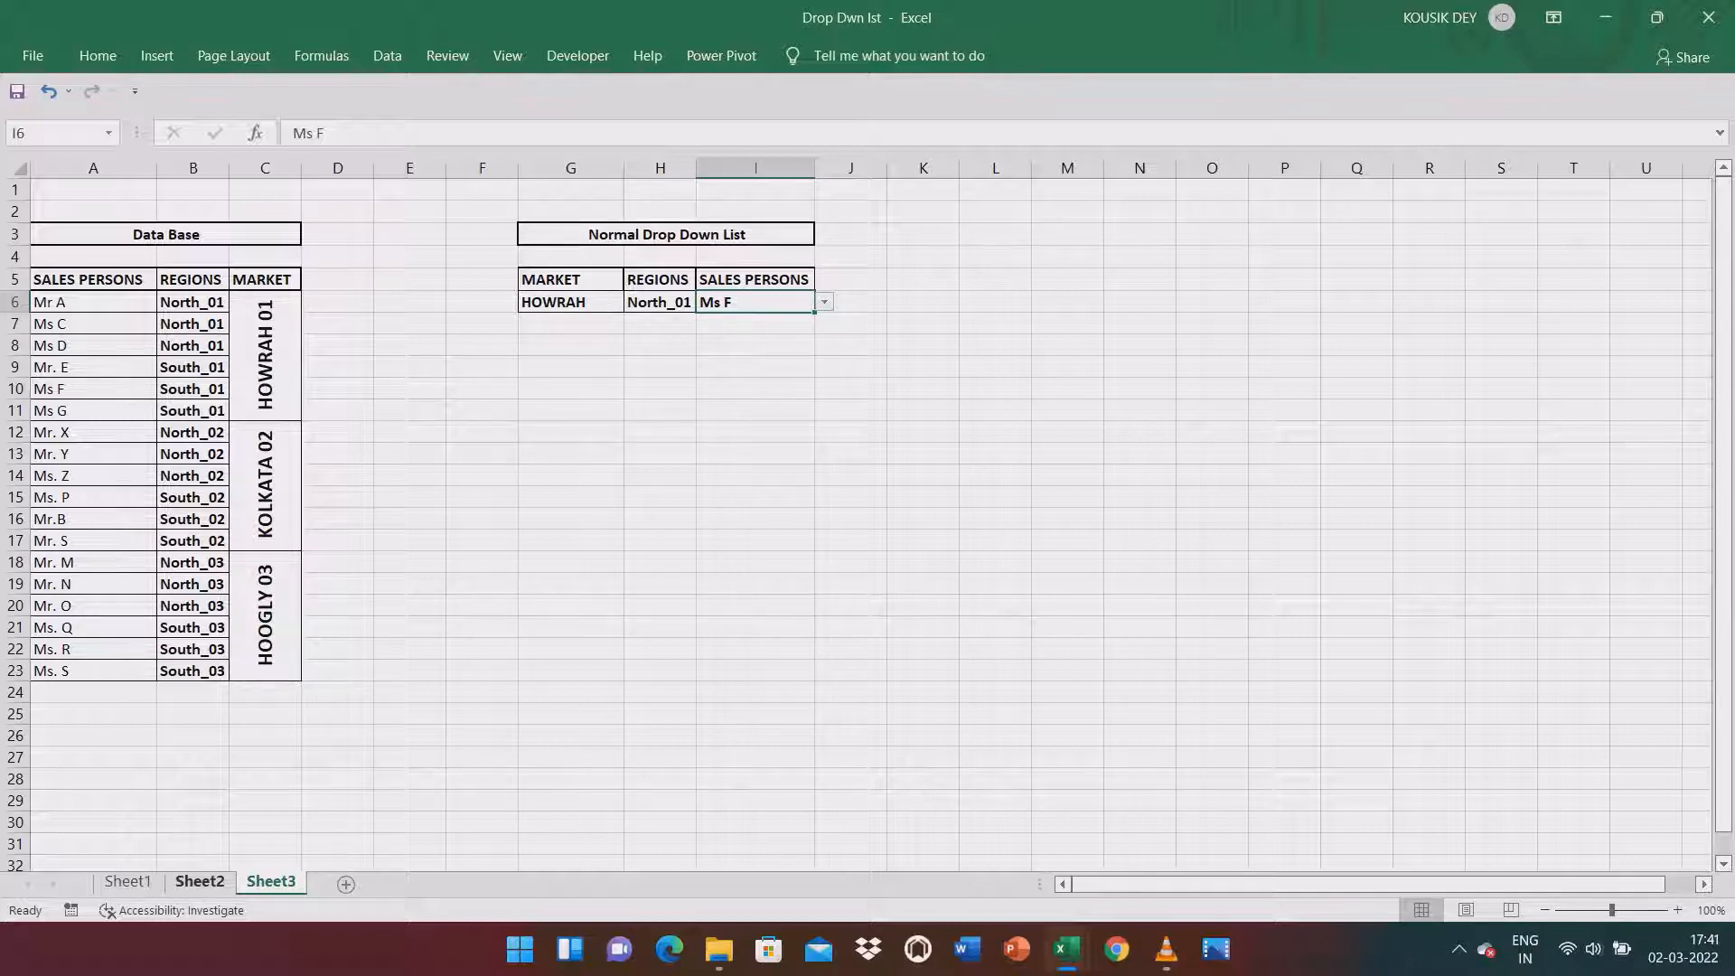
Switch to Sheet2 and examine the Region choices offered in cell E16 for the Kolkata district.
left_click(200, 882)
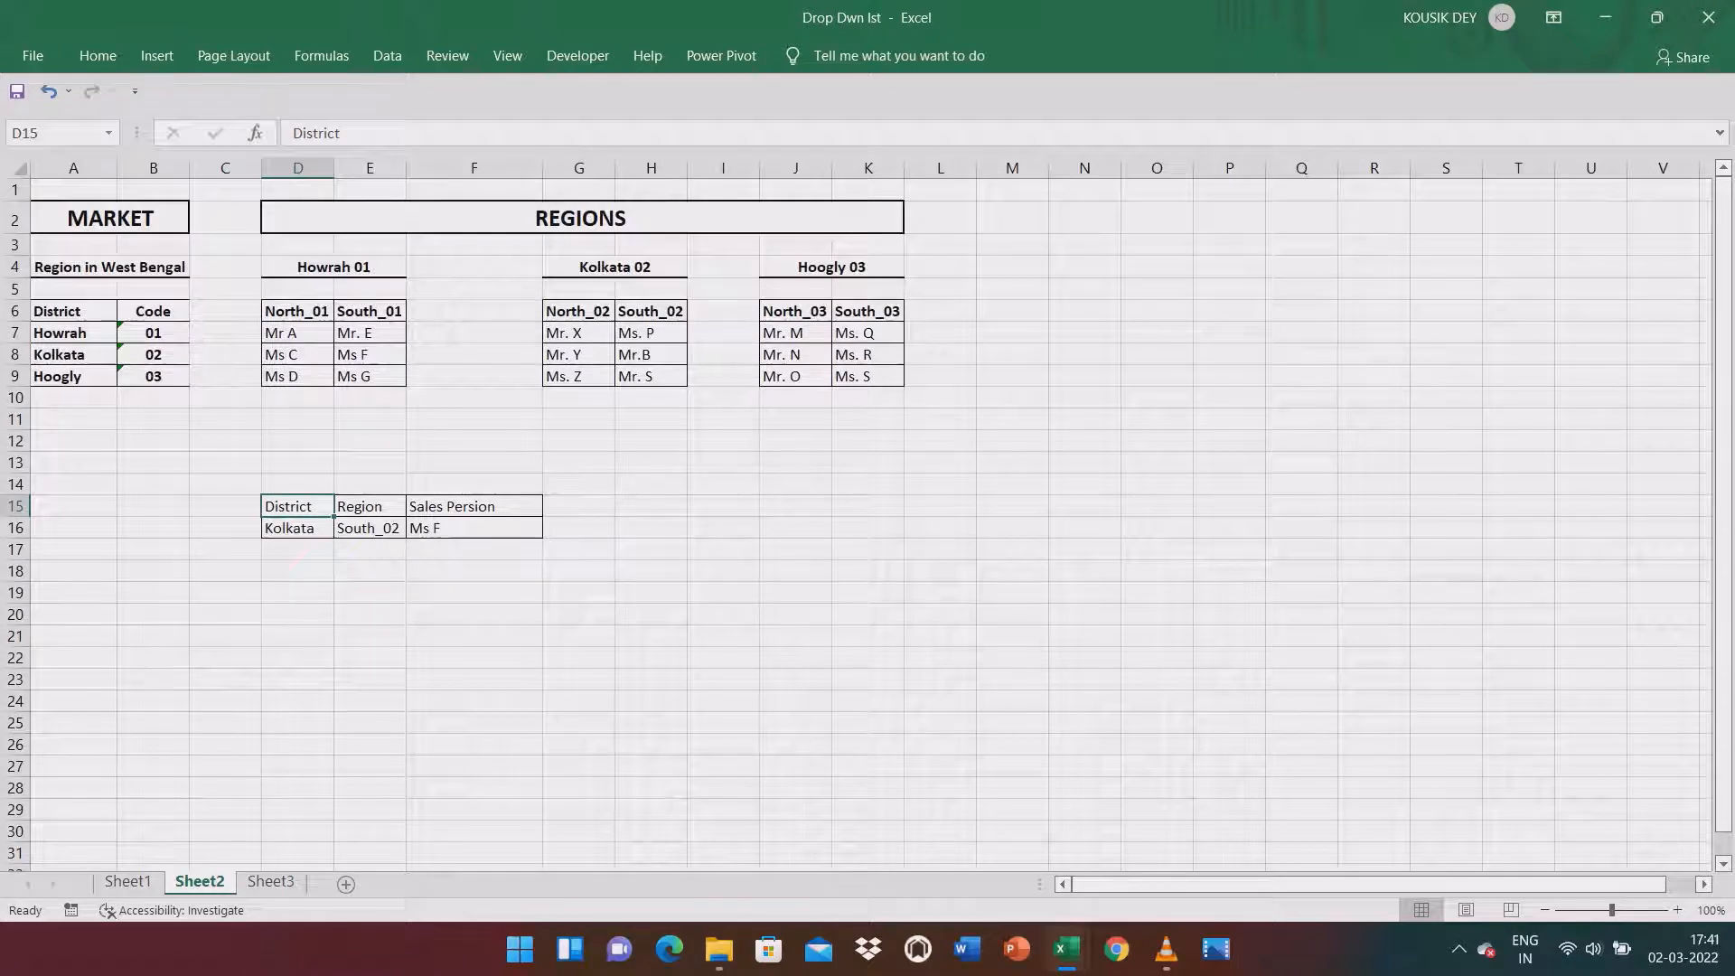
left_click(579, 614)
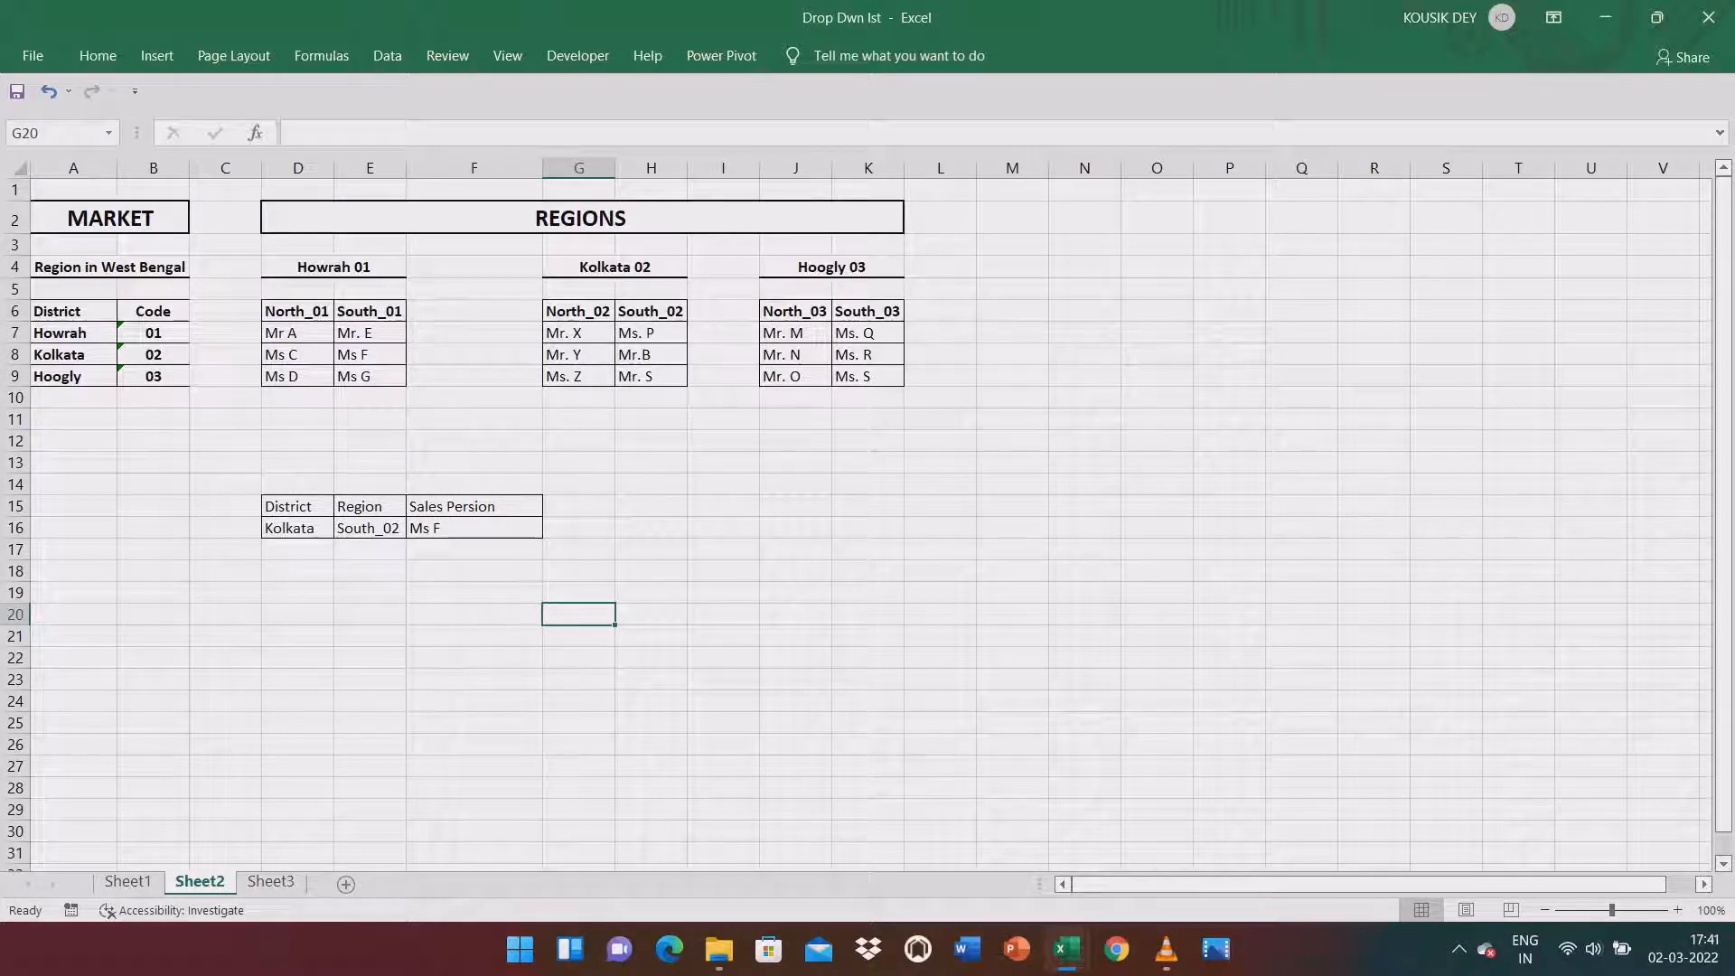
left_click(297, 528)
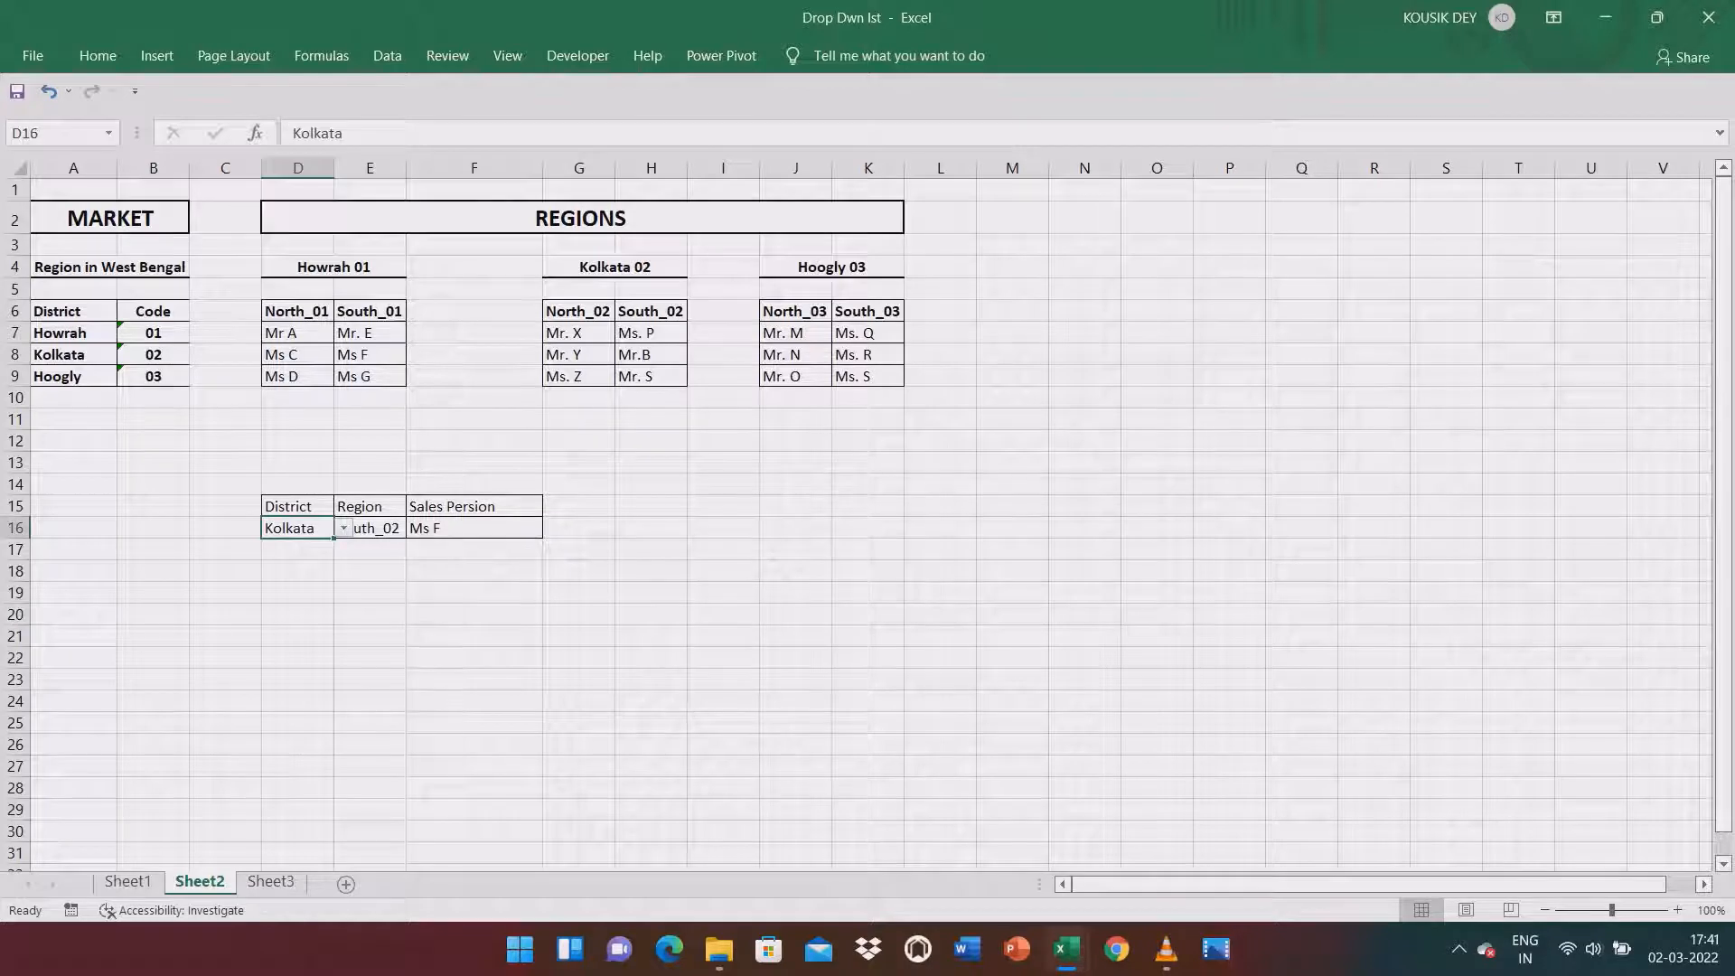
left_click(369, 527)
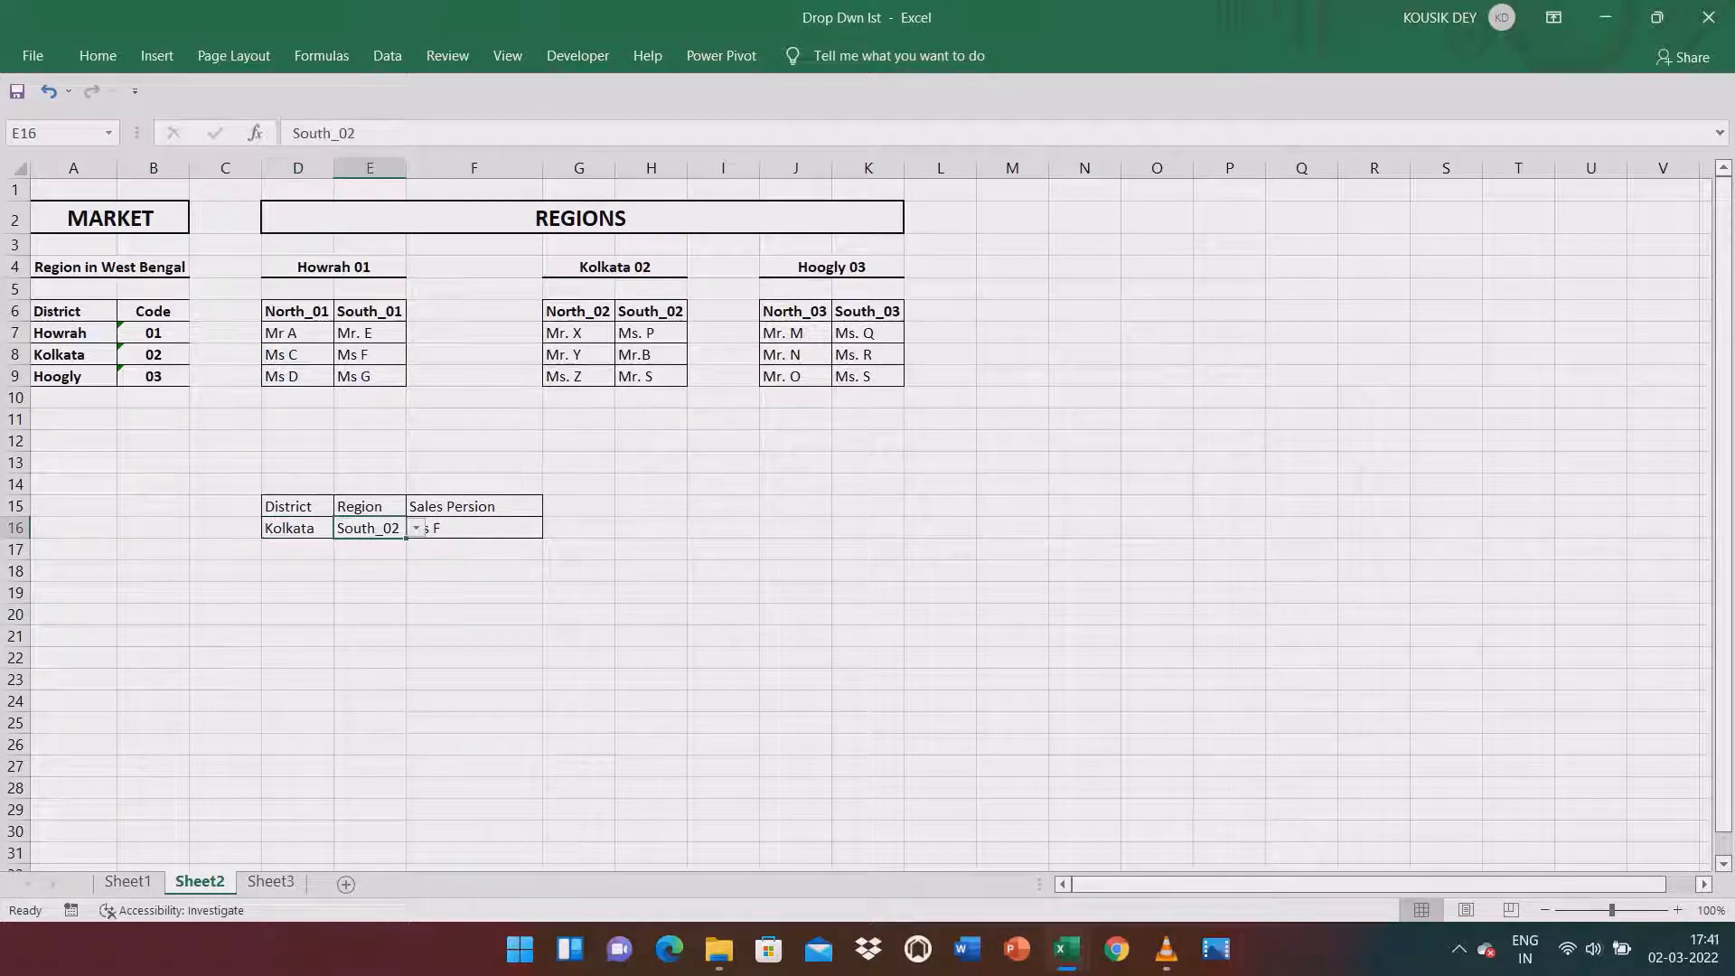
left_click(416, 527)
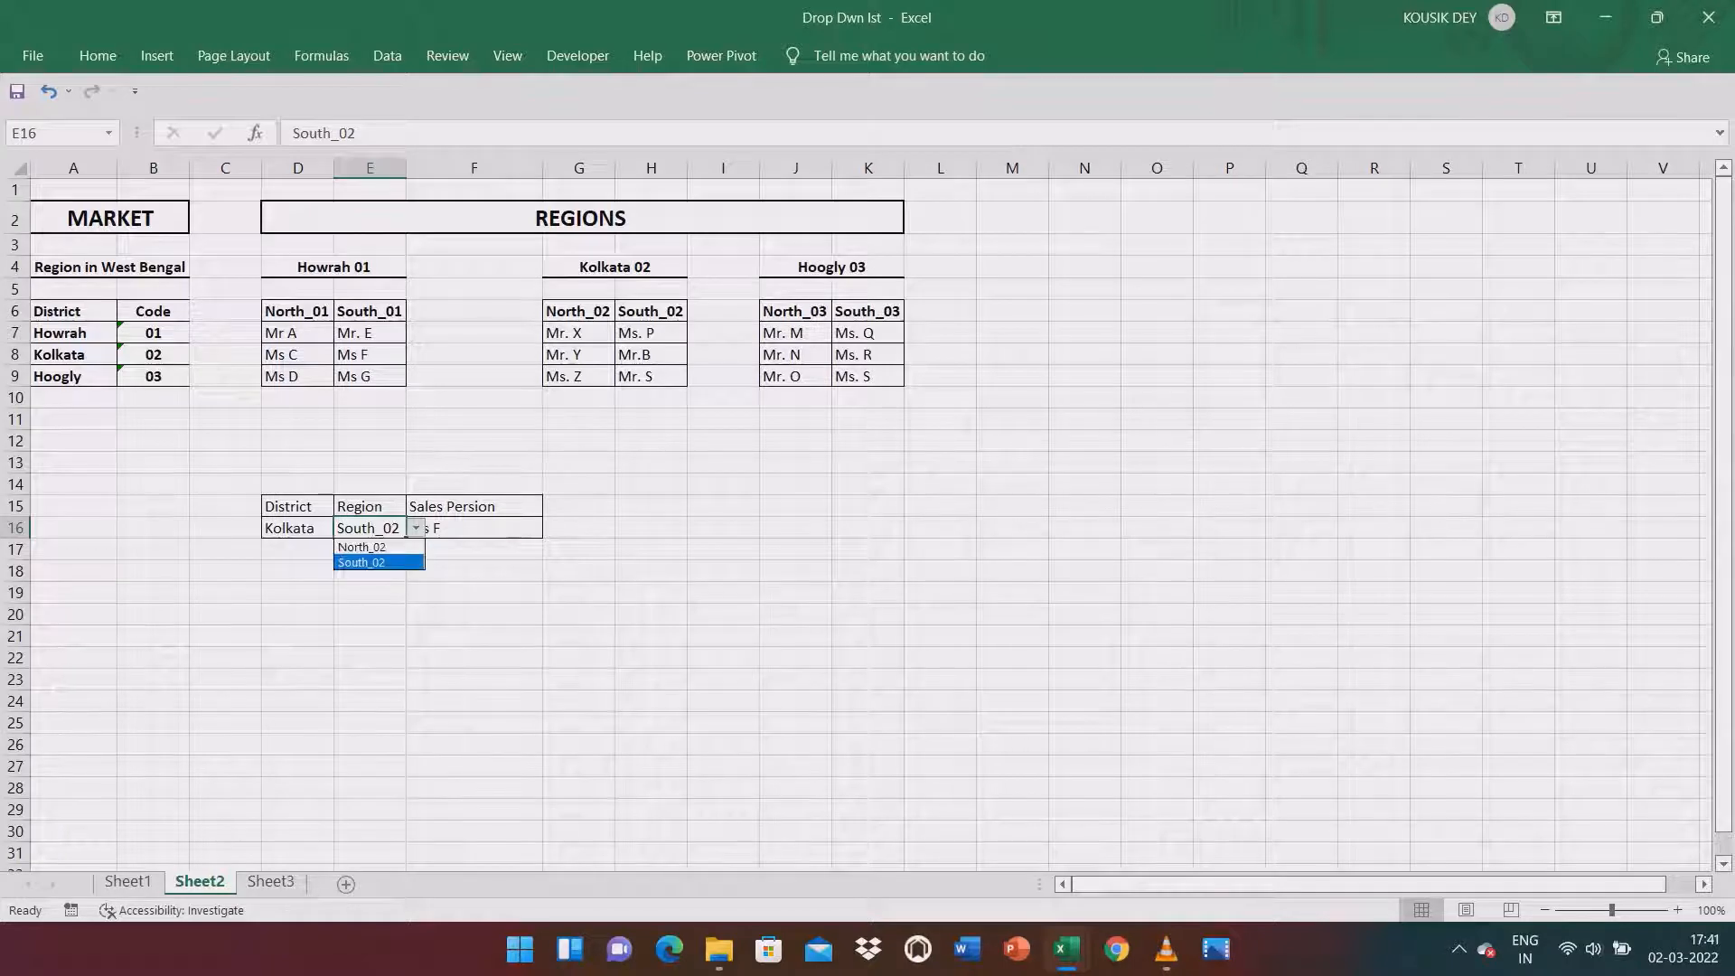
left_click(416, 527)
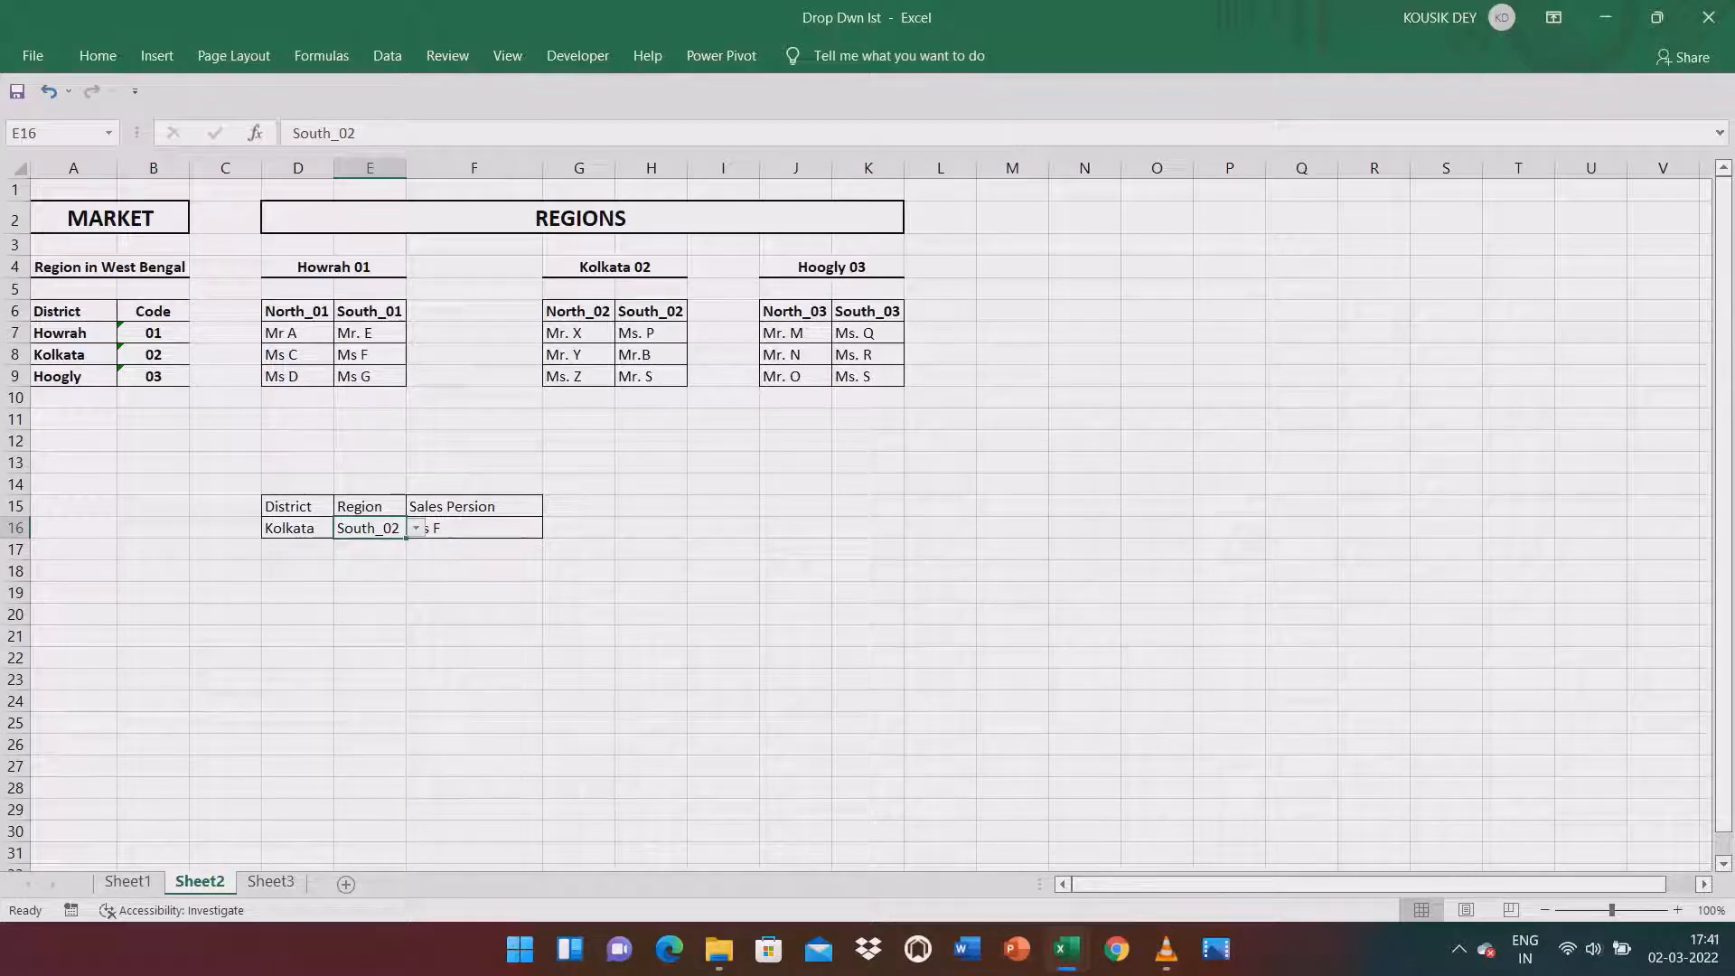
Highlight Kolkata's code cell B8 in the Market table with a yellow fill.
left_click(153, 354)
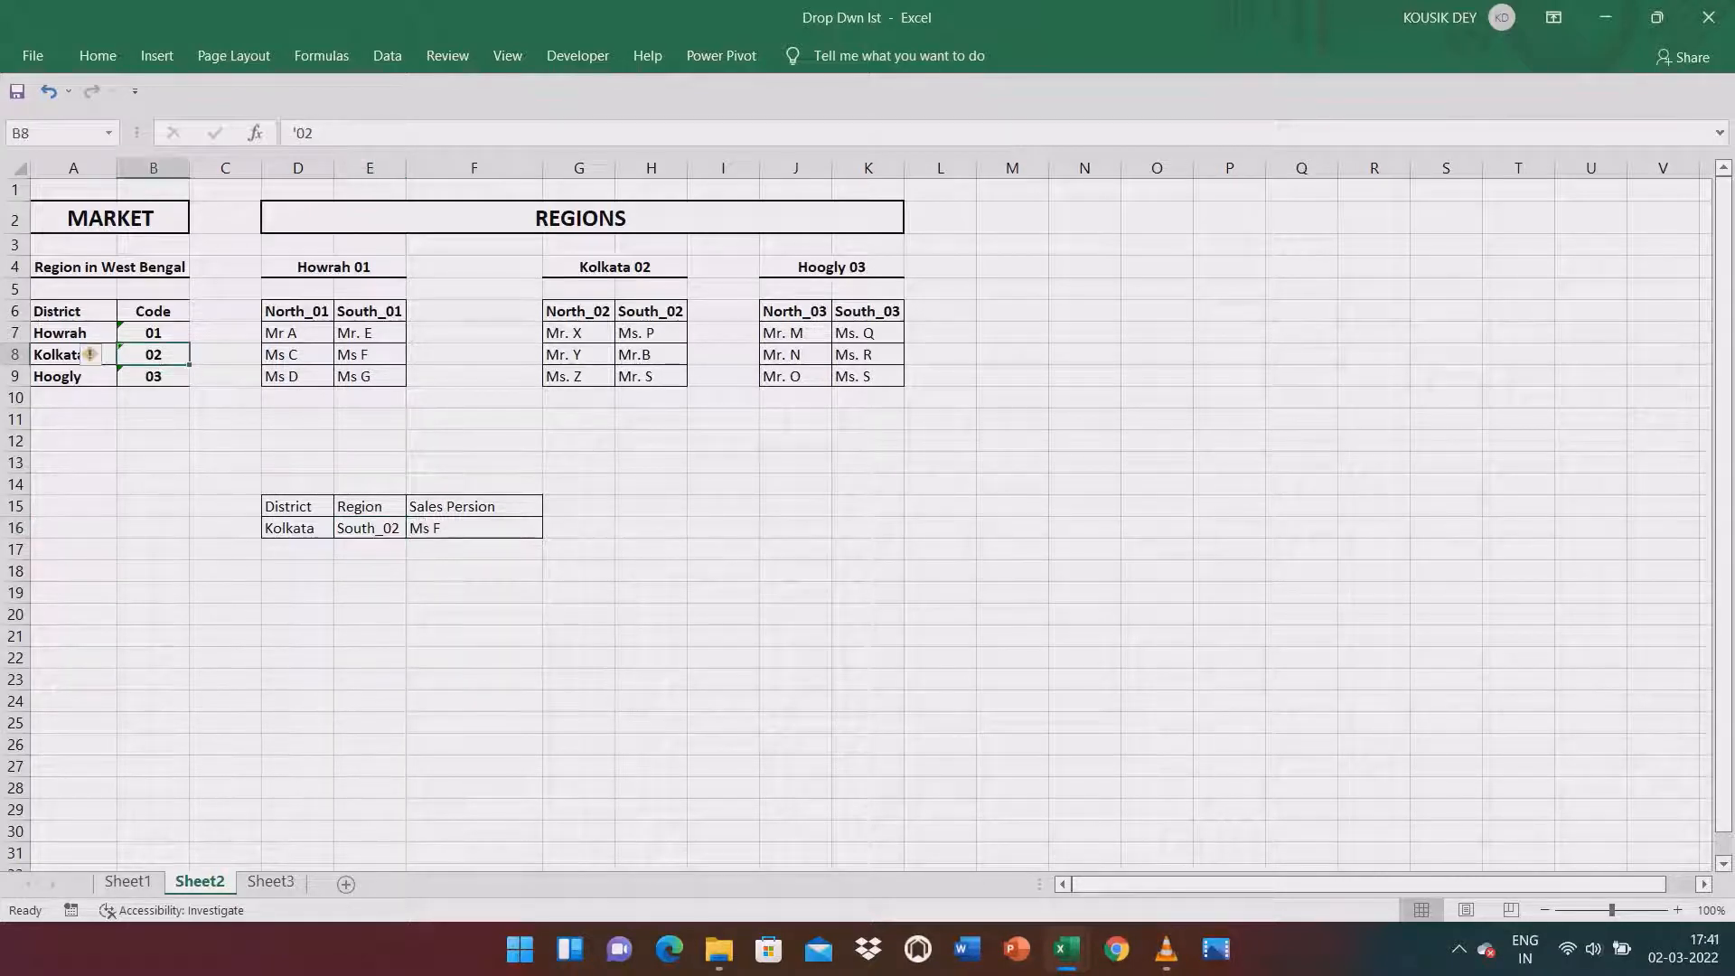
left_click(97, 55)
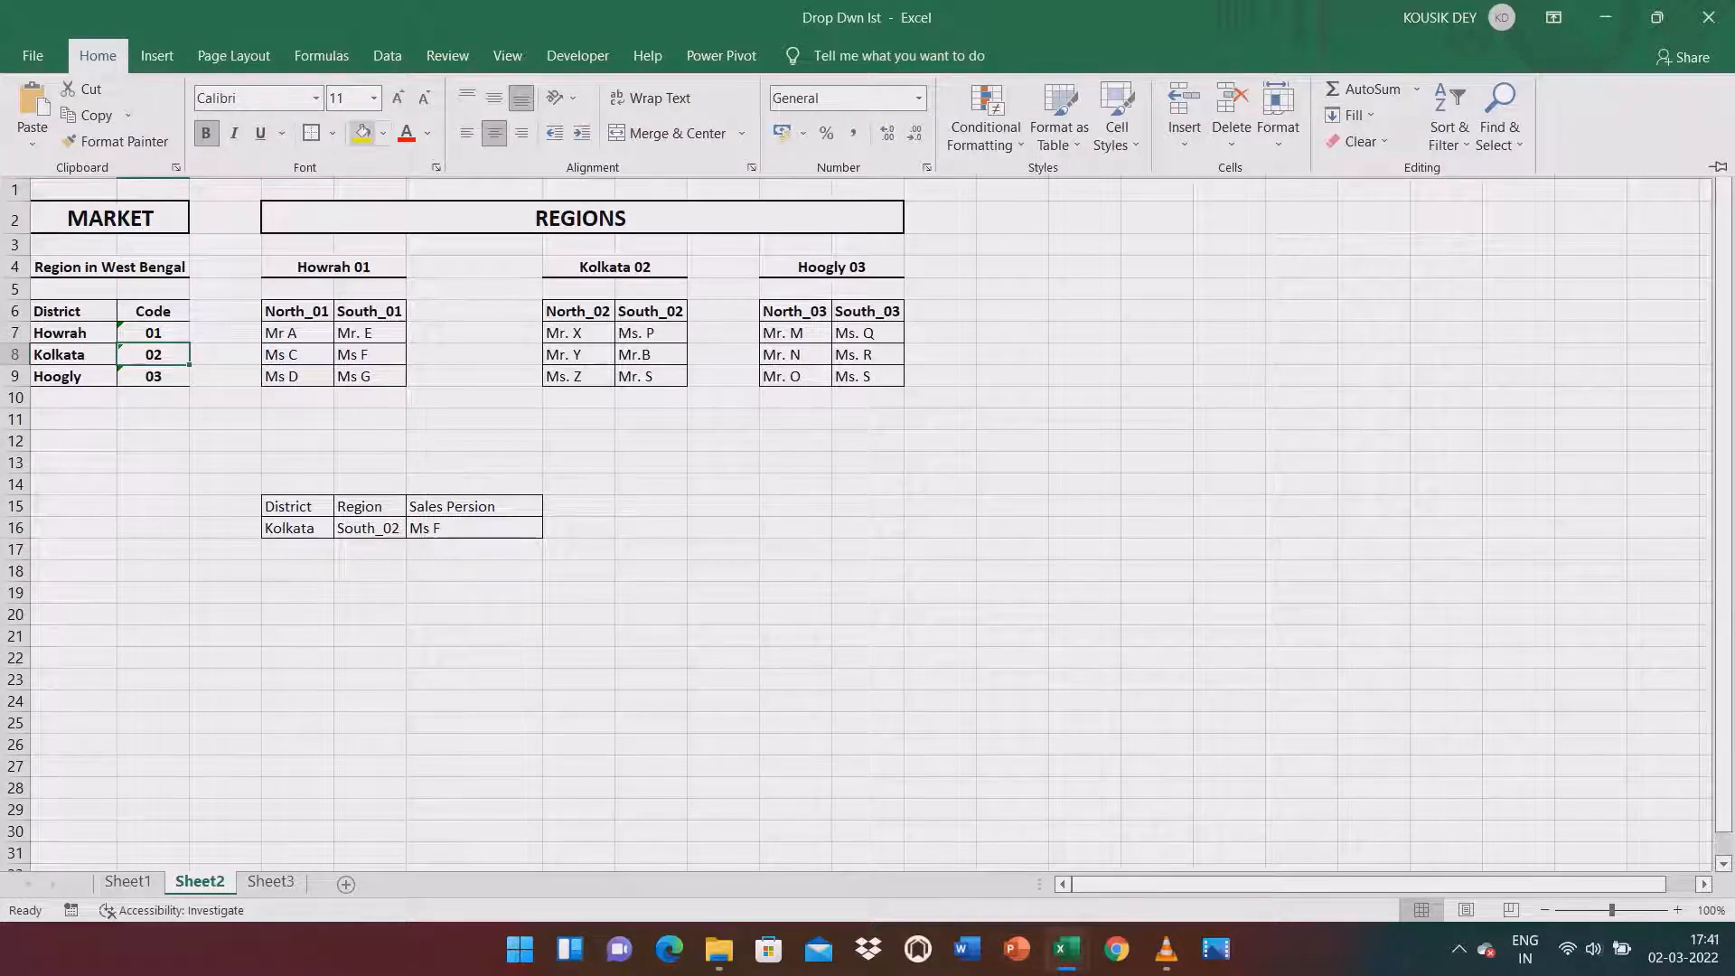
left_click(362, 133)
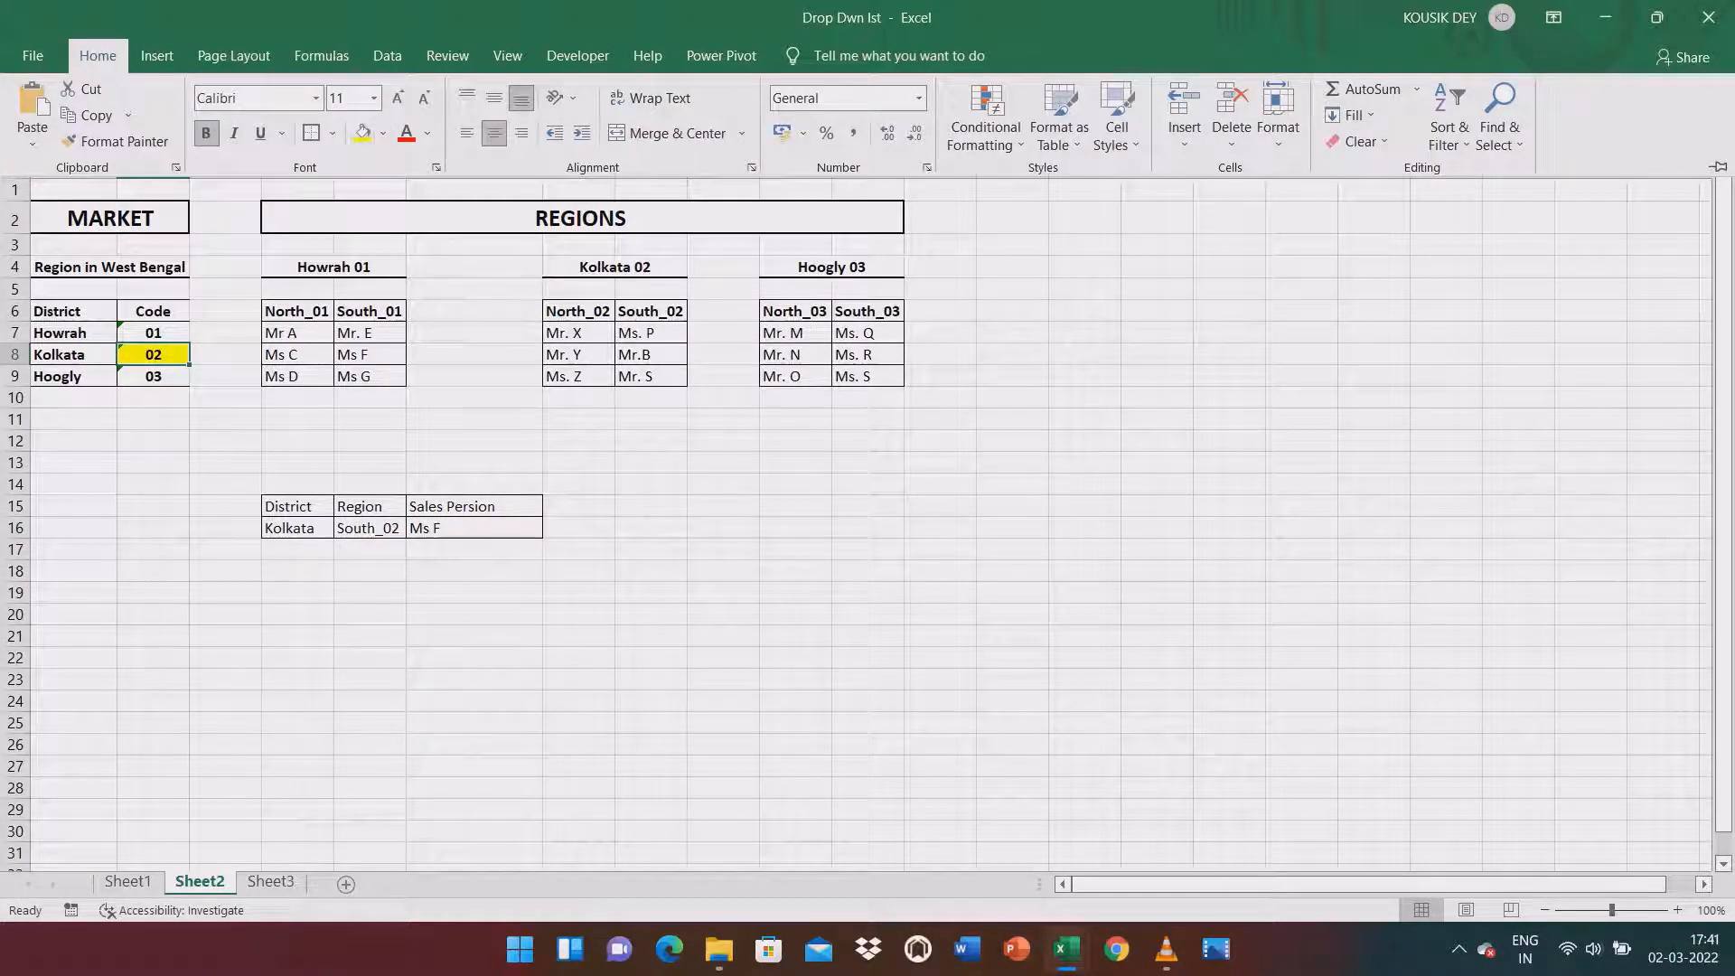
Check the Howrah and Hoogly code cells, and compare them with the Region choices in E16.
left_click(153, 333)
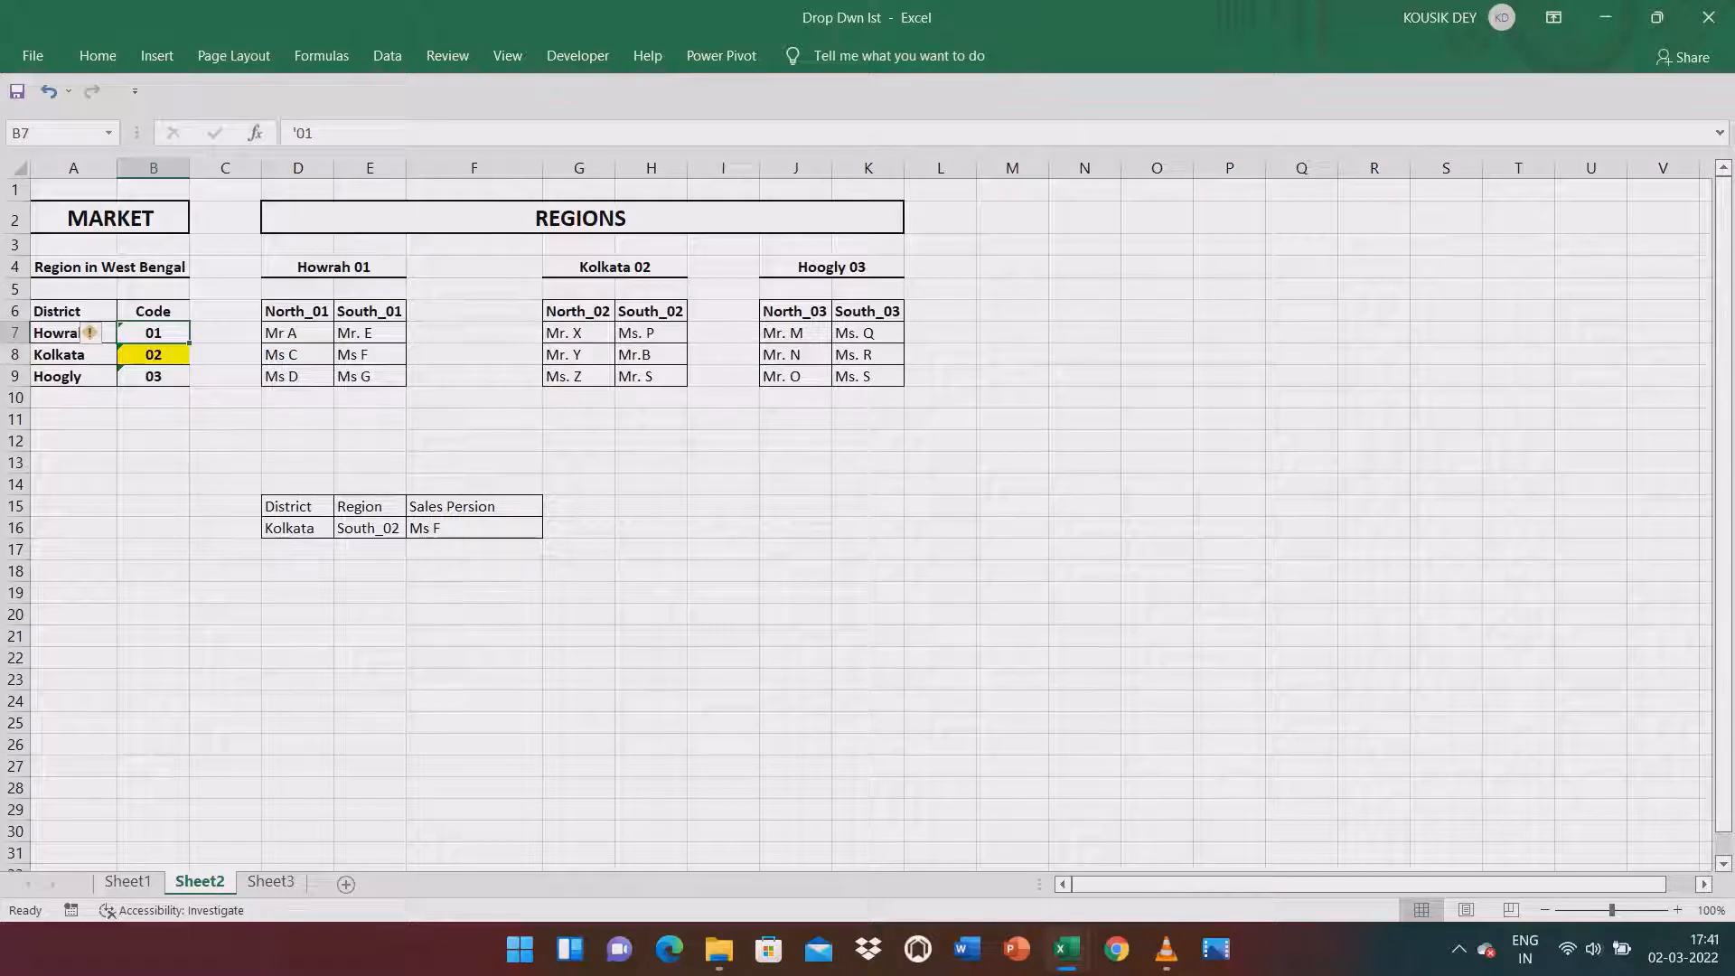
left_click(152, 376)
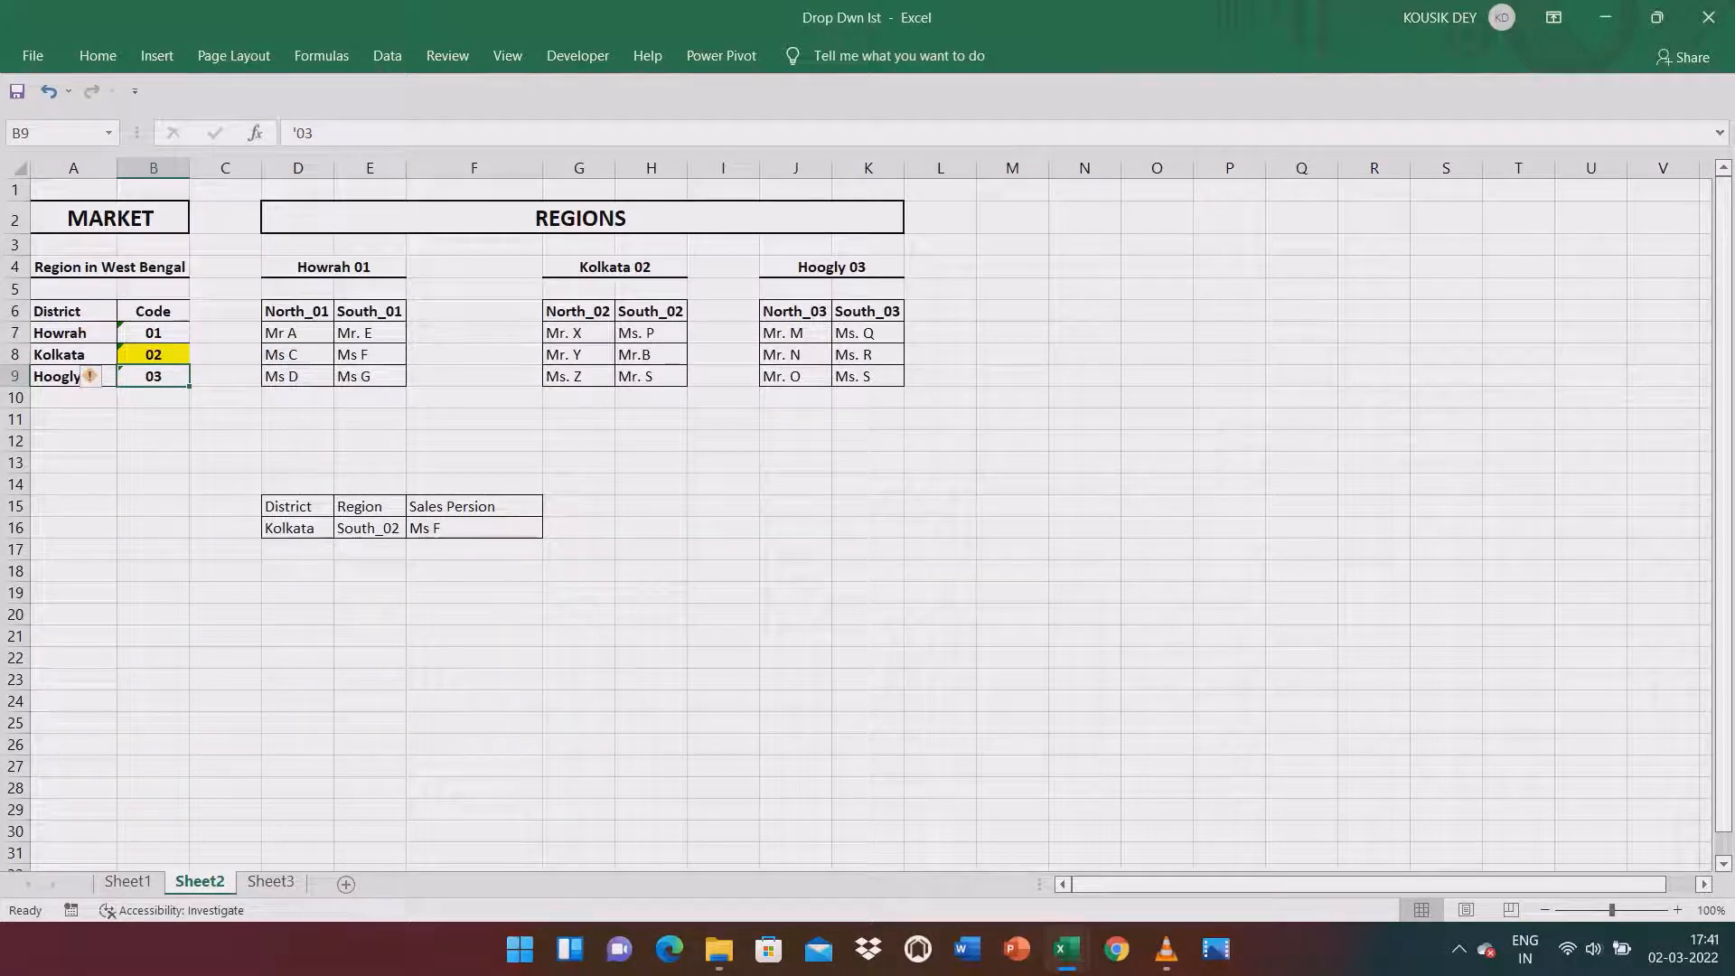
left_click(297, 528)
left_click(369, 527)
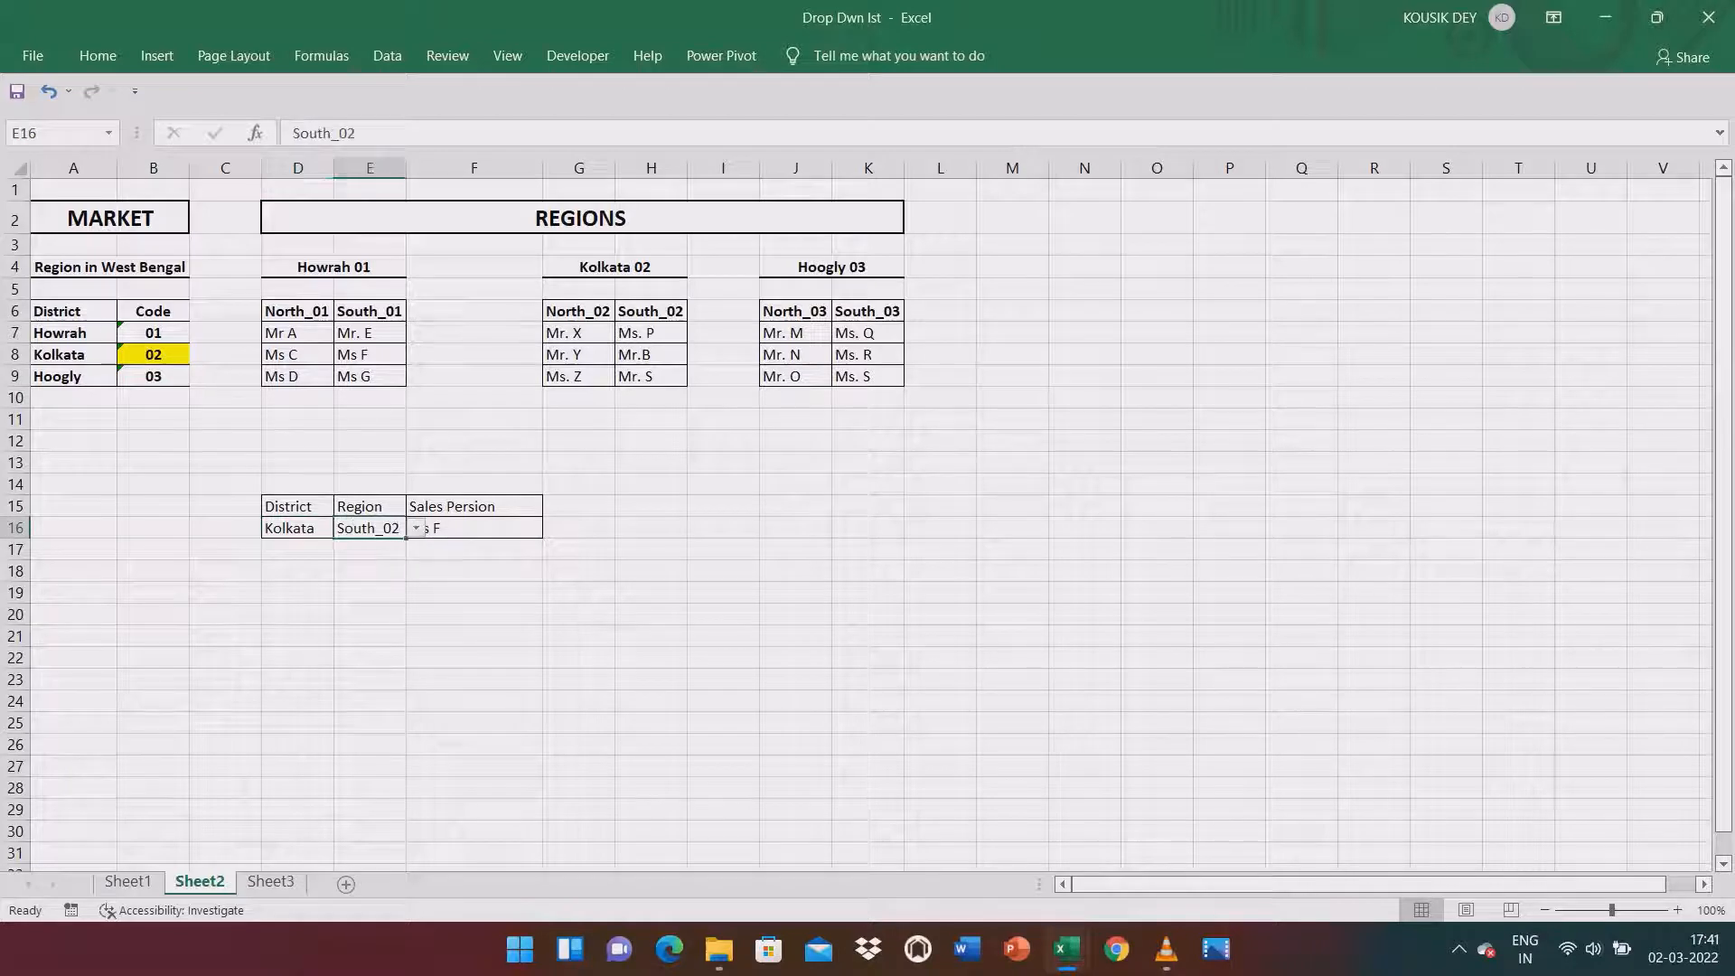
left_click(416, 527)
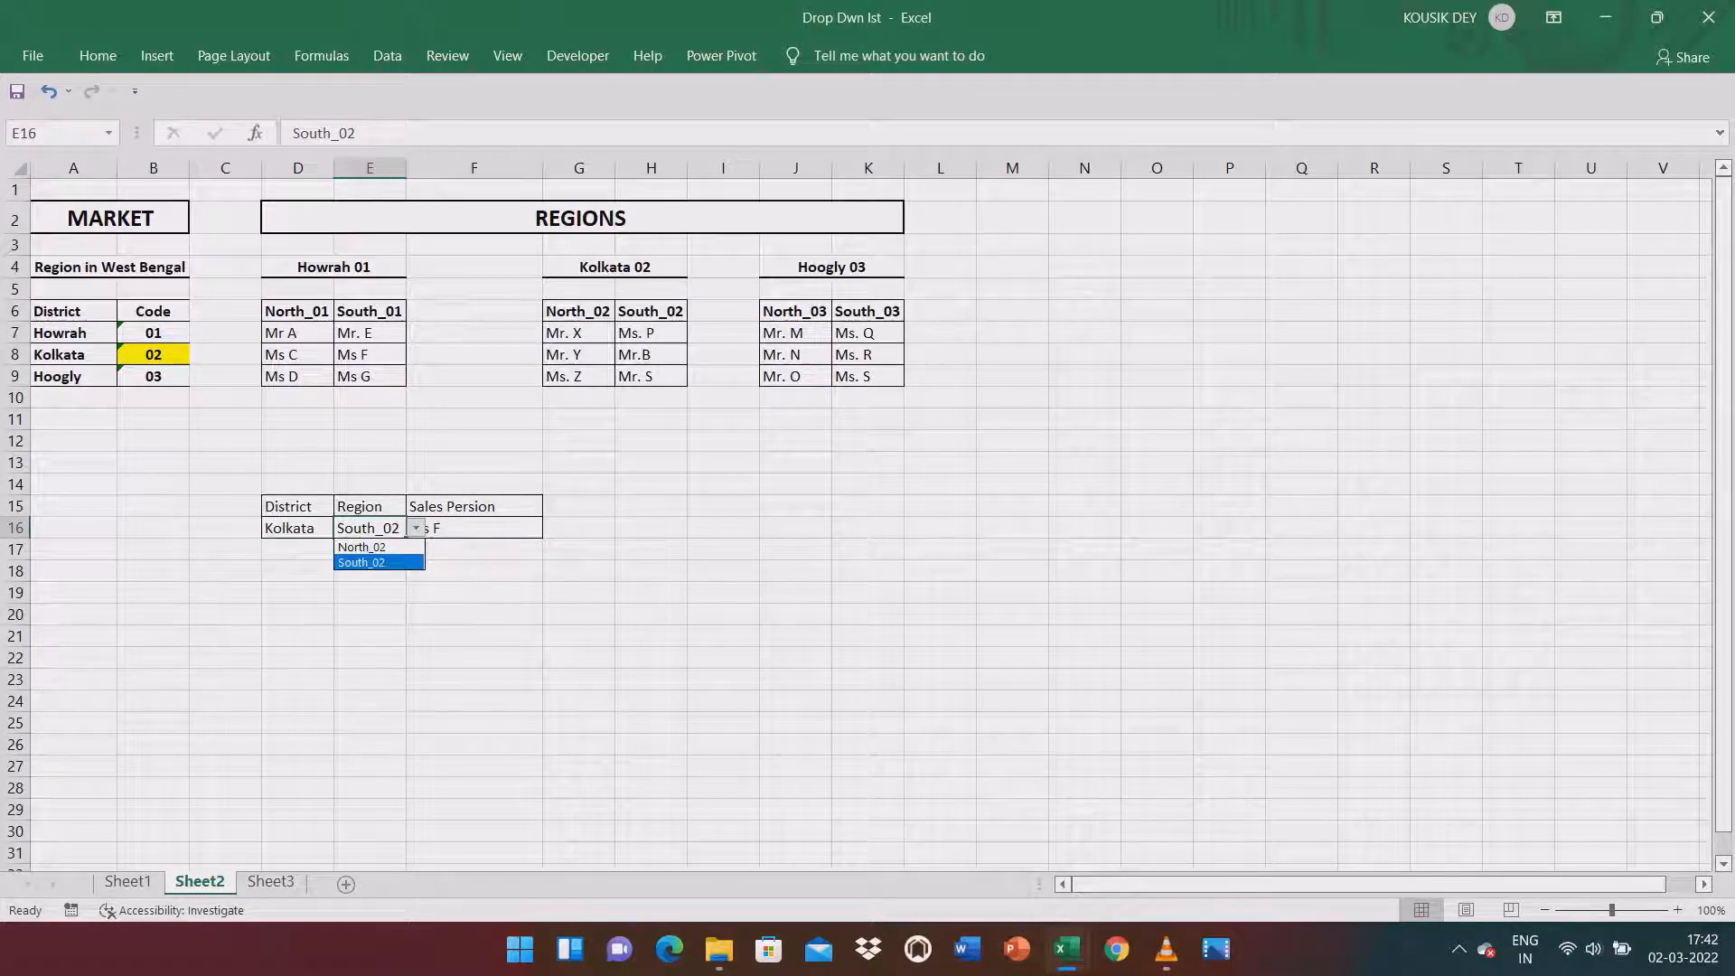
left_click(415, 527)
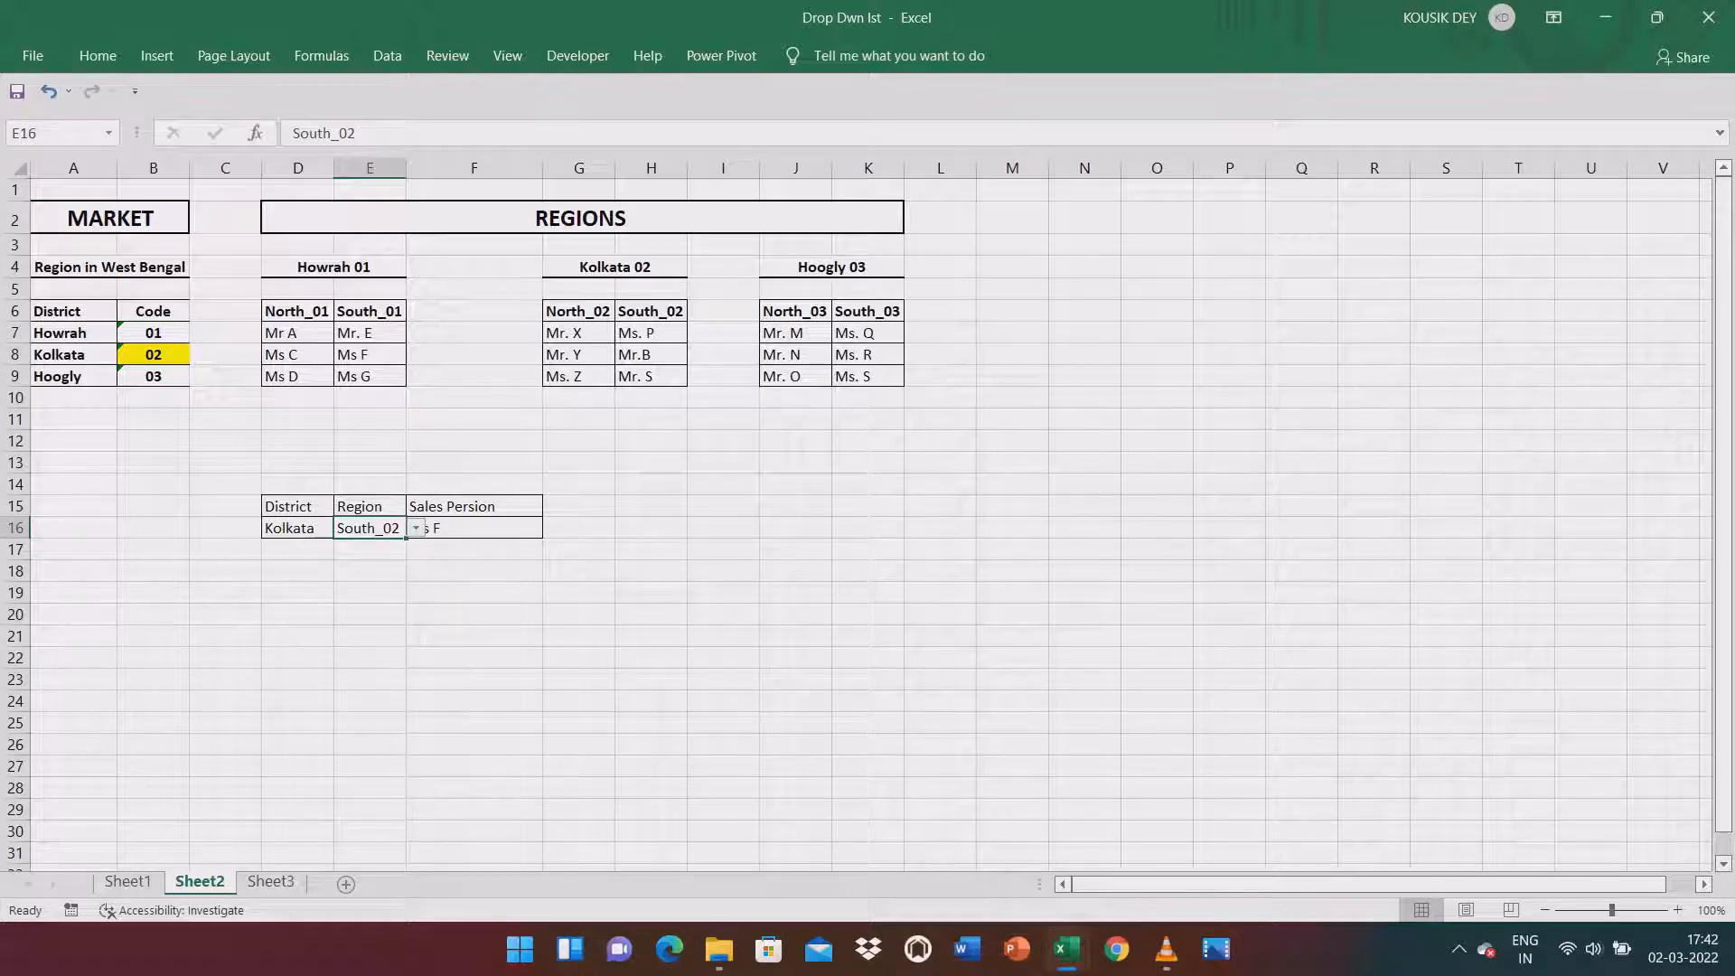
Set the District in cell D16 to Hoogly from its drop-down list.
left_click(298, 528)
left_click(344, 528)
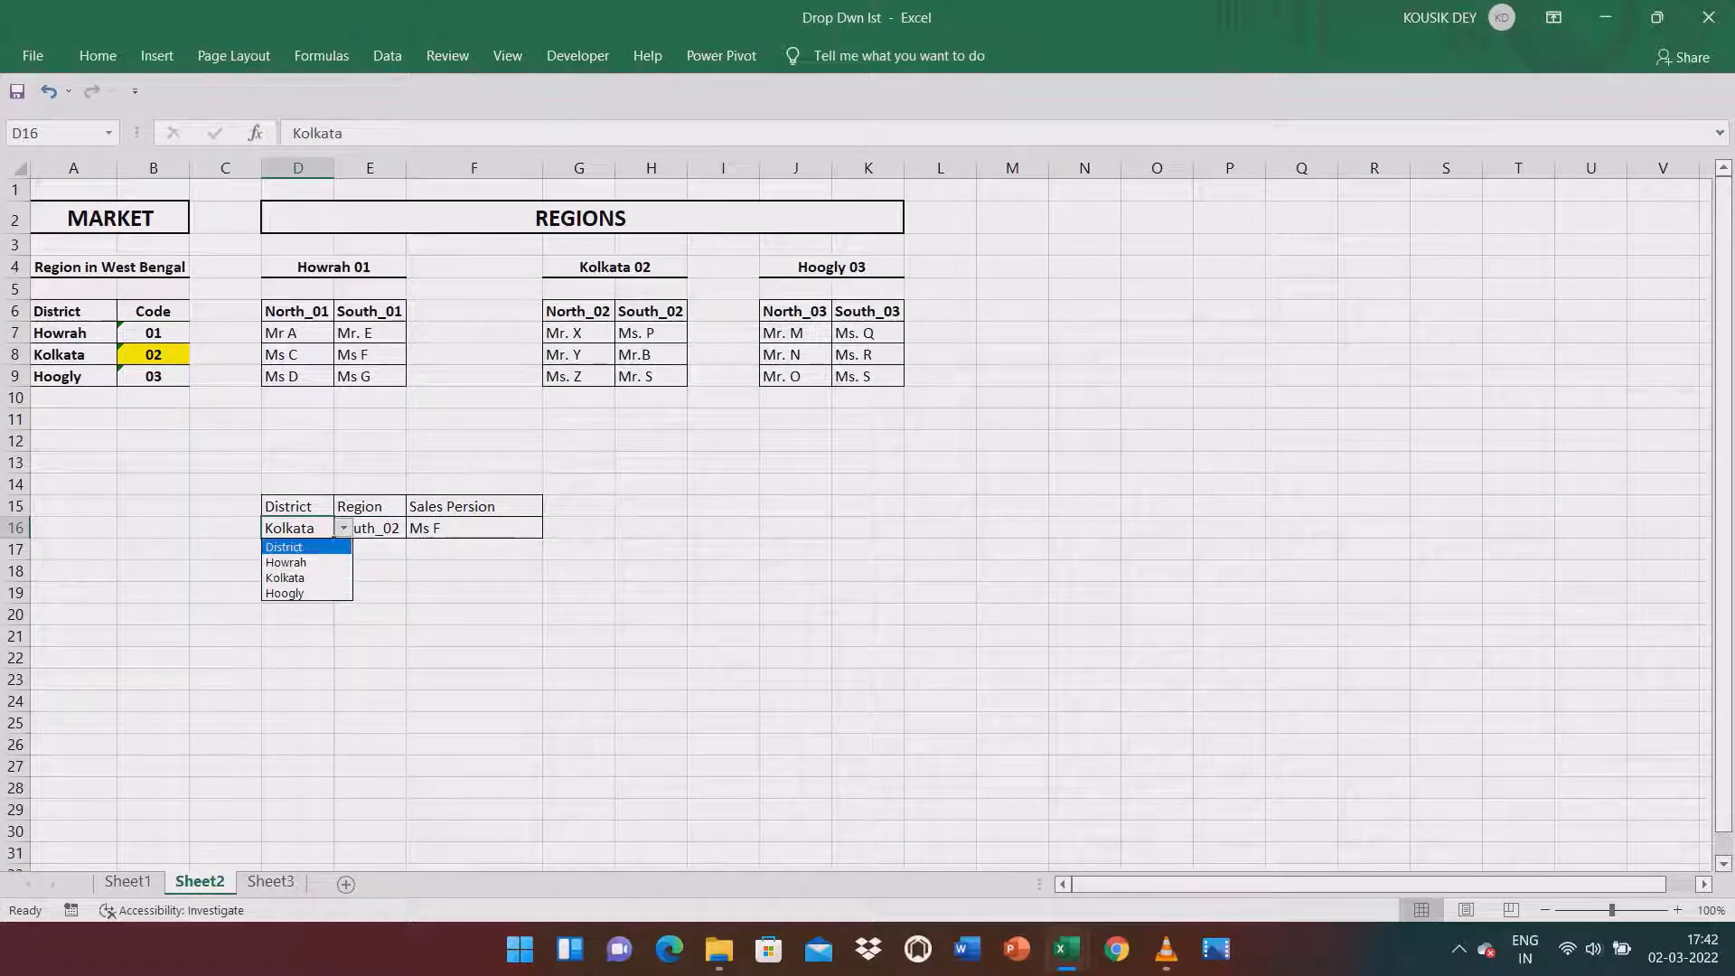
key("Down")
key("Down")
key("Down")
left_click(298, 593)
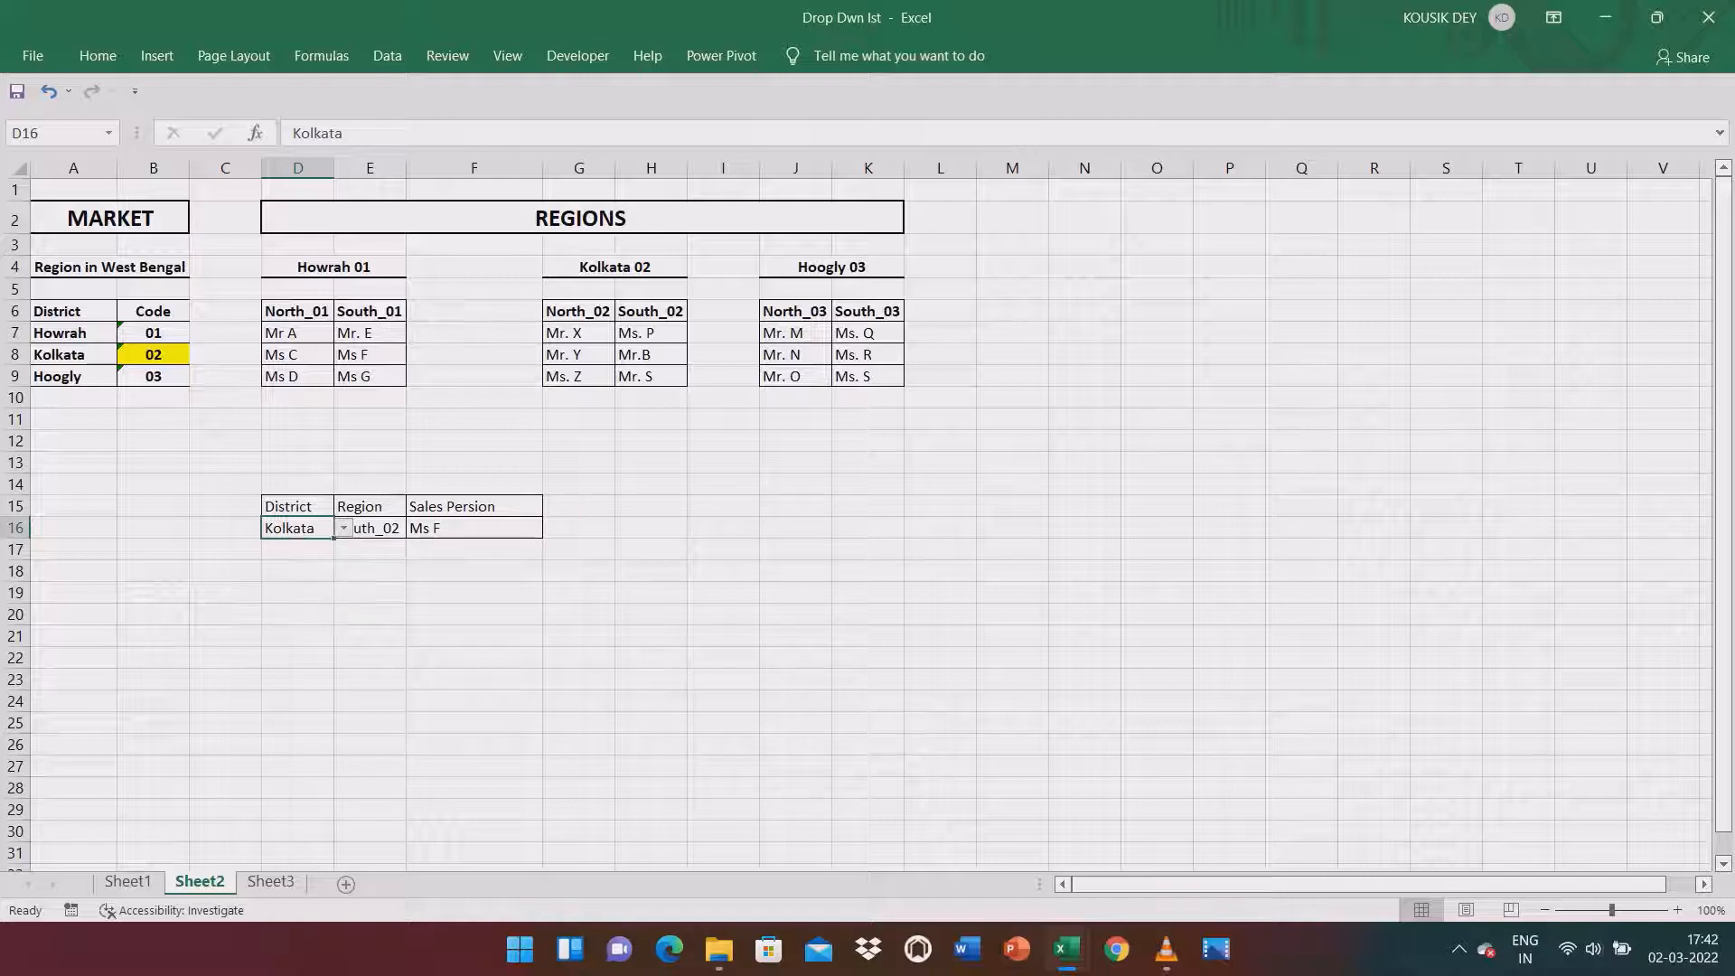
Review the Region choices offered in E16 for the Hoogly district without selecting one.
left_click(369, 528)
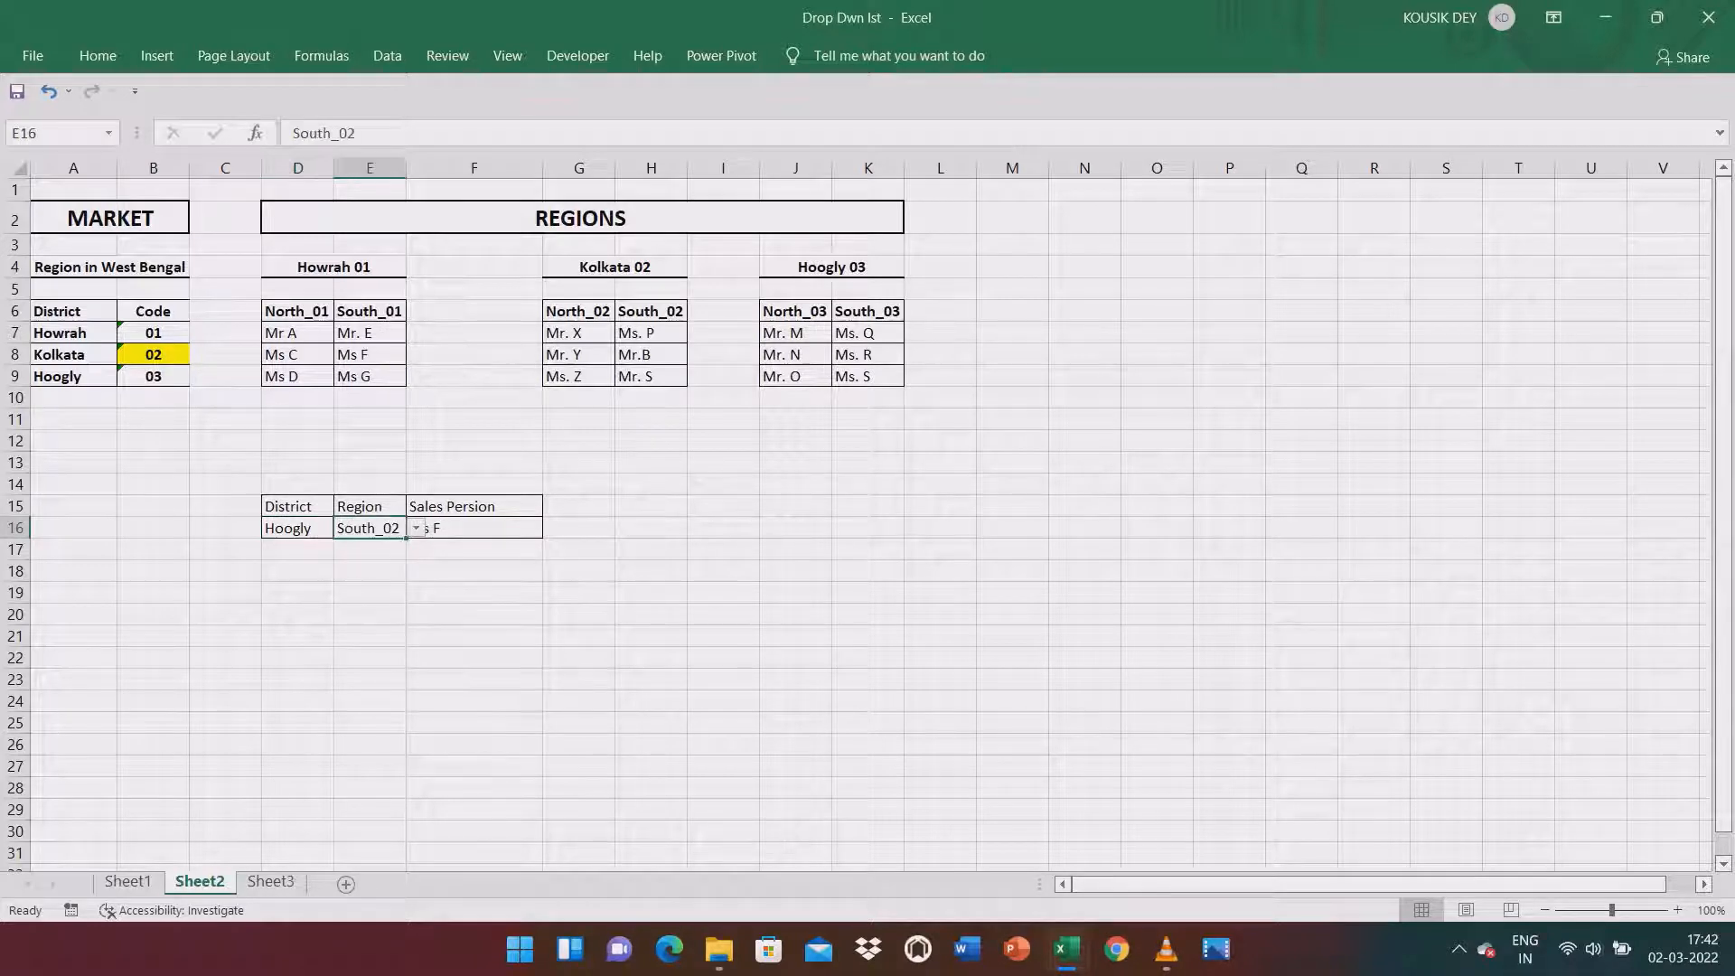
key("alt+Down")
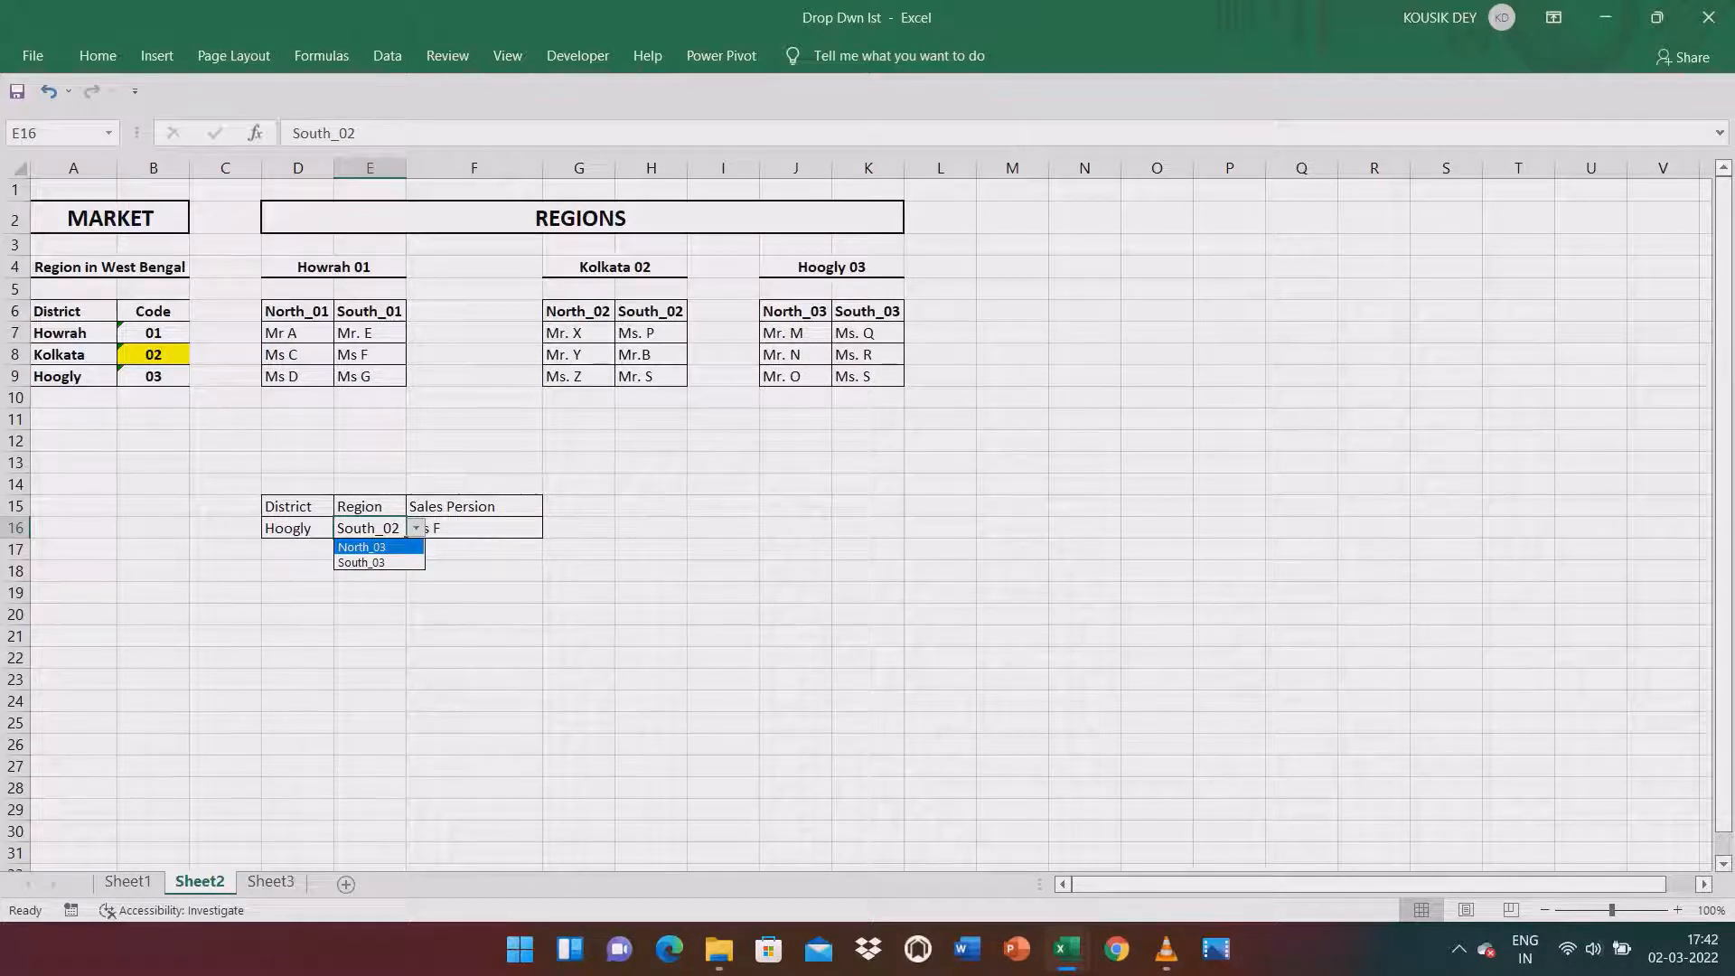
key("Down")
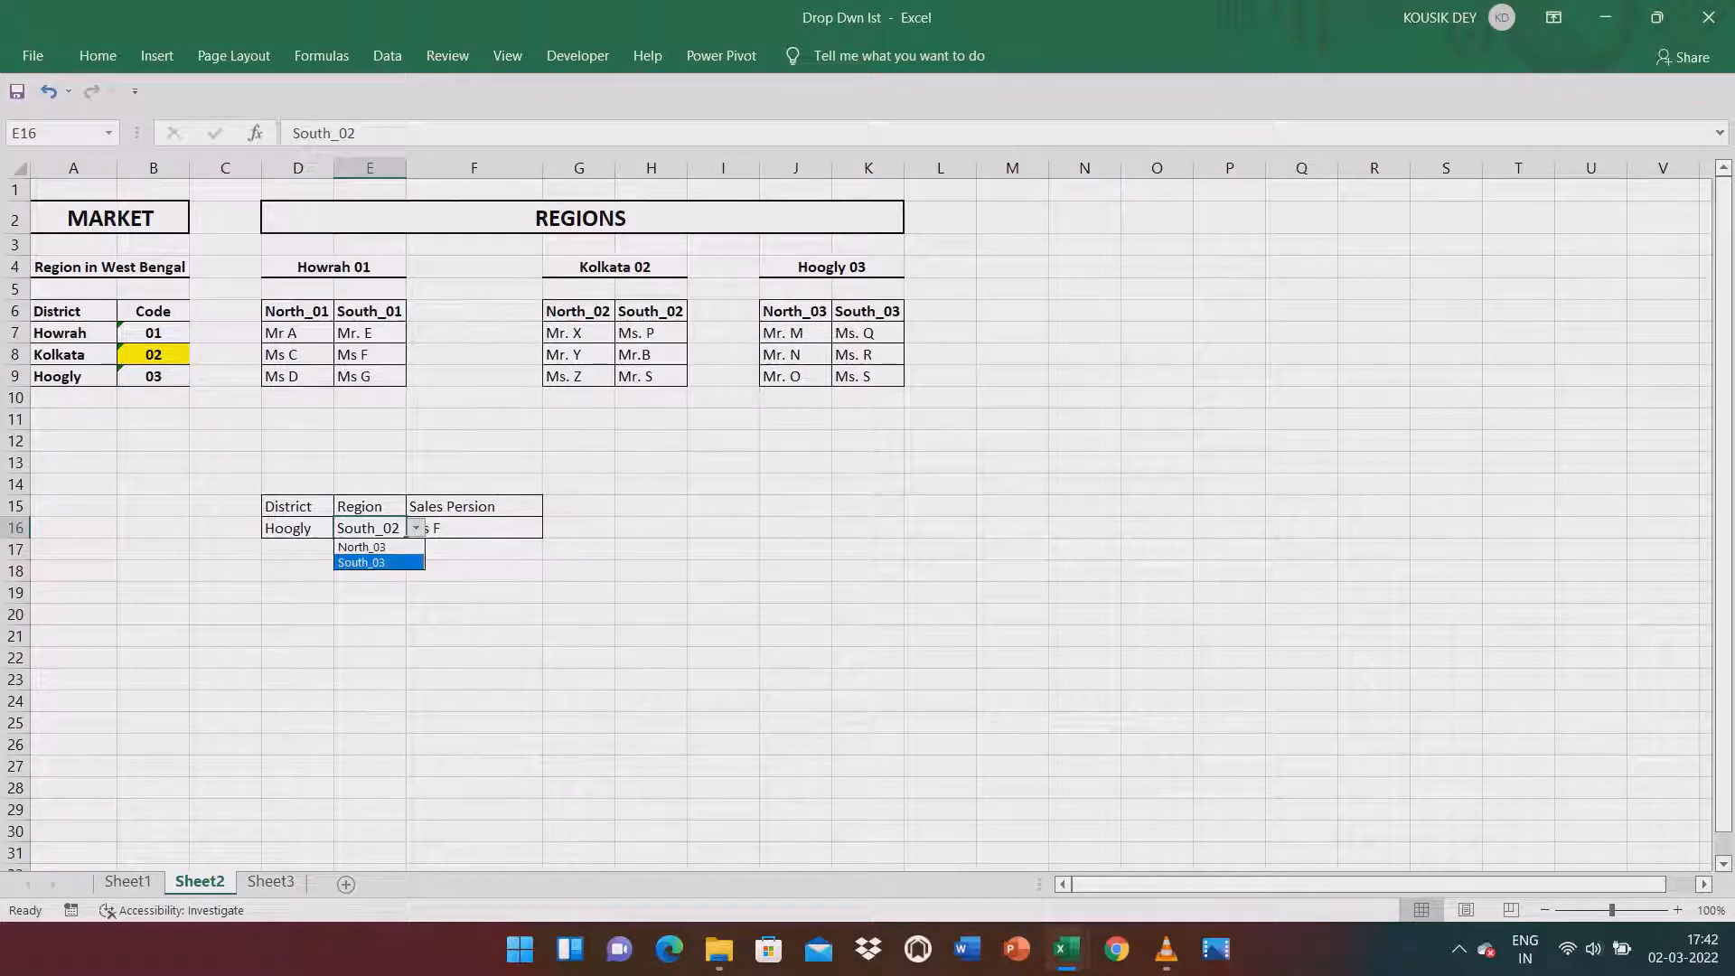
key("Up")
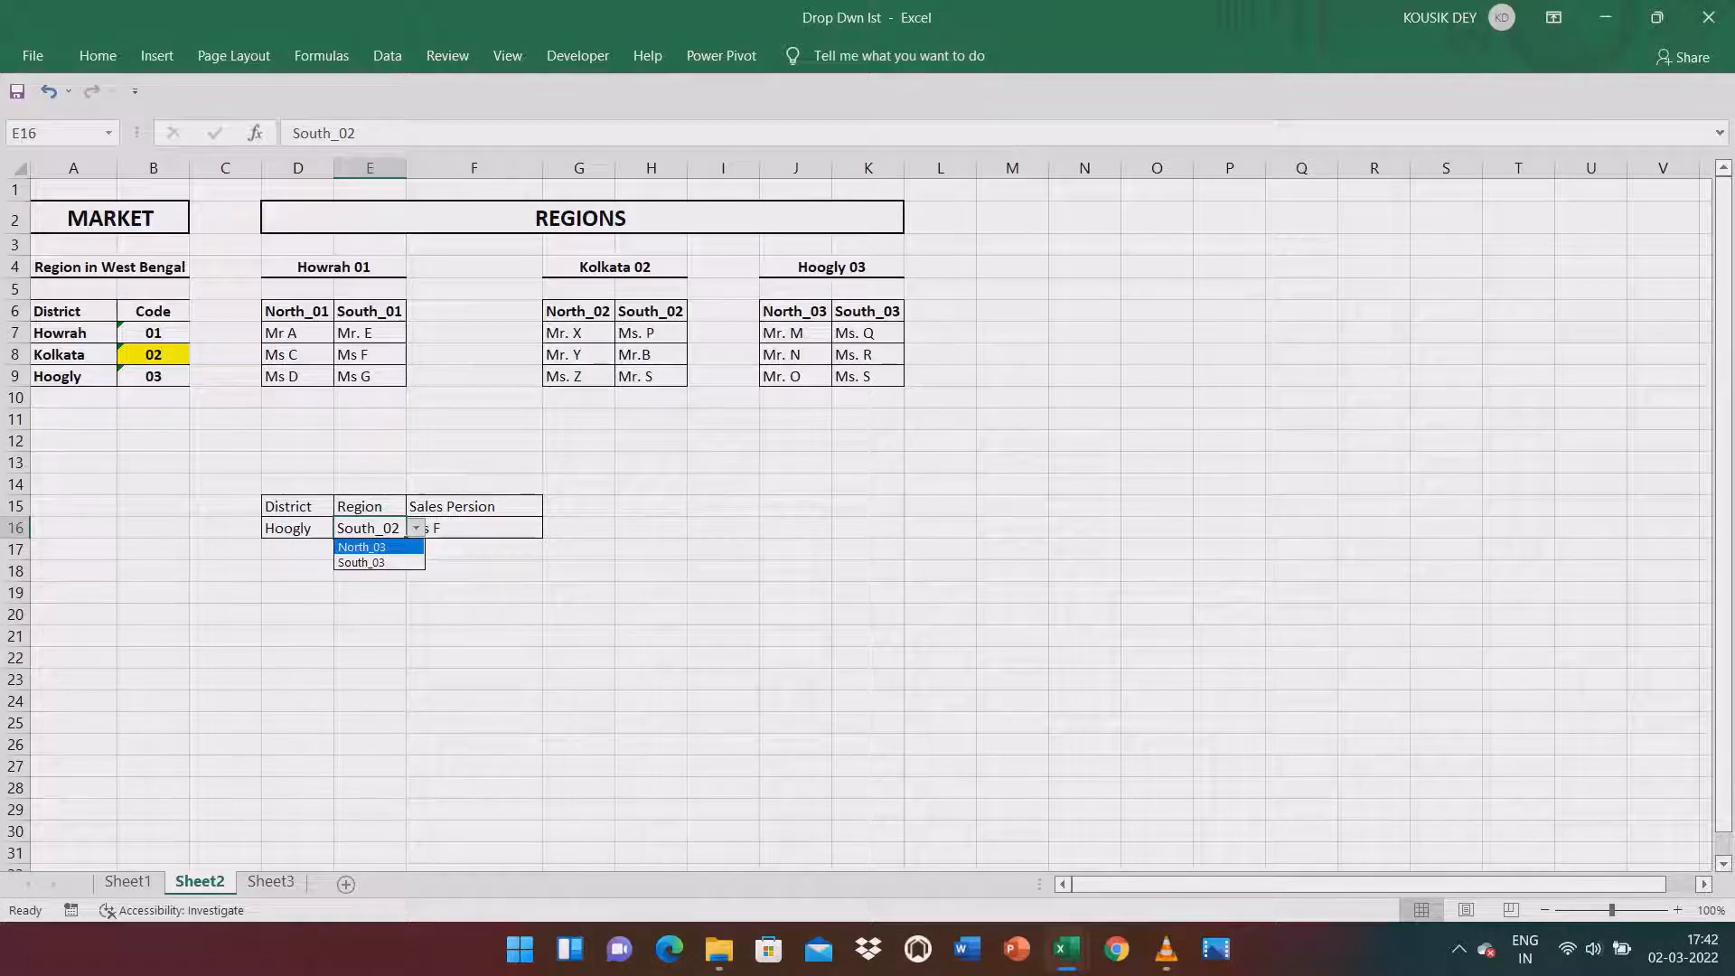
key("Escape")
Highlight Hoogly's code cell B9 in the Market table with a yellow fill.
left_click(153, 375)
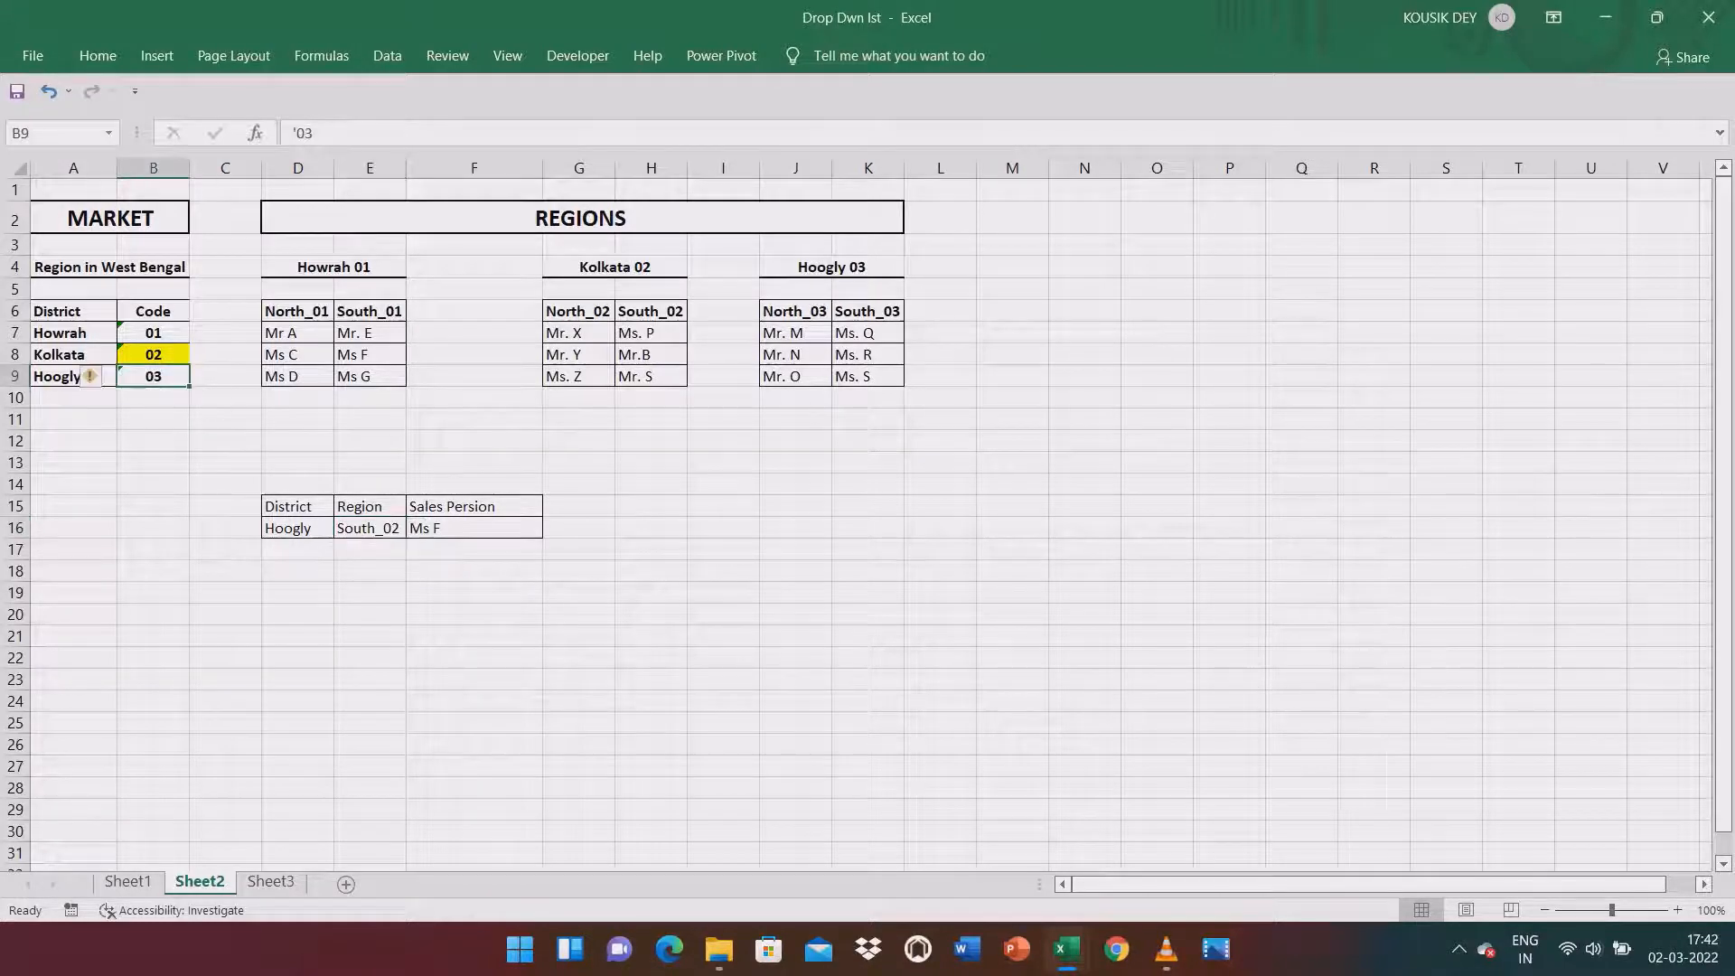
left_click(98, 56)
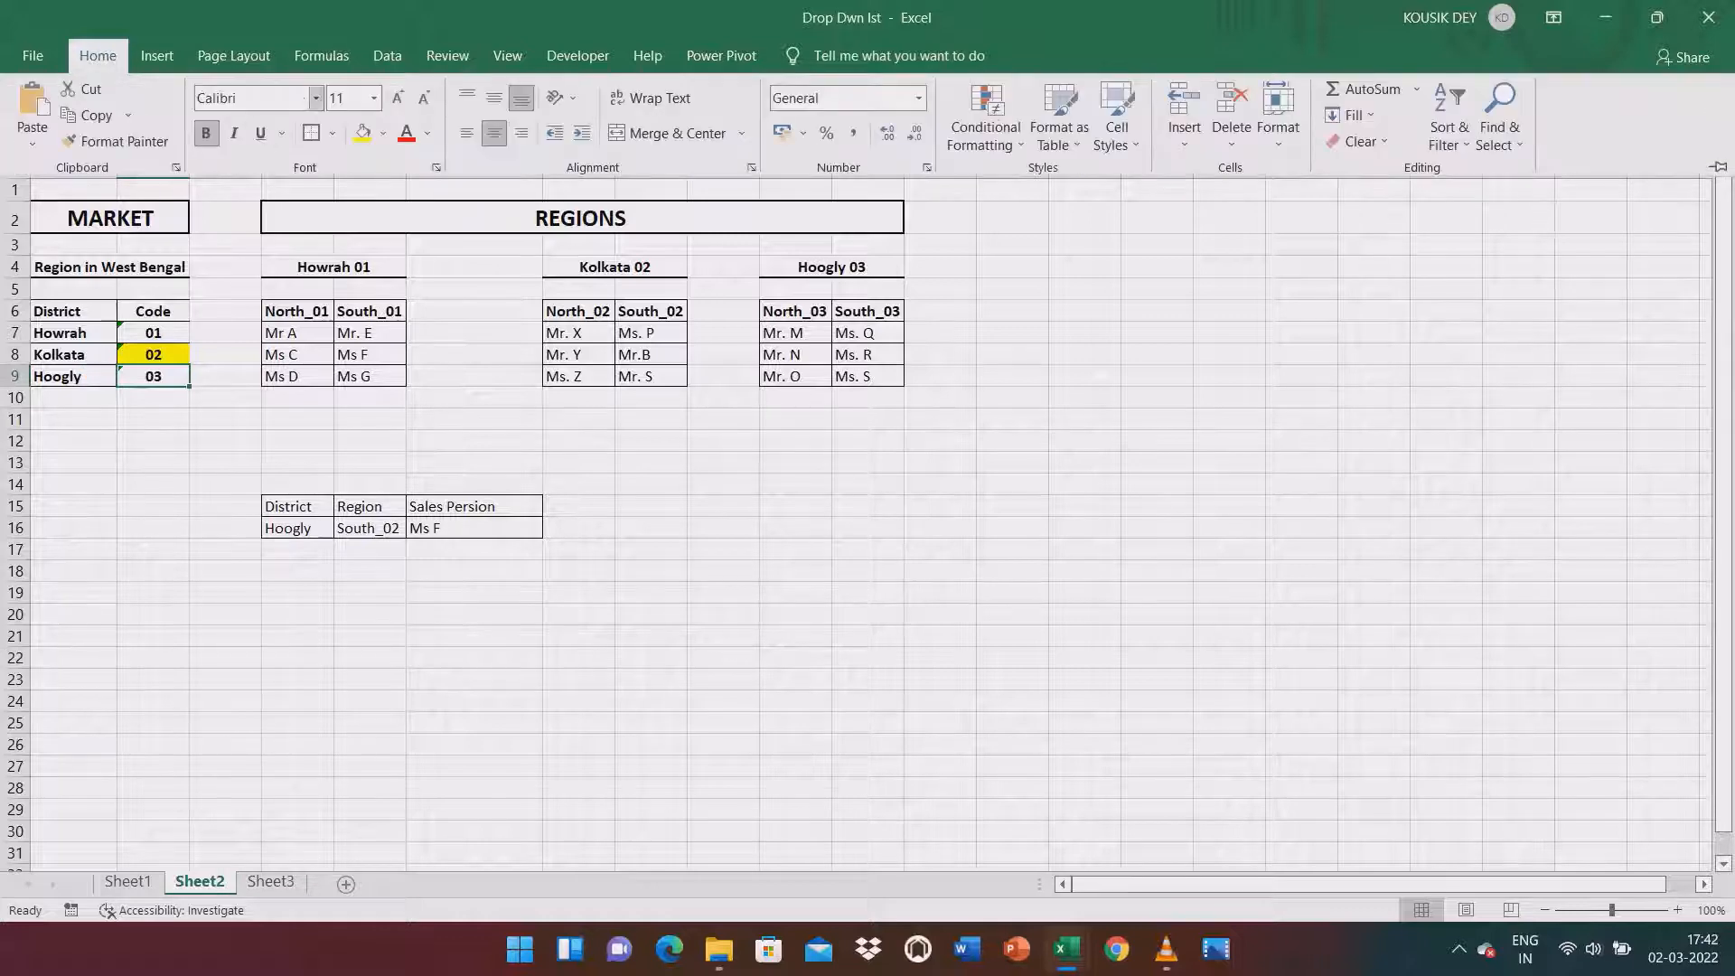
left_click(363, 133)
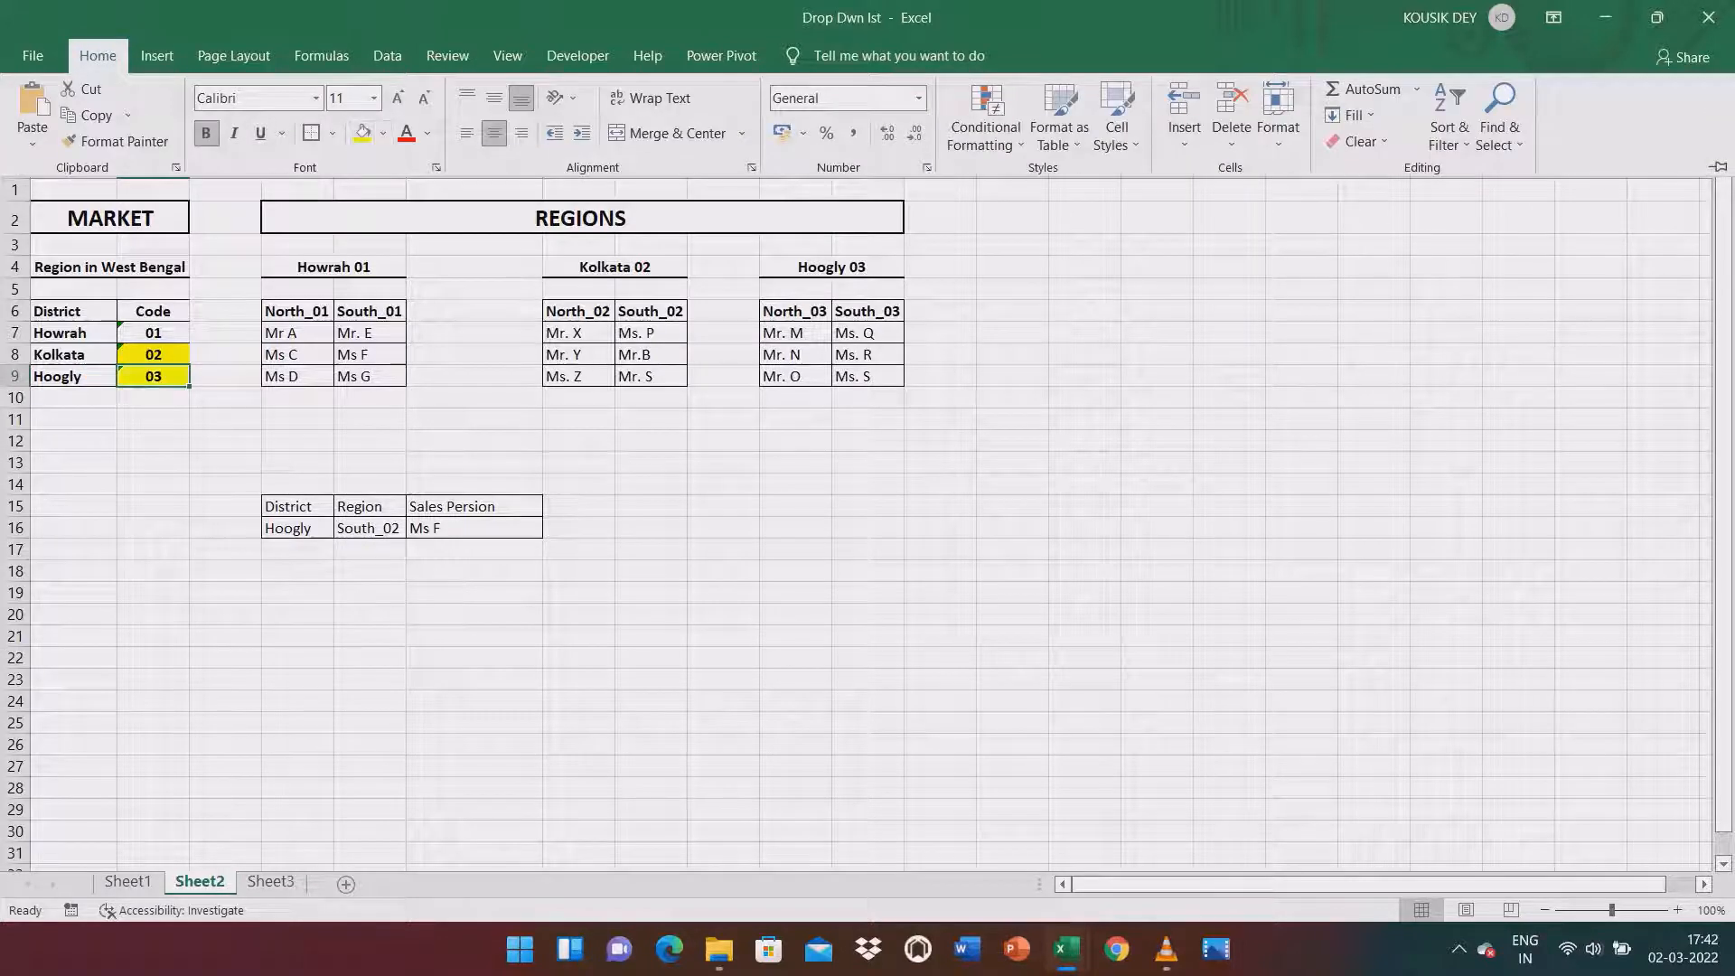
Highlight the South_03 sales persons in K7:K9 under Hoogly 03 with a yellow fill.
left_click(475, 527)
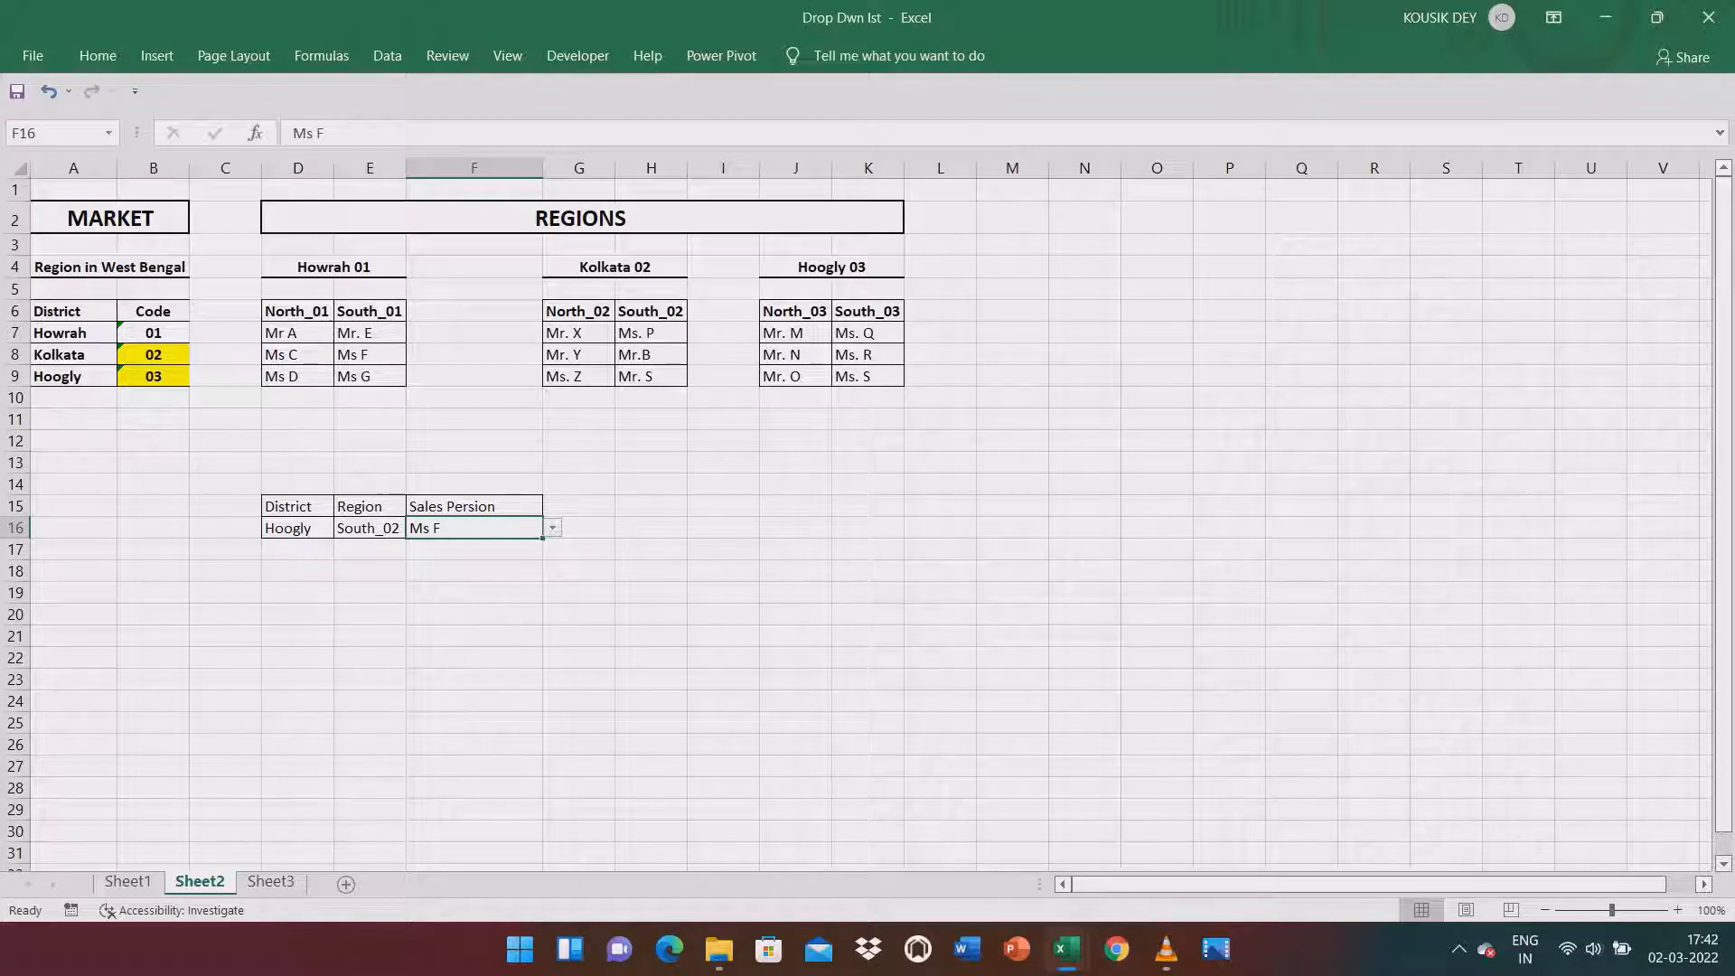
left_click(867, 334)
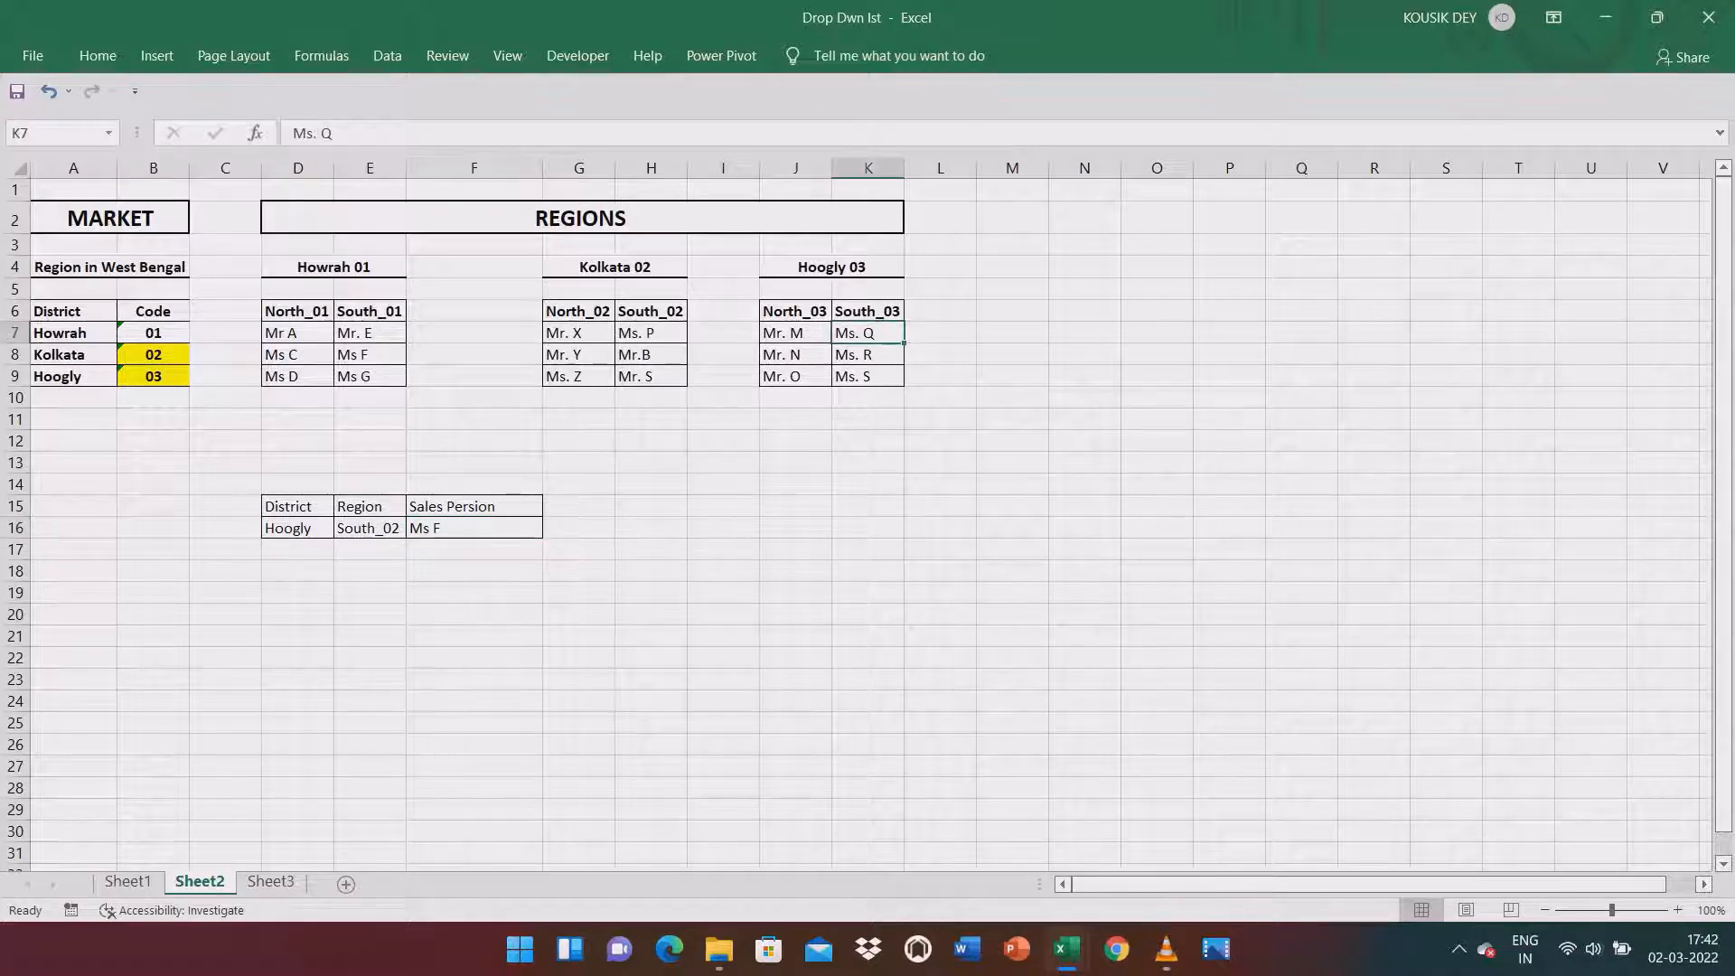
left_click_drag(868, 333, 918, 380)
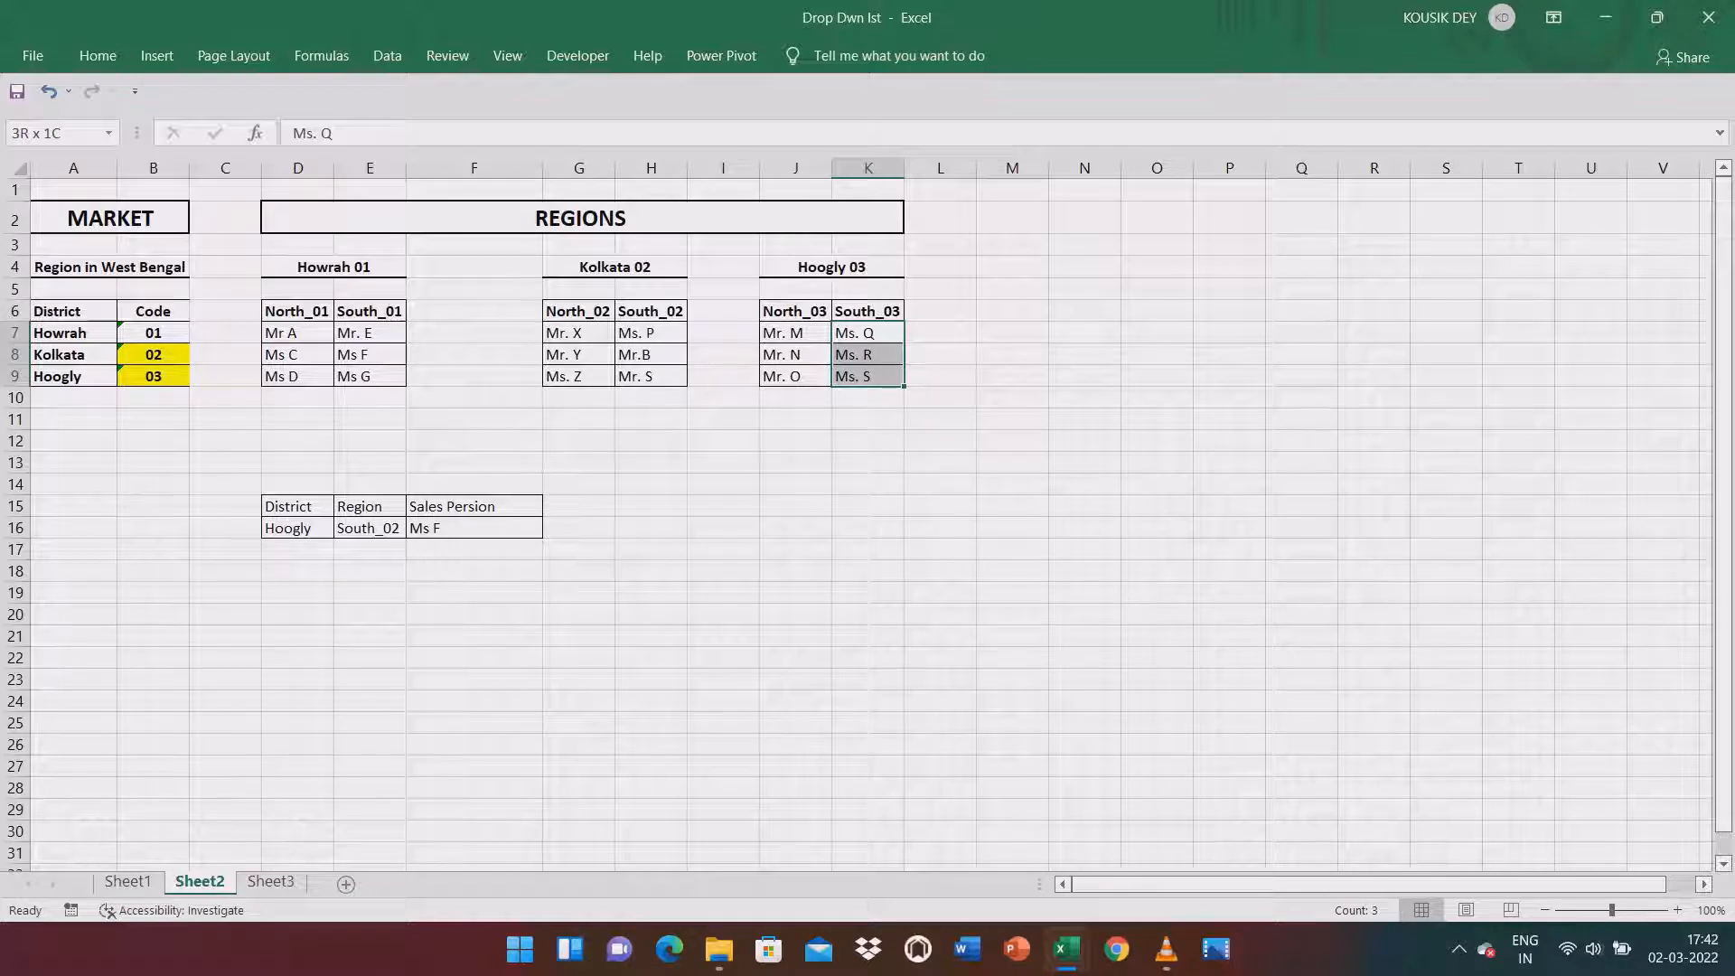
left_click(98, 55)
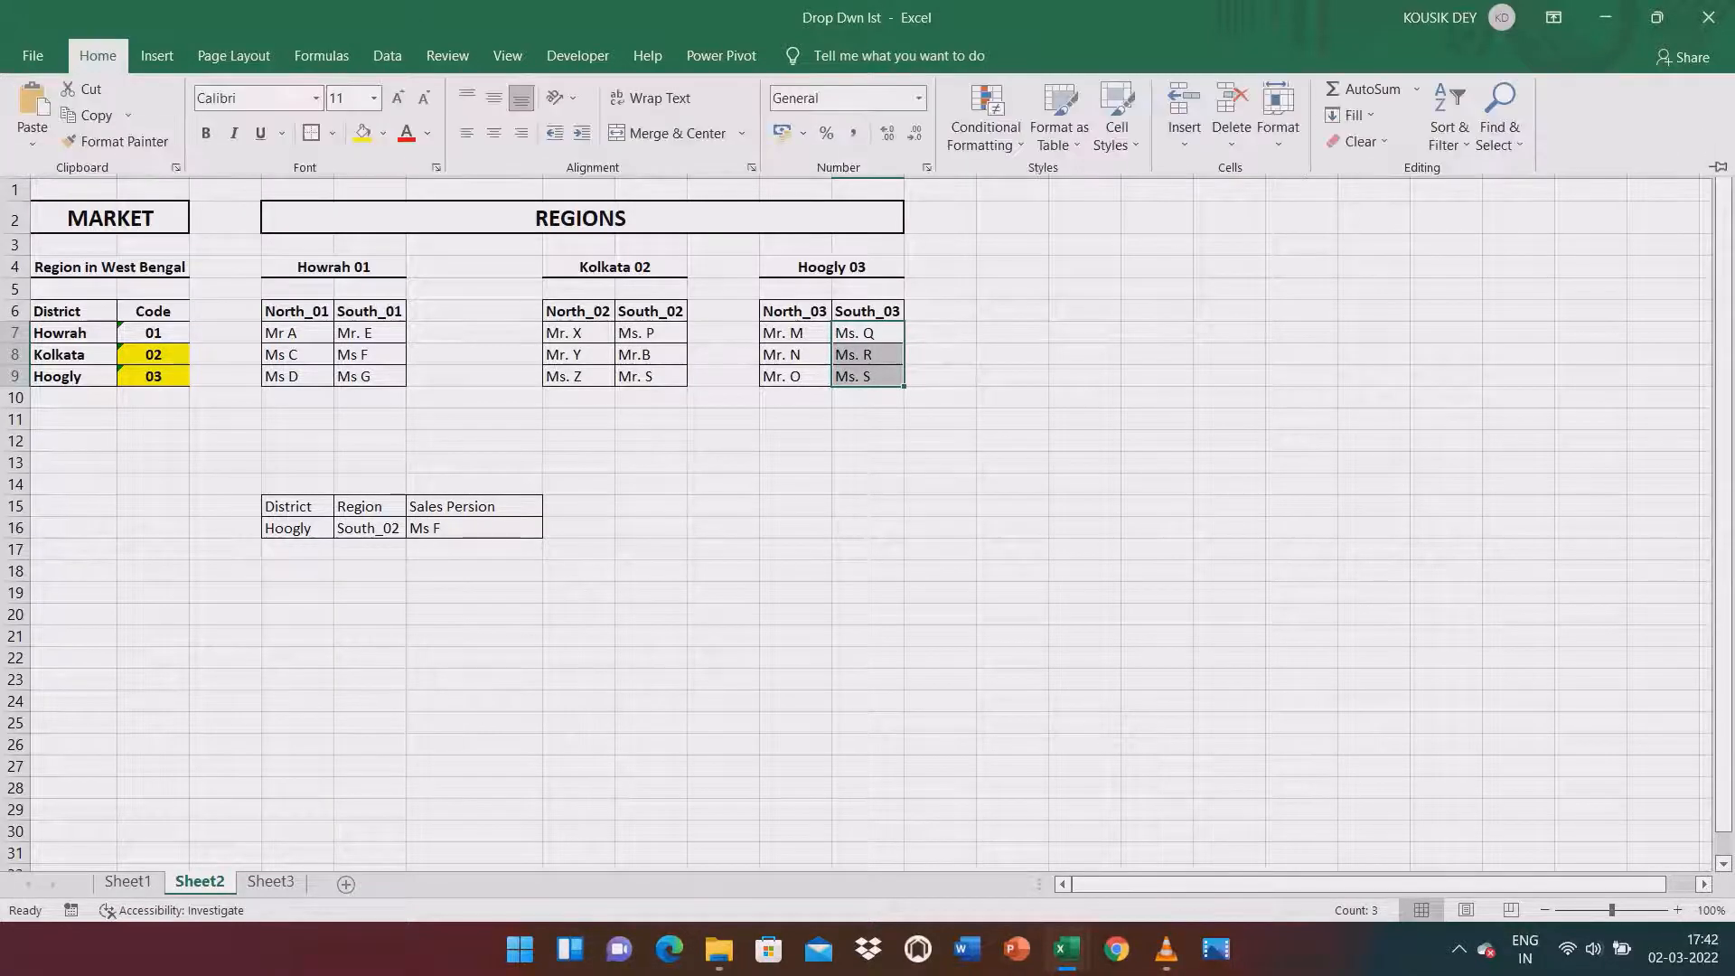
left_click(362, 133)
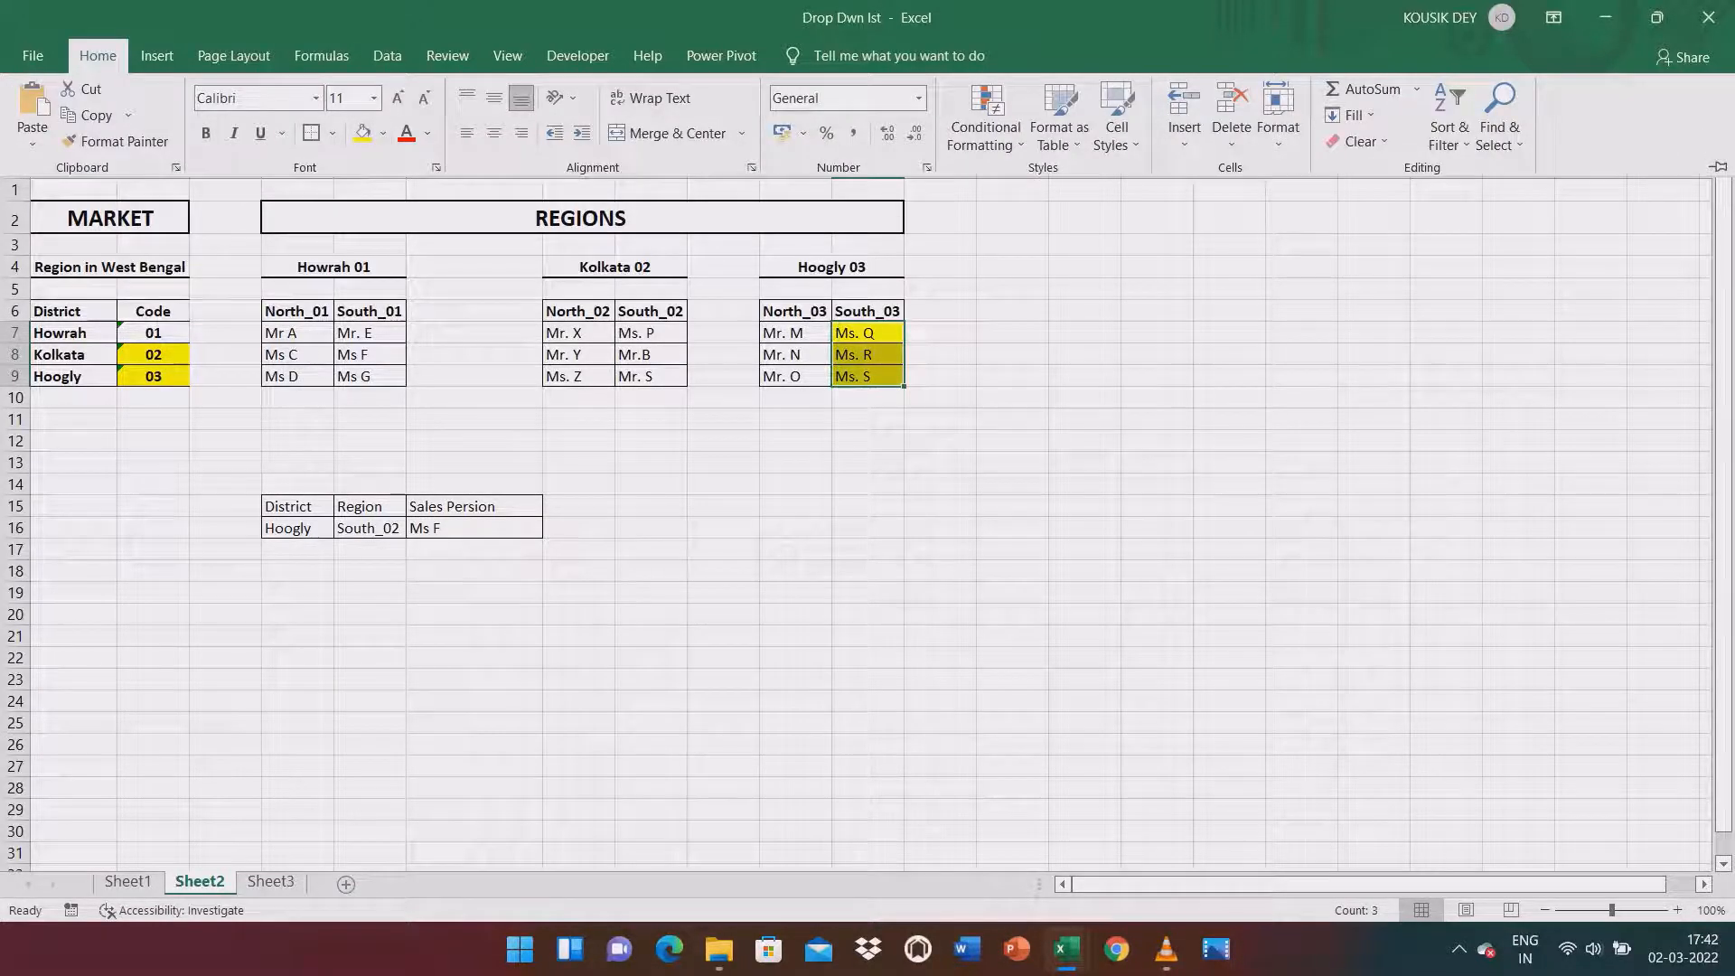
Inspect the Sales Person choices in F16 while the Region is still South_02, leaving the entry as it is.
left_click(473, 529)
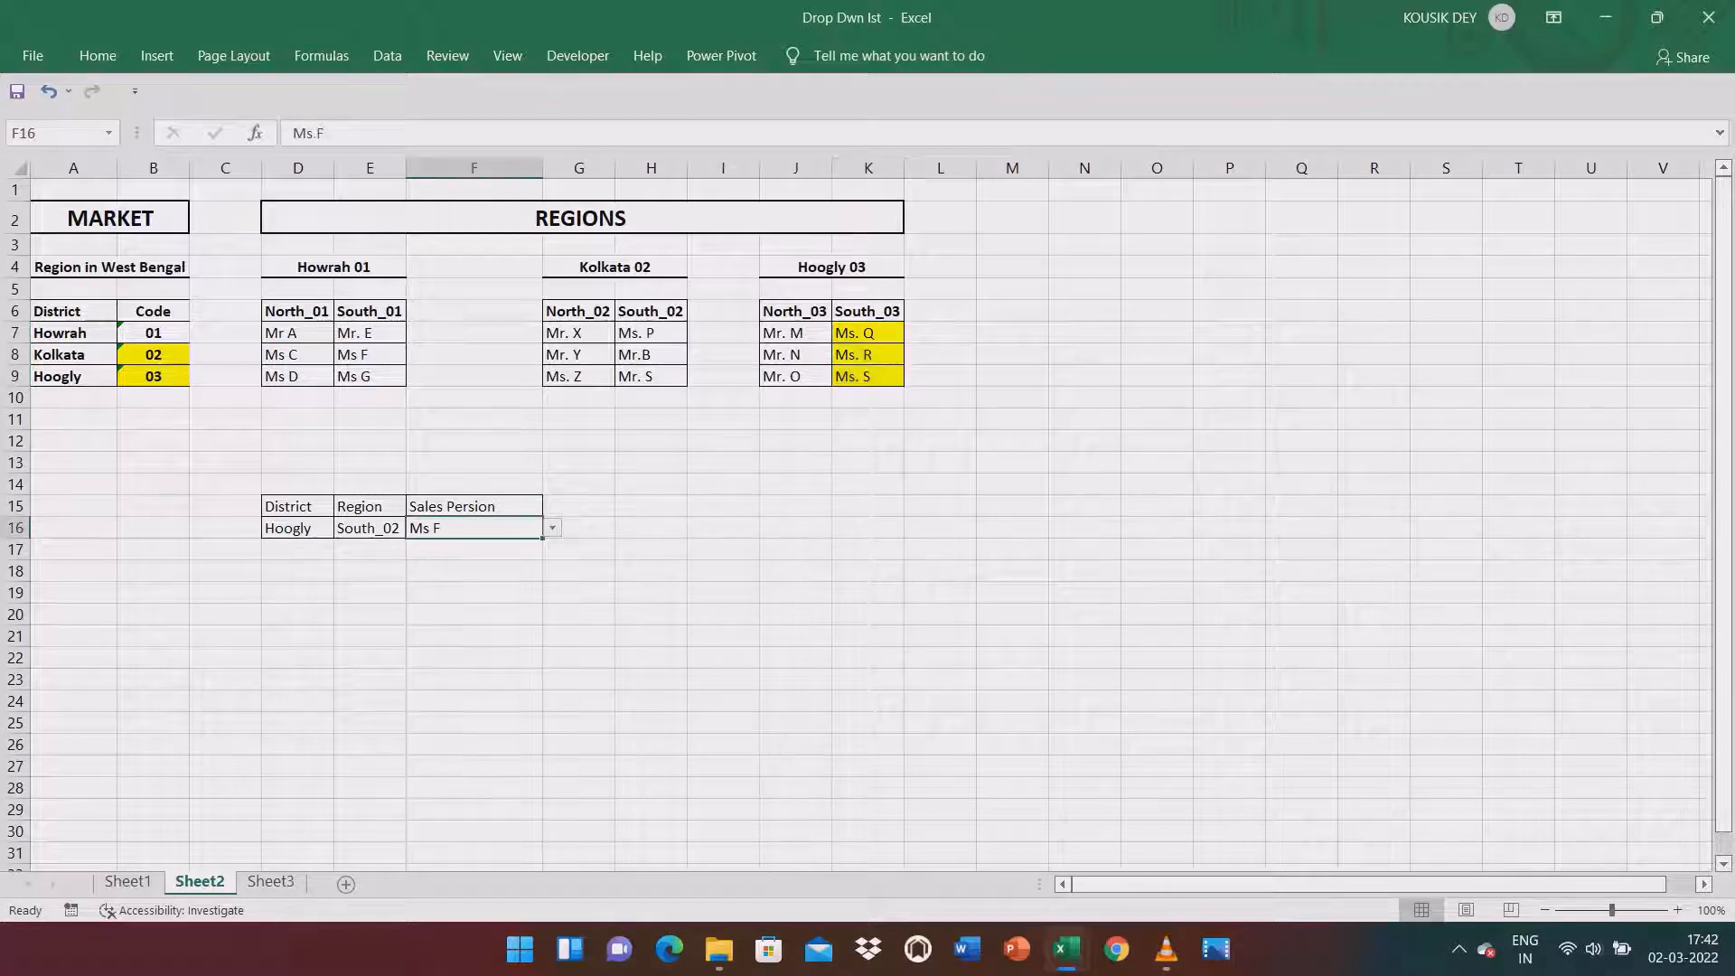
left_click(552, 528)
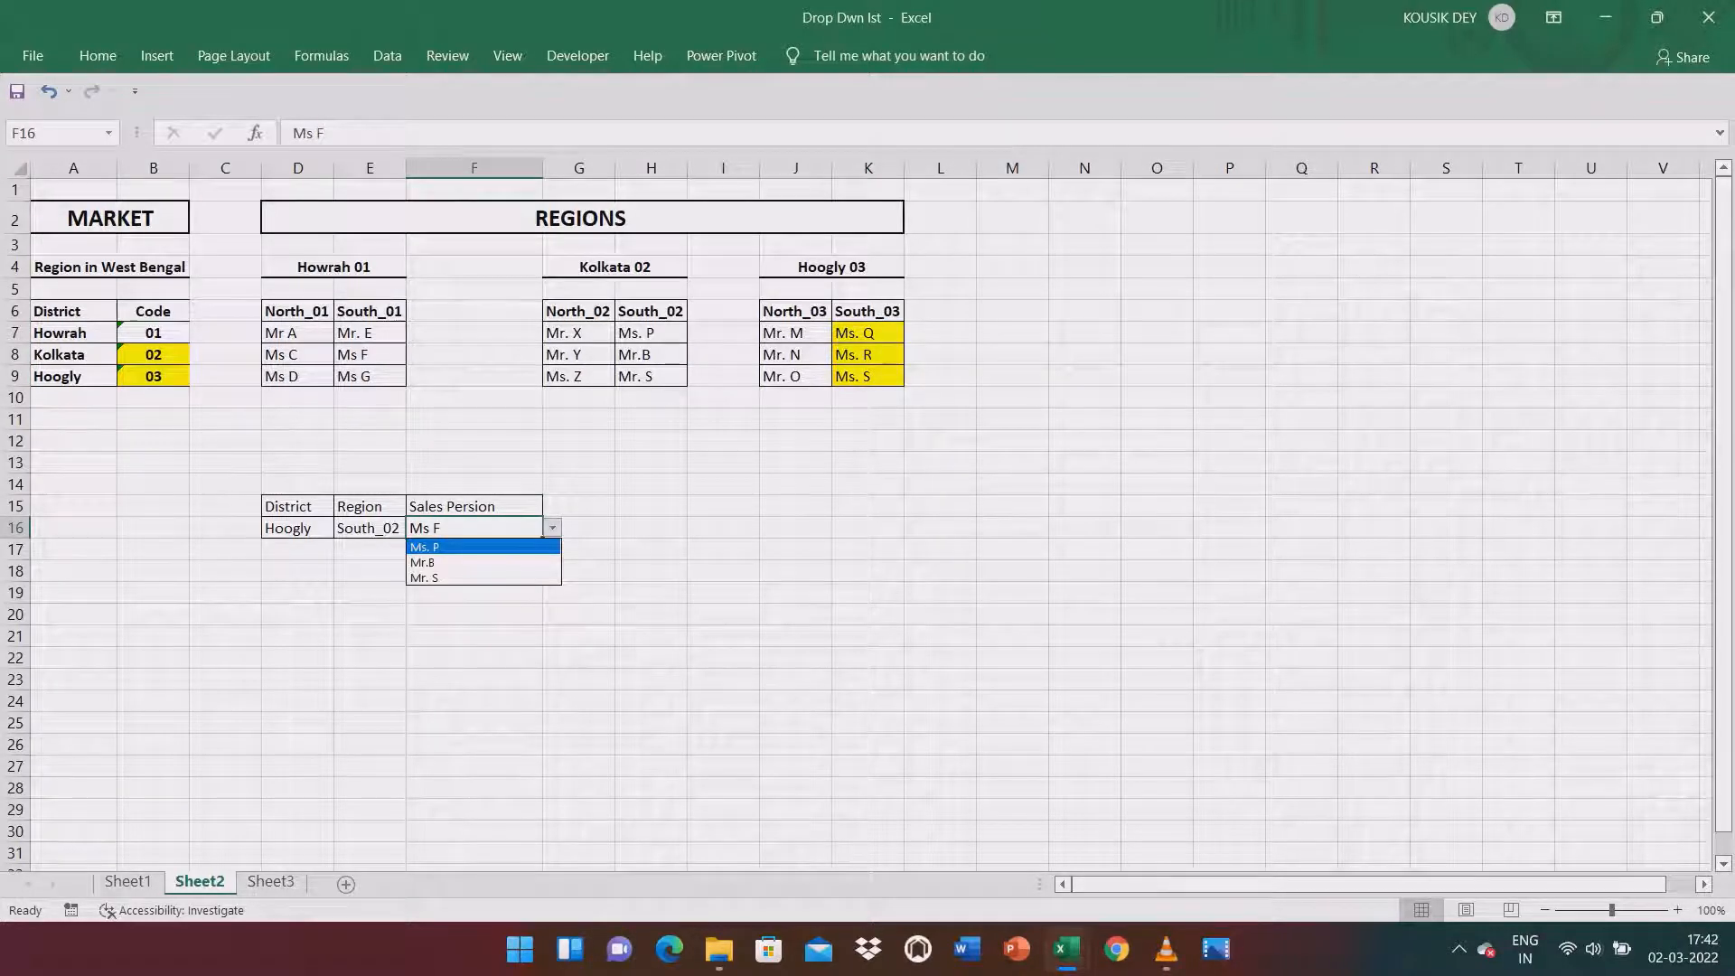
left_click(552, 528)
Set the Region in cell E16 to South_03 from its drop-down list.
mouse_move(389, 529)
left_mouse_down()
mouse_move(421, 528)
mouse_move(388, 529)
left_mouse_up()
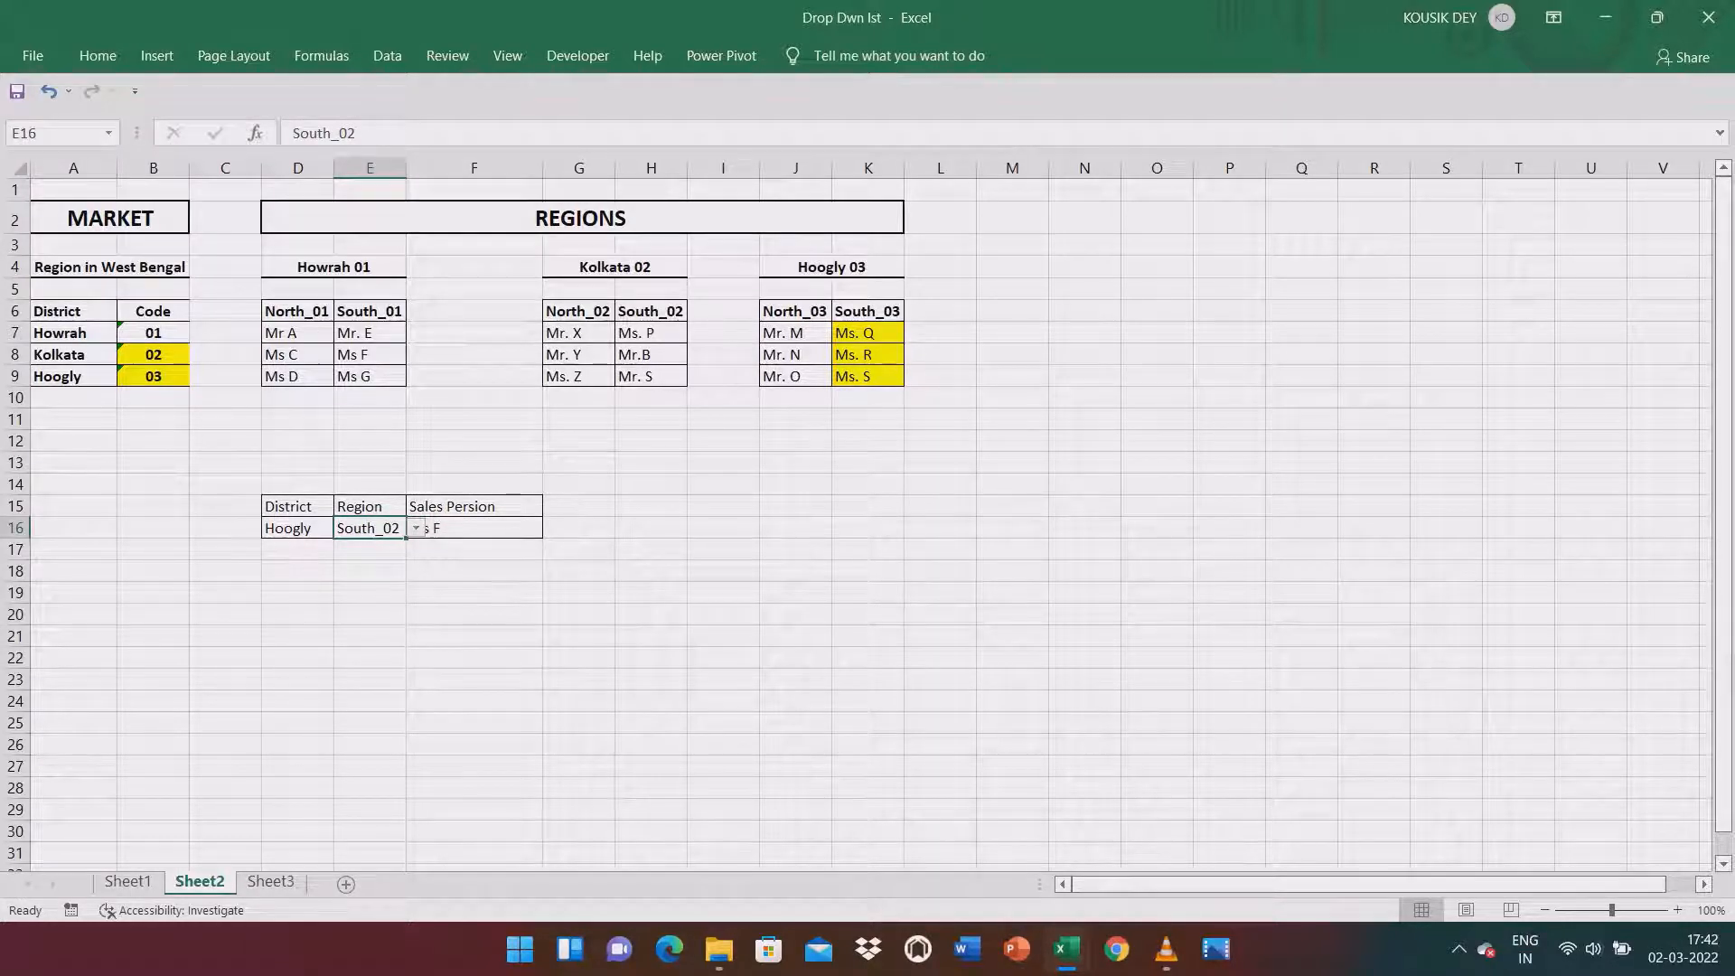
left_click(415, 528)
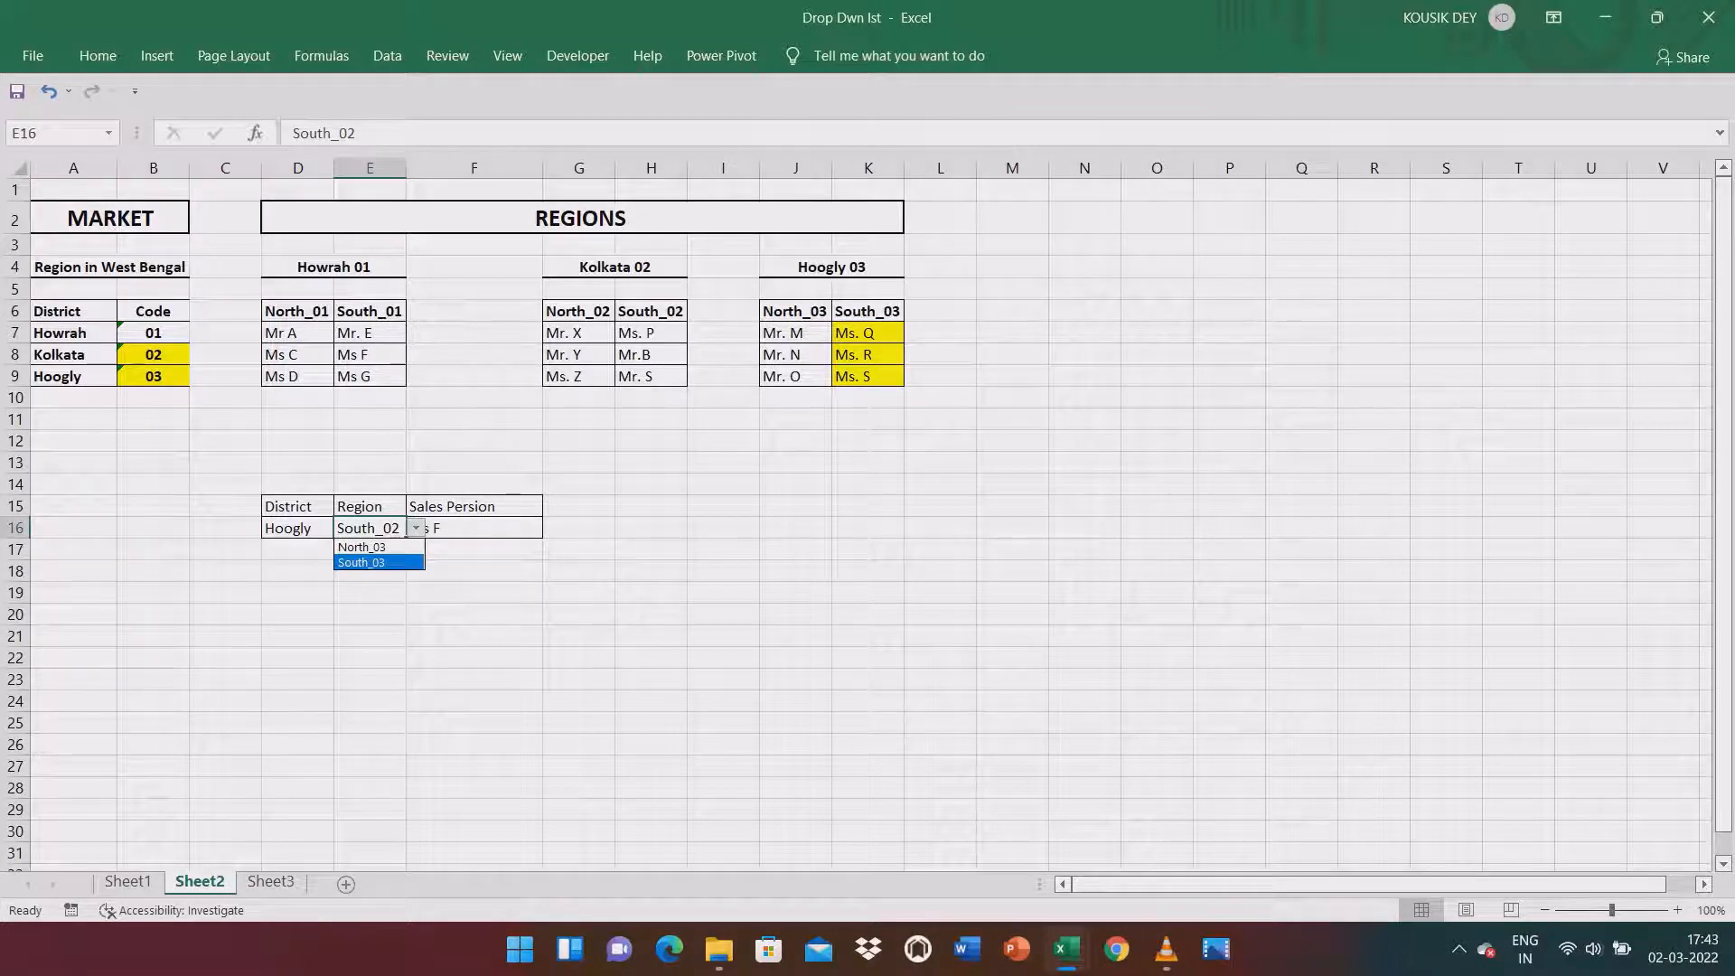
left_click(379, 562)
Inspect the Sales Person choices in F16 for region South_03 and close the list without choosing.
left_click(474, 529)
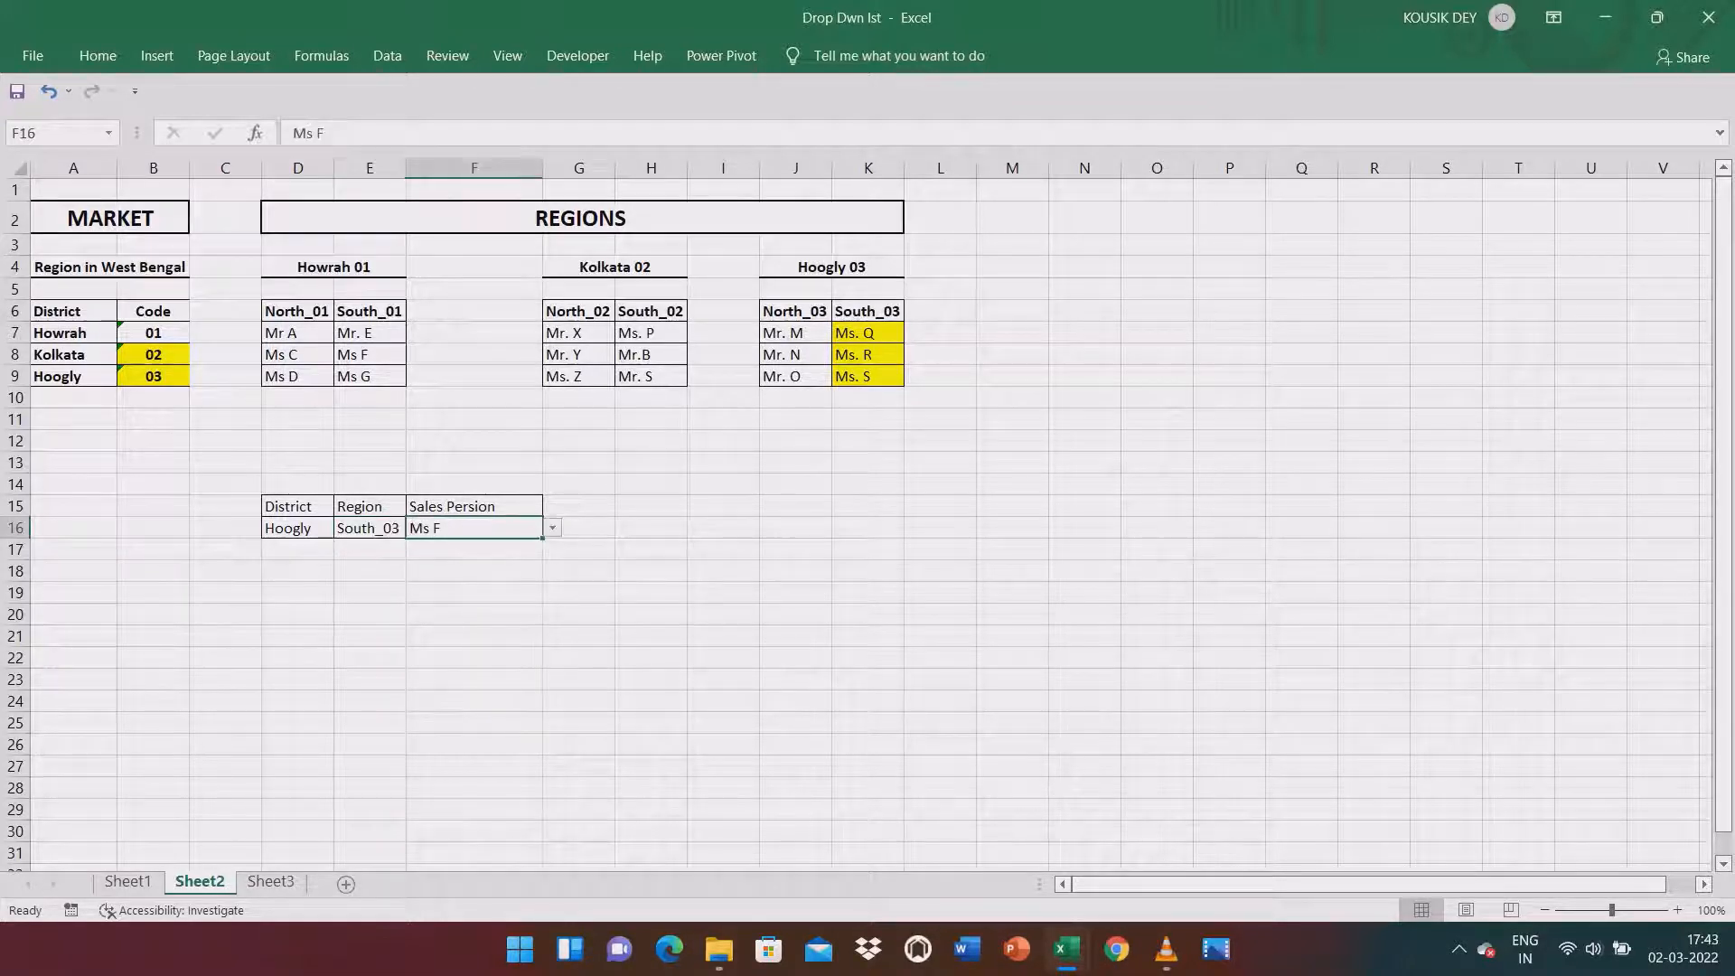
left_click(552, 528)
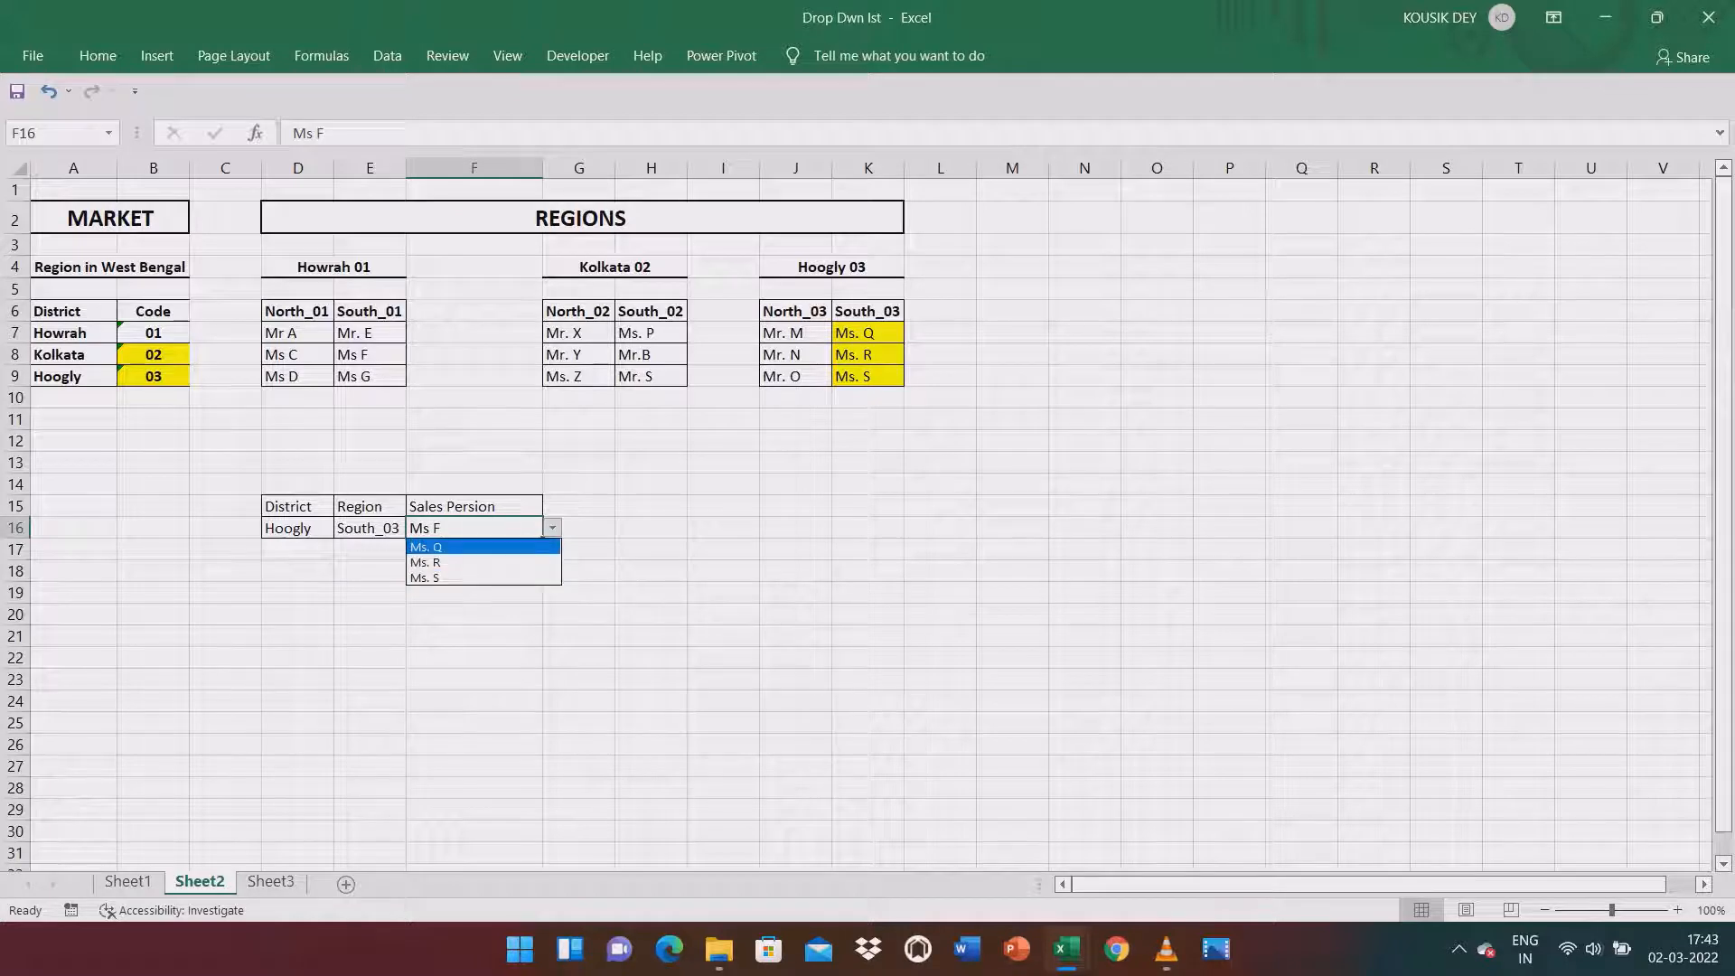
key("Escape")
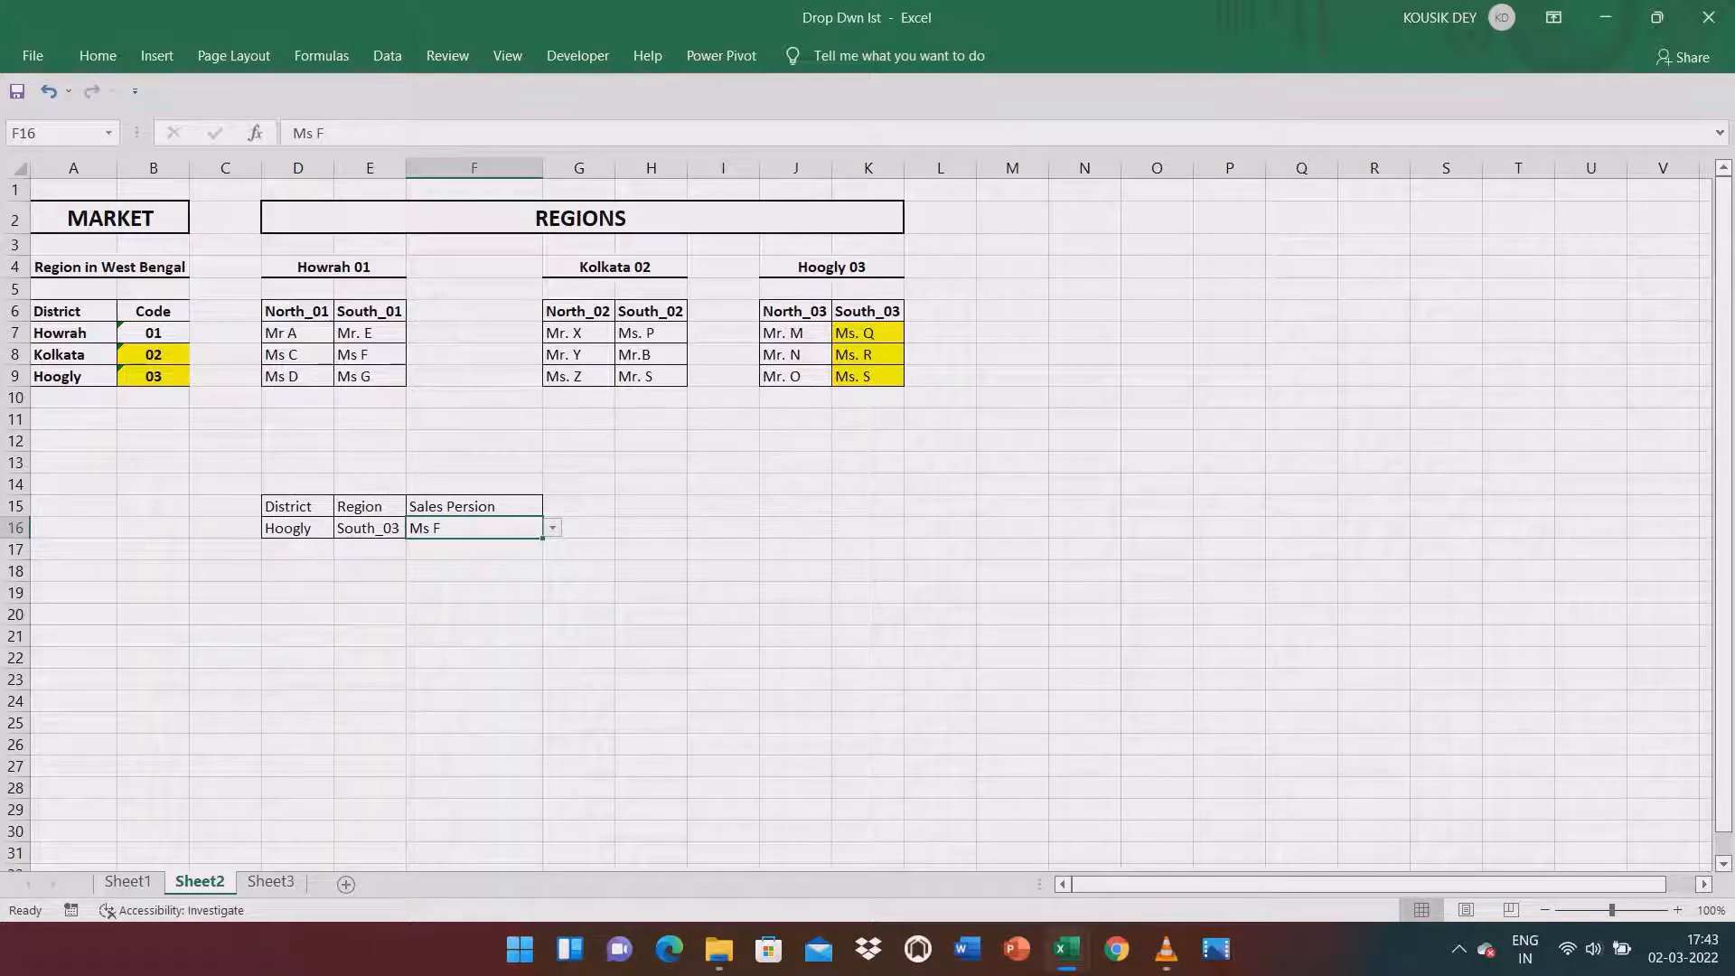
Set the District in cell D16 to Howrah from its drop-down list.
left_click(299, 528)
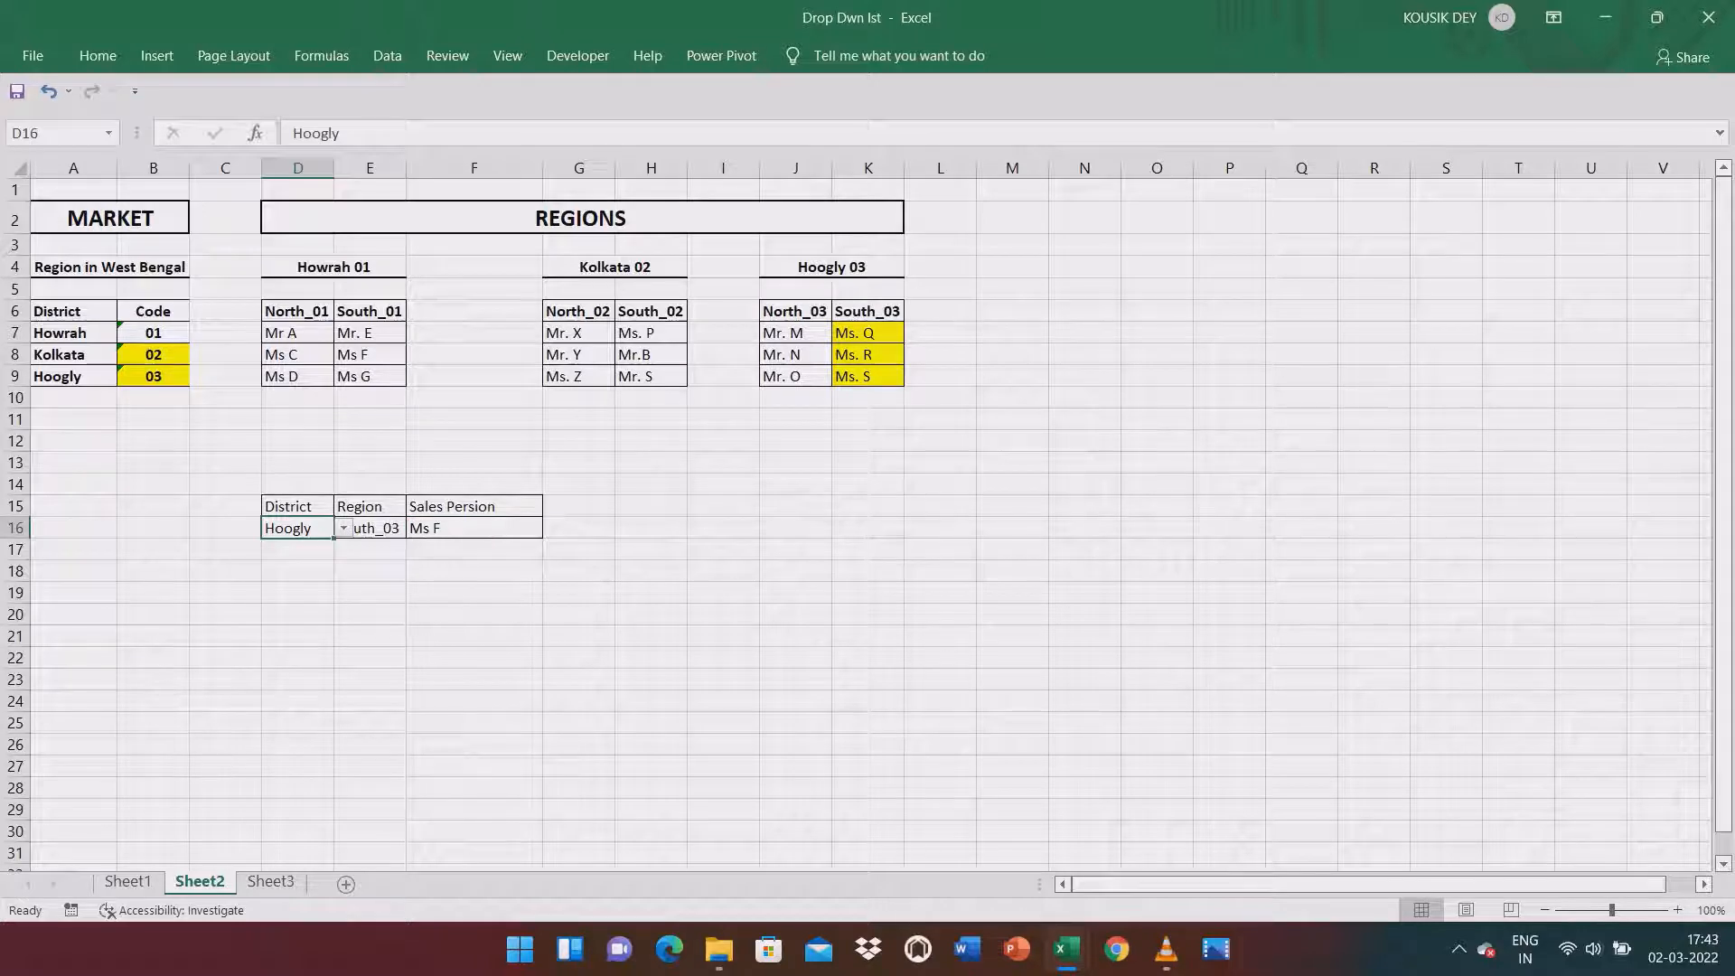
left_click(343, 528)
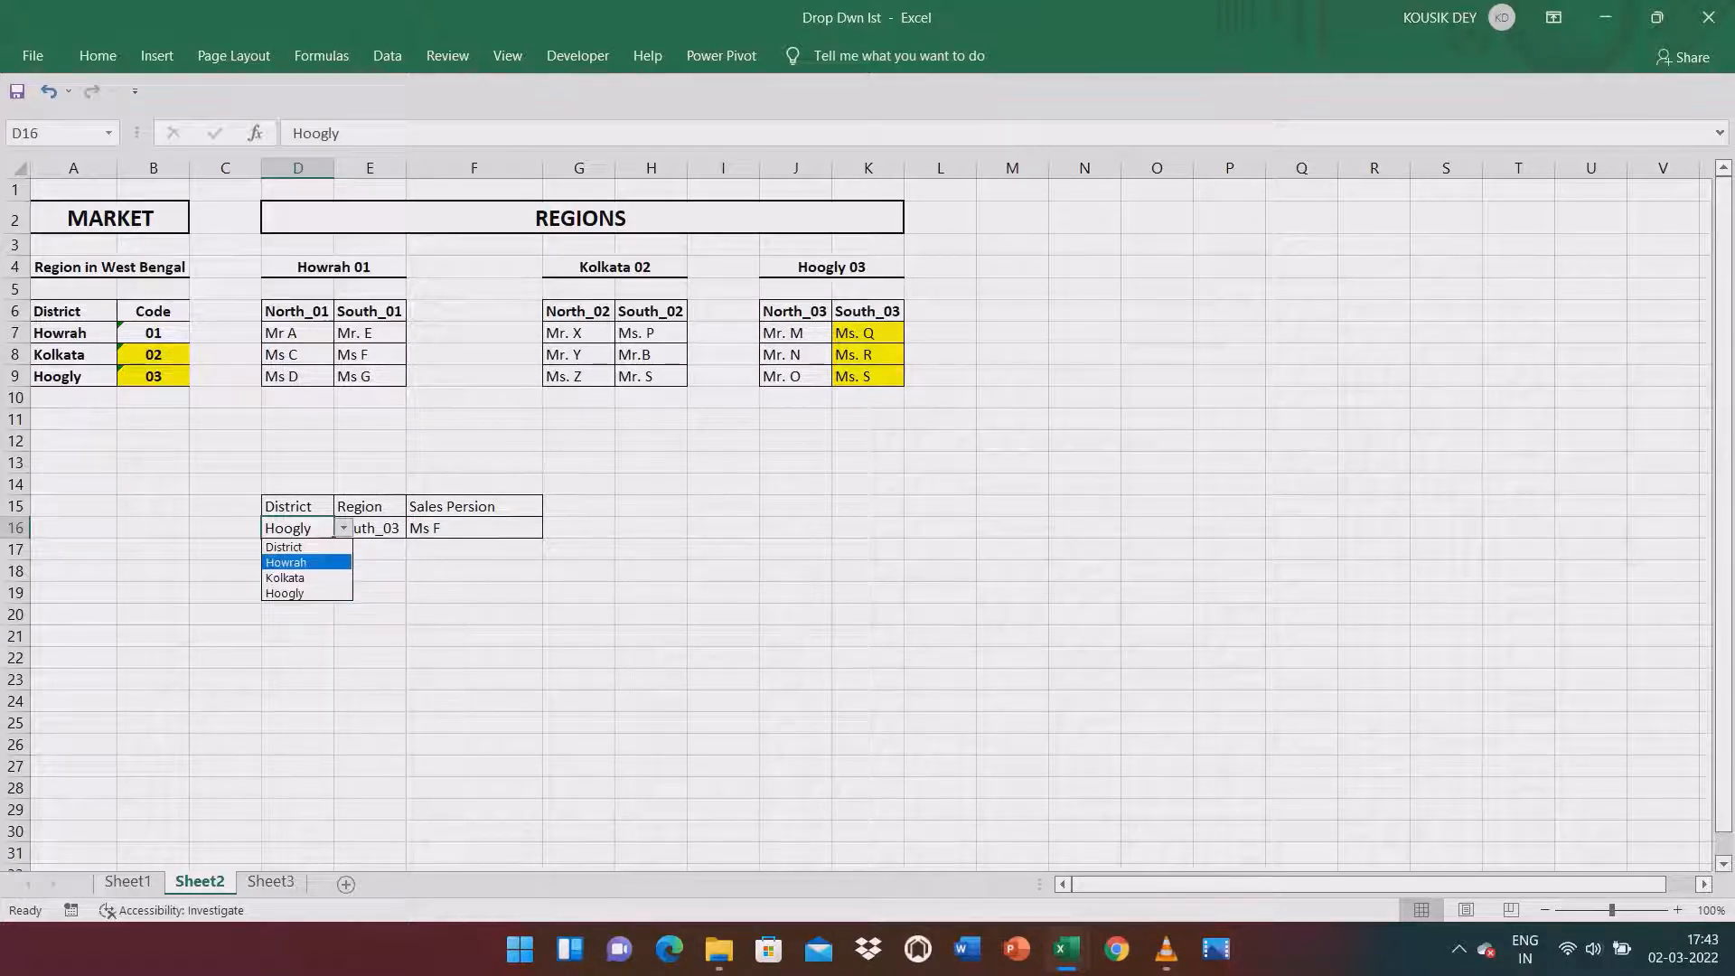
key("Return")
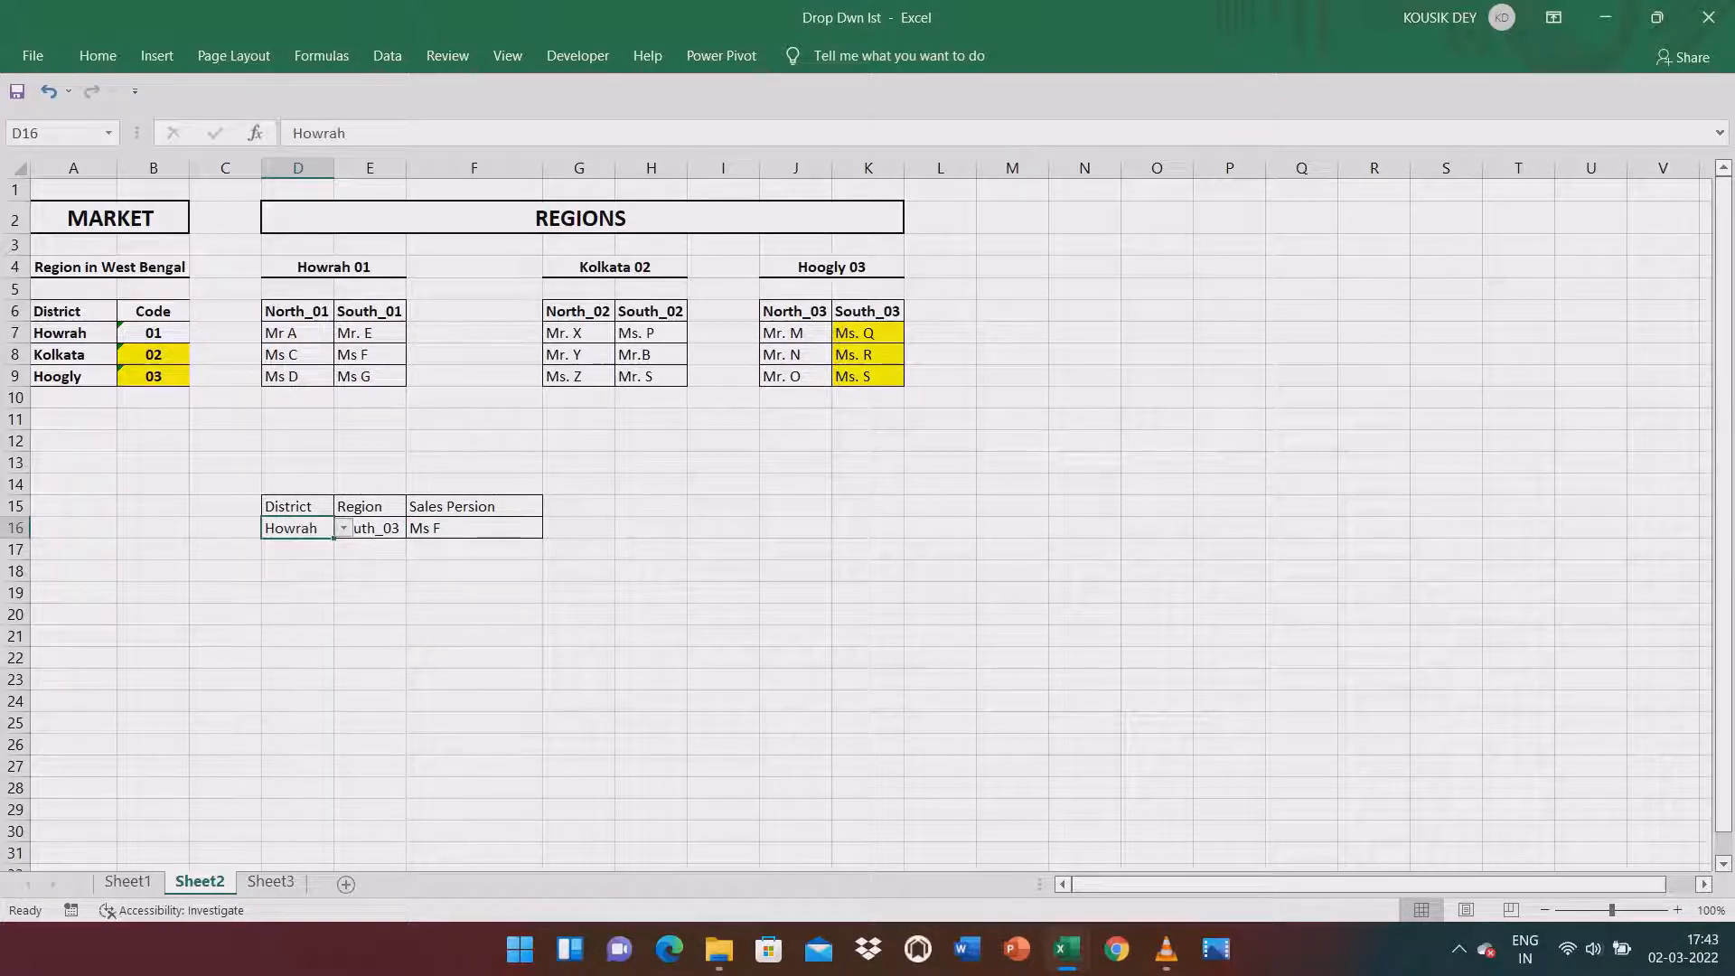
Inspect the Region choices in E16 for district Howrah and compare them with its code in B7, without choosing a region.
left_click(370, 529)
left_click(415, 529)
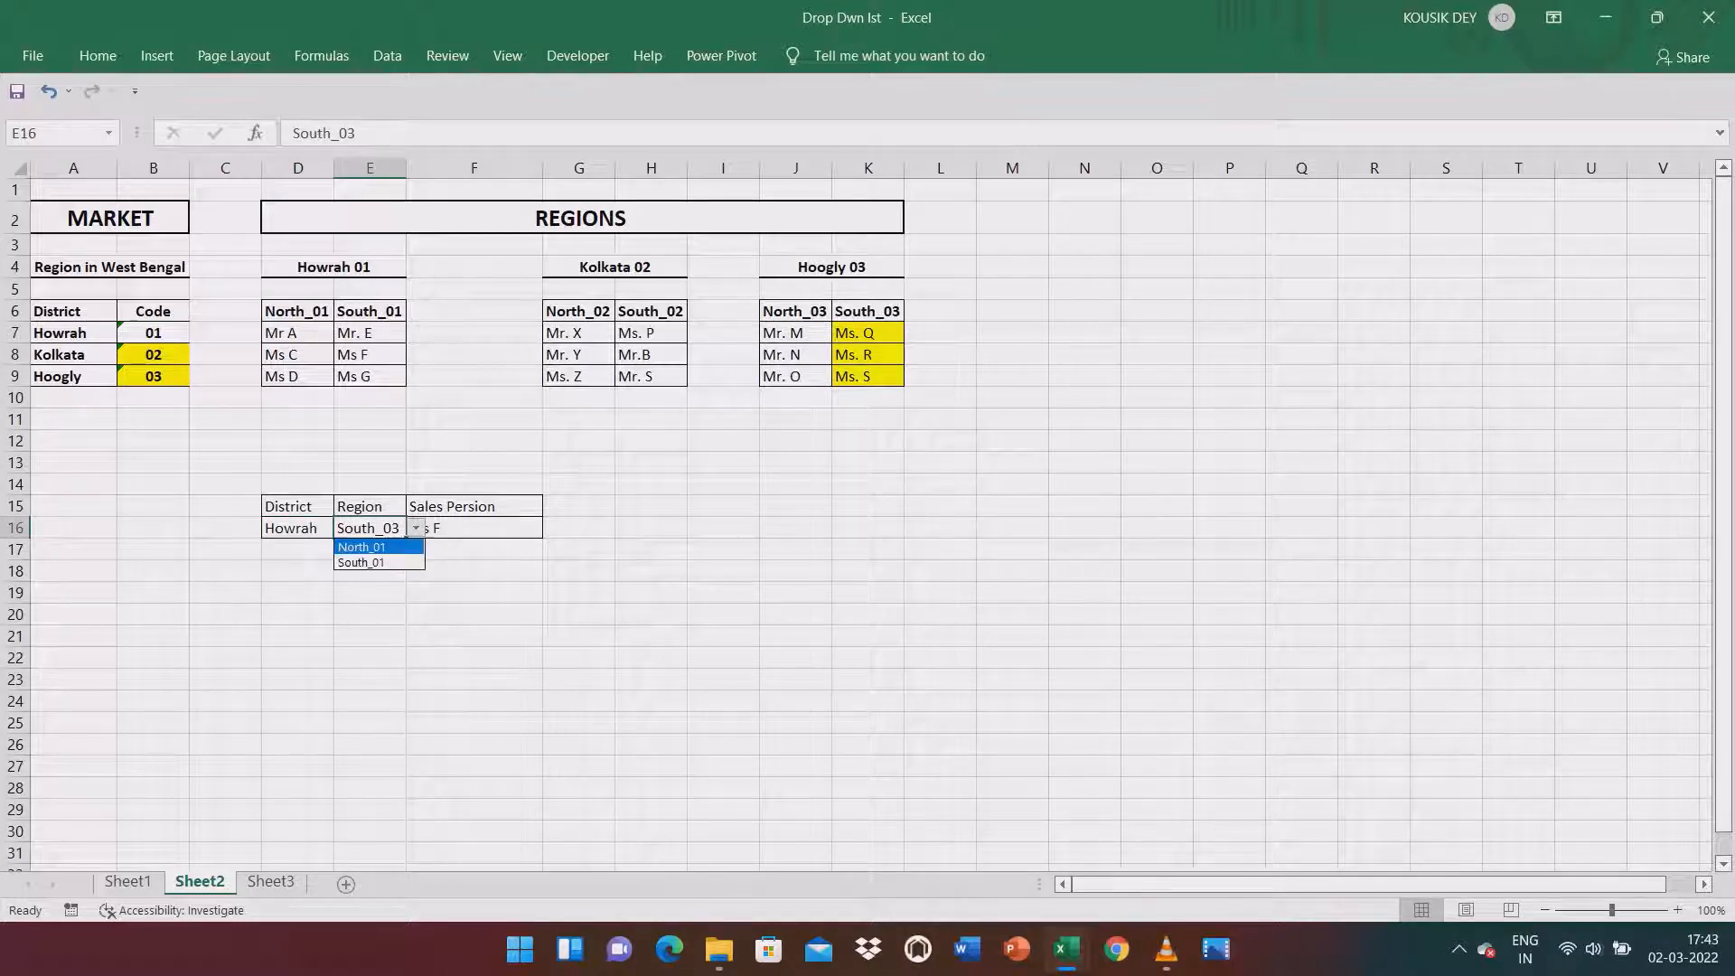
key("Down")
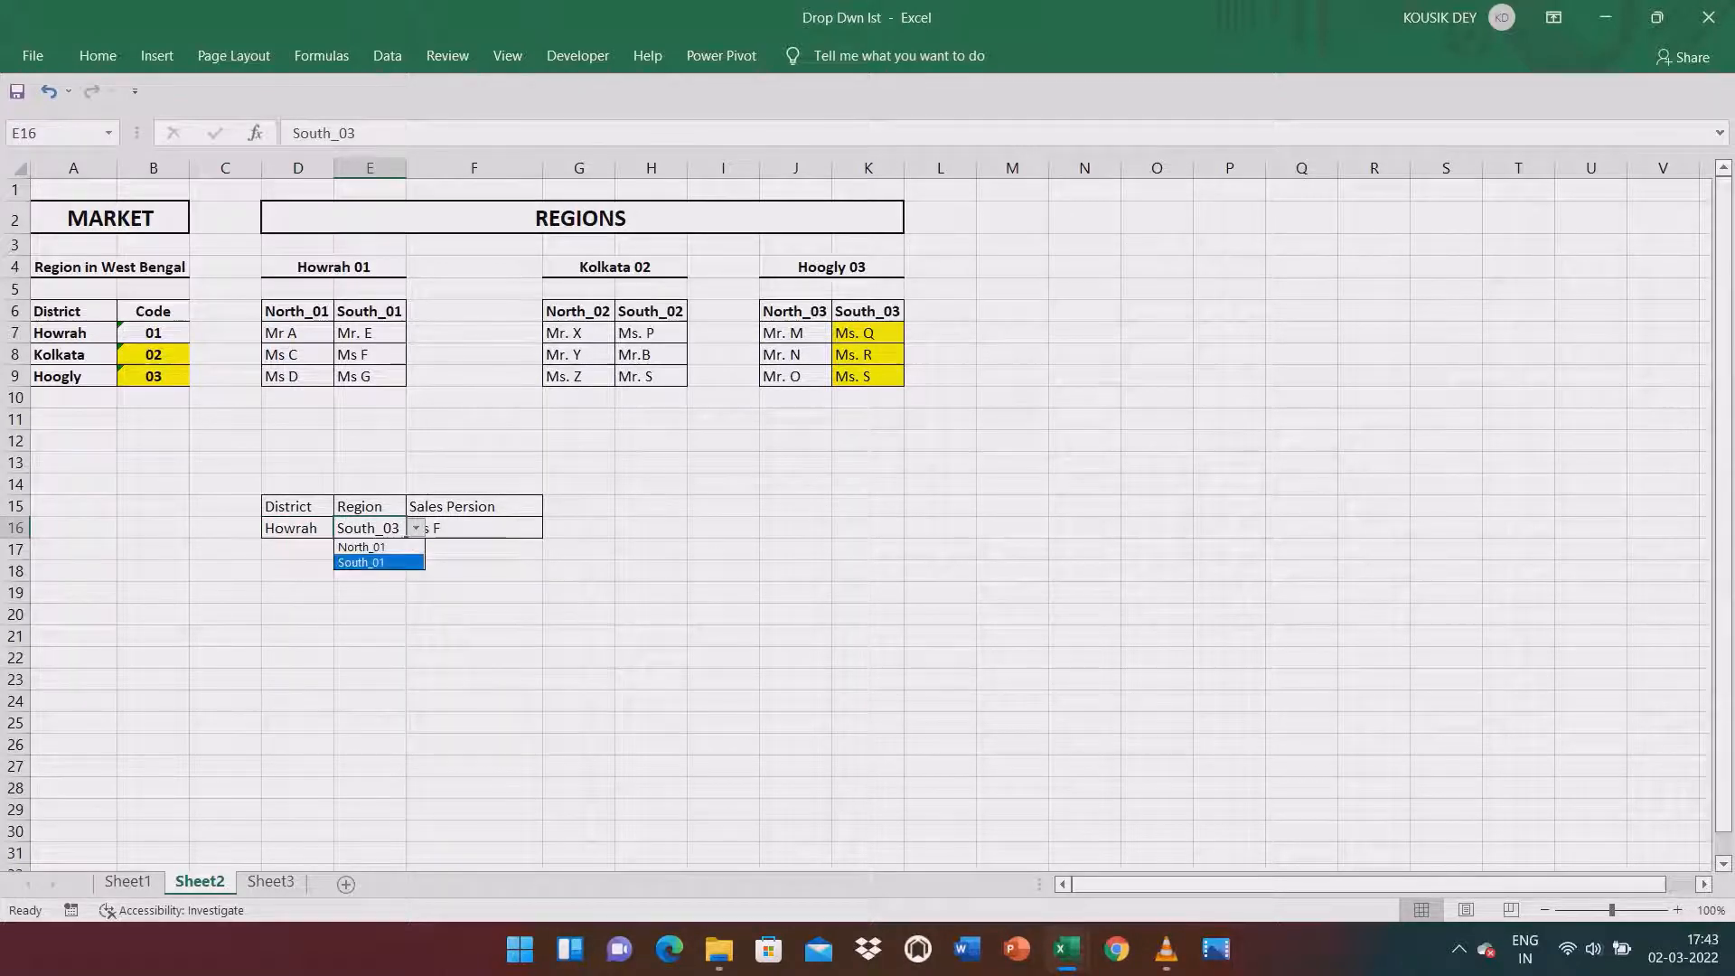
key("Up")
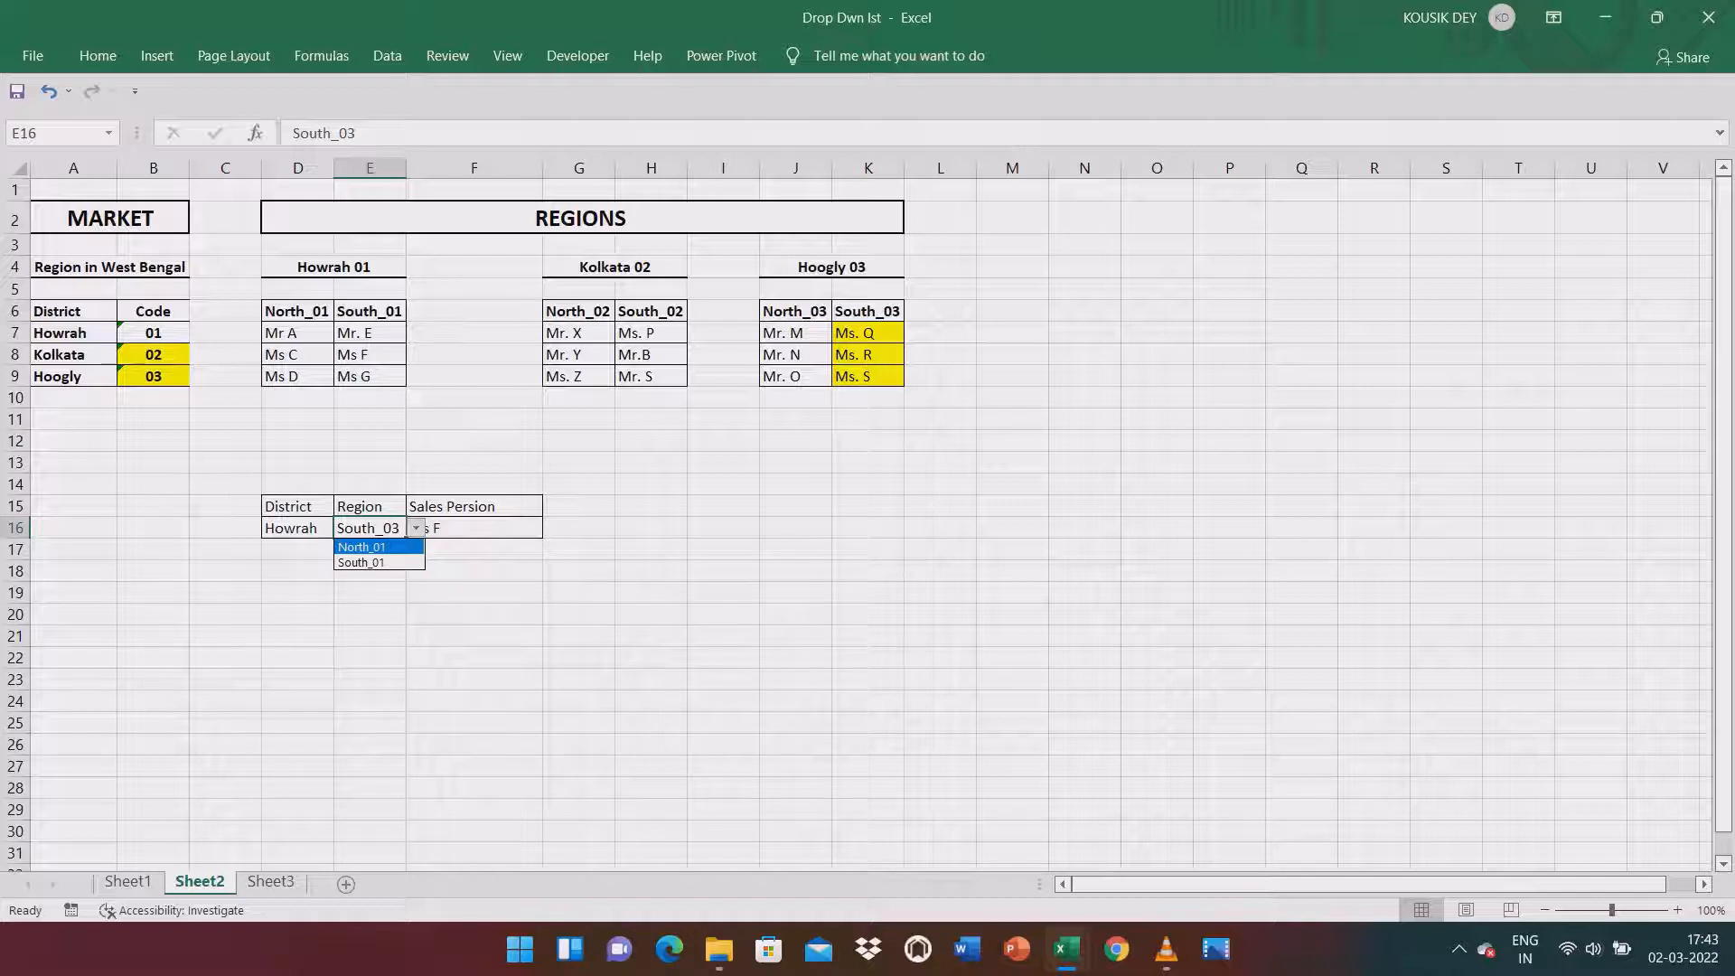
left_click(154, 333)
left_click(154, 333)
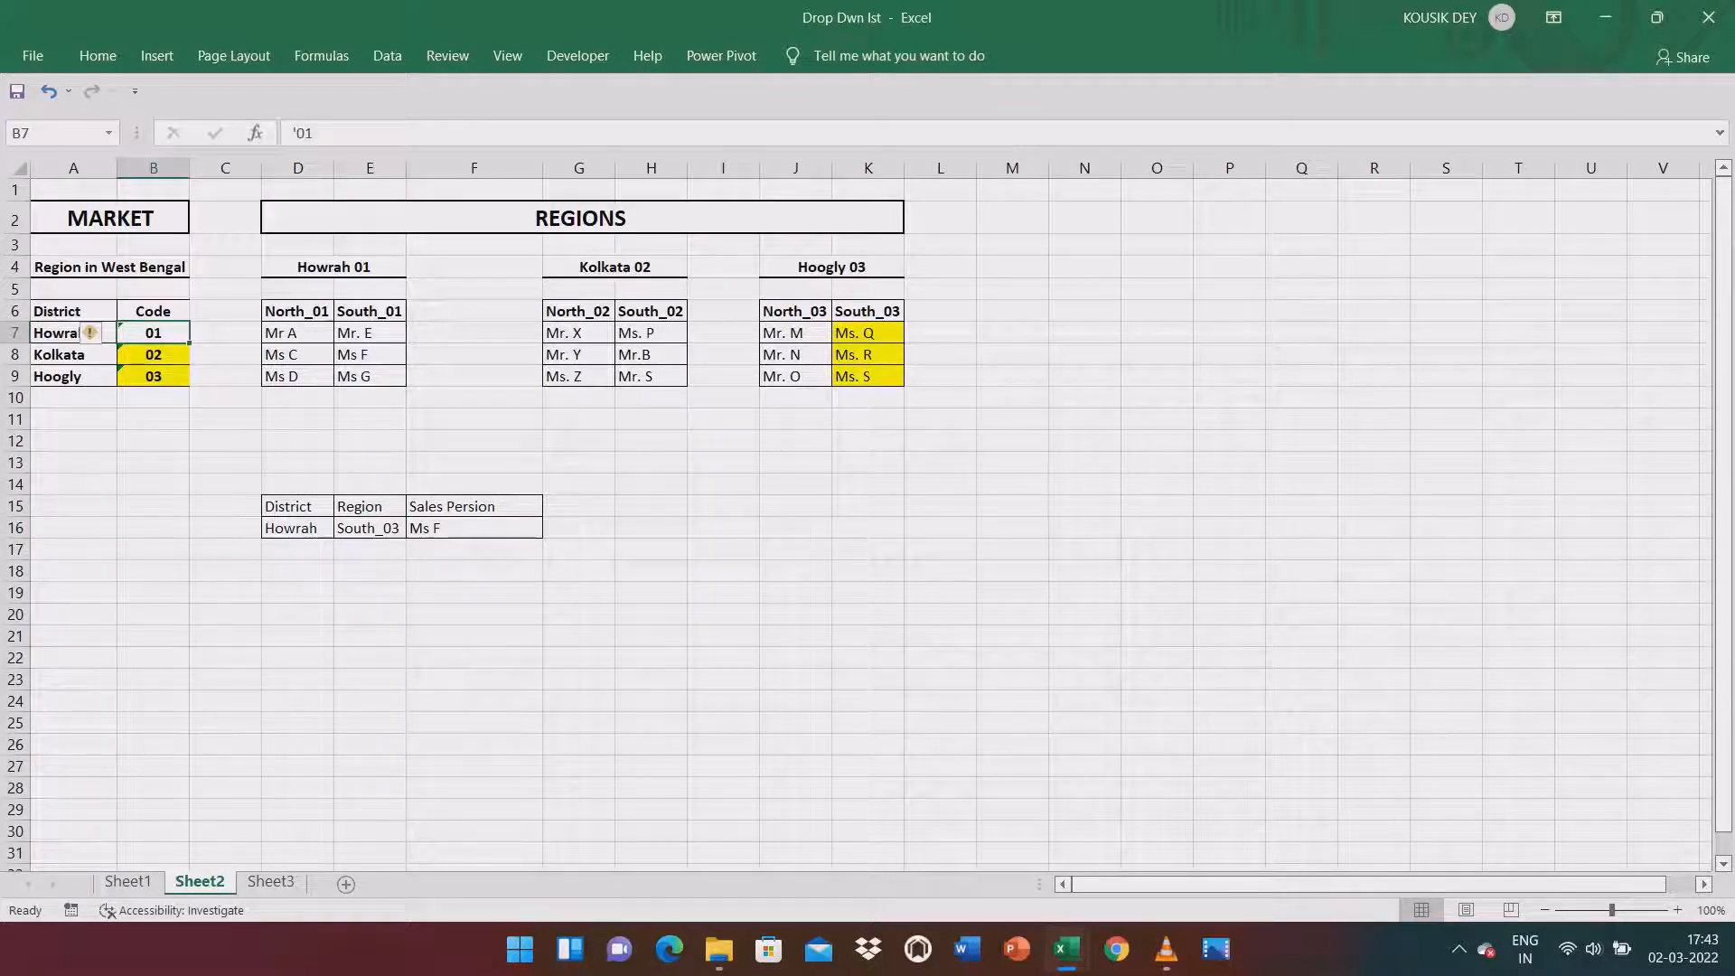
Set the Region in cell E16 to South_01 from its drop-down list.
left_click(370, 528)
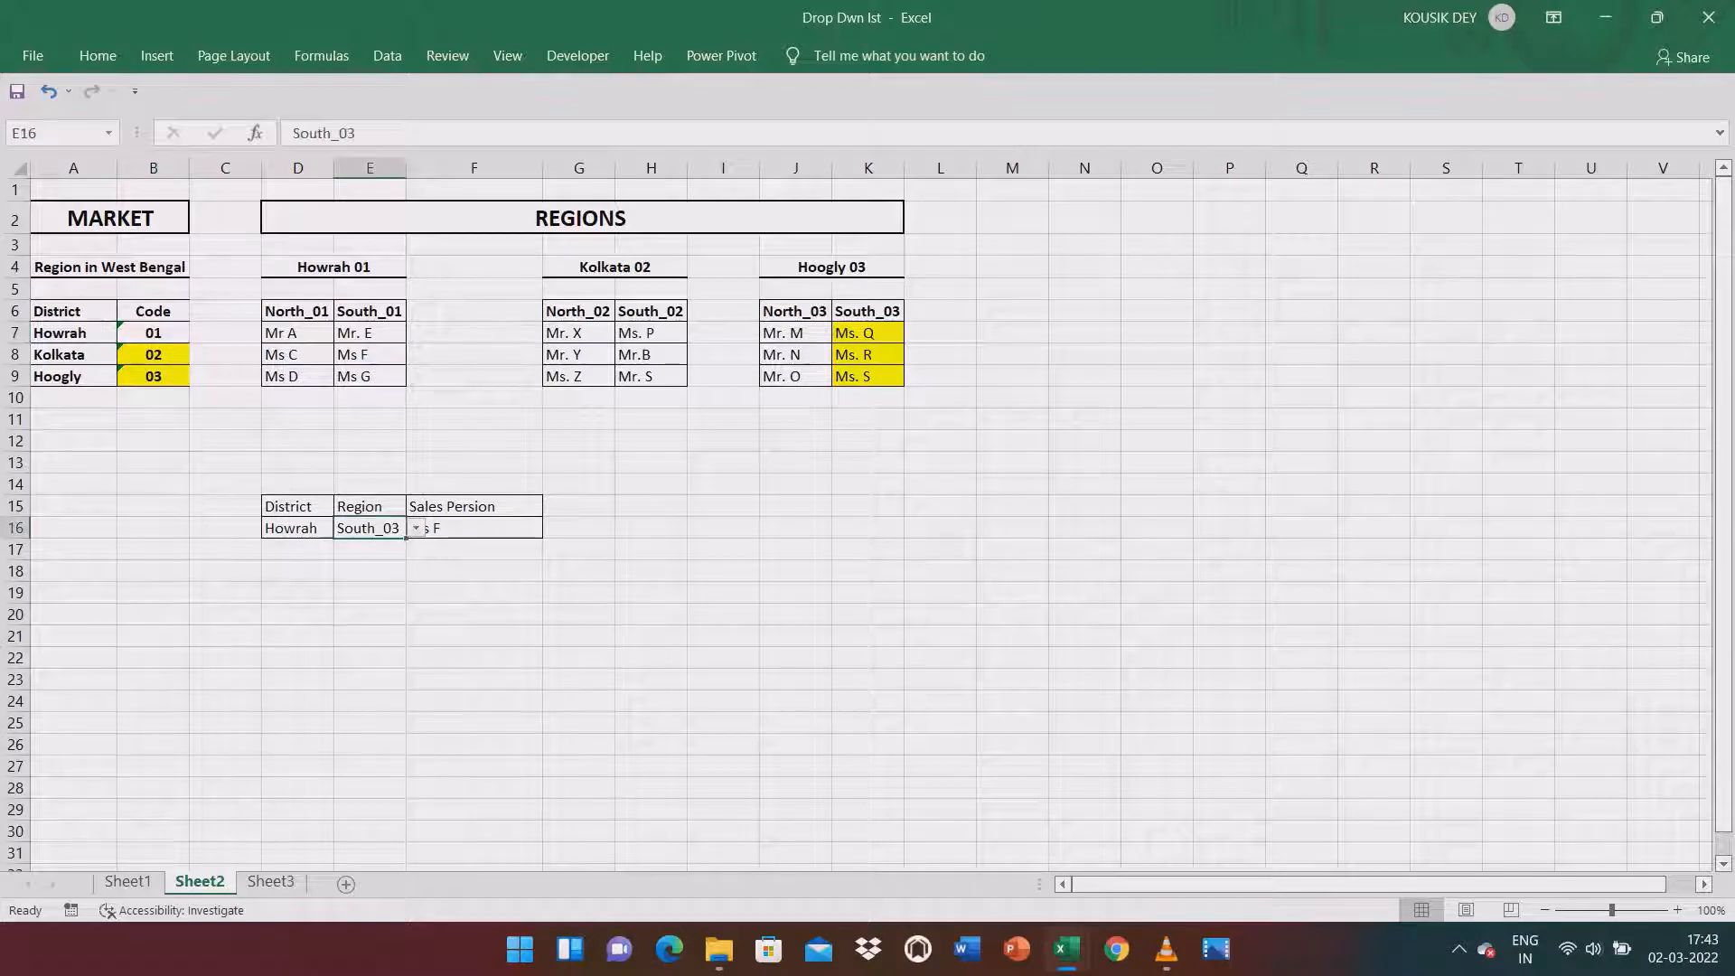
key("alt+Down")
key("Down")
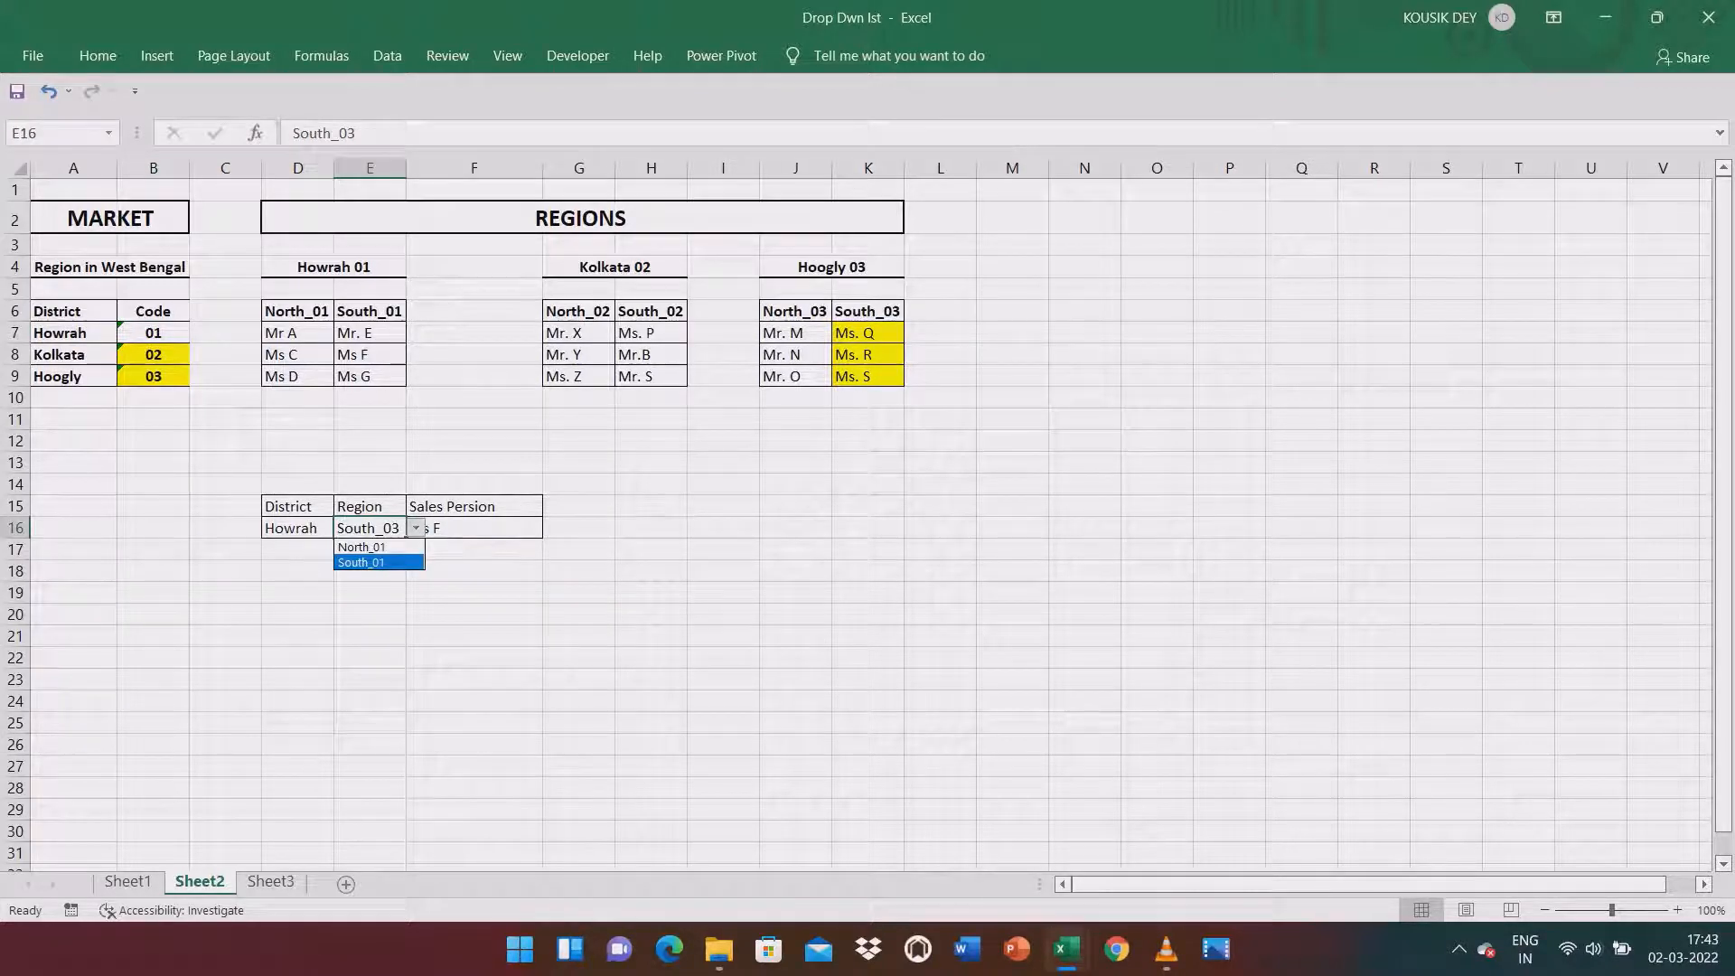
key("Return")
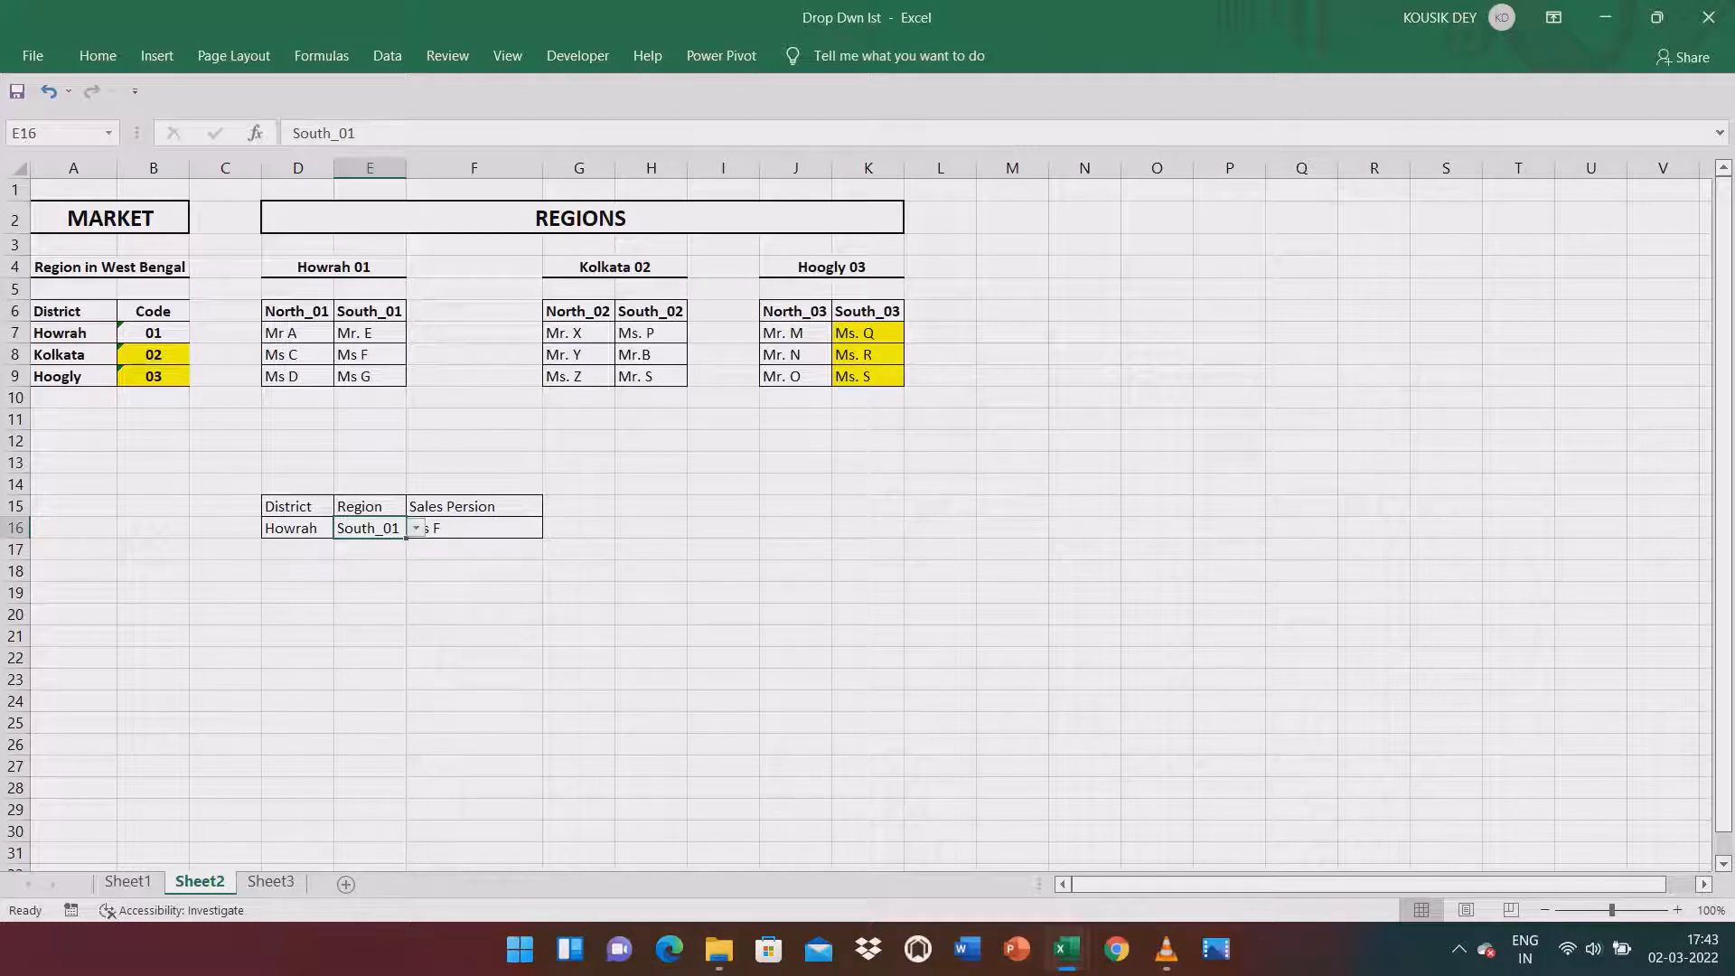
Set the Region in cell E16 to North_01 from its drop-down list.
key("alt+Down")
key("Up")
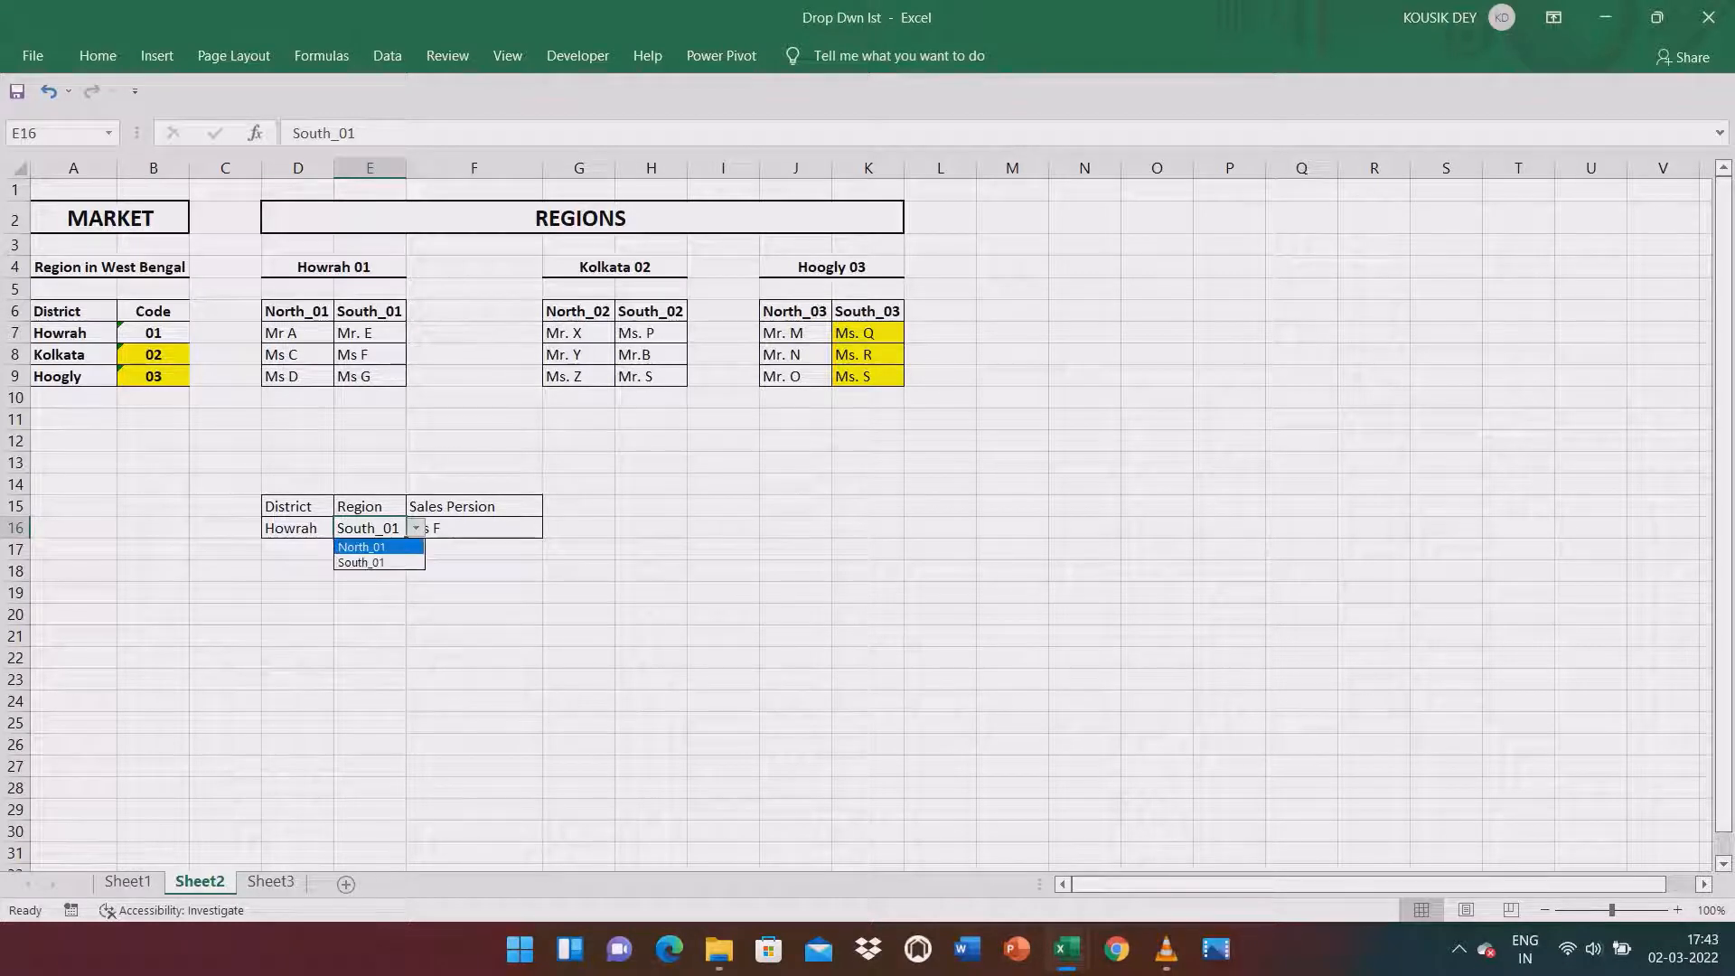
key("Return")
left_click(475, 528)
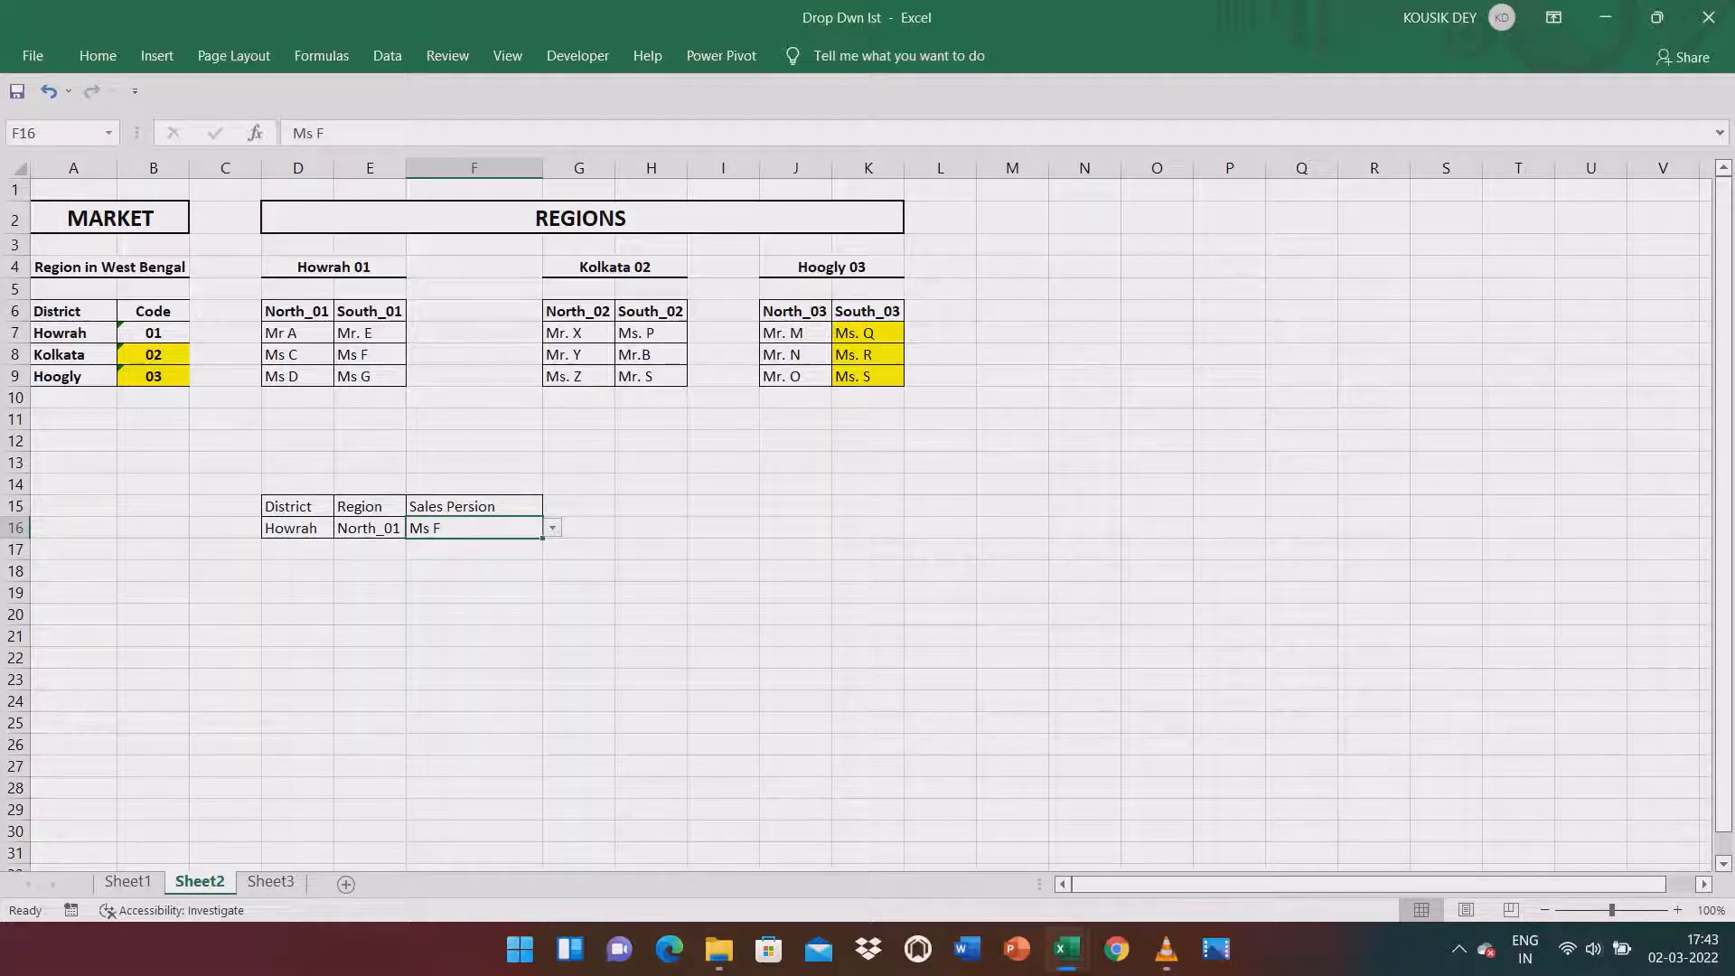
Highlight the North_01 sales persons in D7:D9 under Howrah 01 with a yellow fill.
left_click_drag(297, 333, 298, 378)
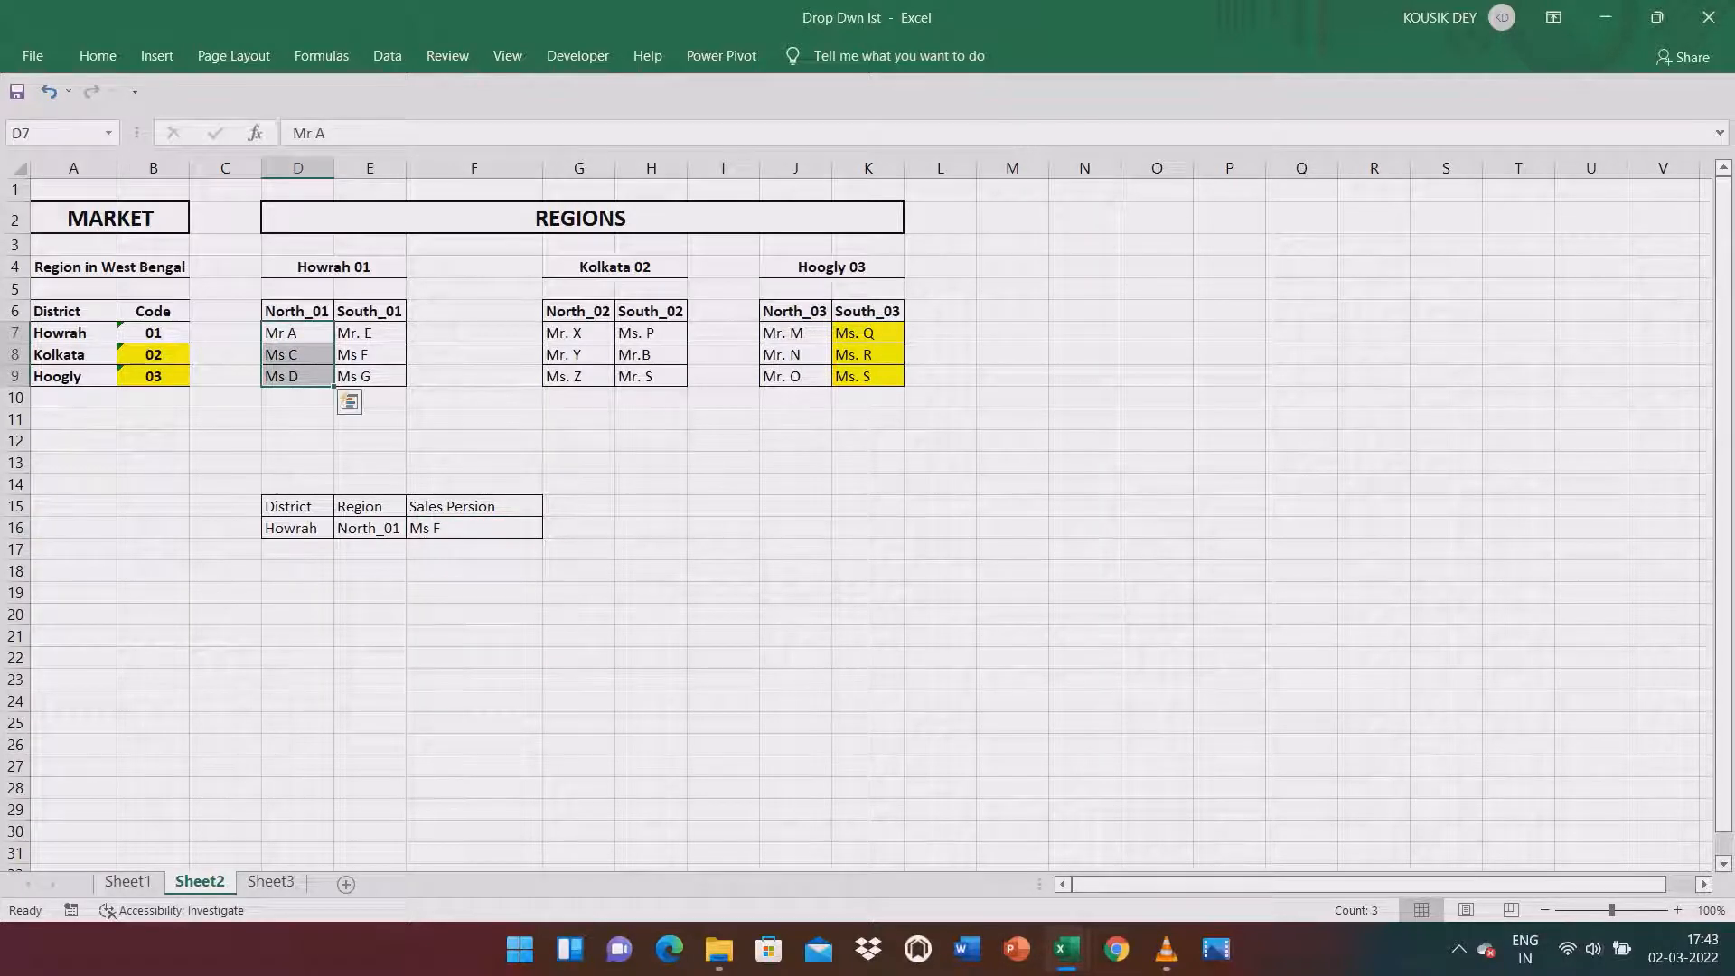
left_click(98, 55)
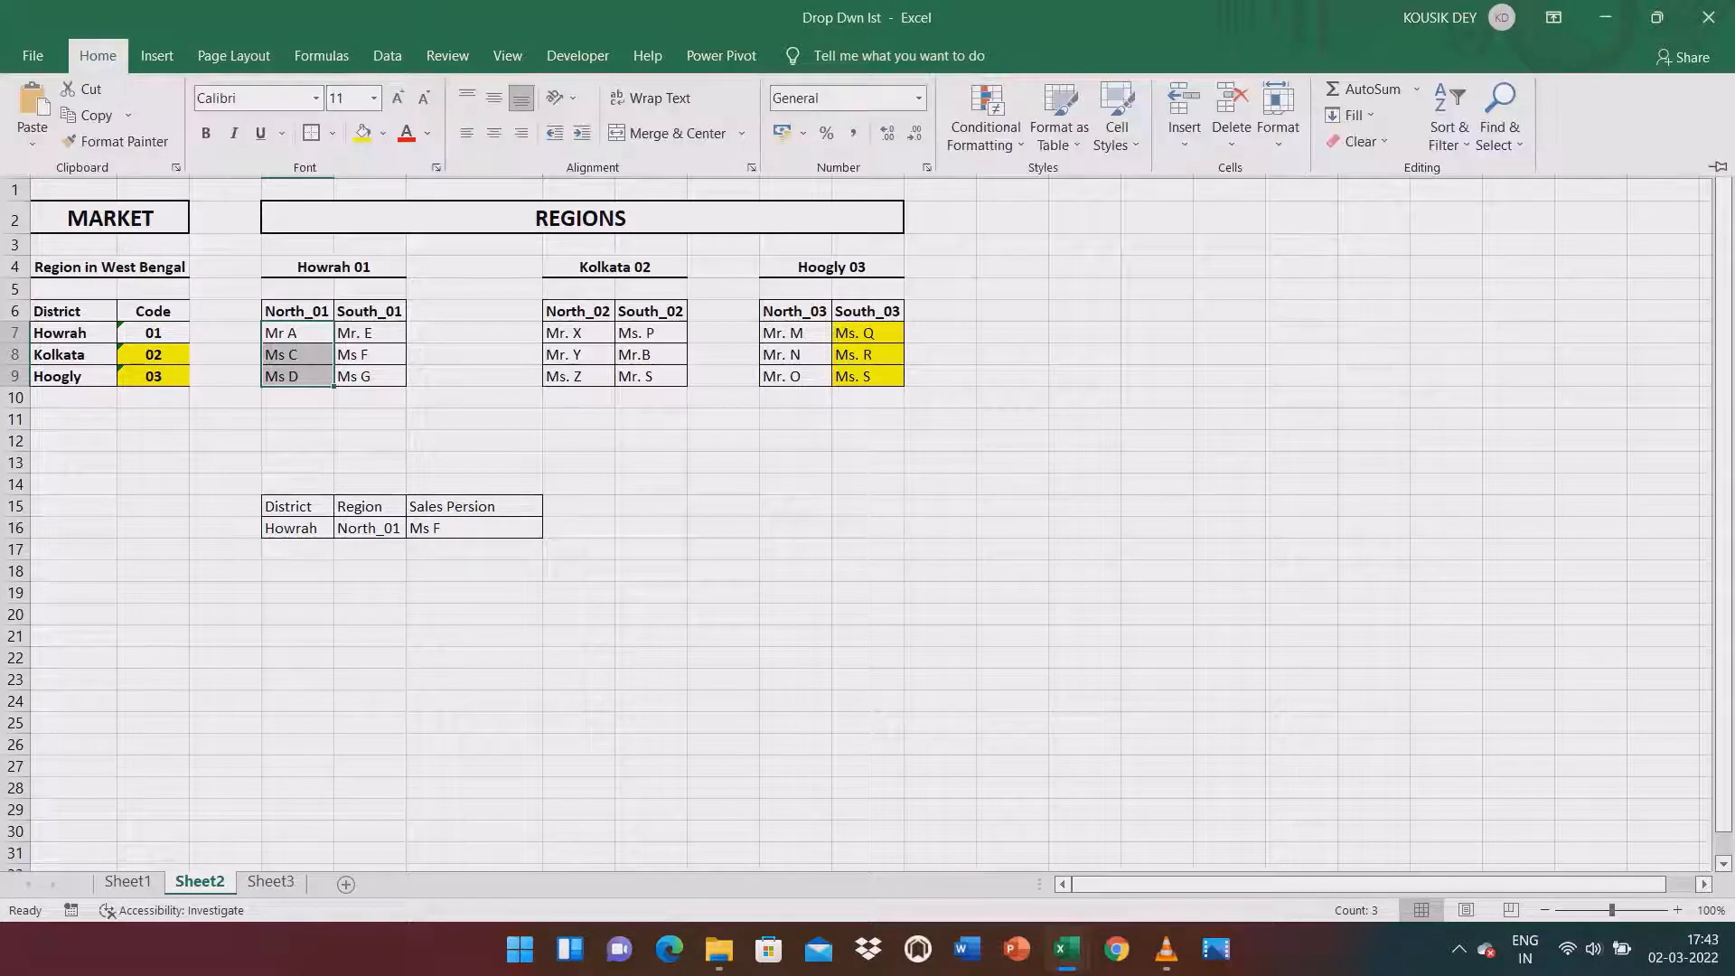
left_click(363, 133)
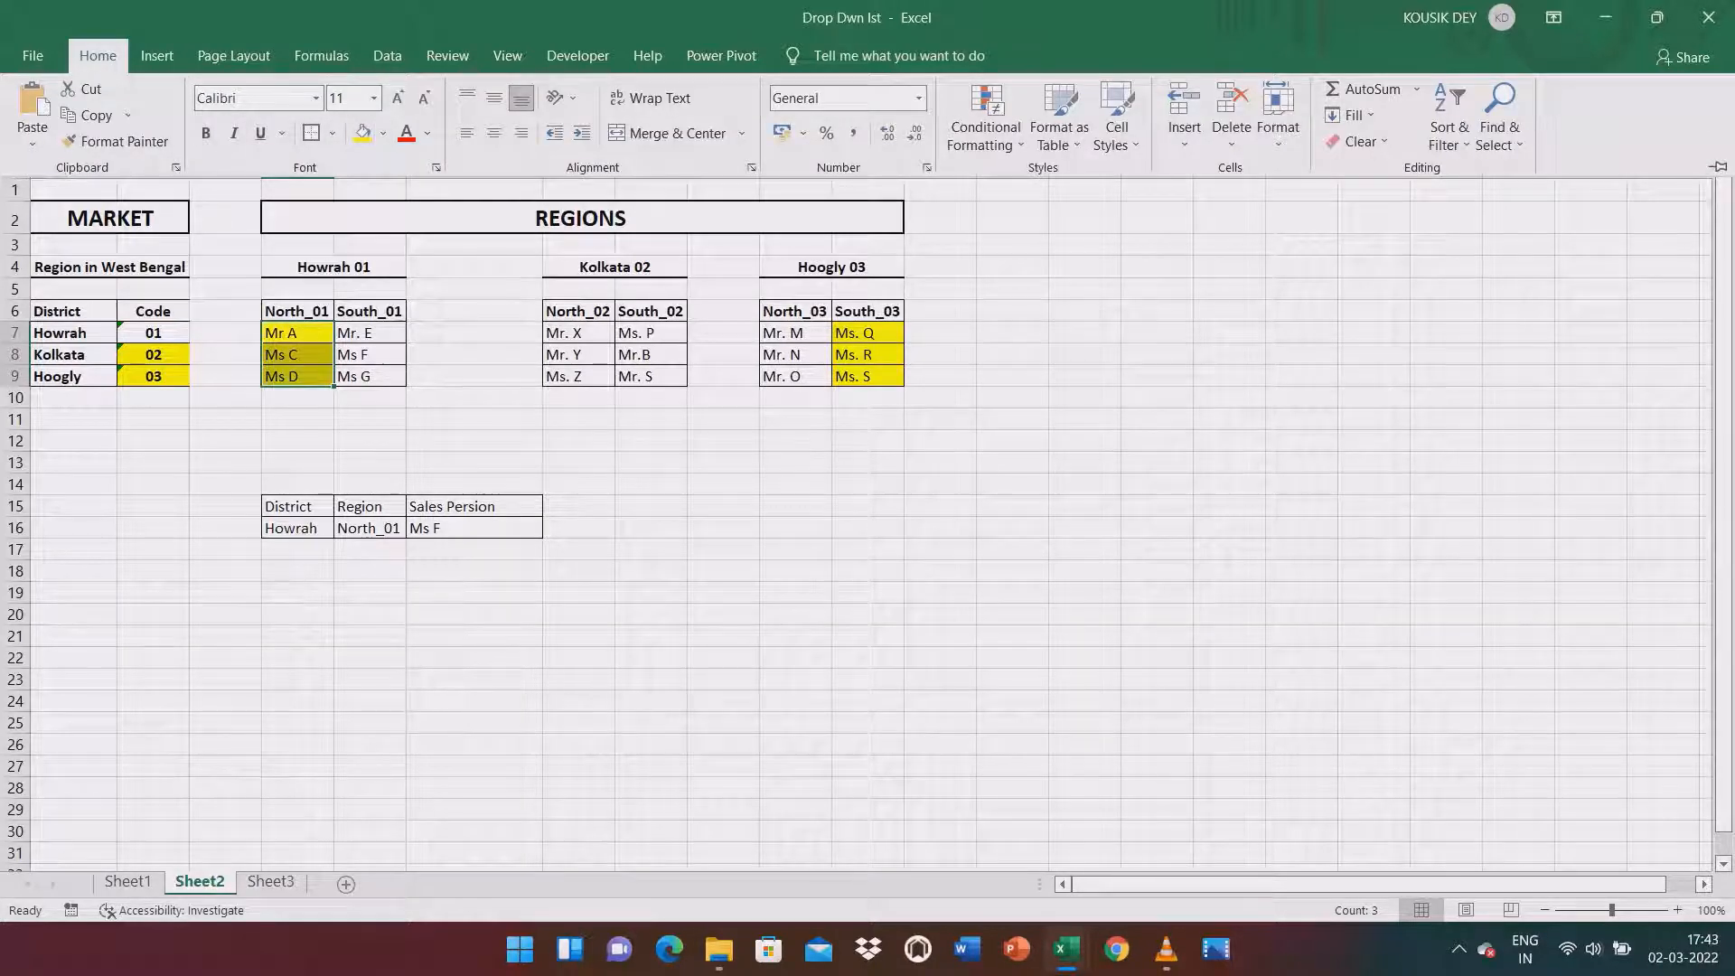
Inspect the Sales Person choices in F16 for region North_01 and compare them with the highlighted column, without choosing.
left_click(474, 529)
left_click(474, 529)
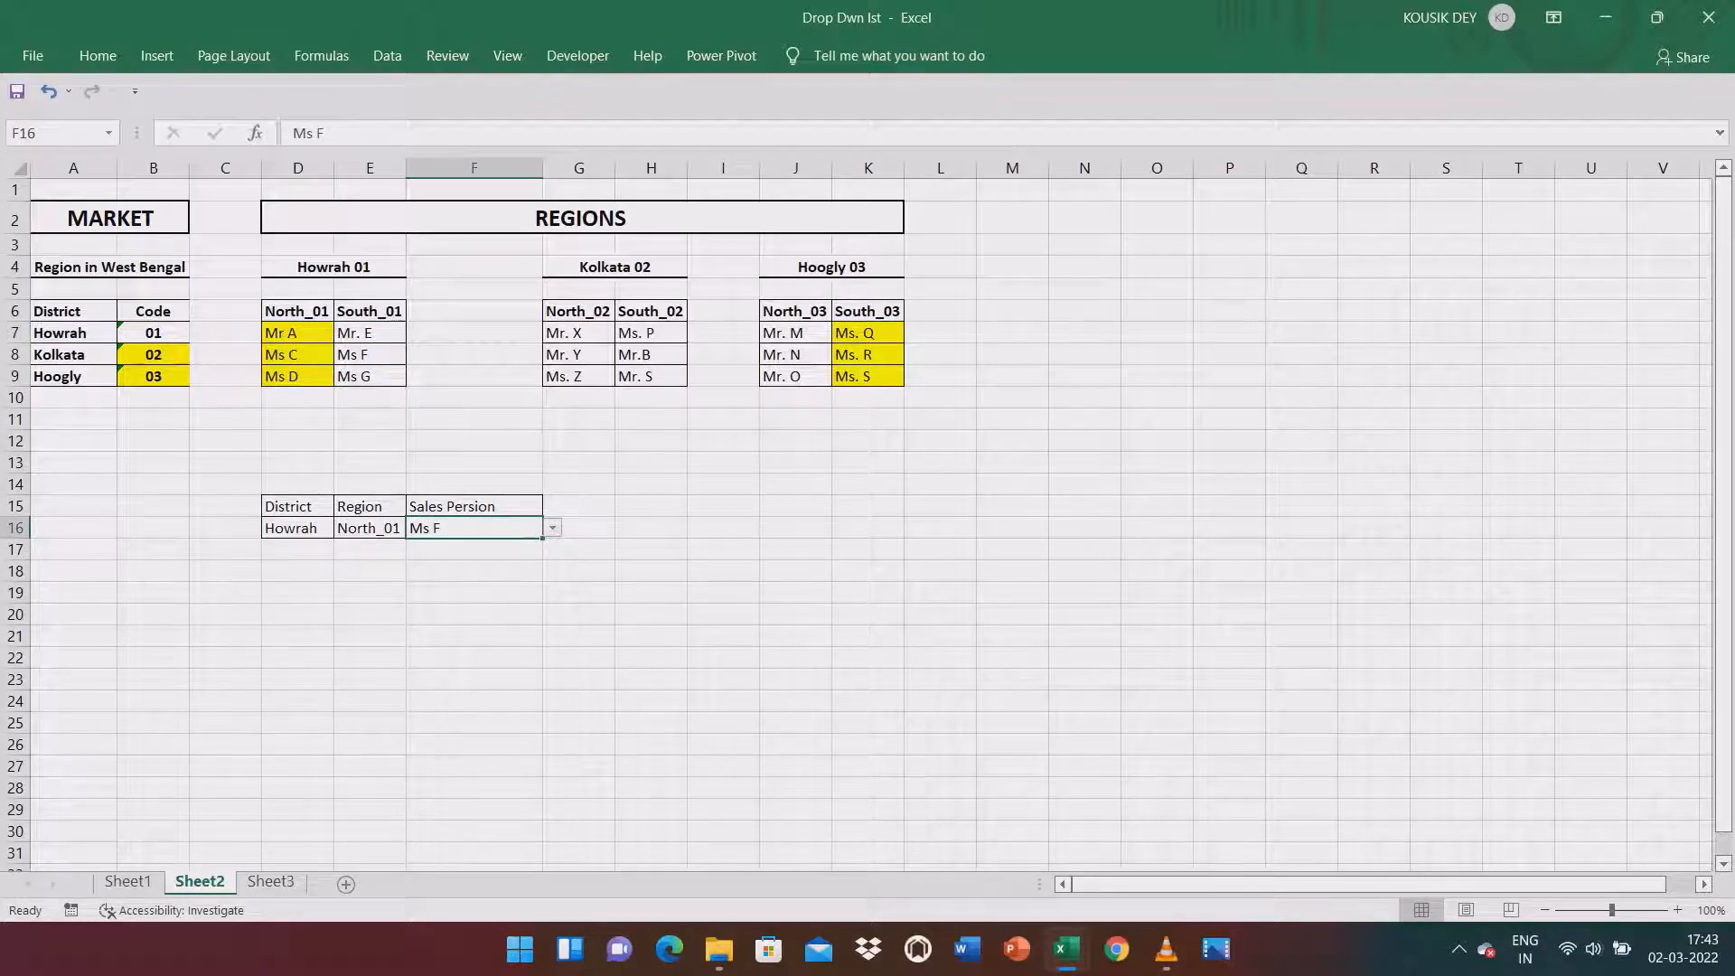
left_click(552, 528)
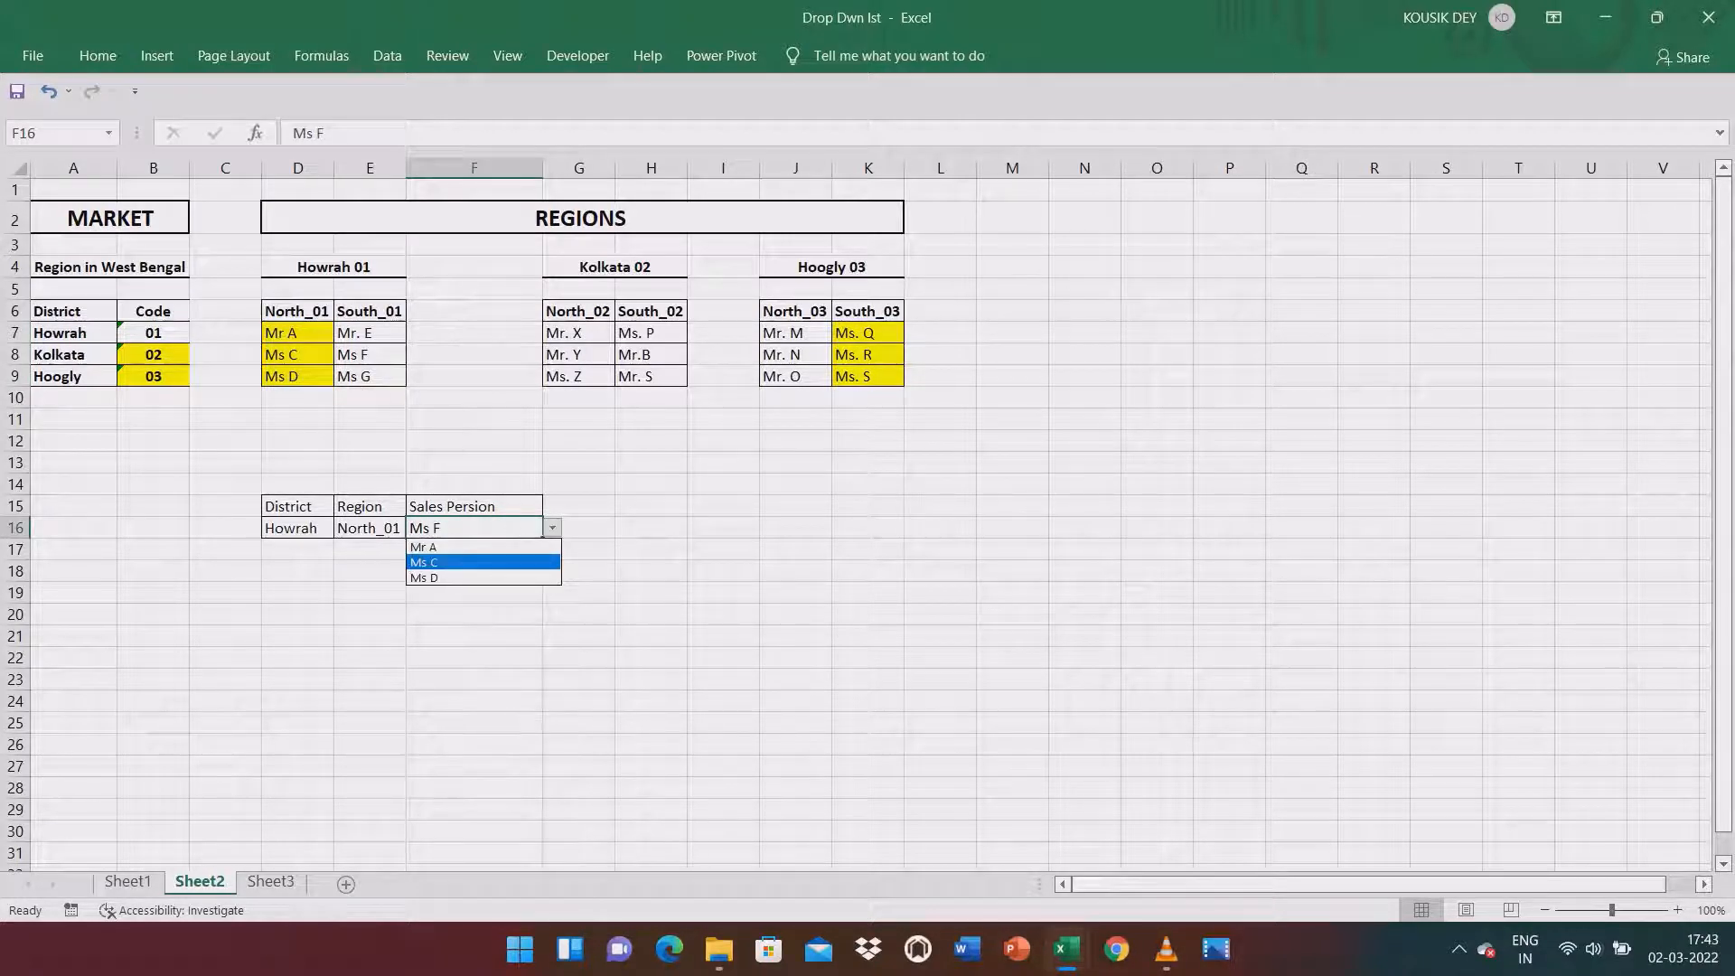
left_click(298, 333)
left_click(298, 334)
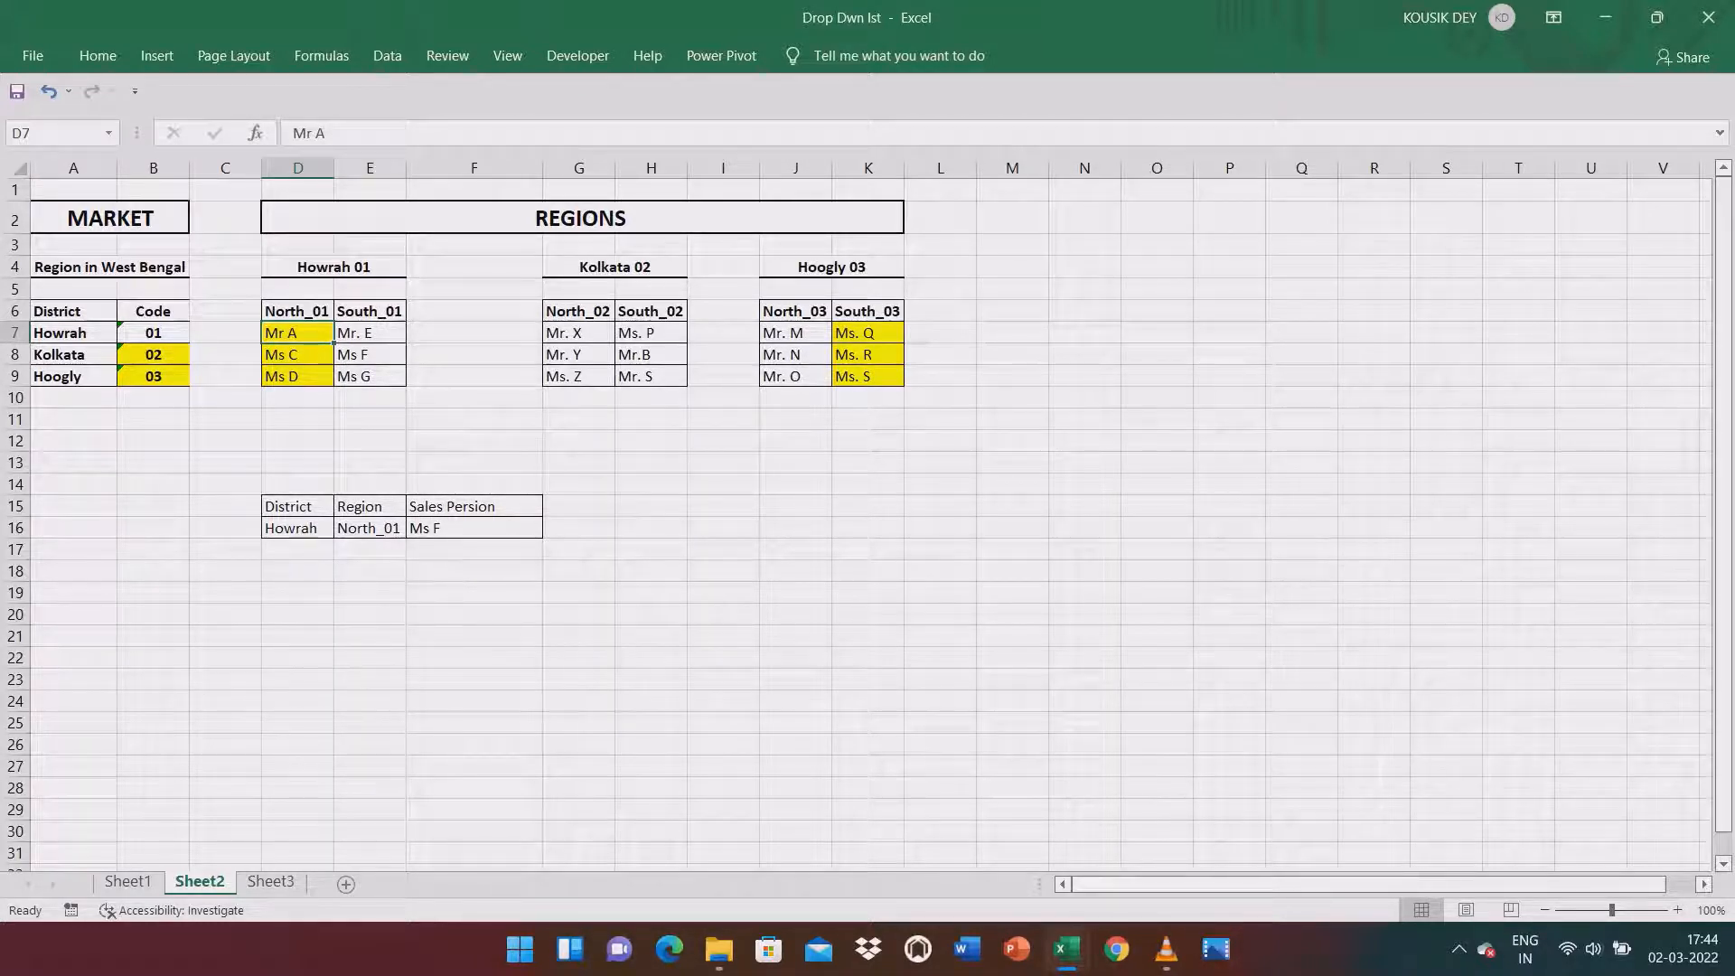
left_click(474, 528)
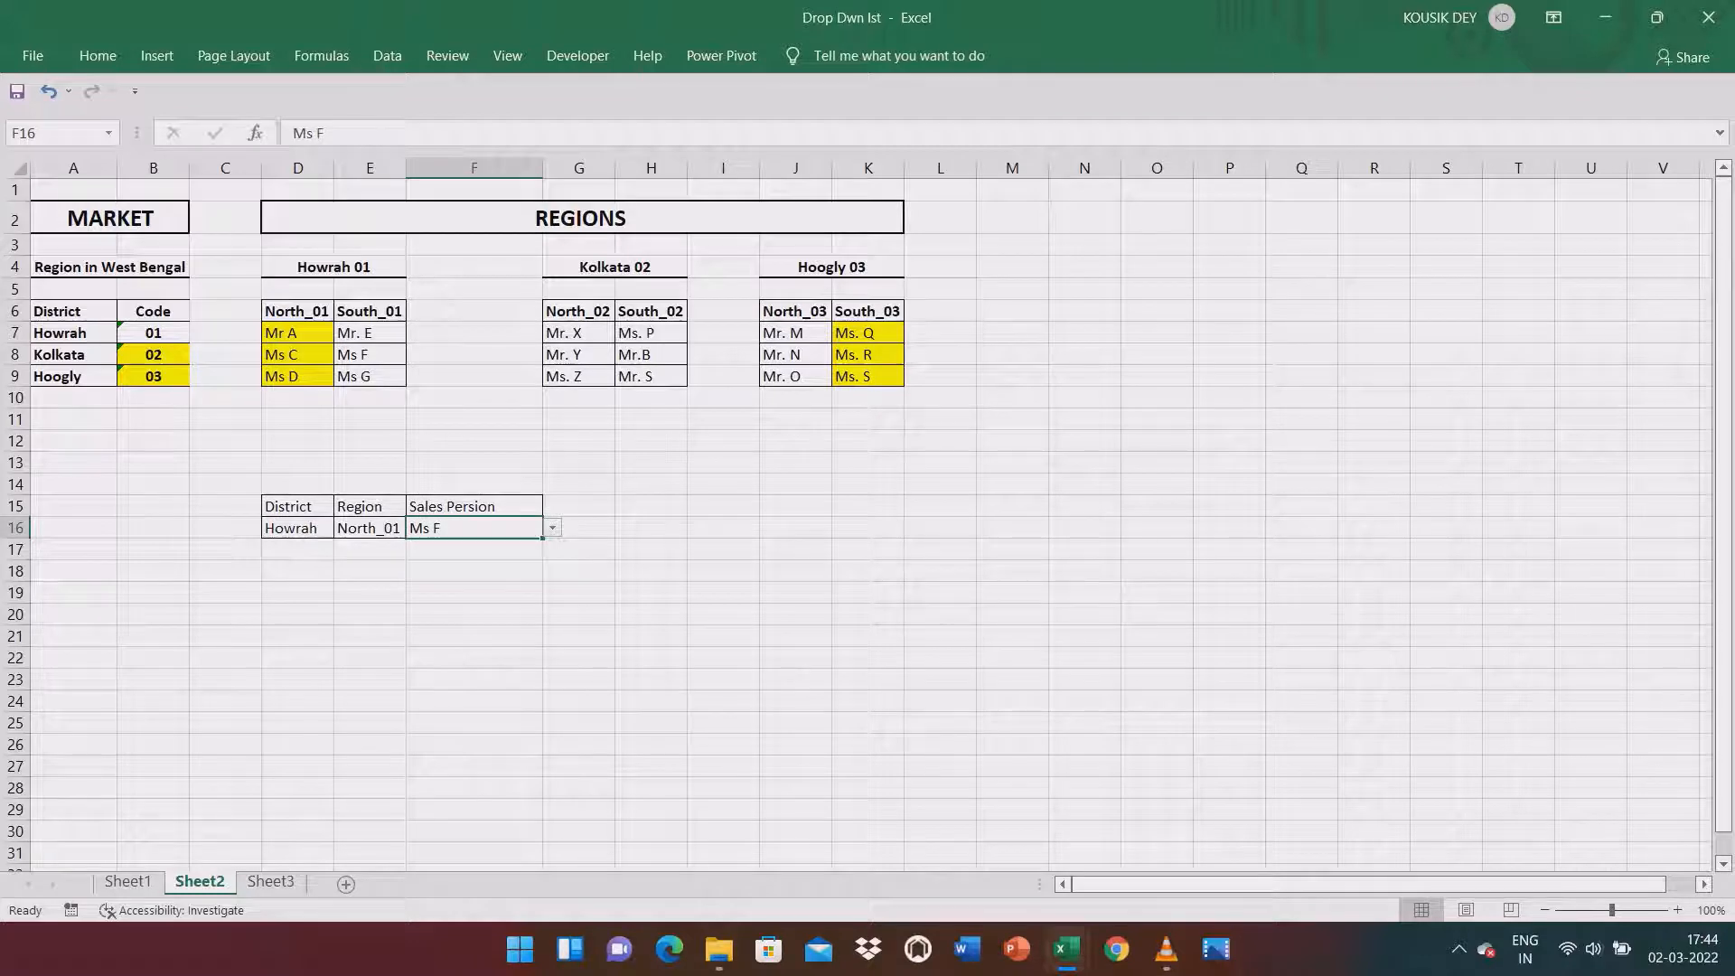
left_click_drag(110, 218, 578, 218)
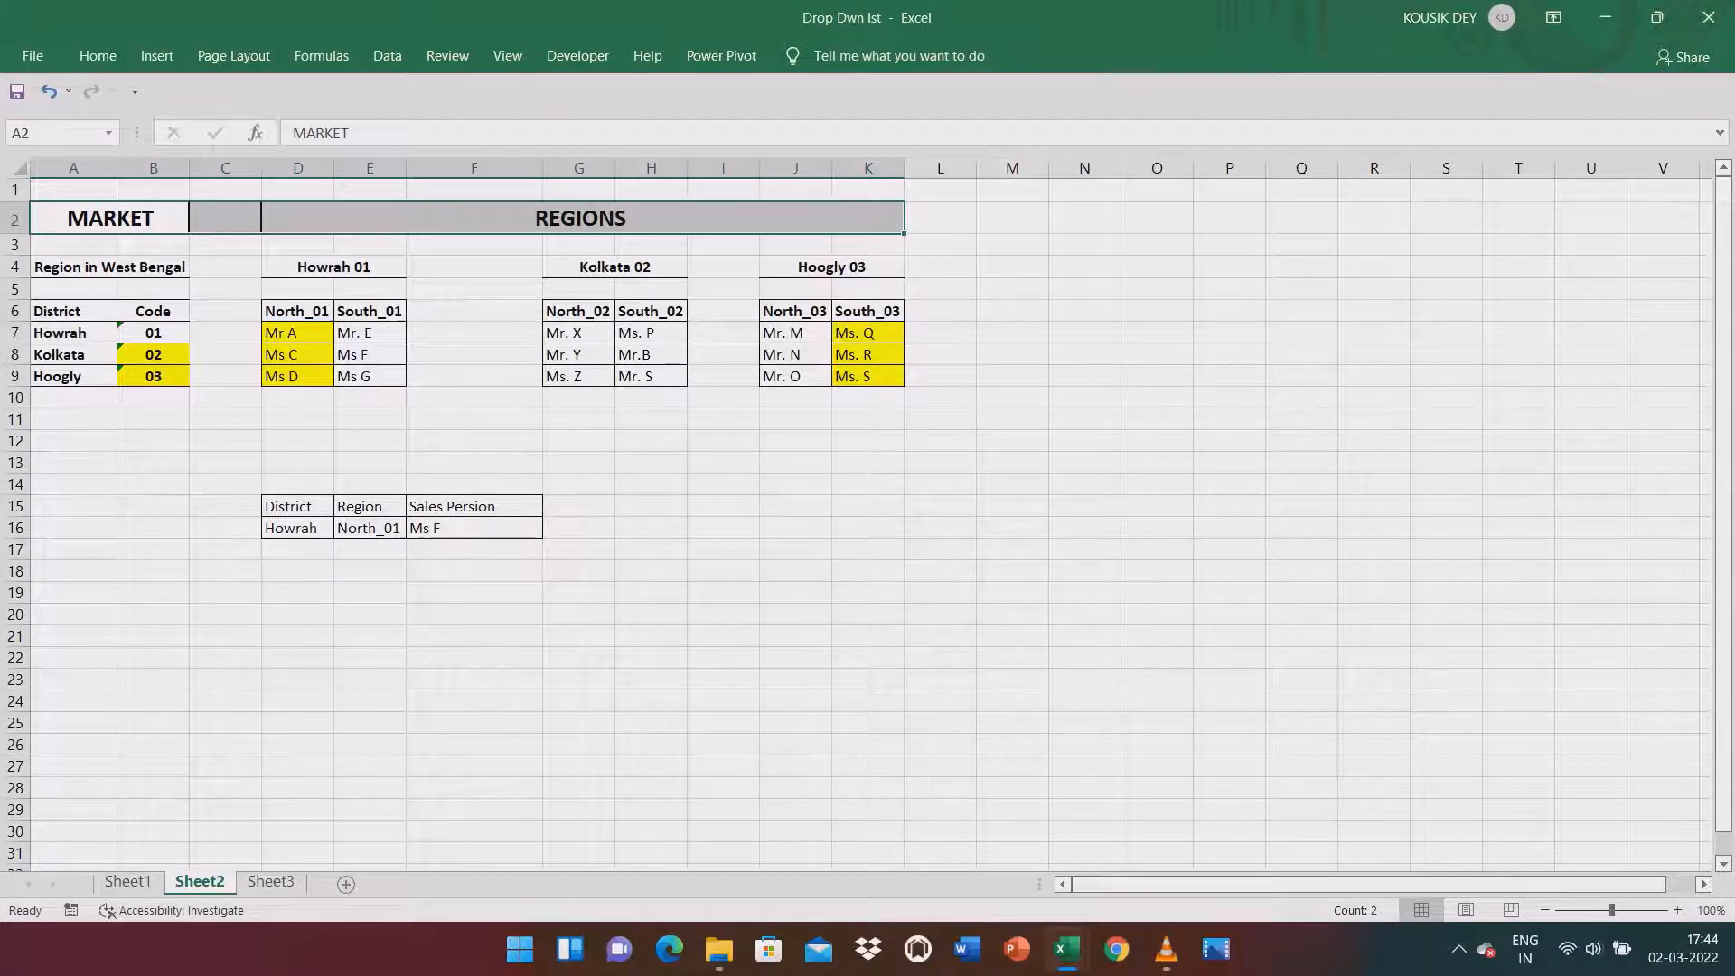
left_click(297, 528)
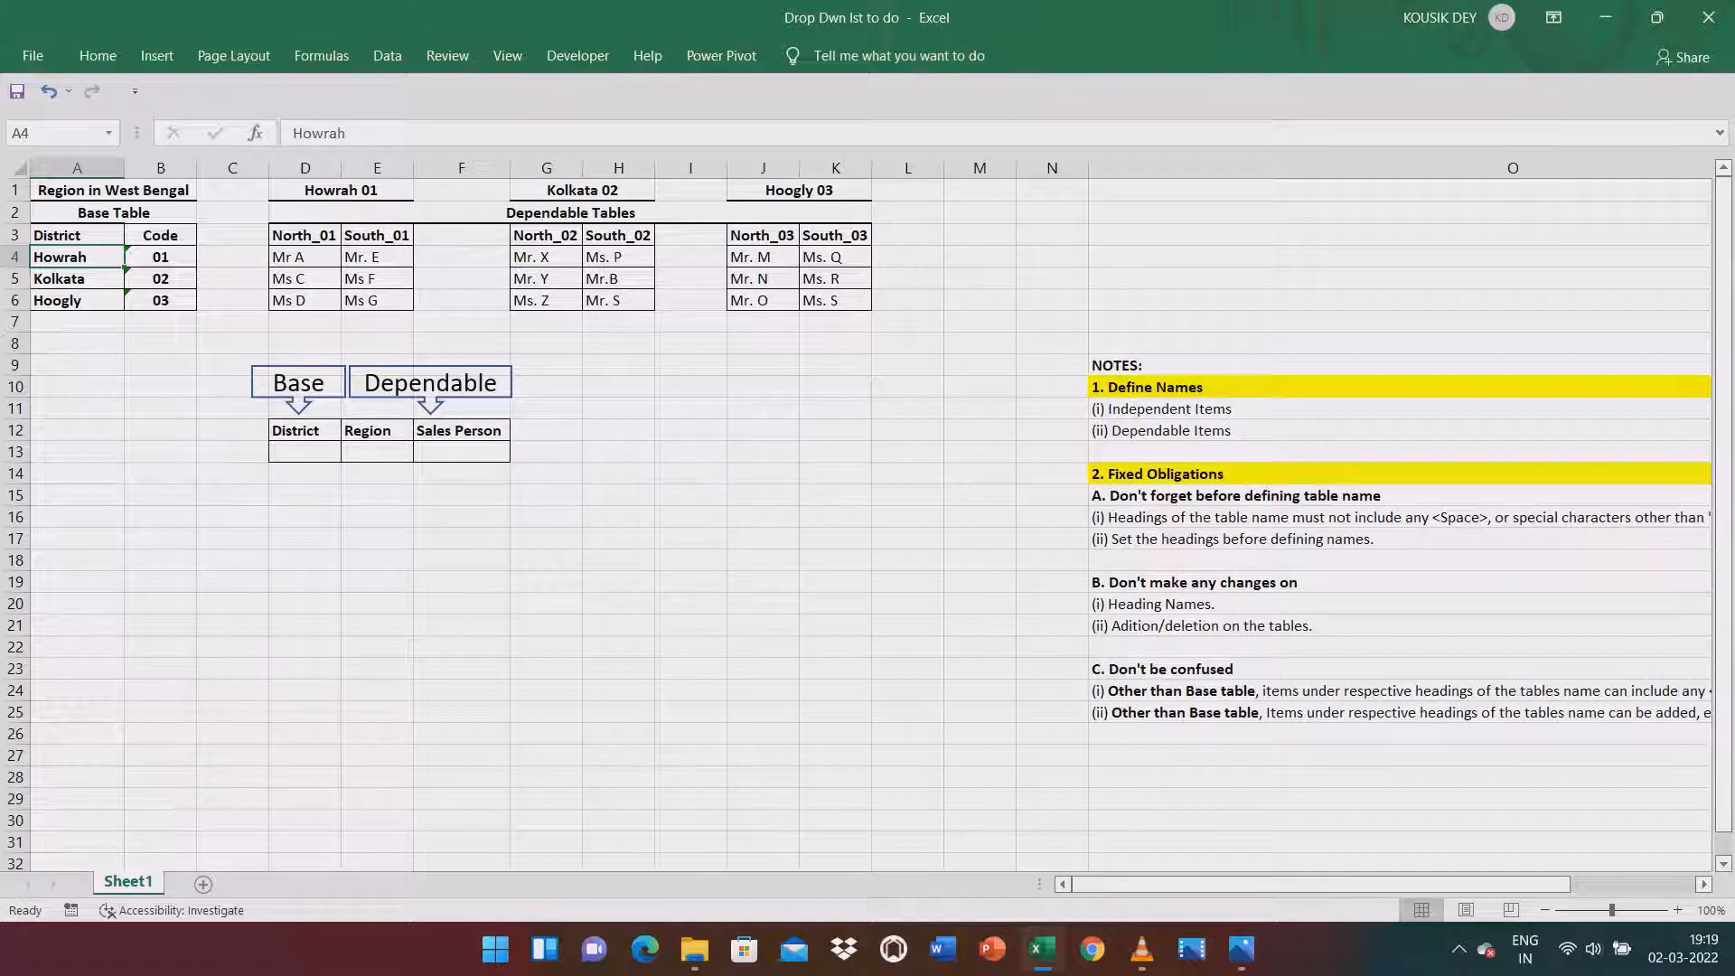
In the Drop Dwn lst to do workbook, review the Define Names notes and the base and dependable entry cells D13:F13.
left_click(1171, 431)
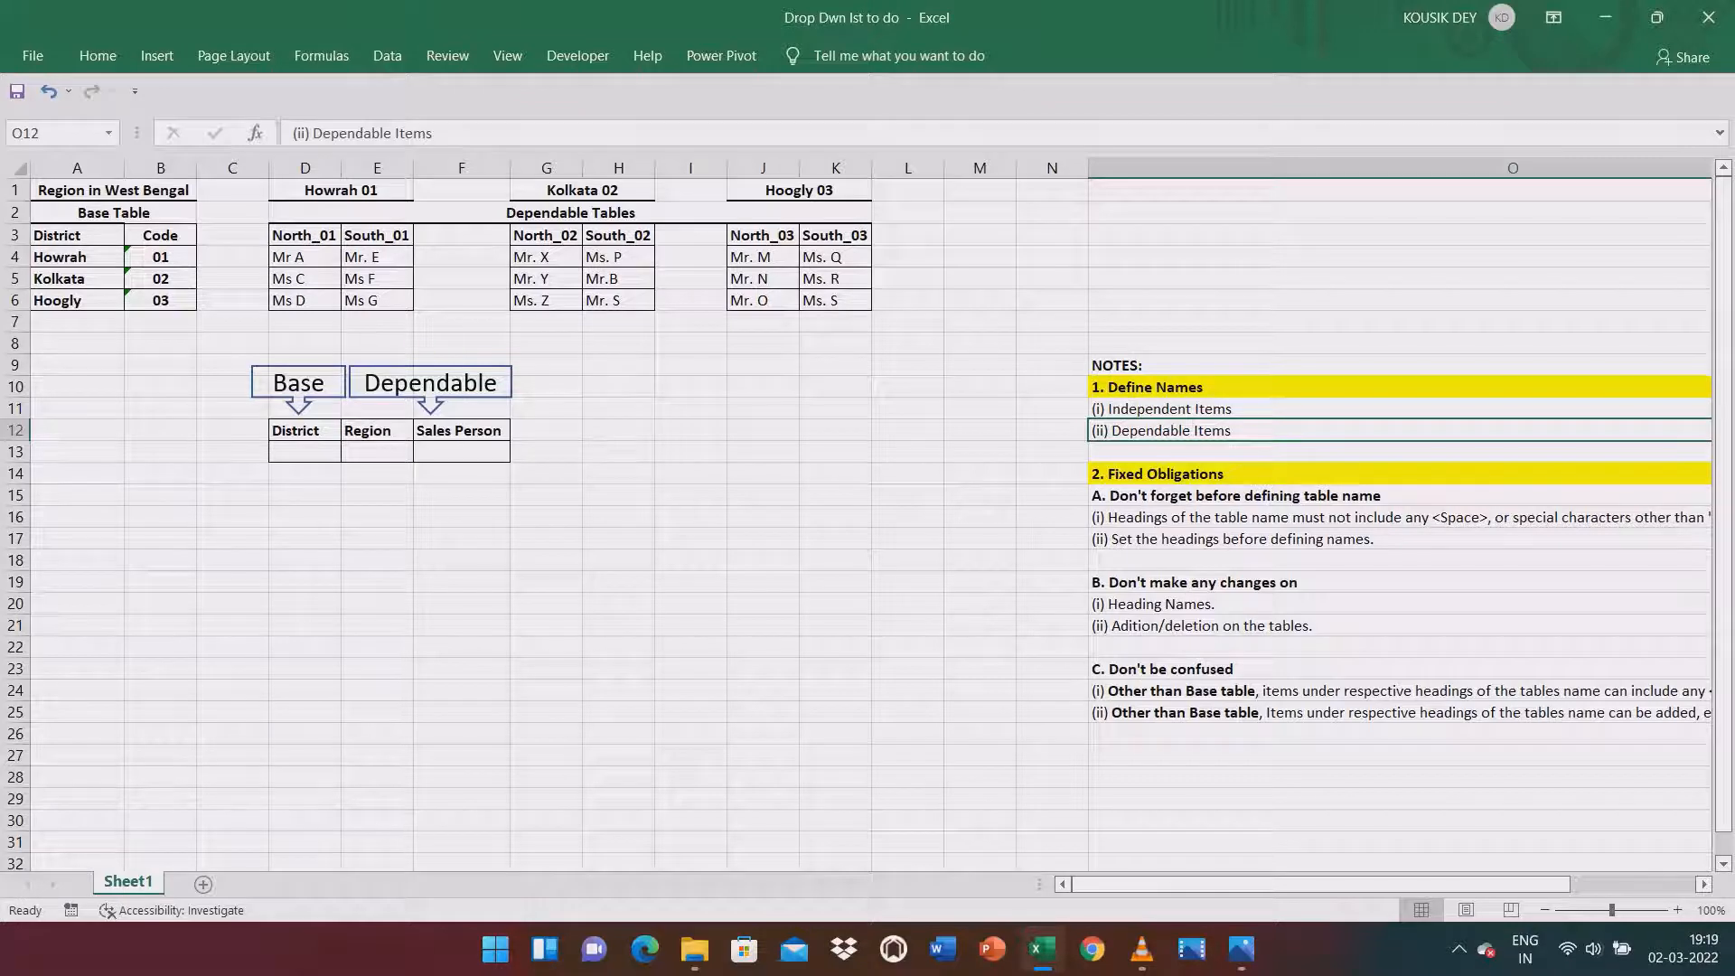
left_click(377, 451)
left_click(305, 452)
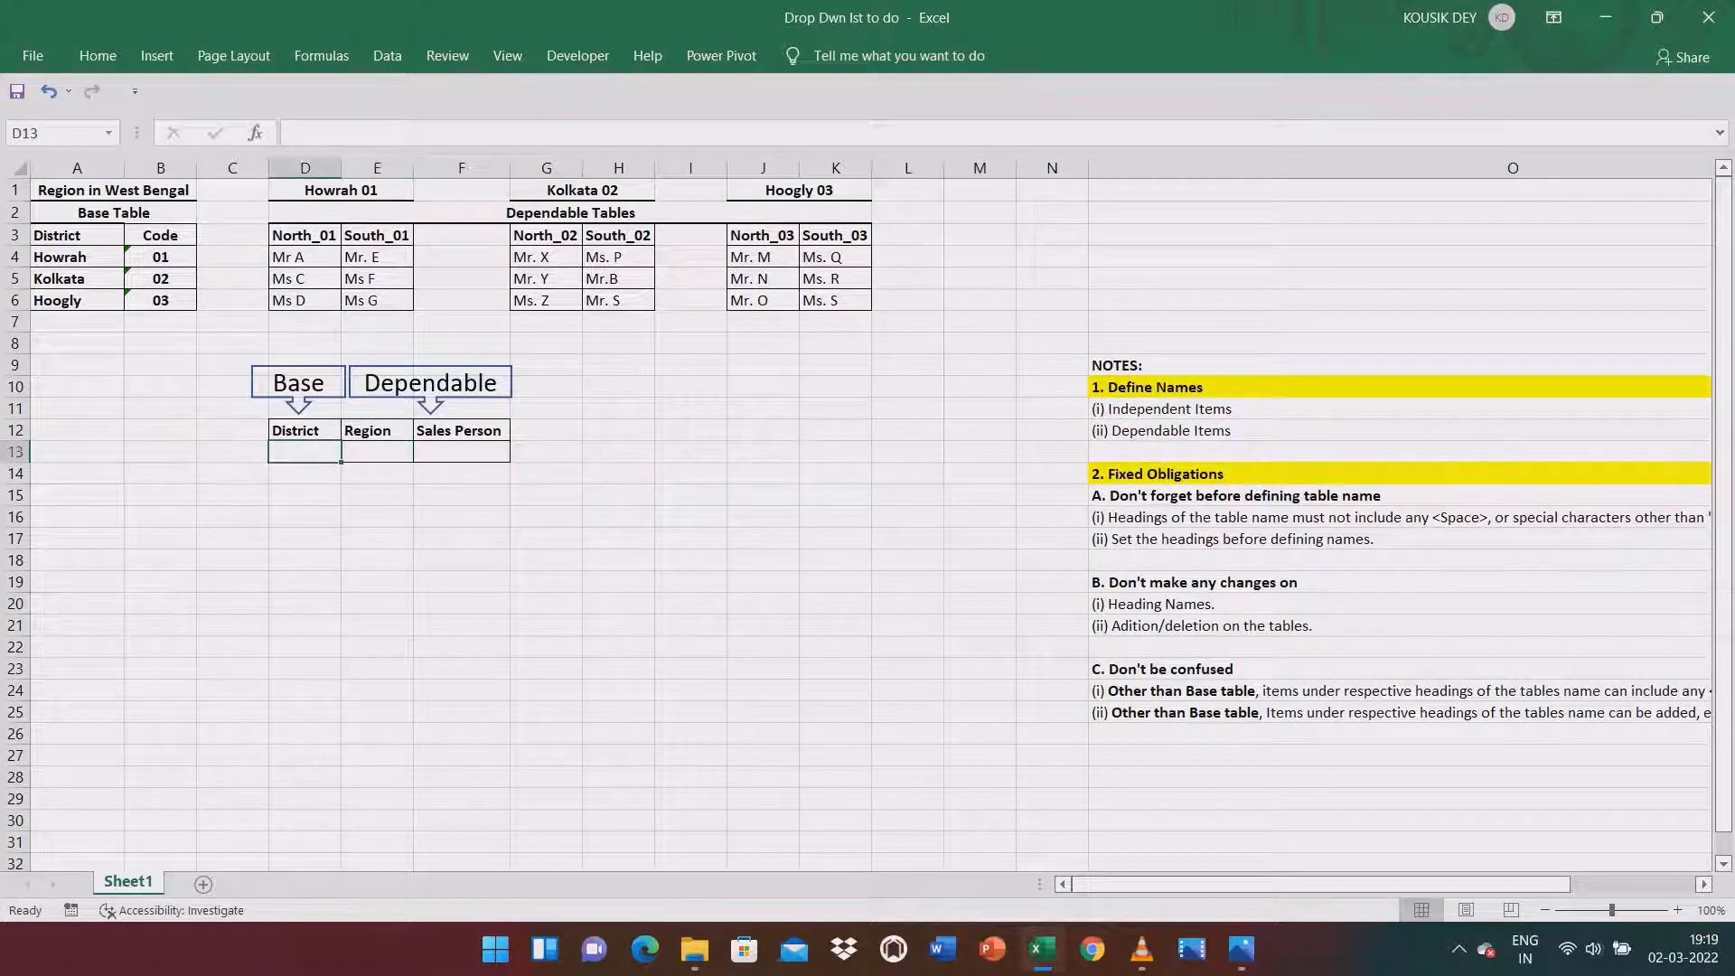
left_click(462, 474)
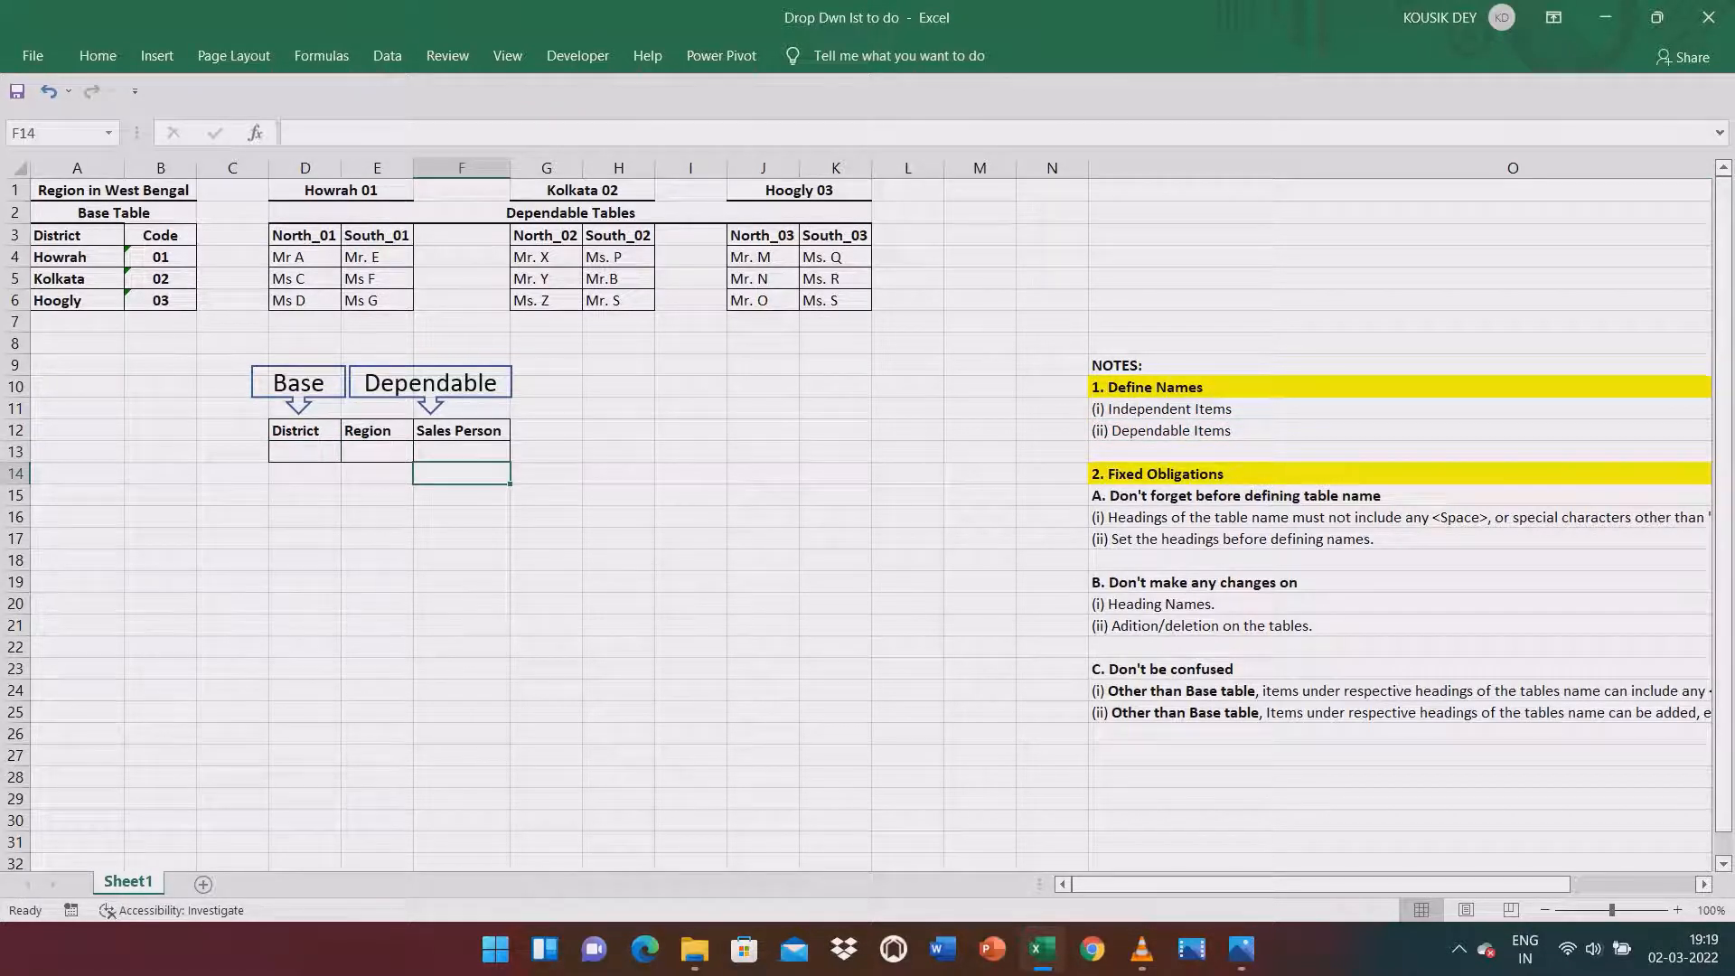
left_click(461, 451)
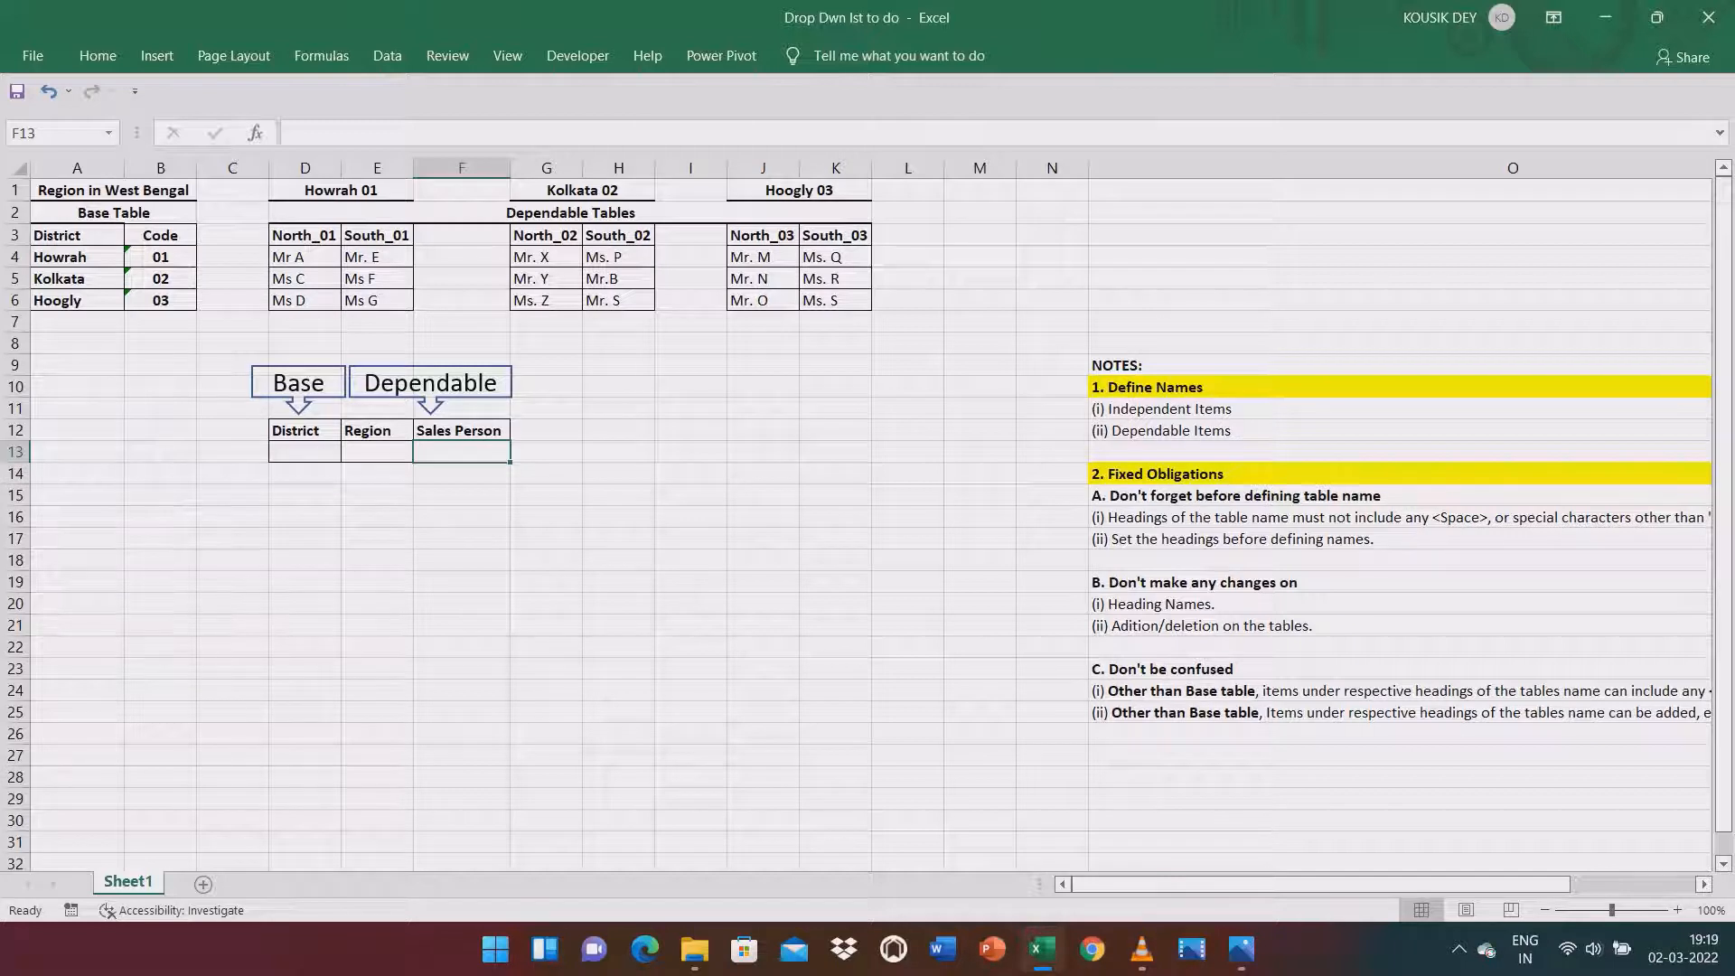
left_click(304, 452)
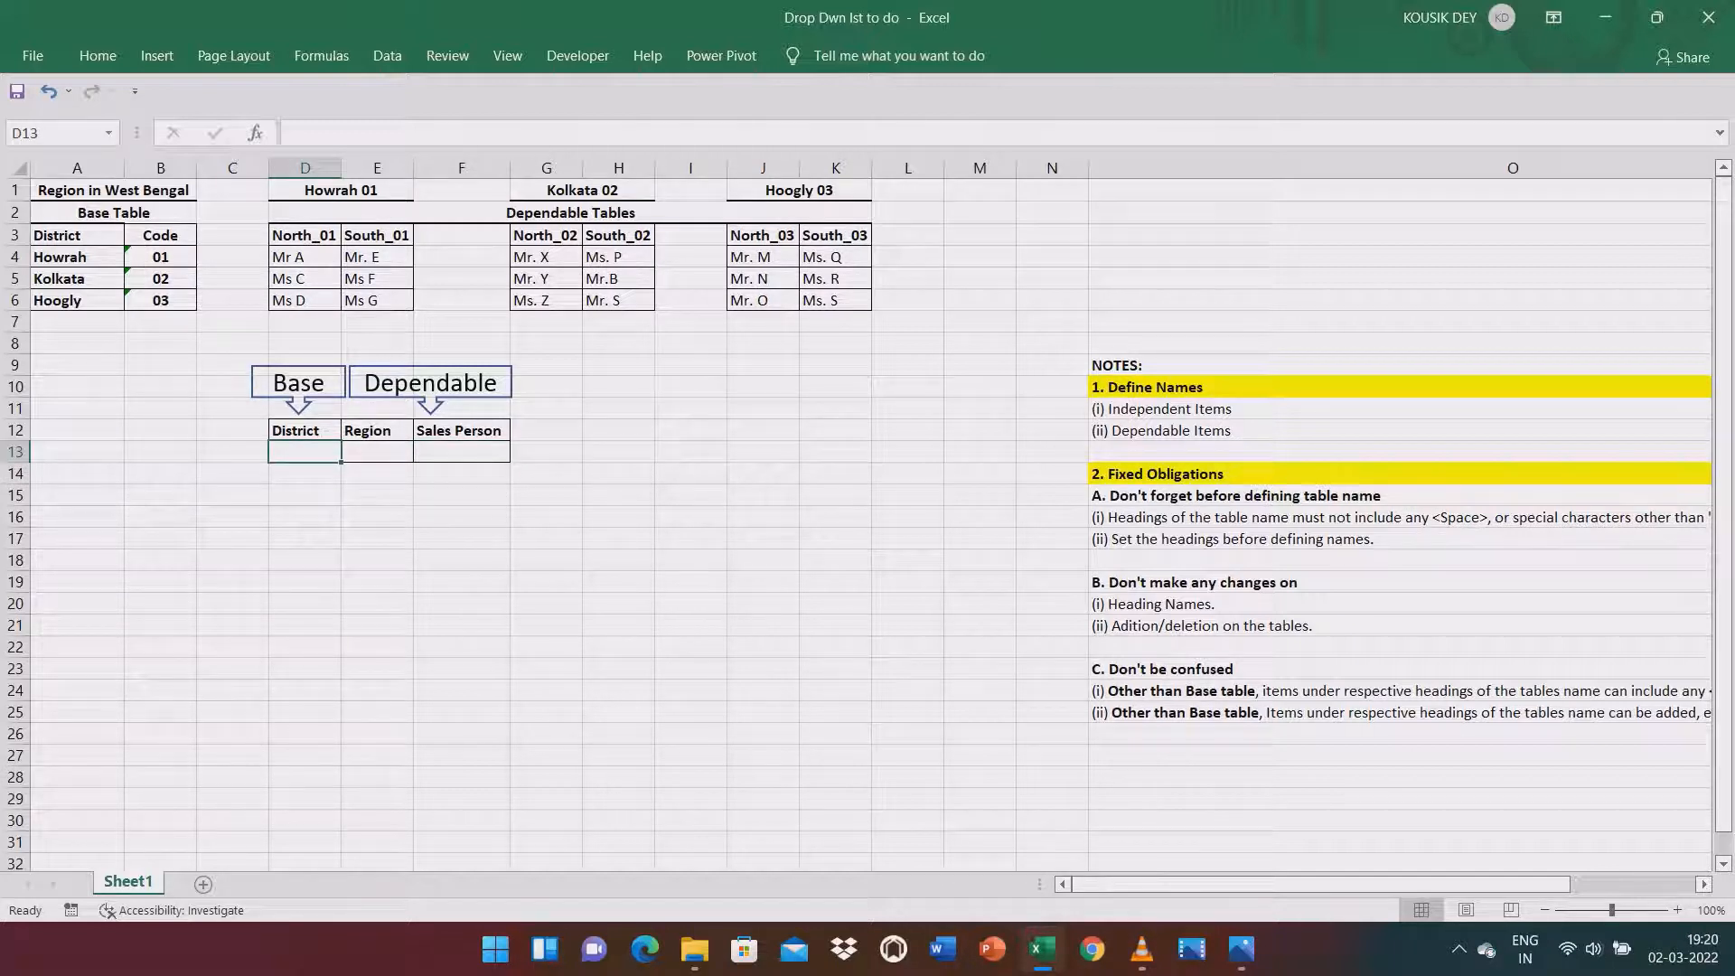
left_click_drag(377, 452, 461, 452)
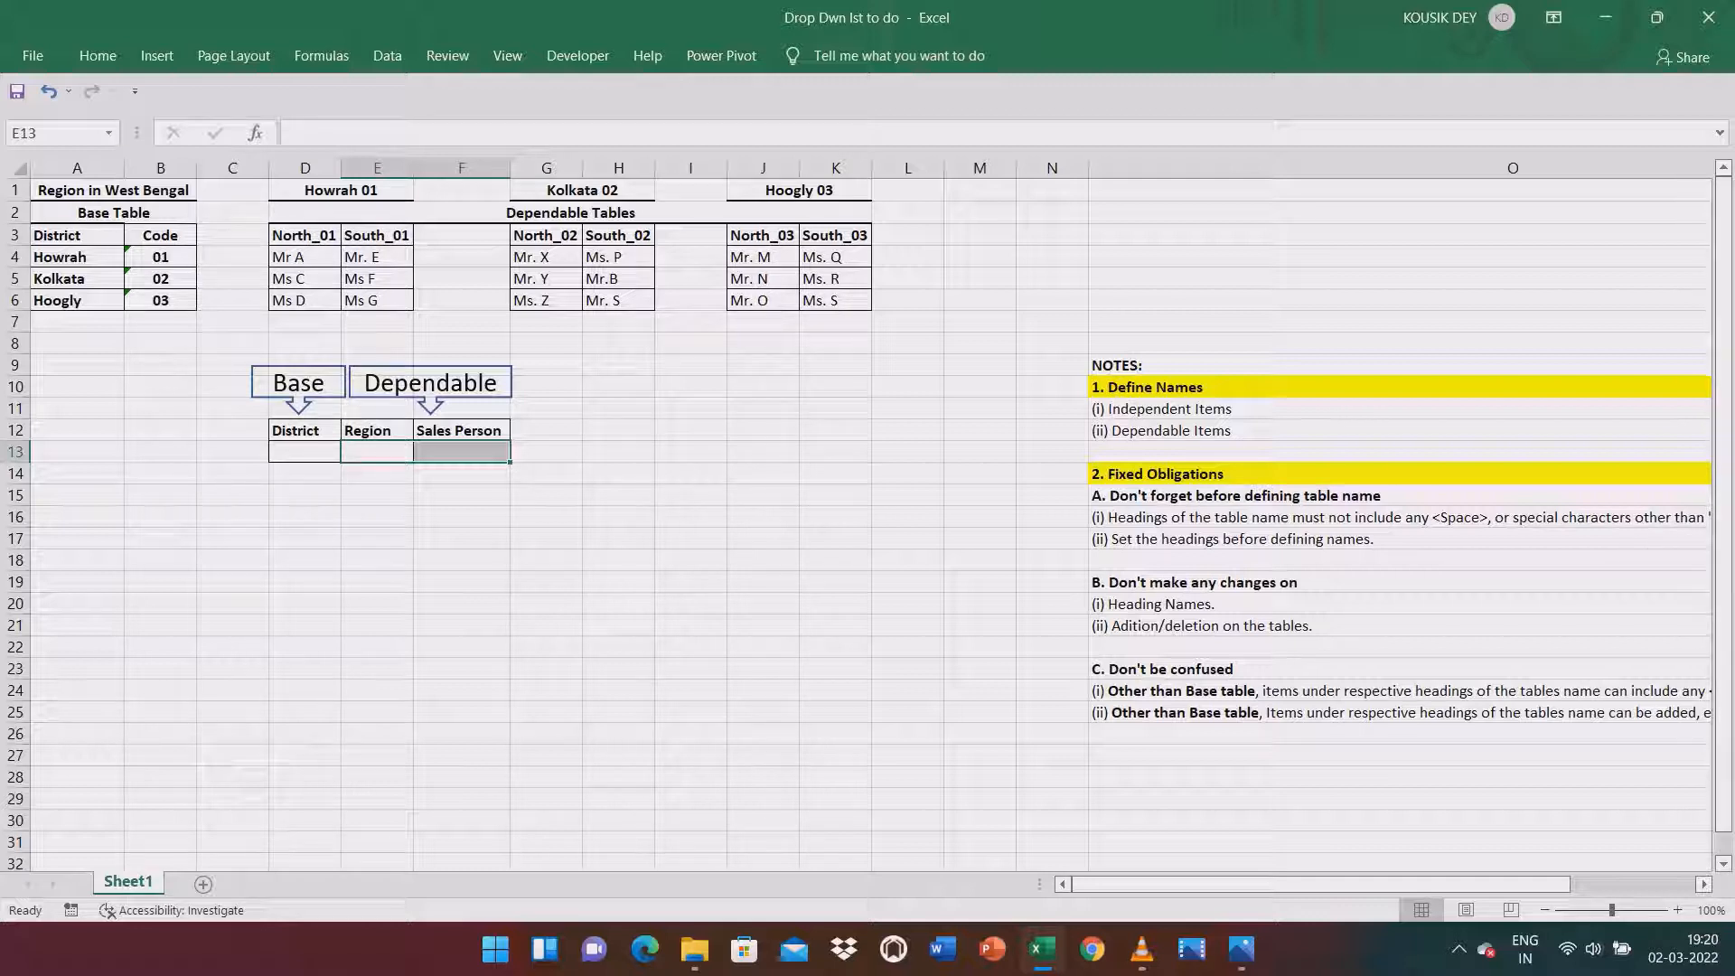
Check which names are already defined in the workbook using the Name Box list, without choosing any.
left_click(108, 132)
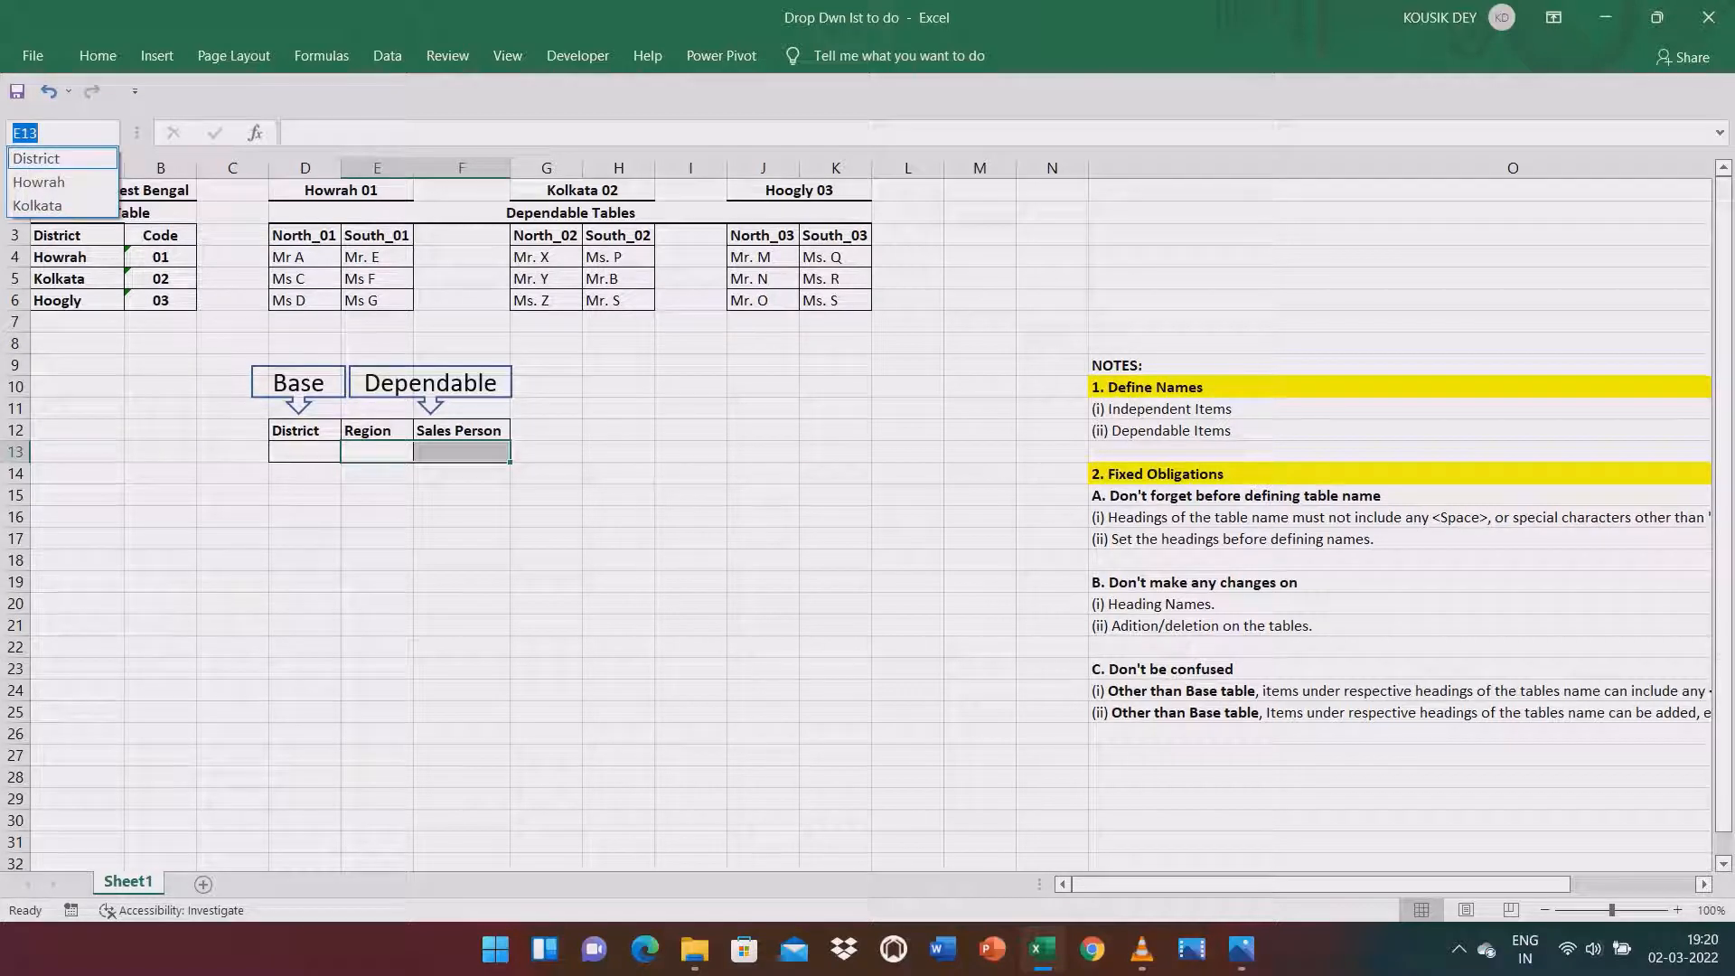
key("Escape")
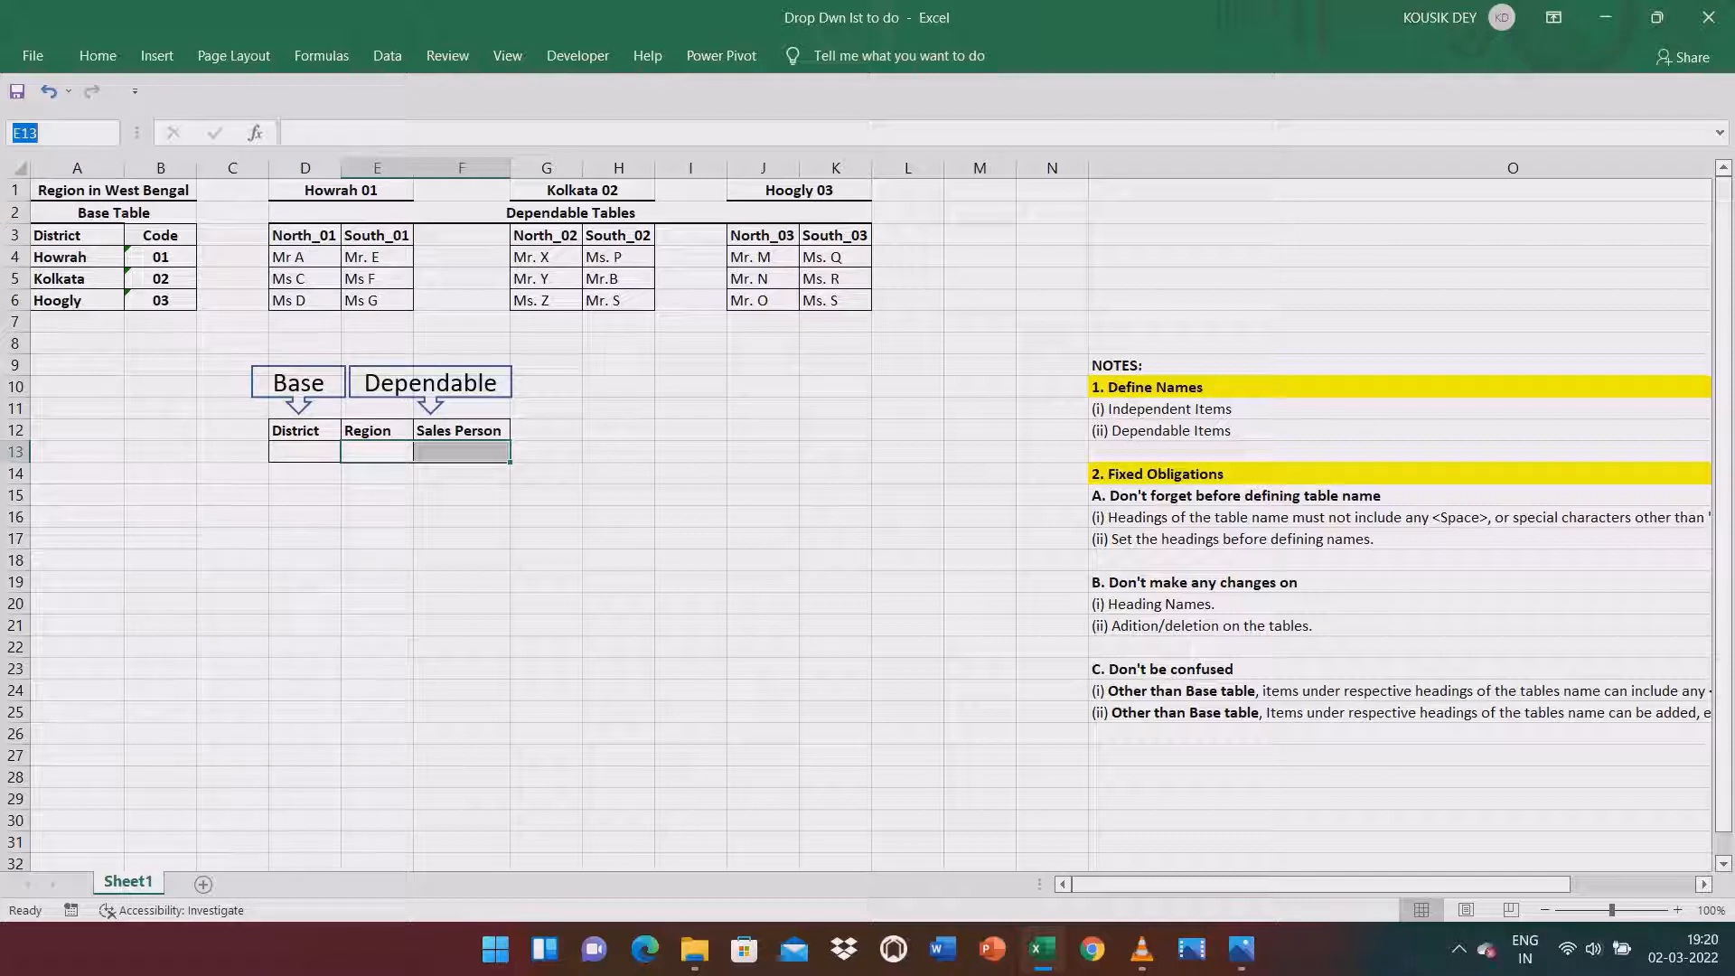
left_click(377, 343)
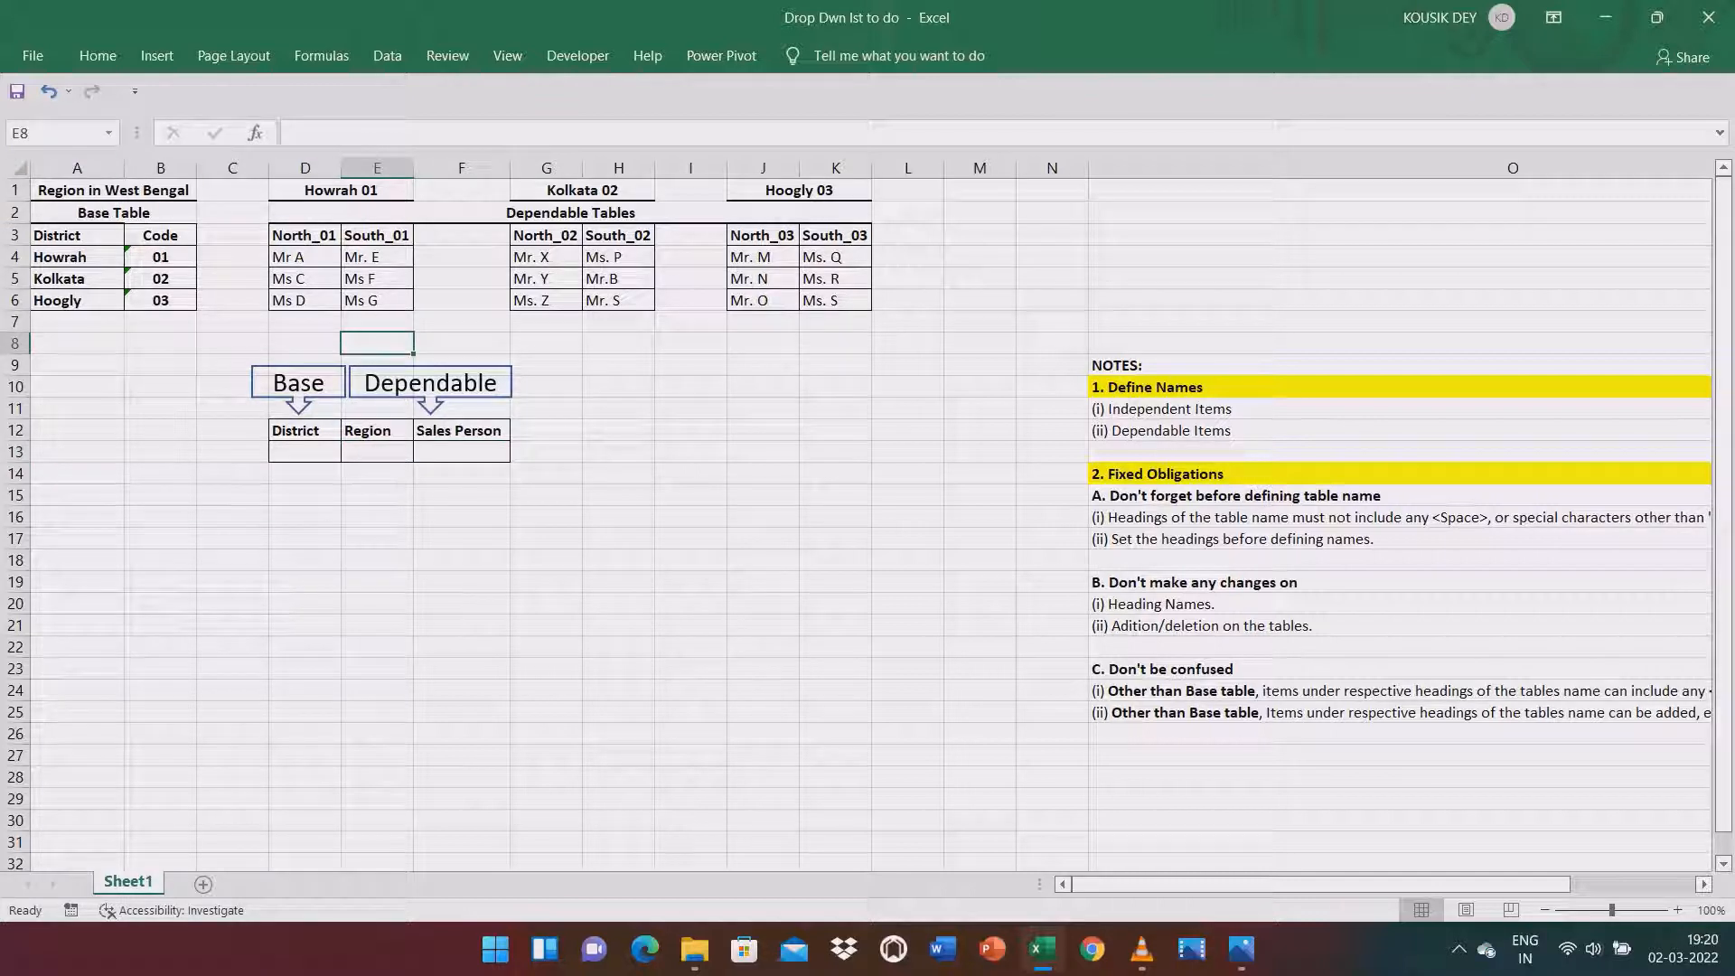
left_click(109, 133)
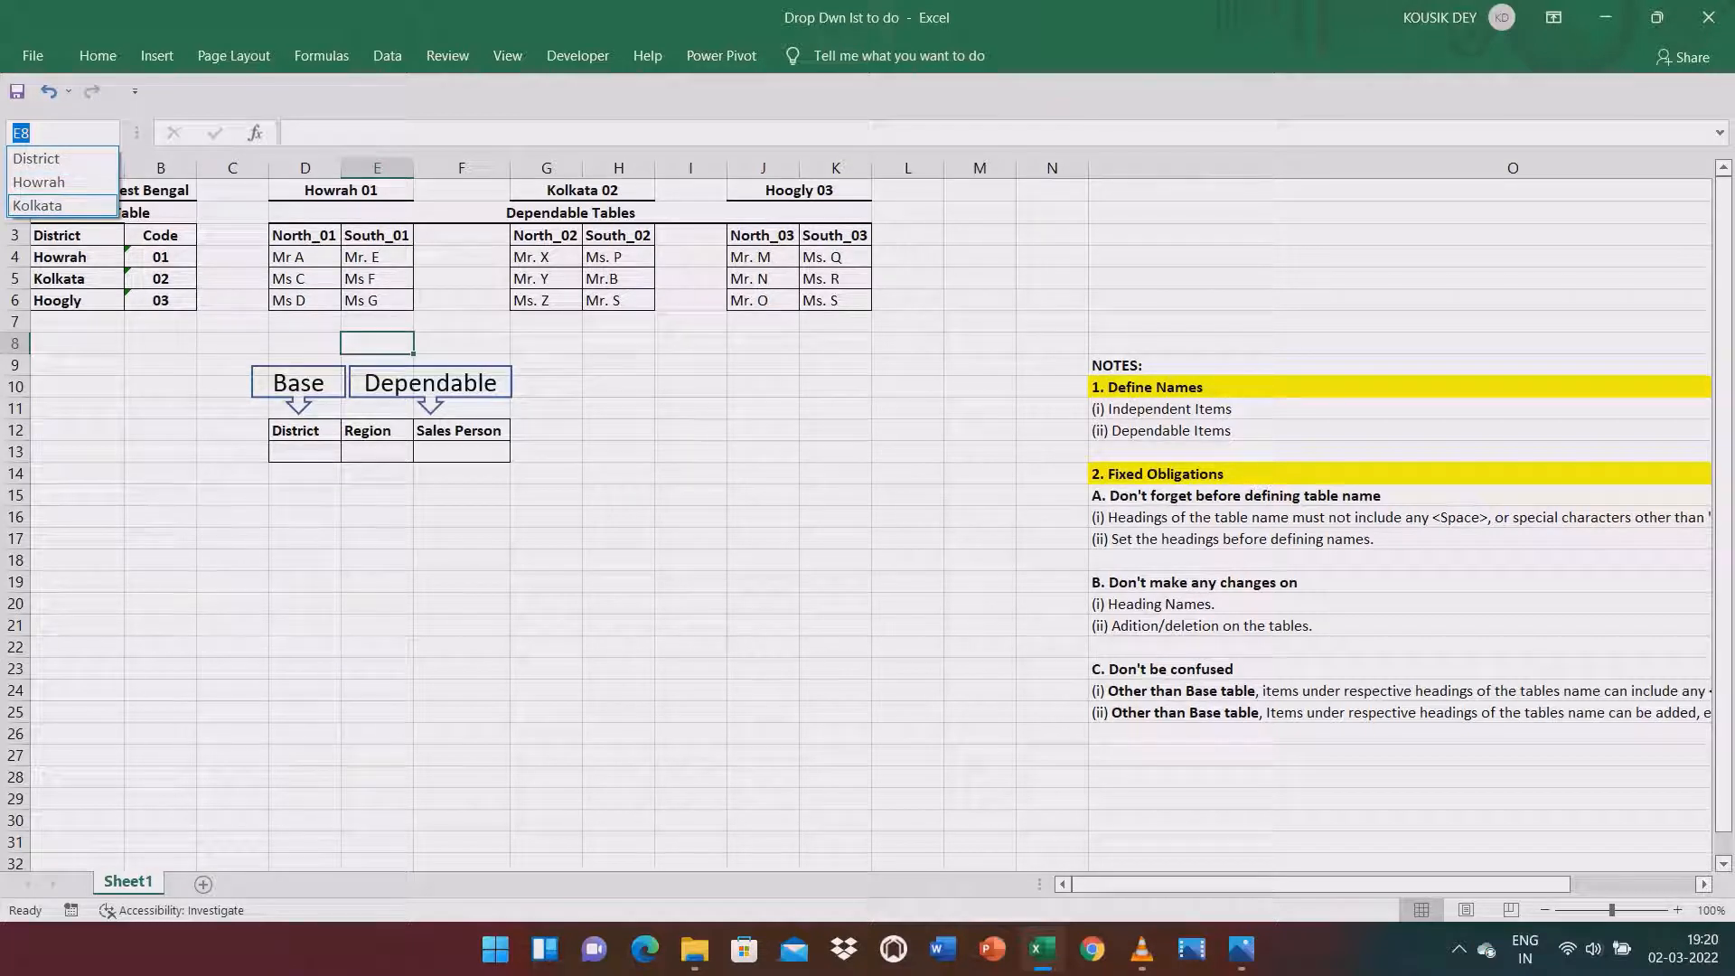
Delete all existing defined names, District, Howrah and Kolkata, from the workbook using the Name Manager.
left_click(322, 56)
left_click(322, 56)
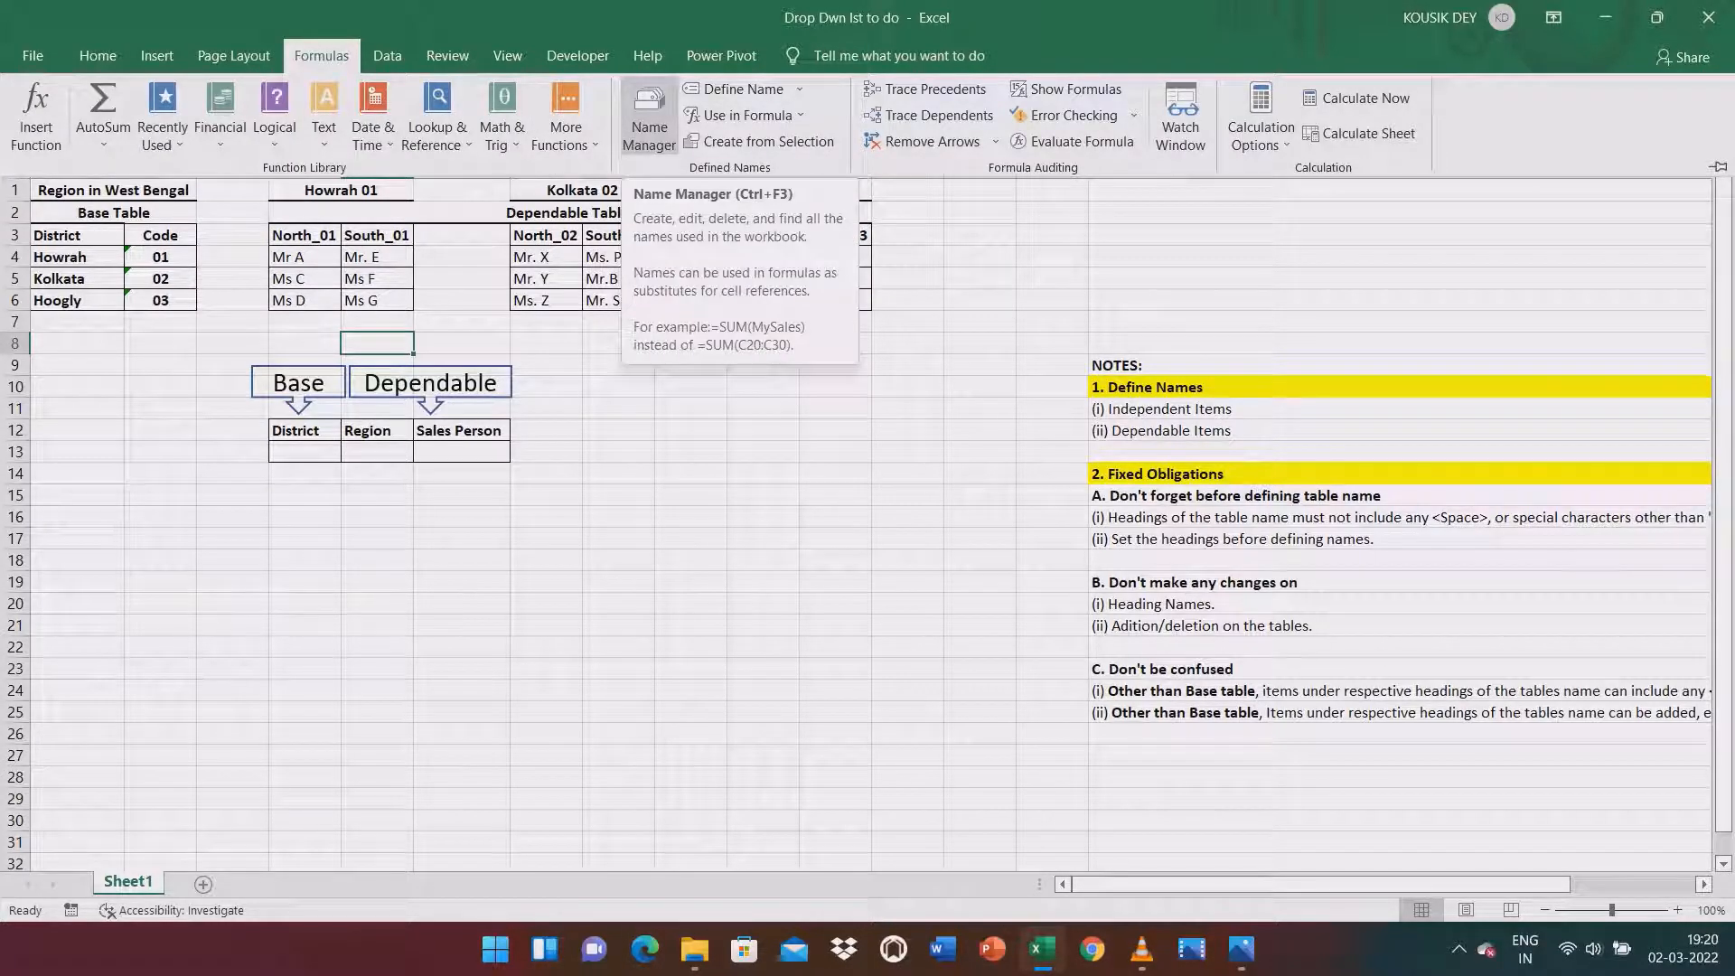
left_click(648, 117)
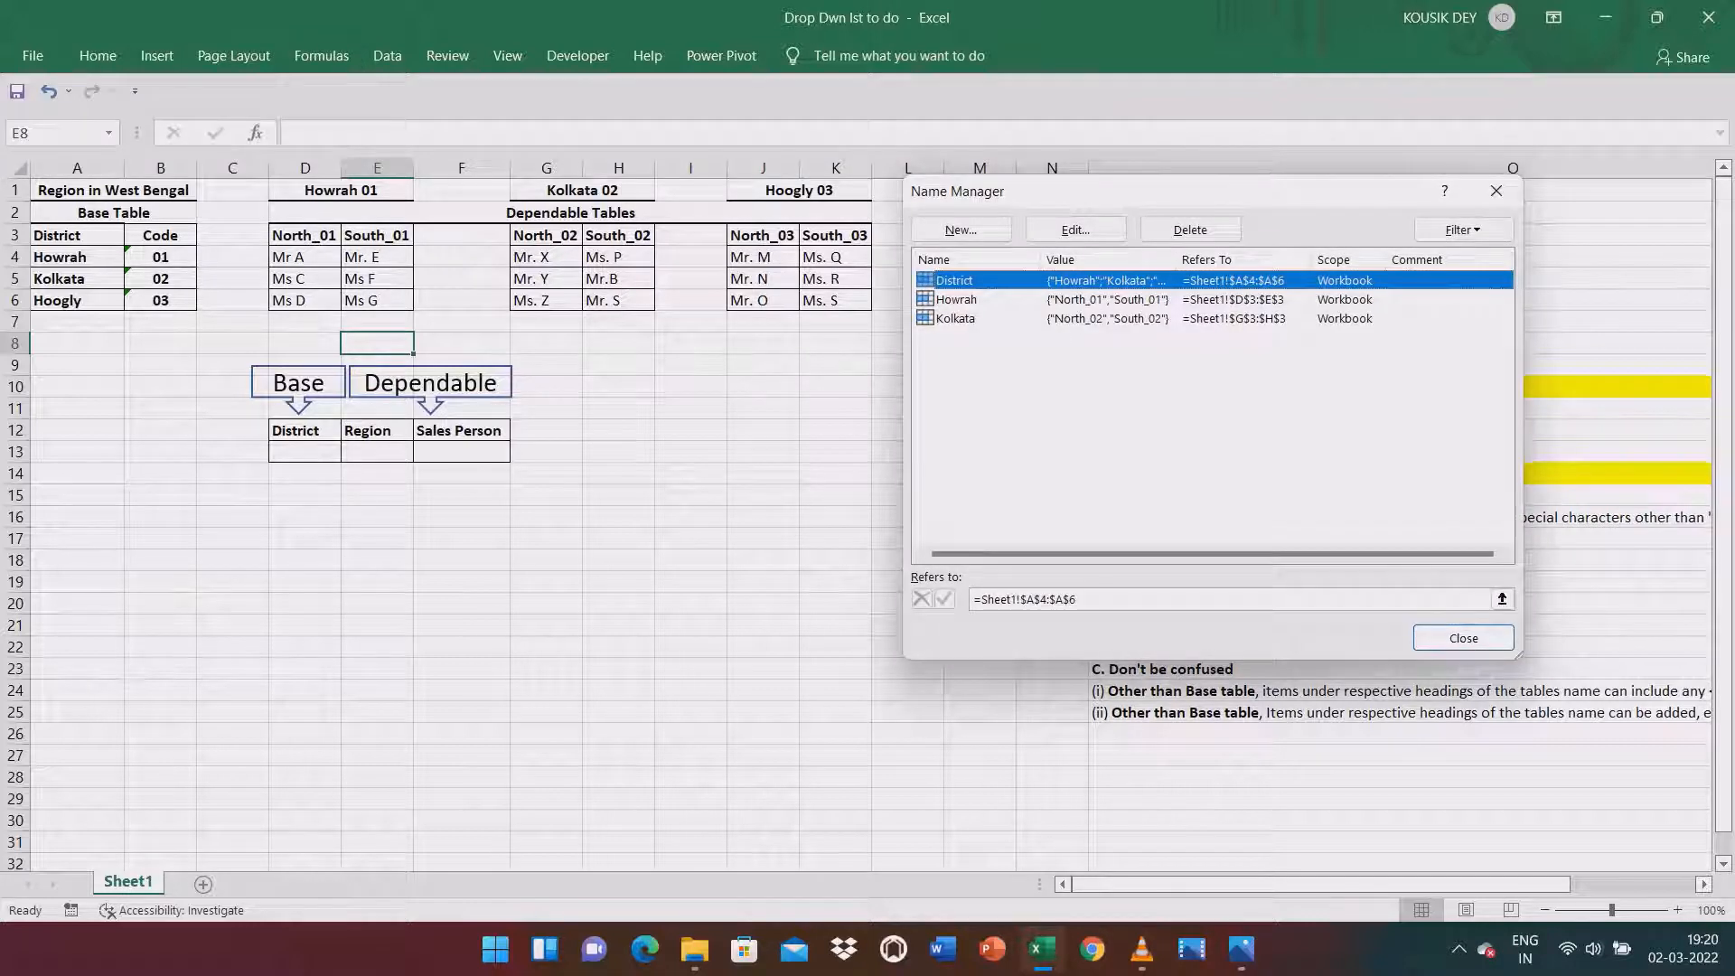
key("shift+Down")
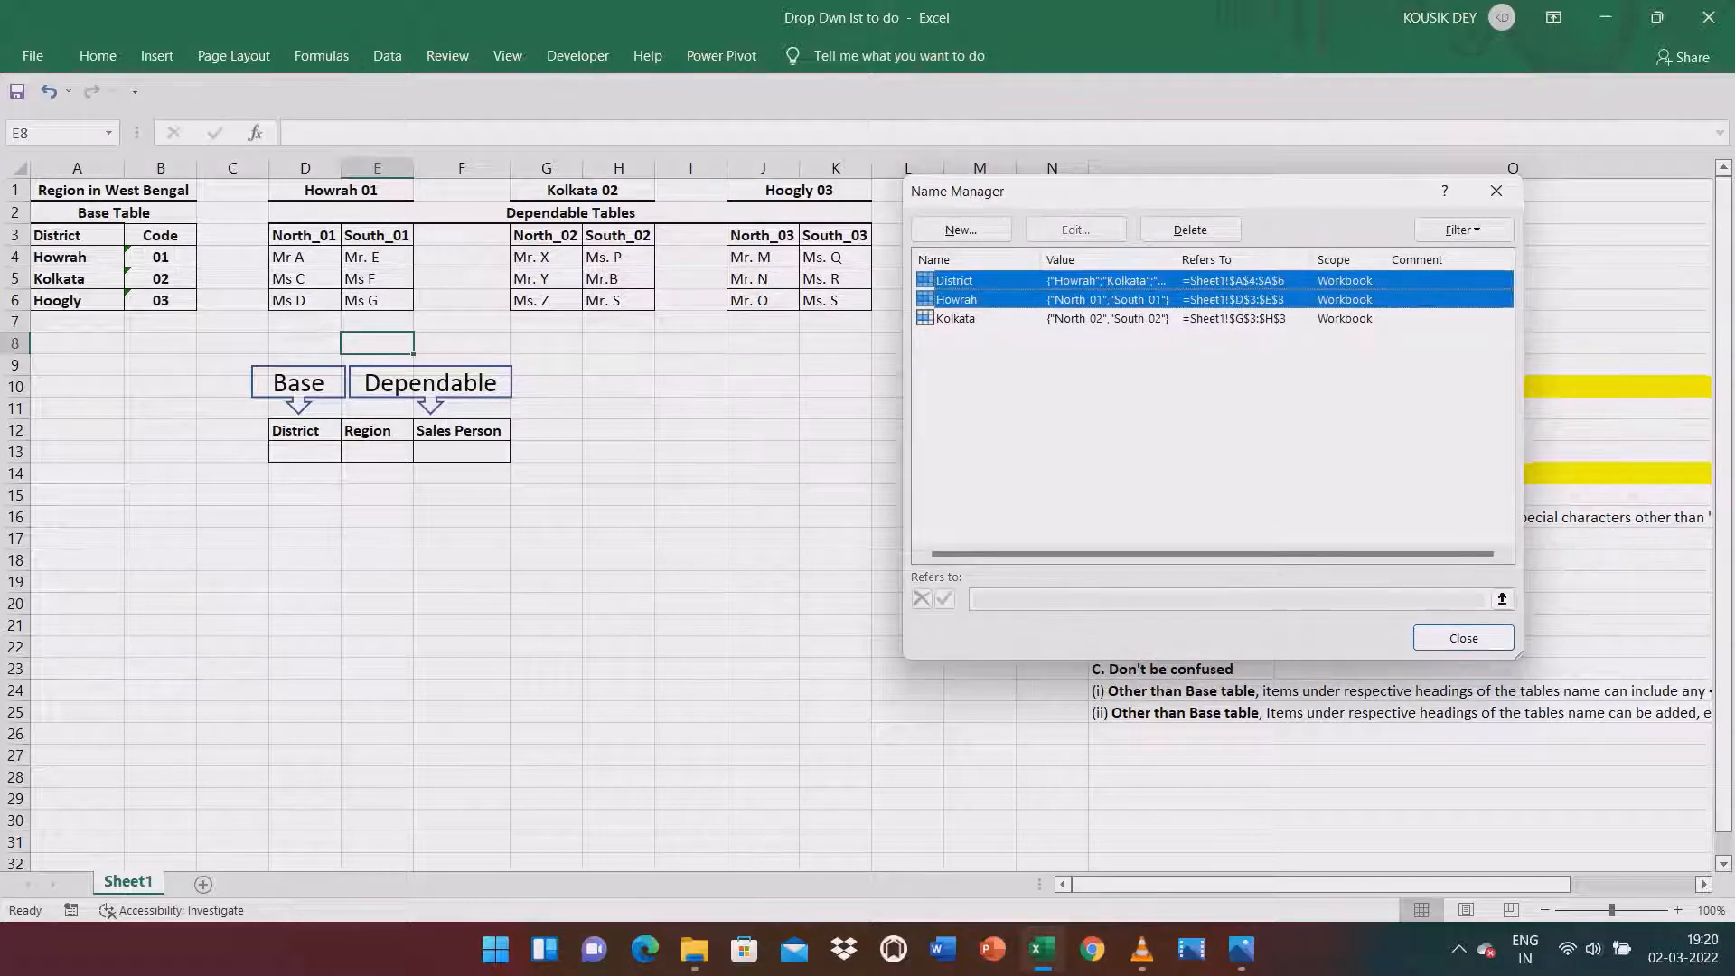
key("shift+Down")
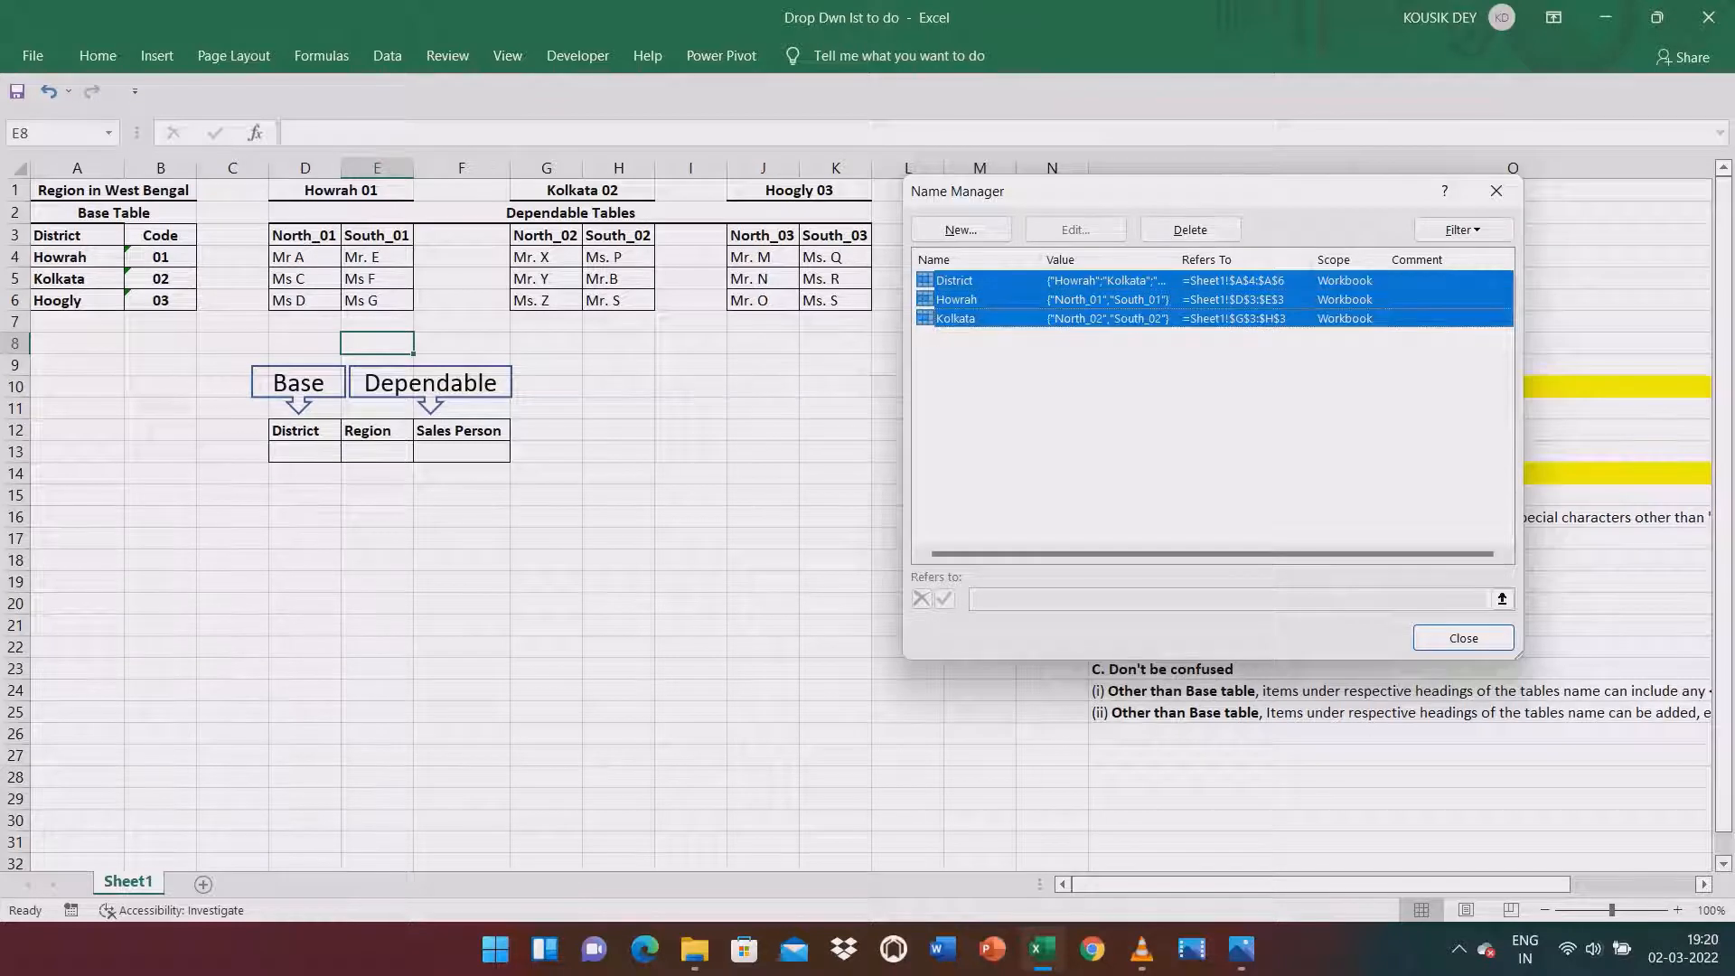
left_click(1189, 230)
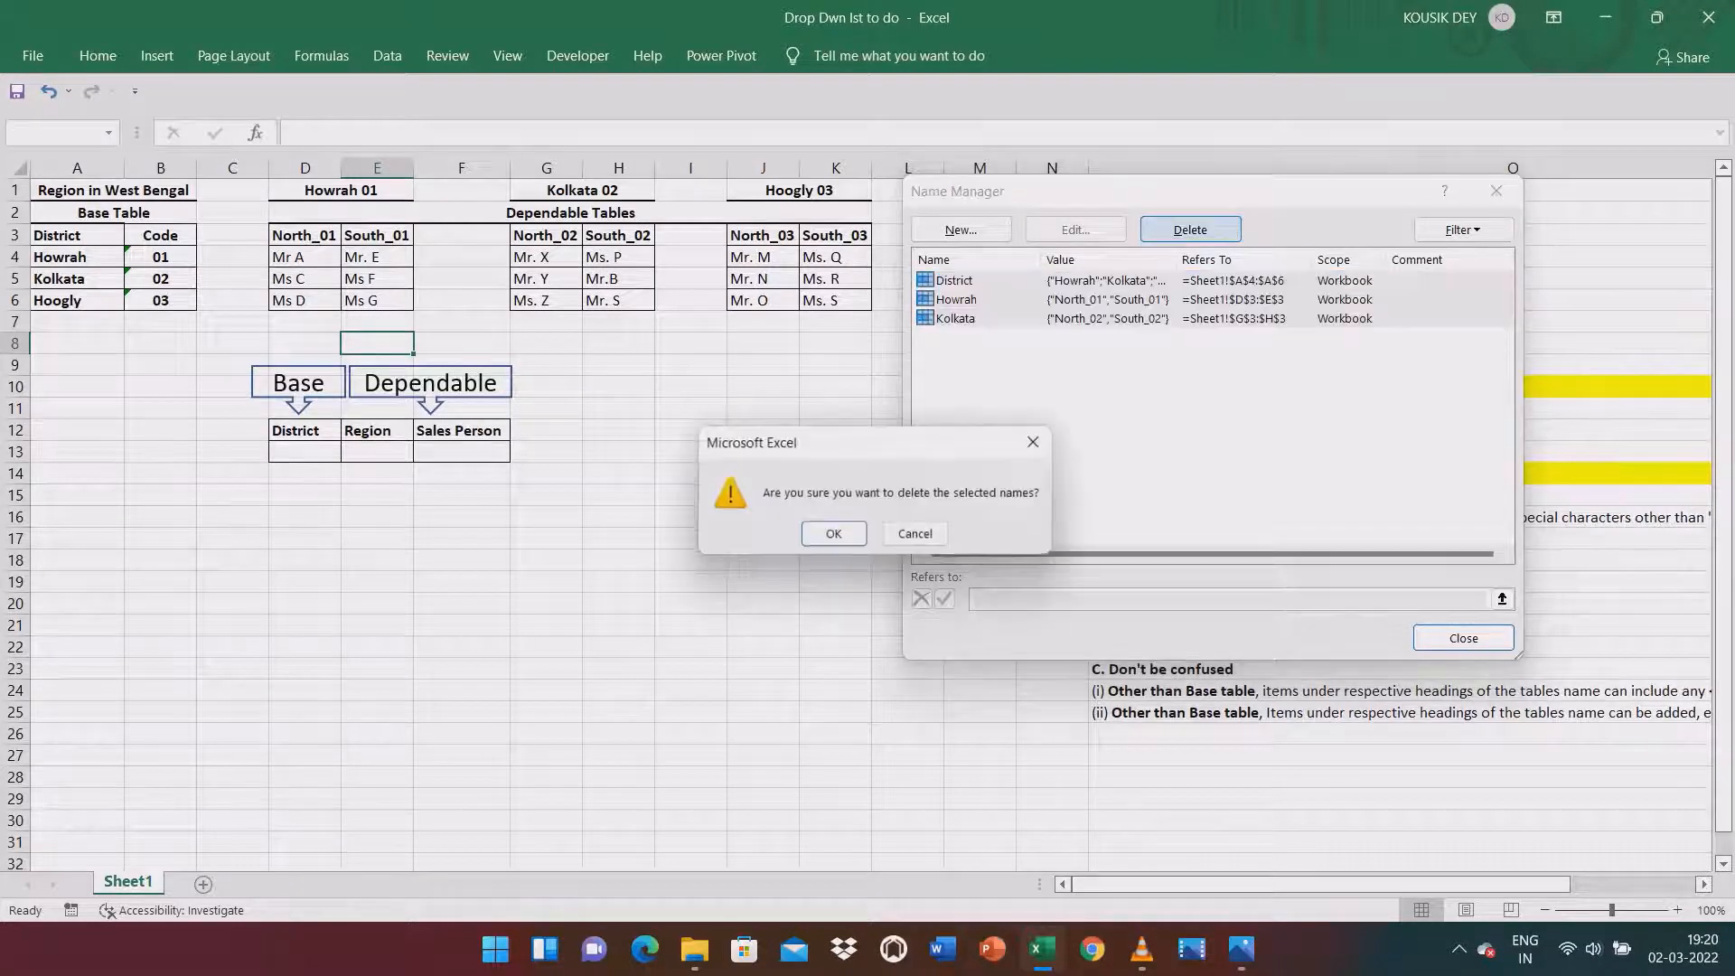
key("Return")
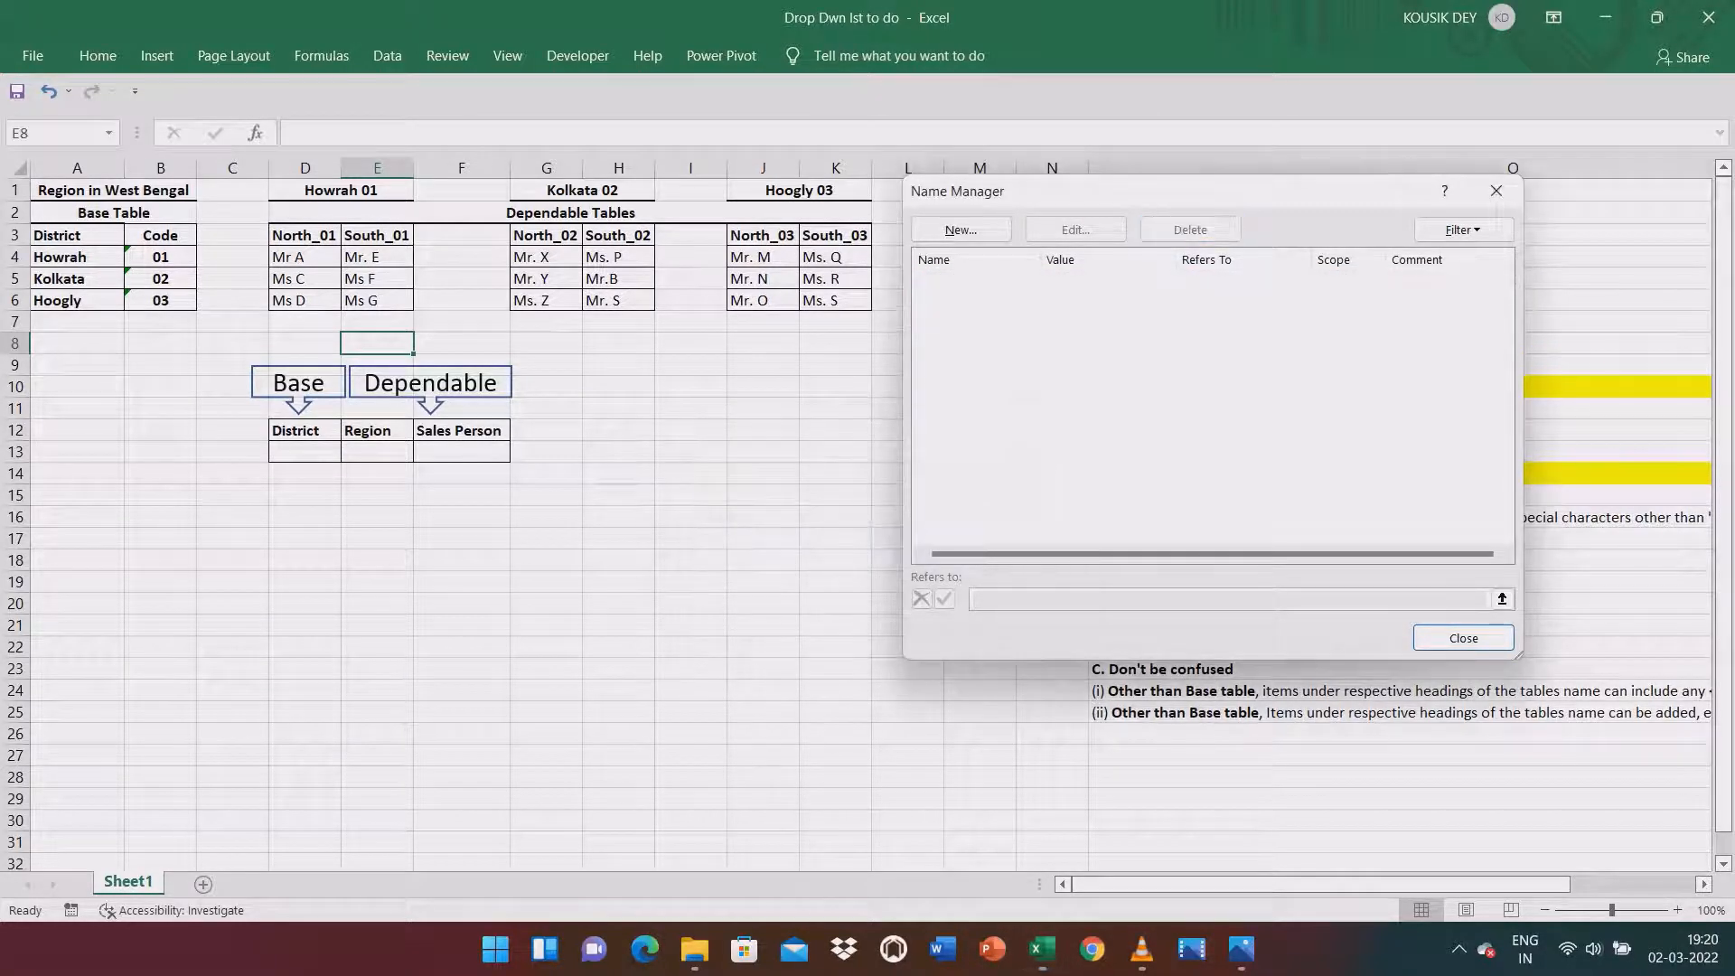
left_click(1462, 638)
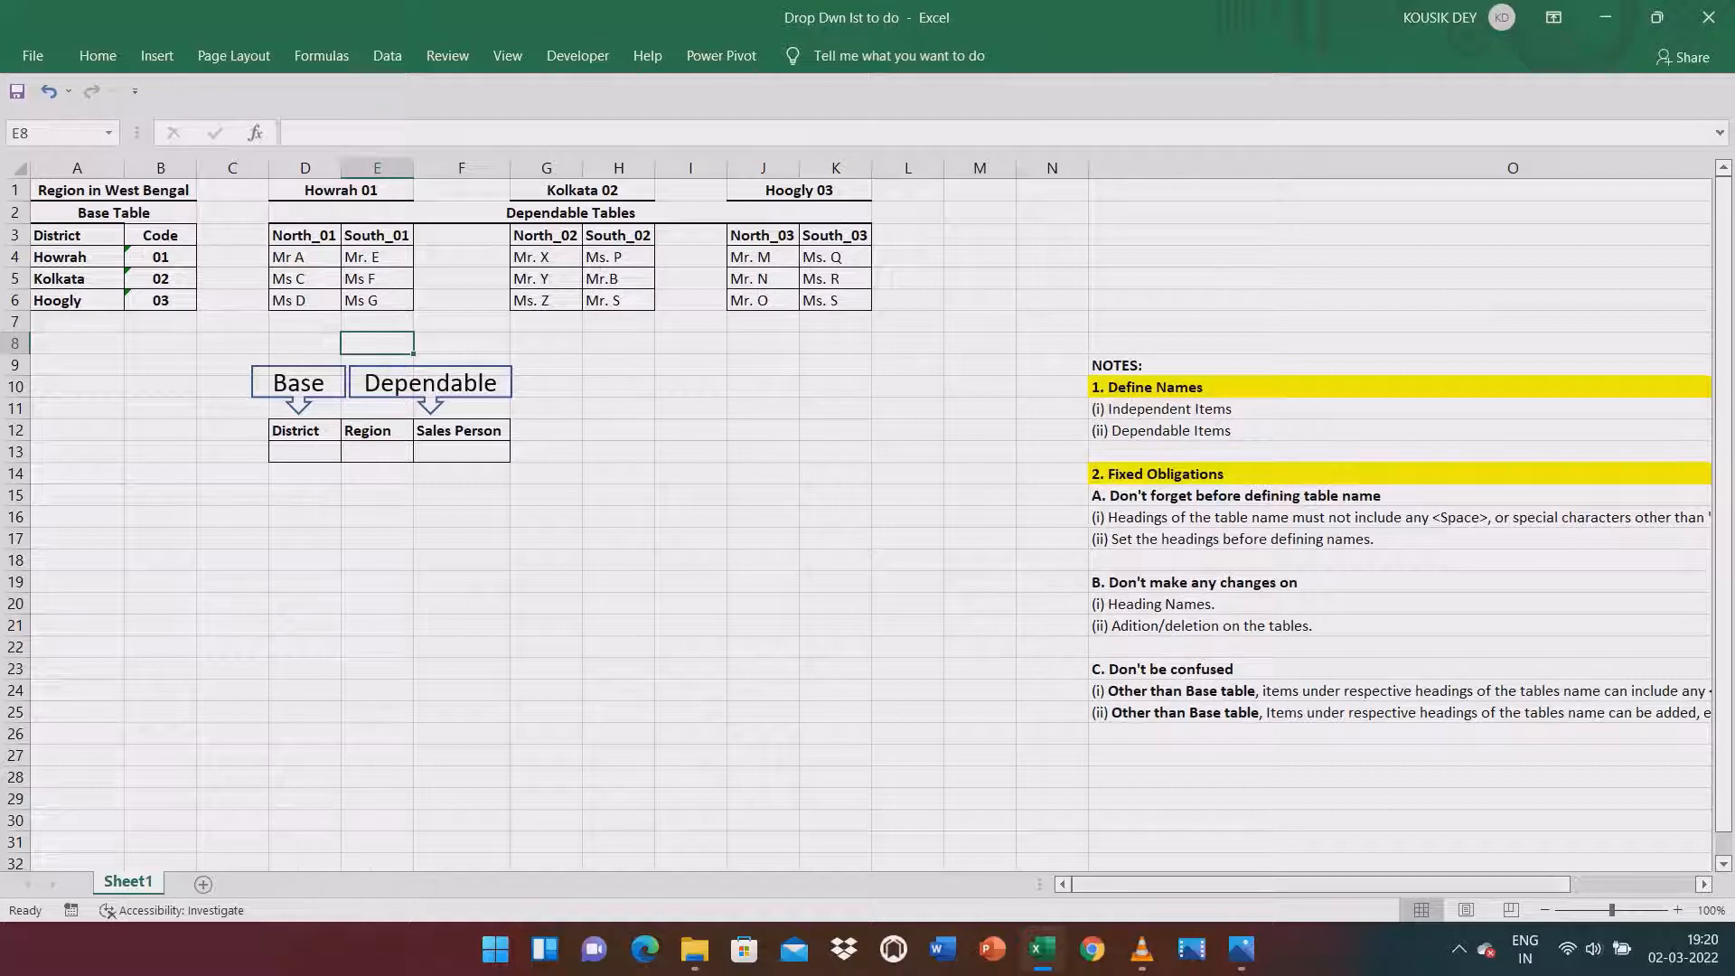
Review the Fixed Obligations notes on heading names and table changes, comparing them with the North_03 and South_03 columns under Hoogly 03.
left_click_drag(1319, 884, 1446, 885)
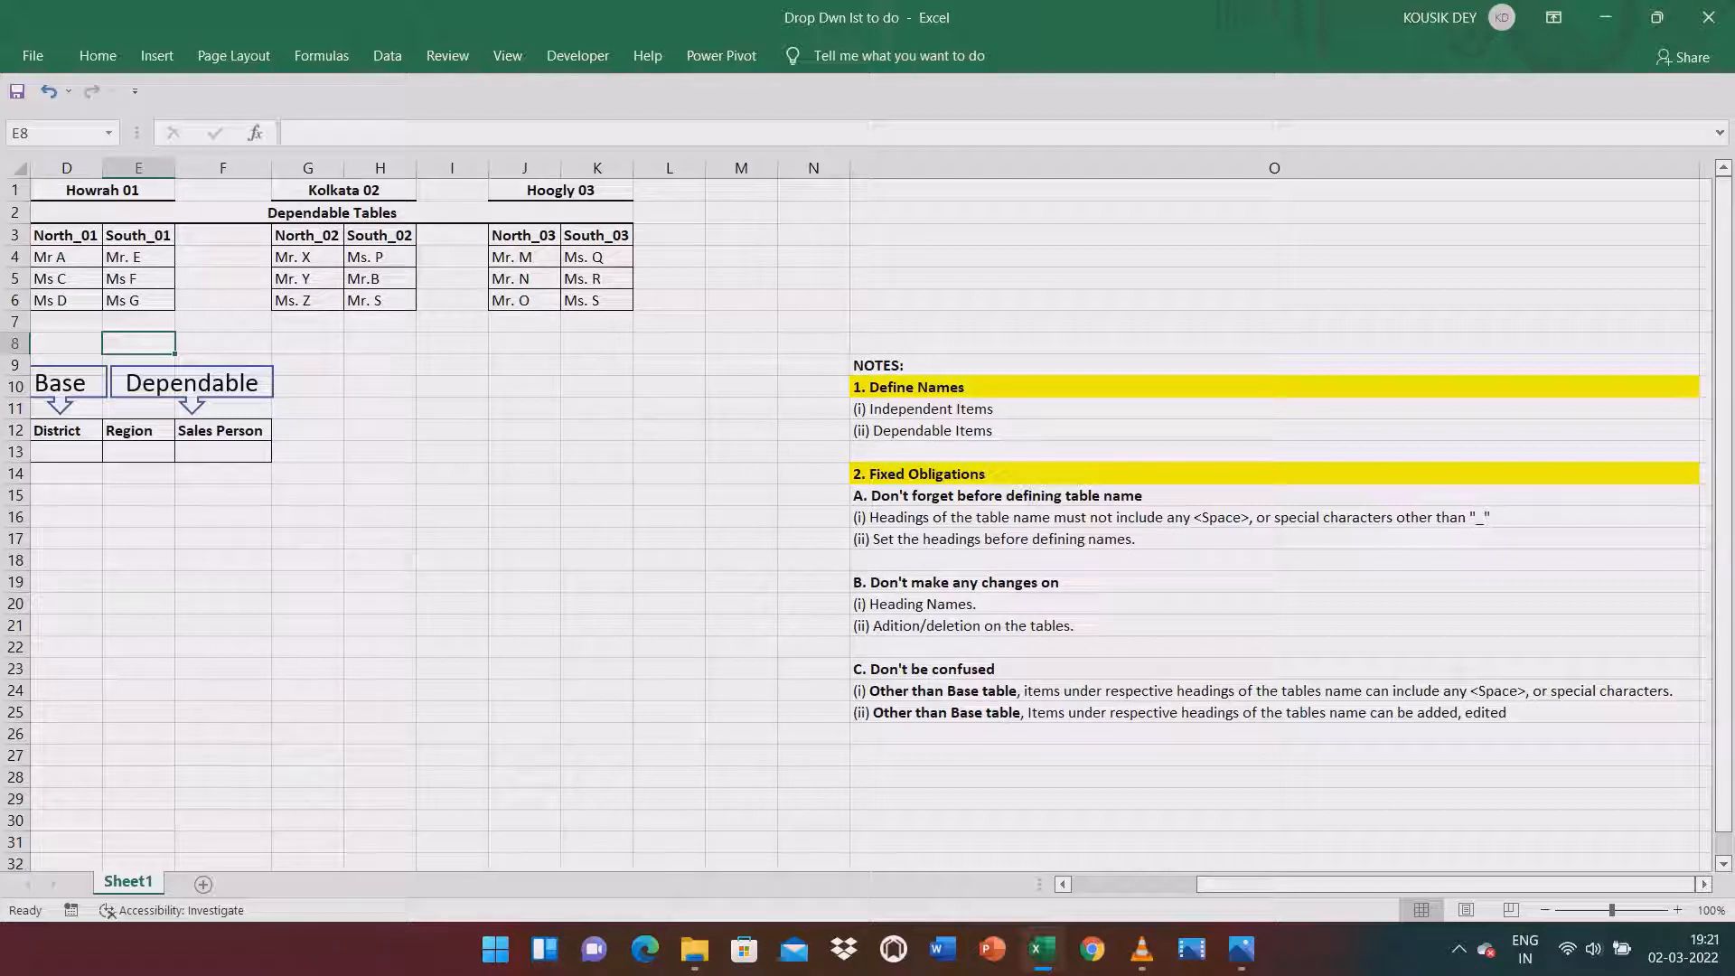
left_click(1175, 625)
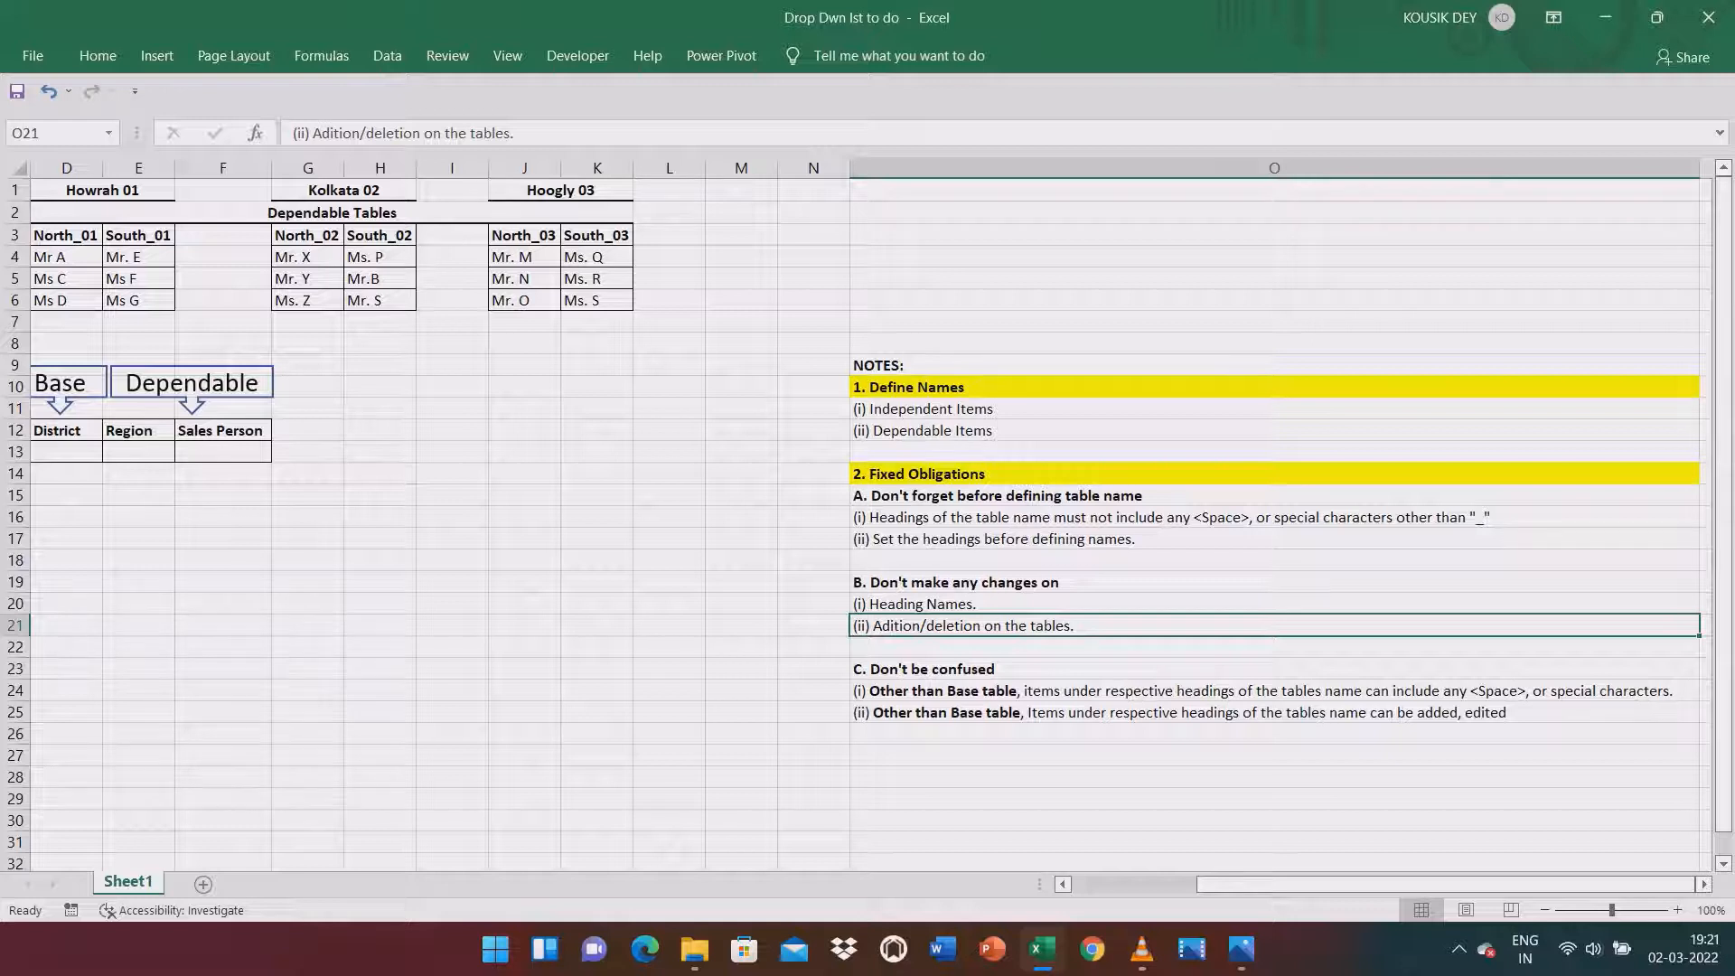
left_click(1274, 604)
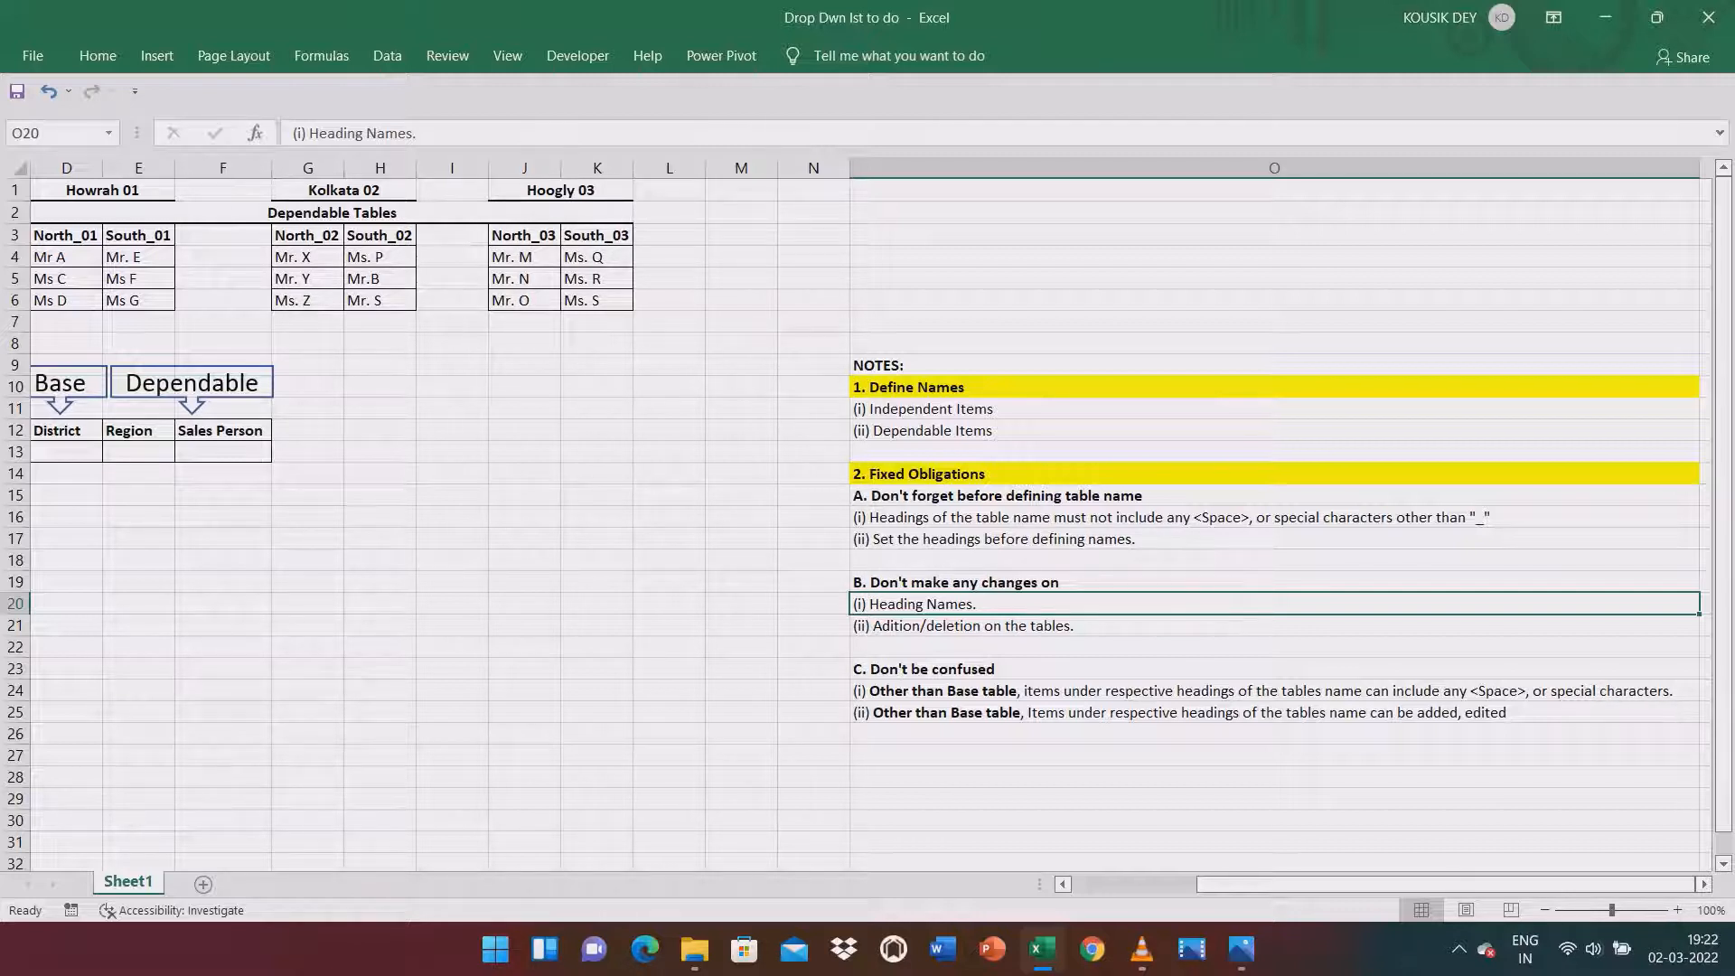
left_click_drag(1274, 885, 1232, 884)
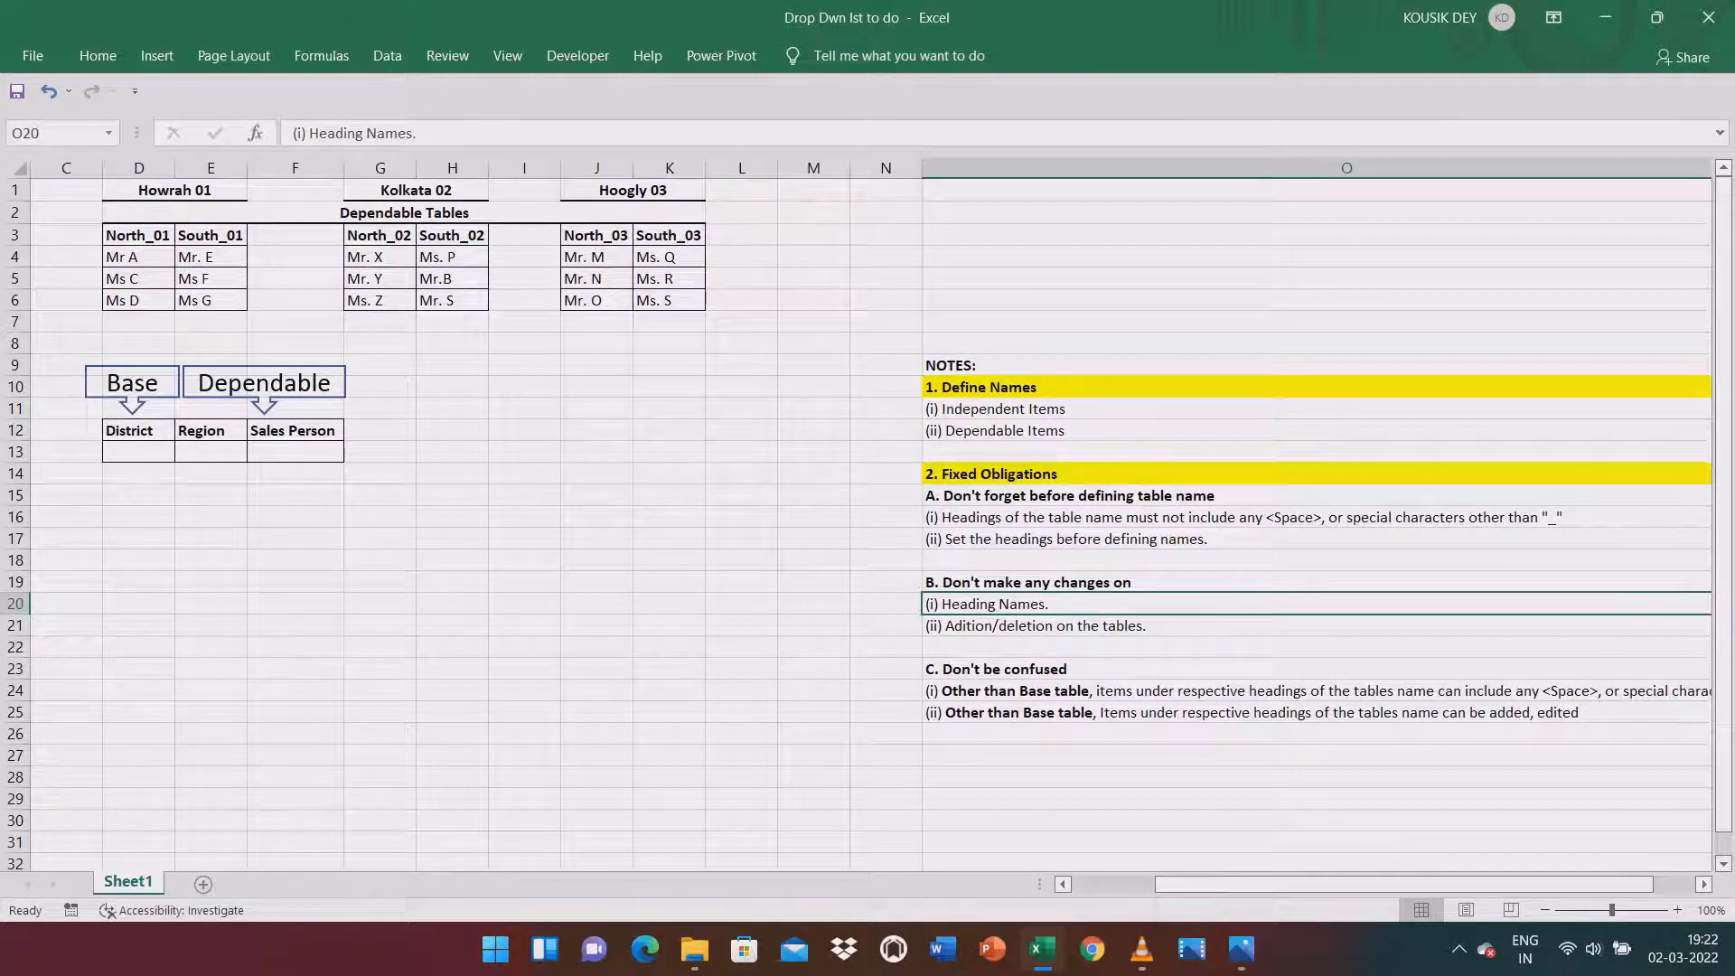
left_click(596, 236)
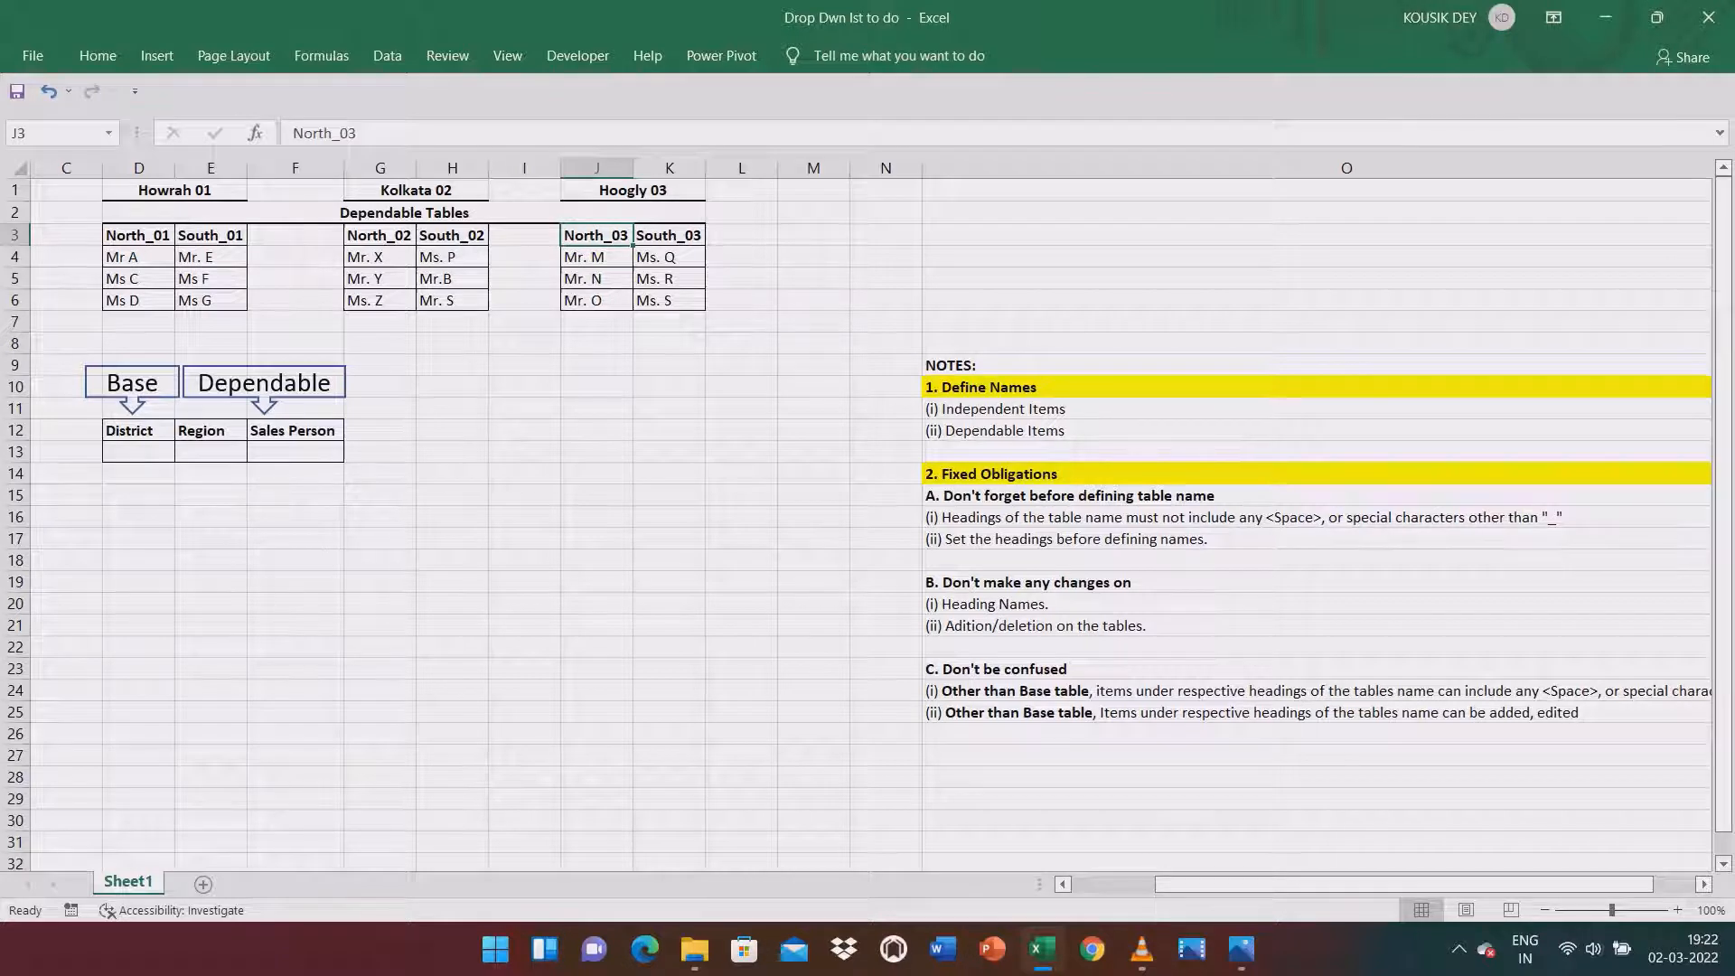
left_click_drag(597, 258, 597, 301)
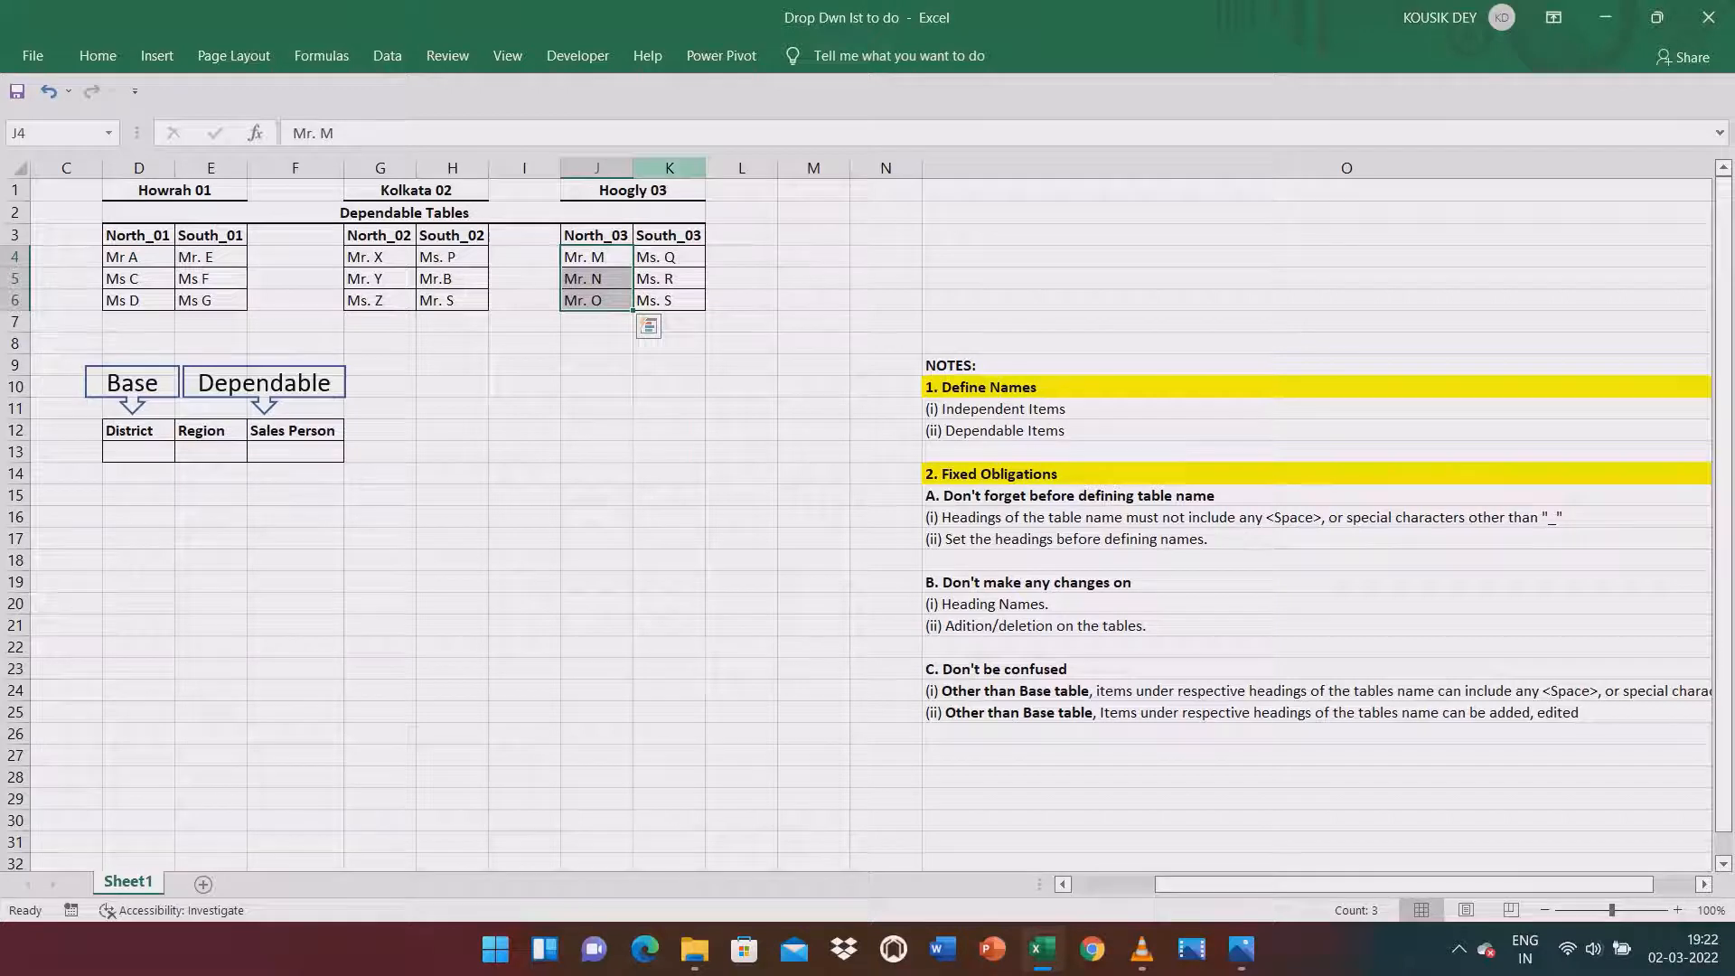
left_click(670, 168)
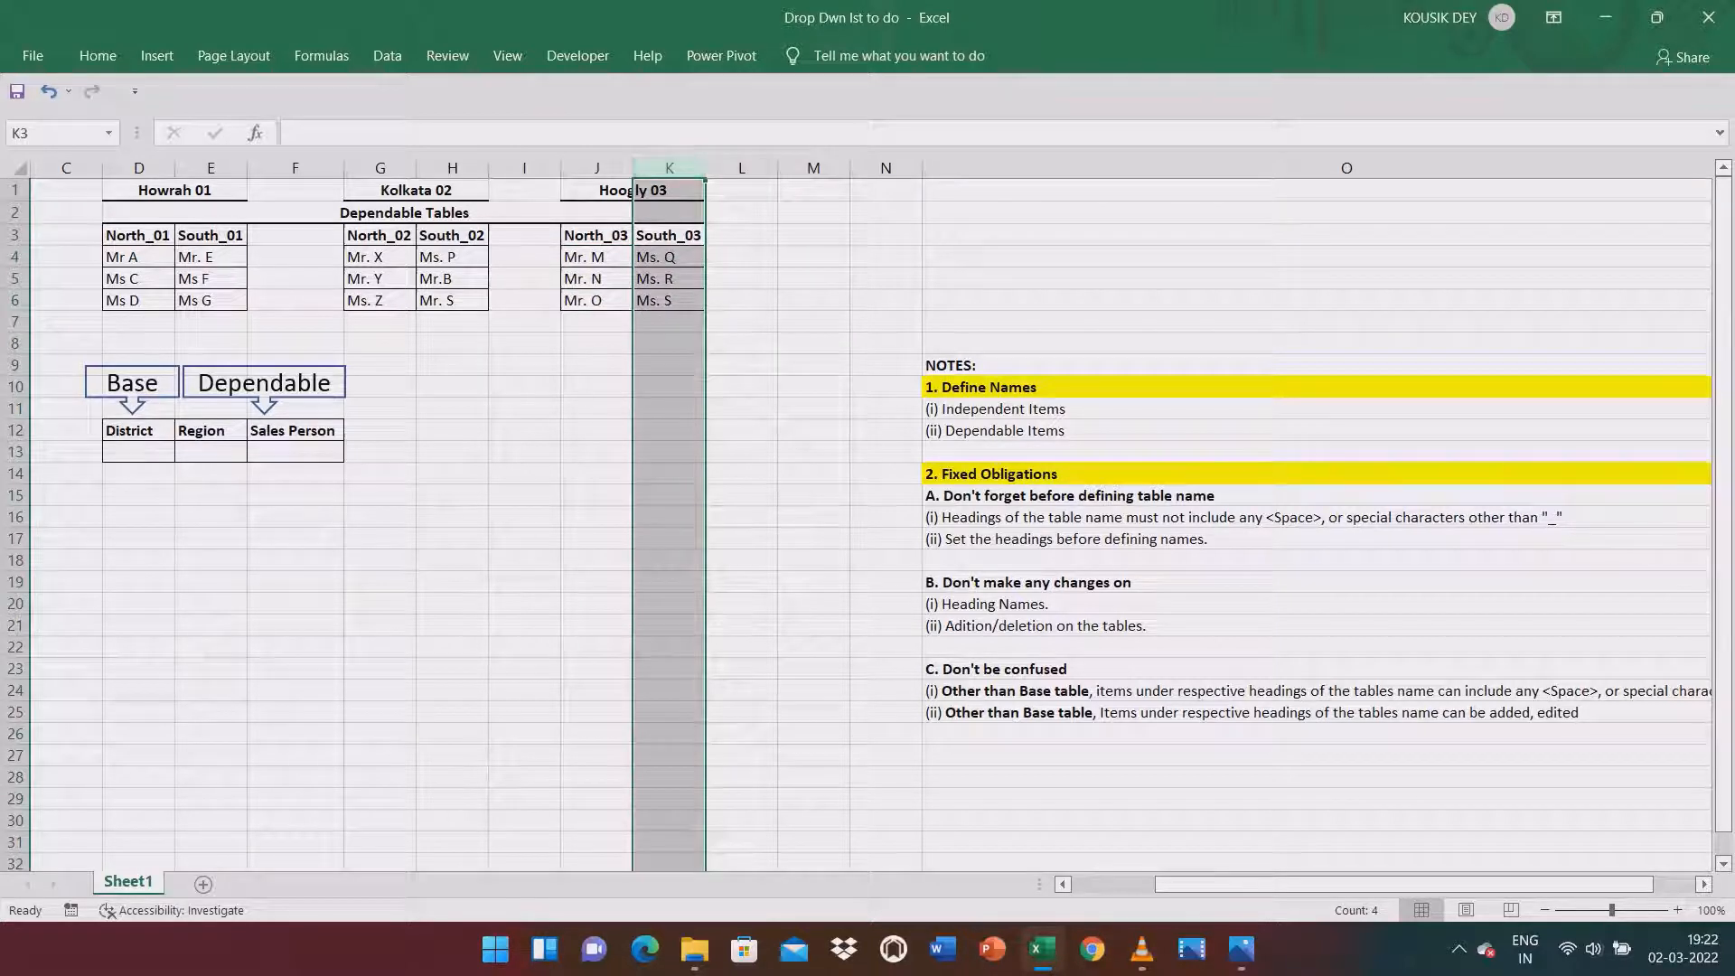
left_click(813, 408)
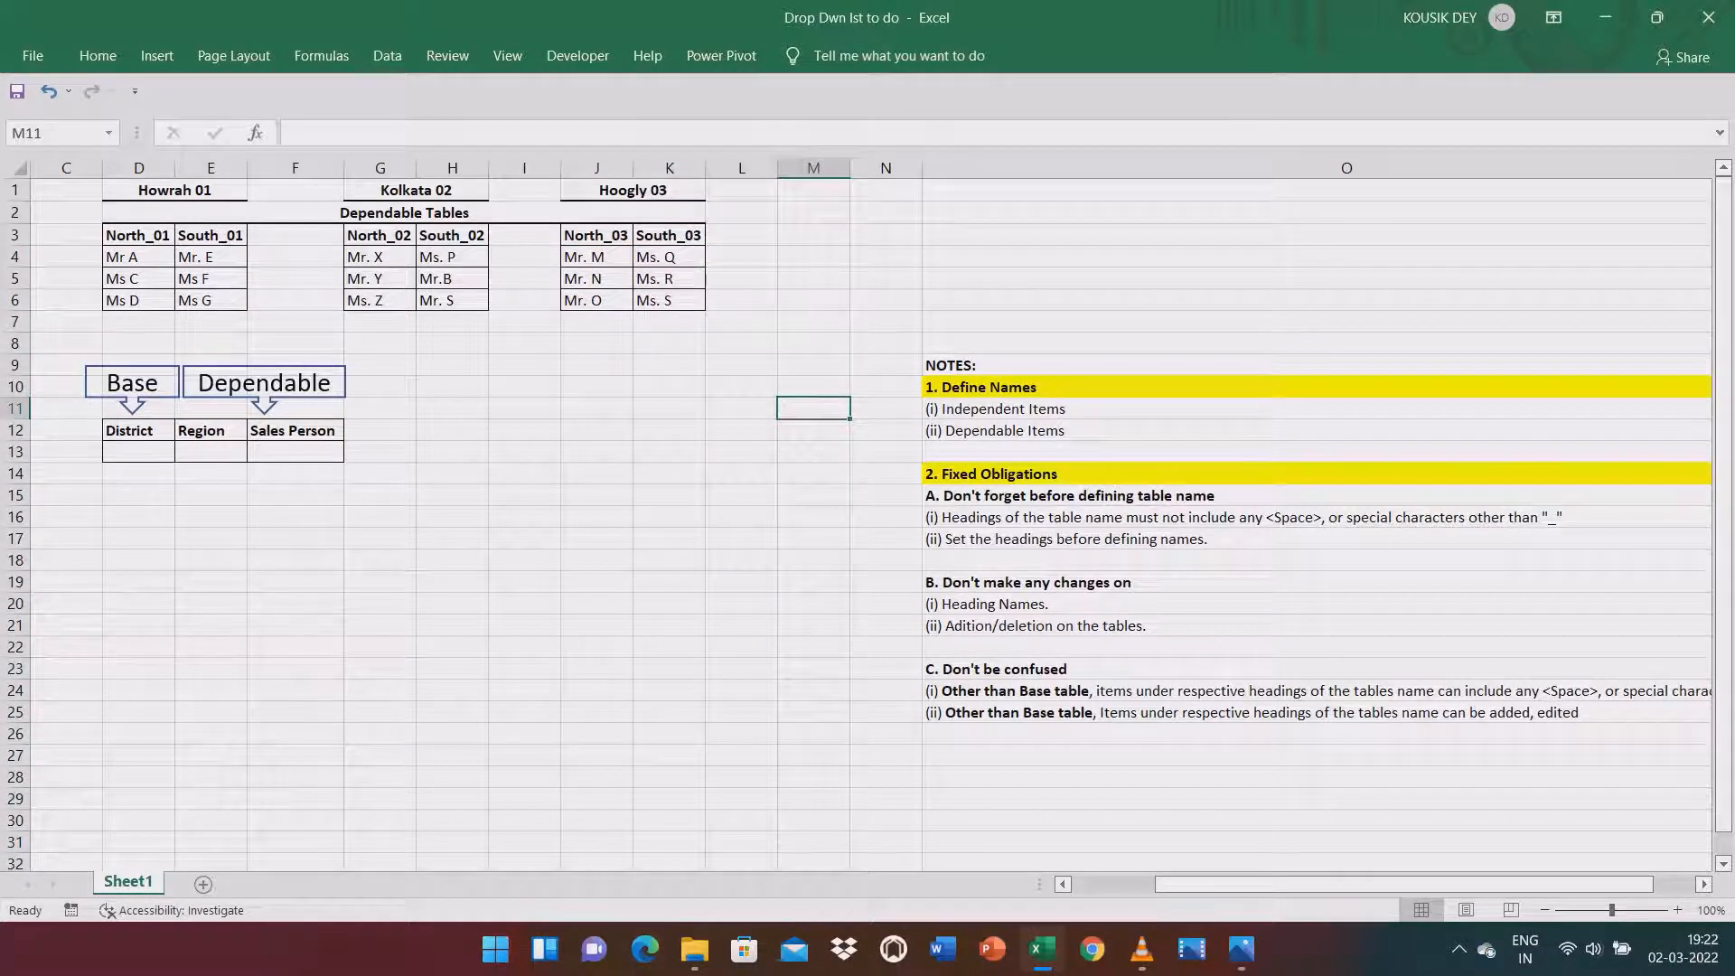
left_click_drag(1247, 884, 1163, 884)
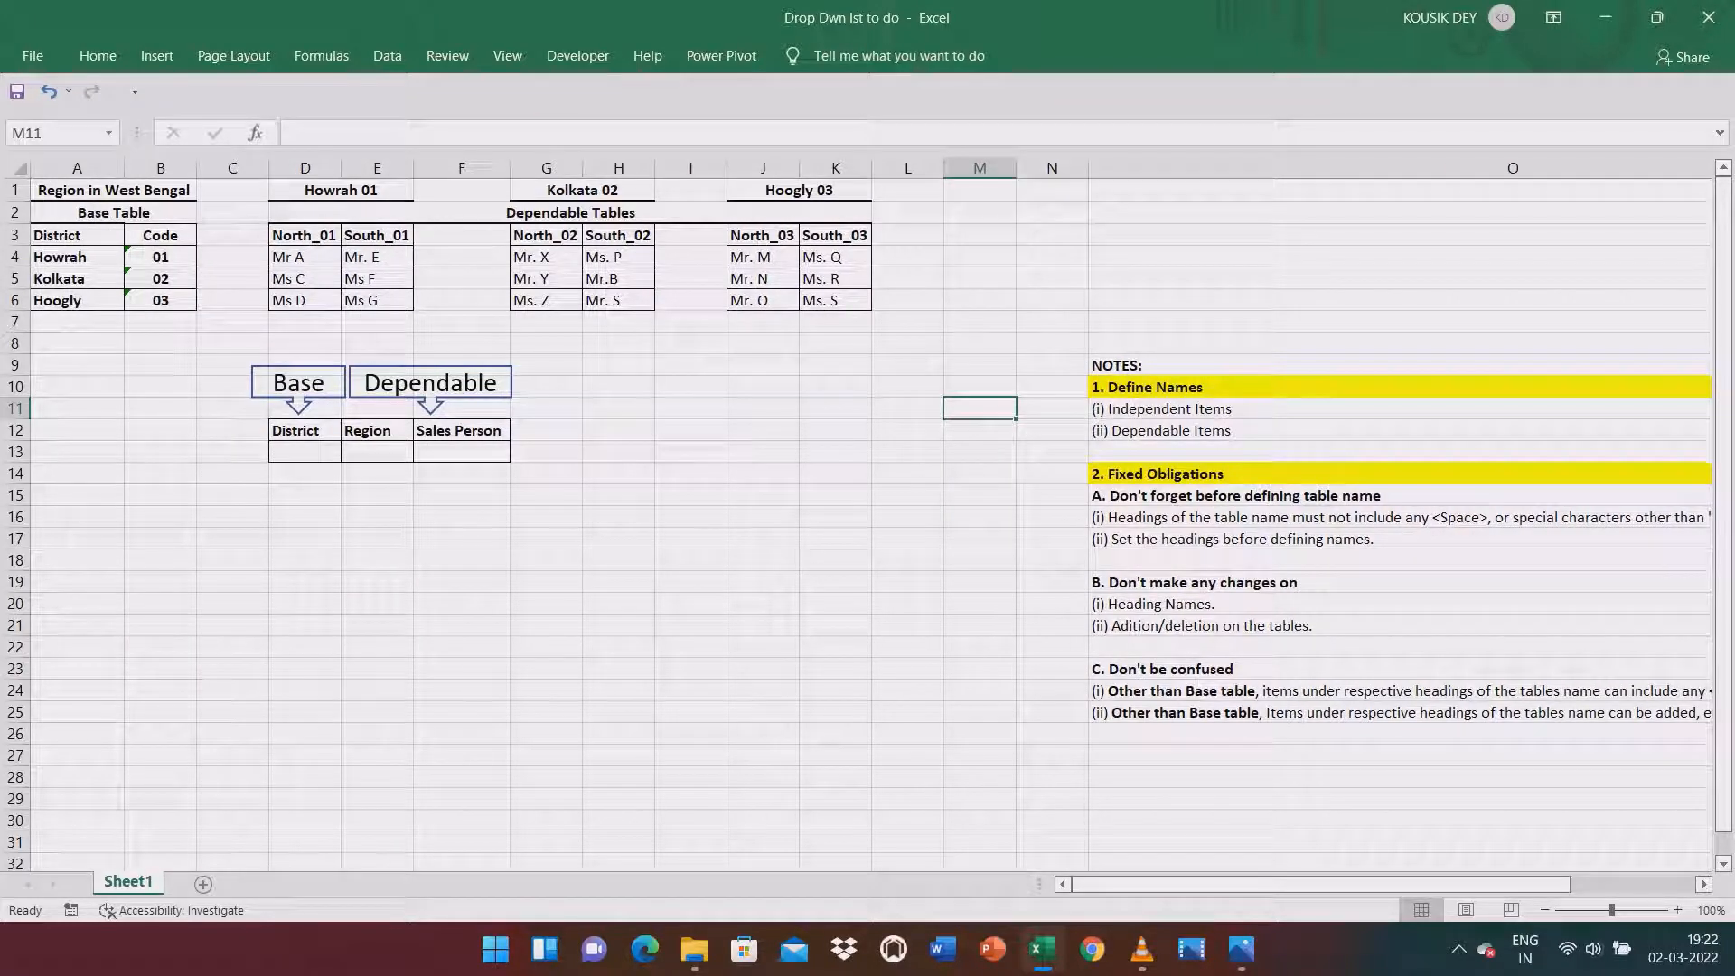
Define the name District for the independent items in A4:A6 of the base table, and check that it selects them.
left_click(1310, 408)
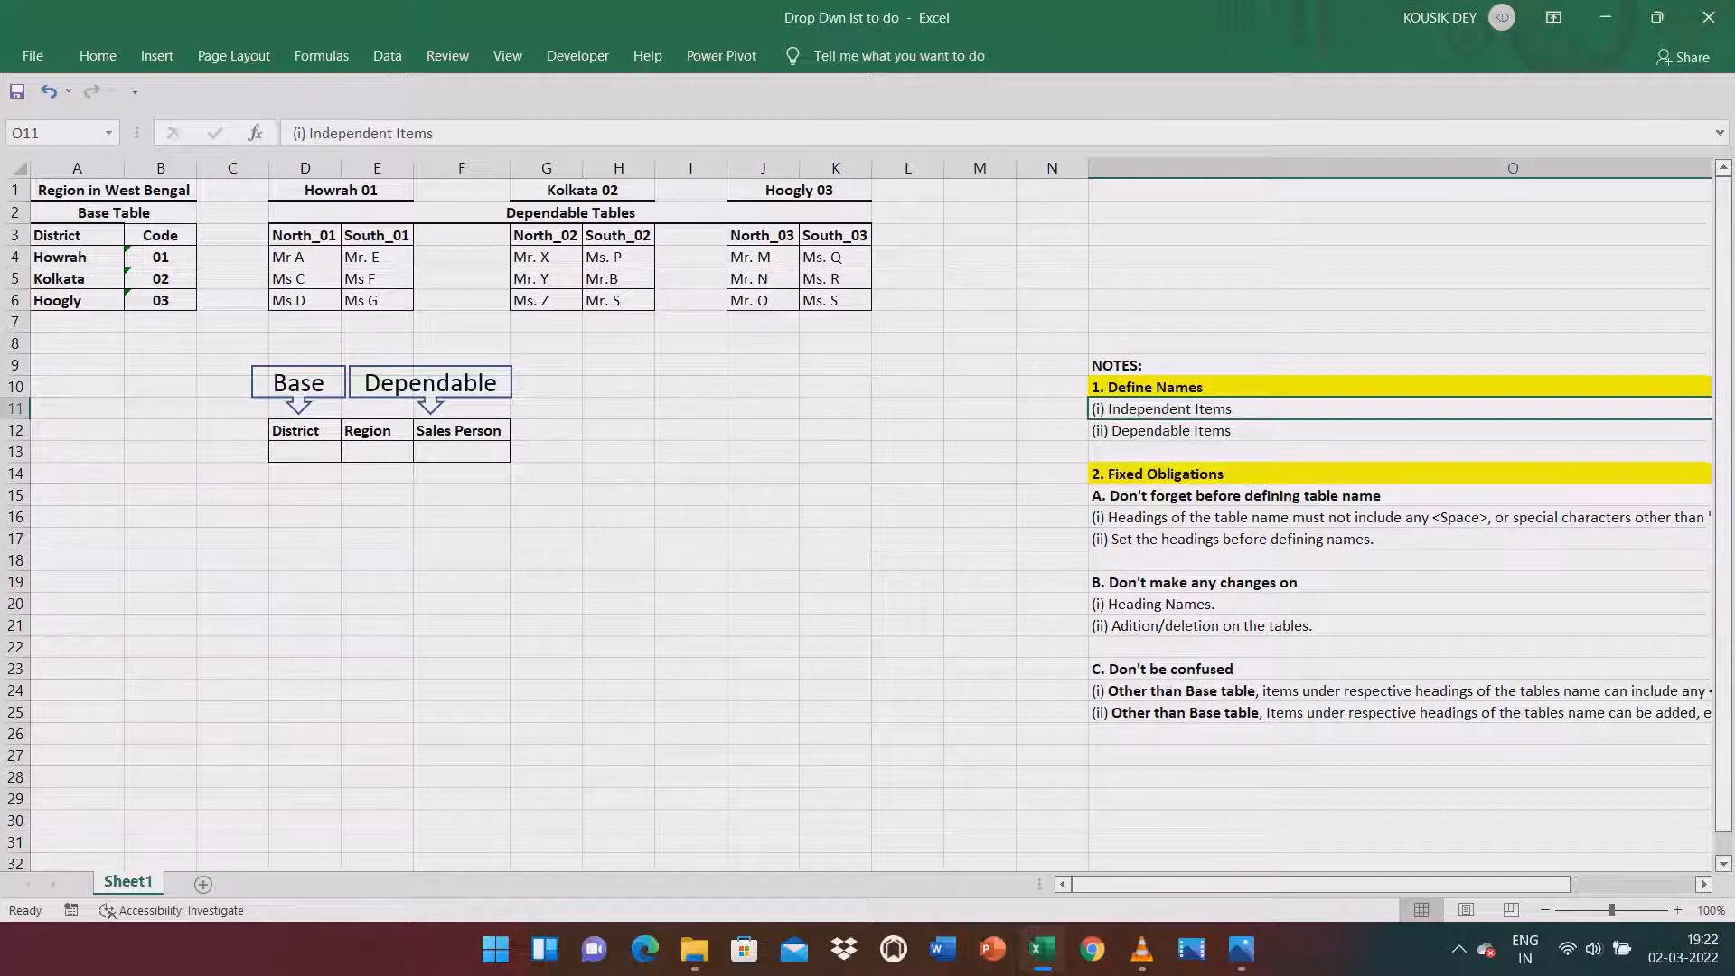
left_click(77, 258)
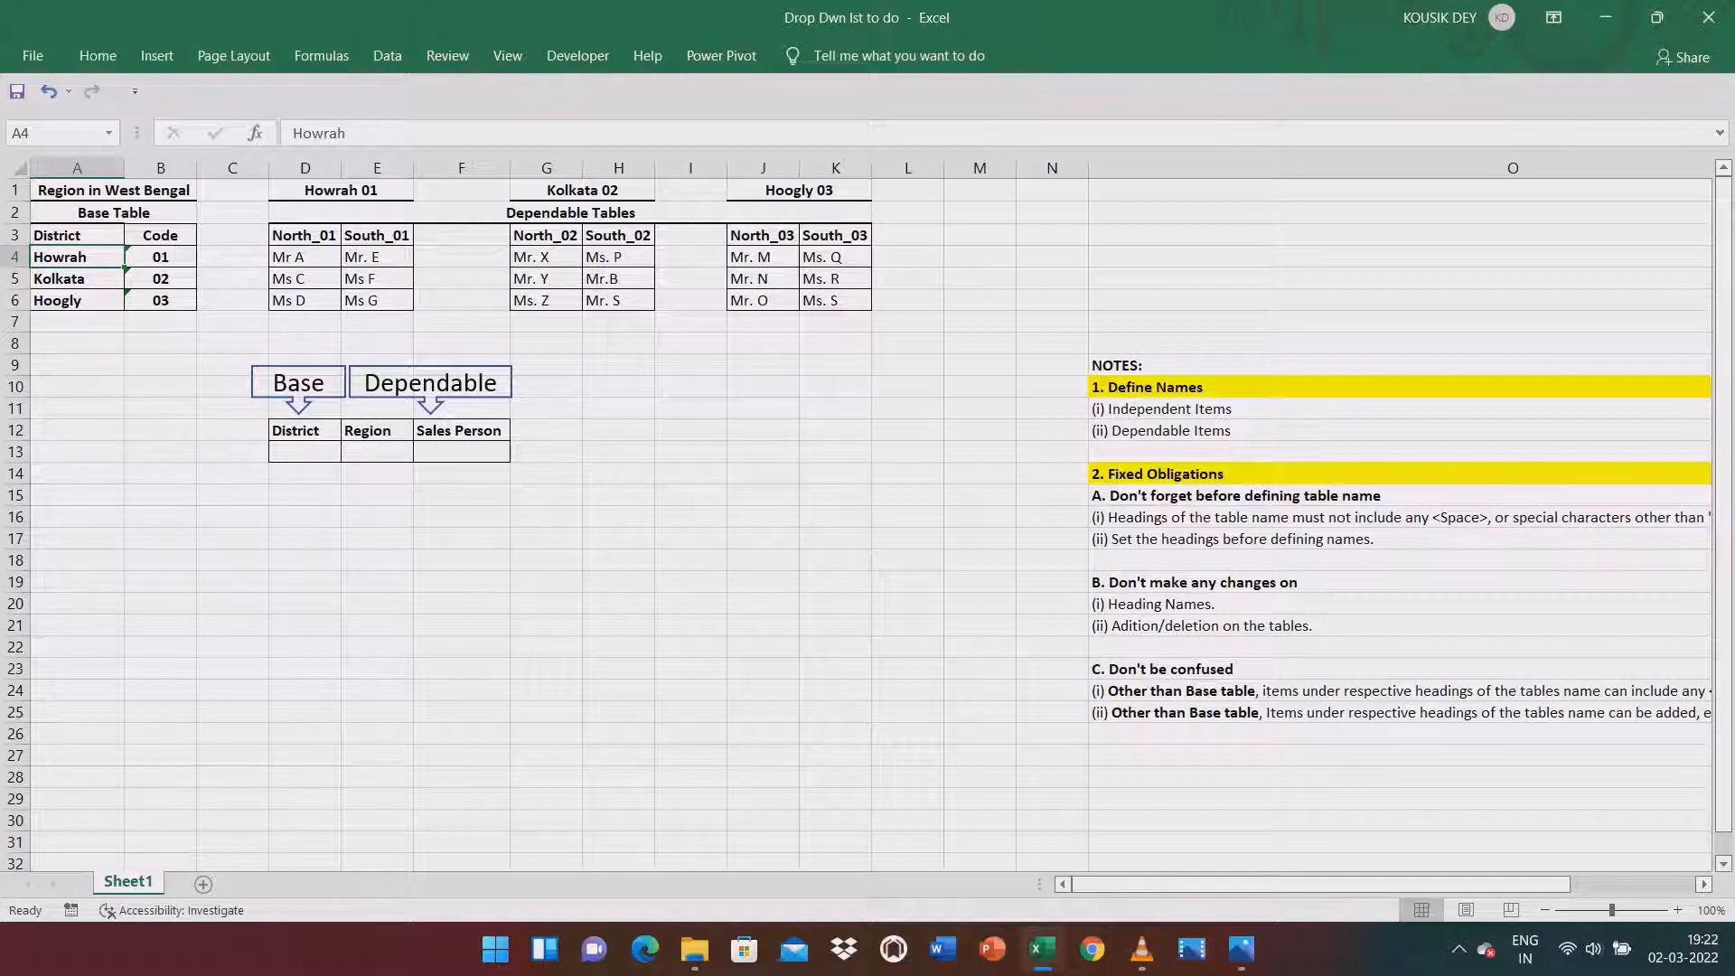
left_click(77, 236)
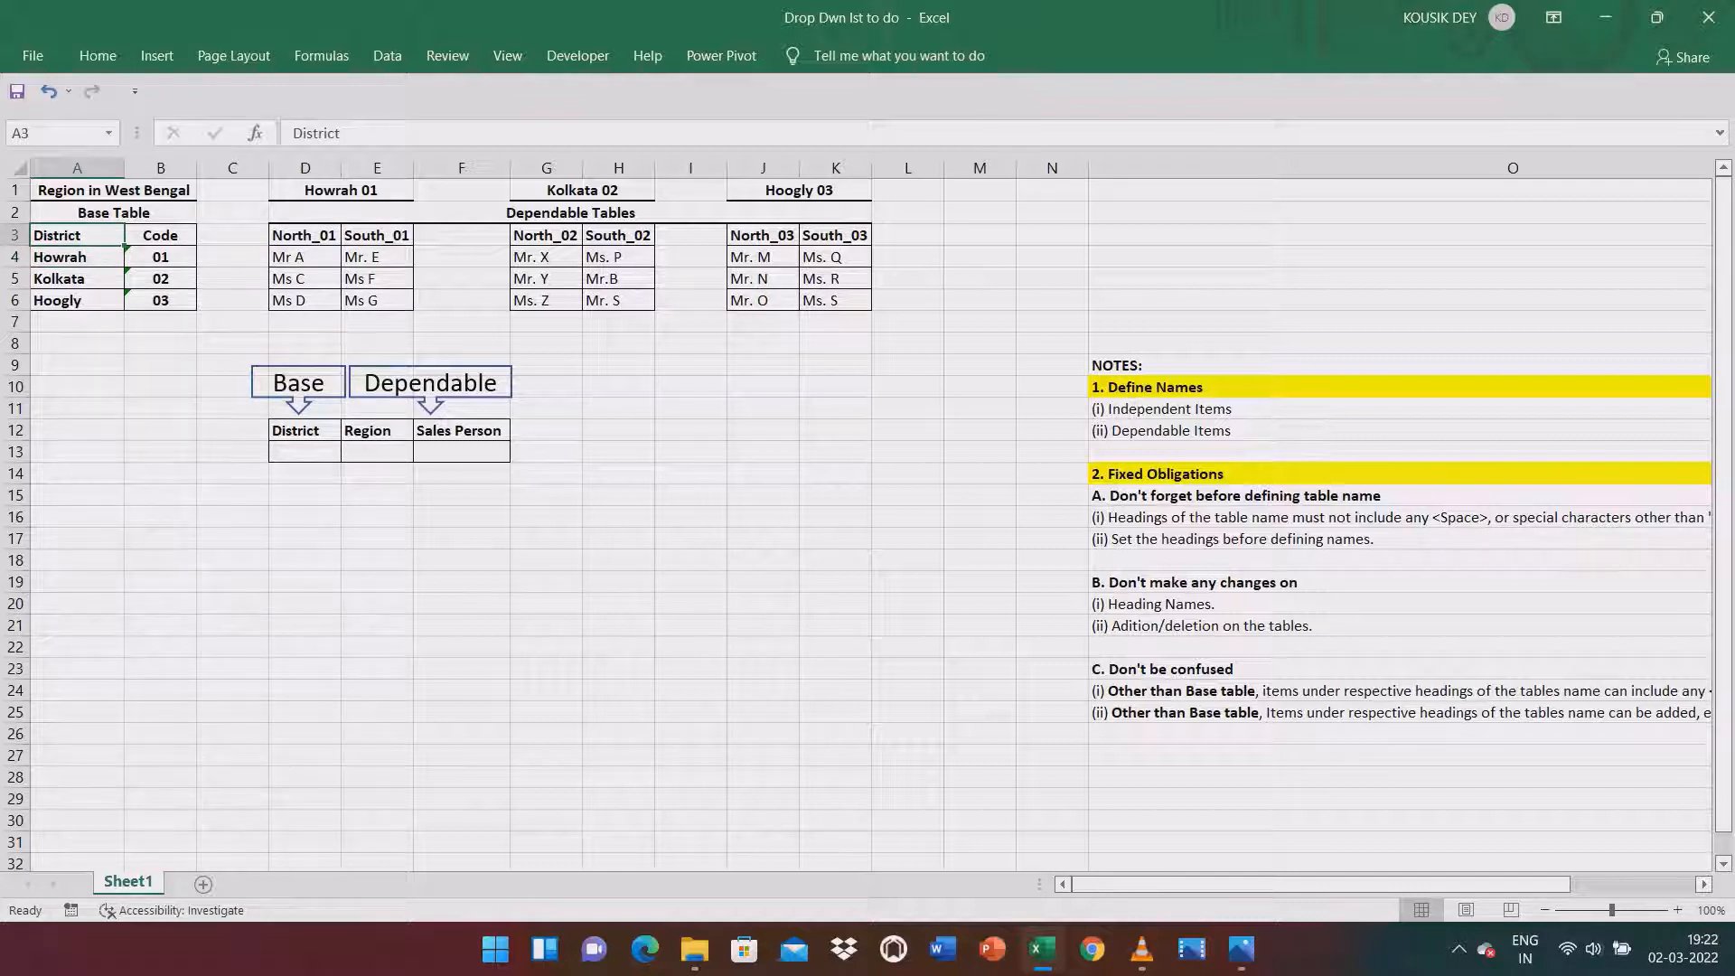
double_click(315, 132)
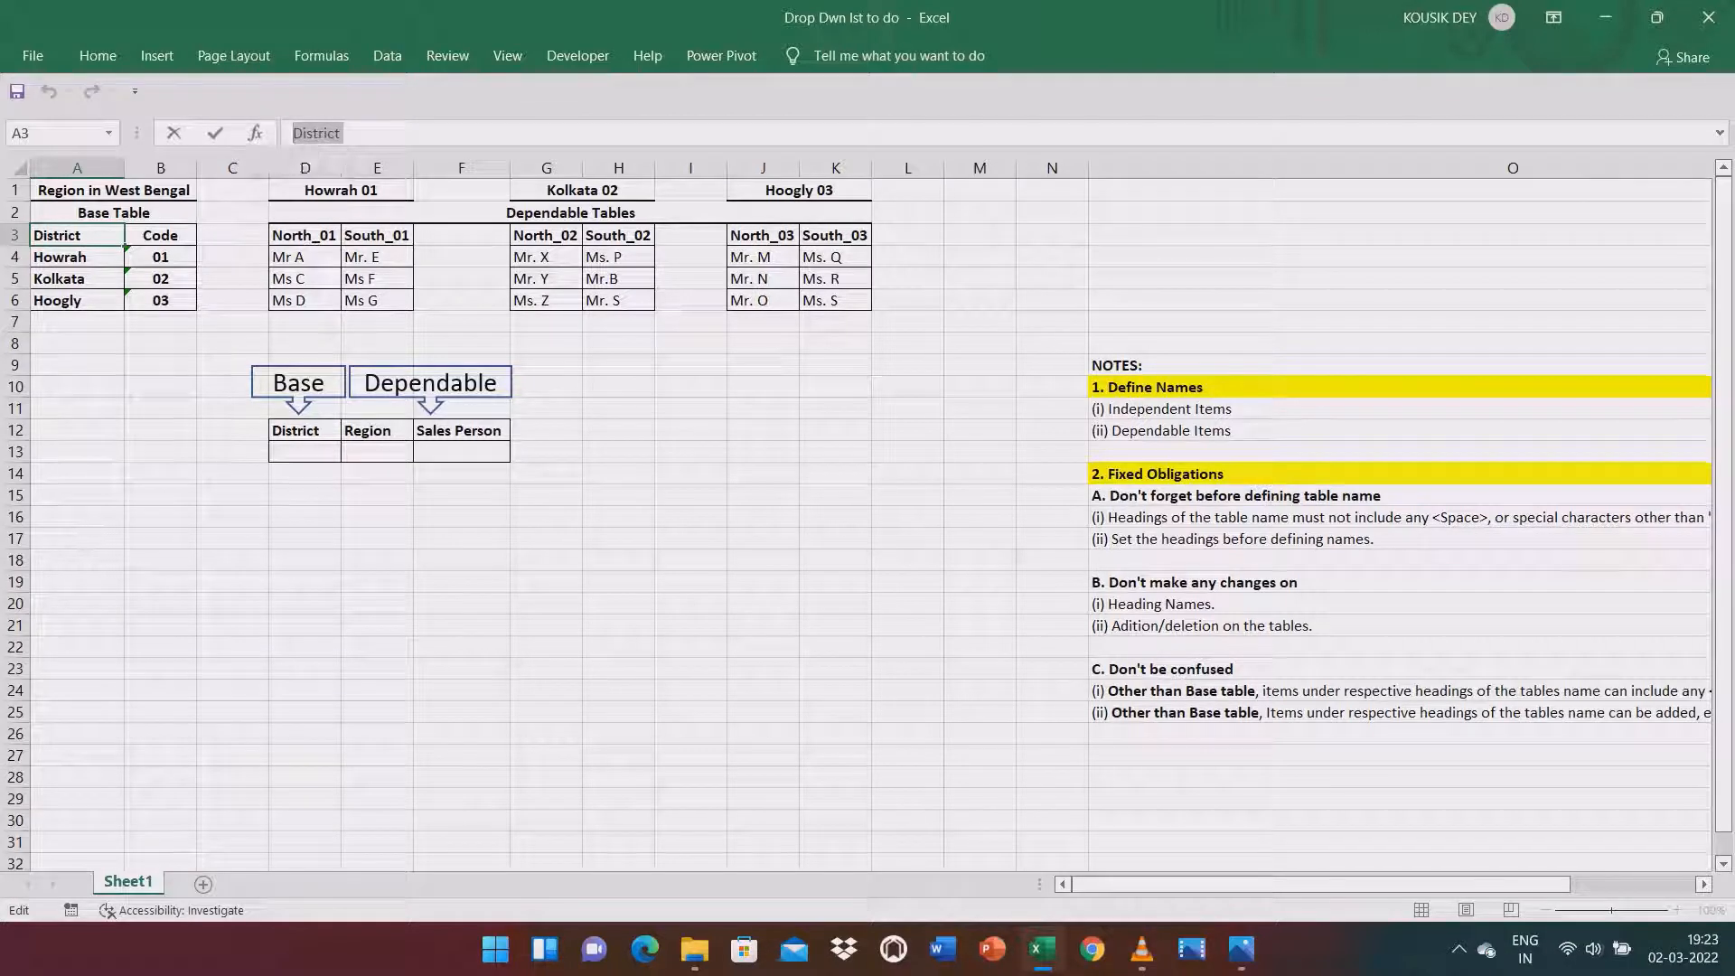
key("Return")
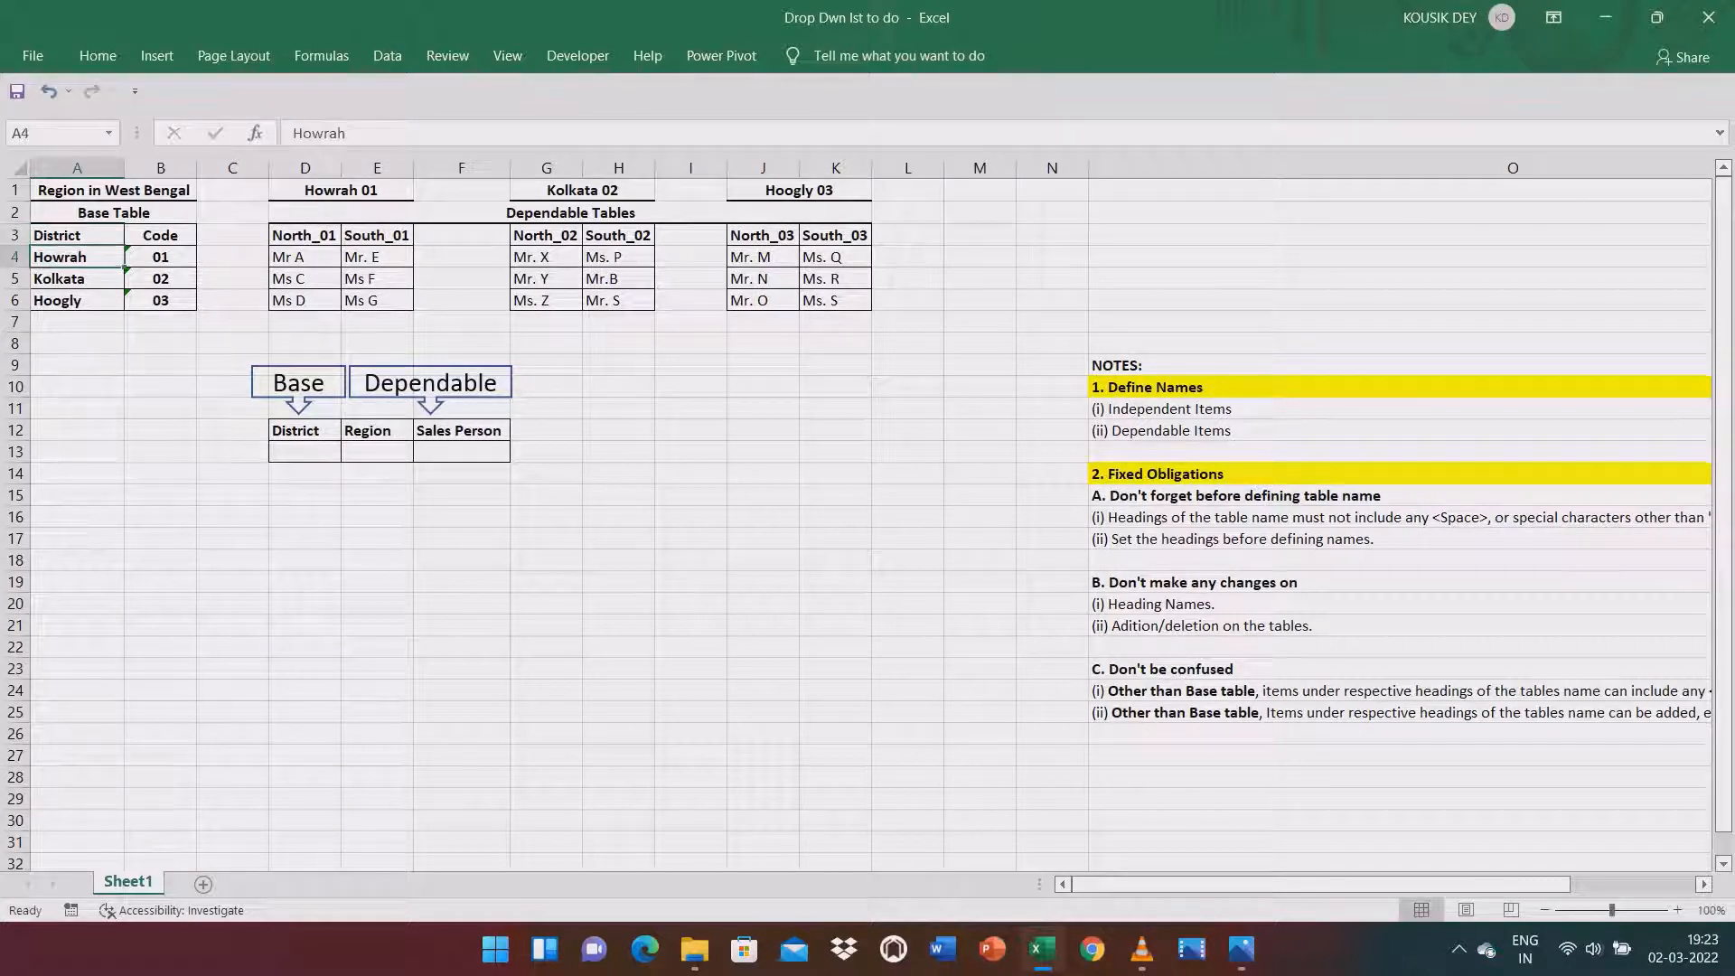
key("shift+Down")
key("shift+Down")
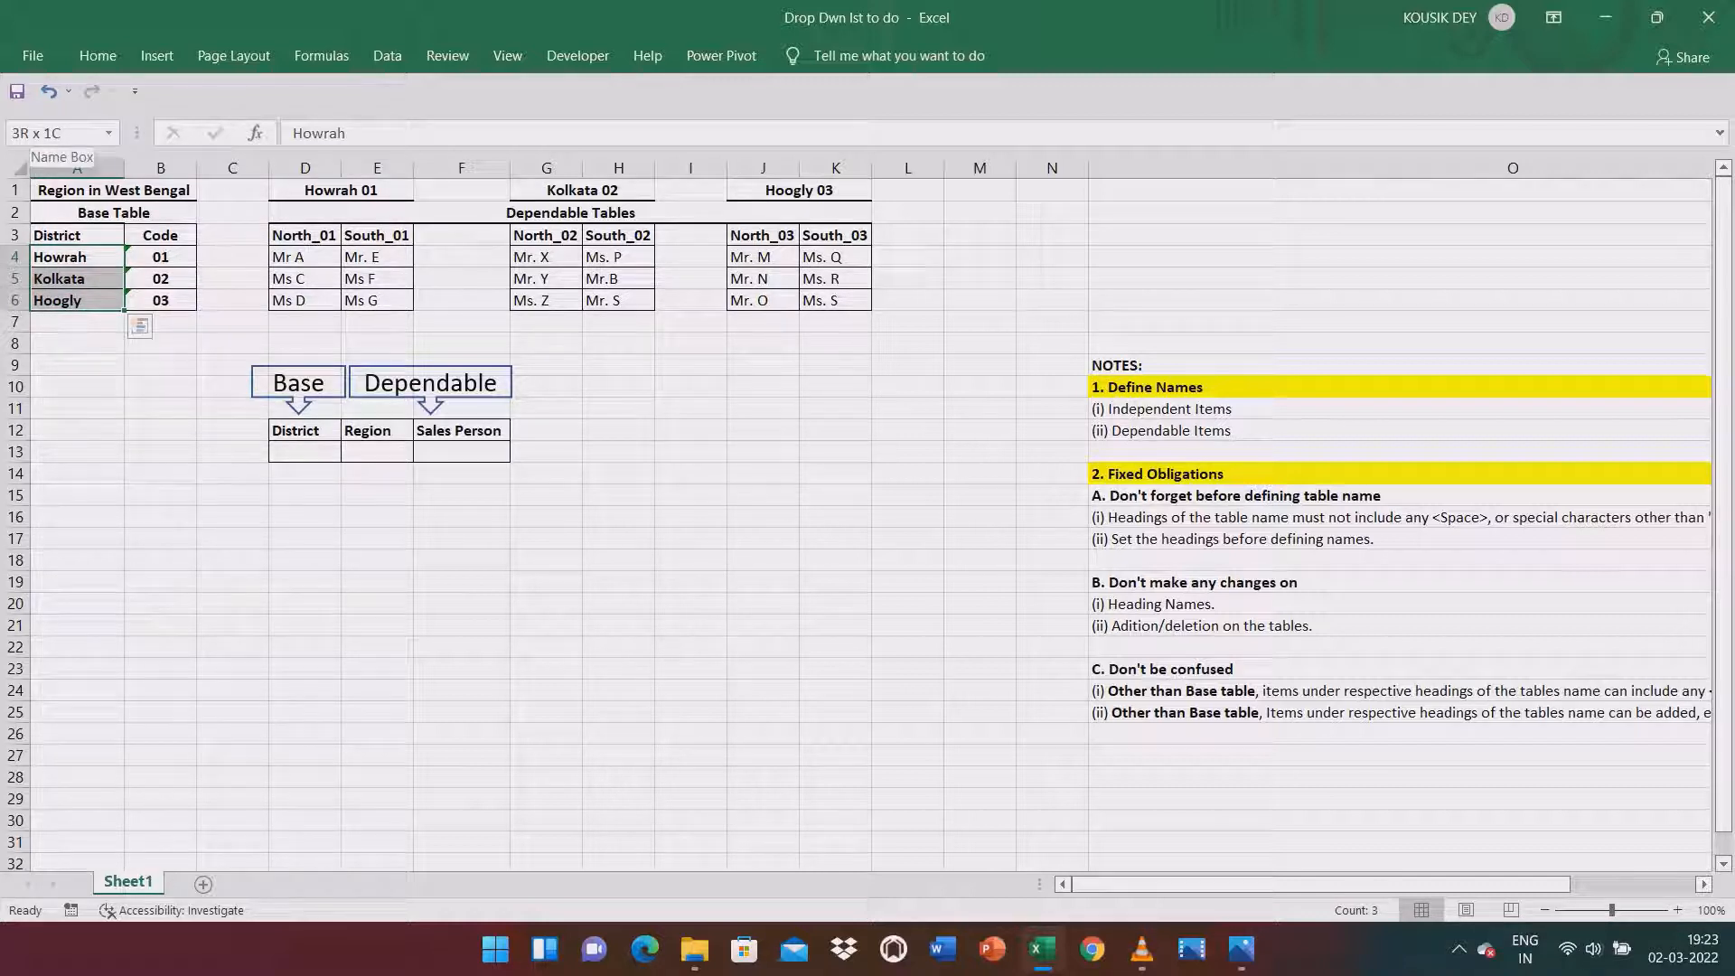
left_click(40, 134)
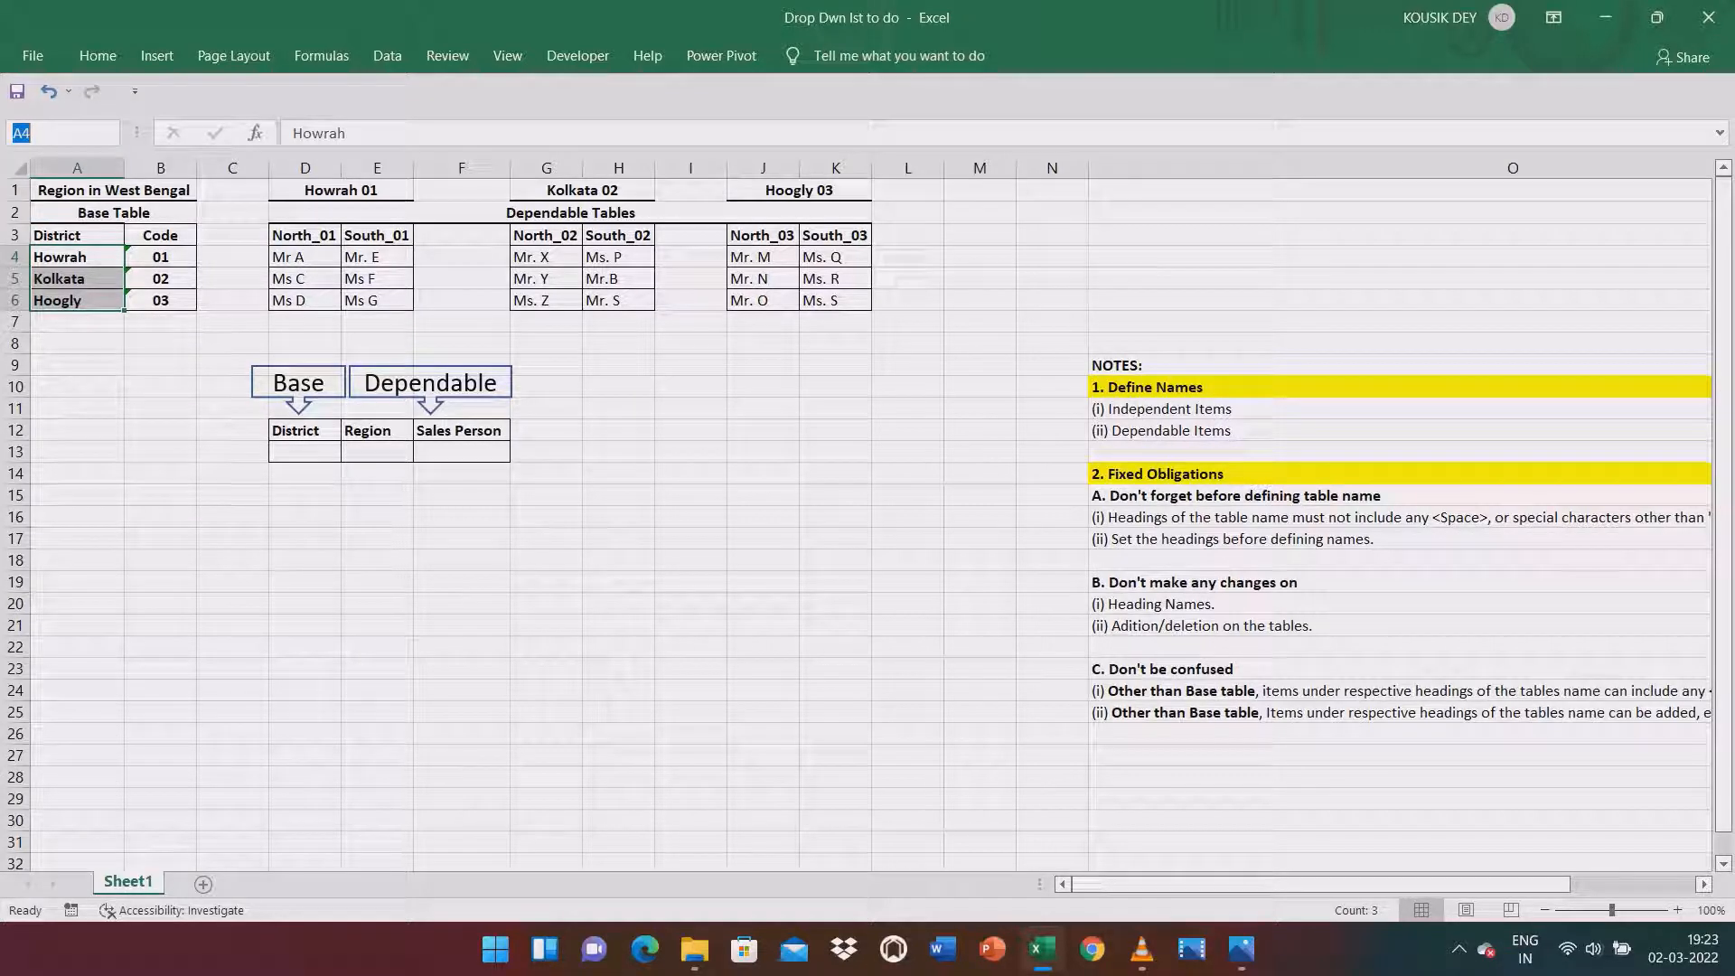
type("District")
key("Return")
left_click(108, 133)
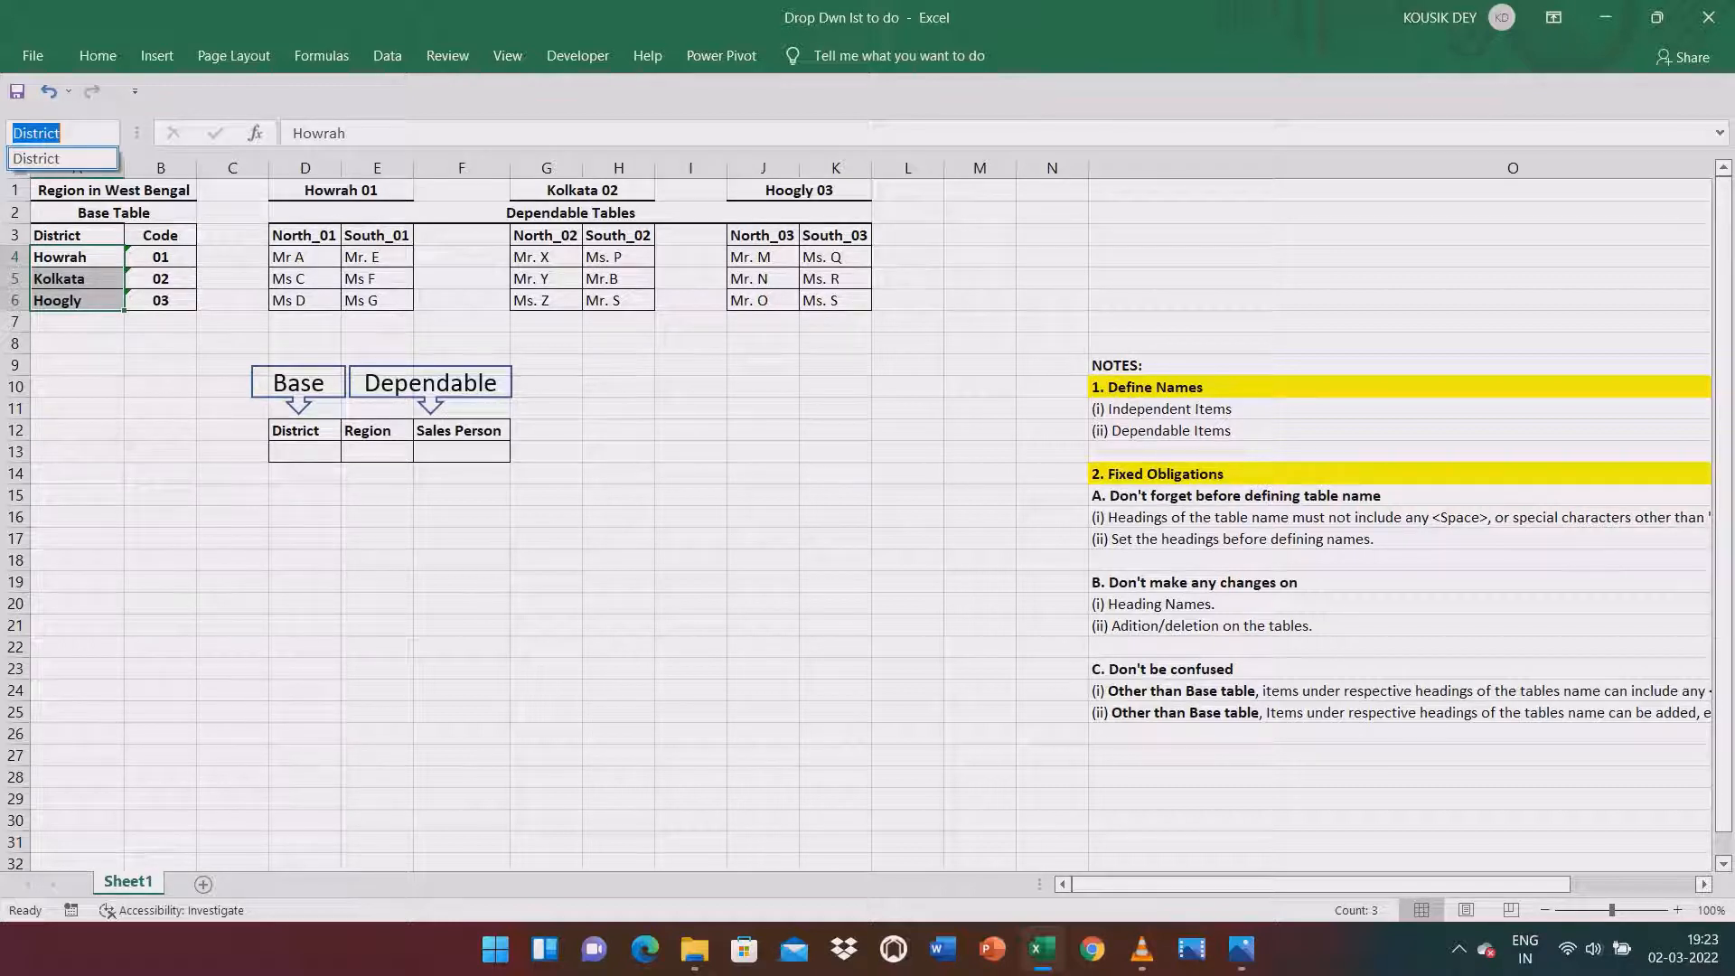
left_click(116, 158)
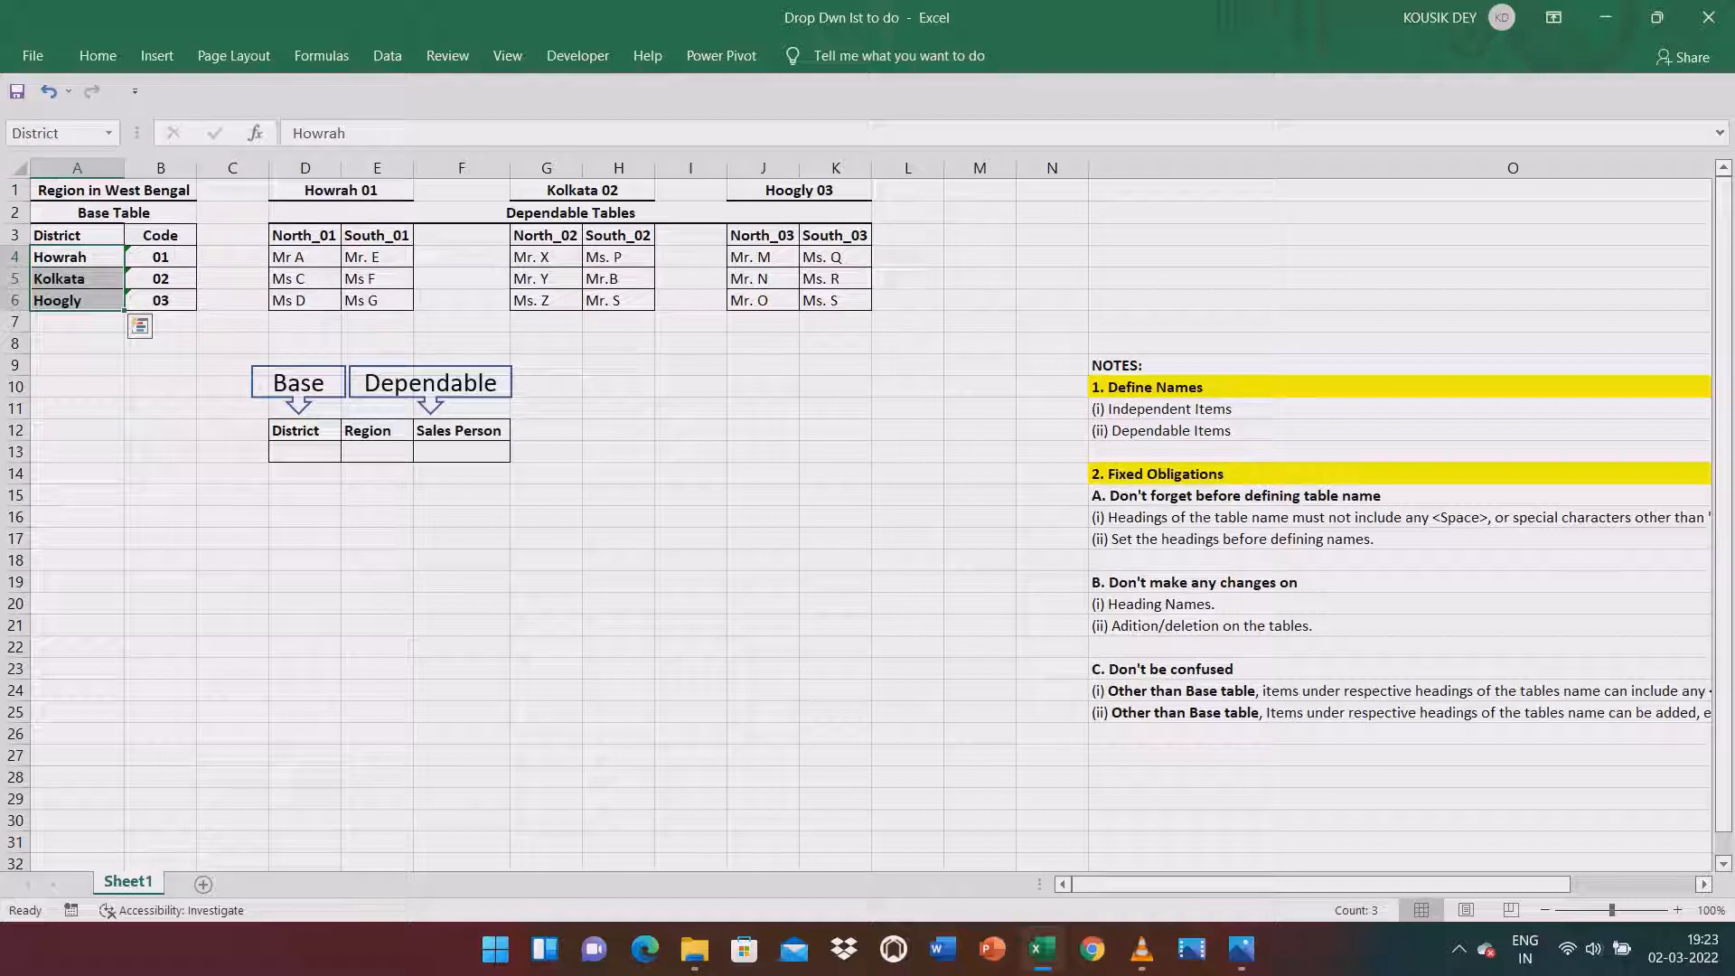
Compare the District and Region entry cells D13 and E13 with the base table and the North_01 heading in D3.
left_click(161, 301)
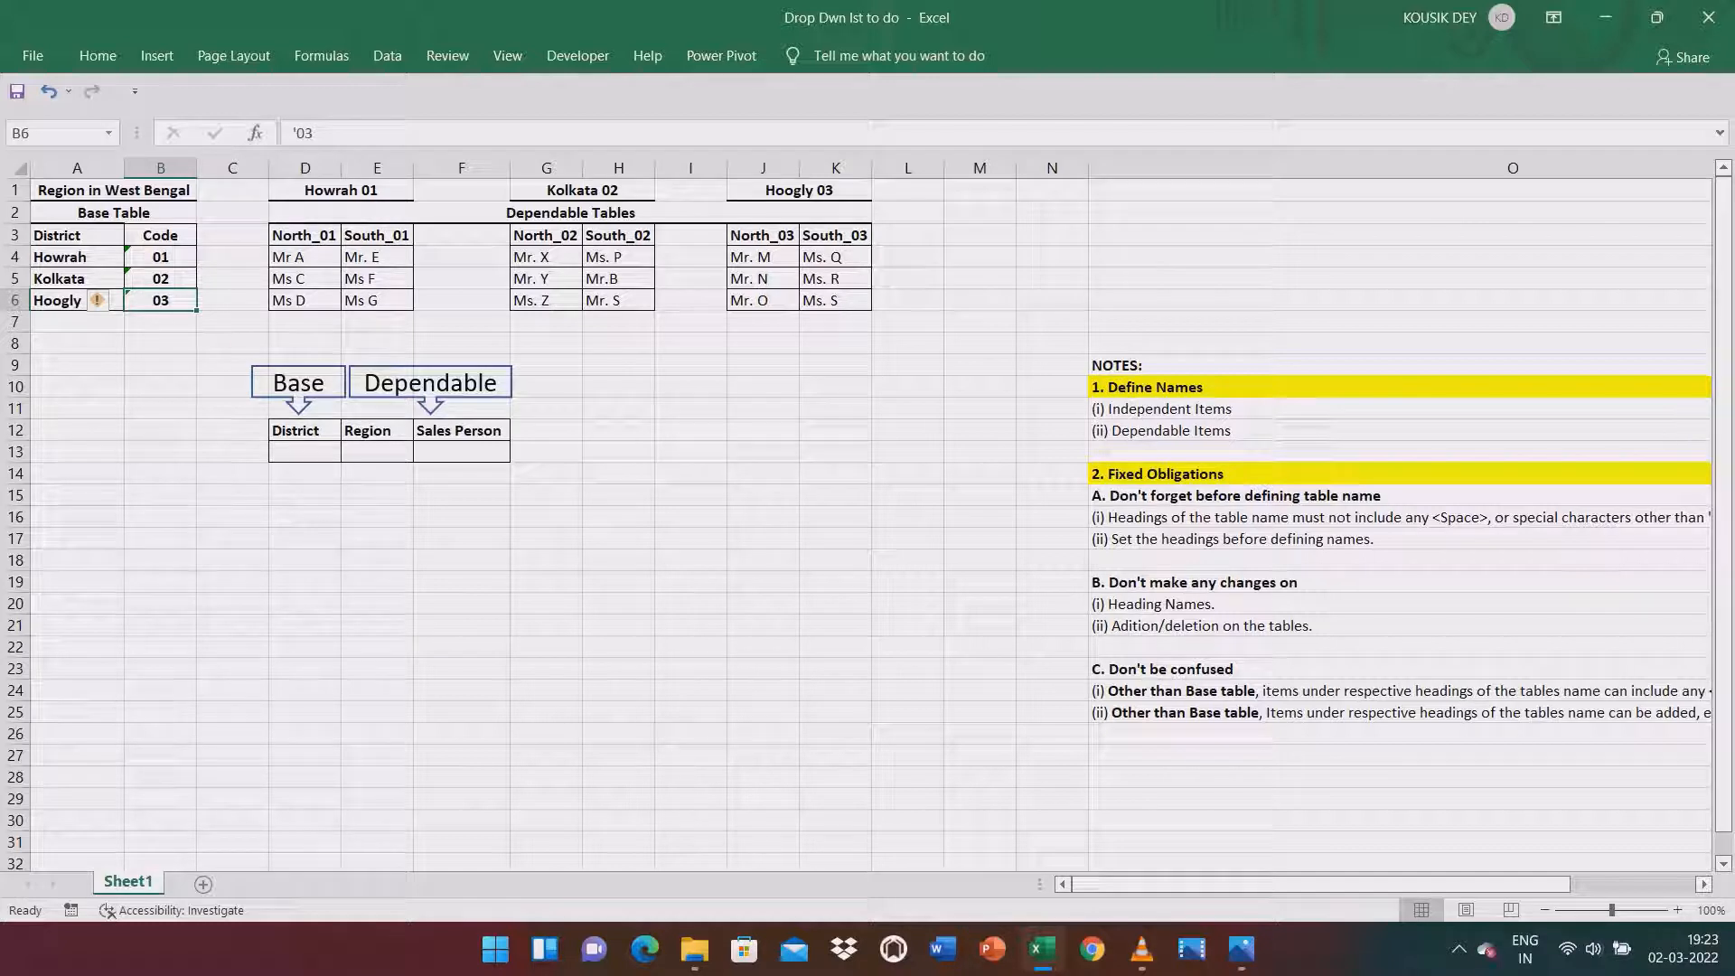
left_click(304, 452)
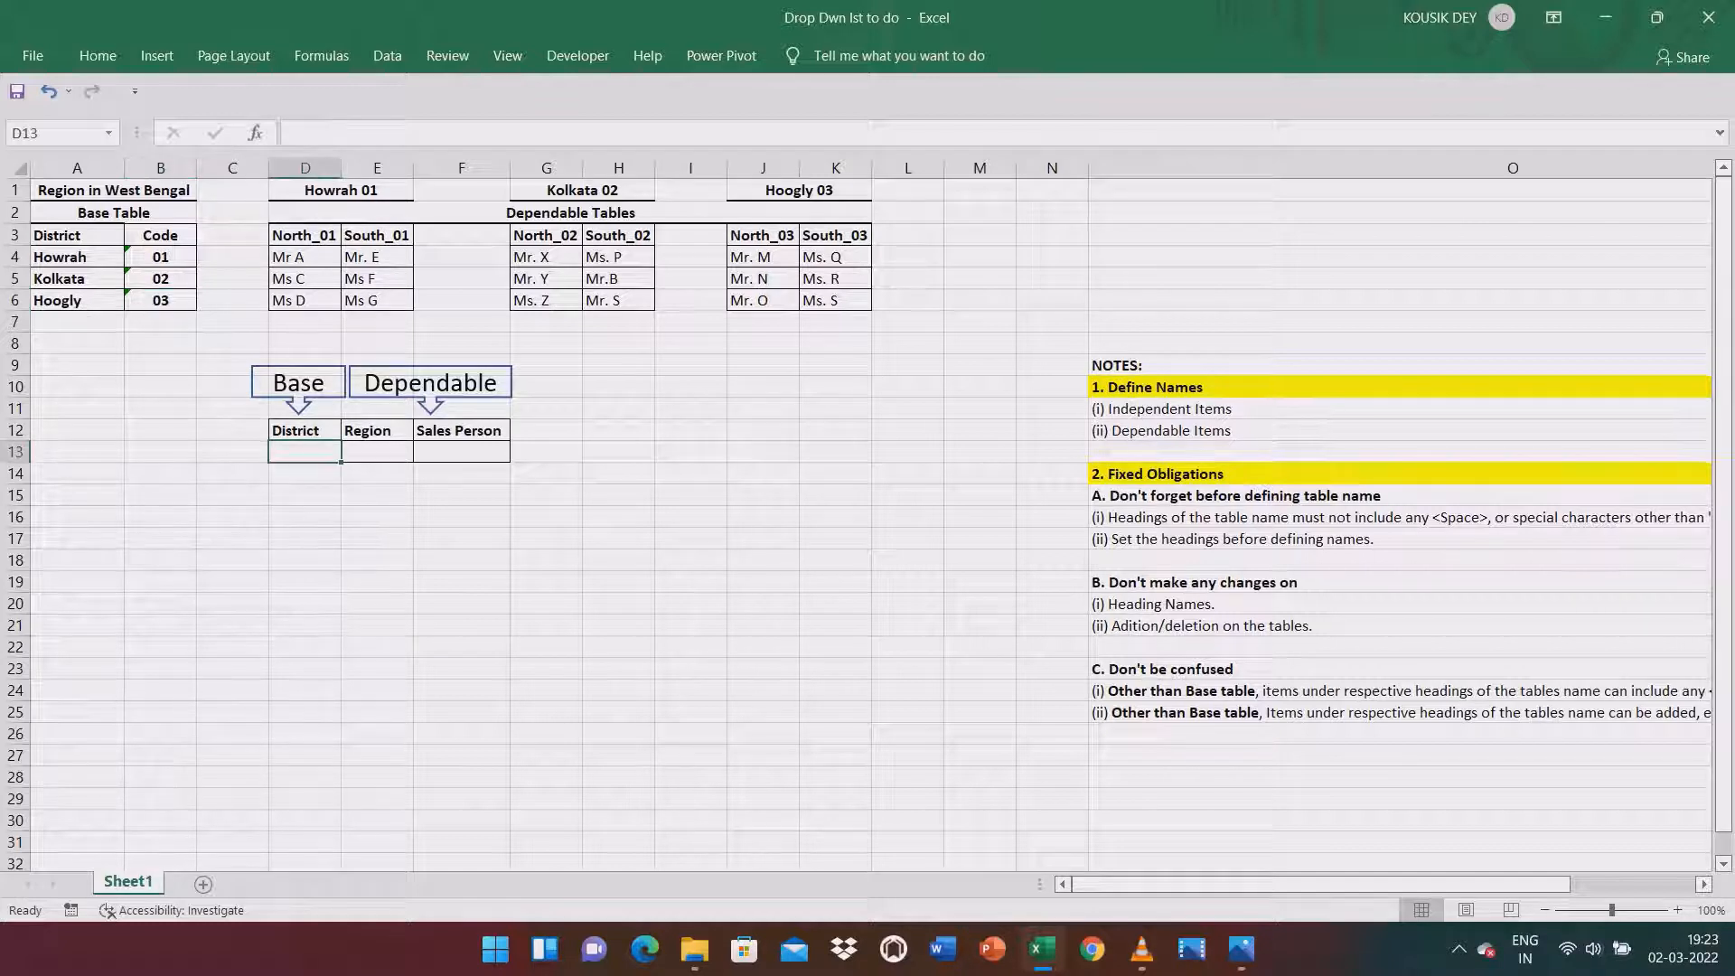
left_click(377, 452)
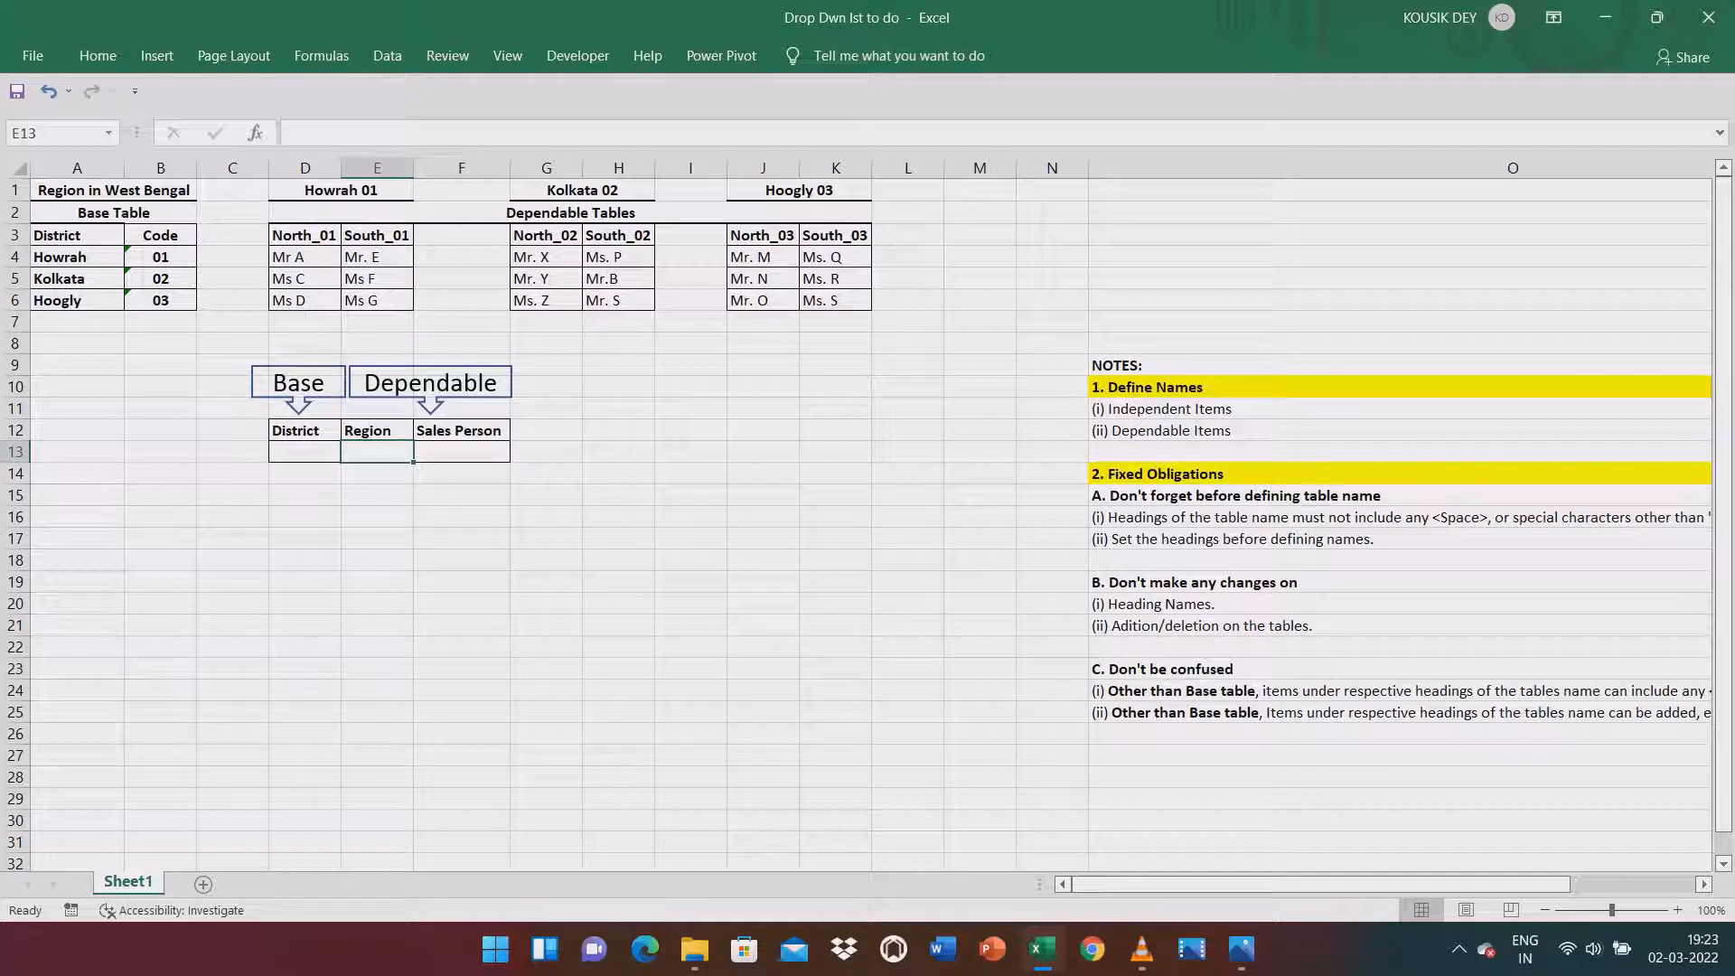
left_click(339, 242)
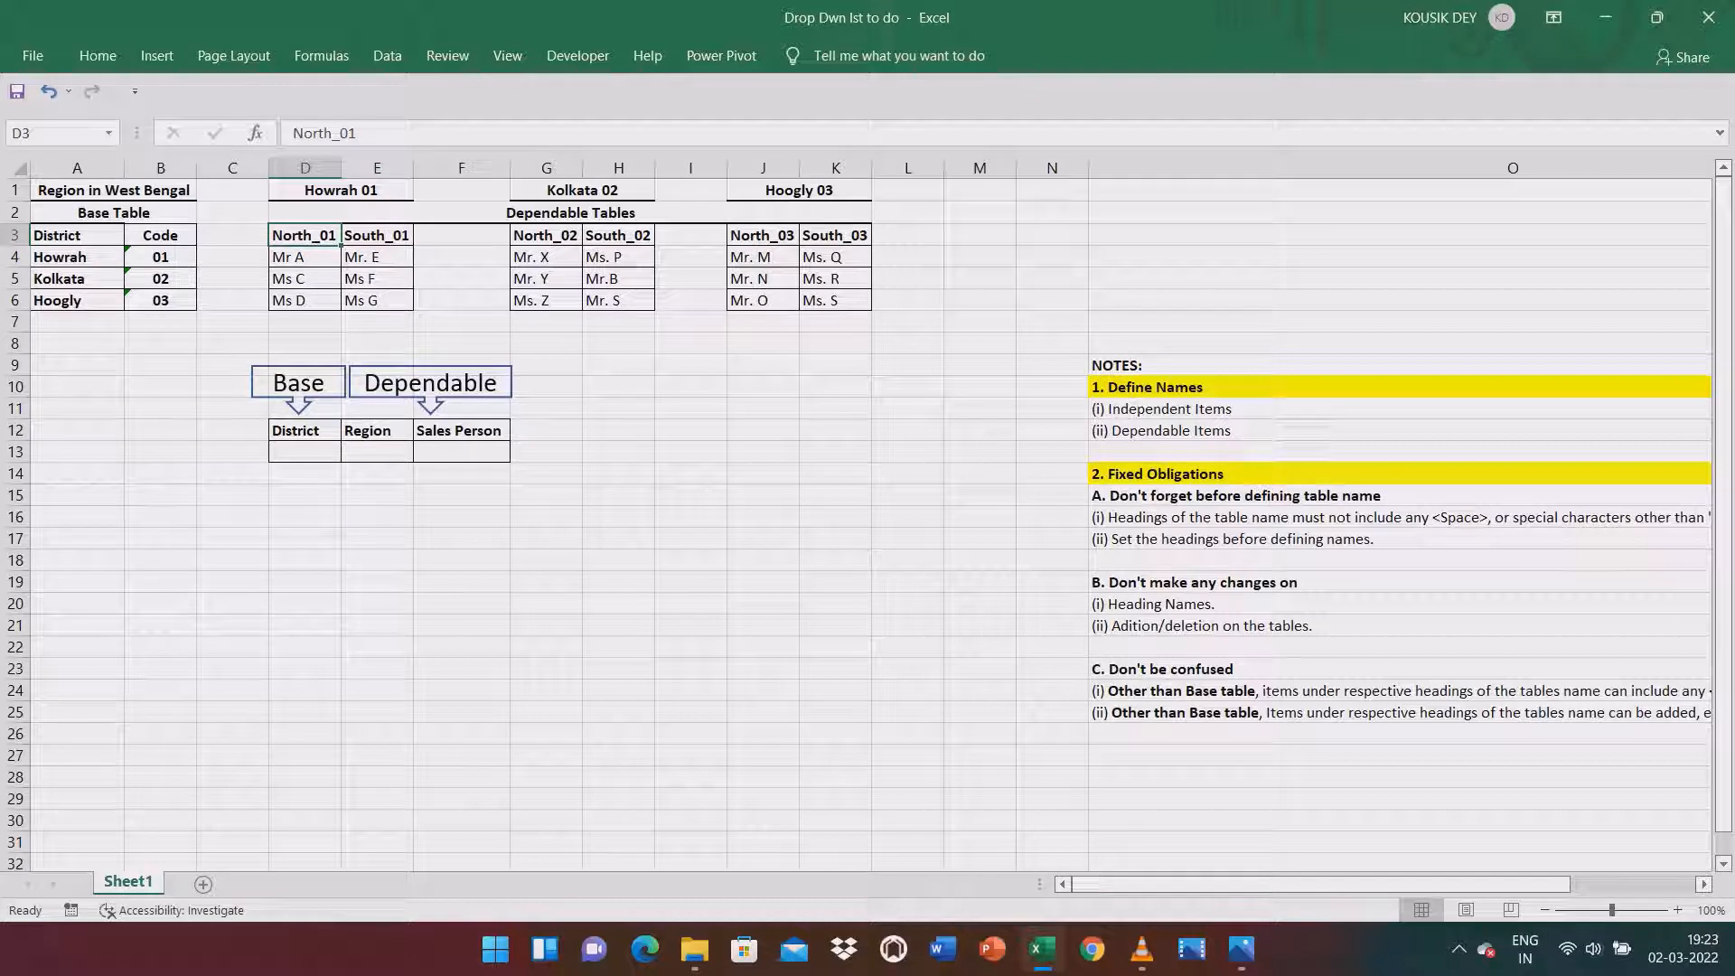
Define the name Howrah, as spelled in A4, for the North_01 and South_01 headings in D3:E3.
left_click(77, 258)
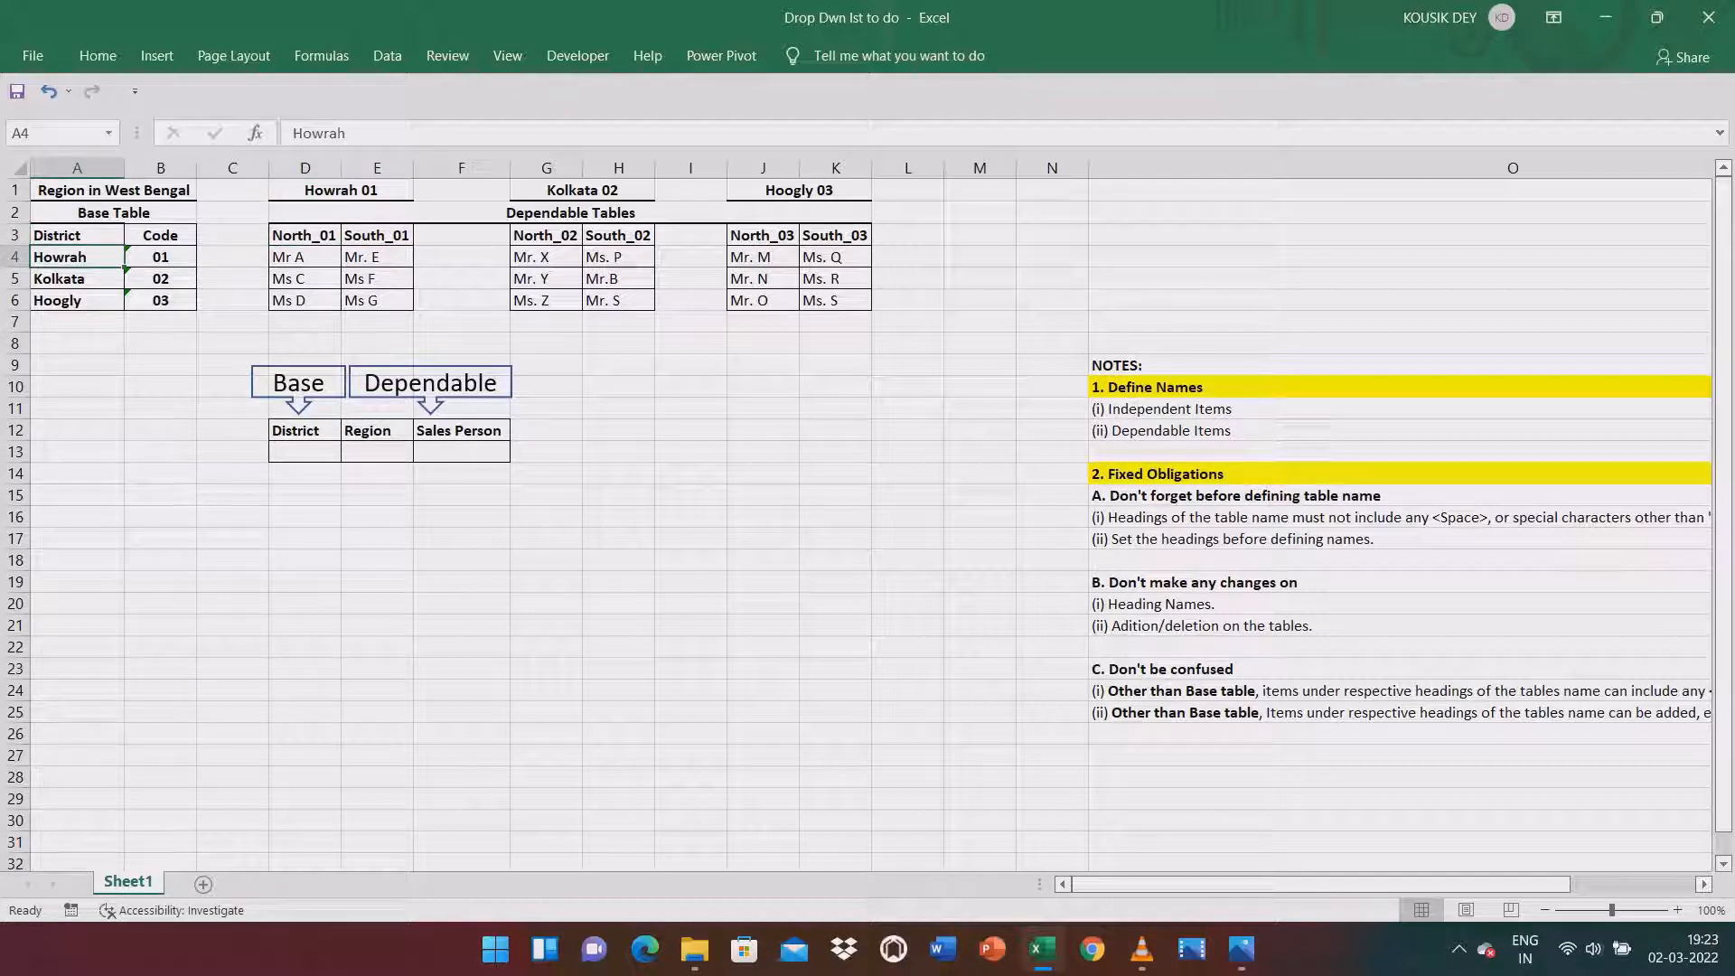
double_click(318, 133)
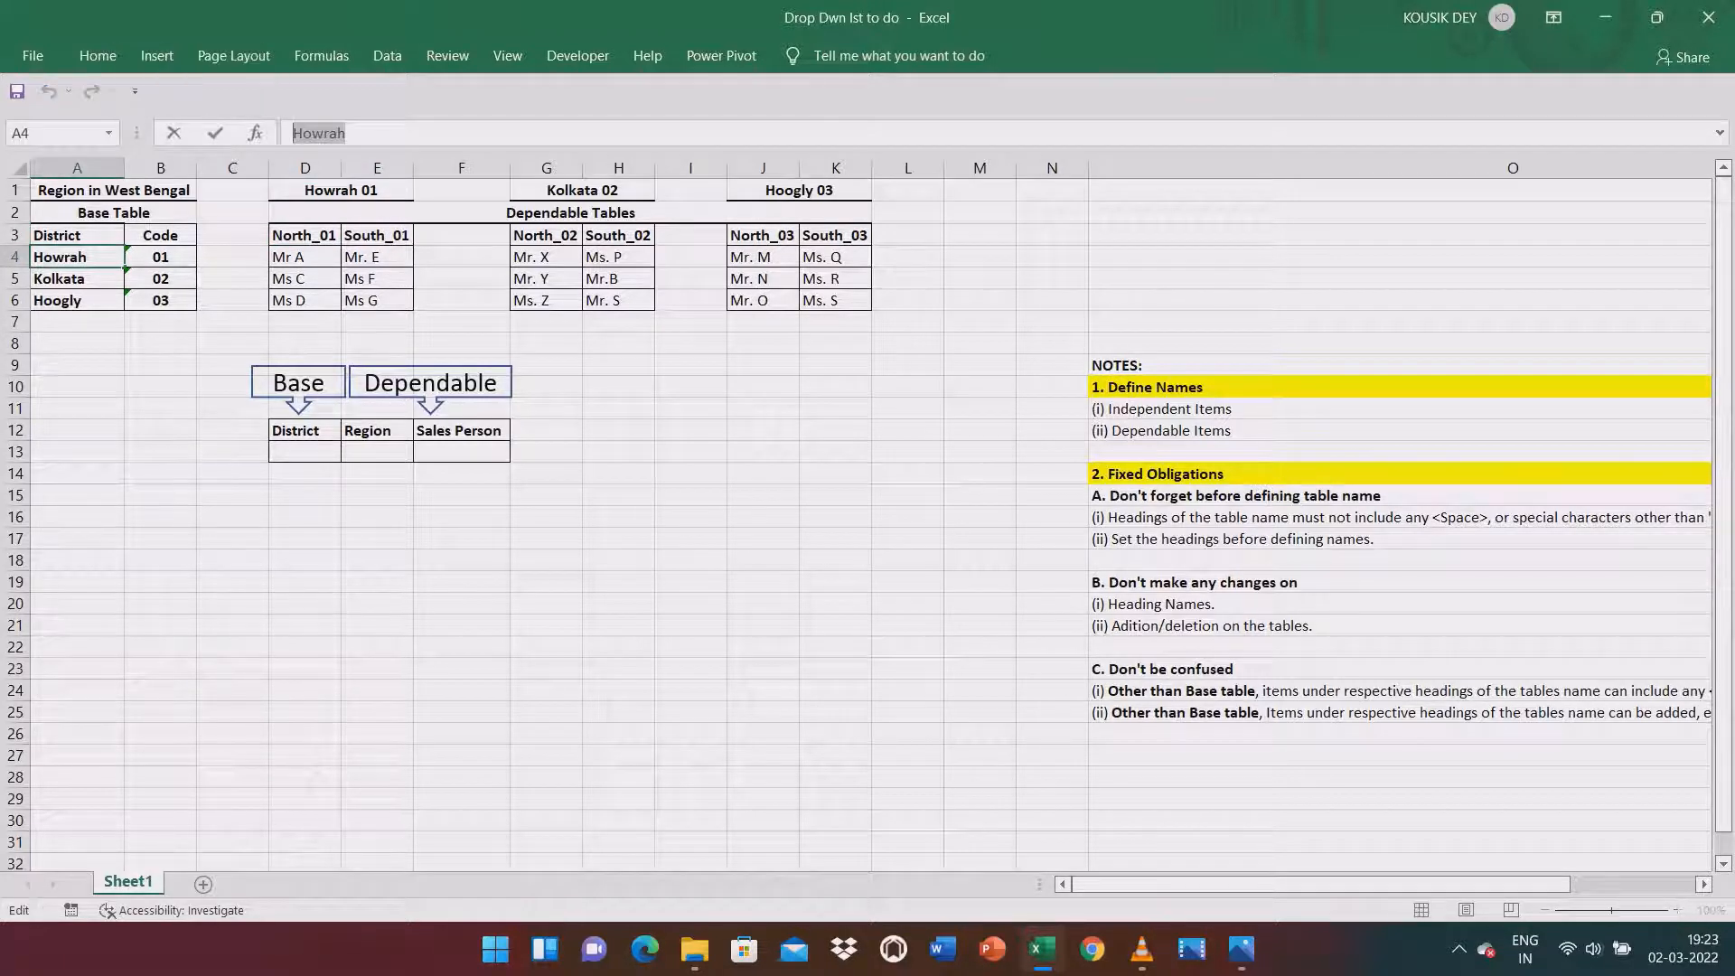
left_click(304, 257)
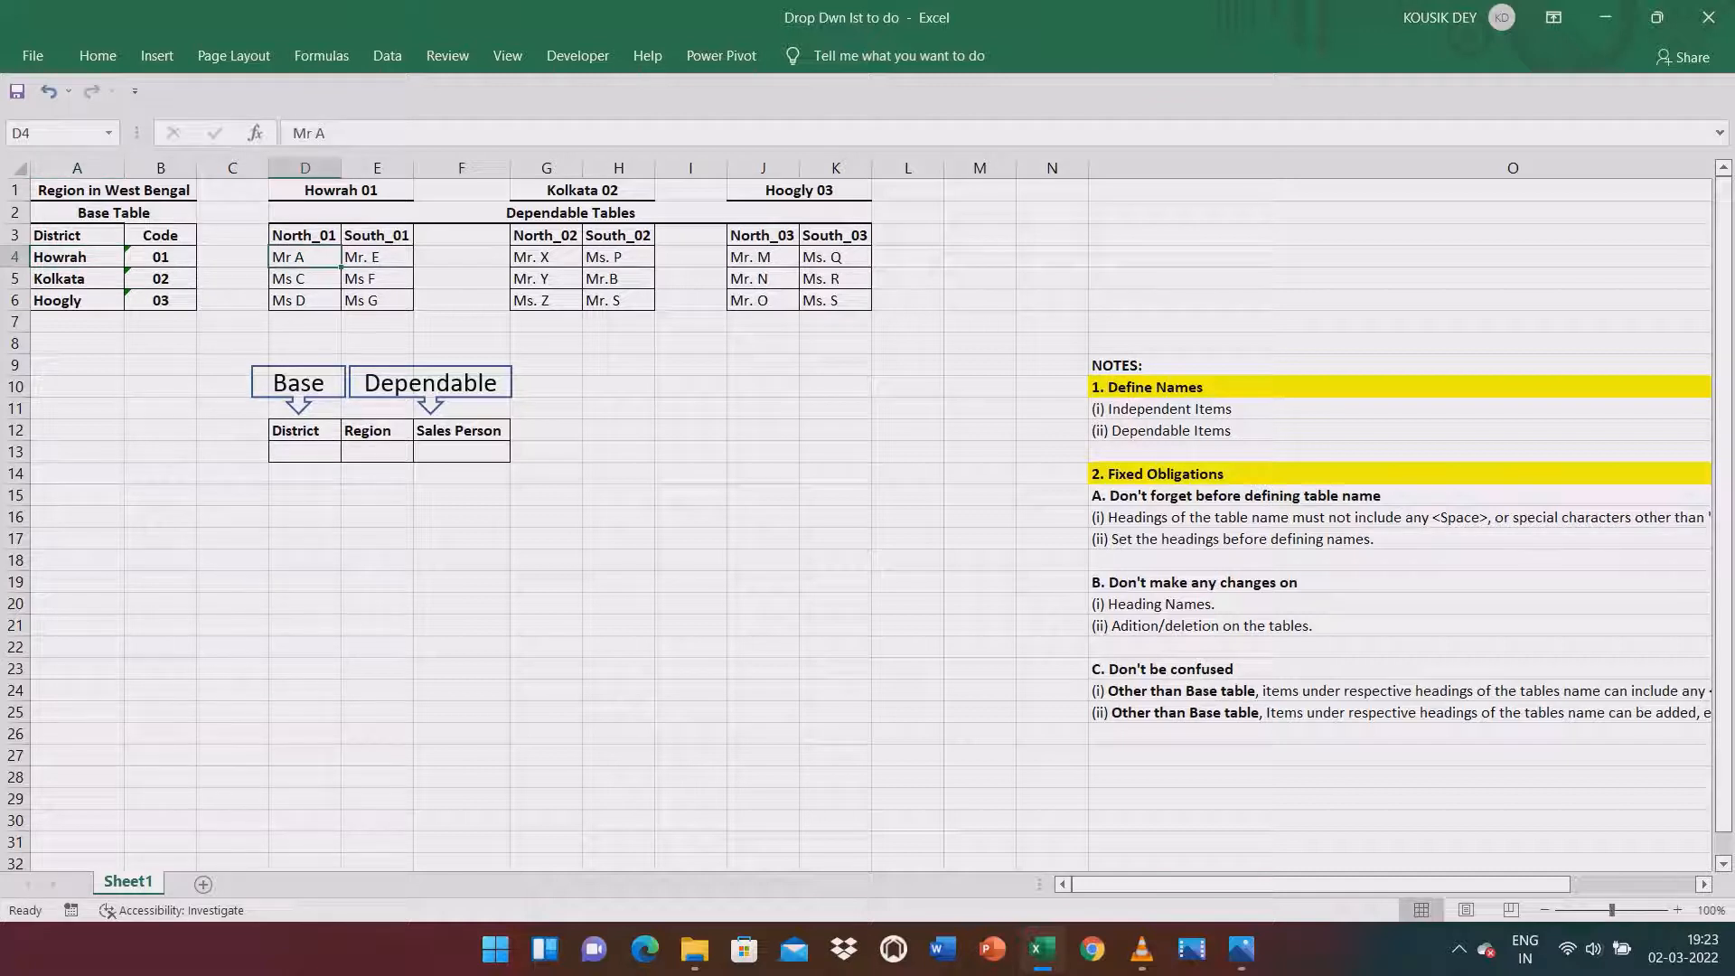
left_click_drag(304, 236, 377, 235)
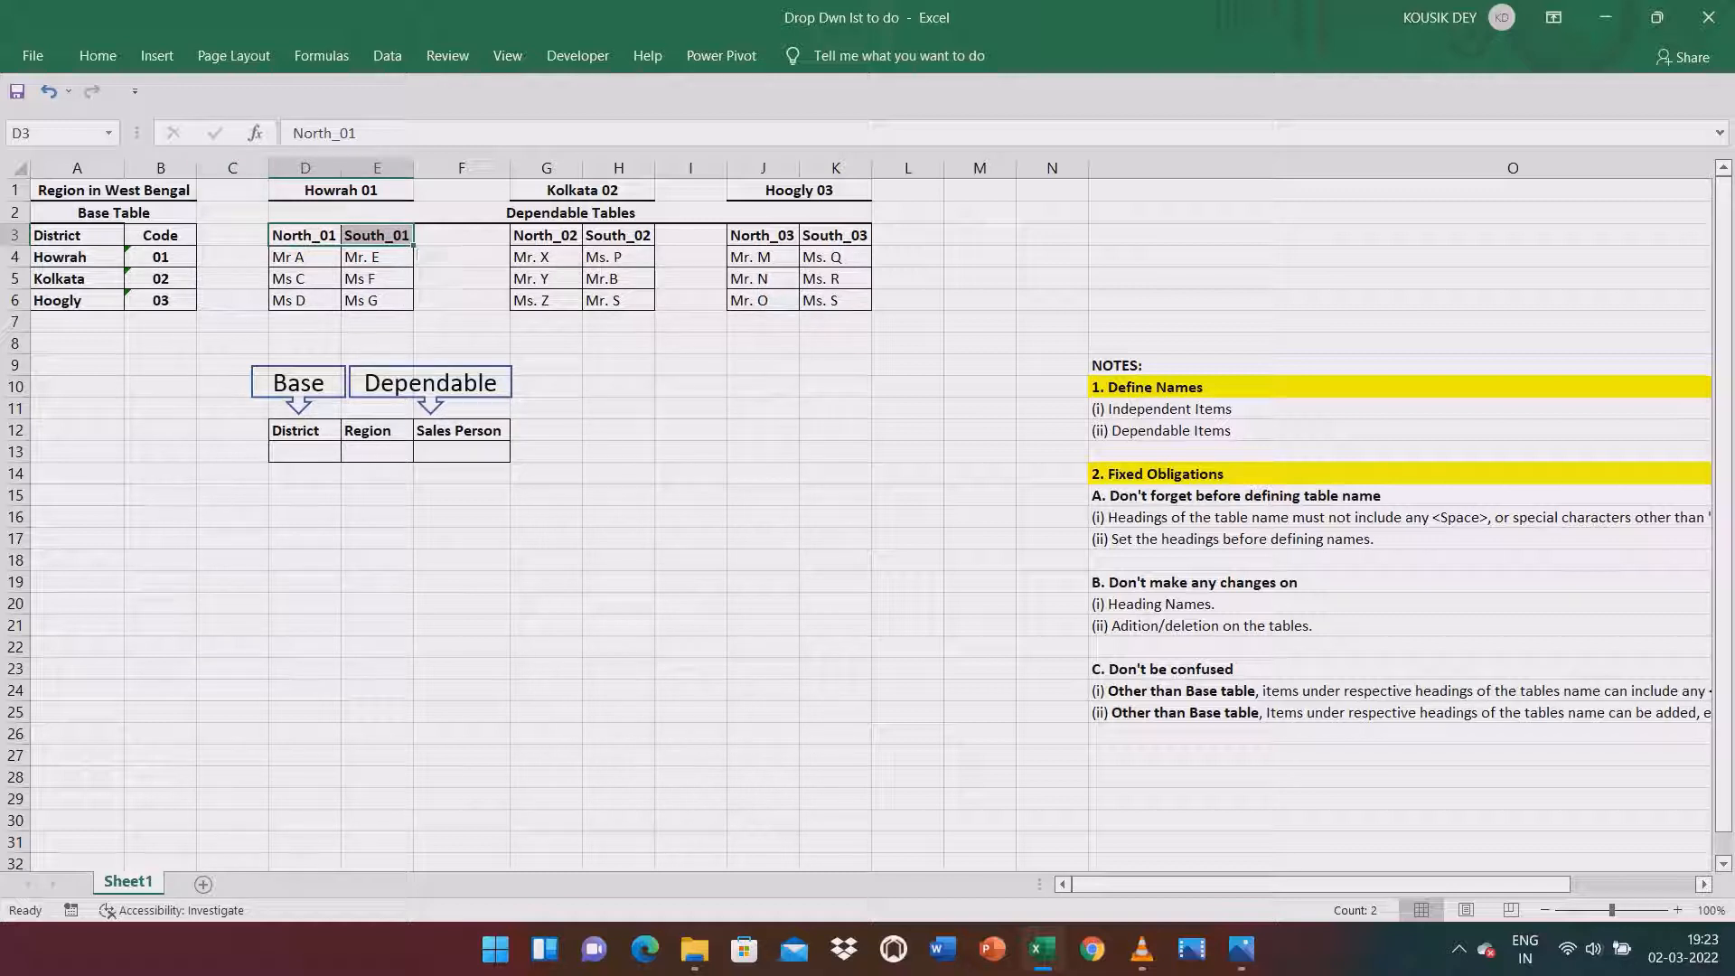
double_click(305, 235)
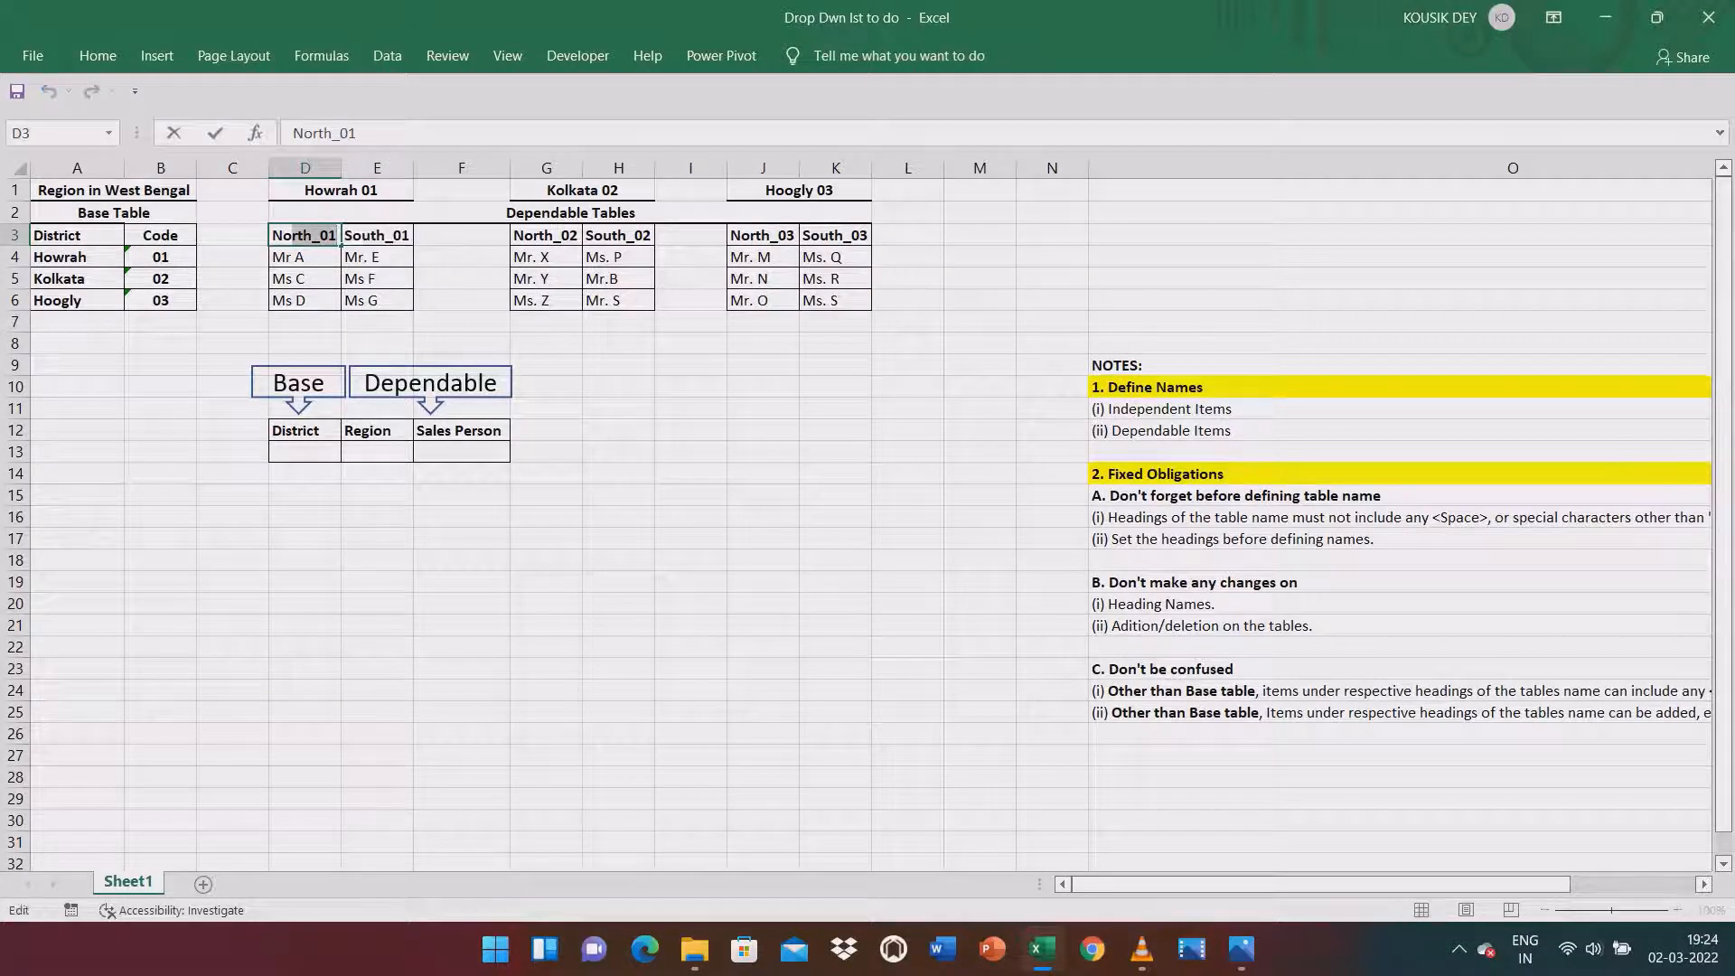
left_click_drag(377, 300, 377, 235)
left_click(306, 237)
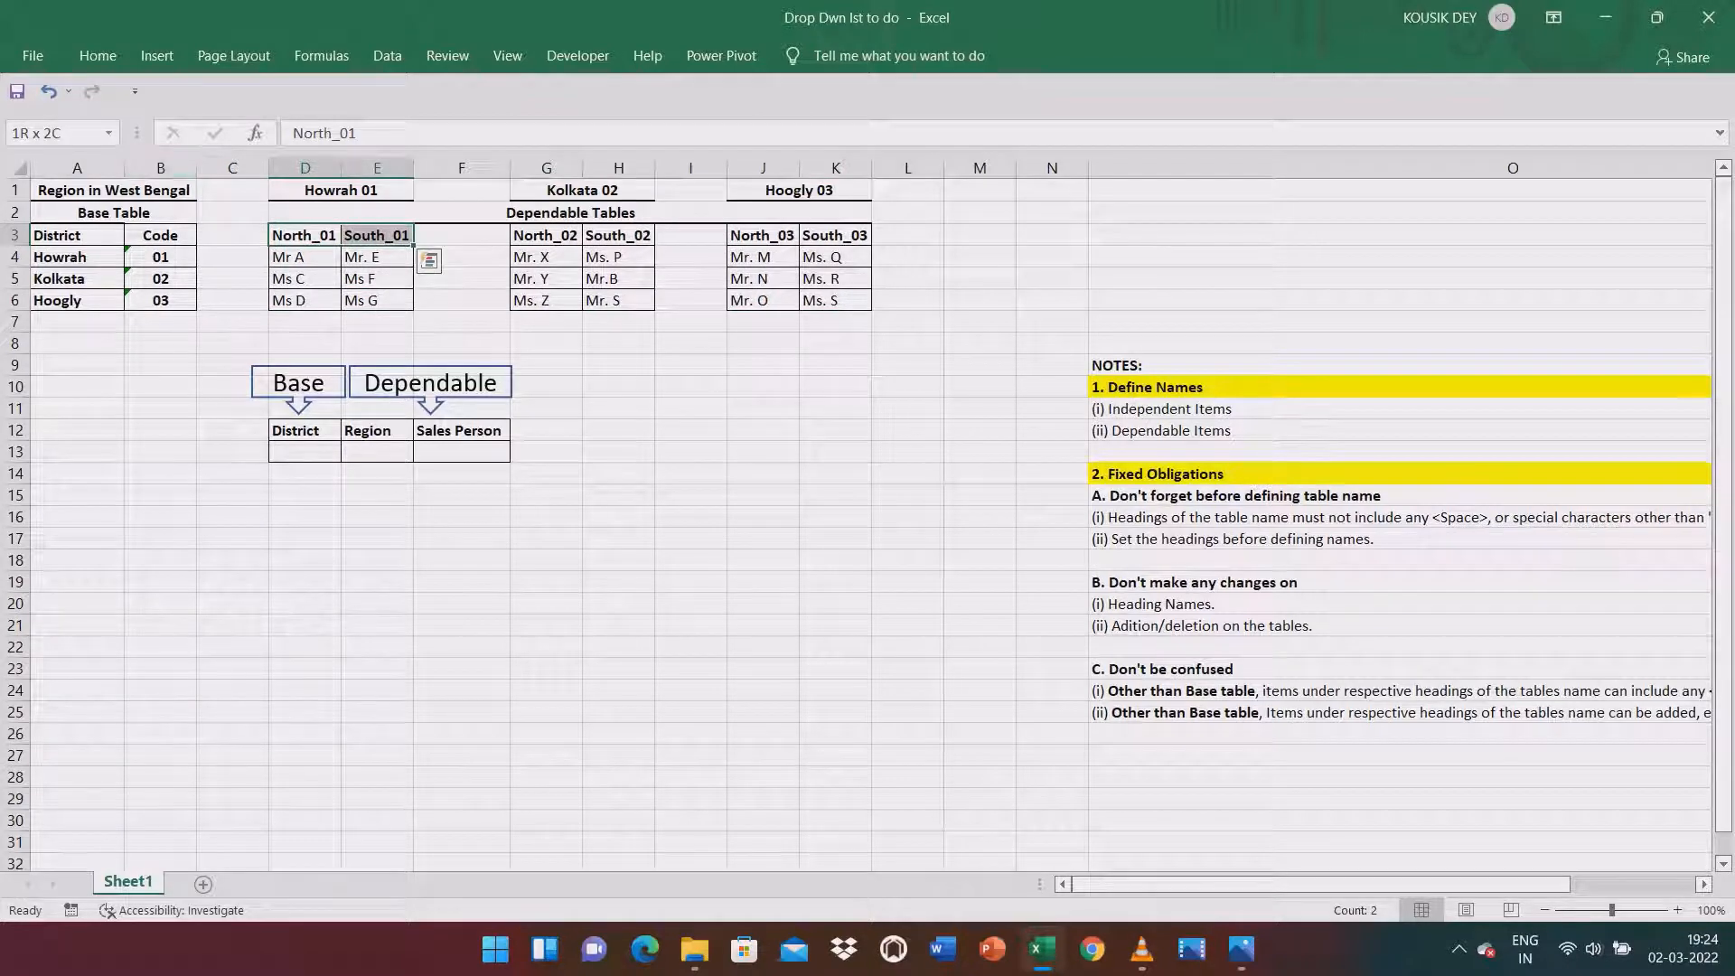
left_click(54, 133)
type("Howrah")
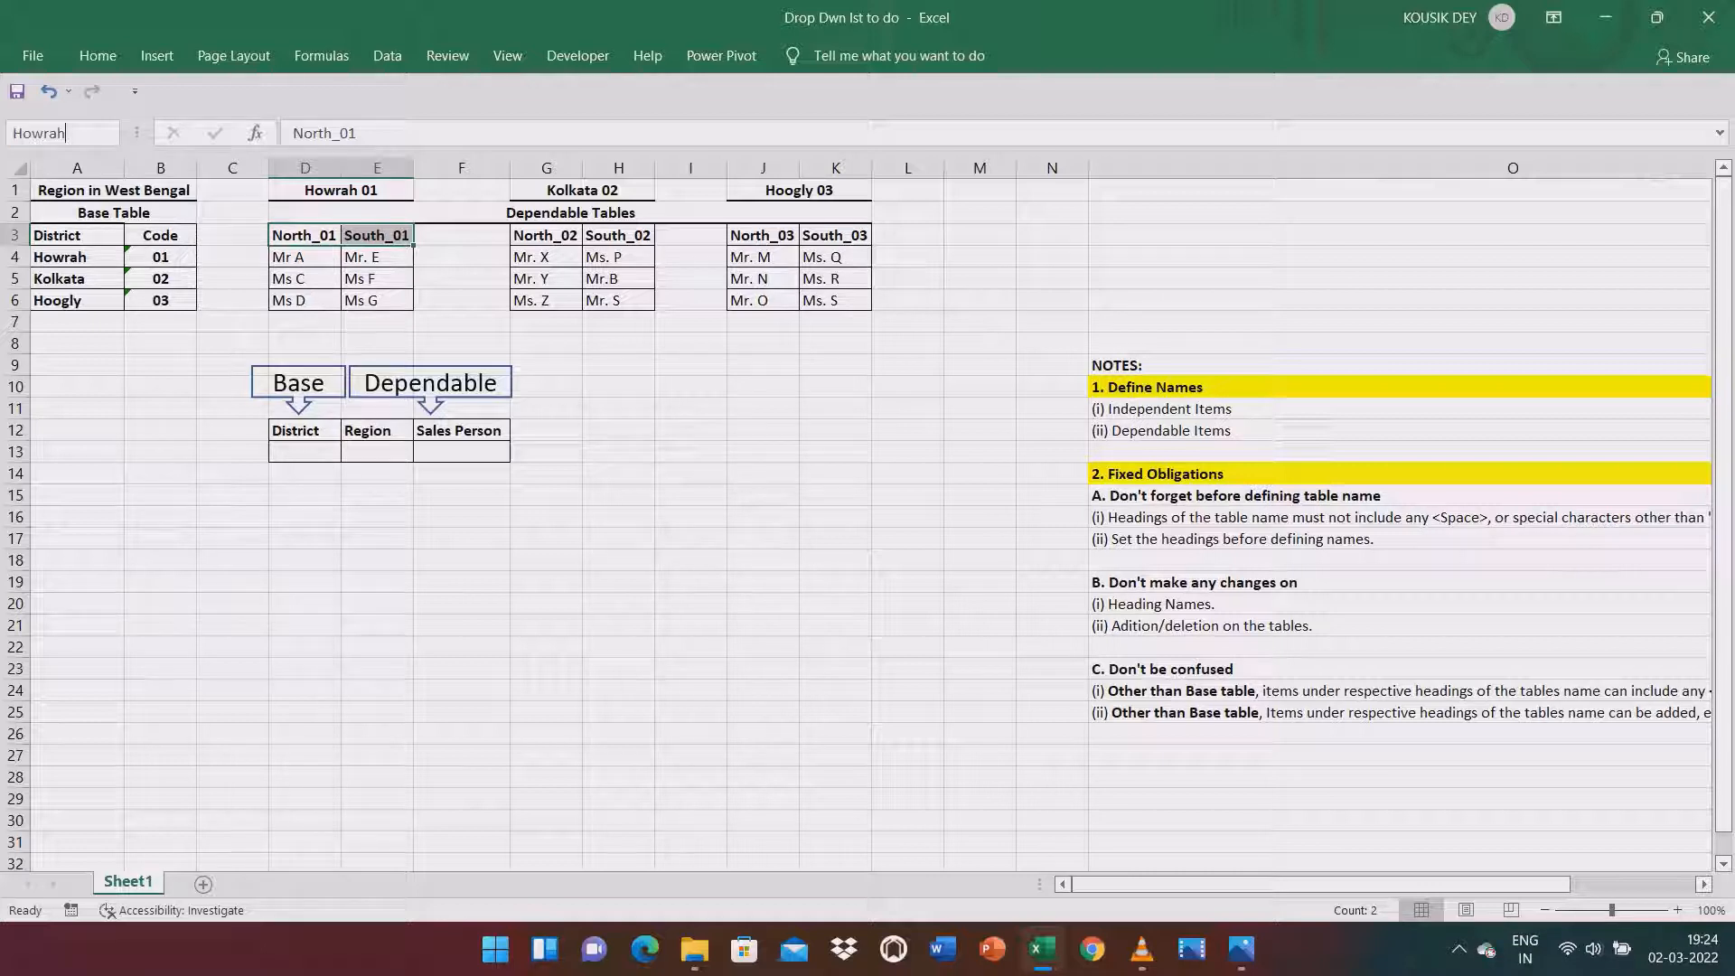
key("Return")
Define the name Kolkata, as spelled in A5, for the North_02 and South_02 headings in G3:H3.
left_click(77, 258)
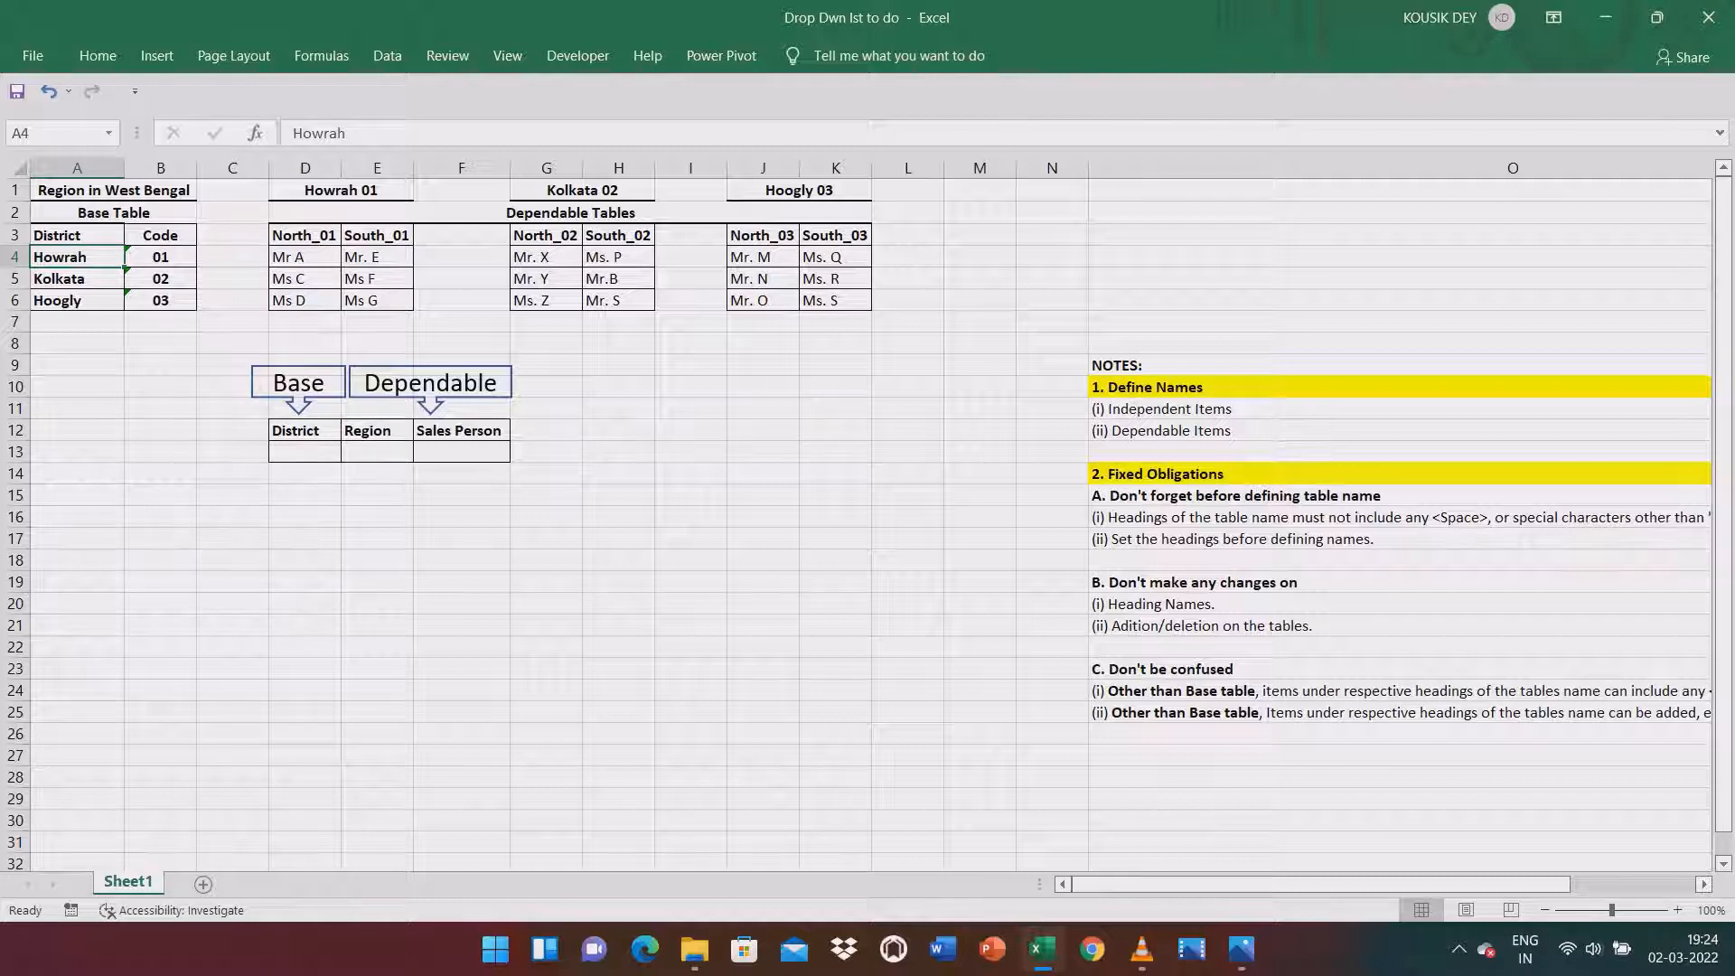
left_click(546, 236)
left_click(77, 279)
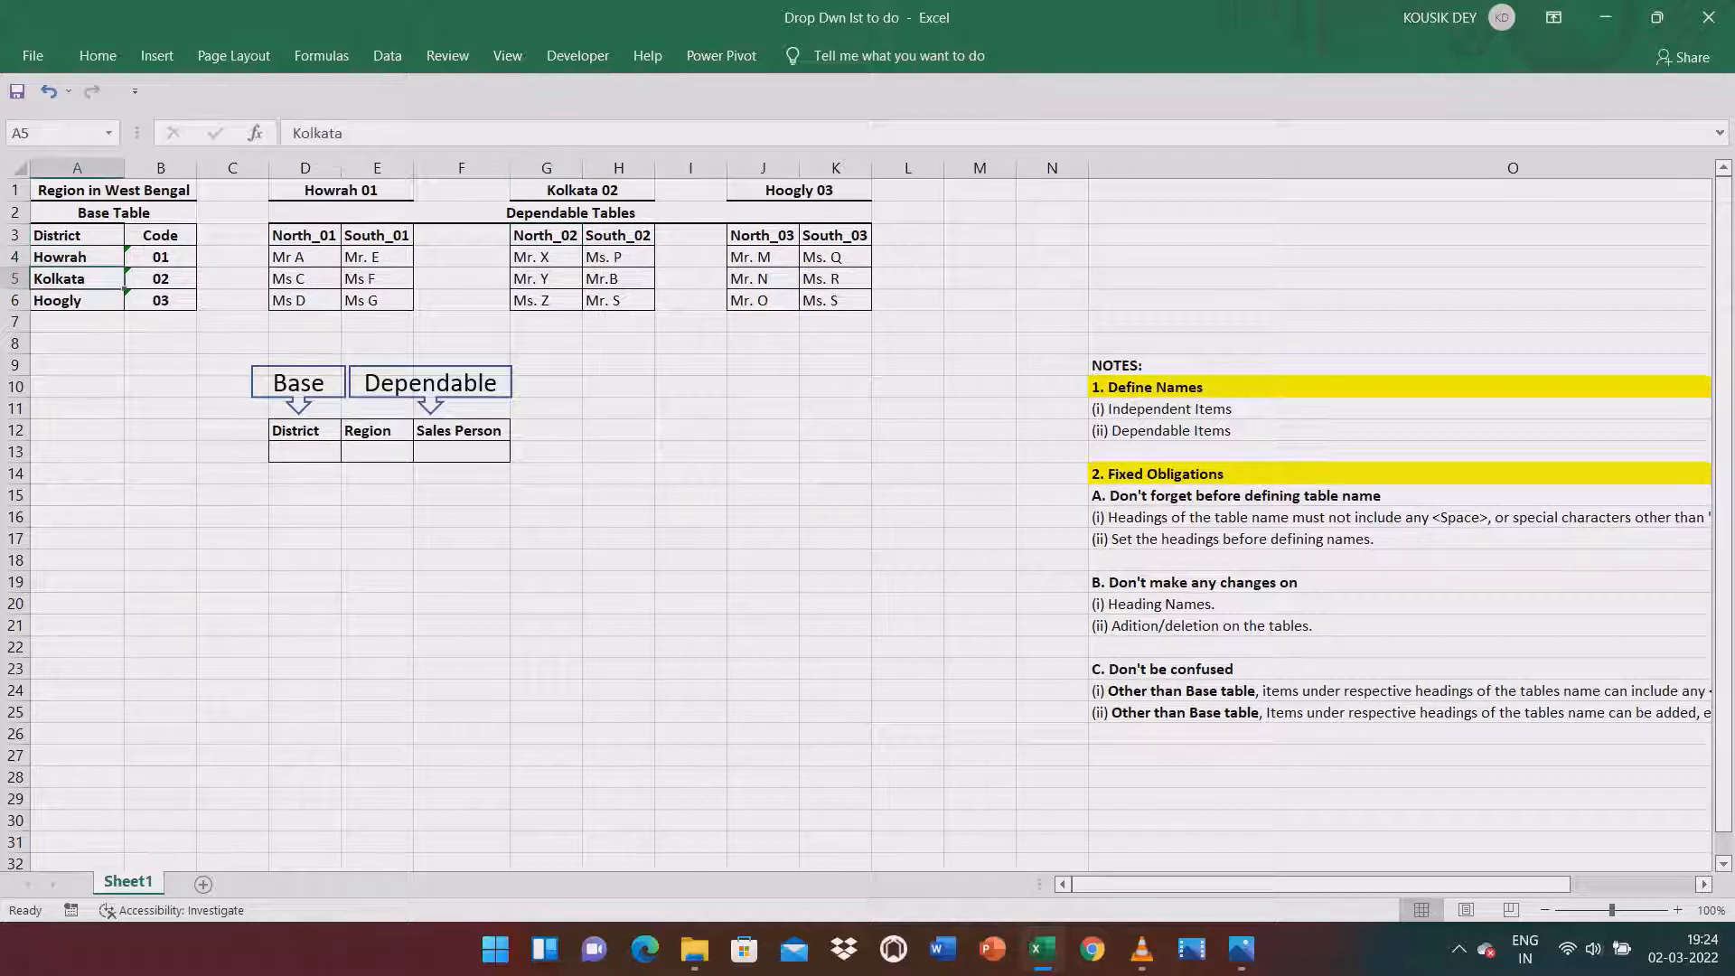
double_click(316, 133)
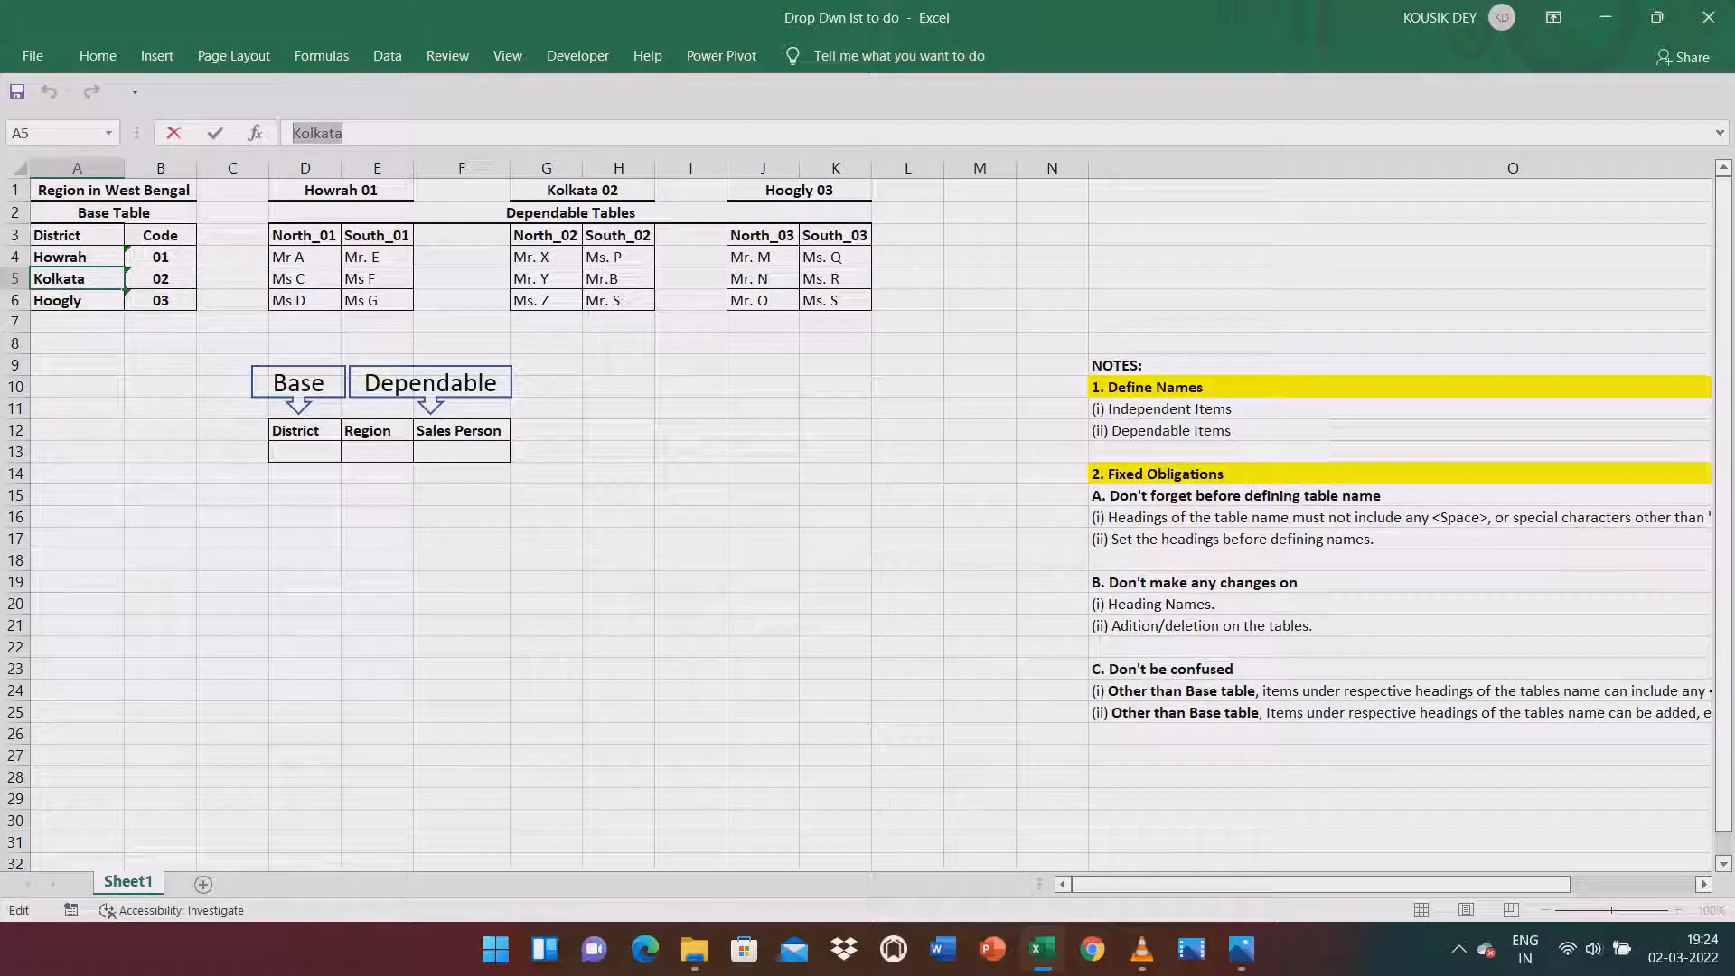
left_click(546, 235)
left_click_drag(546, 235, 618, 236)
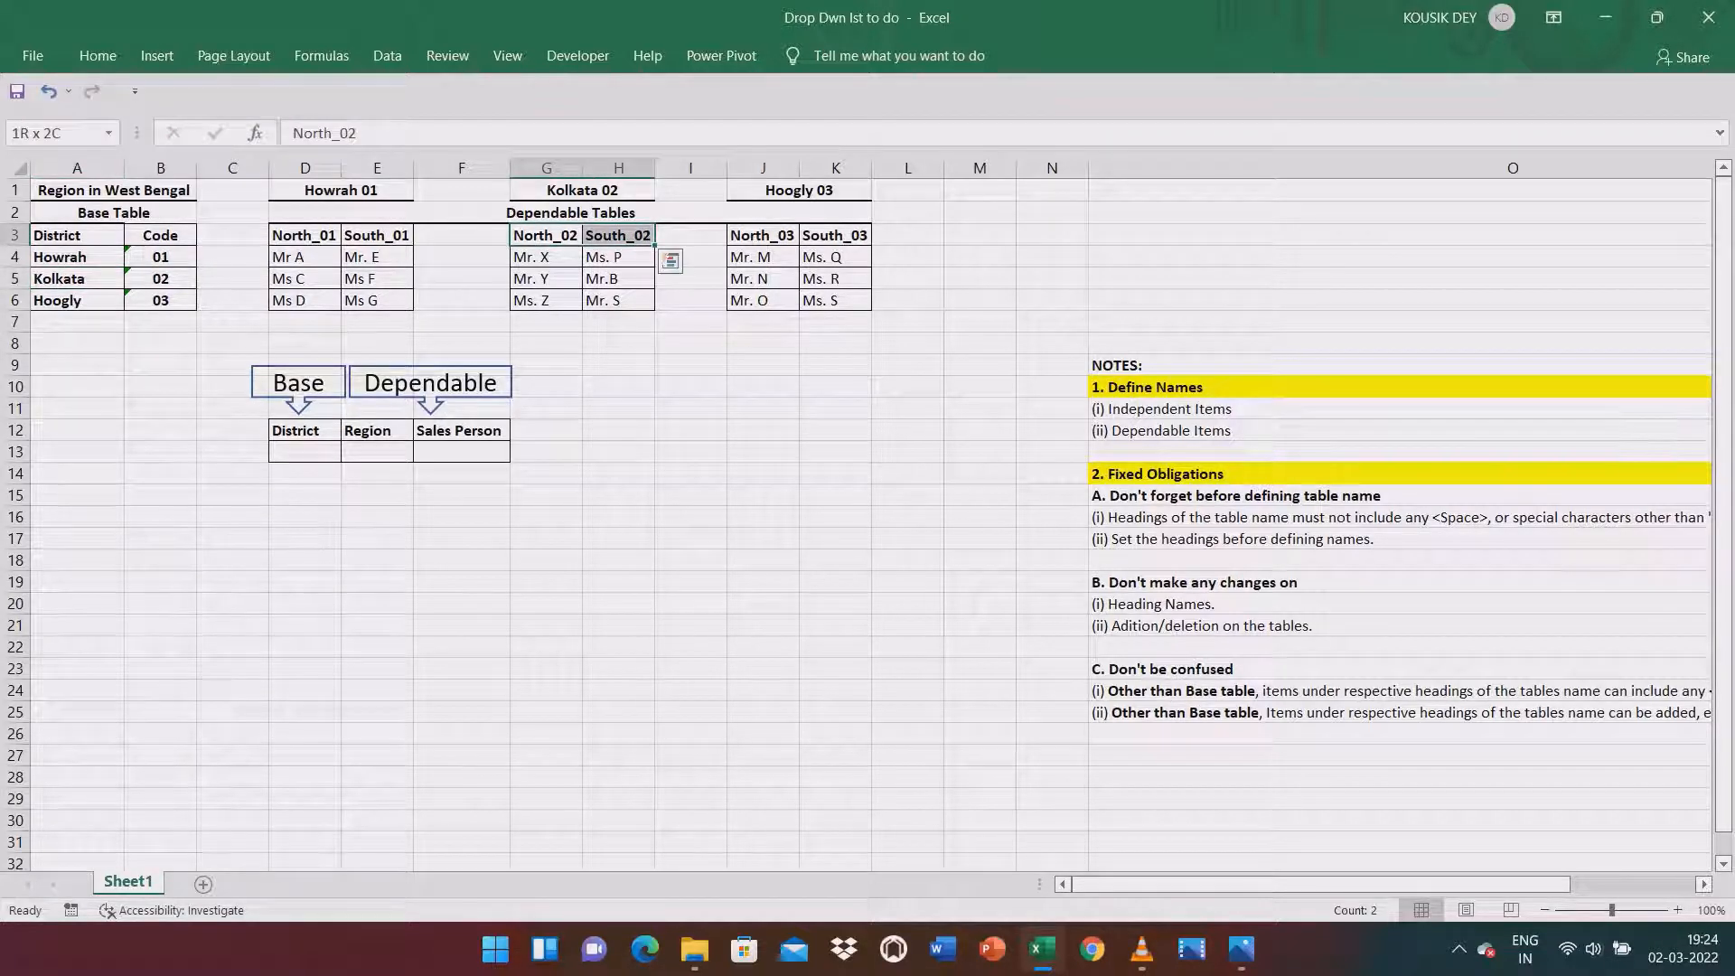
left_click(27, 133)
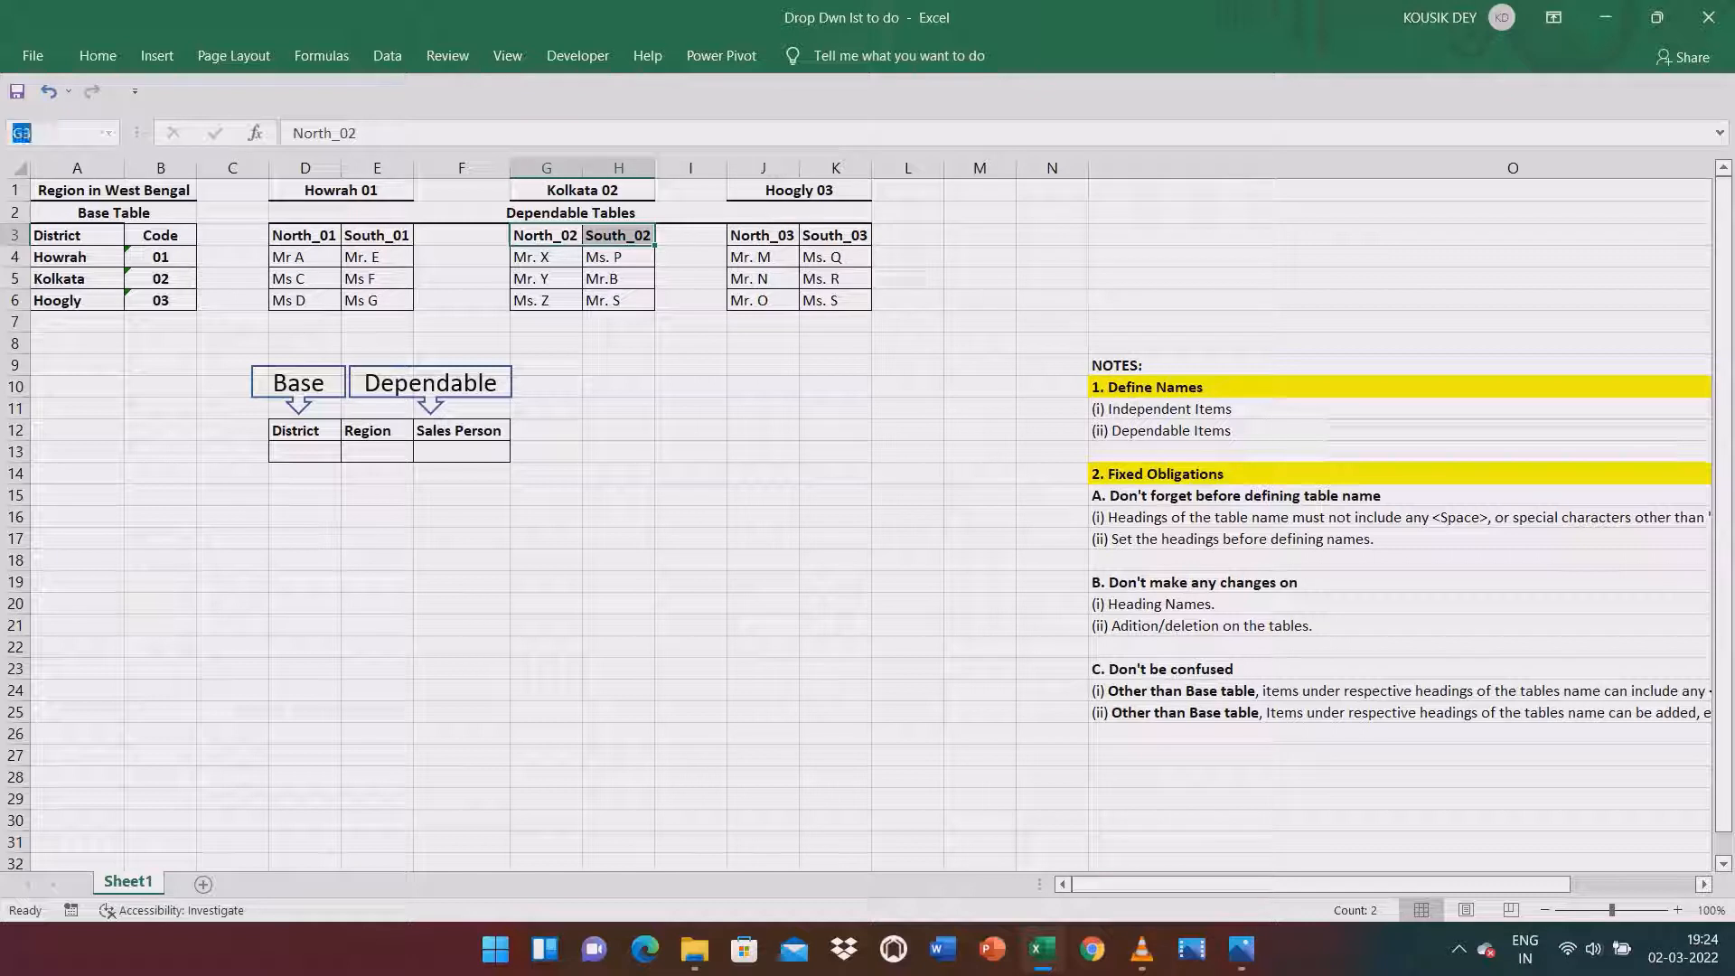
type("Kolkata")
key("Return")
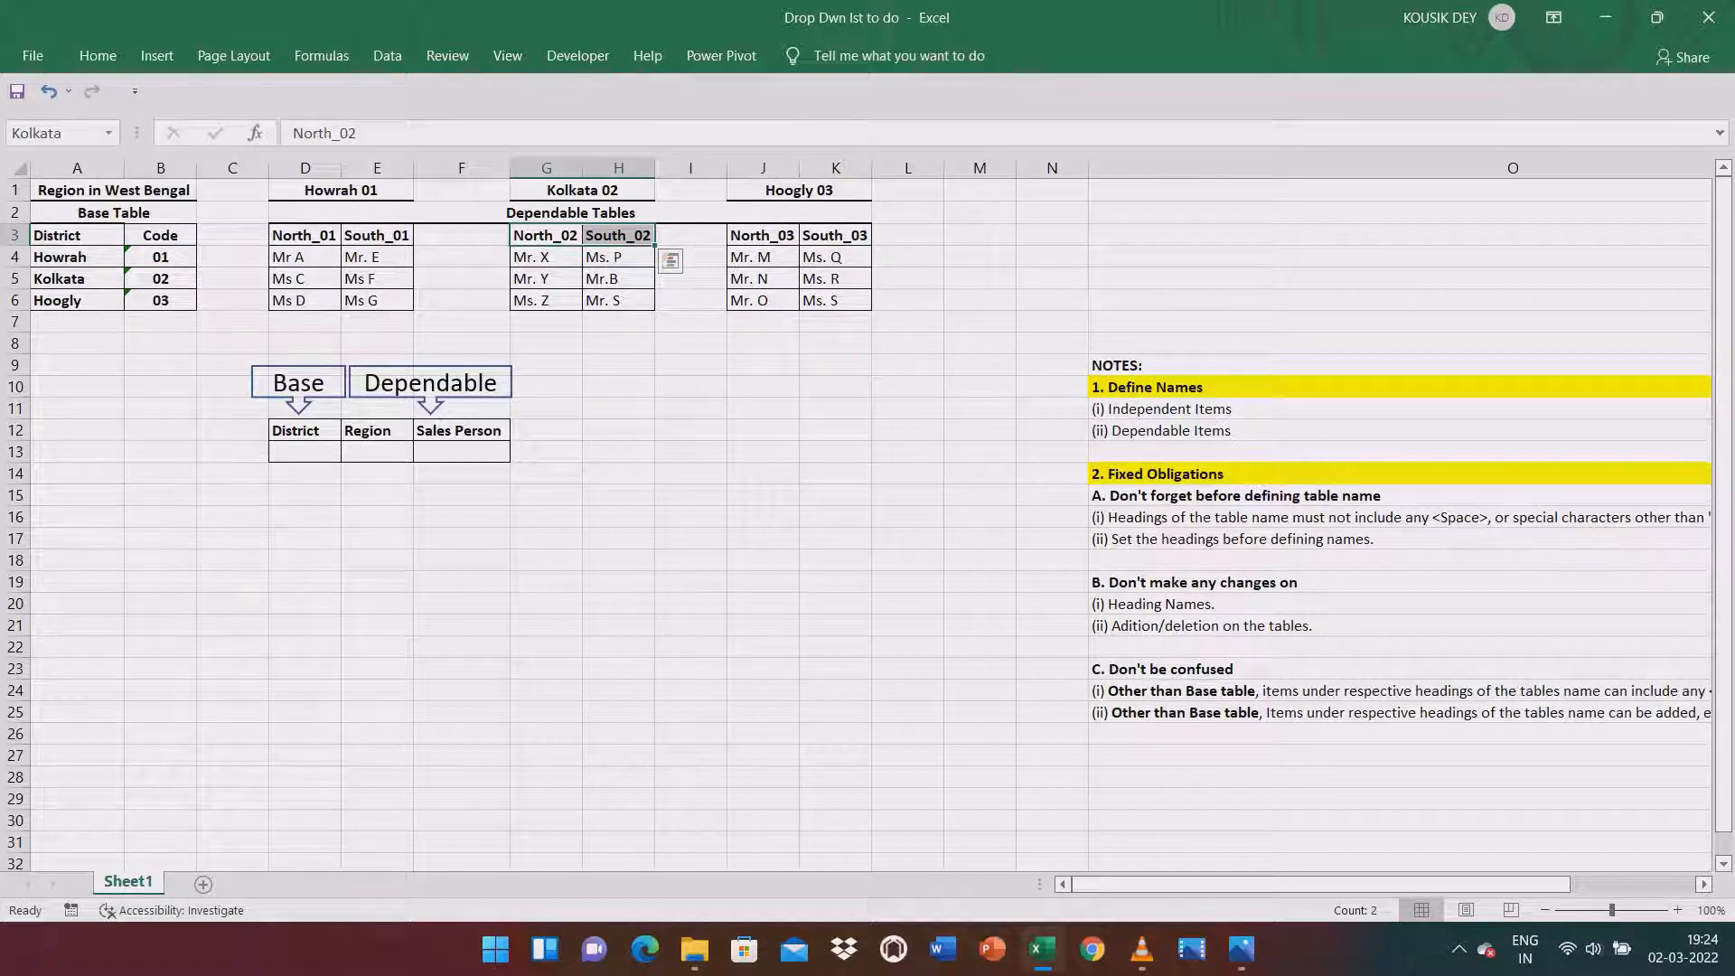
Define the workbook-scope name Hoogly, as spelled in A6, for the North_03 and South_03 headings in J3:K3 using Define Name.
left_click(795, 242)
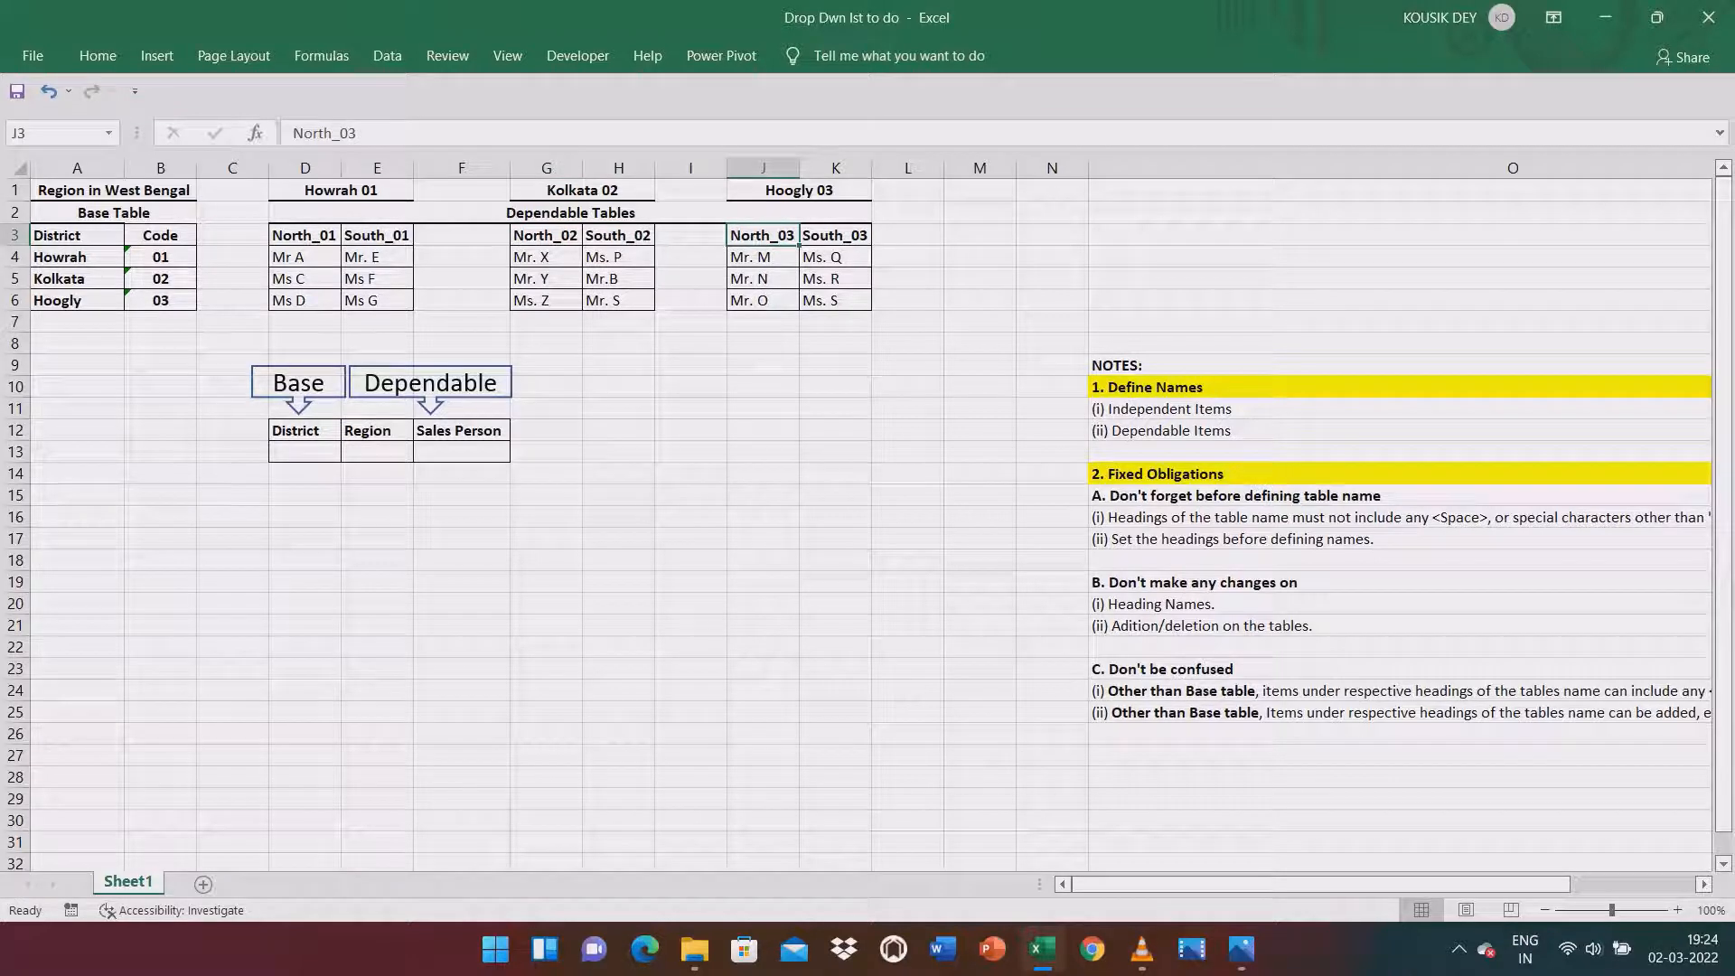
left_click(78, 301)
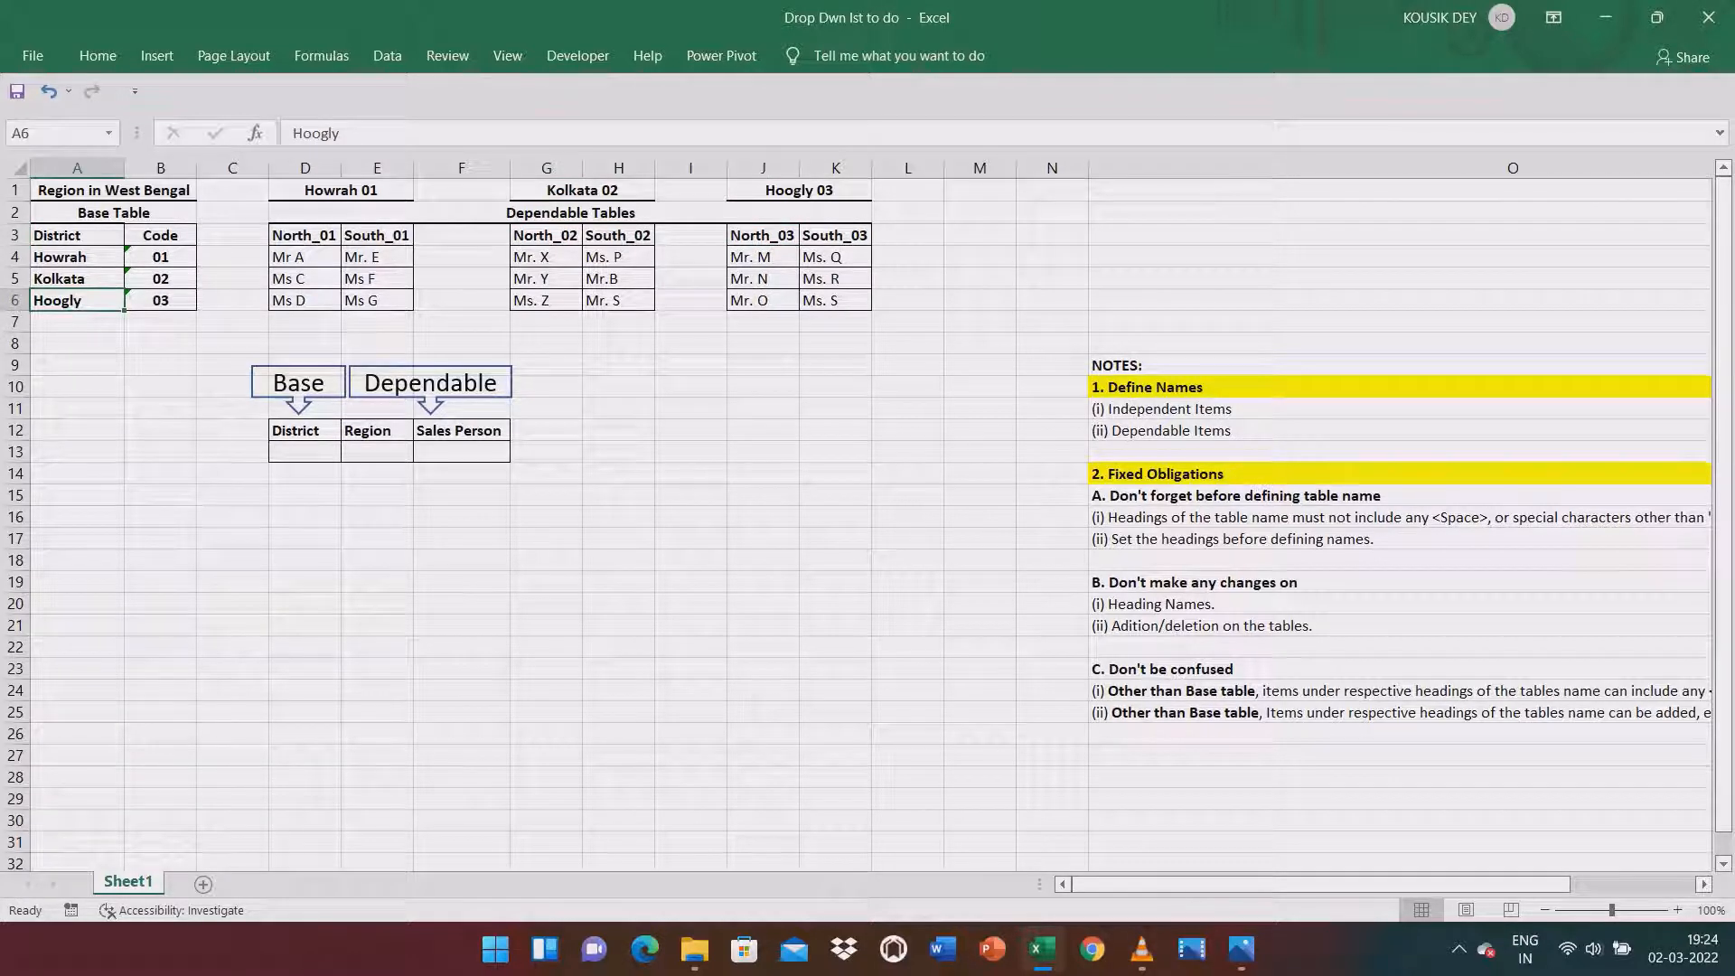
left_click(348, 134)
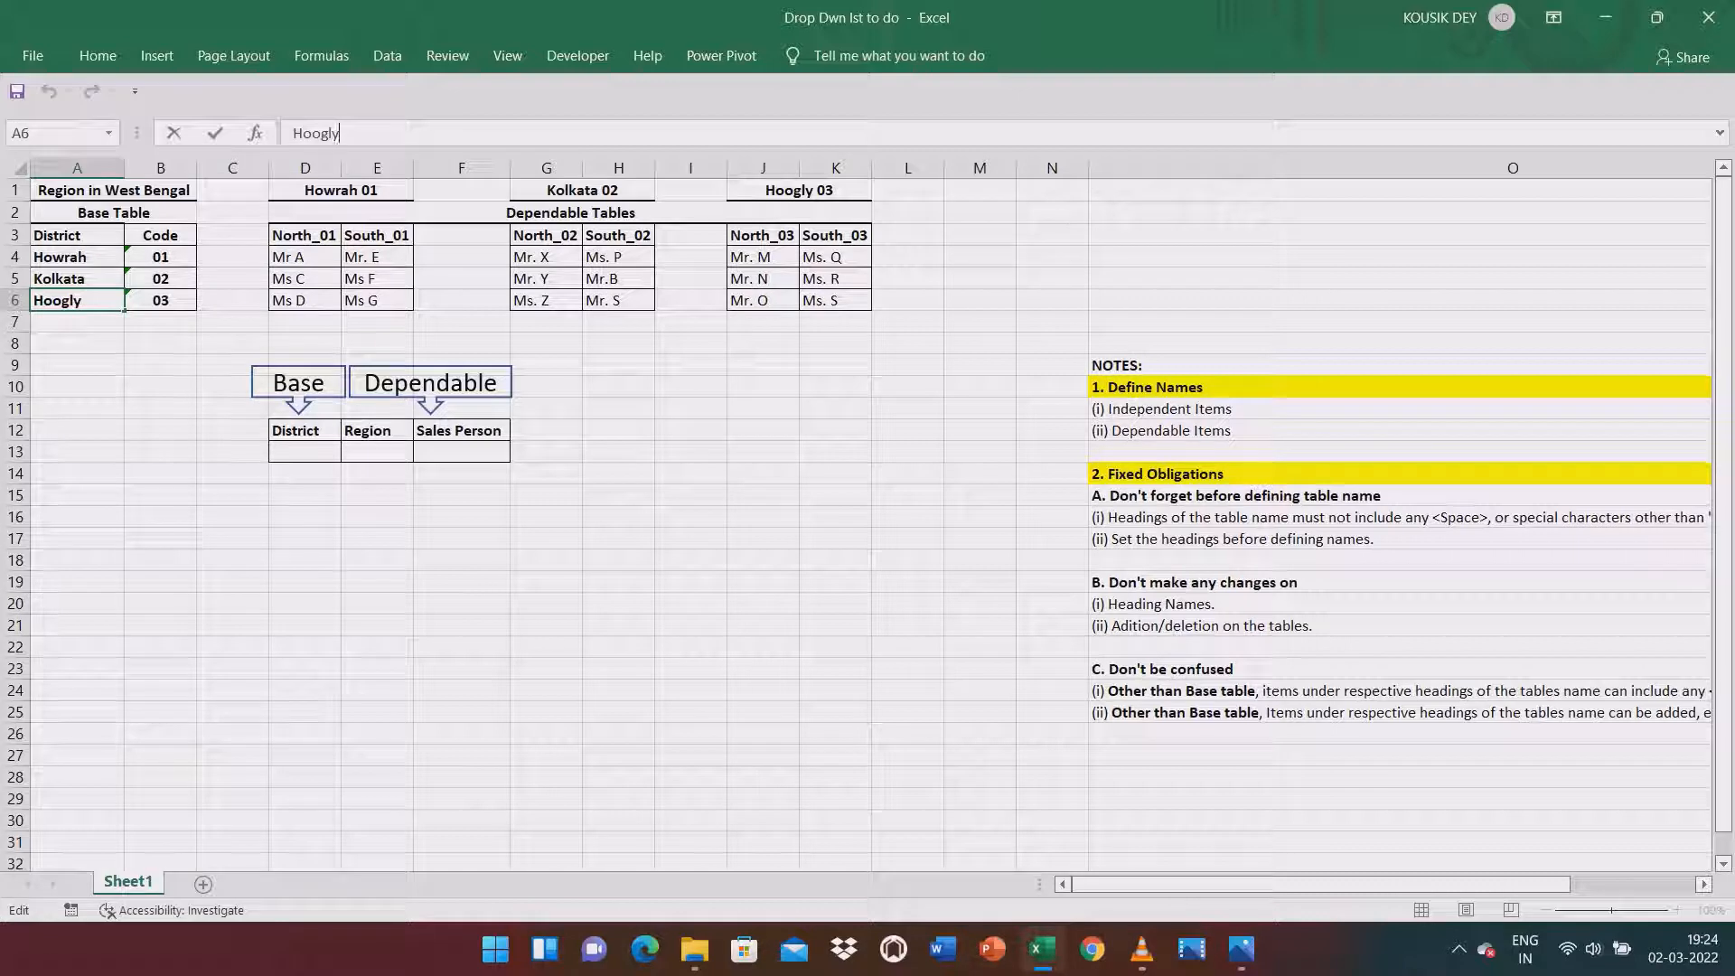
left_click_drag(340, 134, 292, 134)
left_click(690, 365)
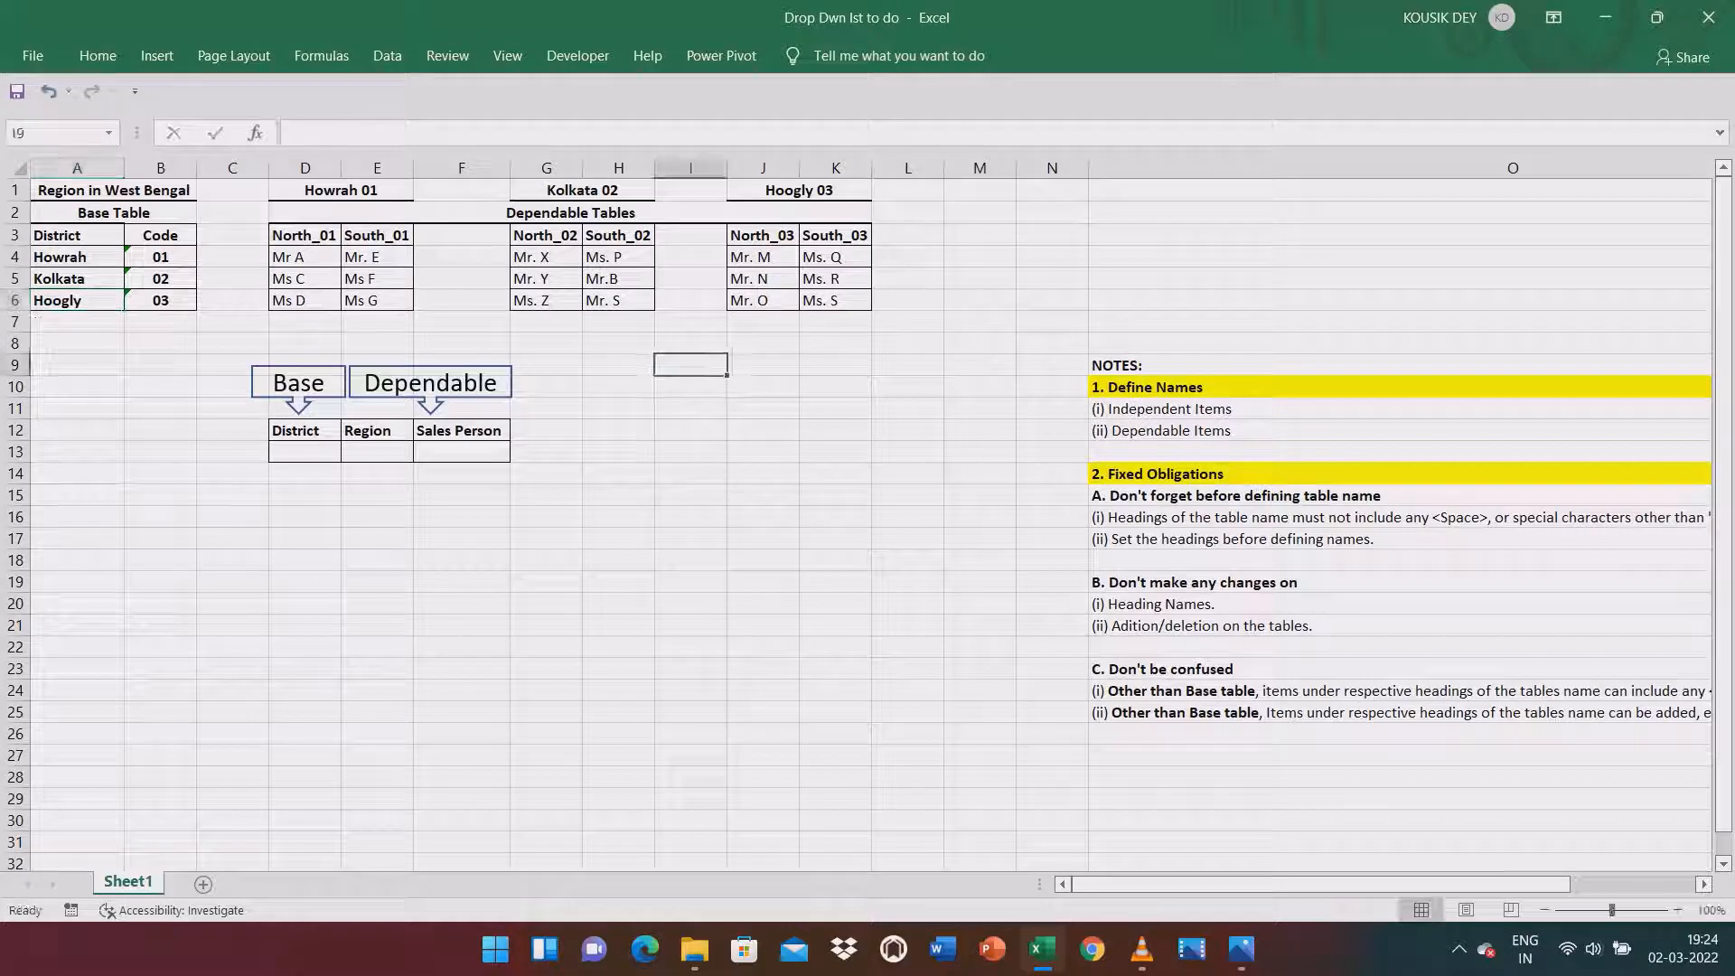
left_click_drag(762, 235, 837, 235)
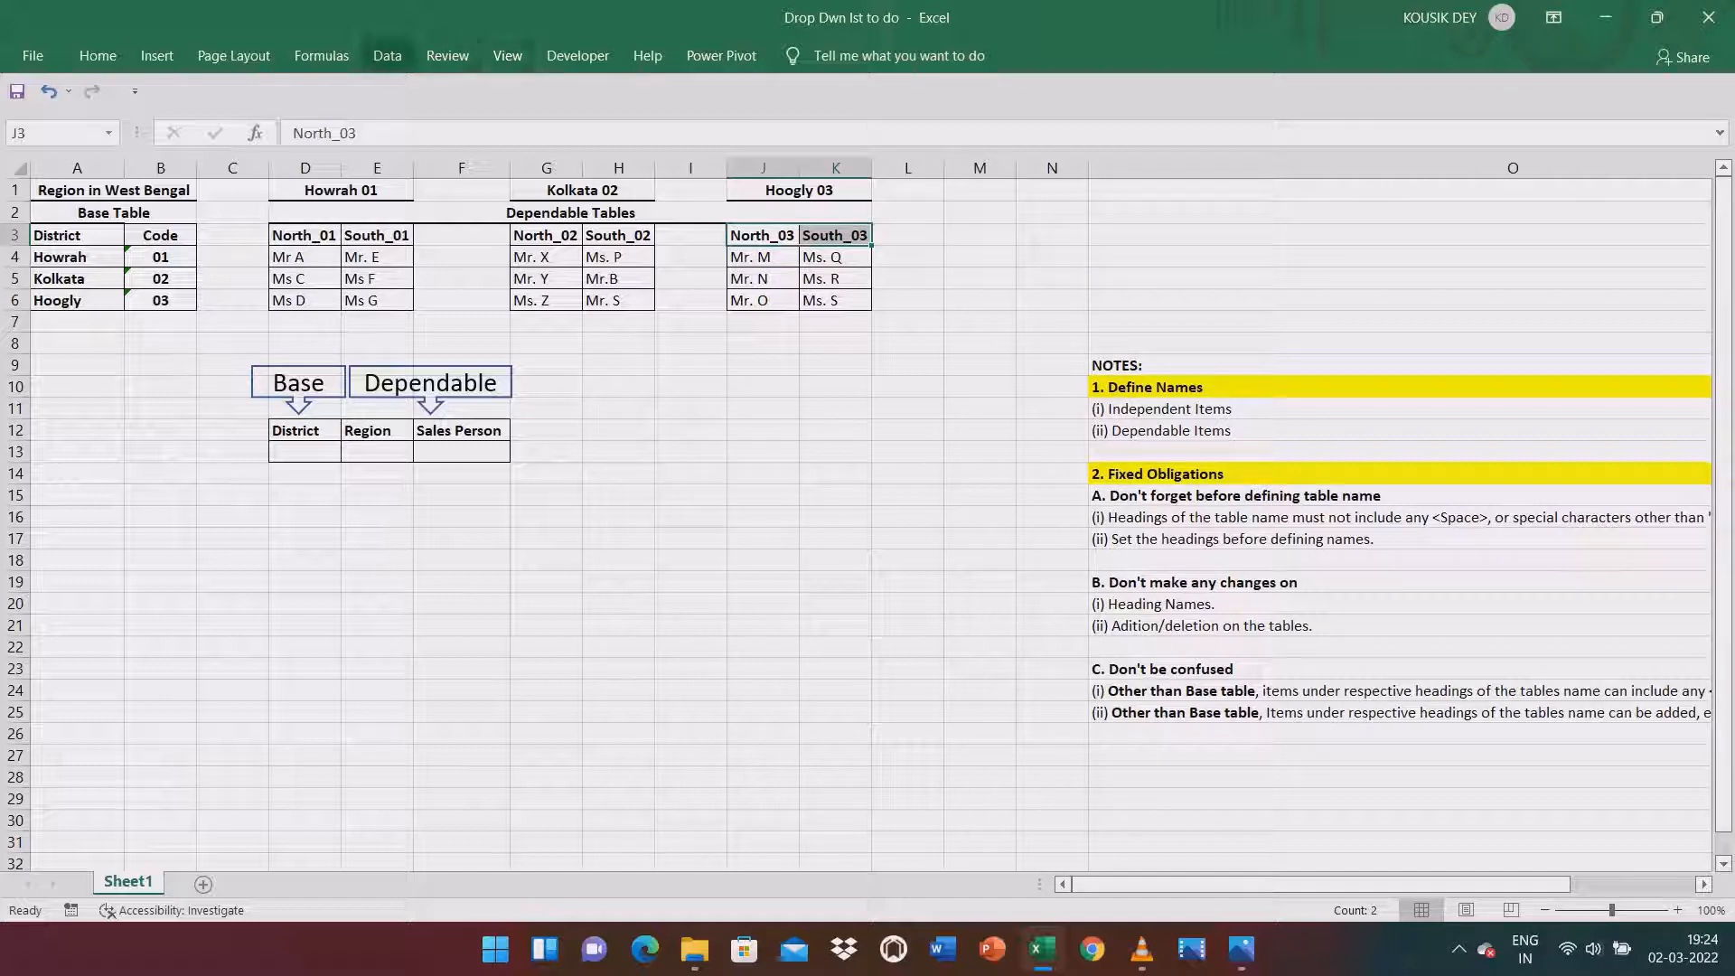
left_click(321, 55)
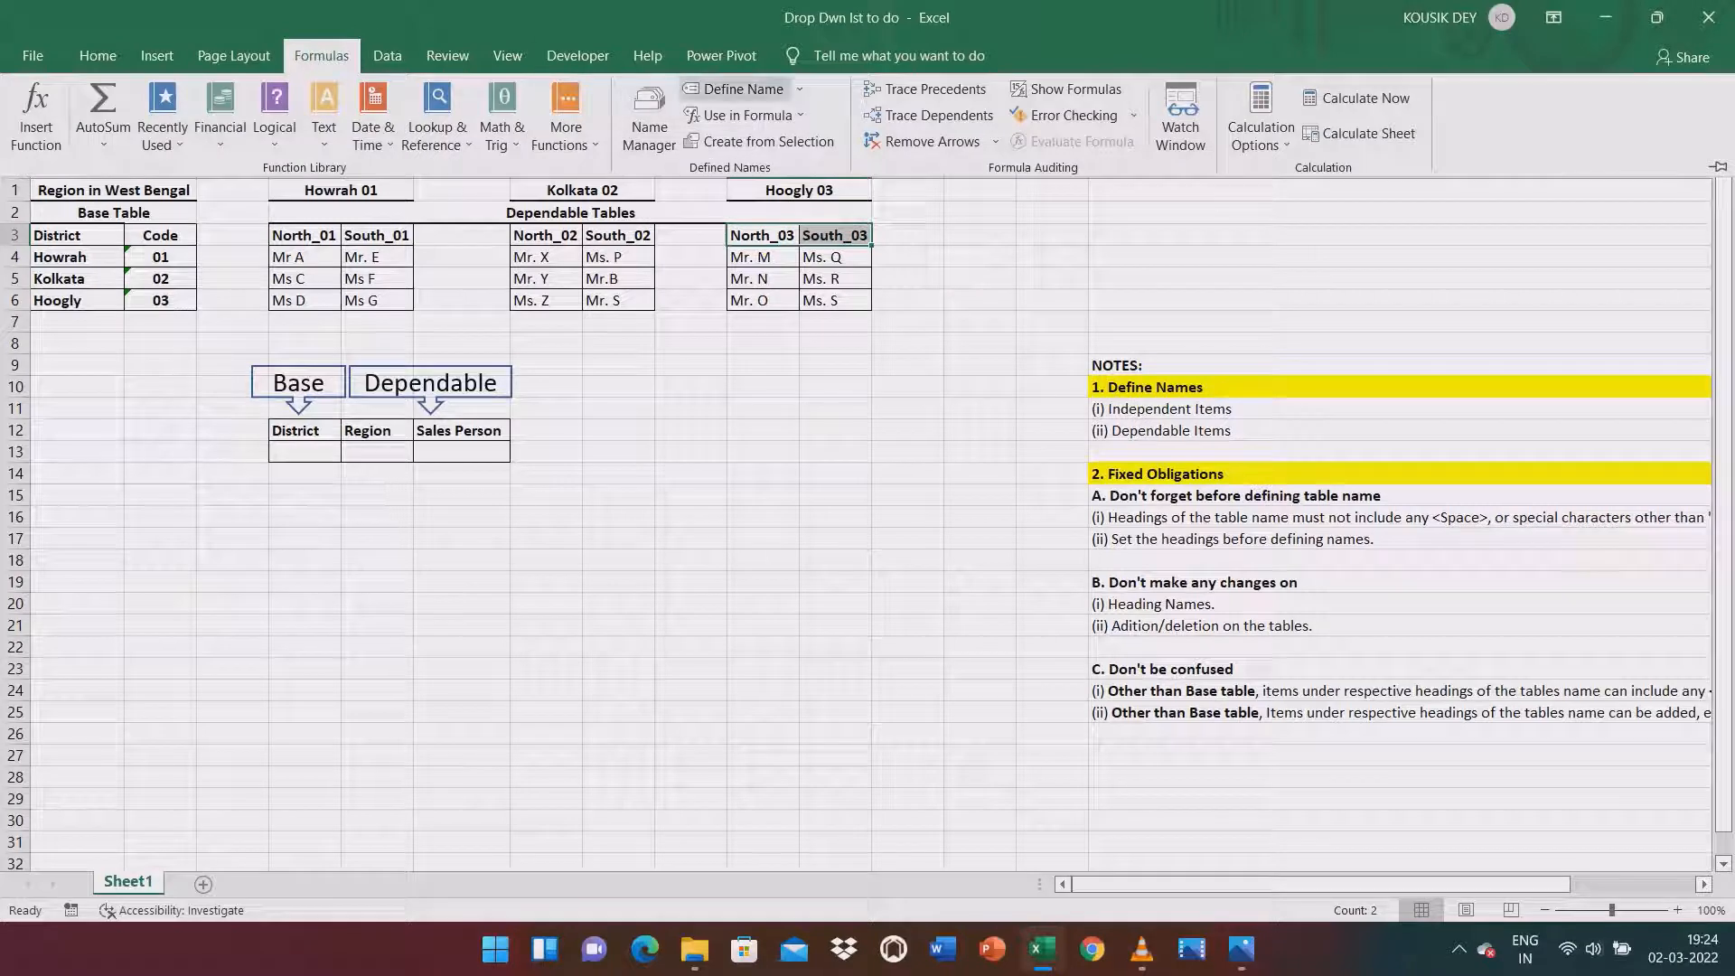
left_click(743, 90)
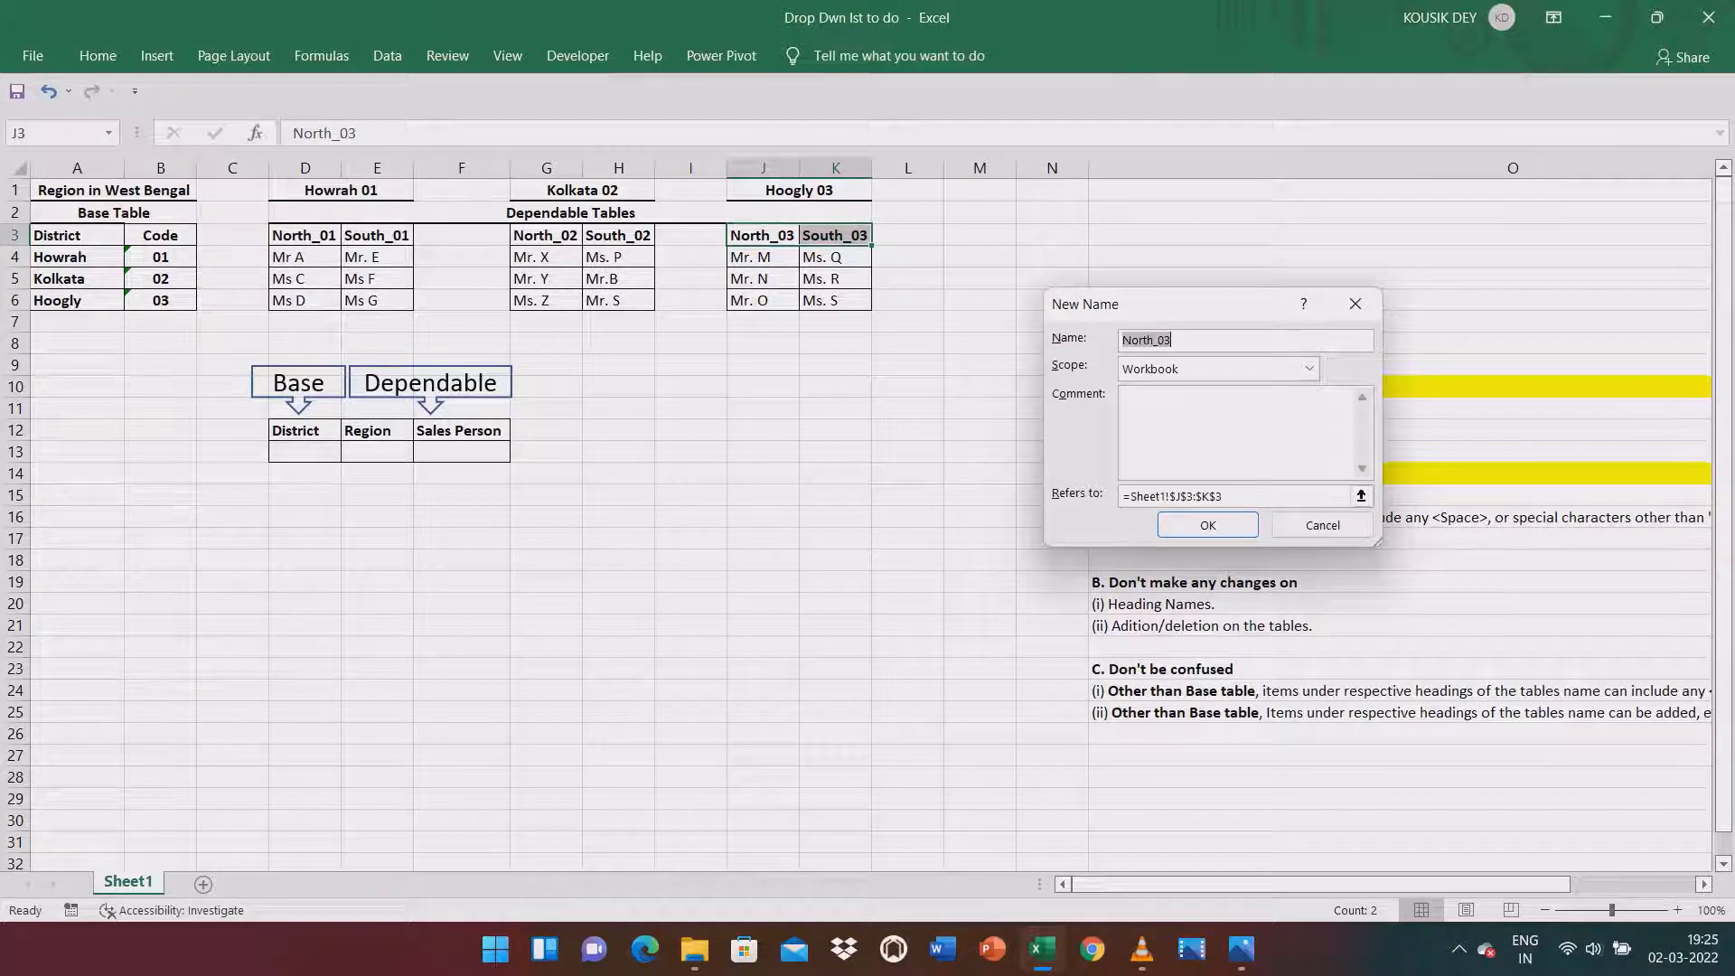
type("Hoogly")
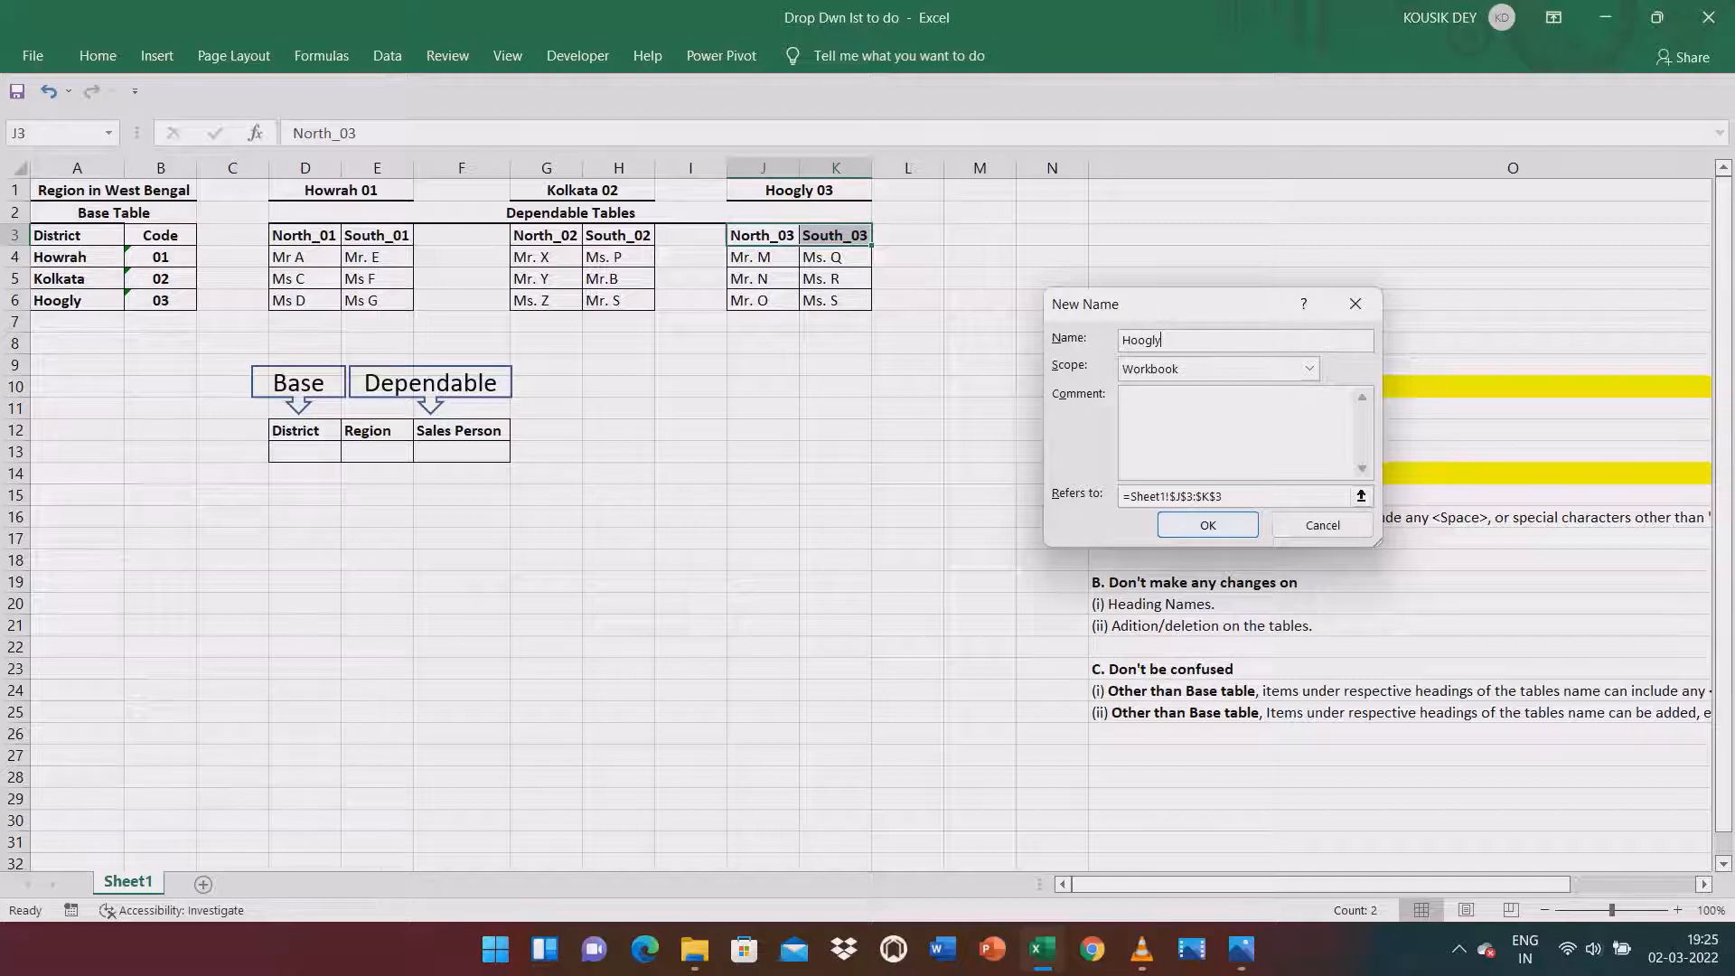
left_click_drag(1183, 304, 1160, 193)
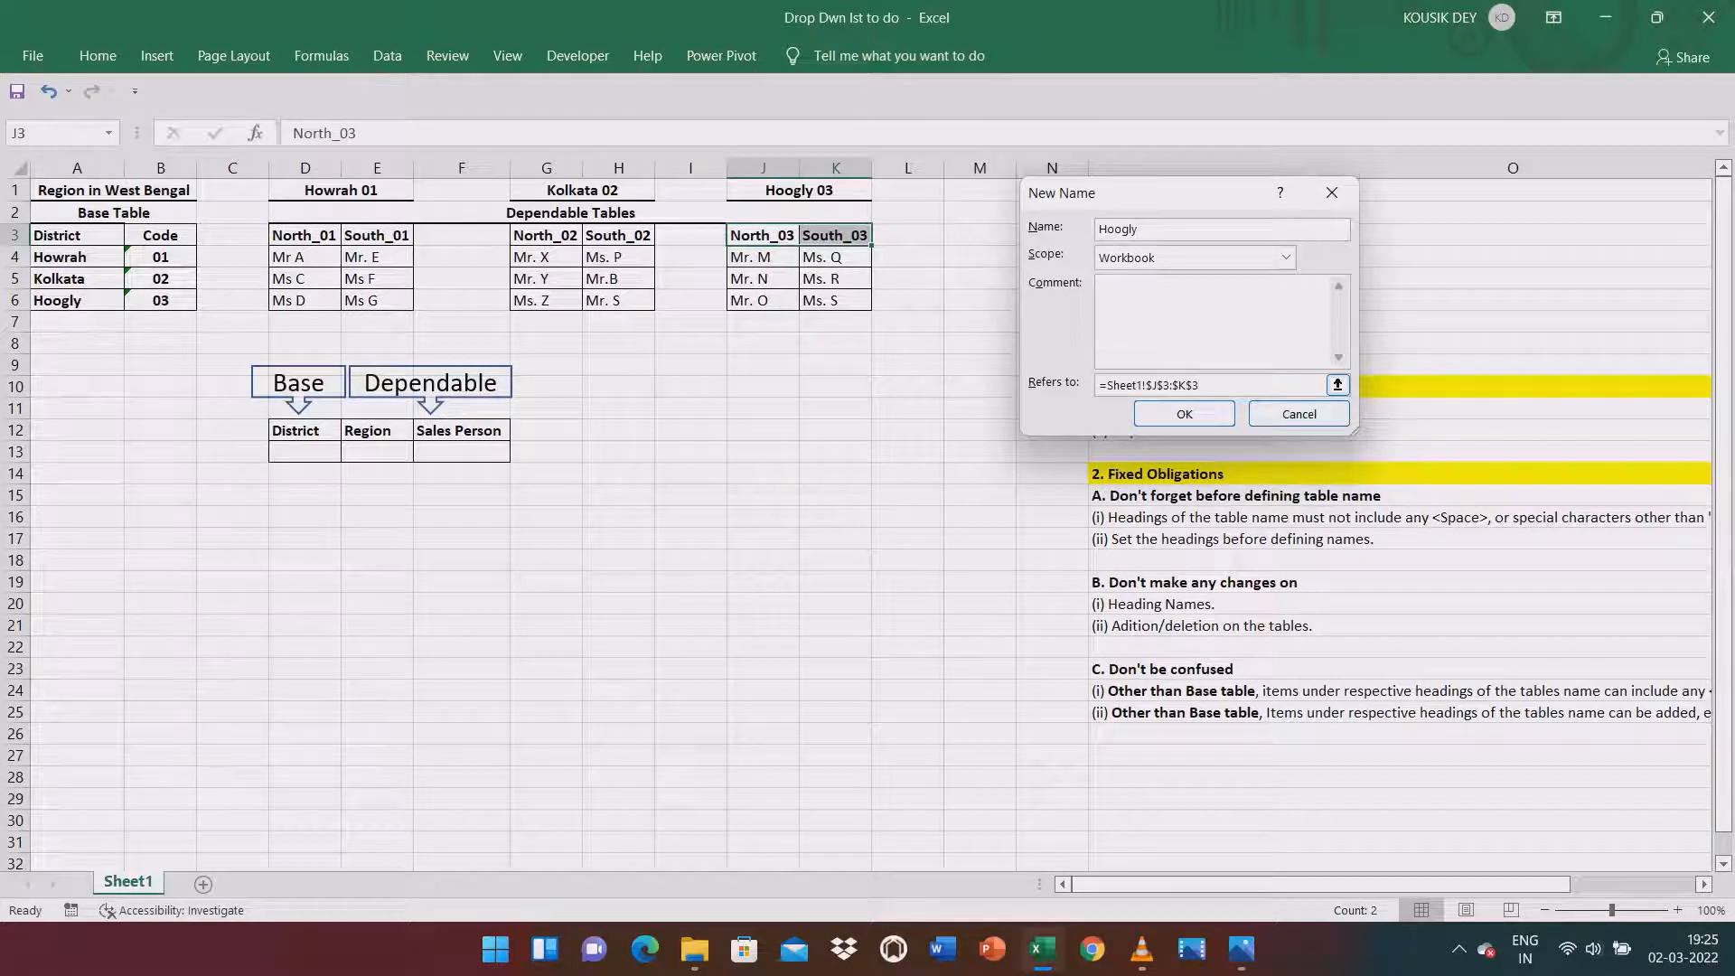
left_click_drag(1099, 386, 1201, 385)
left_click(1215, 385)
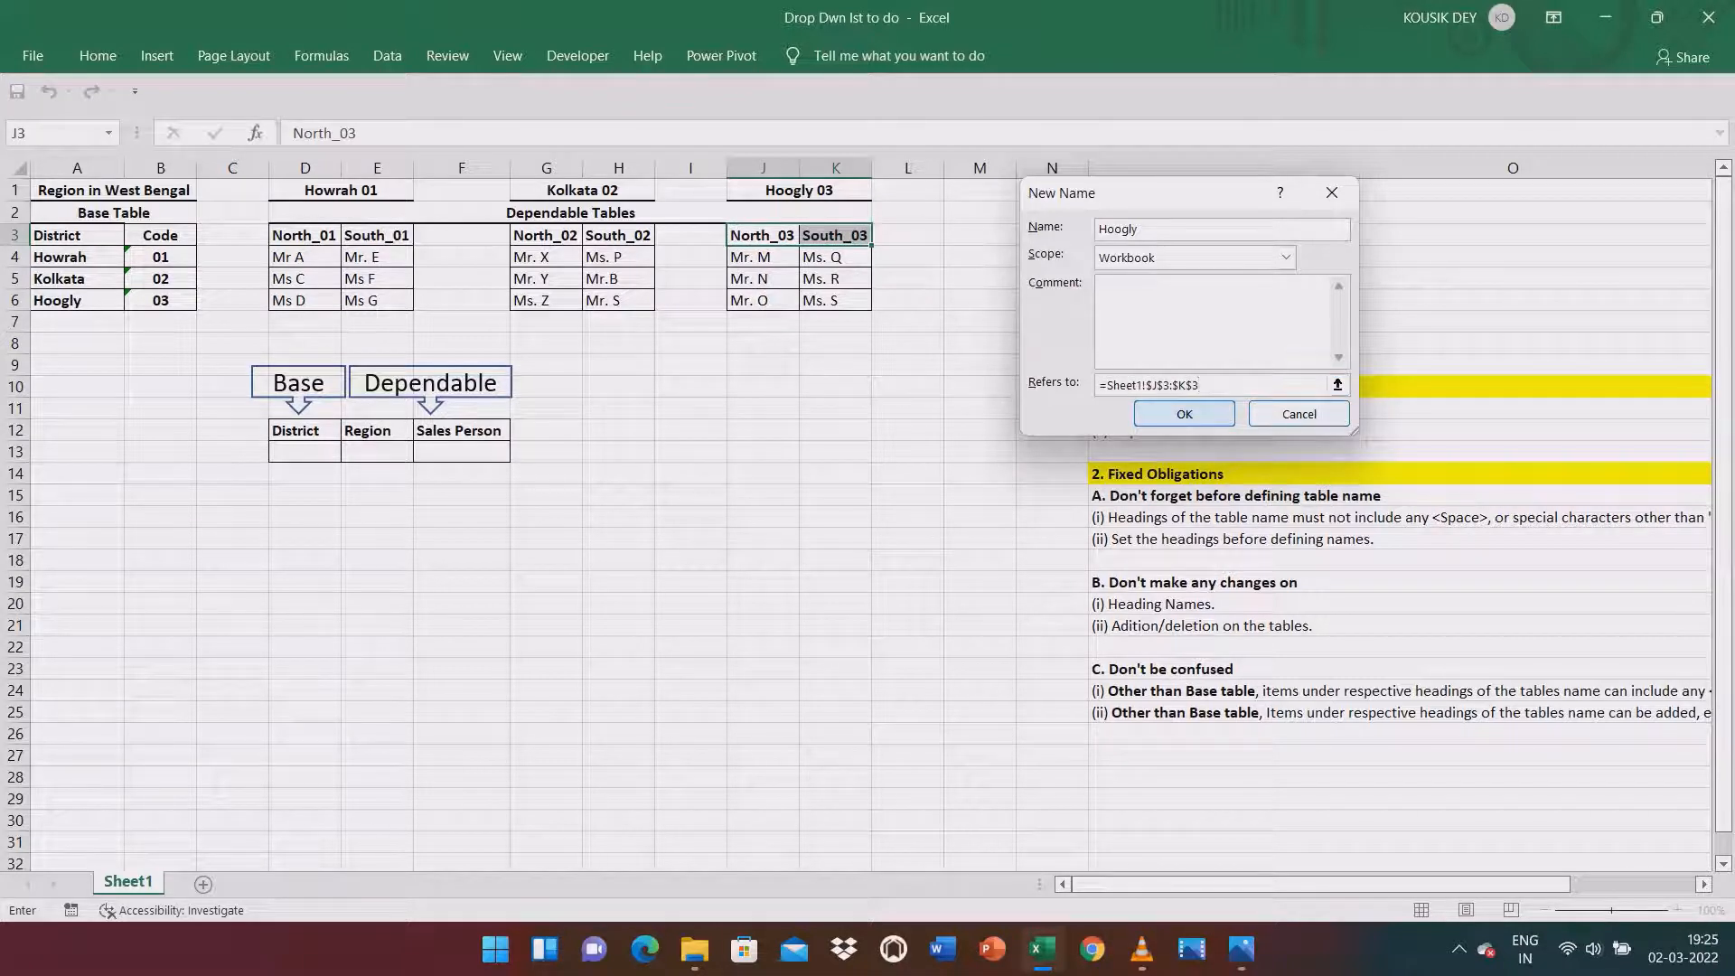
key("Return")
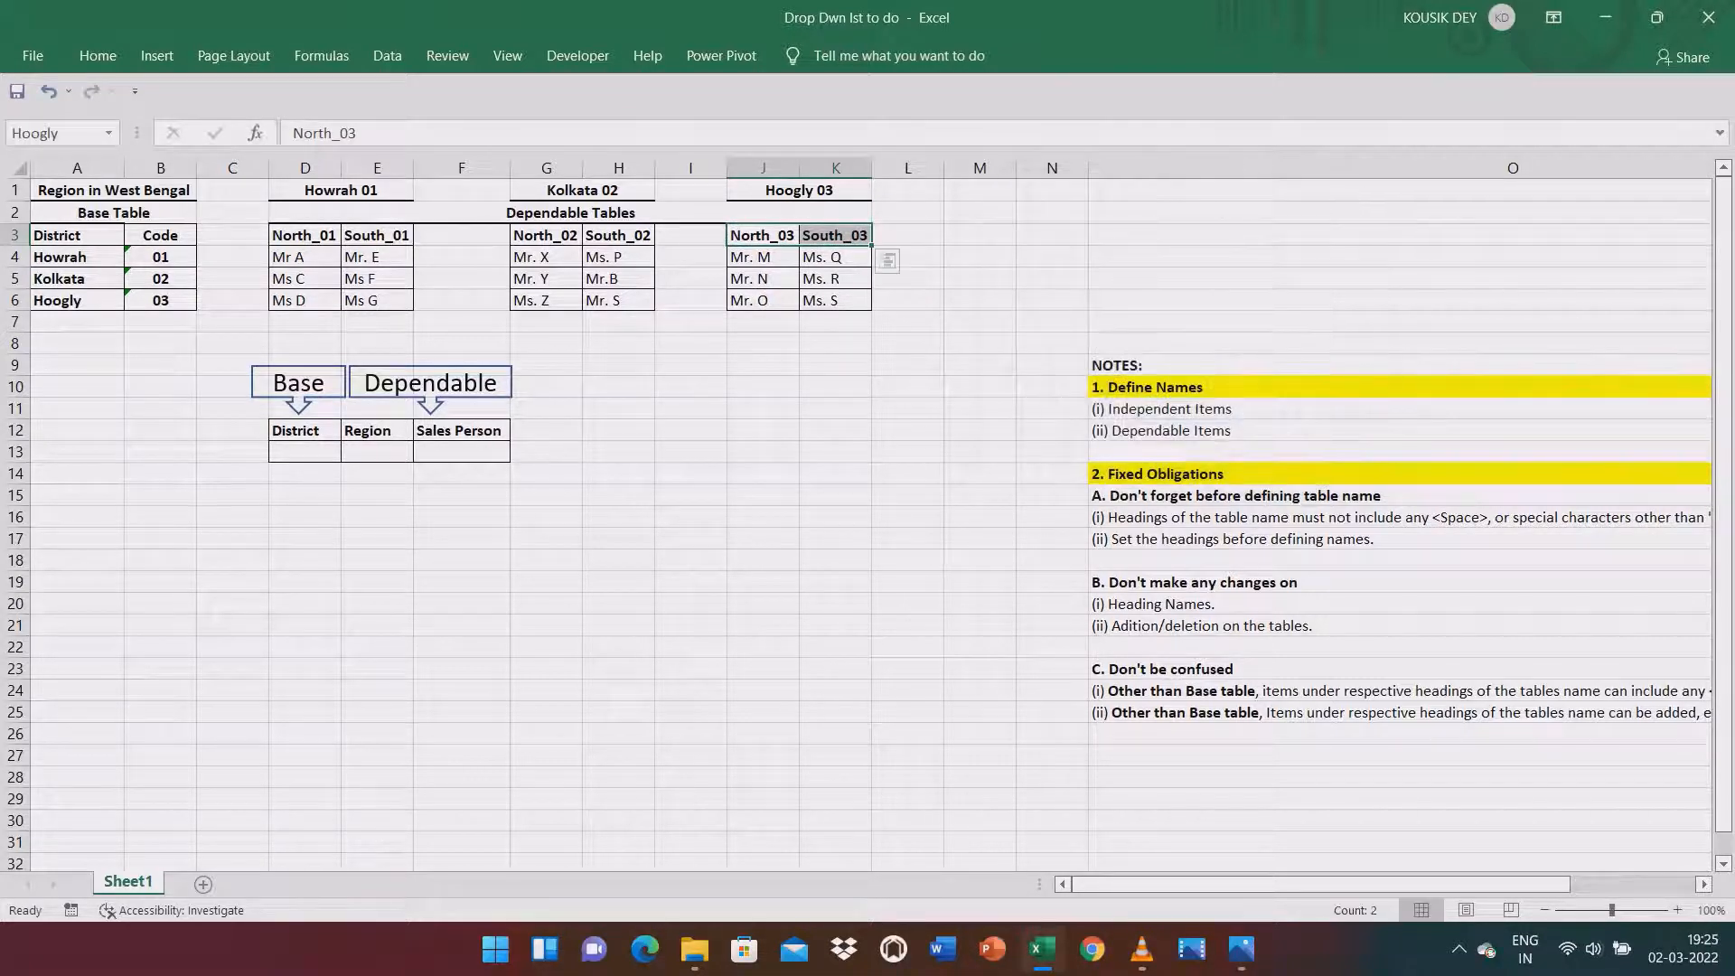
Review the list of defined names and go to Kolkata to check which headings it selects.
left_click(108, 134)
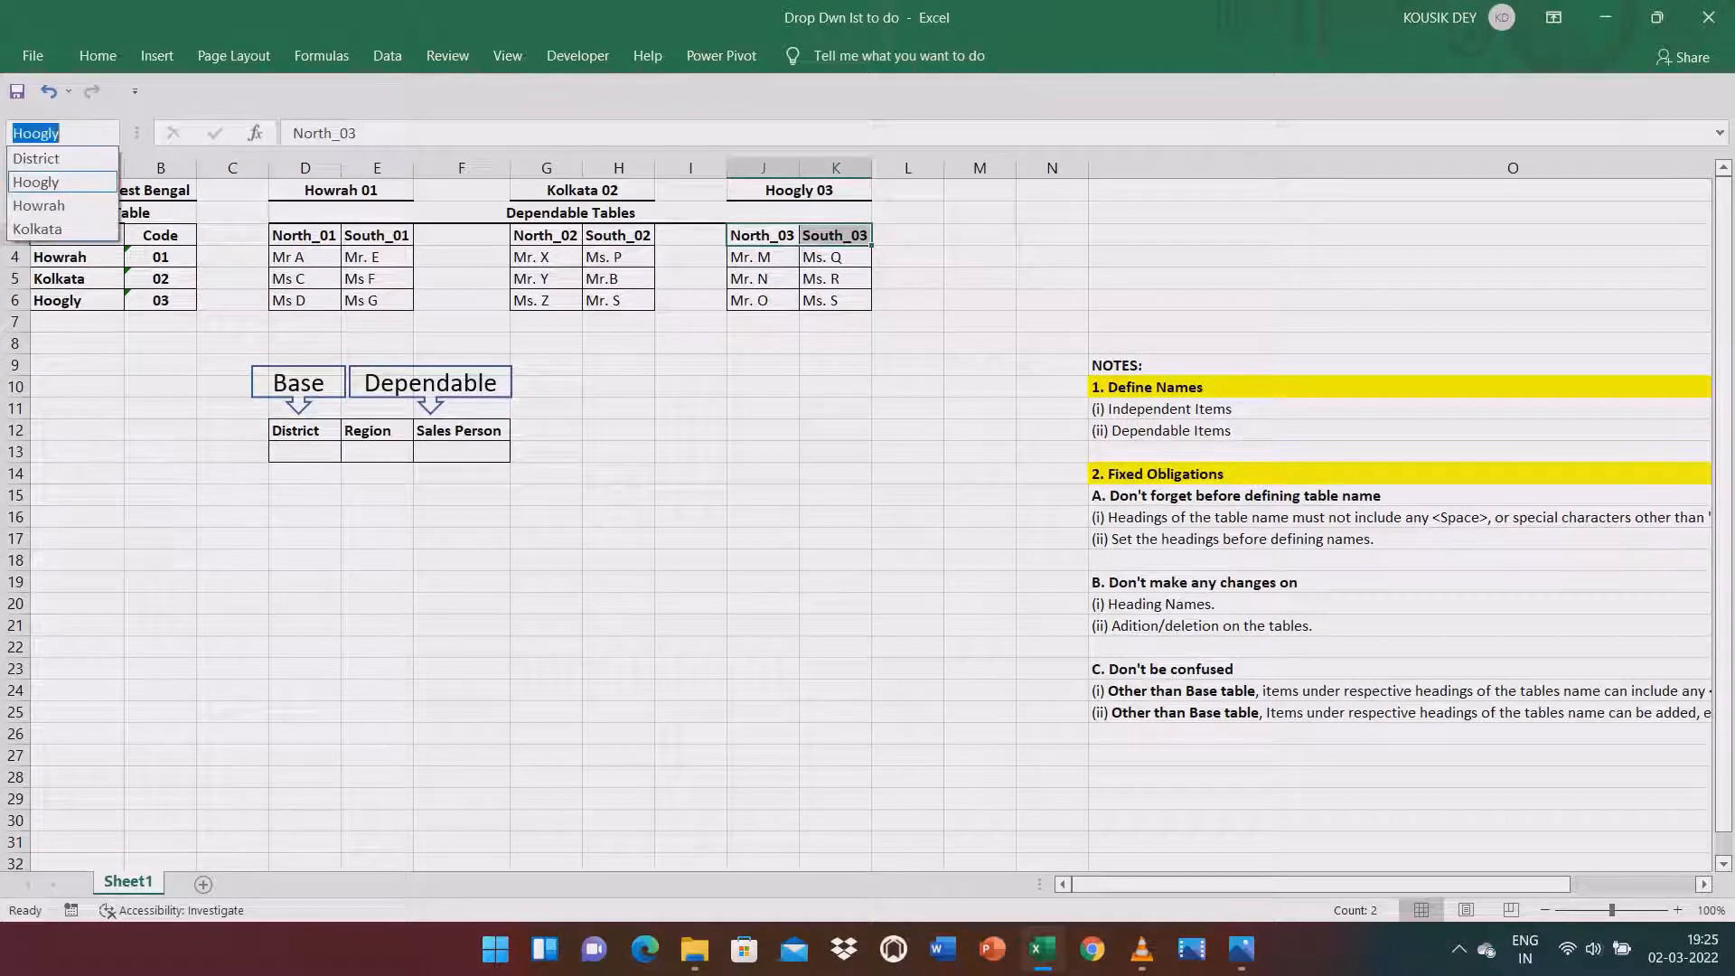
left_click(37, 228)
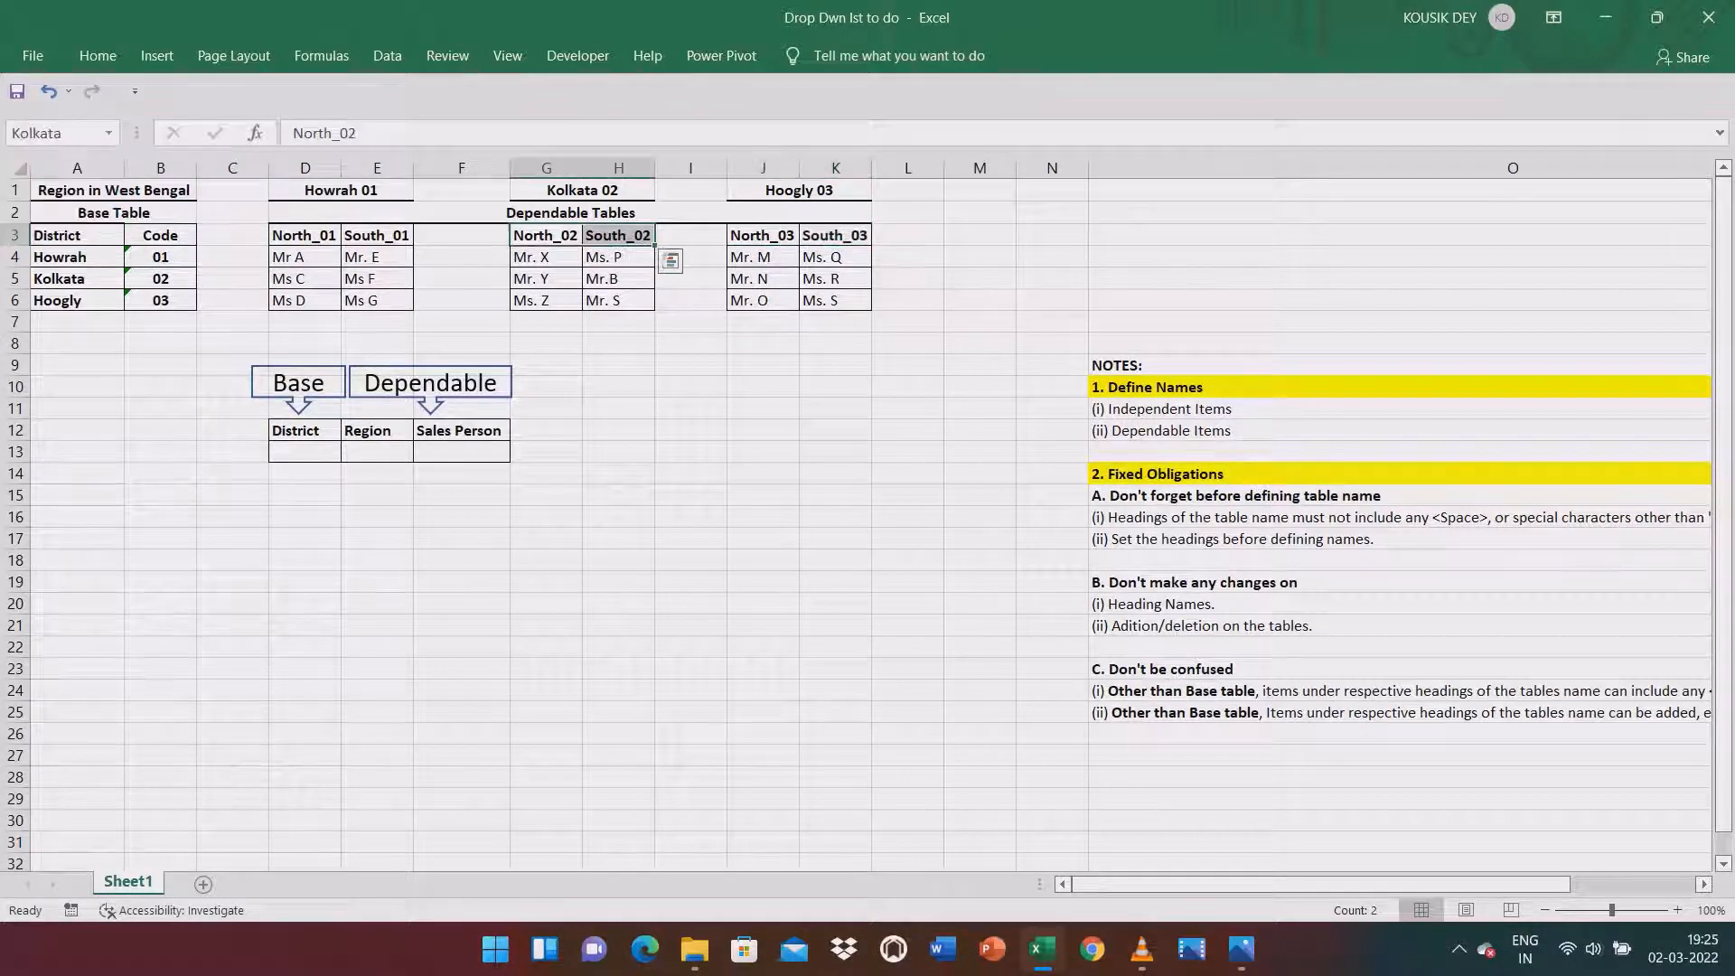
left_click(547, 474)
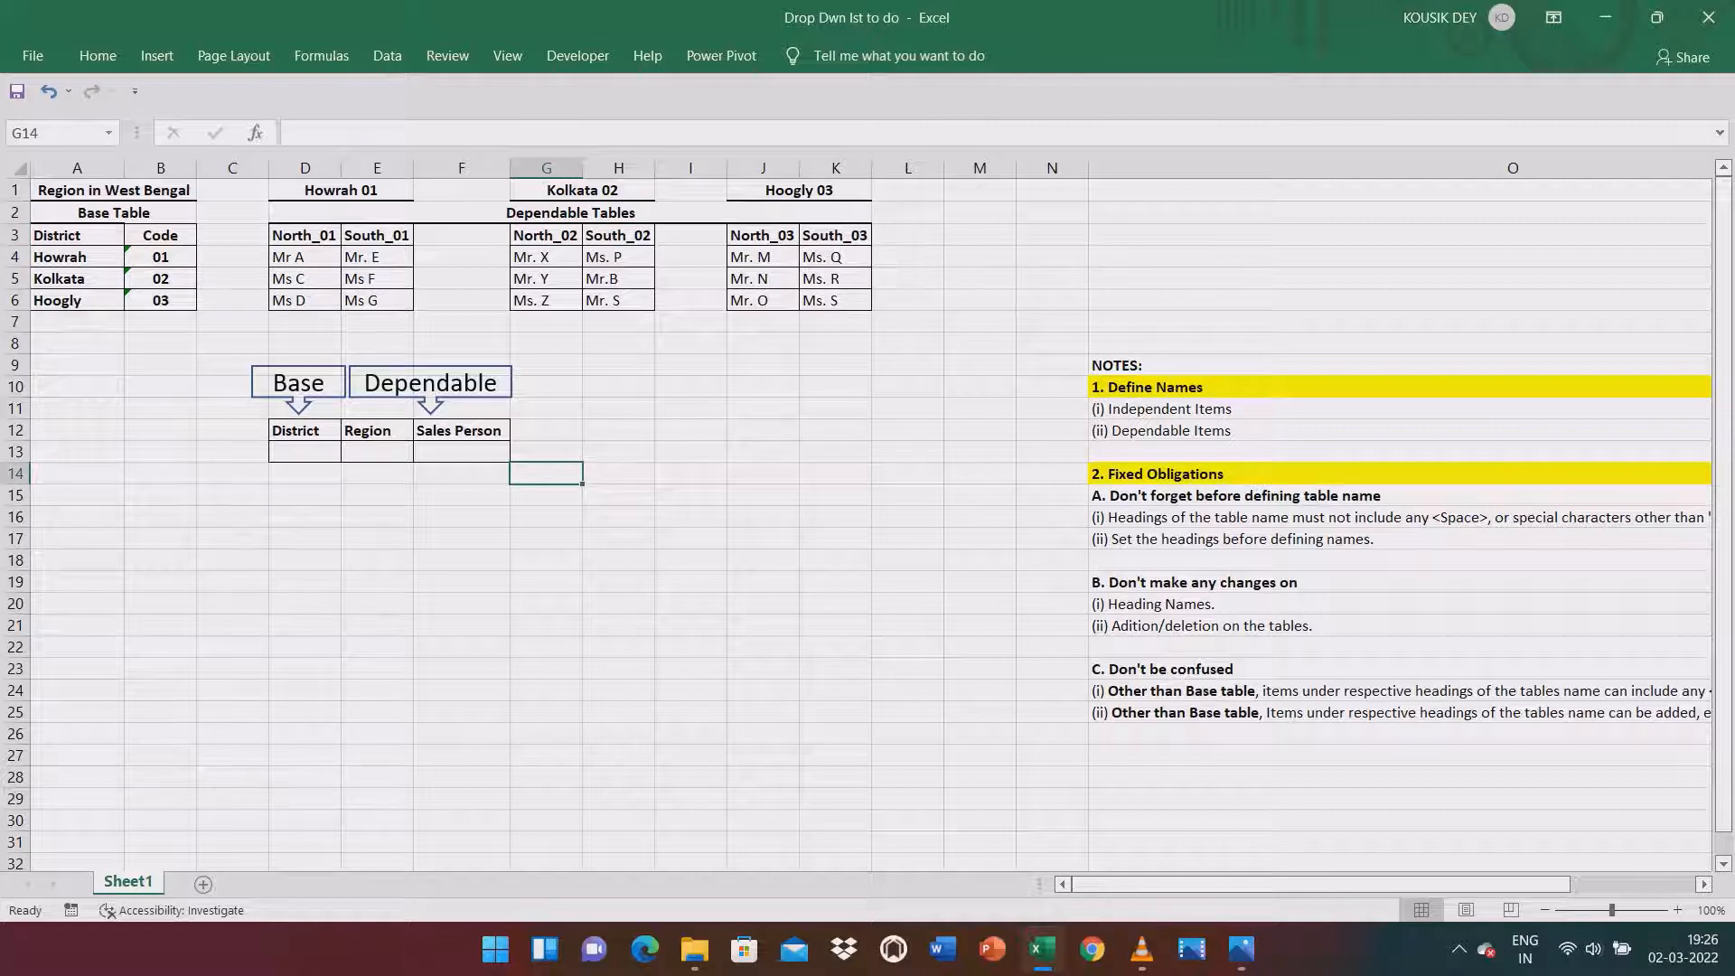
Set up a list data validation for the District cell D13, using the base districts in A4:A6 as source.
left_click(305, 452)
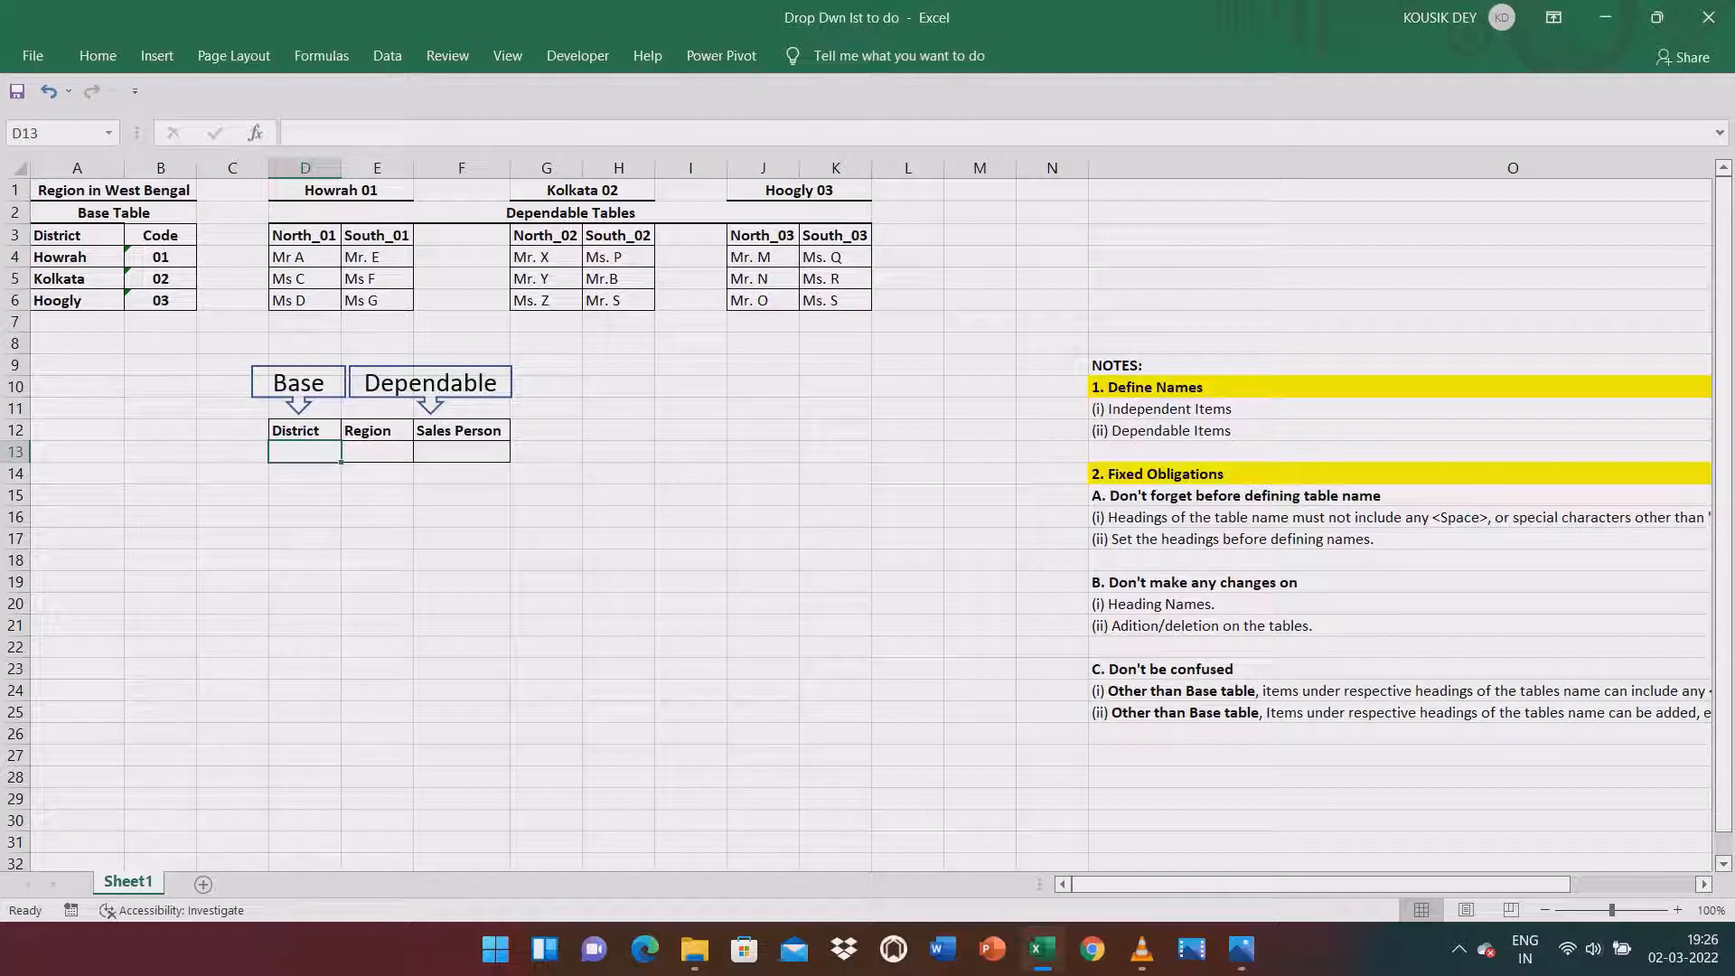
left_click(386, 55)
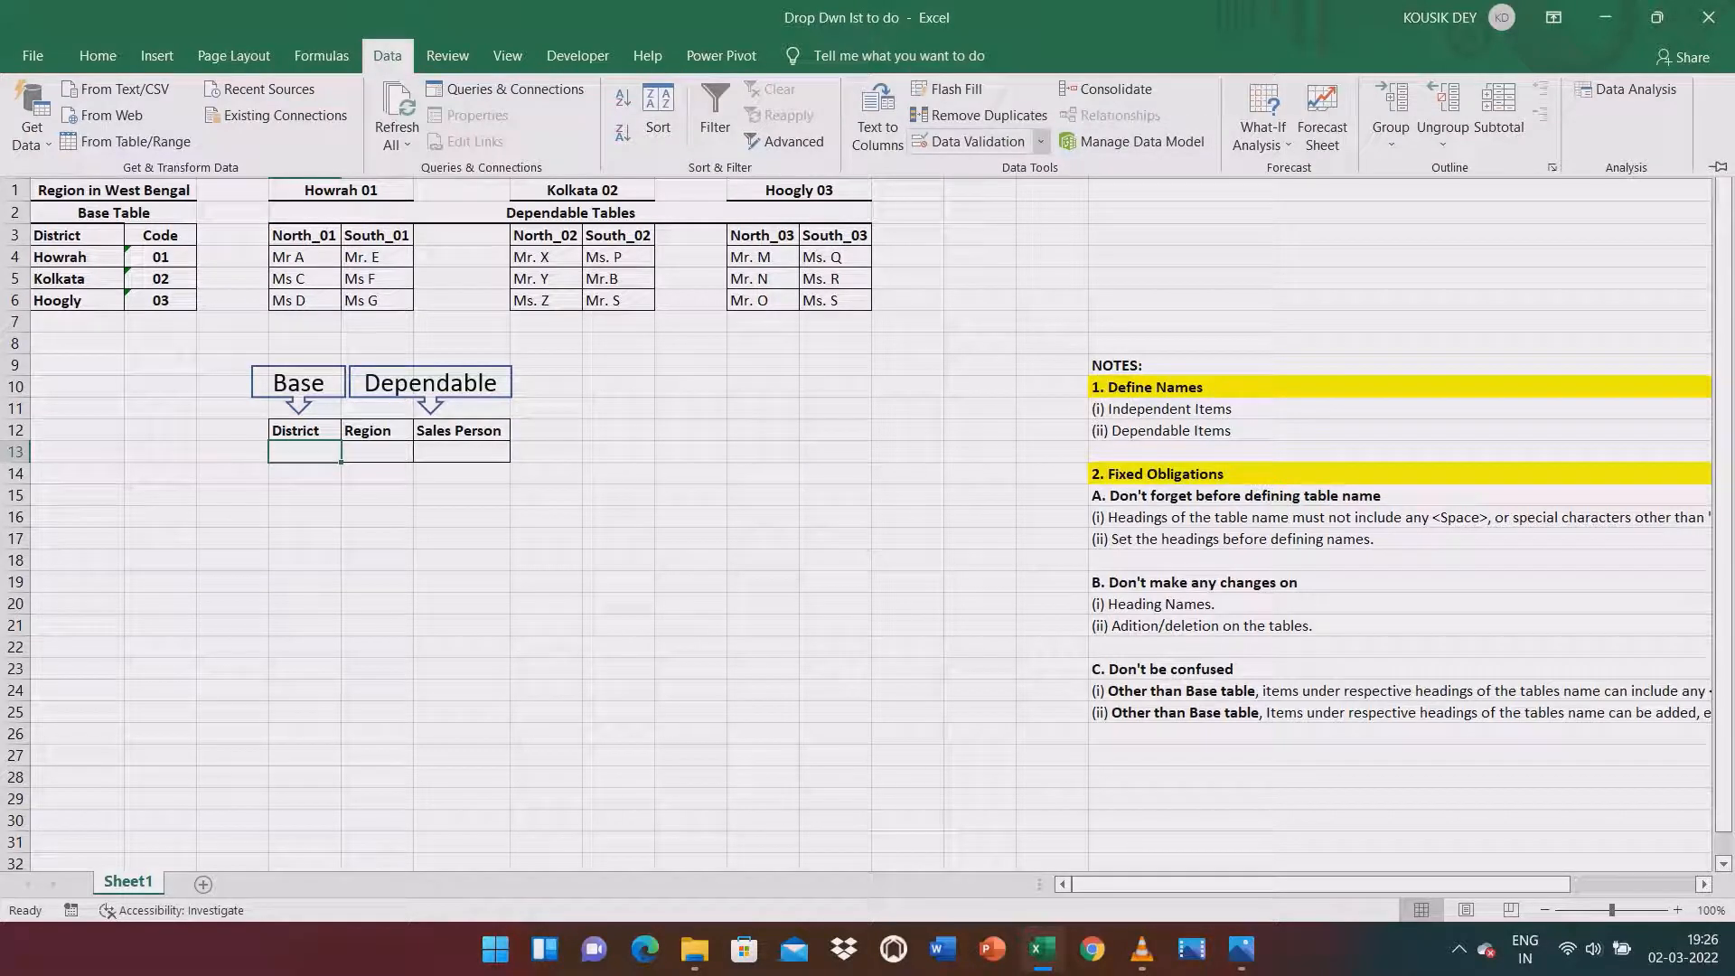
left_click(1040, 141)
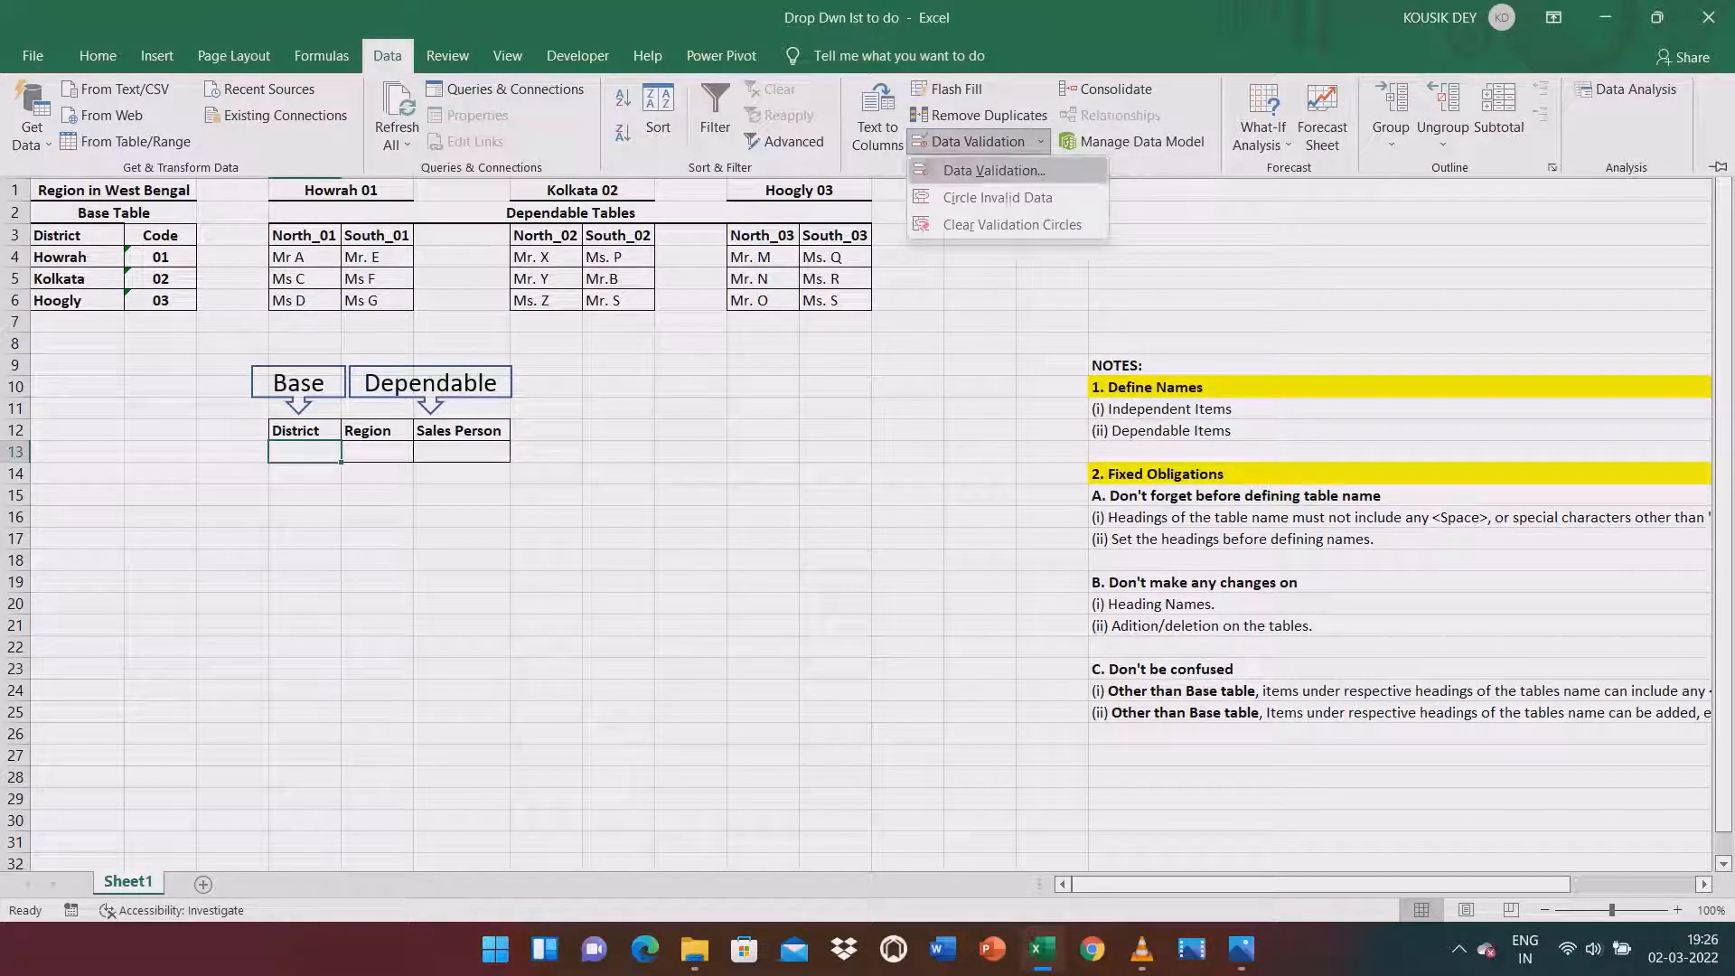
left_click(993, 170)
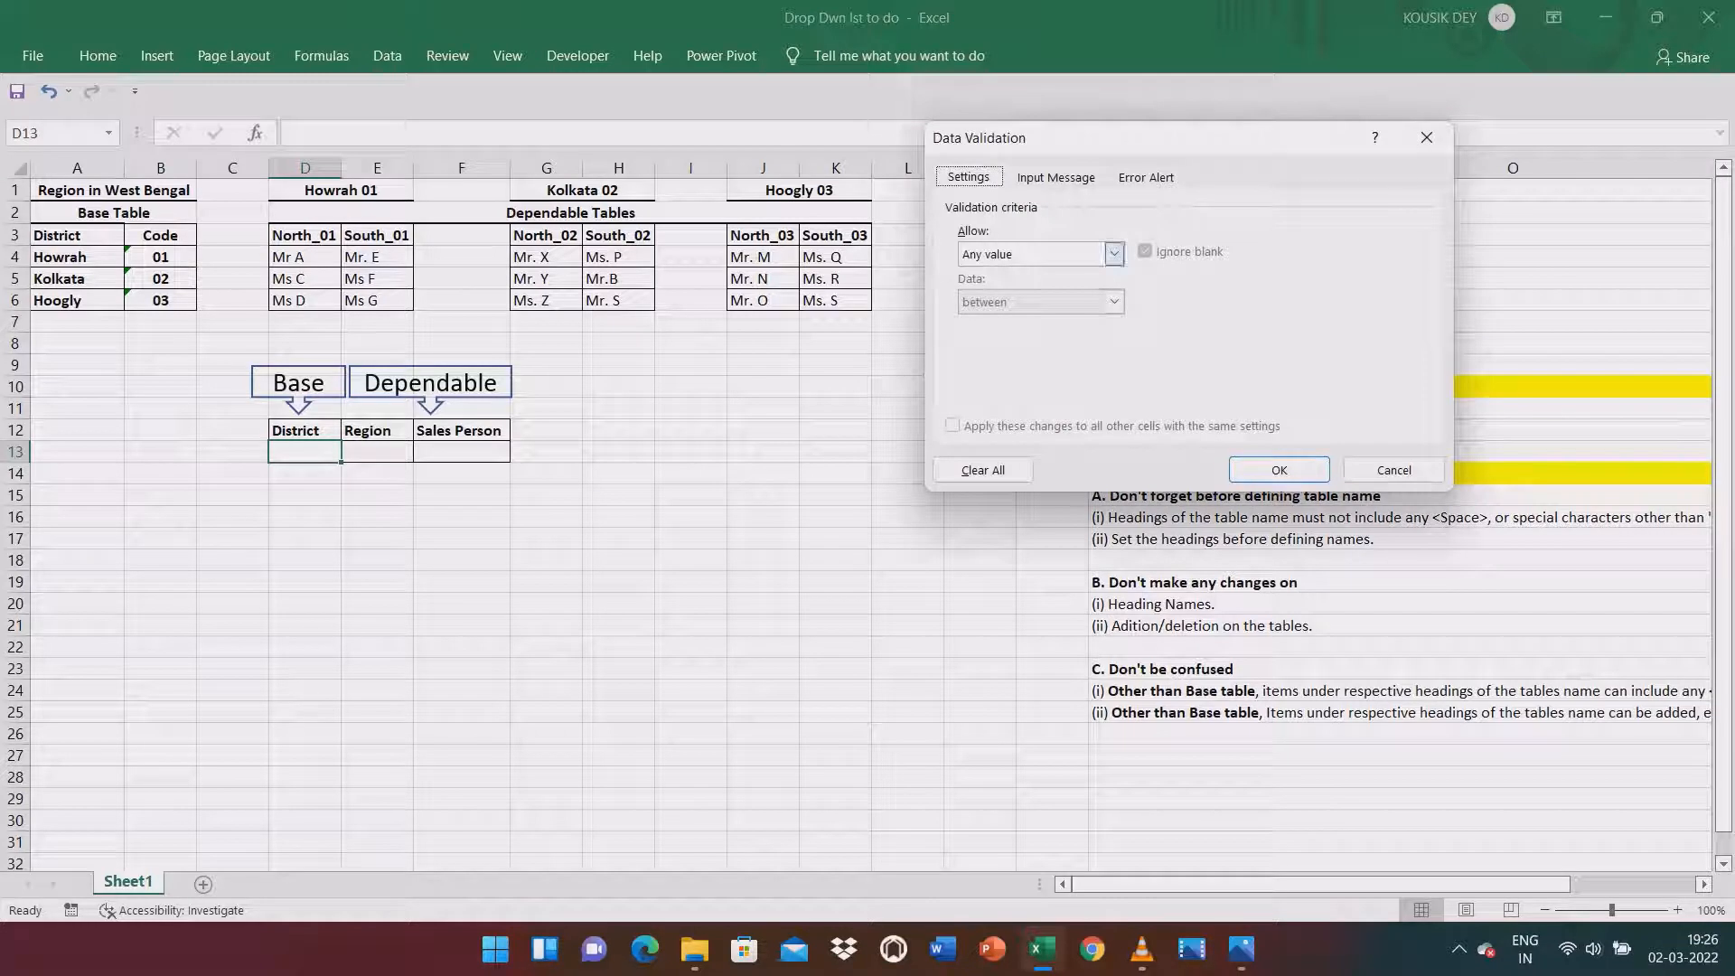
left_click(1114, 254)
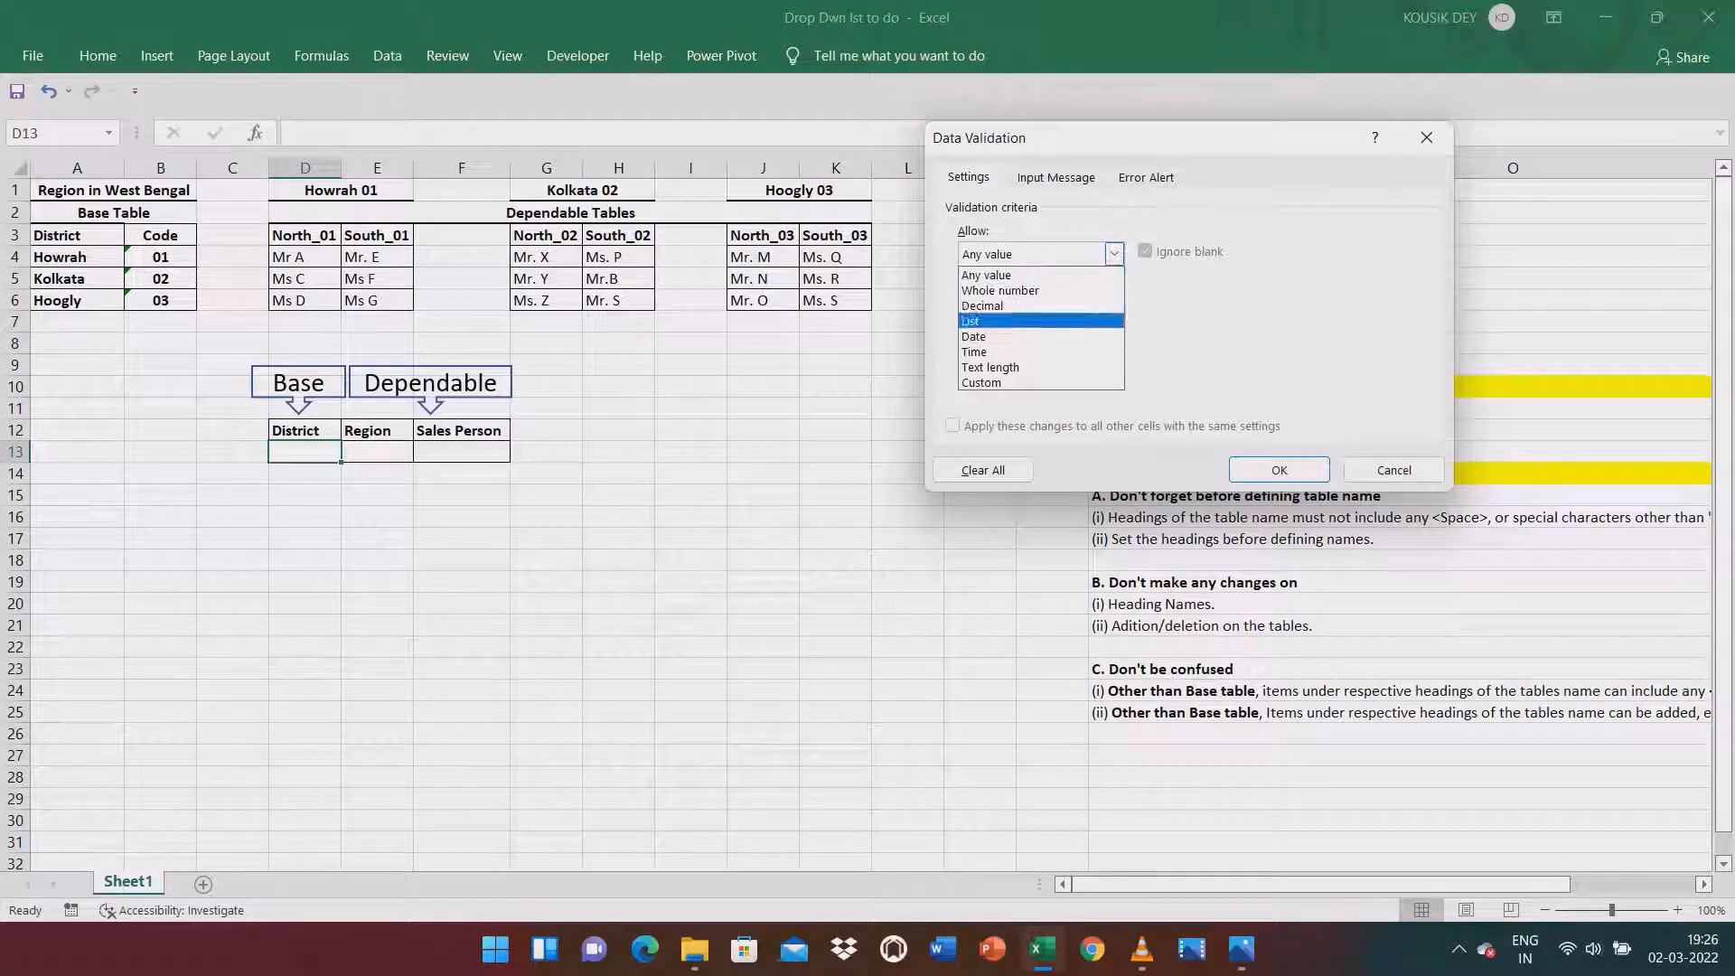
left_click(1029, 311)
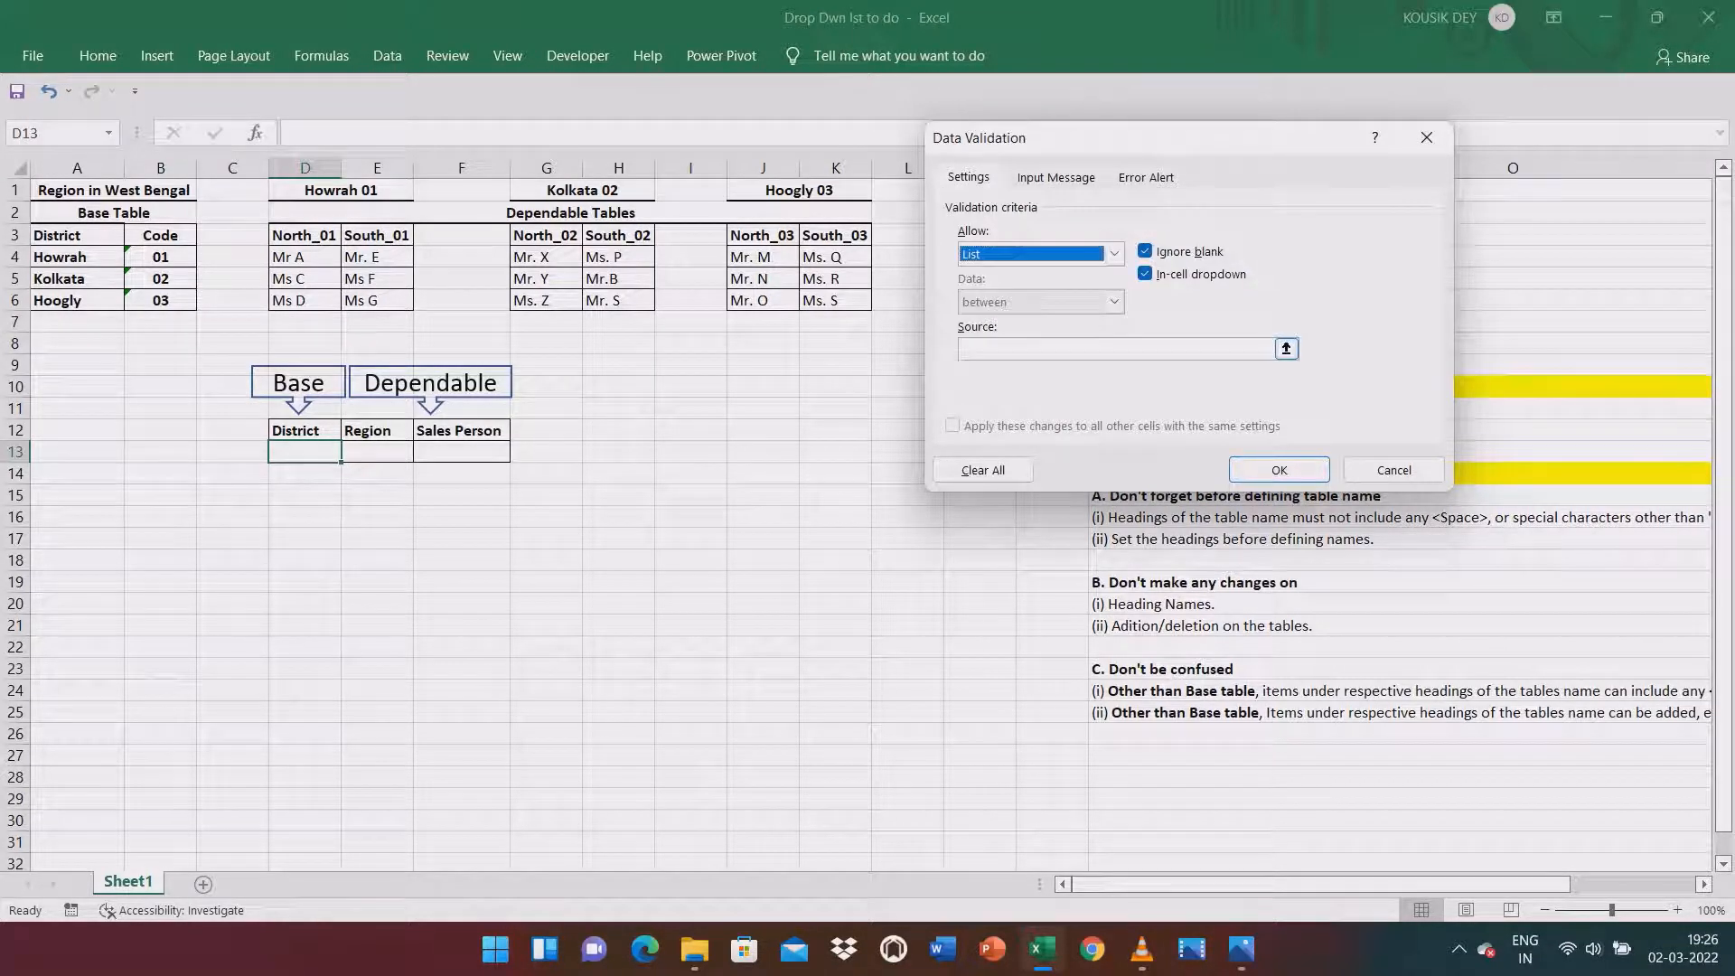
left_click(1286, 349)
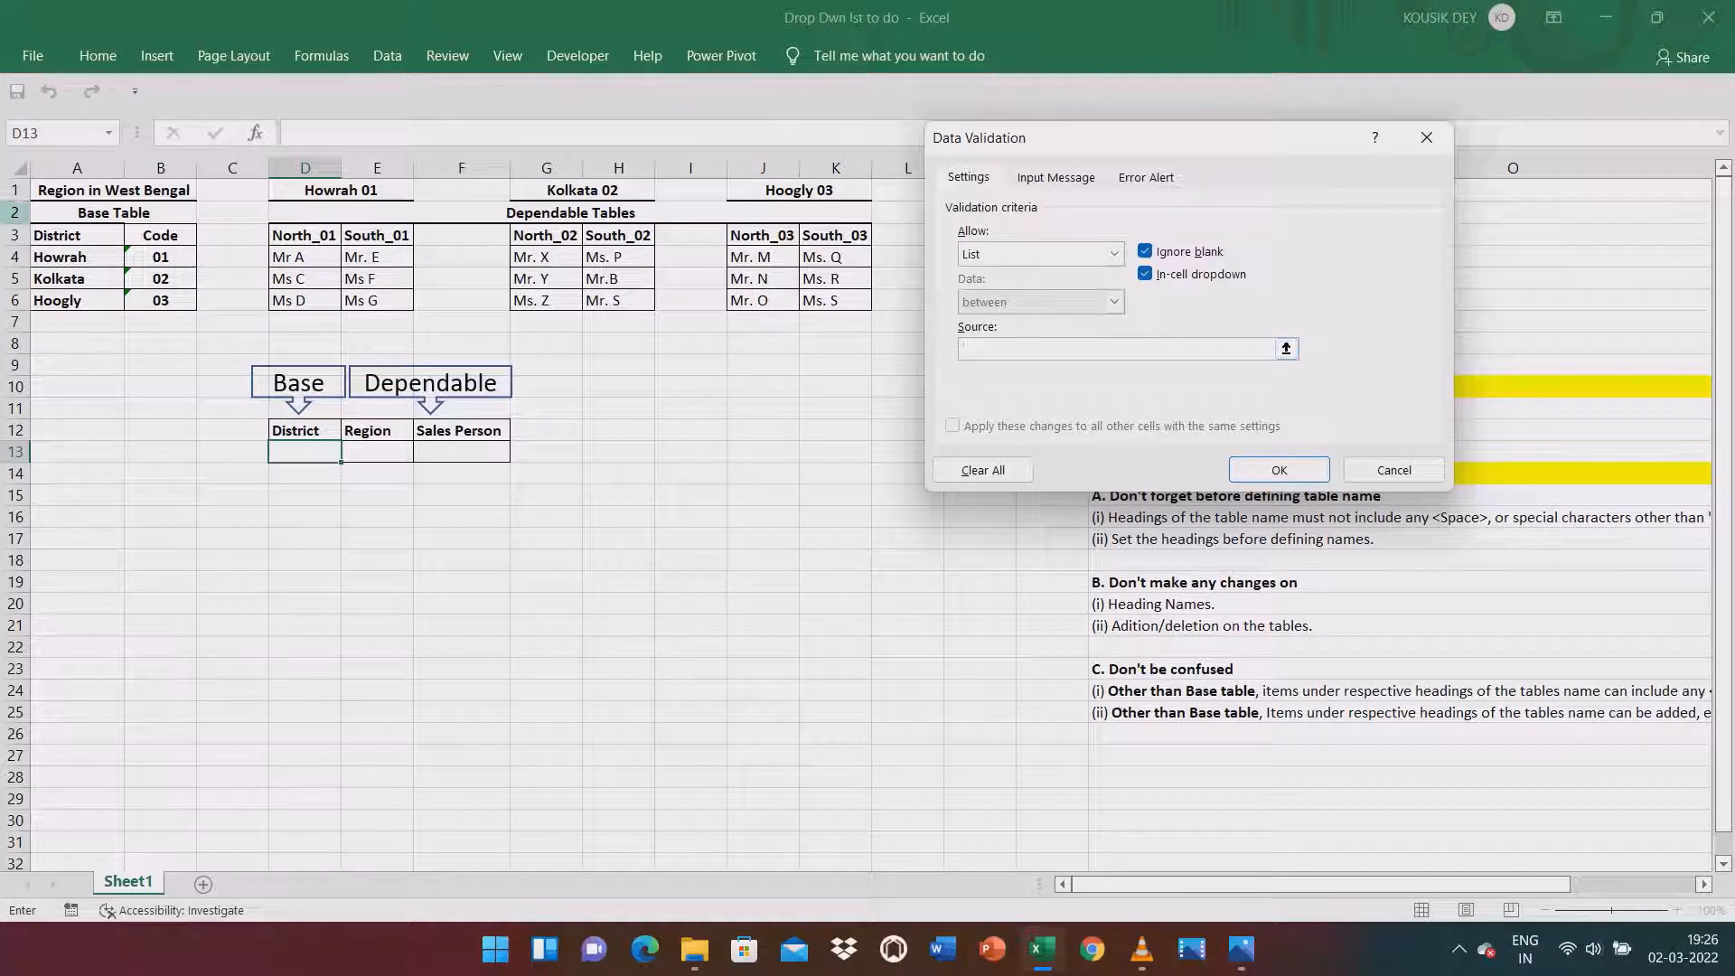
left_click_drag(72, 256, 108, 303)
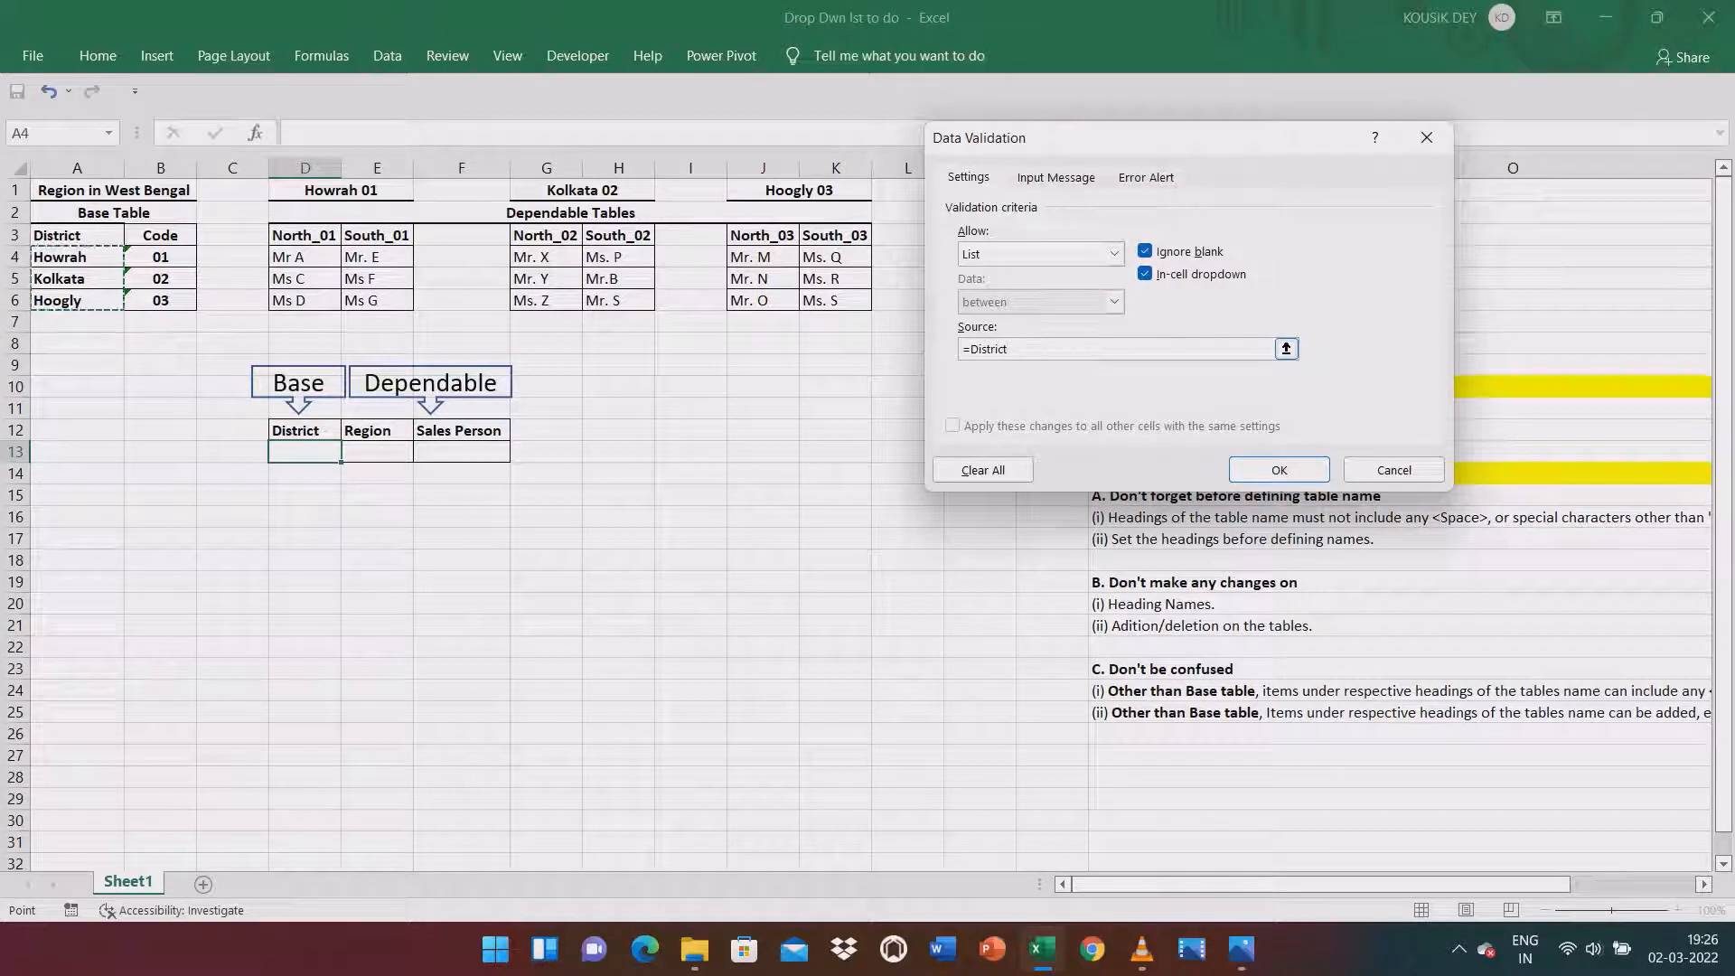
Clear the validation source, paste the defined name District into it instead, and apply the validation to D13.
left_click(1003, 349)
key("BackSpace")
key("BackSpace")
key("BackSpace")
key("BackSpace")
key("BackSpace")
key("BackSpace")
key("BackSpace")
key("F3")
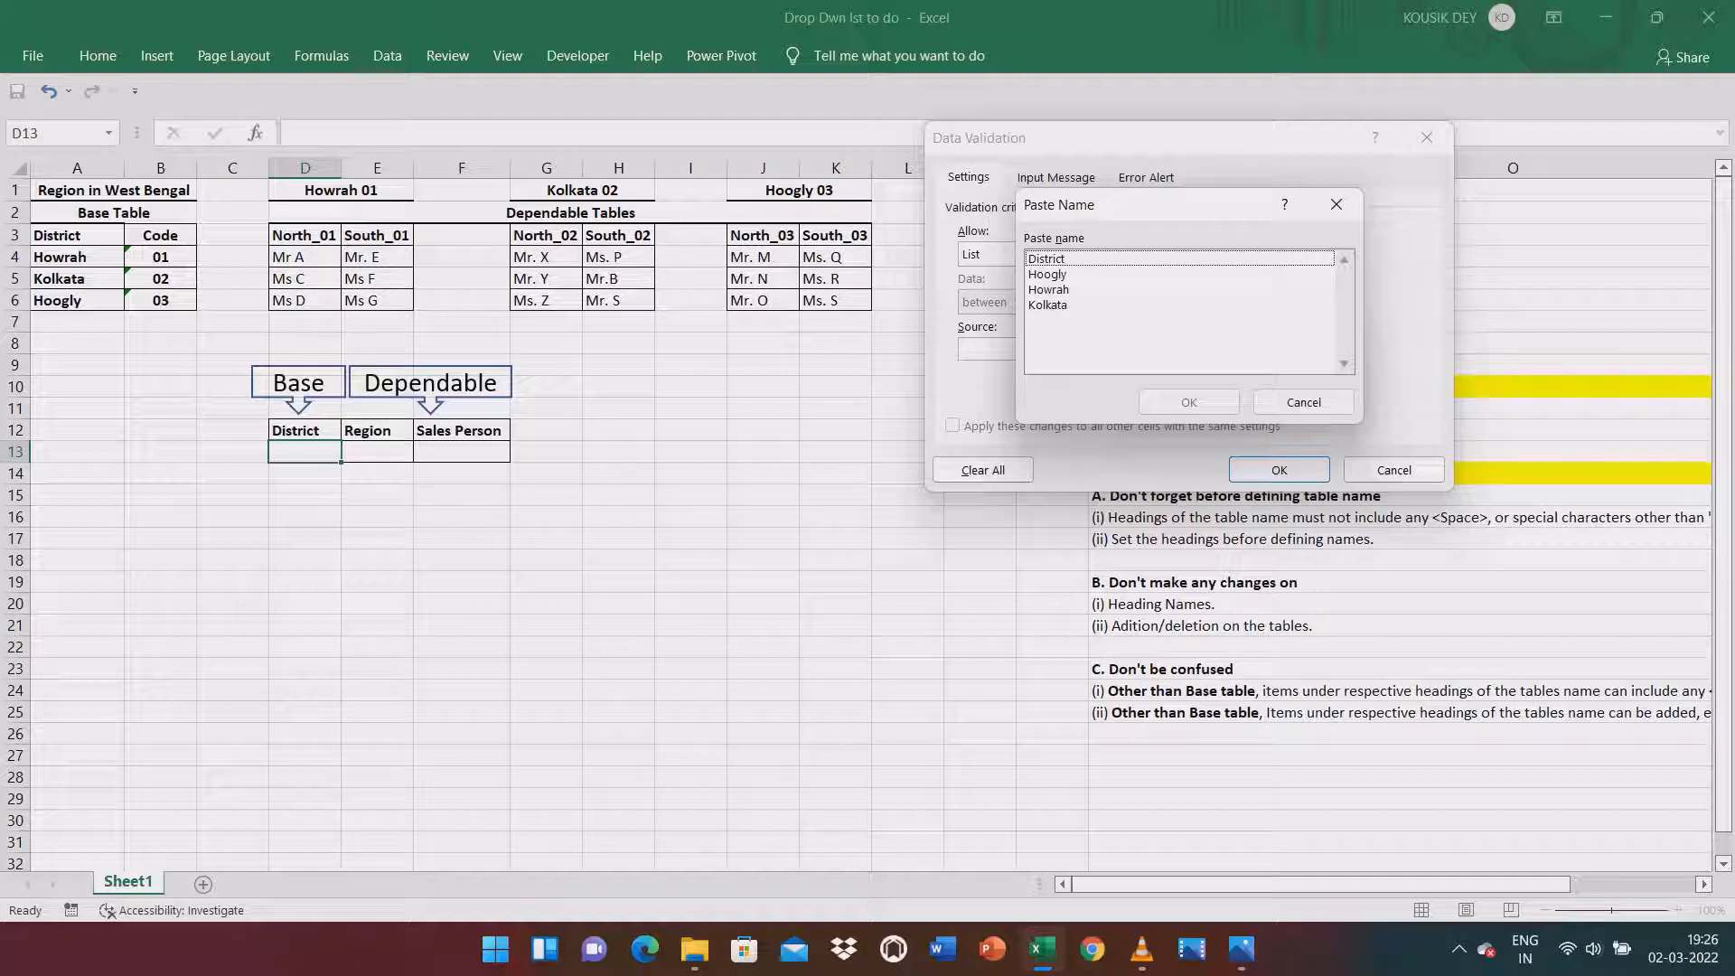
key("Down")
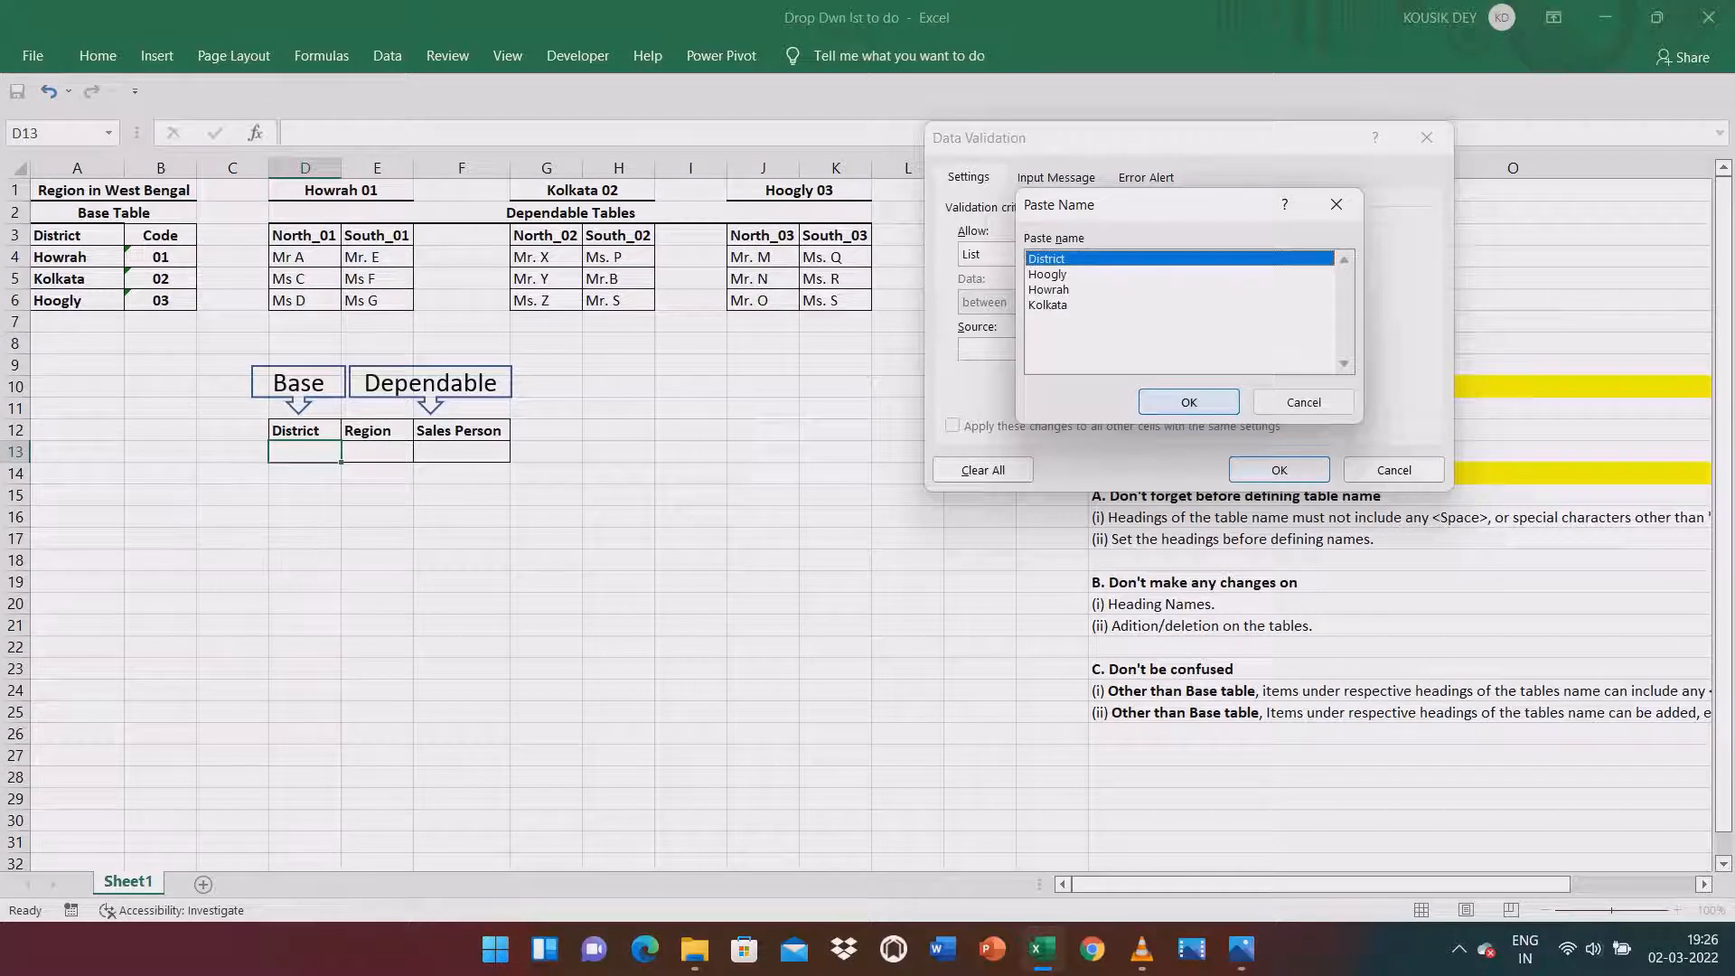
key("Return")
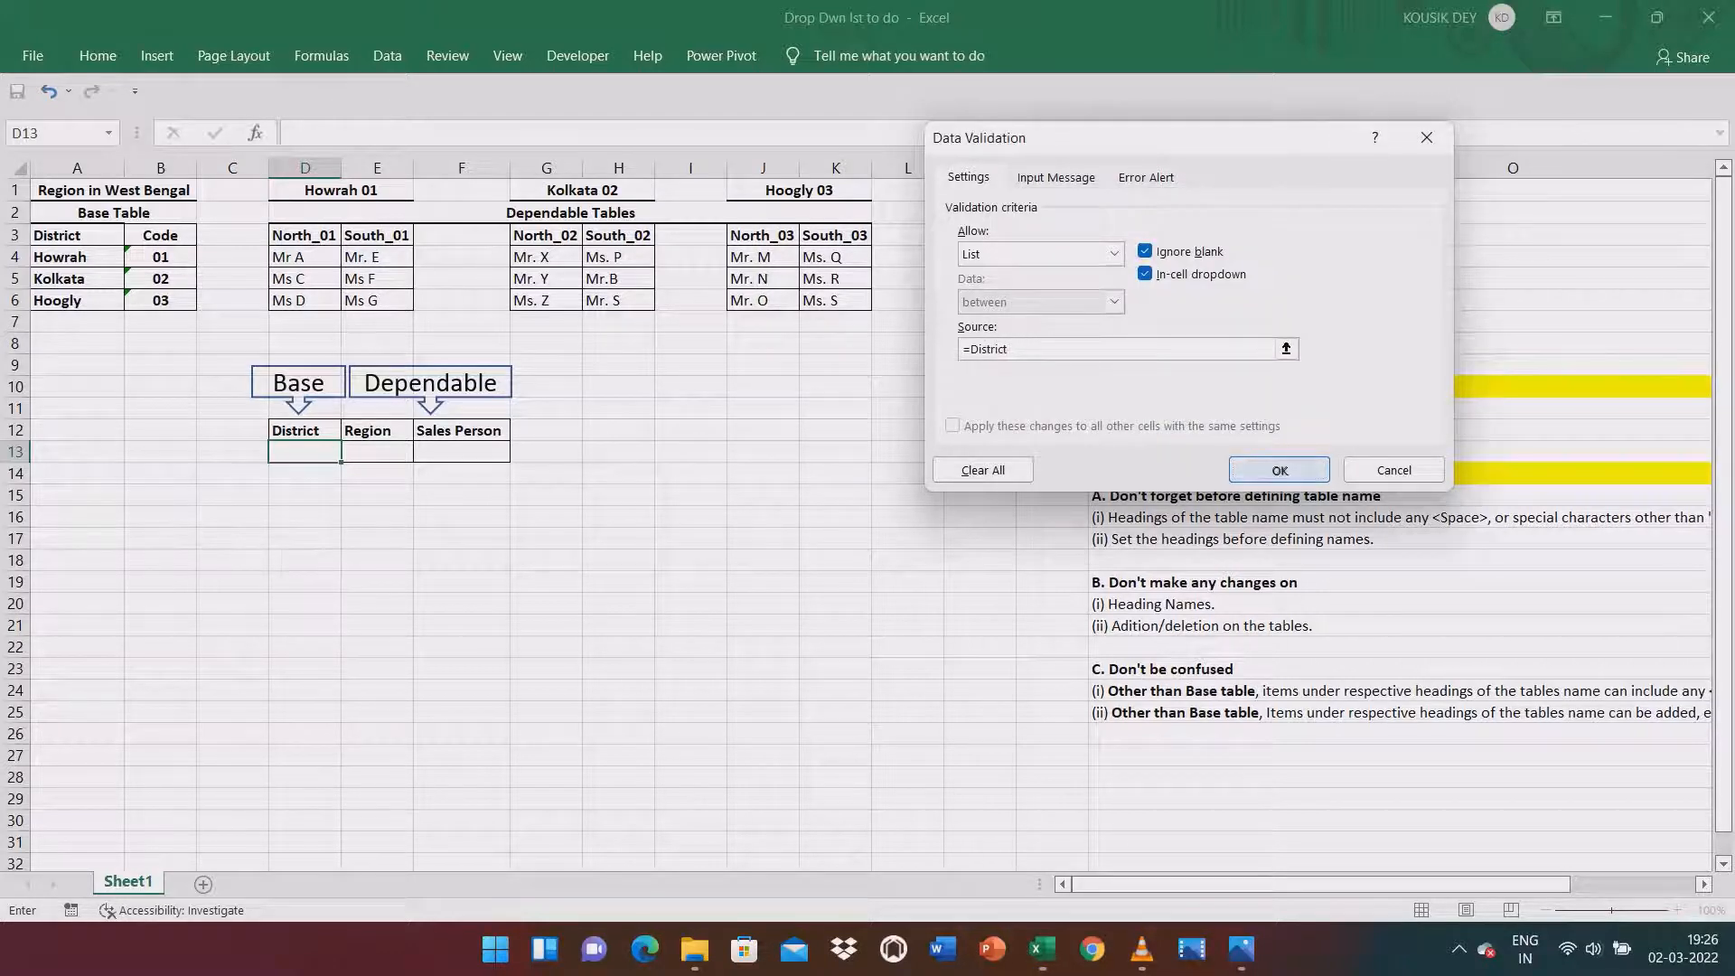
key("Return")
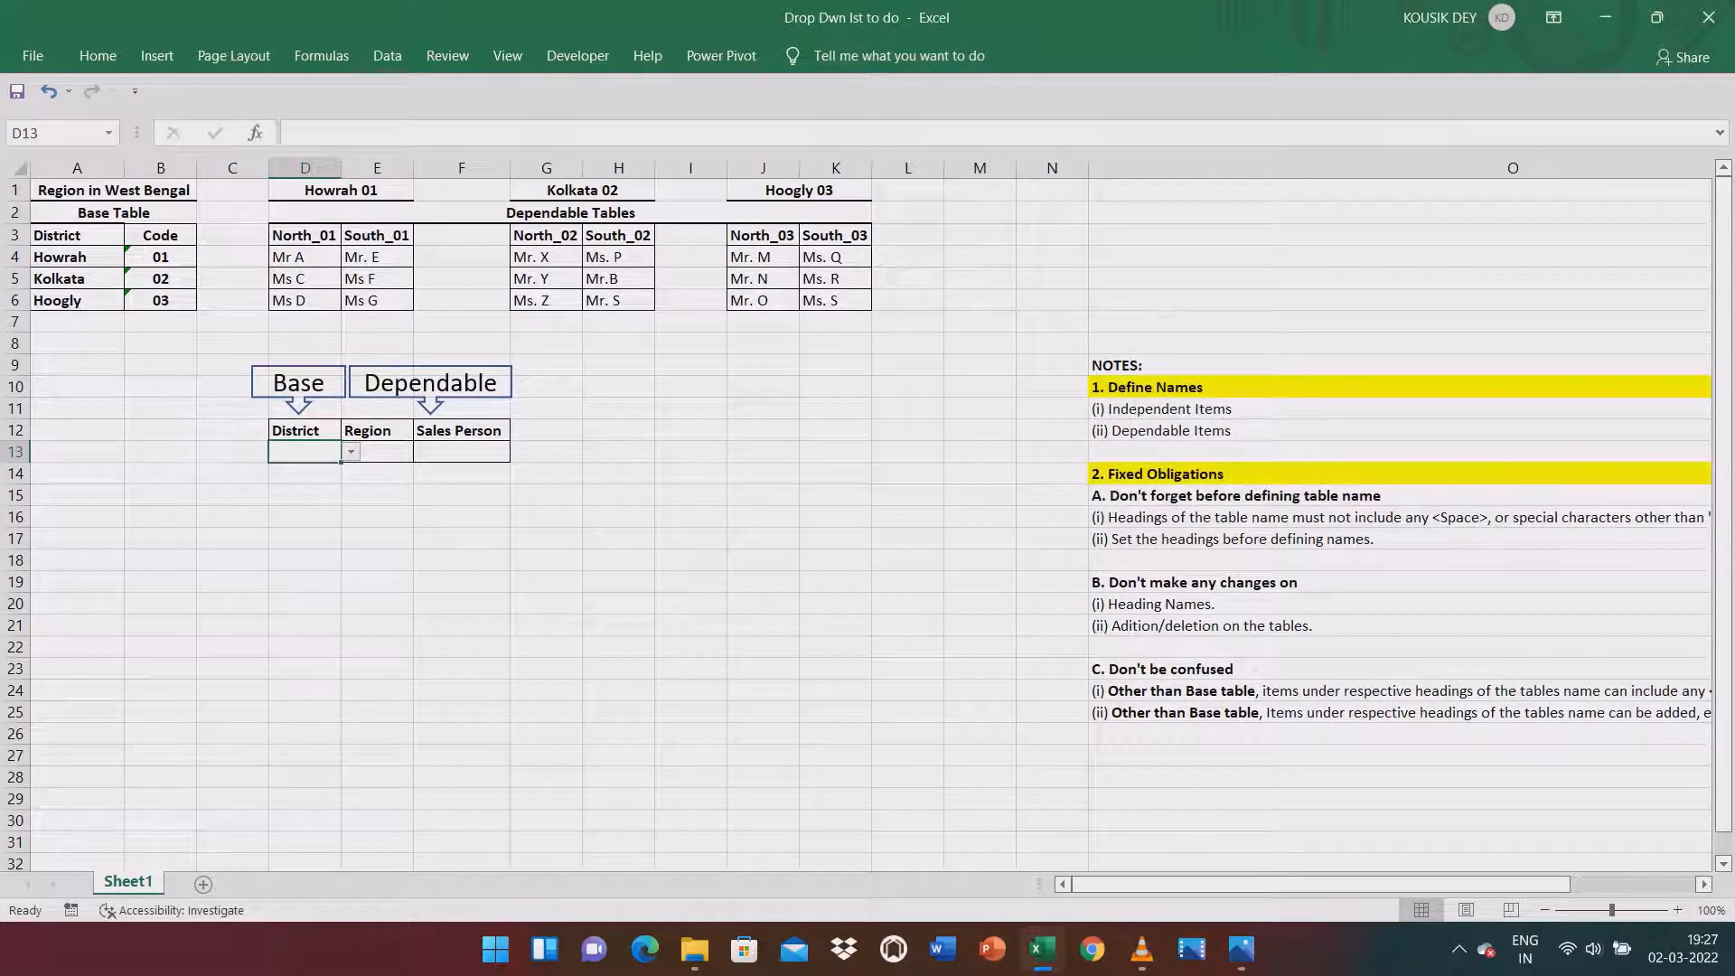
Check the District drop-down in D13 and choose Kolkata from it.
key("alt+Down")
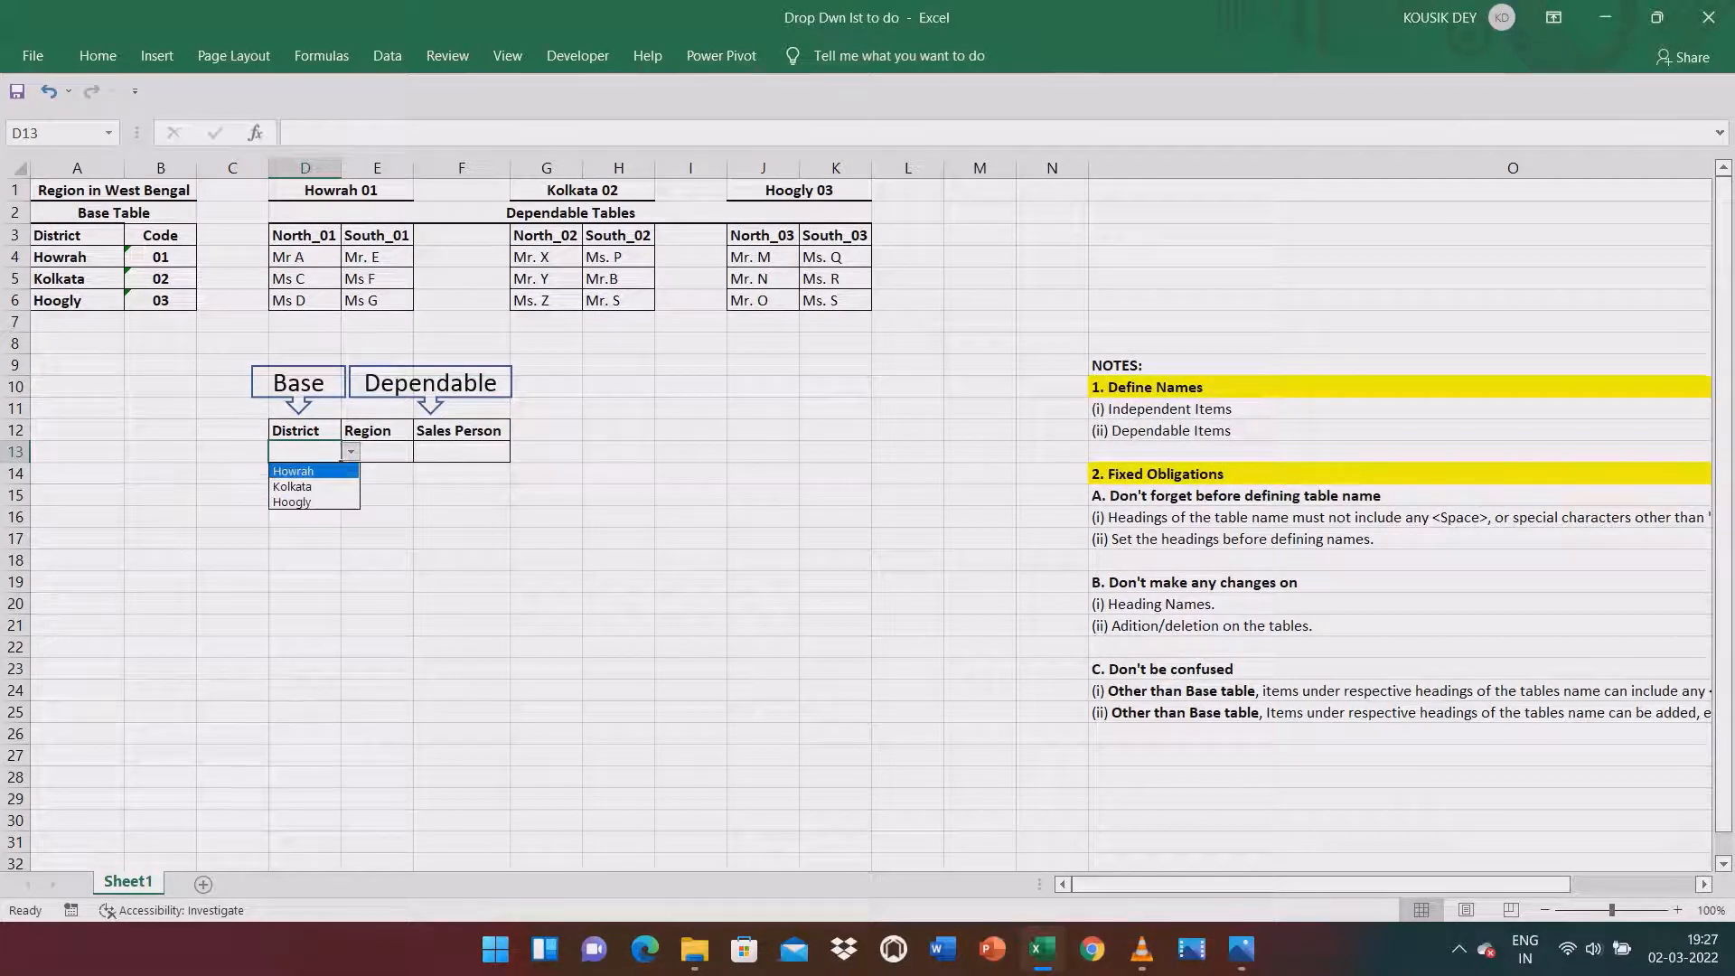
key("Escape")
key("Right")
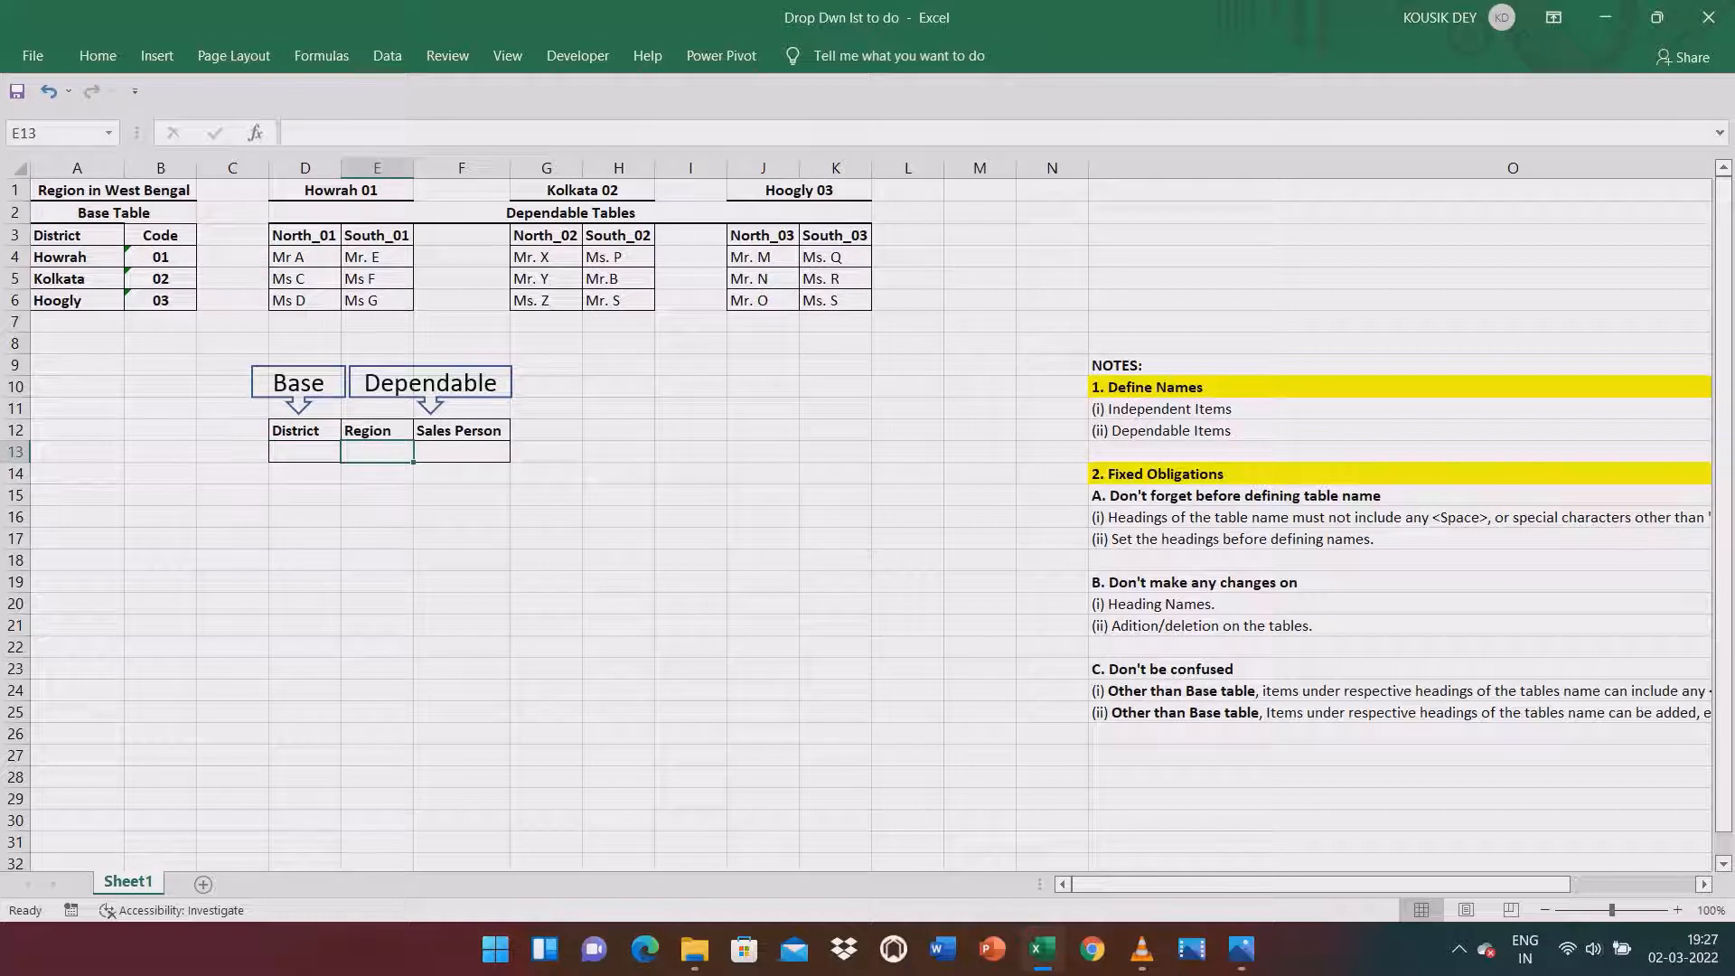
key("Left")
key("alt+Down")
key("Down")
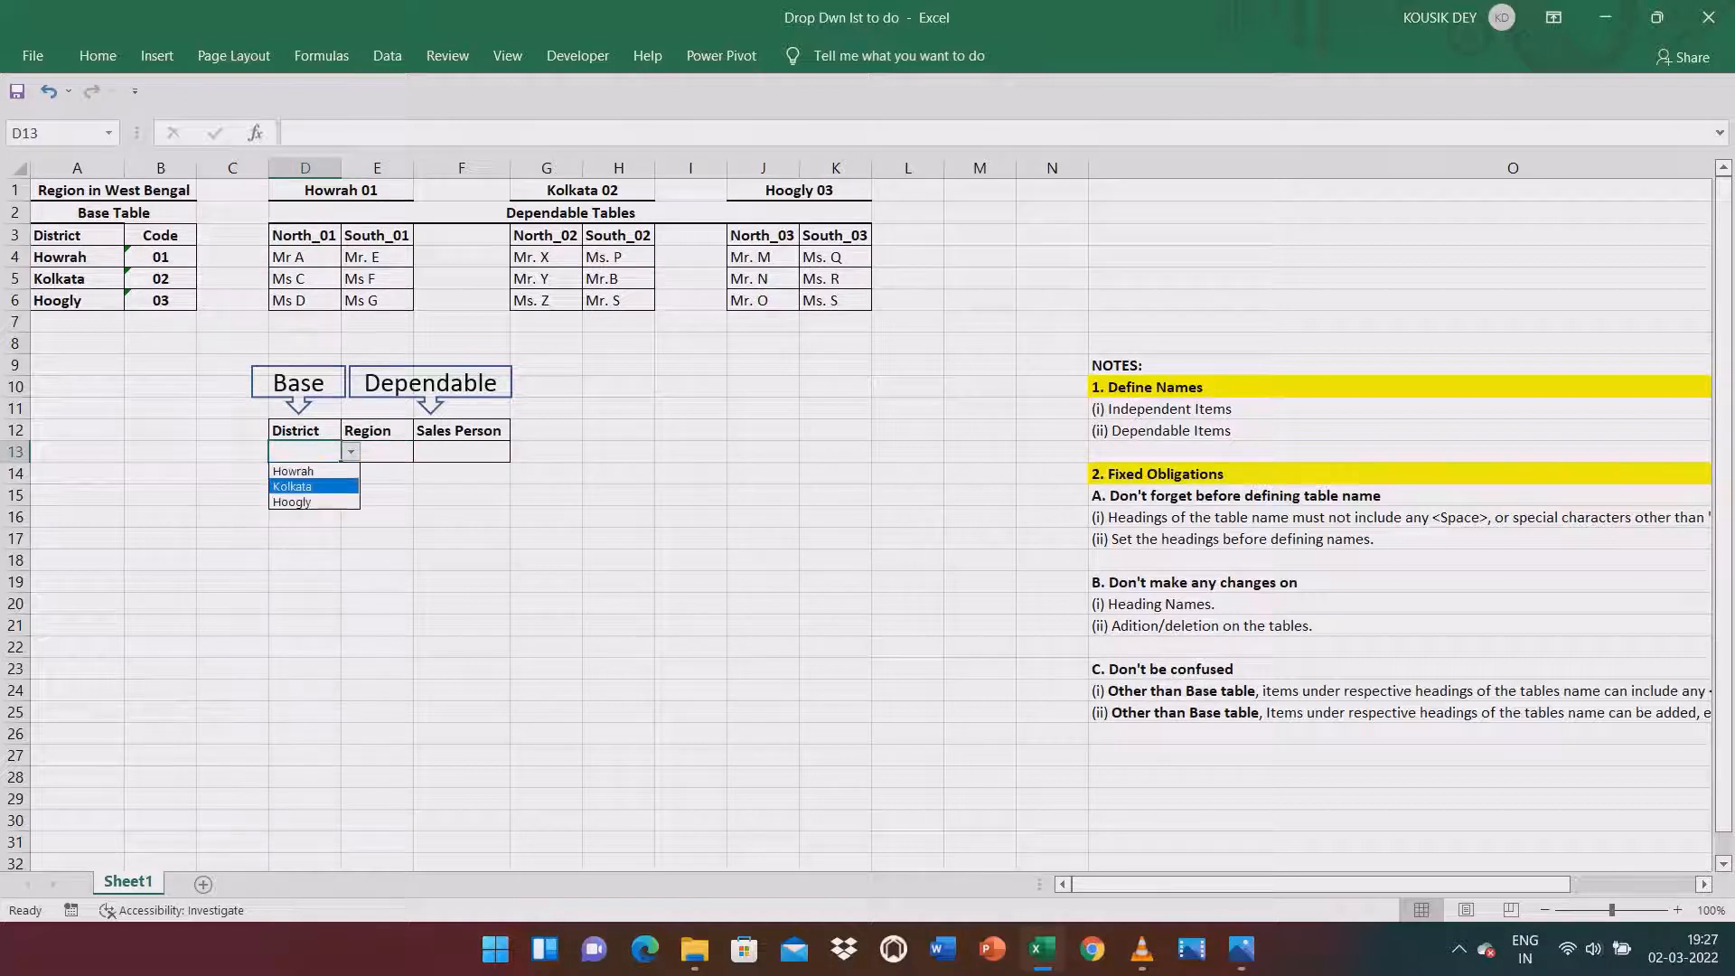
key("Return")
key("Right")
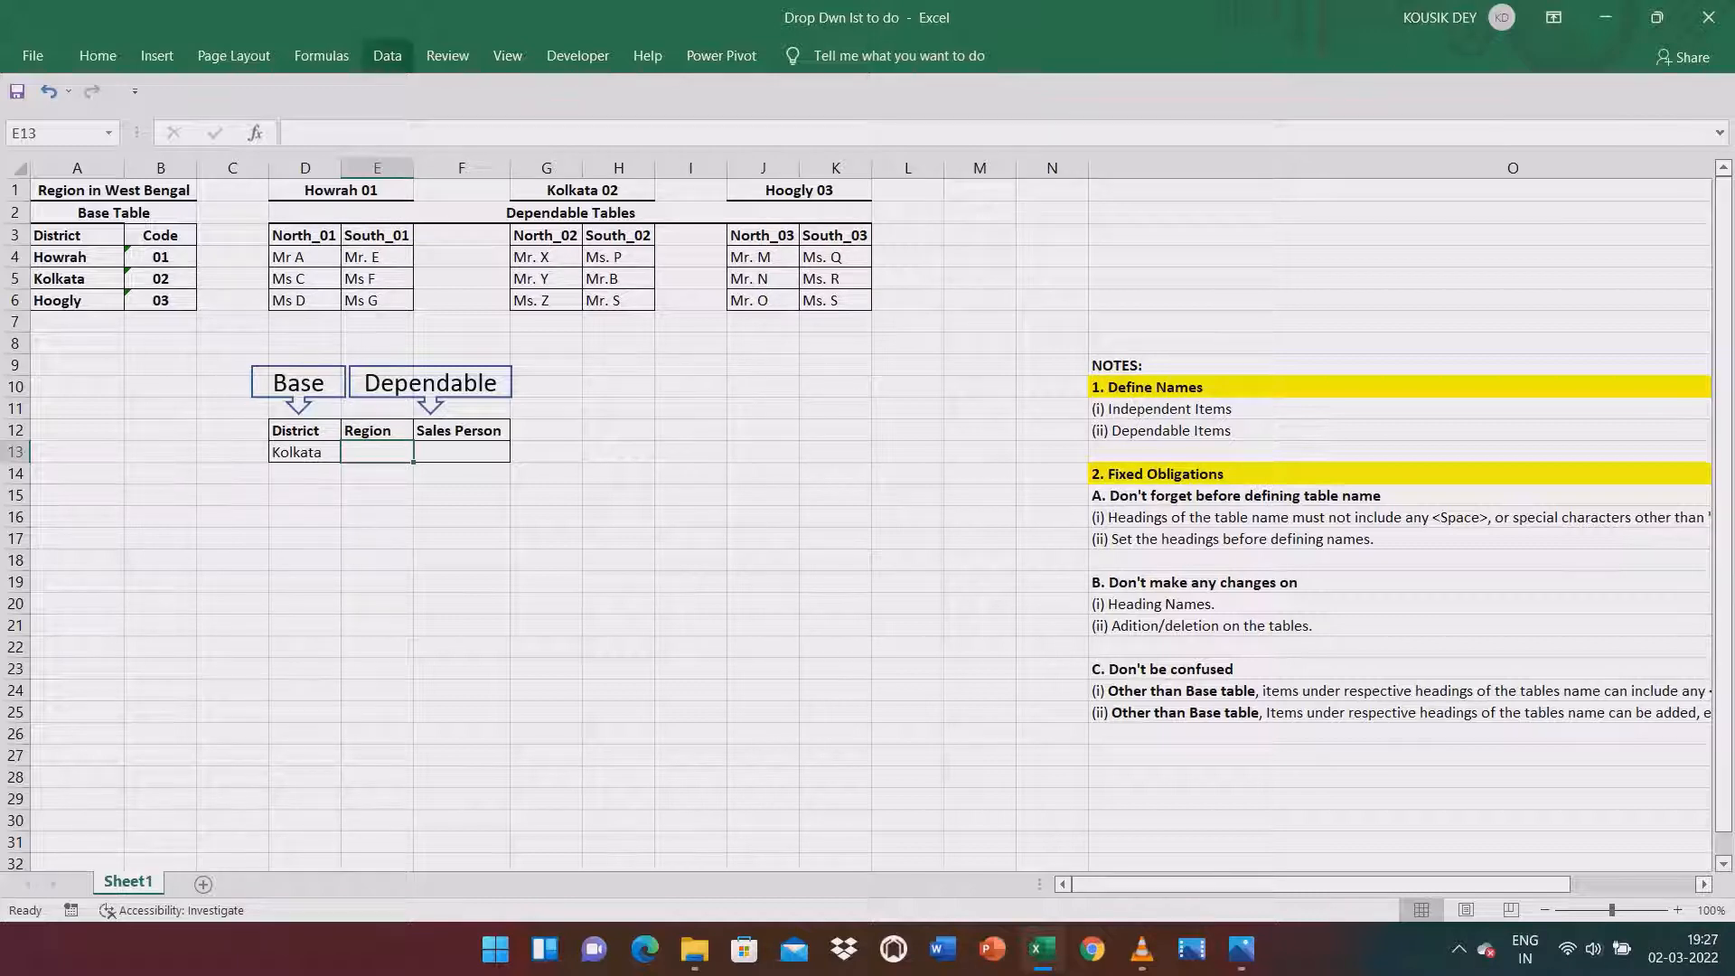
Add a list data validation with source =indirect($D13) to the Region cell E13 and display its choices.
left_click(387, 55)
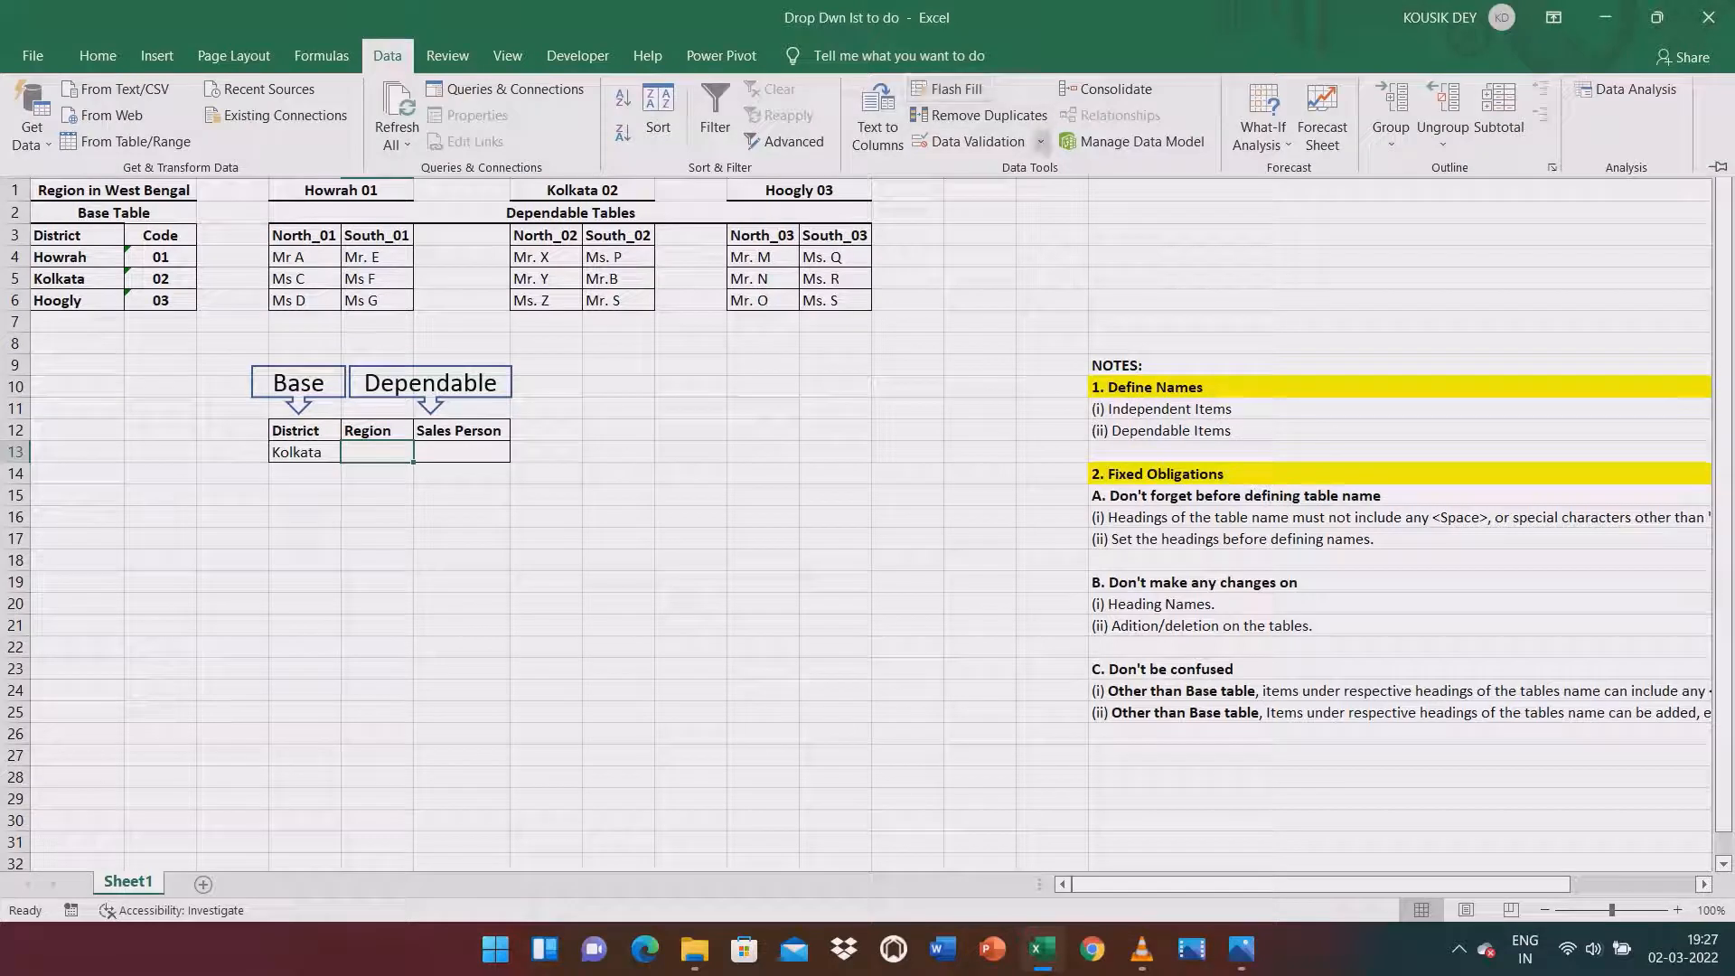
left_click(1040, 141)
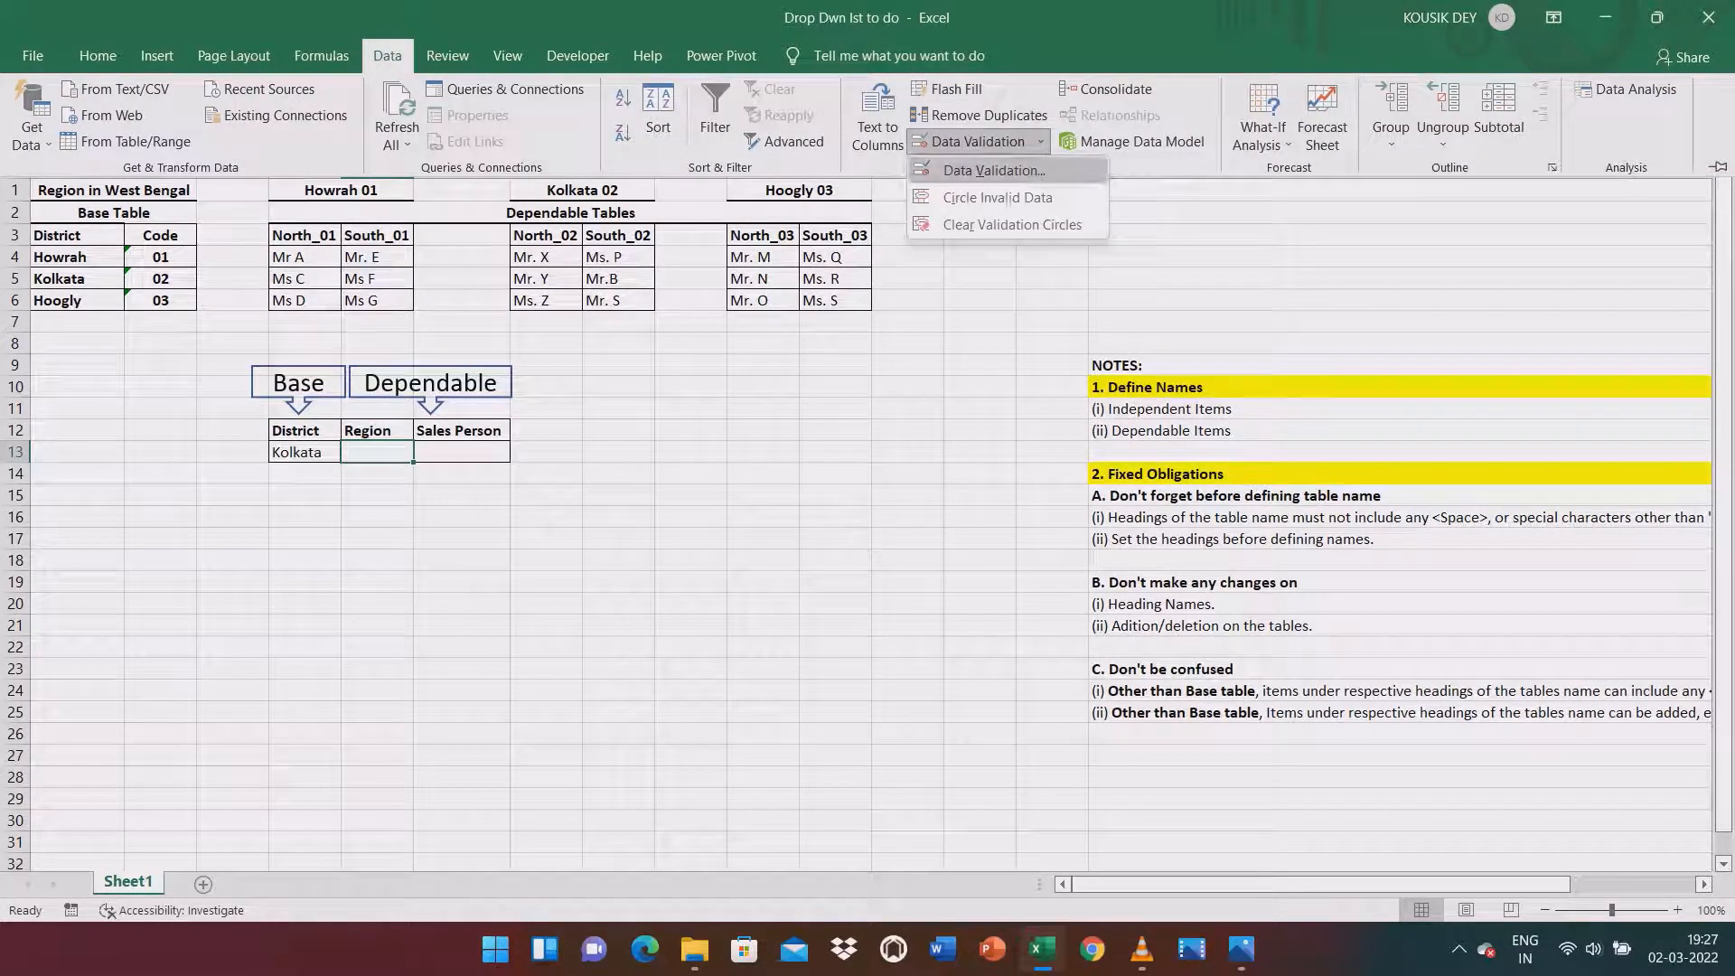
left_click(994, 170)
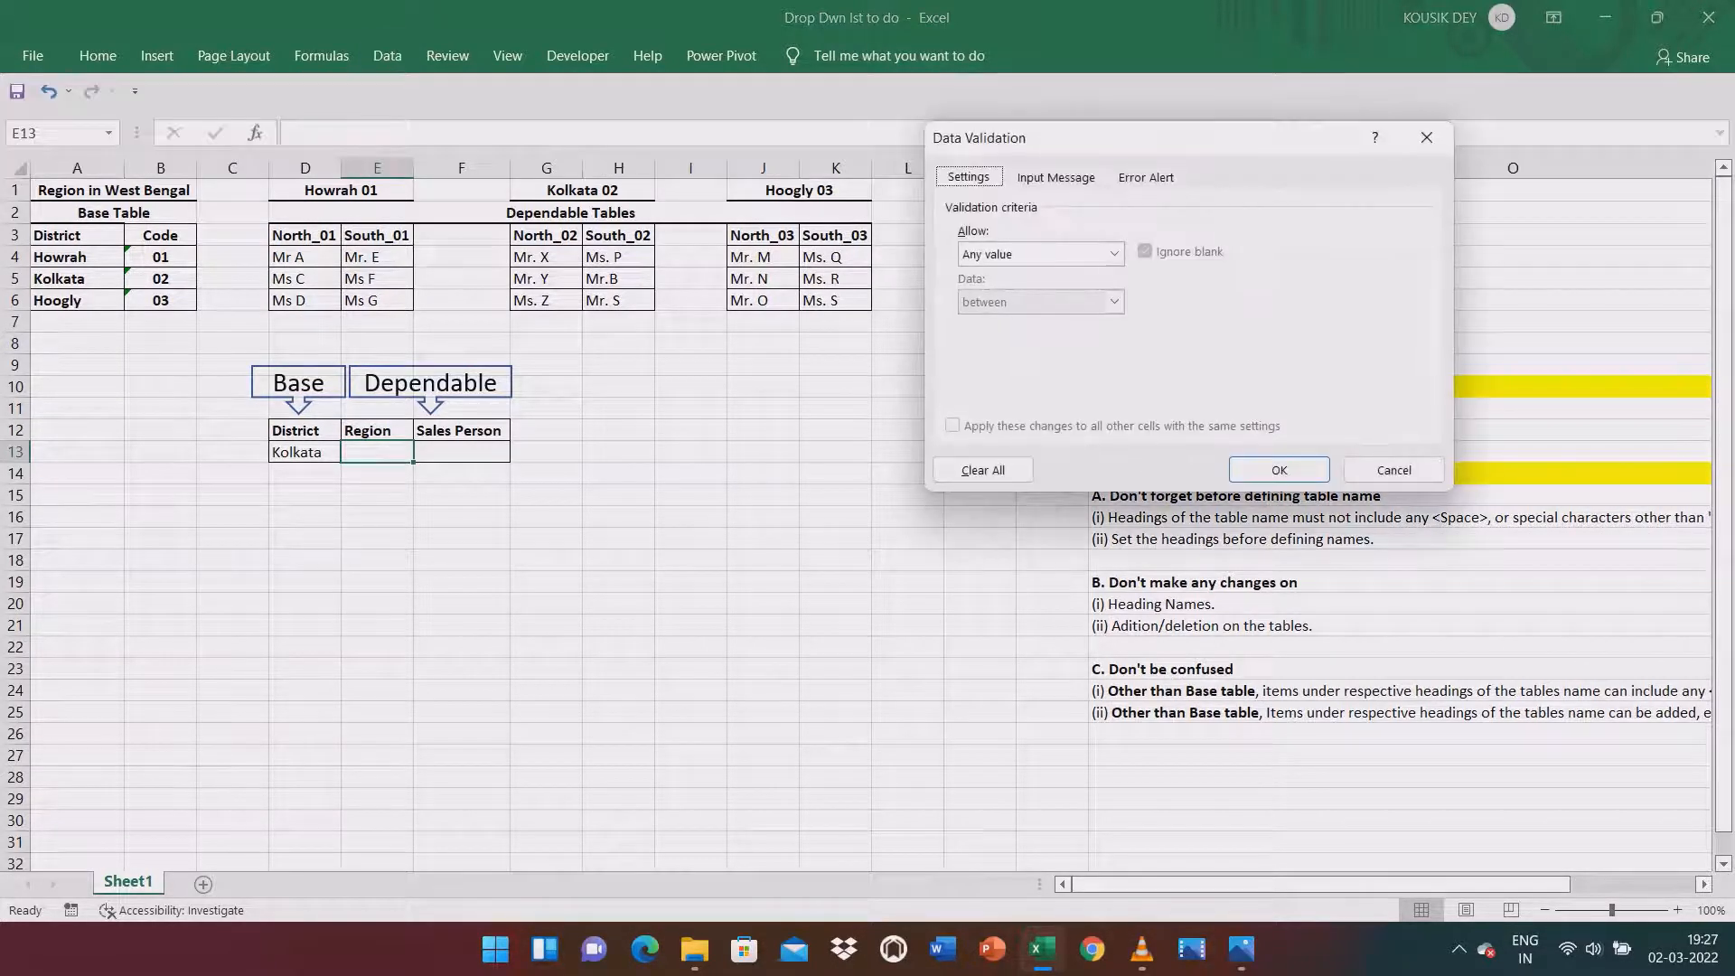
left_click(1114, 254)
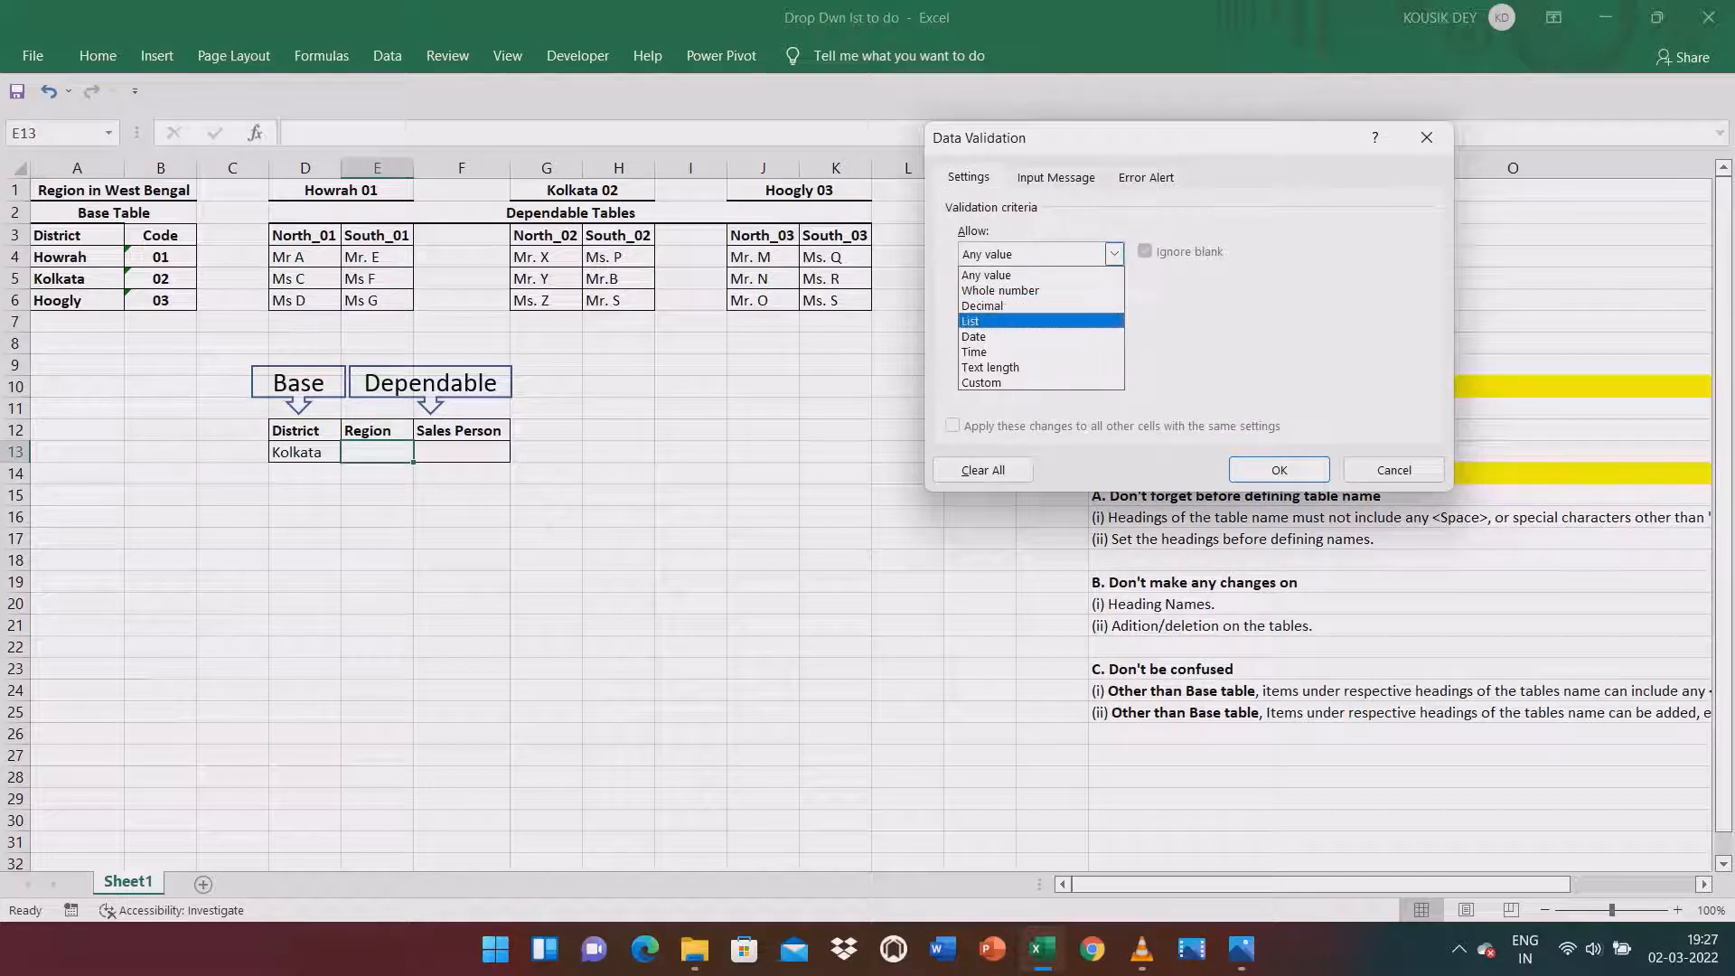
key("Return")
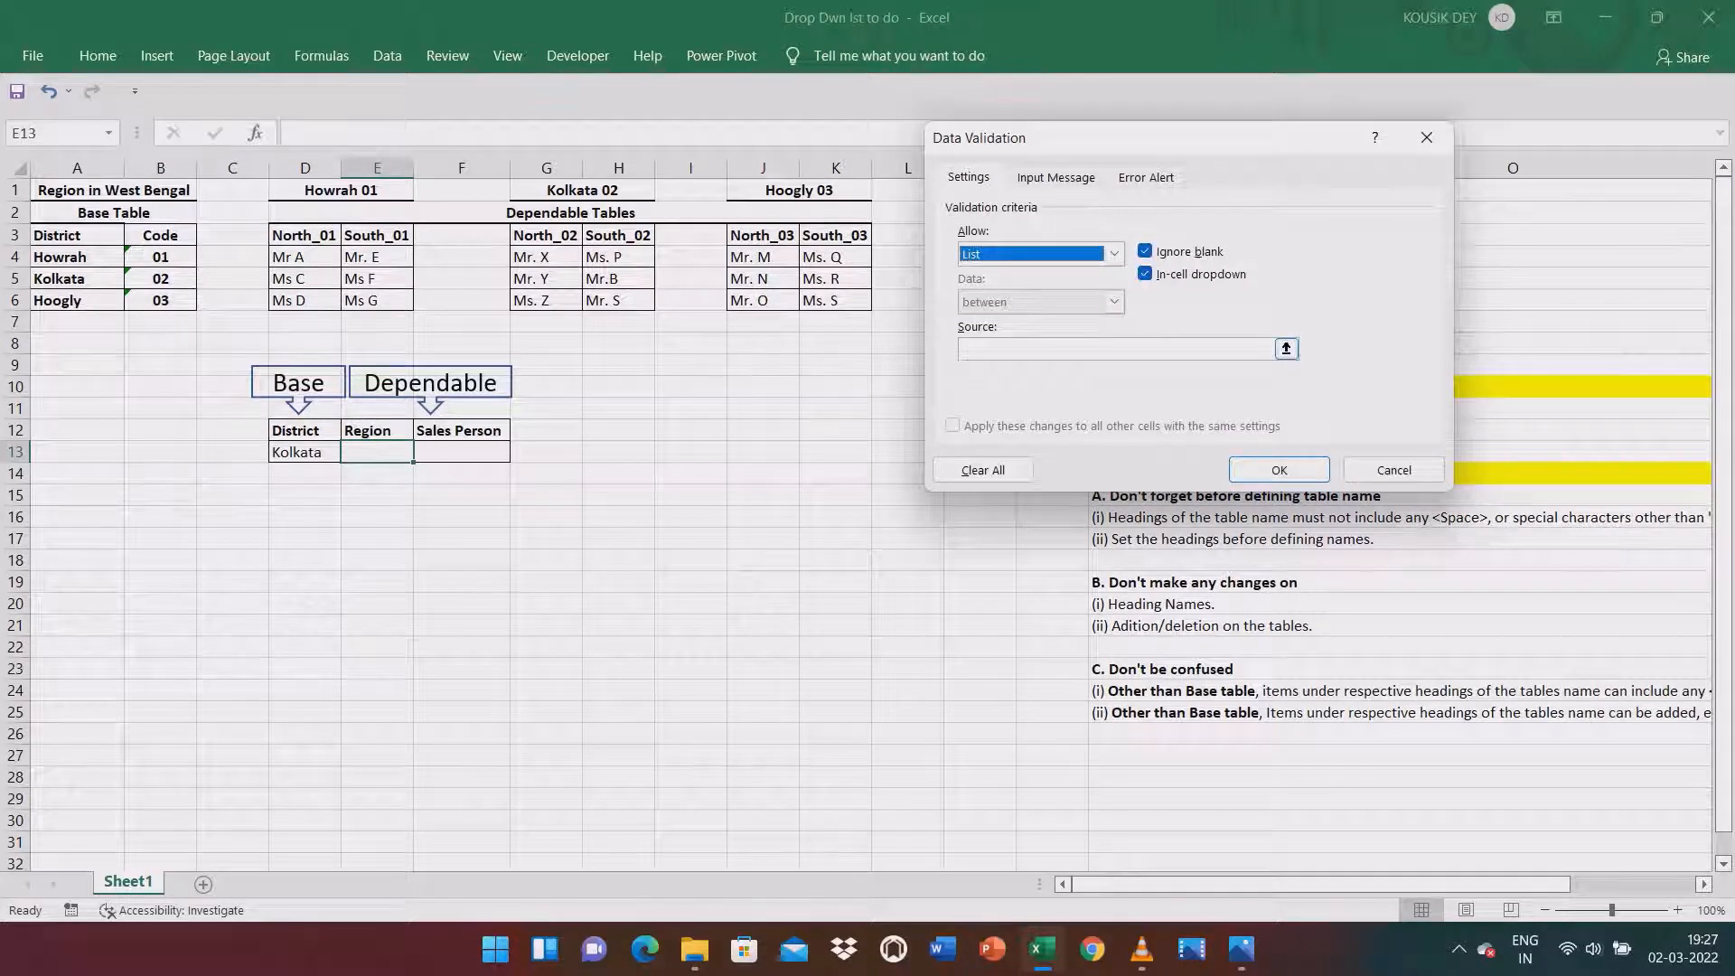
left_click(1113, 348)
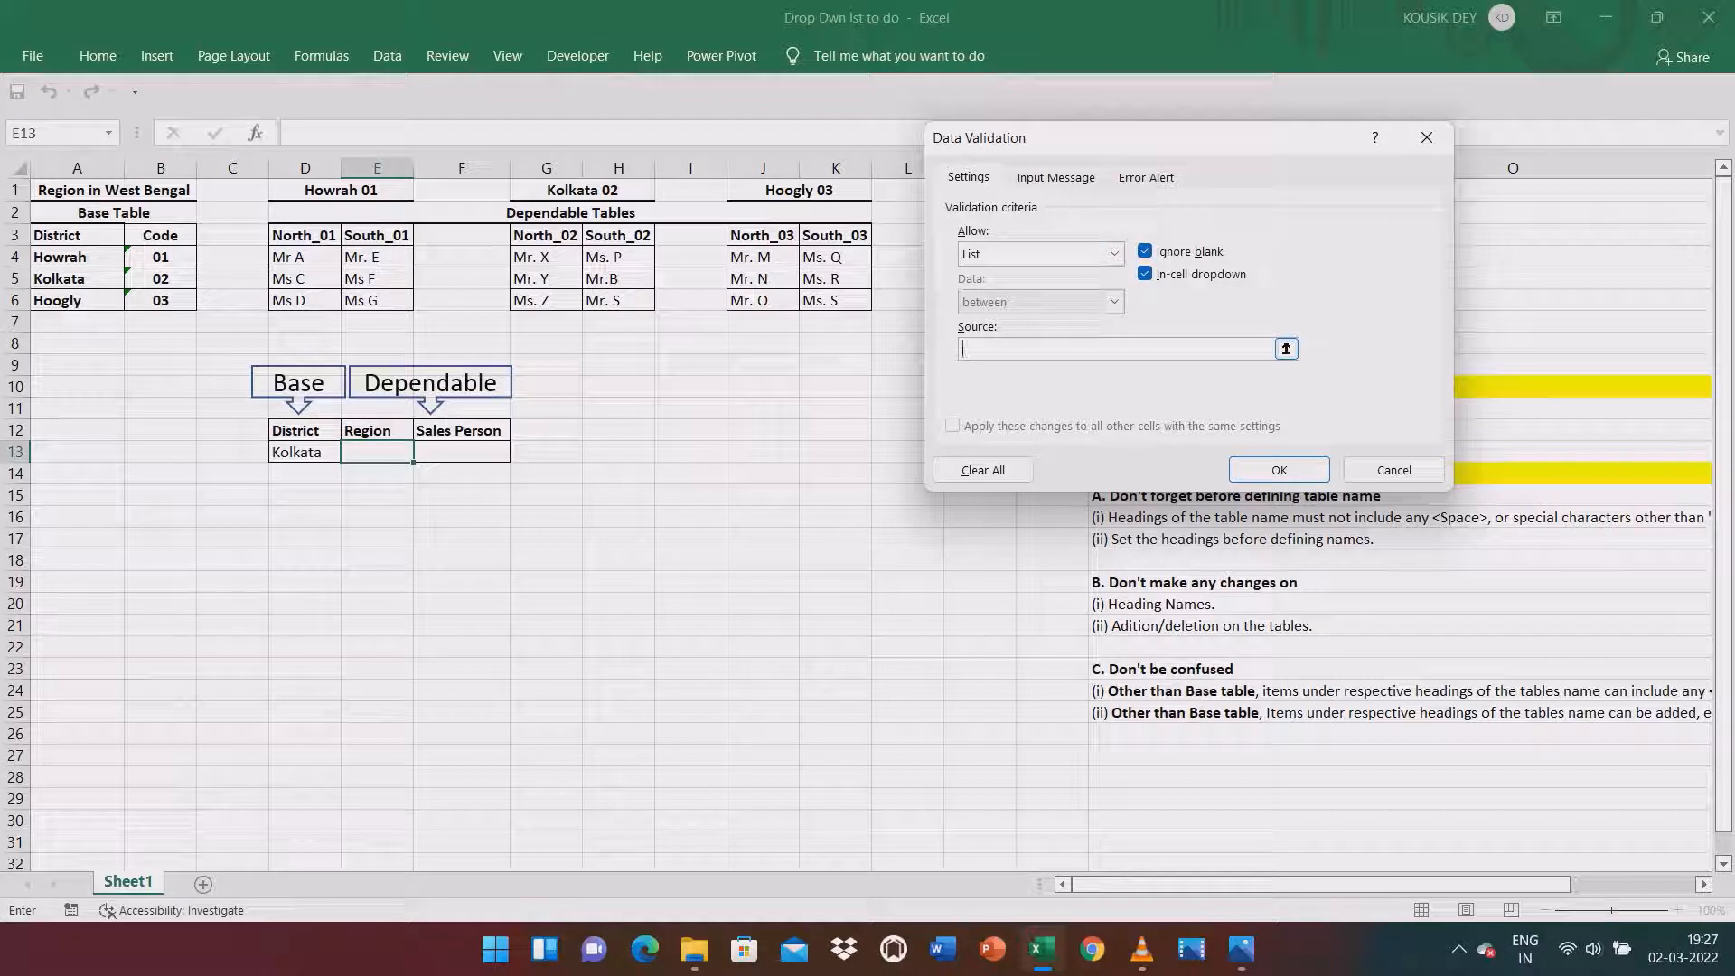
type("=indirect()")
left_click(304, 452)
left_click(1055, 349)
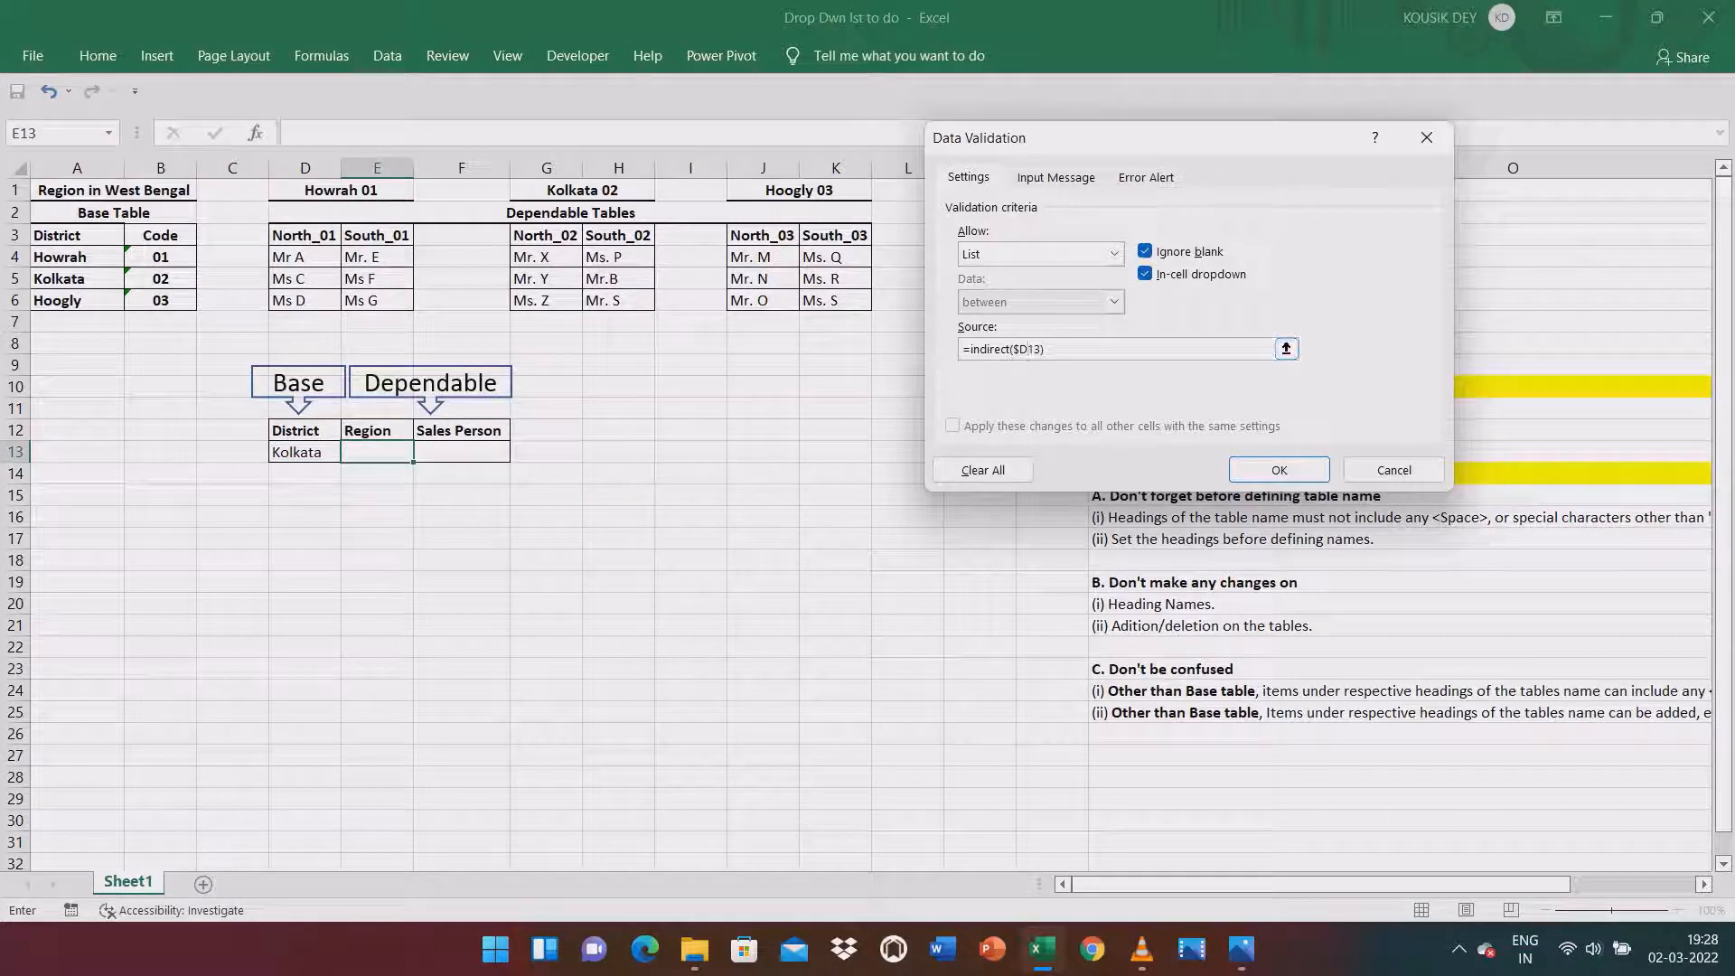
left_click(1279, 470)
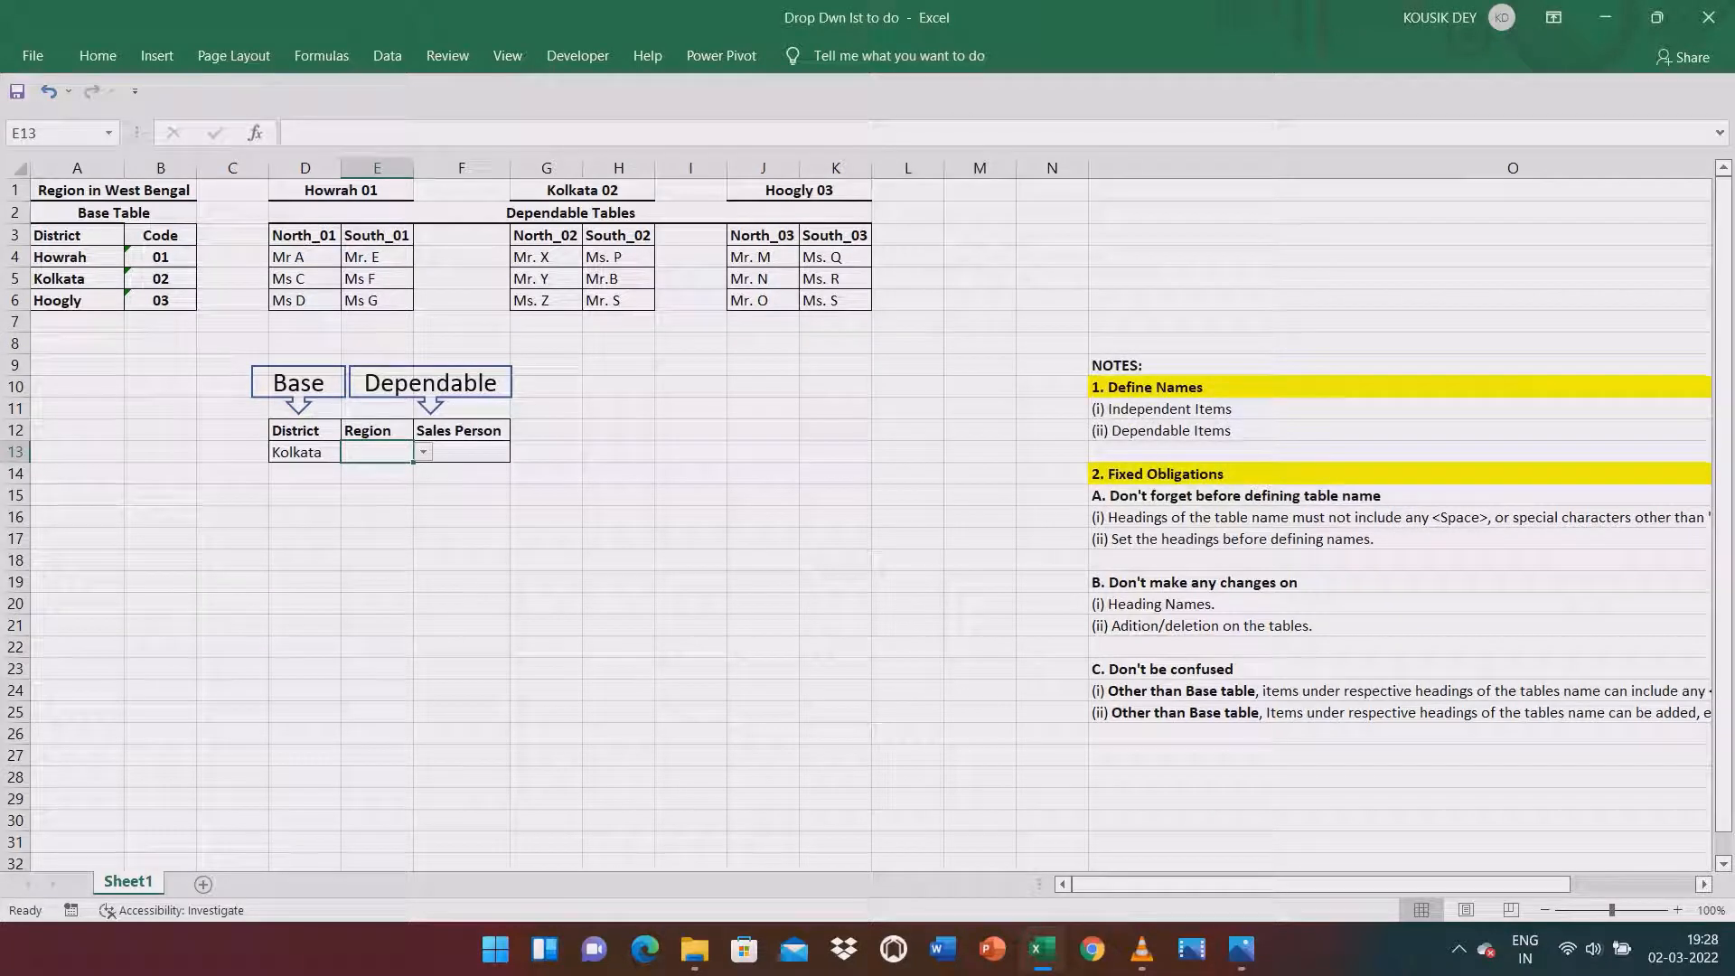
key("alt+Down")
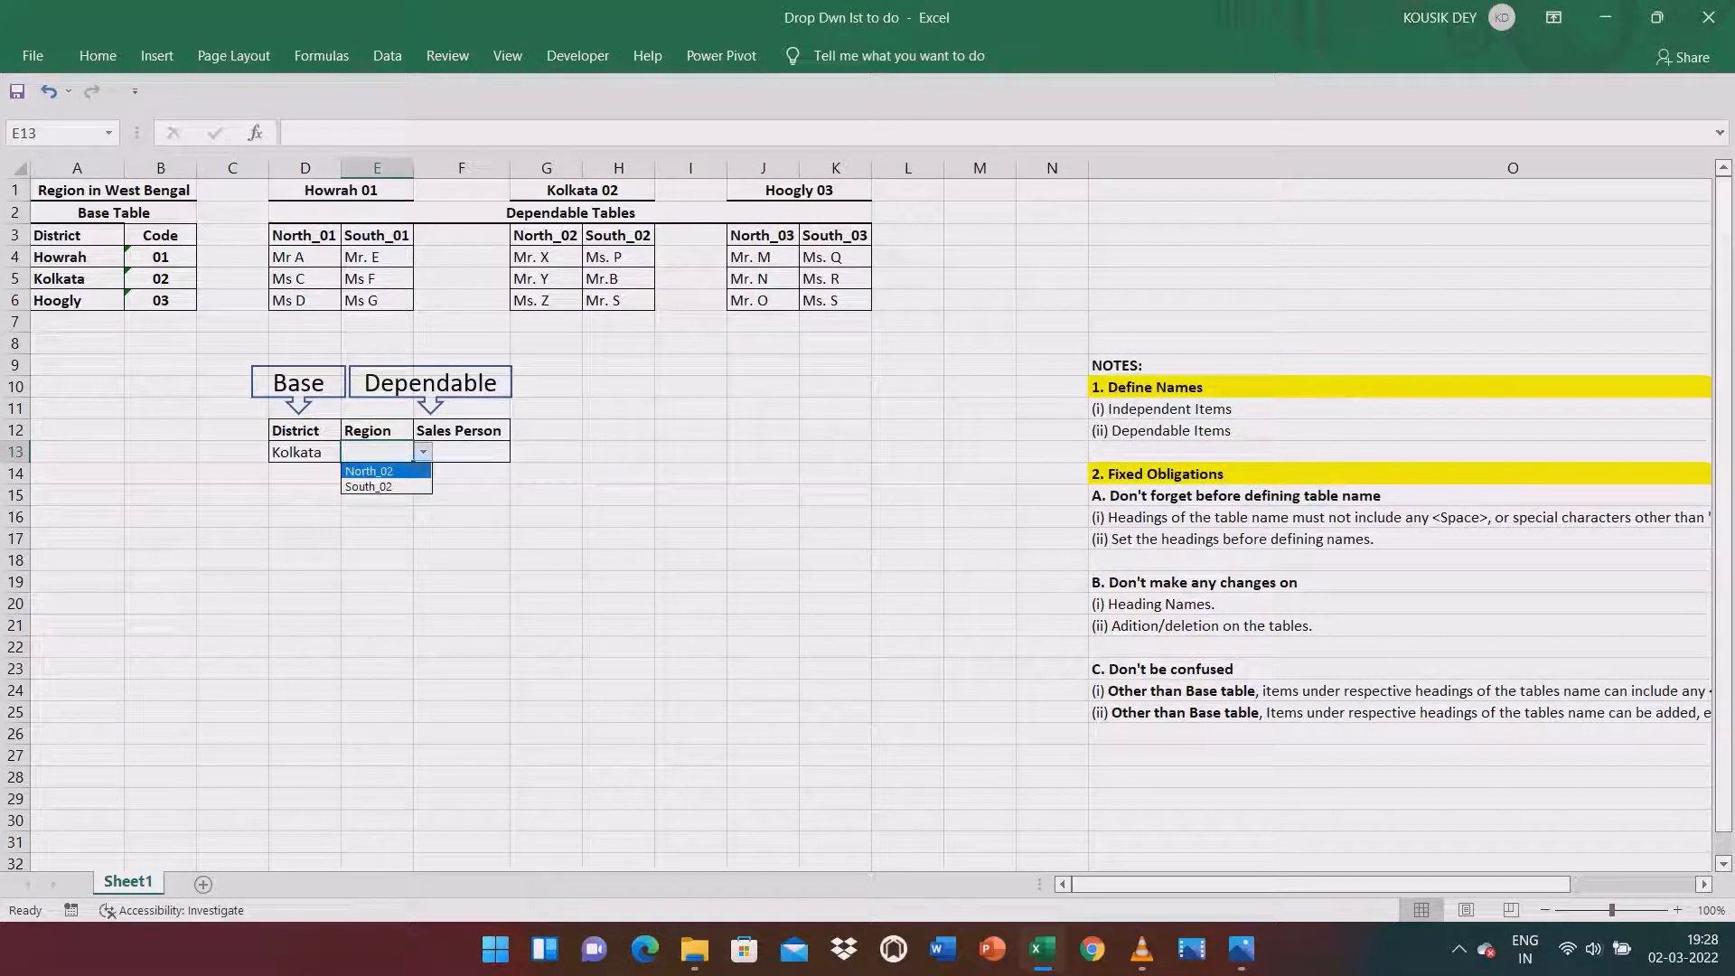
Highlight Kolkata's code cell B5 in the base table with a yellow fill.
left_click(161, 279)
left_click(160, 278)
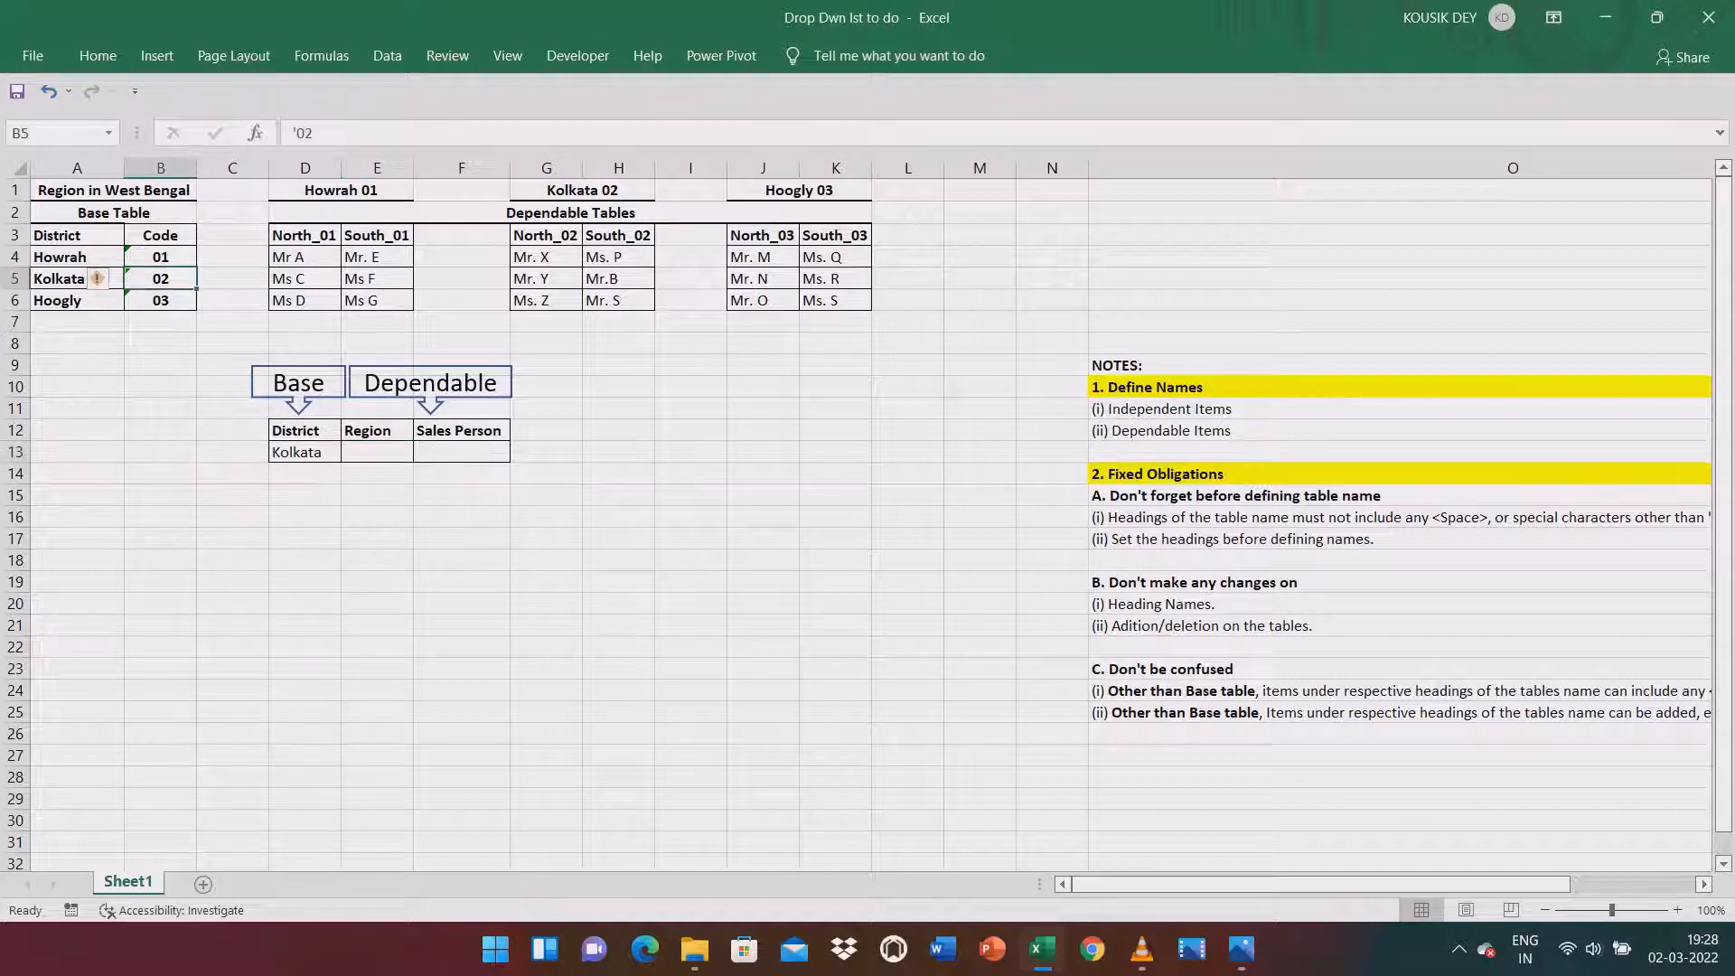
left_click(97, 55)
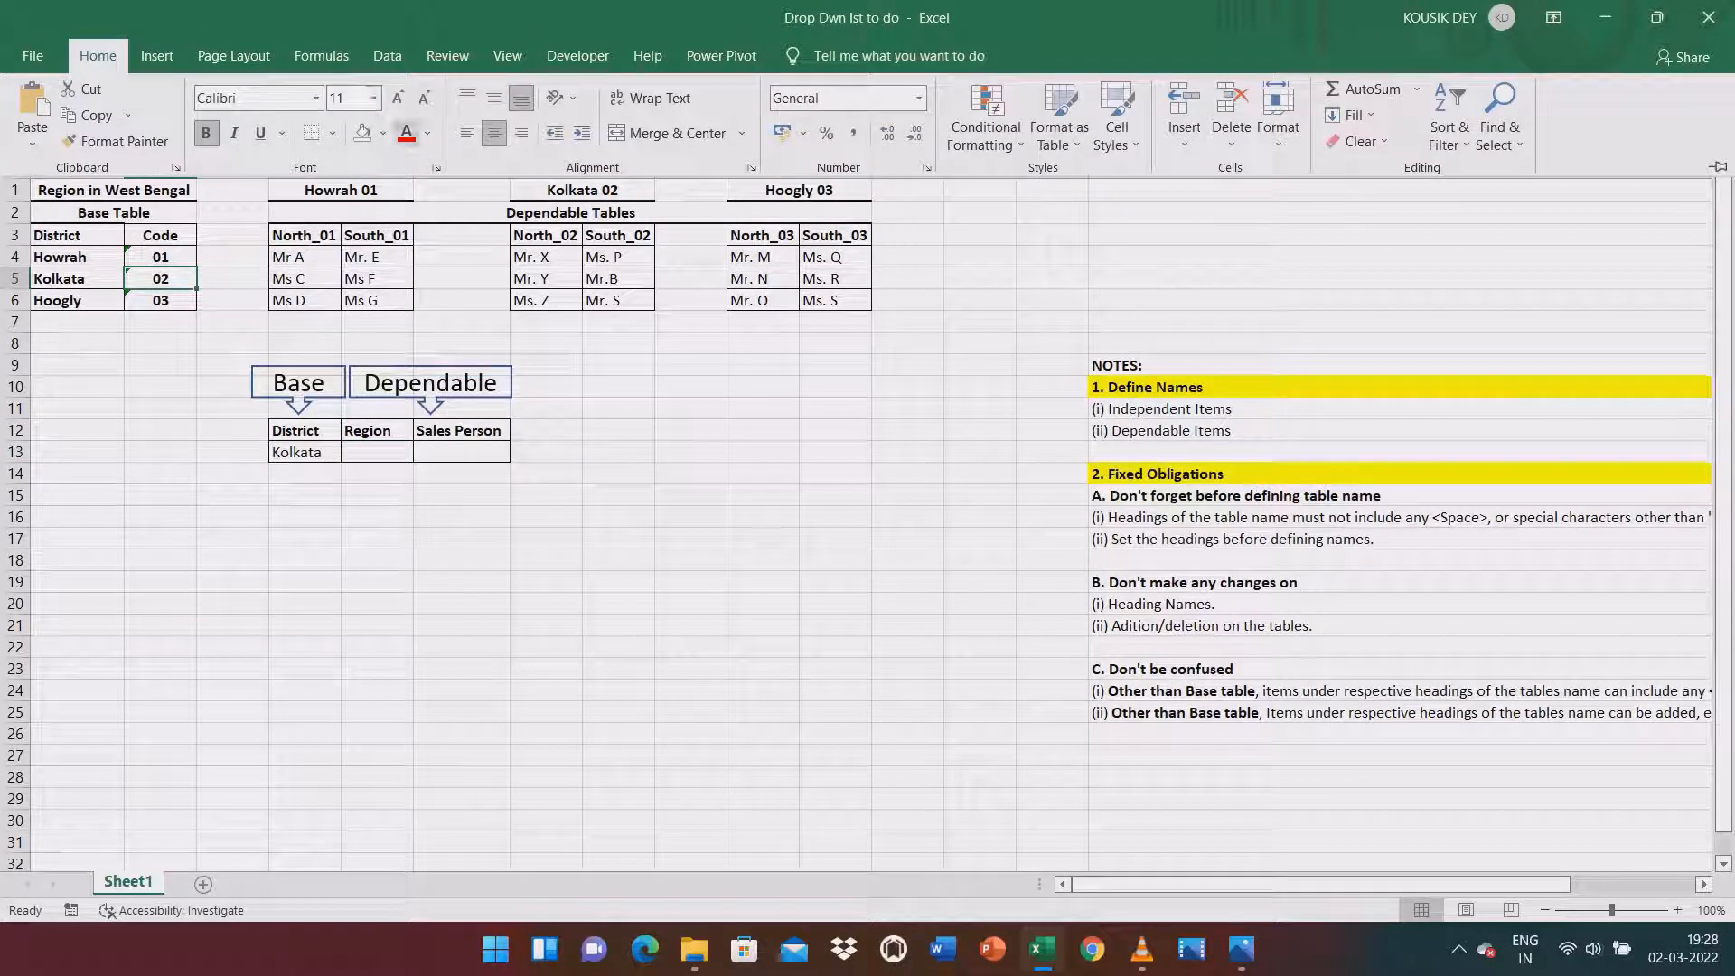
left_click(383, 133)
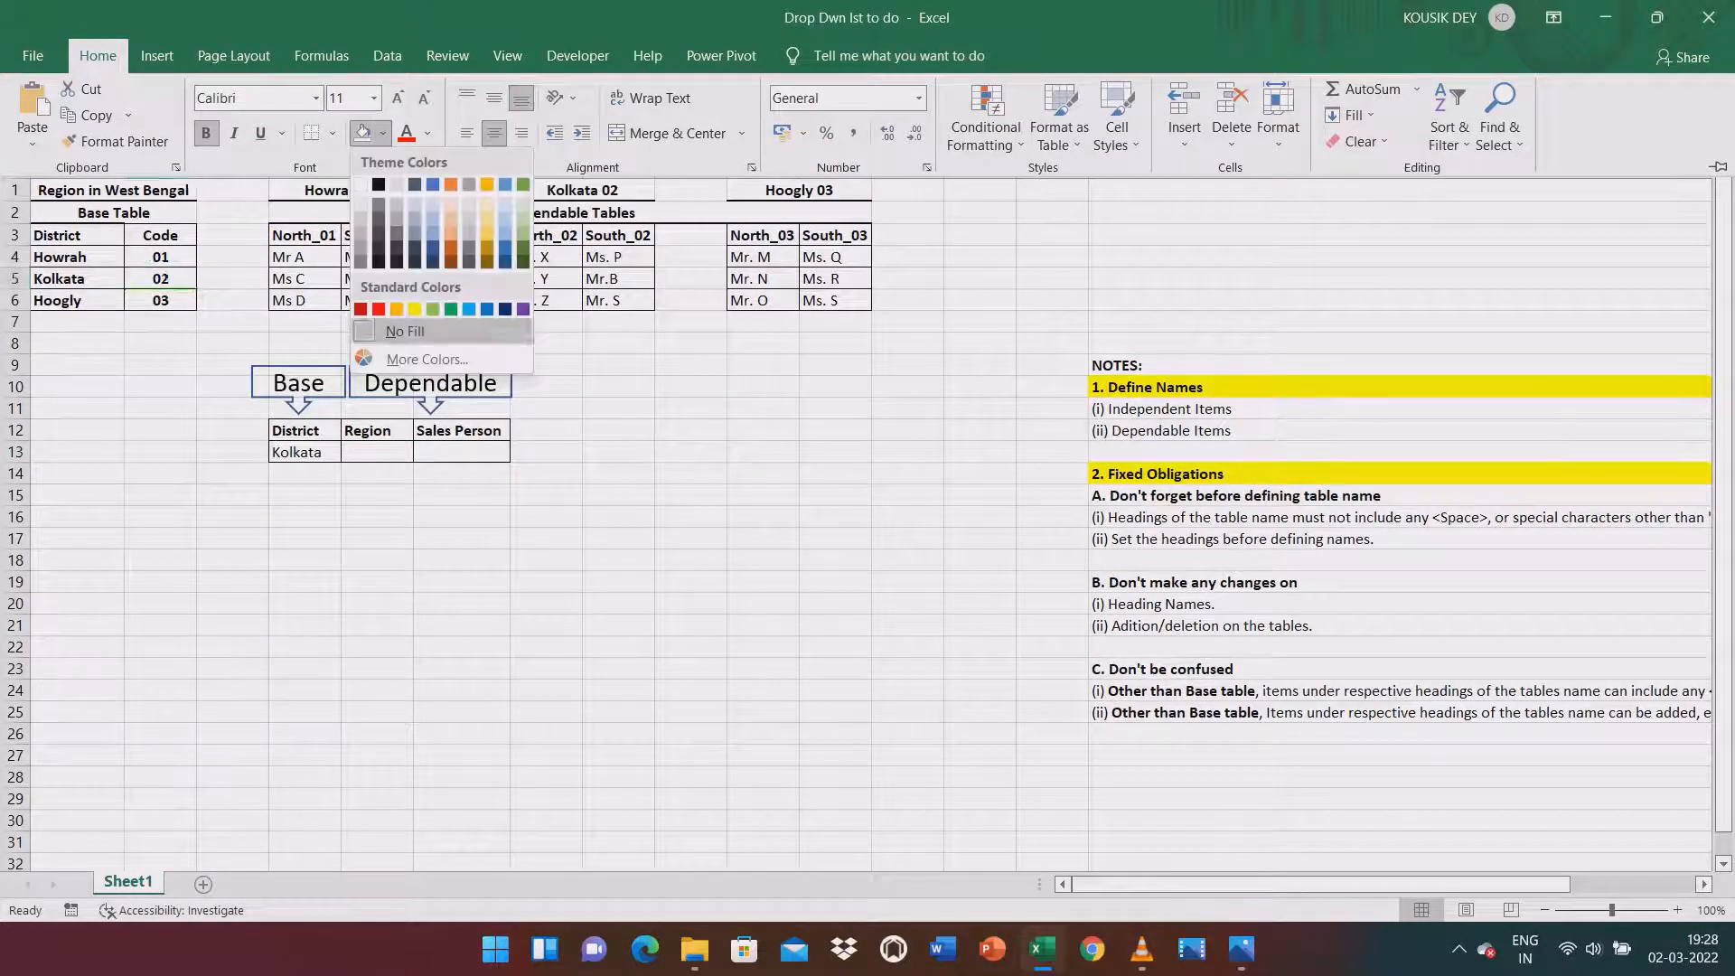
left_click(415, 309)
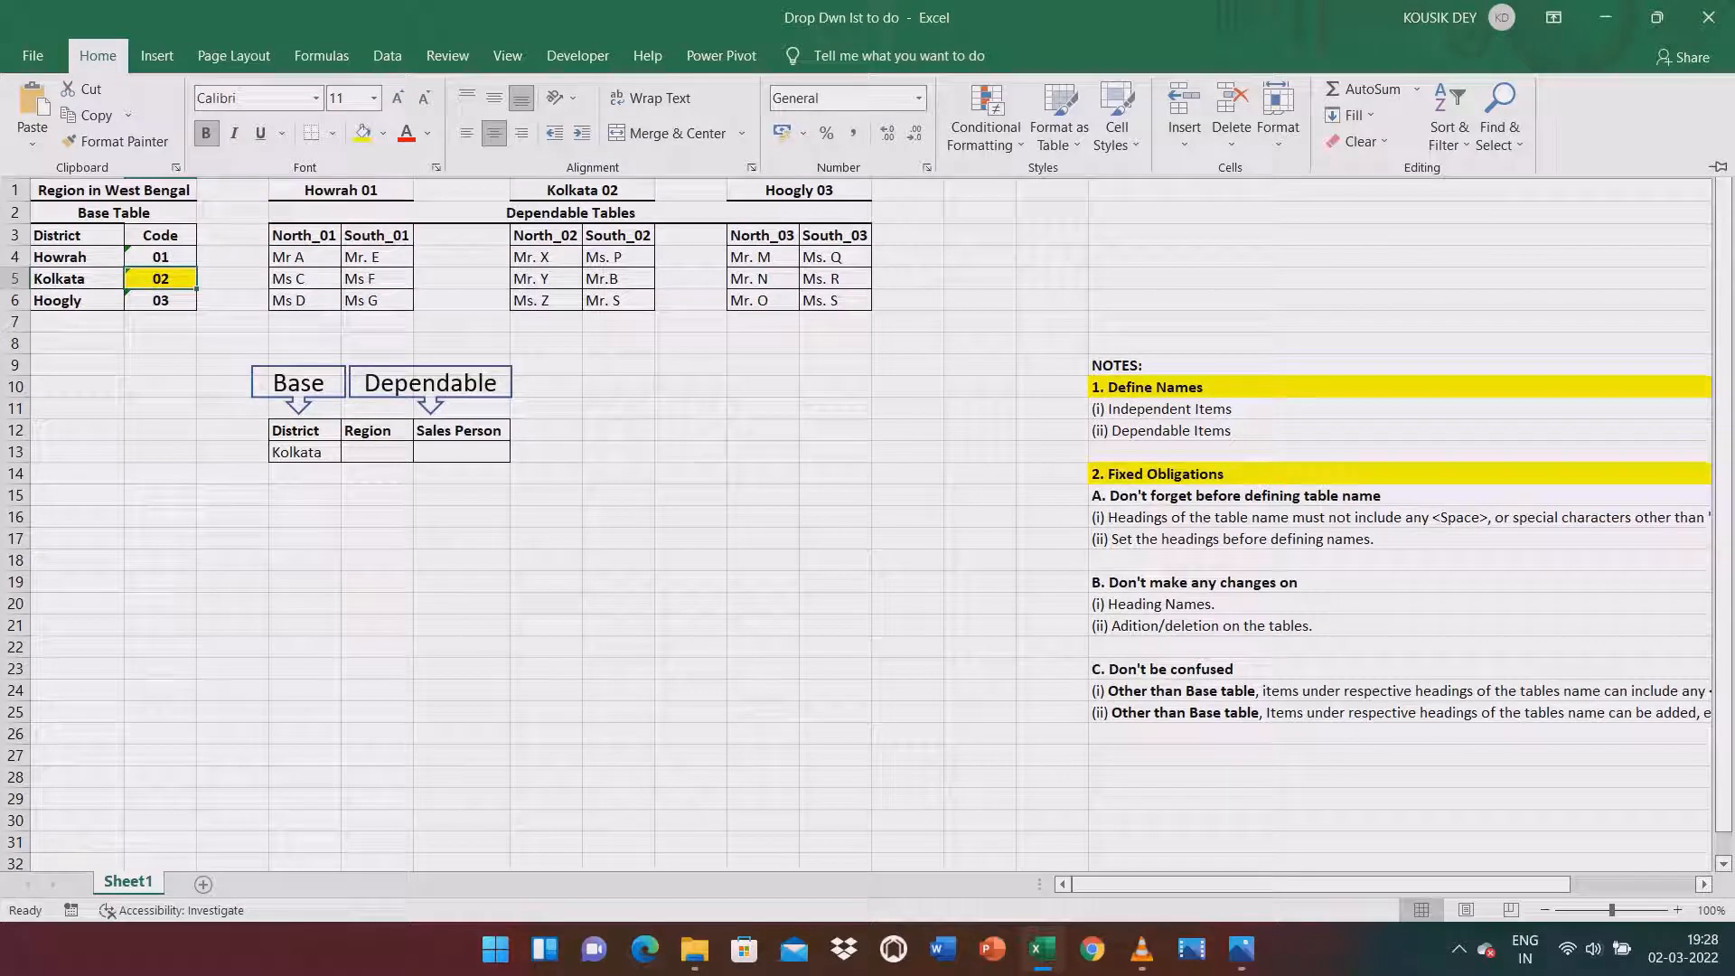
Look through the Region choices offered in E13 for Kolkata without picking one.
left_click(377, 452)
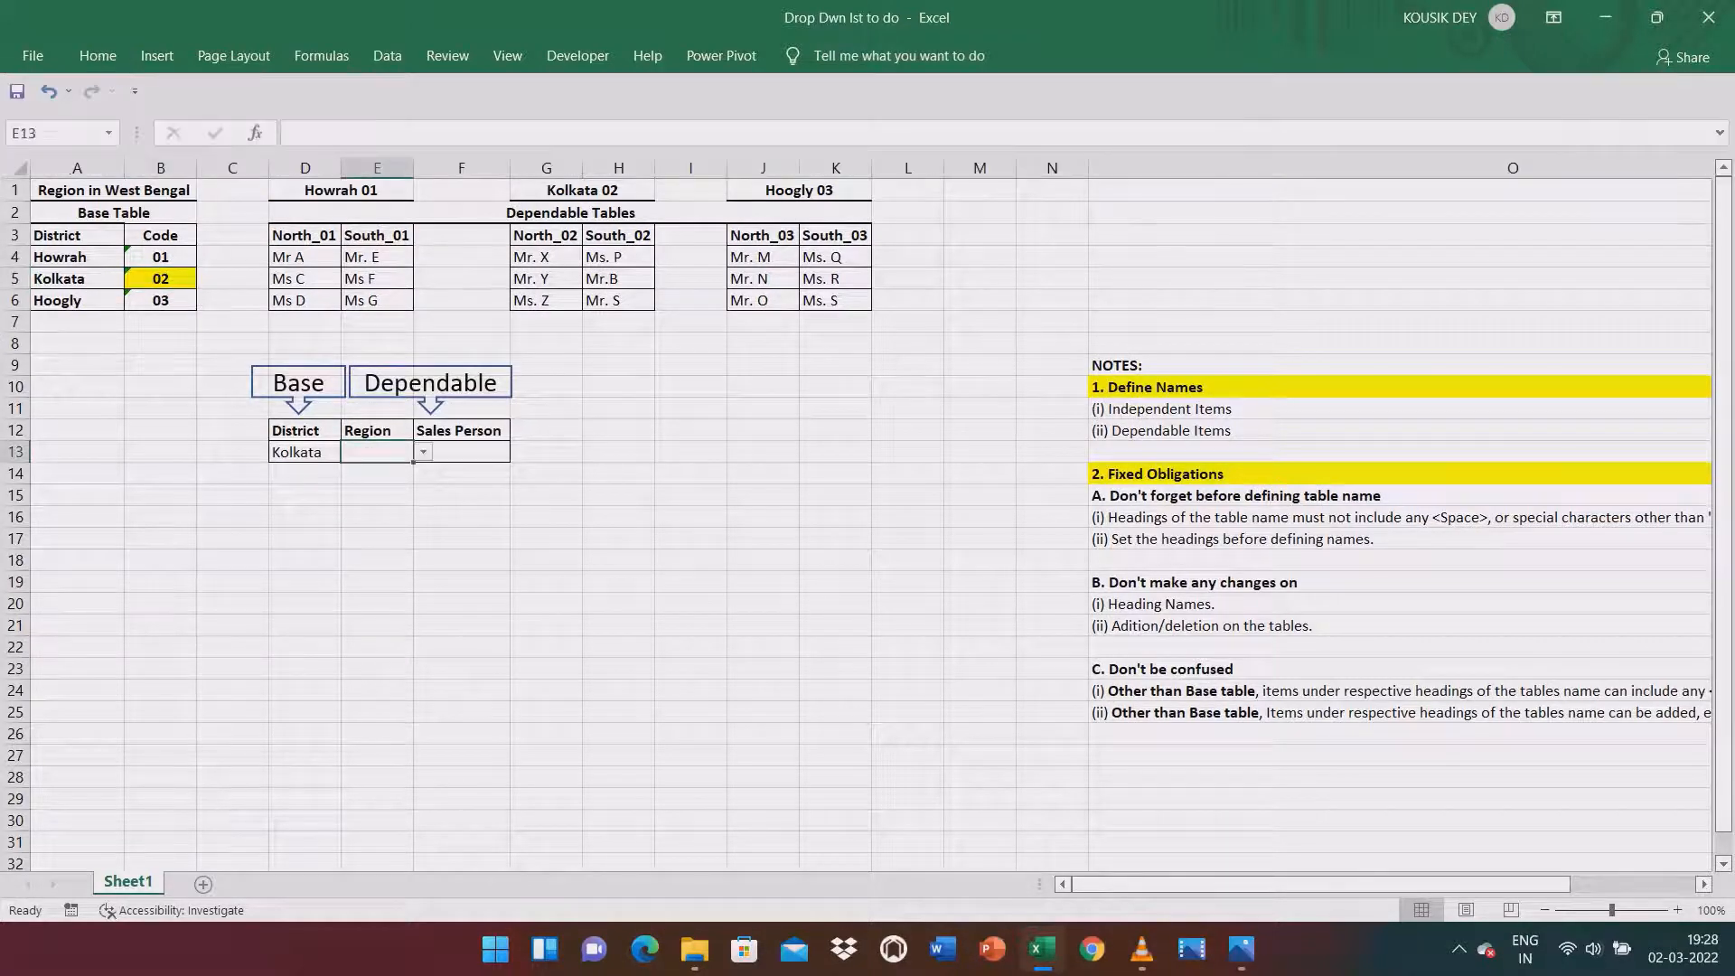
key("alt+Down")
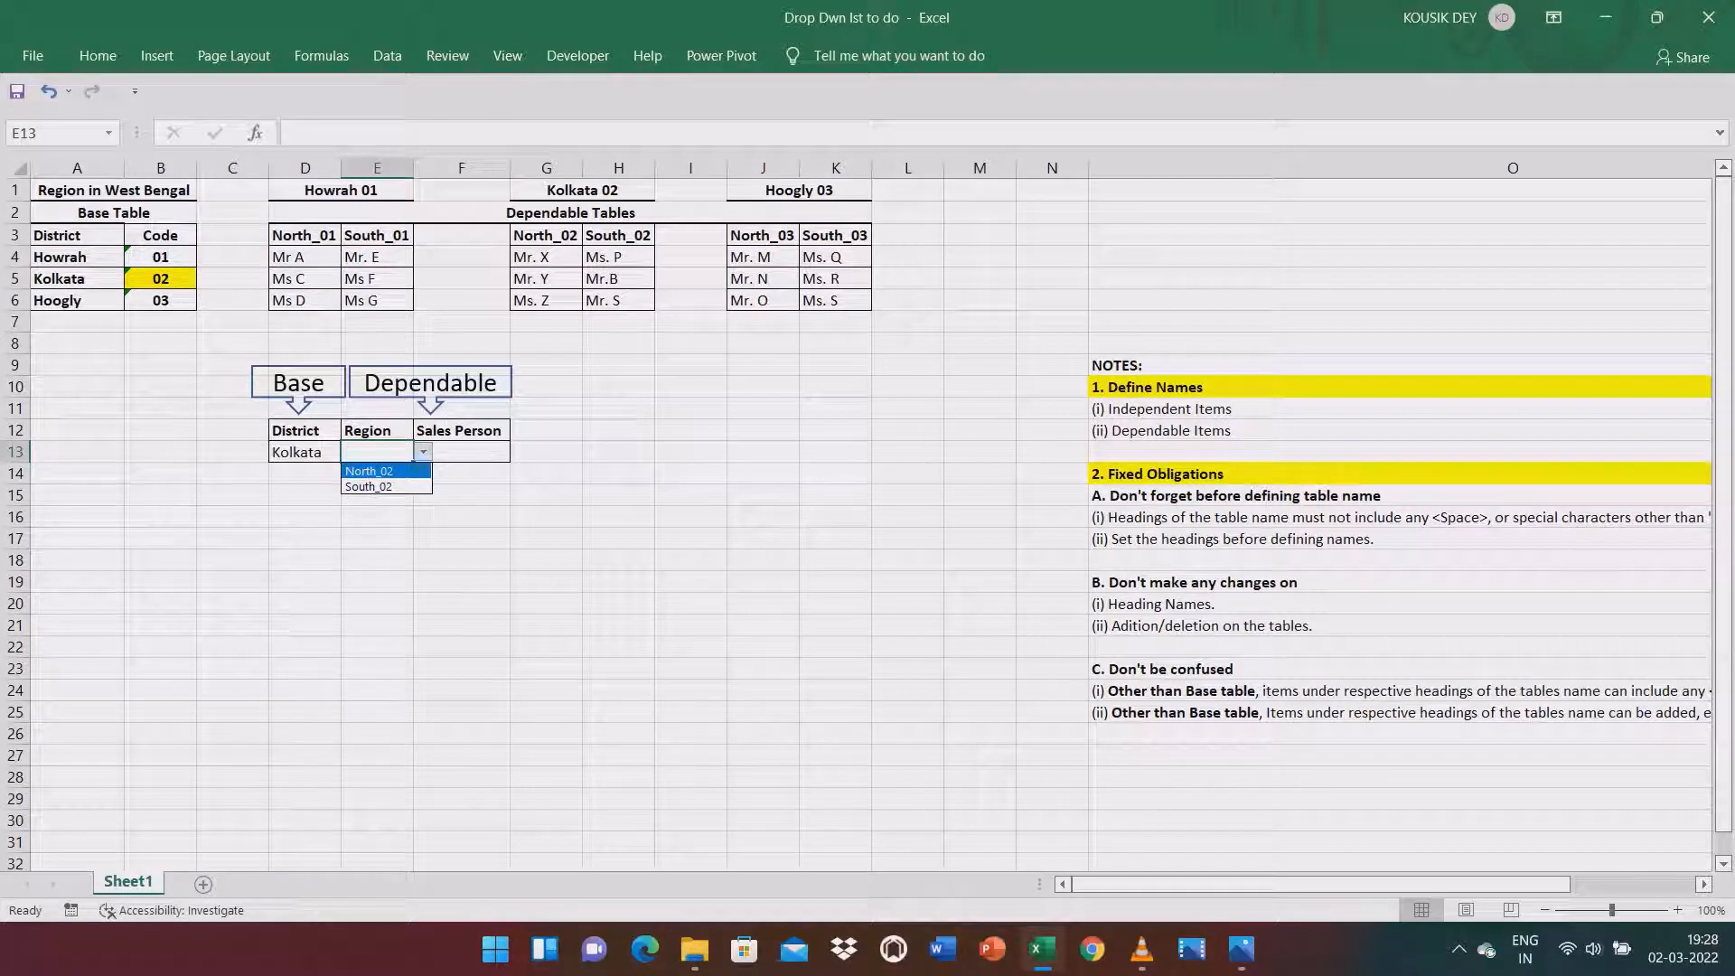
key("Down")
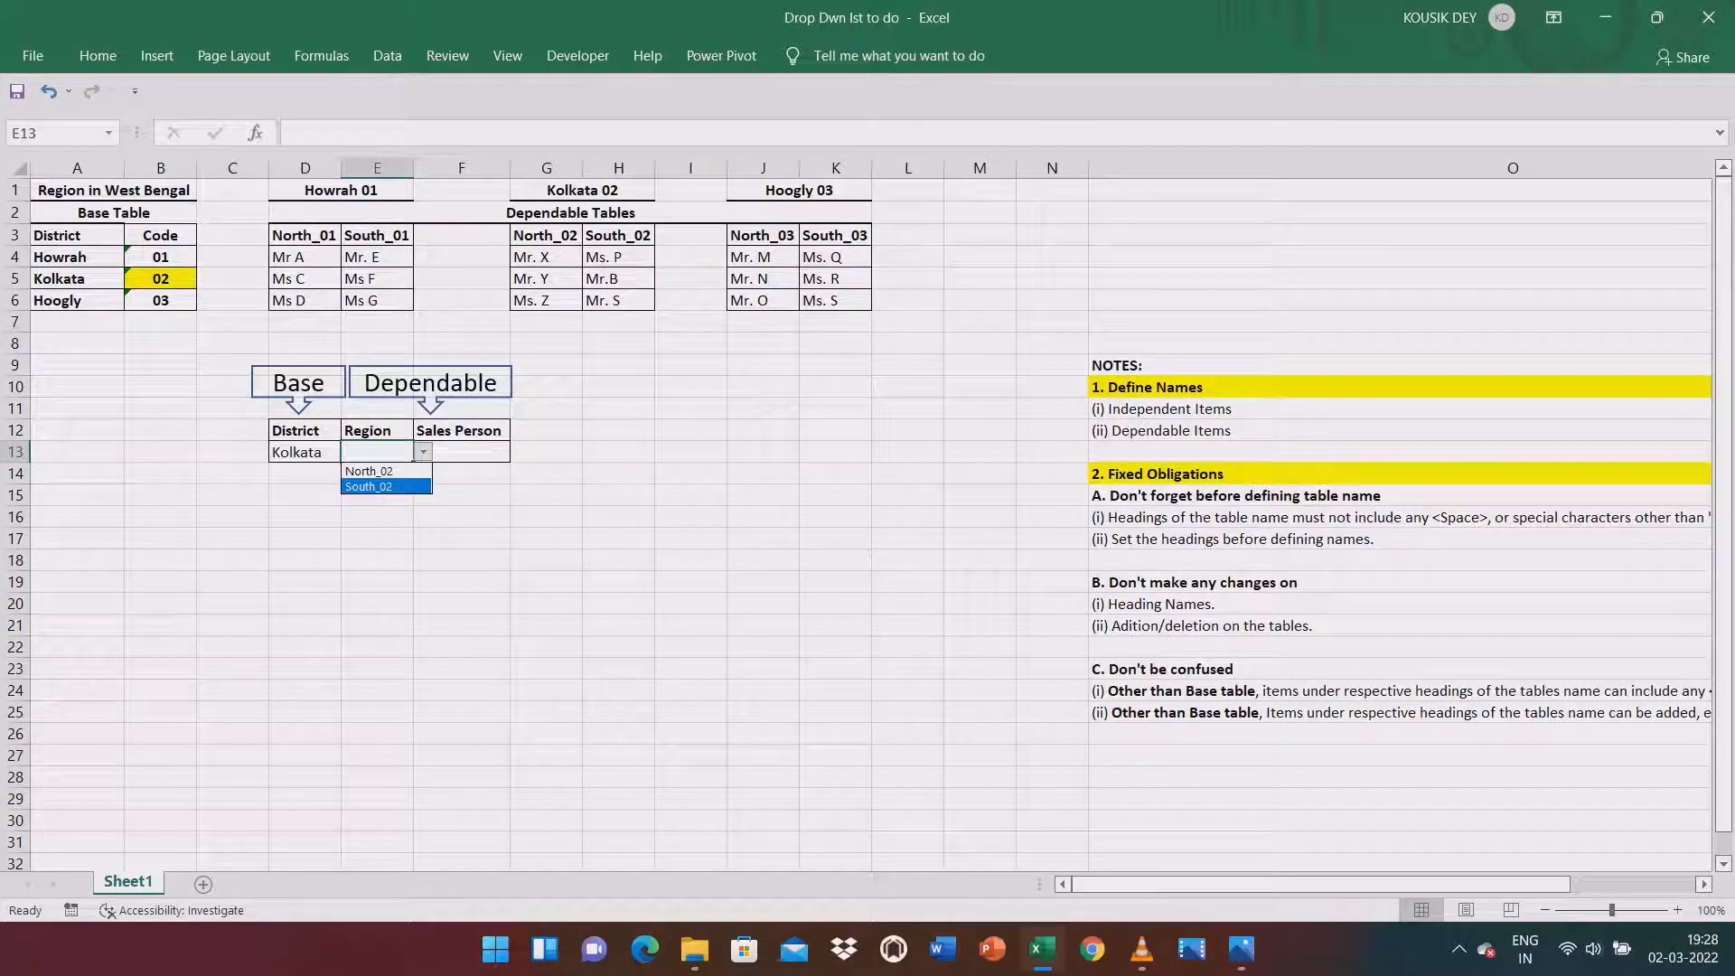
key("Escape")
Change the district in D13 to Hoogly using its drop-down.
mouse_move(305, 452)
left_mouse_down()
mouse_move(361, 452)
mouse_move(326, 451)
left_mouse_up()
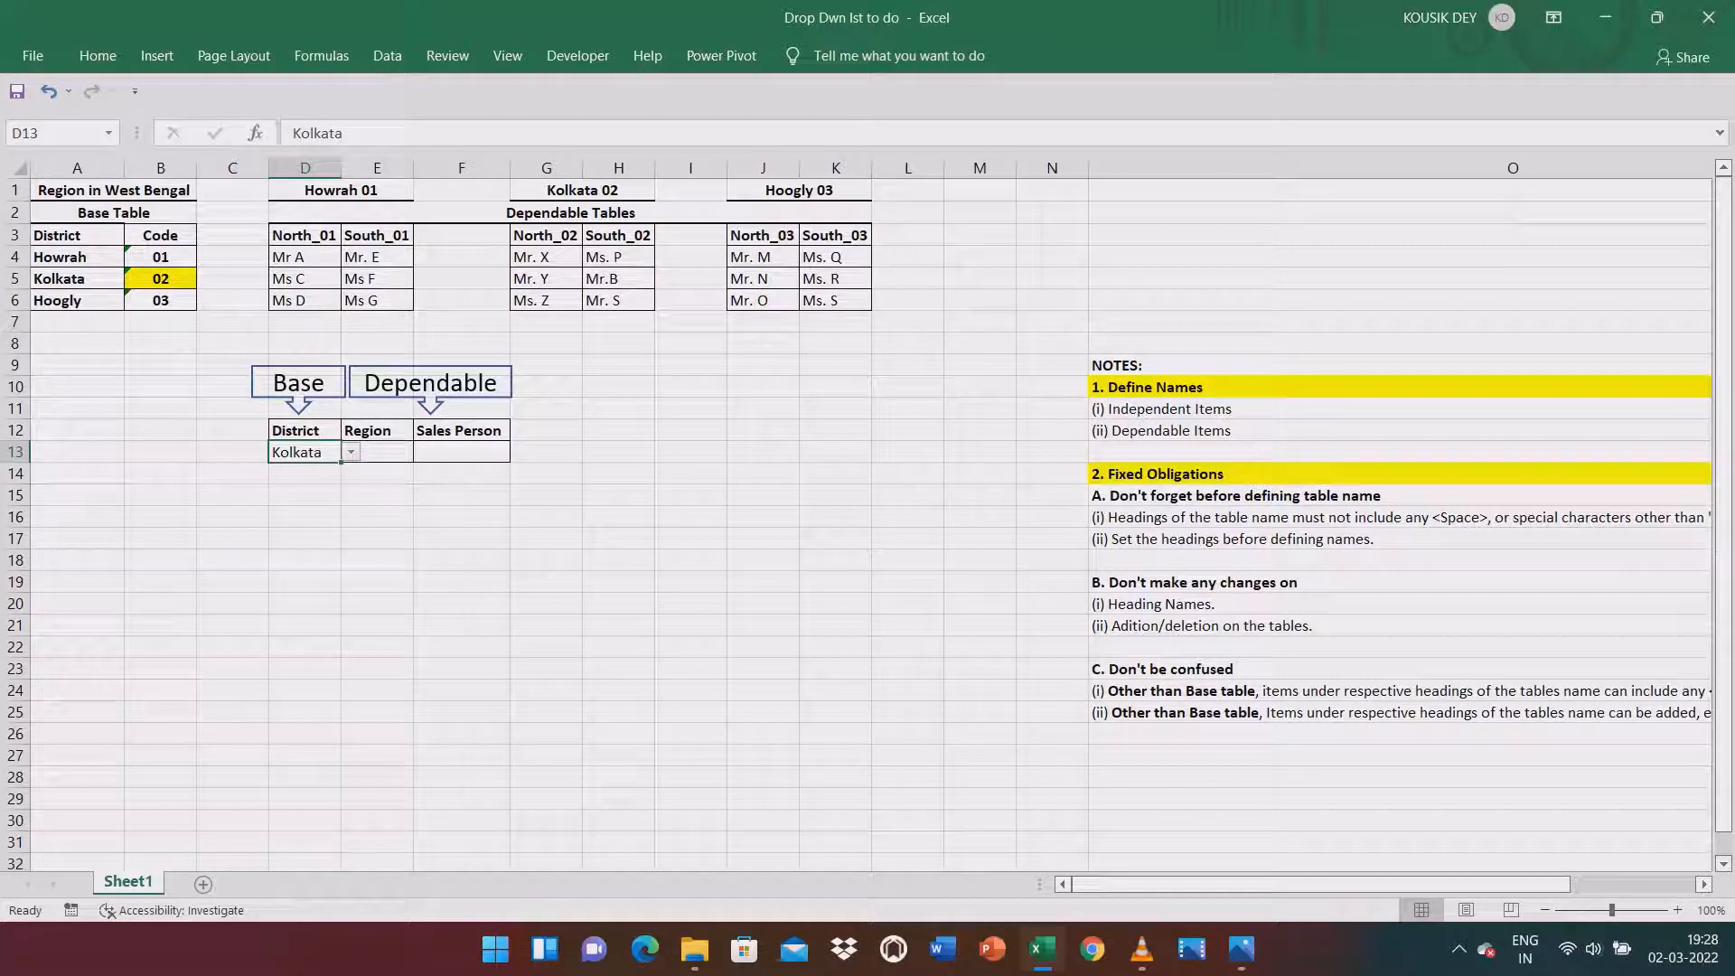
key("alt+Down")
key("Down")
key("Down")
key("Down")
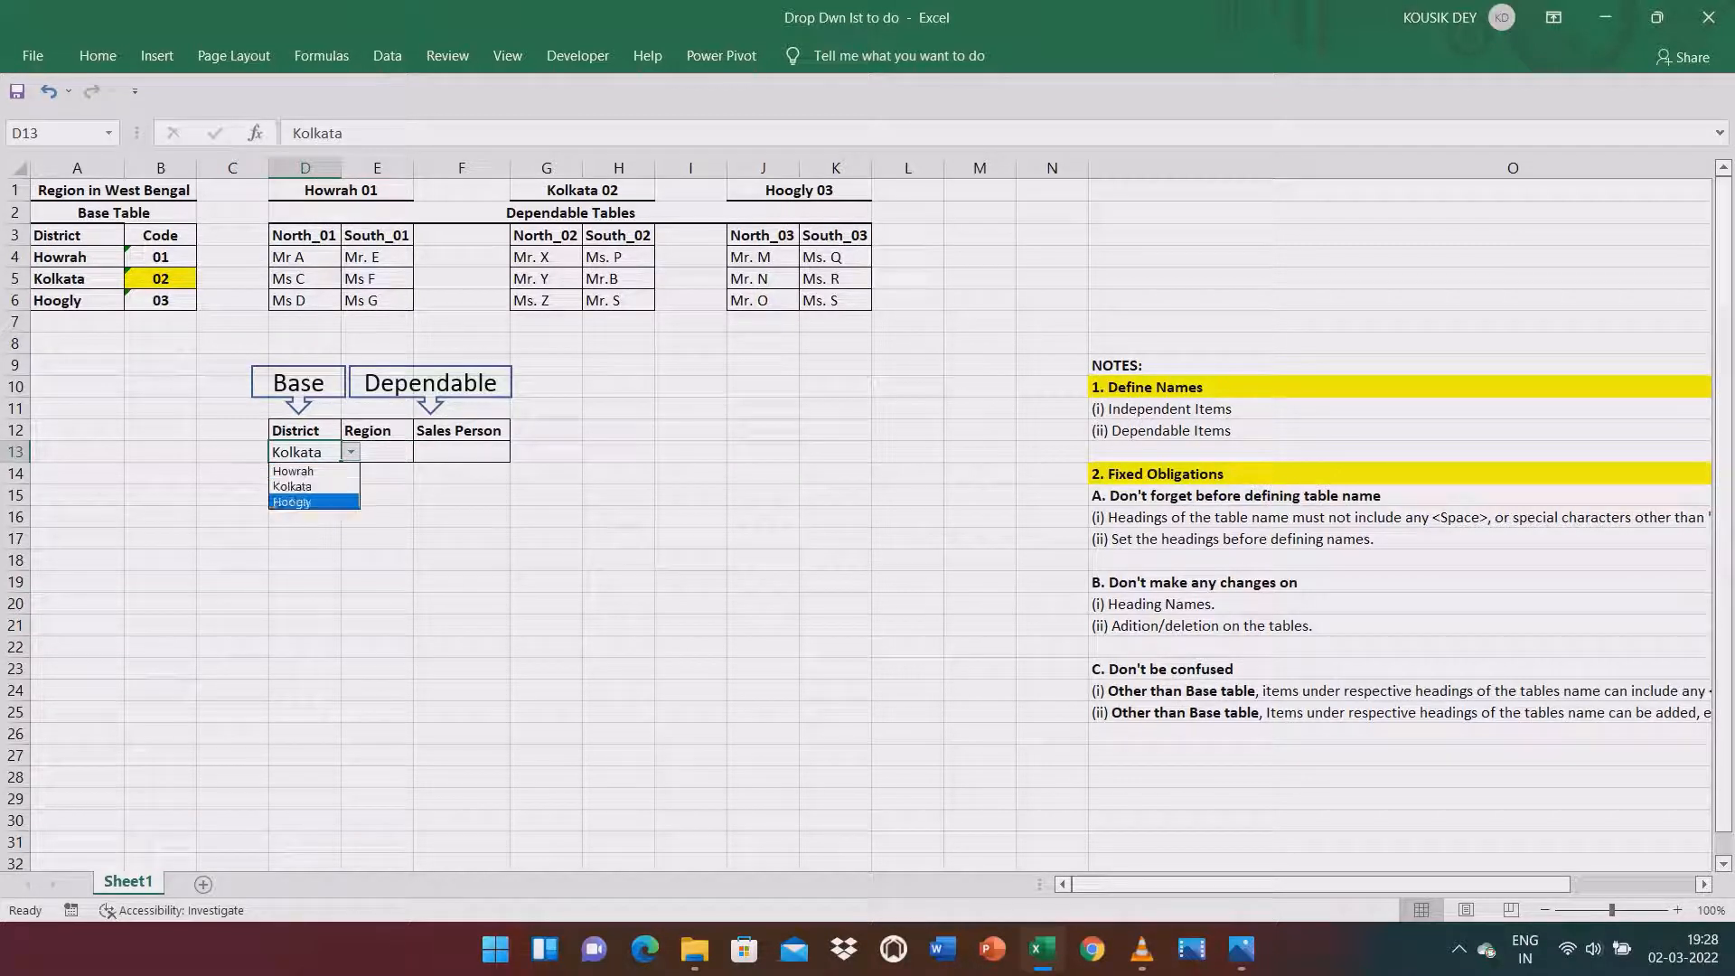
key("Return")
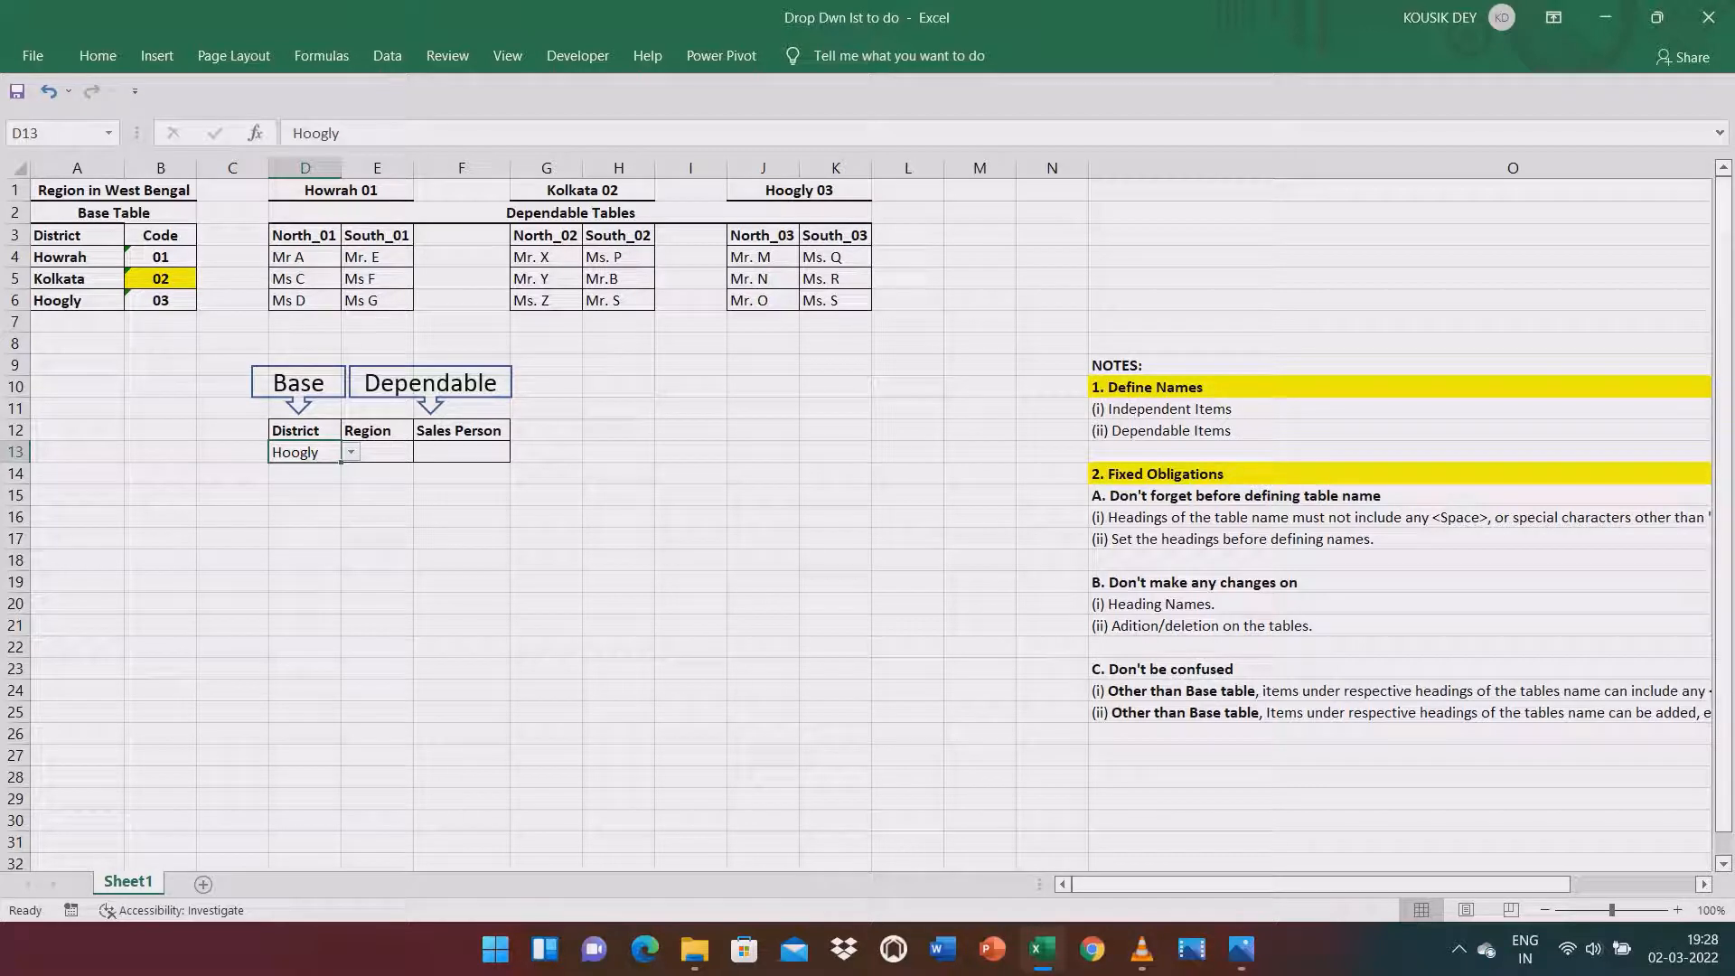
Highlight Hoogly's code cell B6 in the base table with a yellow fill.
left_click(160, 301)
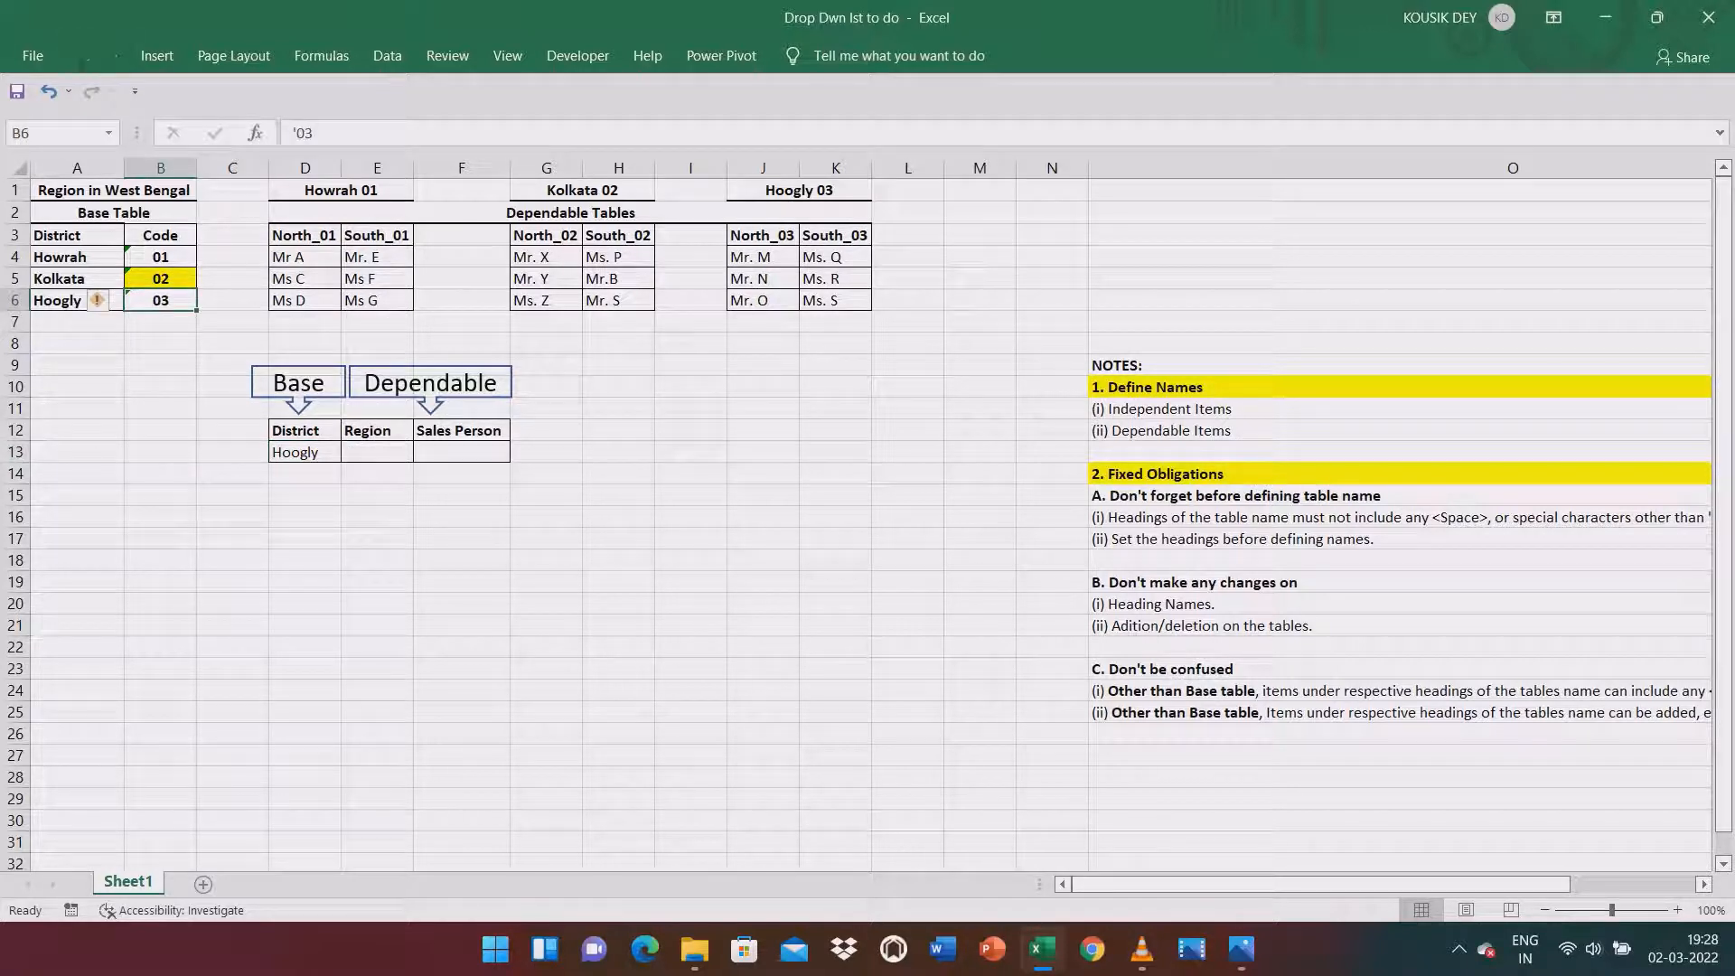
left_click(98, 56)
left_click(362, 134)
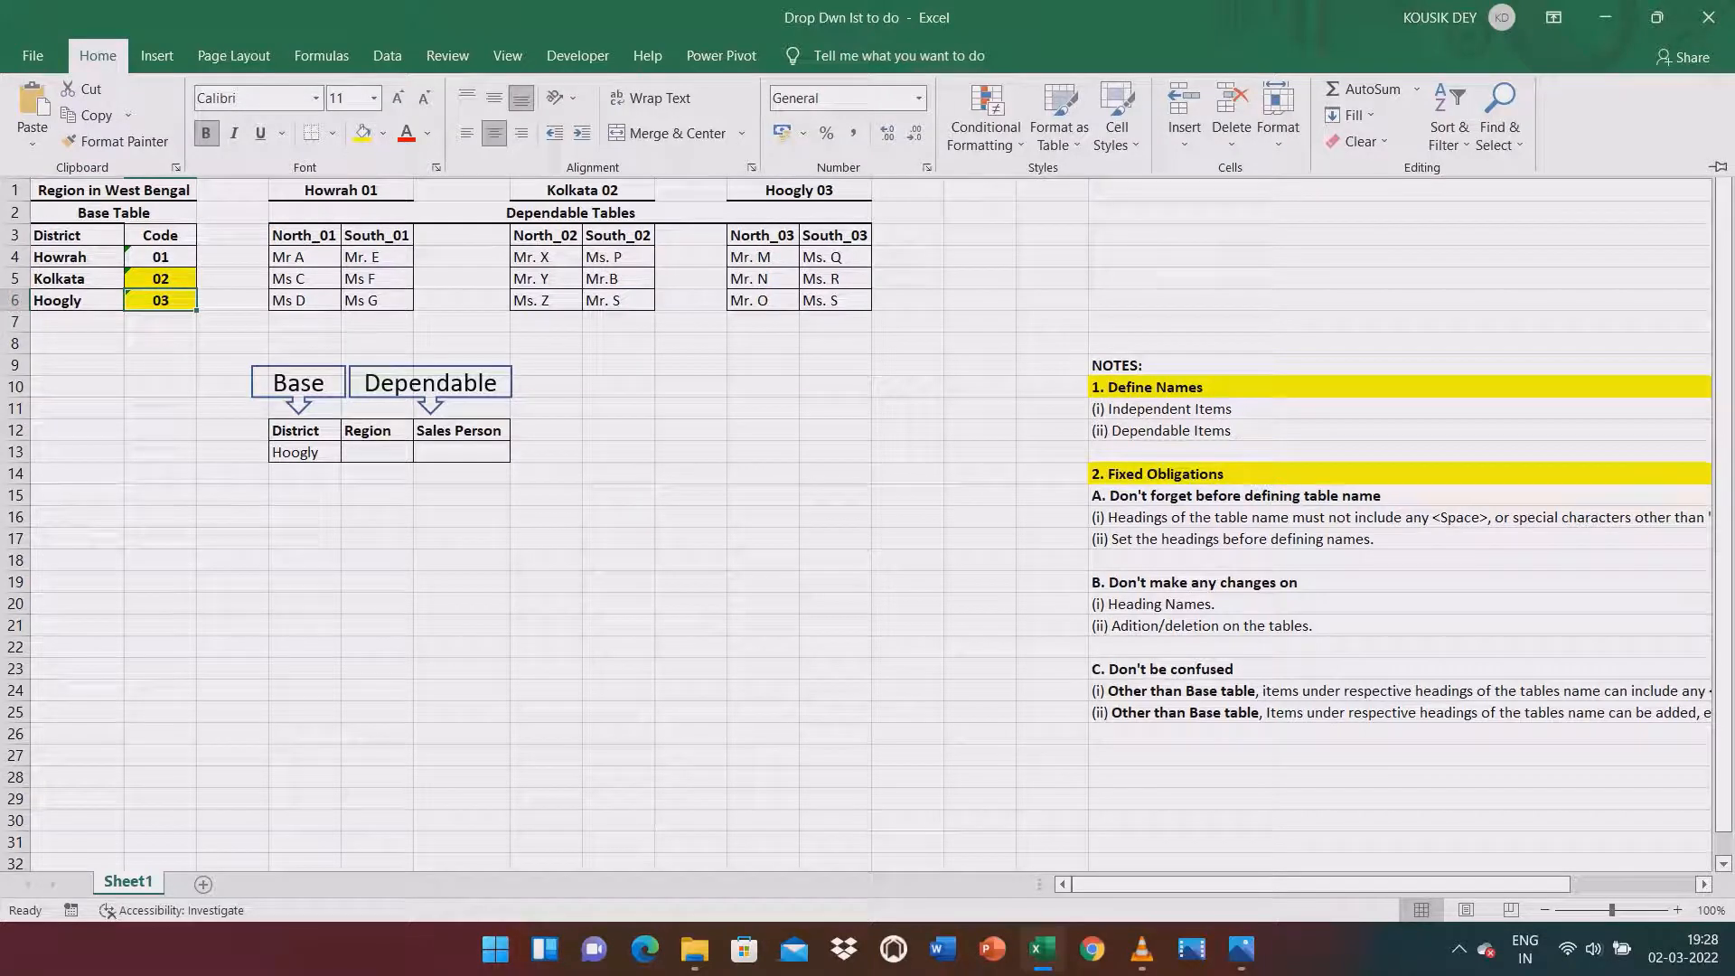
Look through the Region choices offered in E13 for Hoogly without picking one.
left_click(376, 452)
left_click(376, 451)
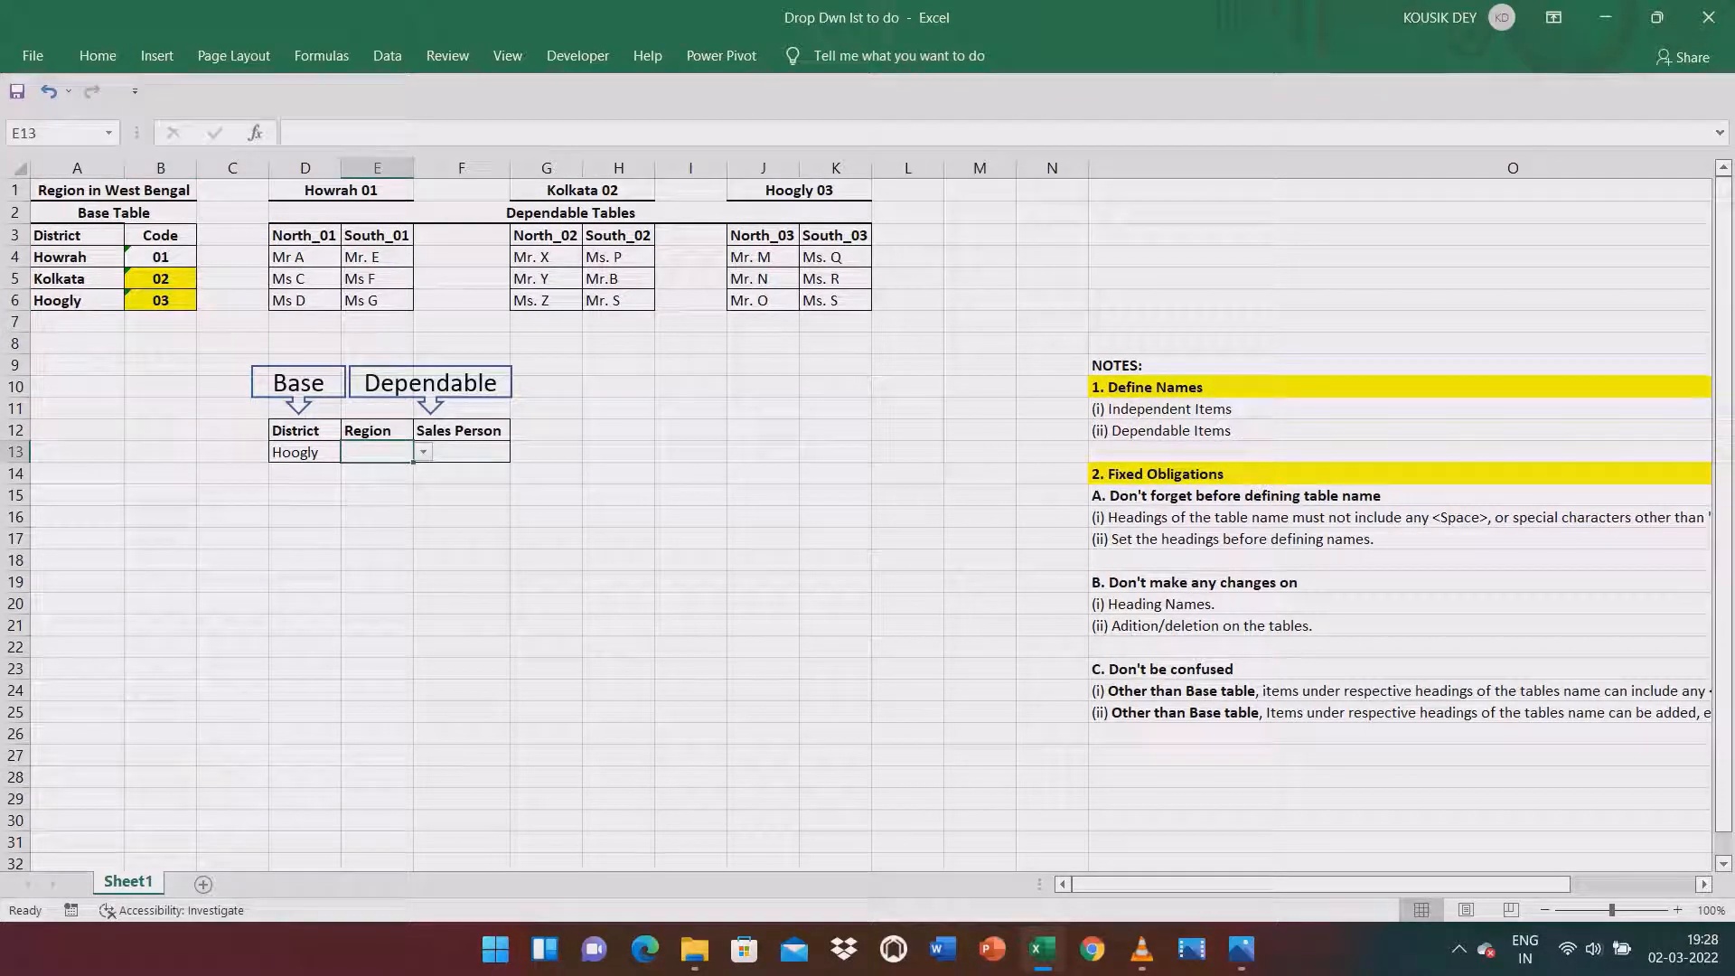
left_click(423, 451)
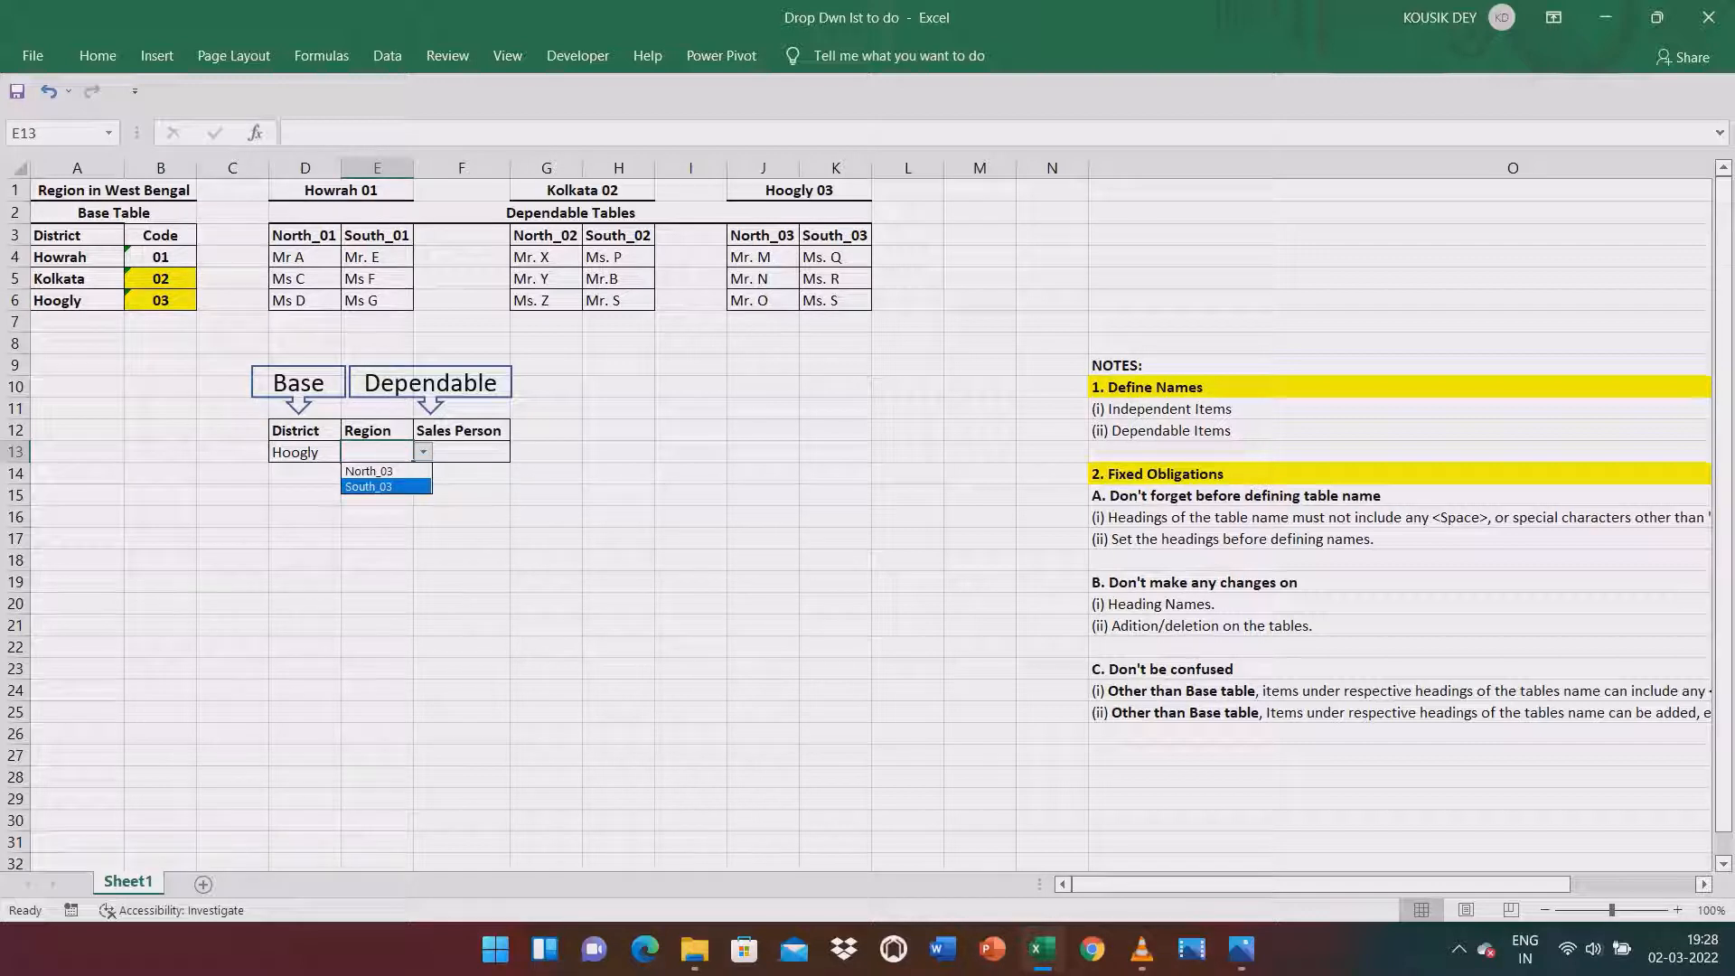
key("Escape")
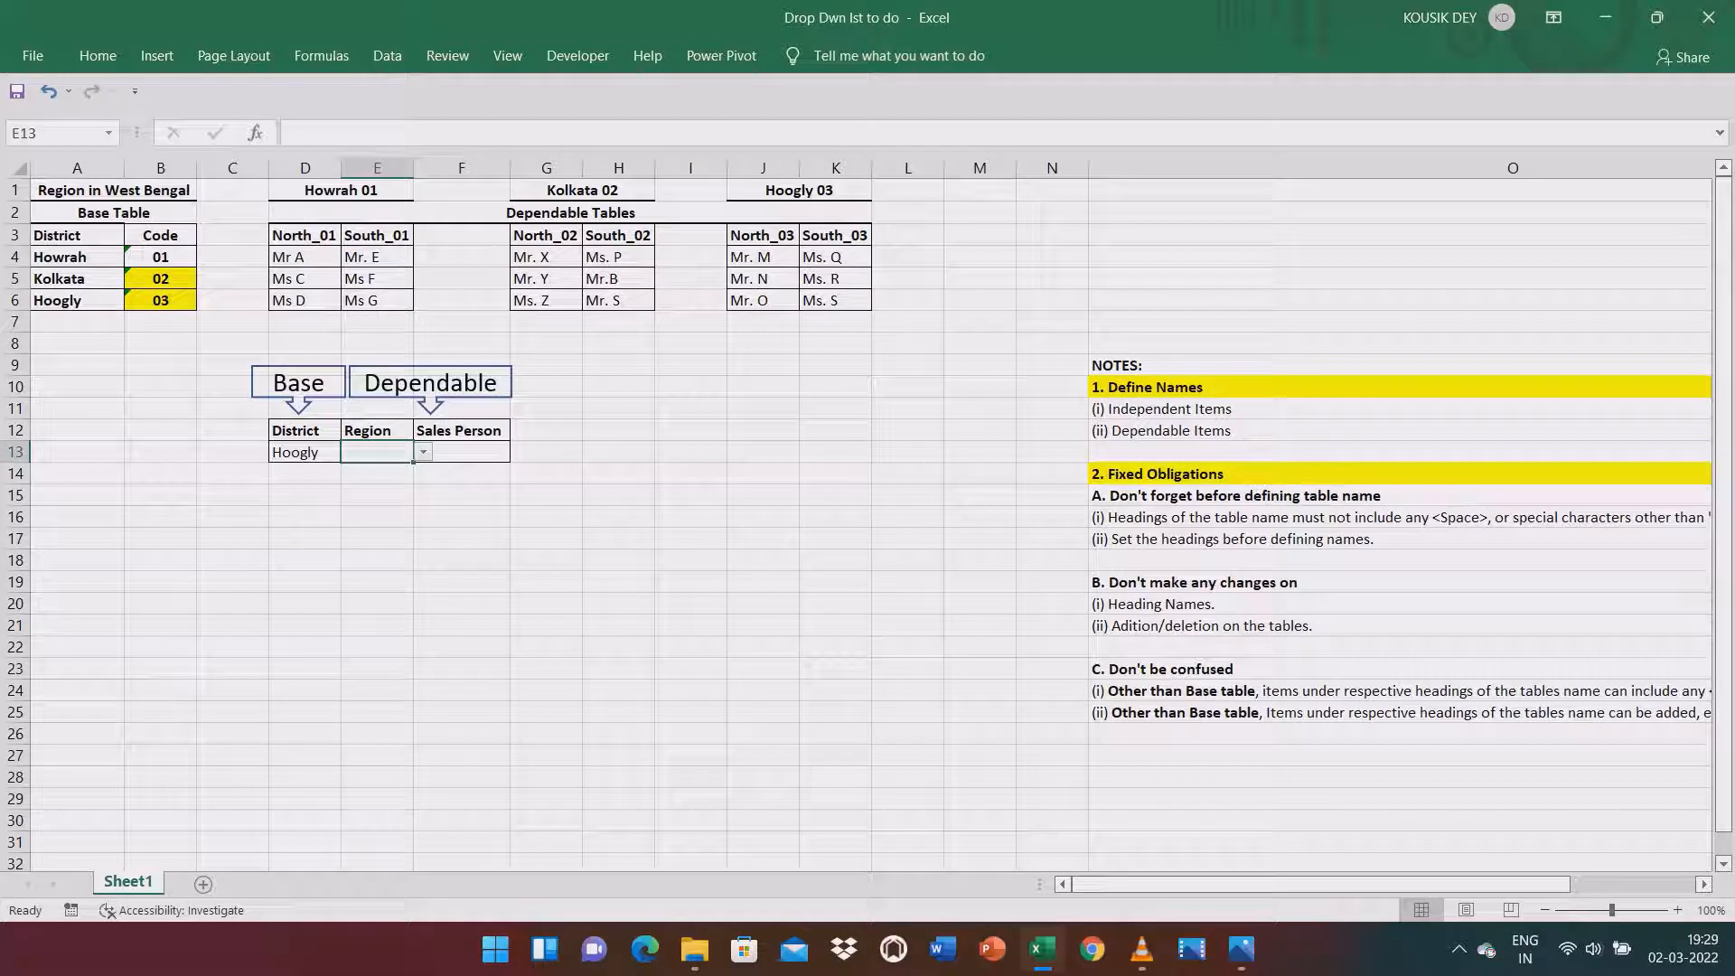
key("alt+Down")
key("Escape")
Name the range D4:D6 under Howrah's north heading North_01, copying the name from heading cell D3.
left_click(462, 451)
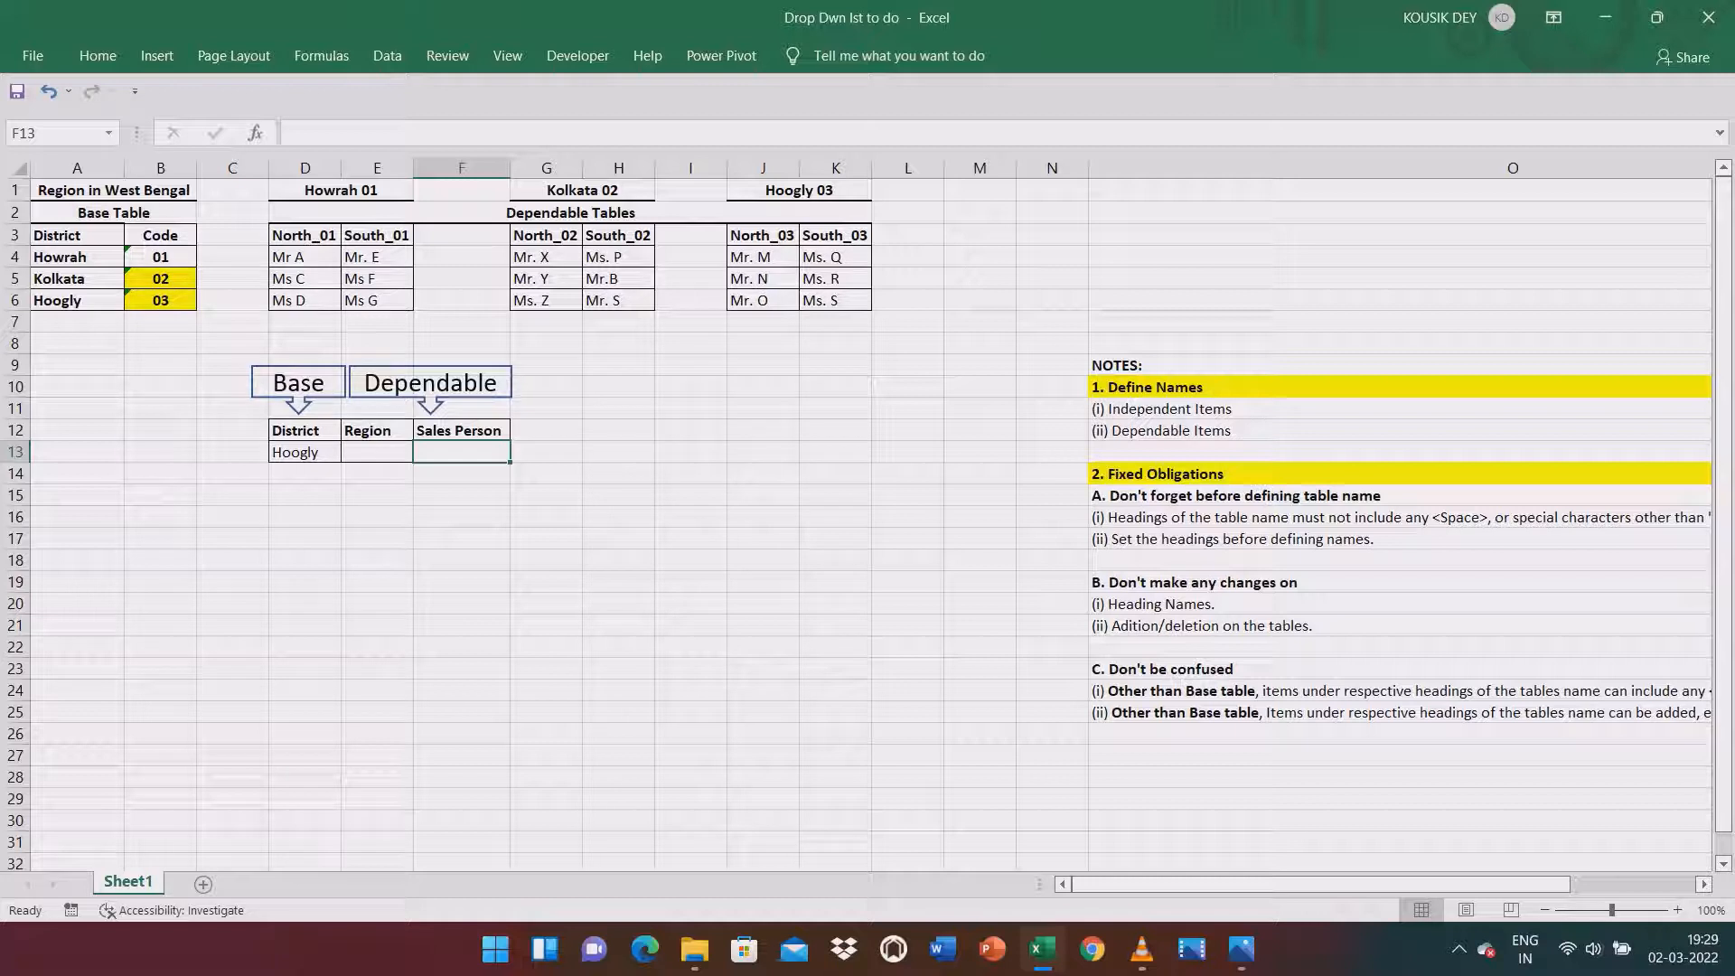
left_click_drag(289, 256, 289, 300)
left_click(305, 235)
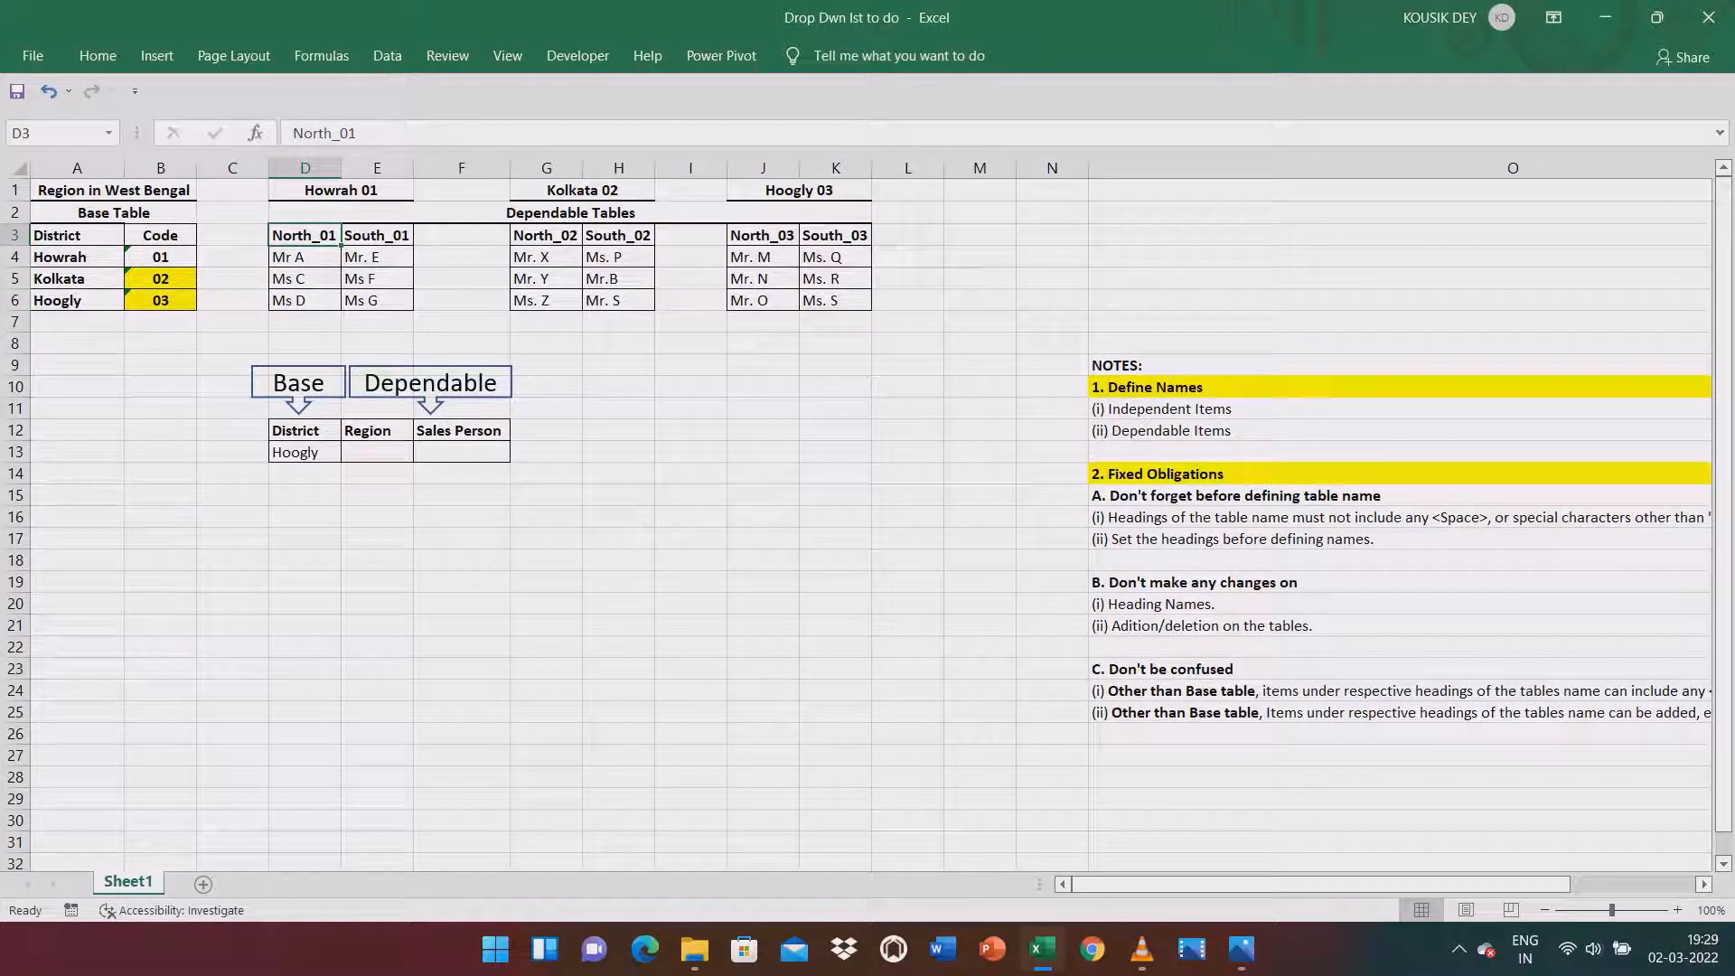
left_click(340, 265)
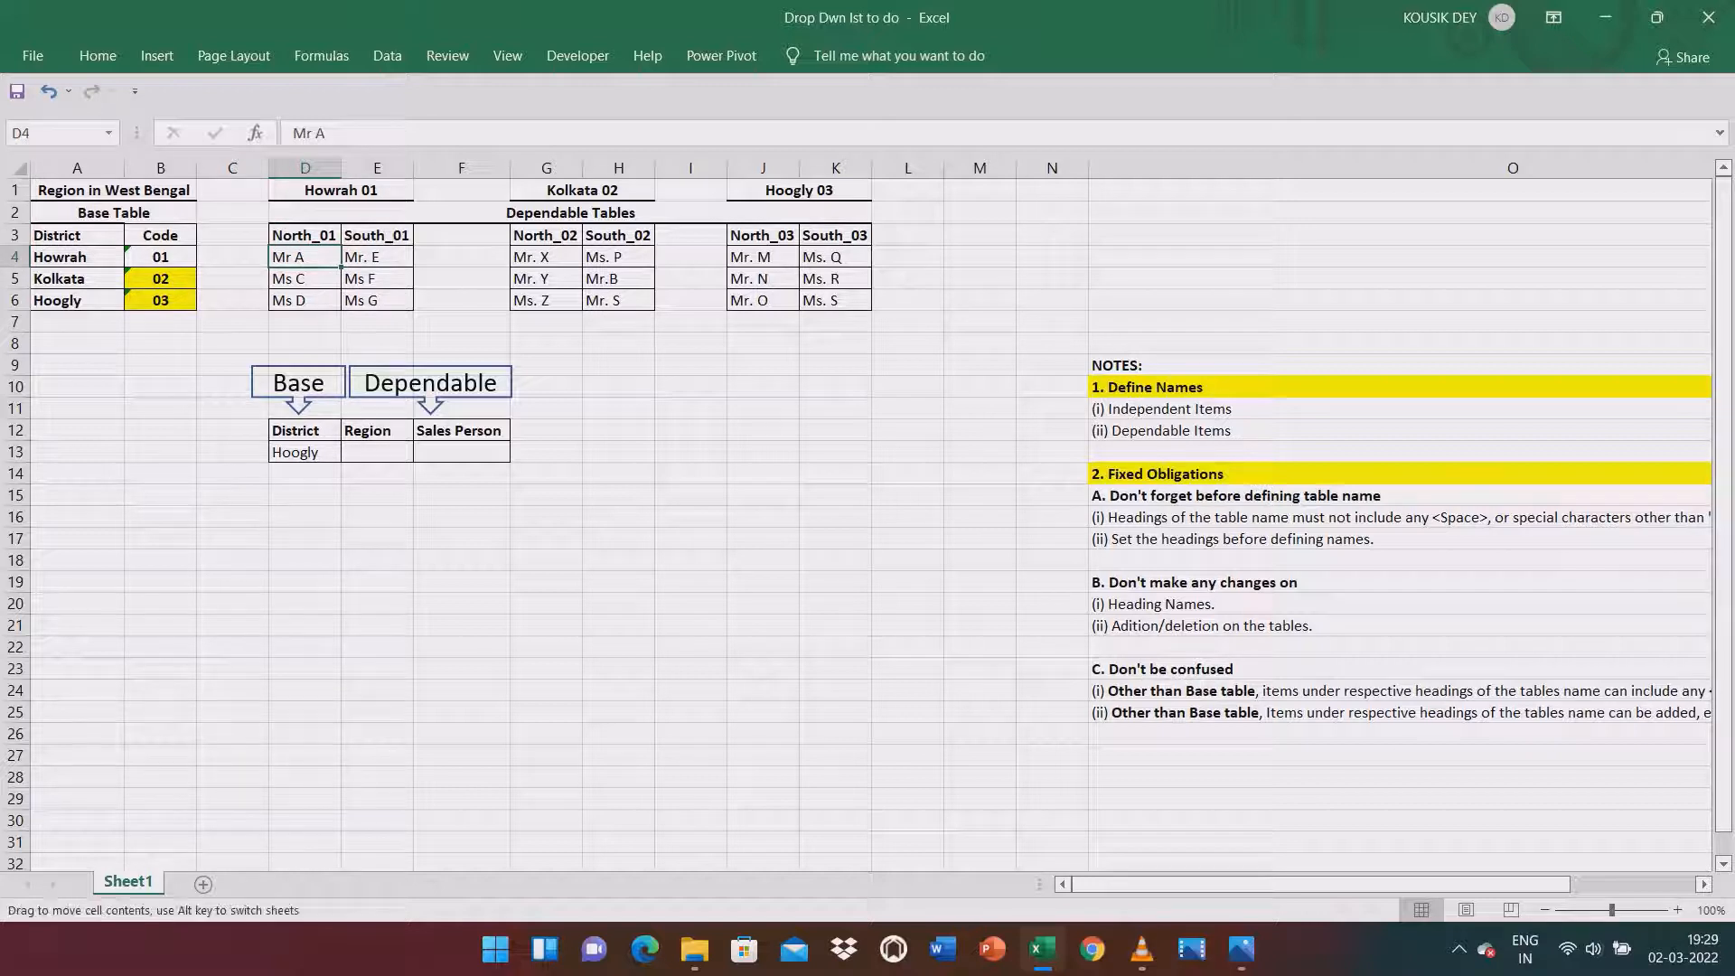
left_click(304, 235)
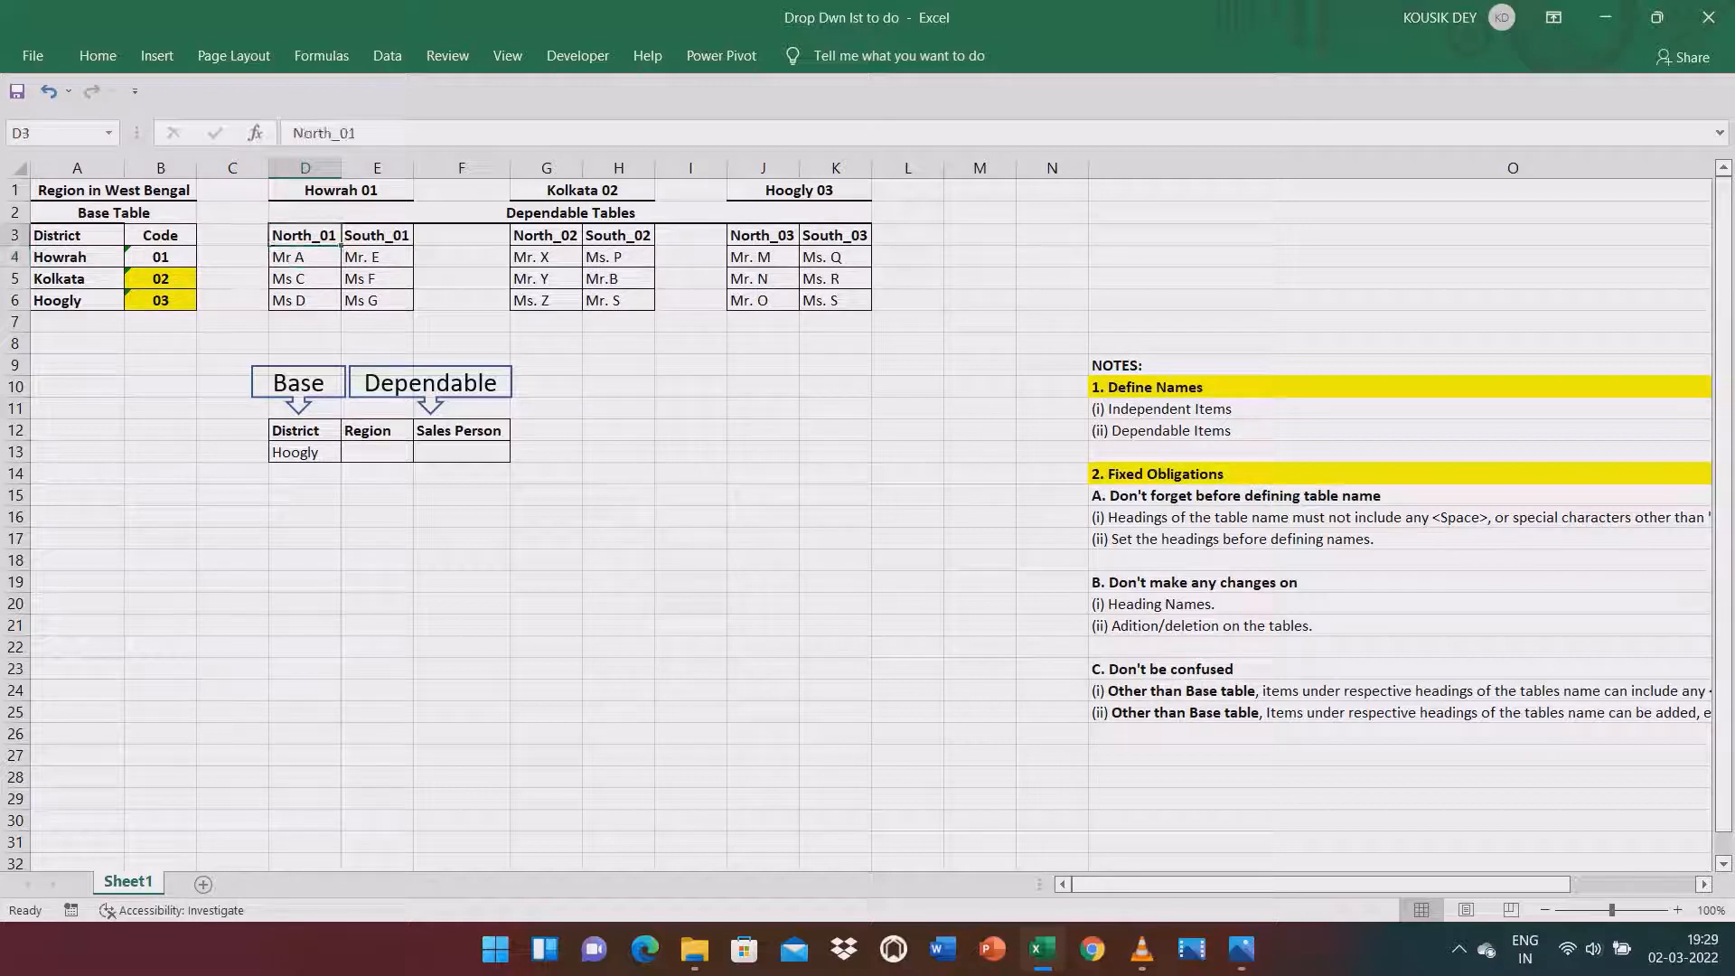
double_click(353, 134)
key("ctrl+c")
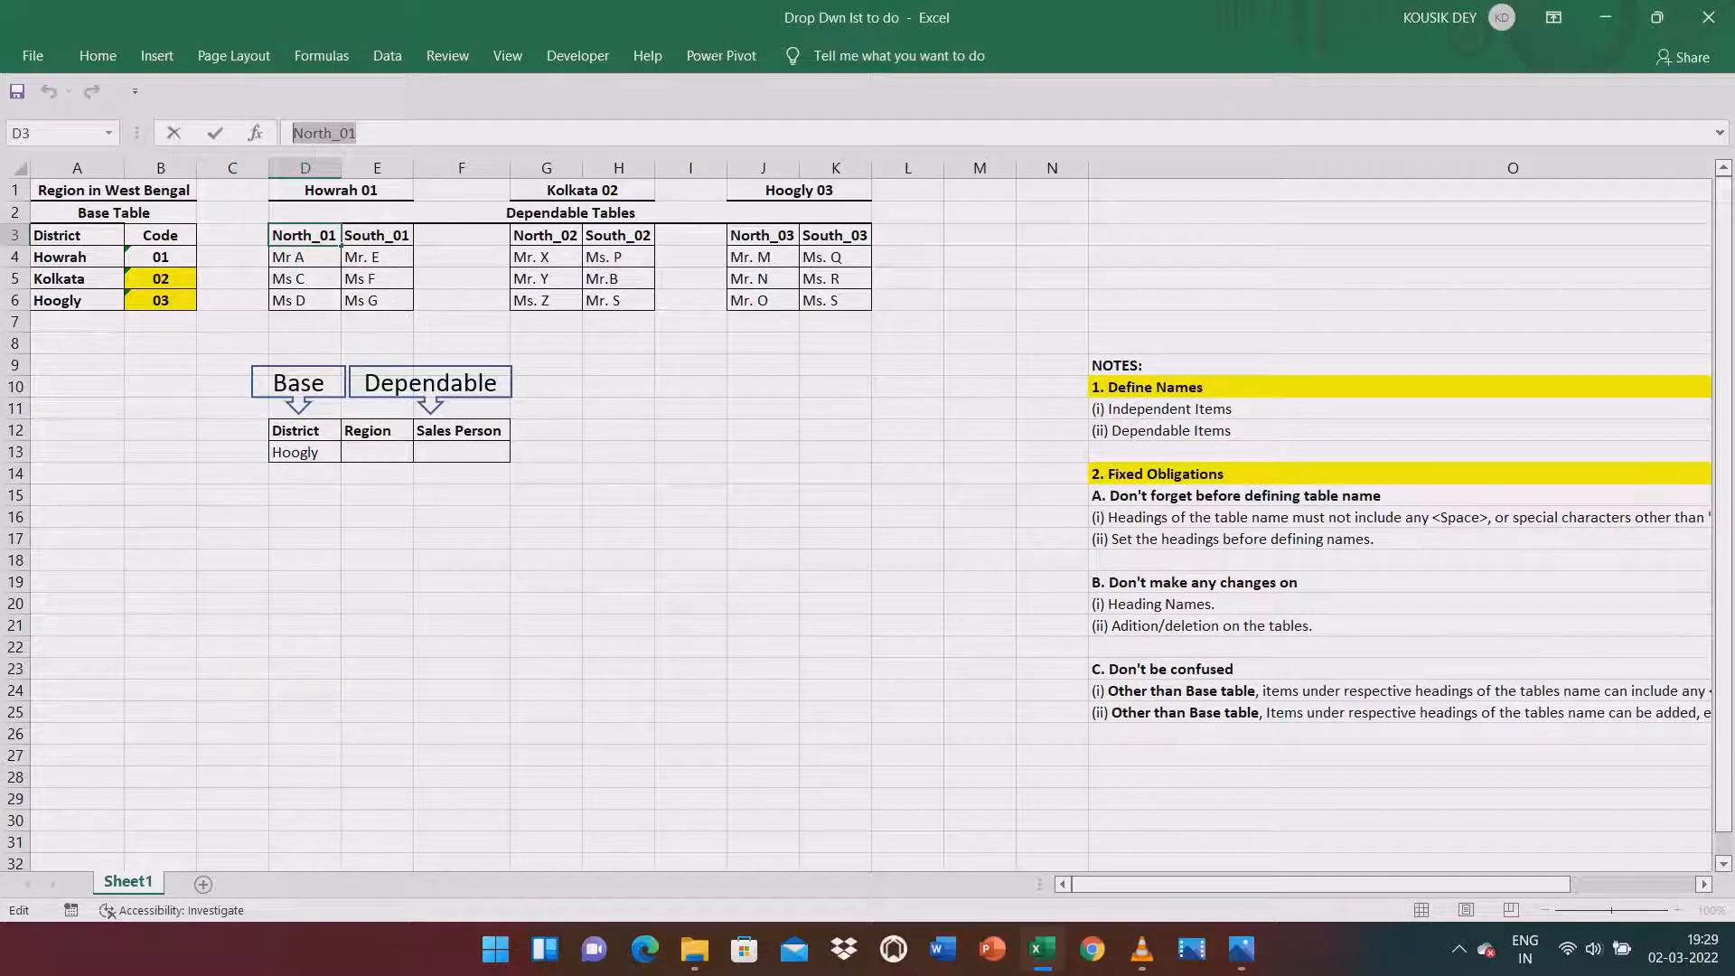
key("Return")
left_click_drag(305, 257, 305, 300)
left_click(60, 133)
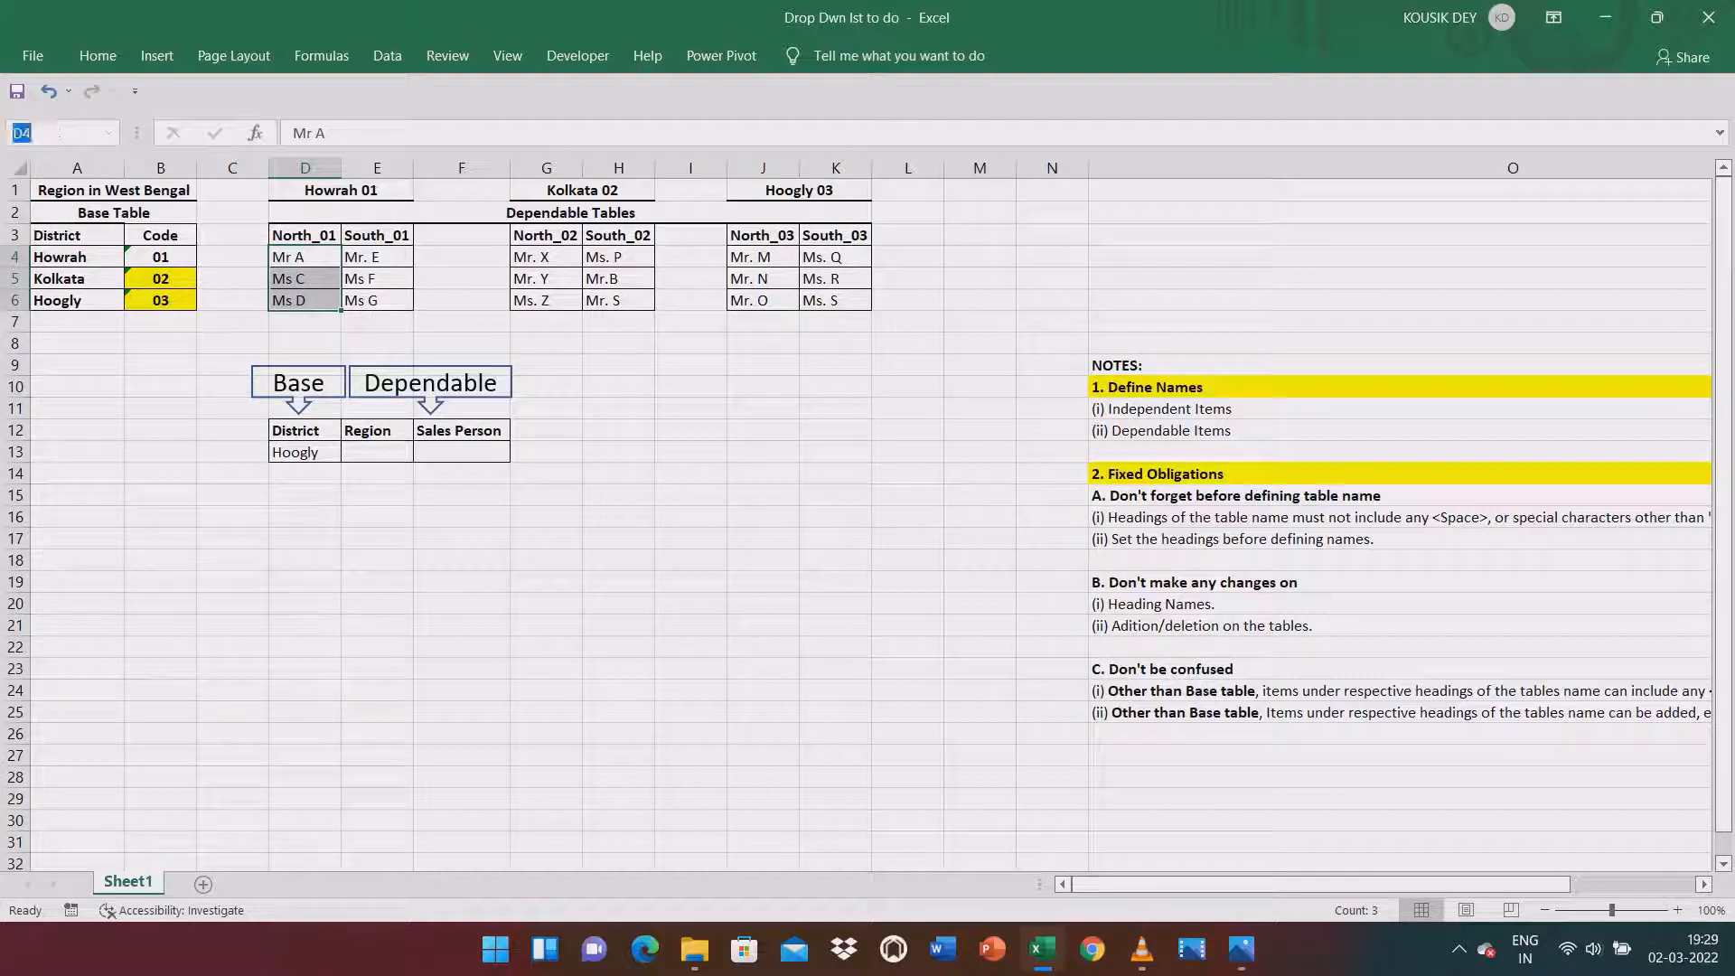
key("ctrl+v")
key("Return")
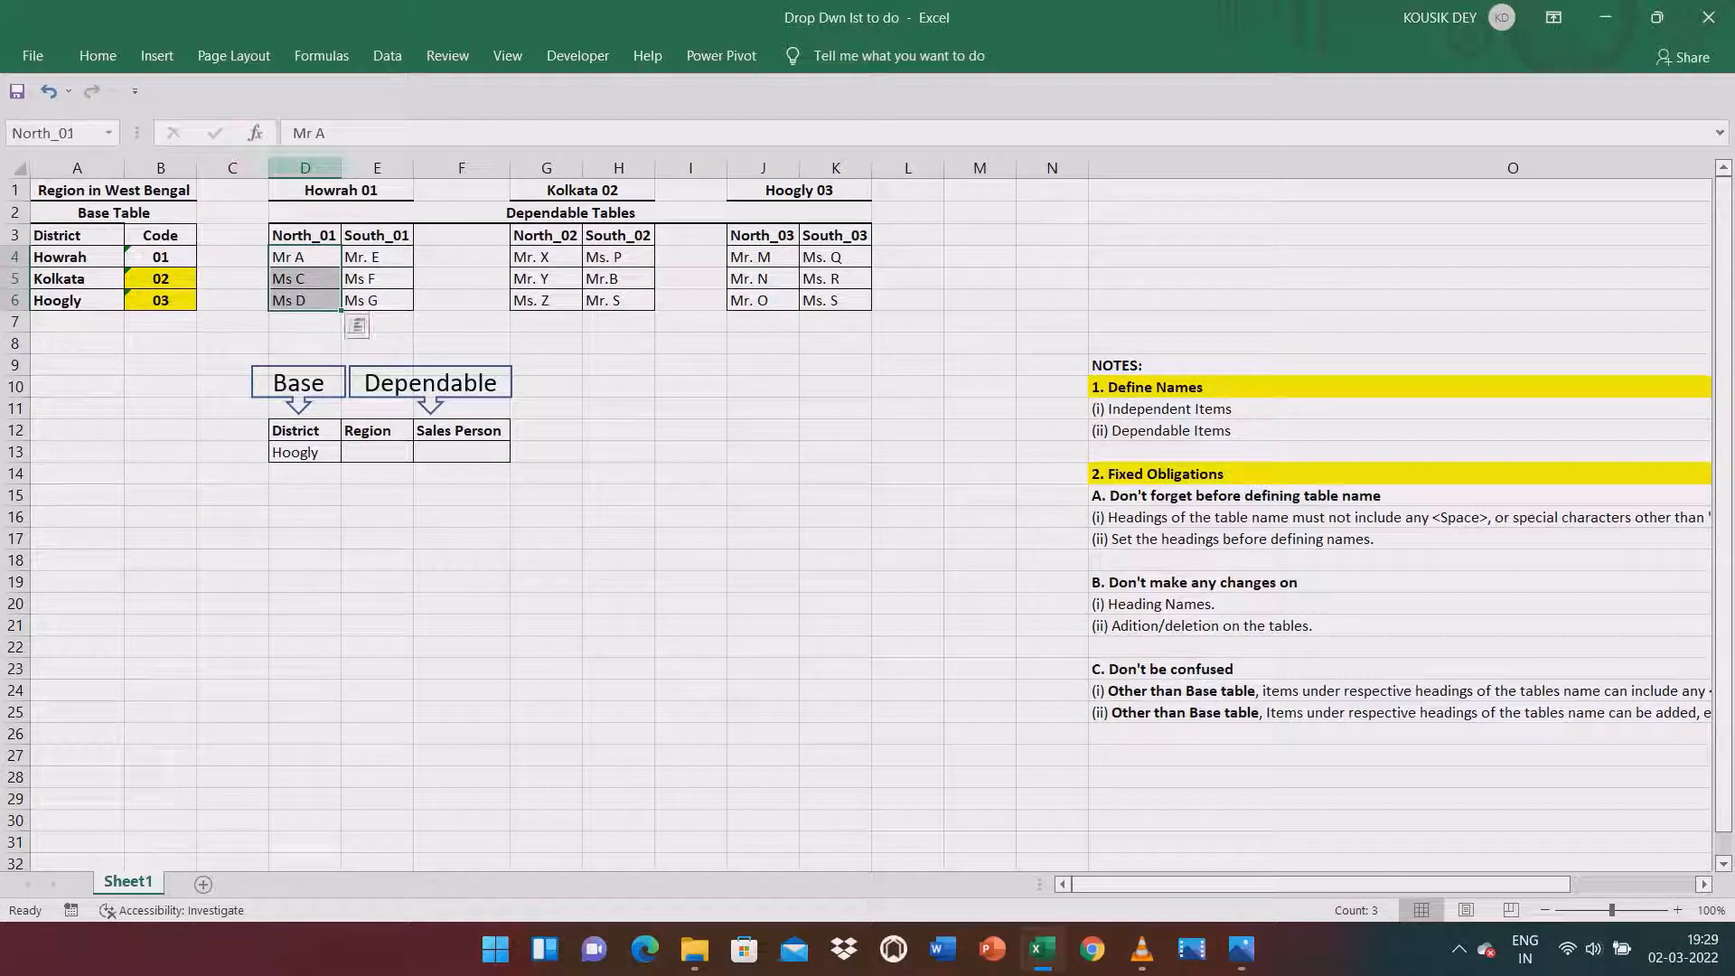
Name the range E4:E6 under Howrah's south heading South_01, matching heading cell E3.
left_click(377, 236)
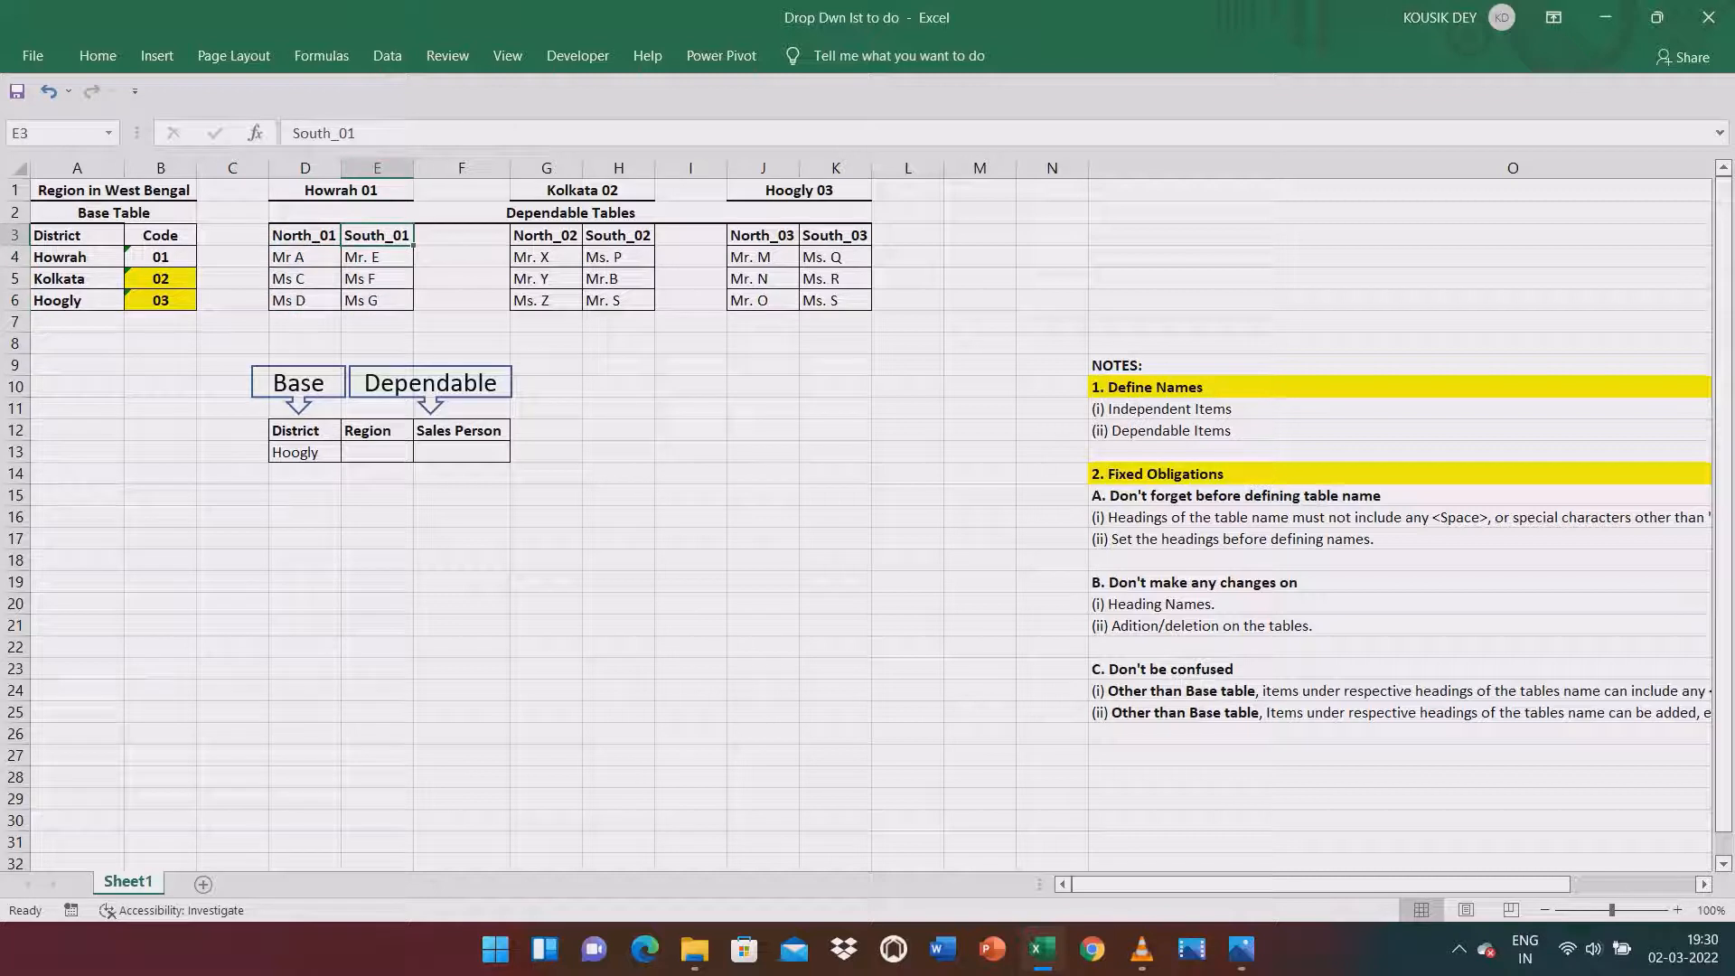
left_click_drag(359, 133, 292, 133)
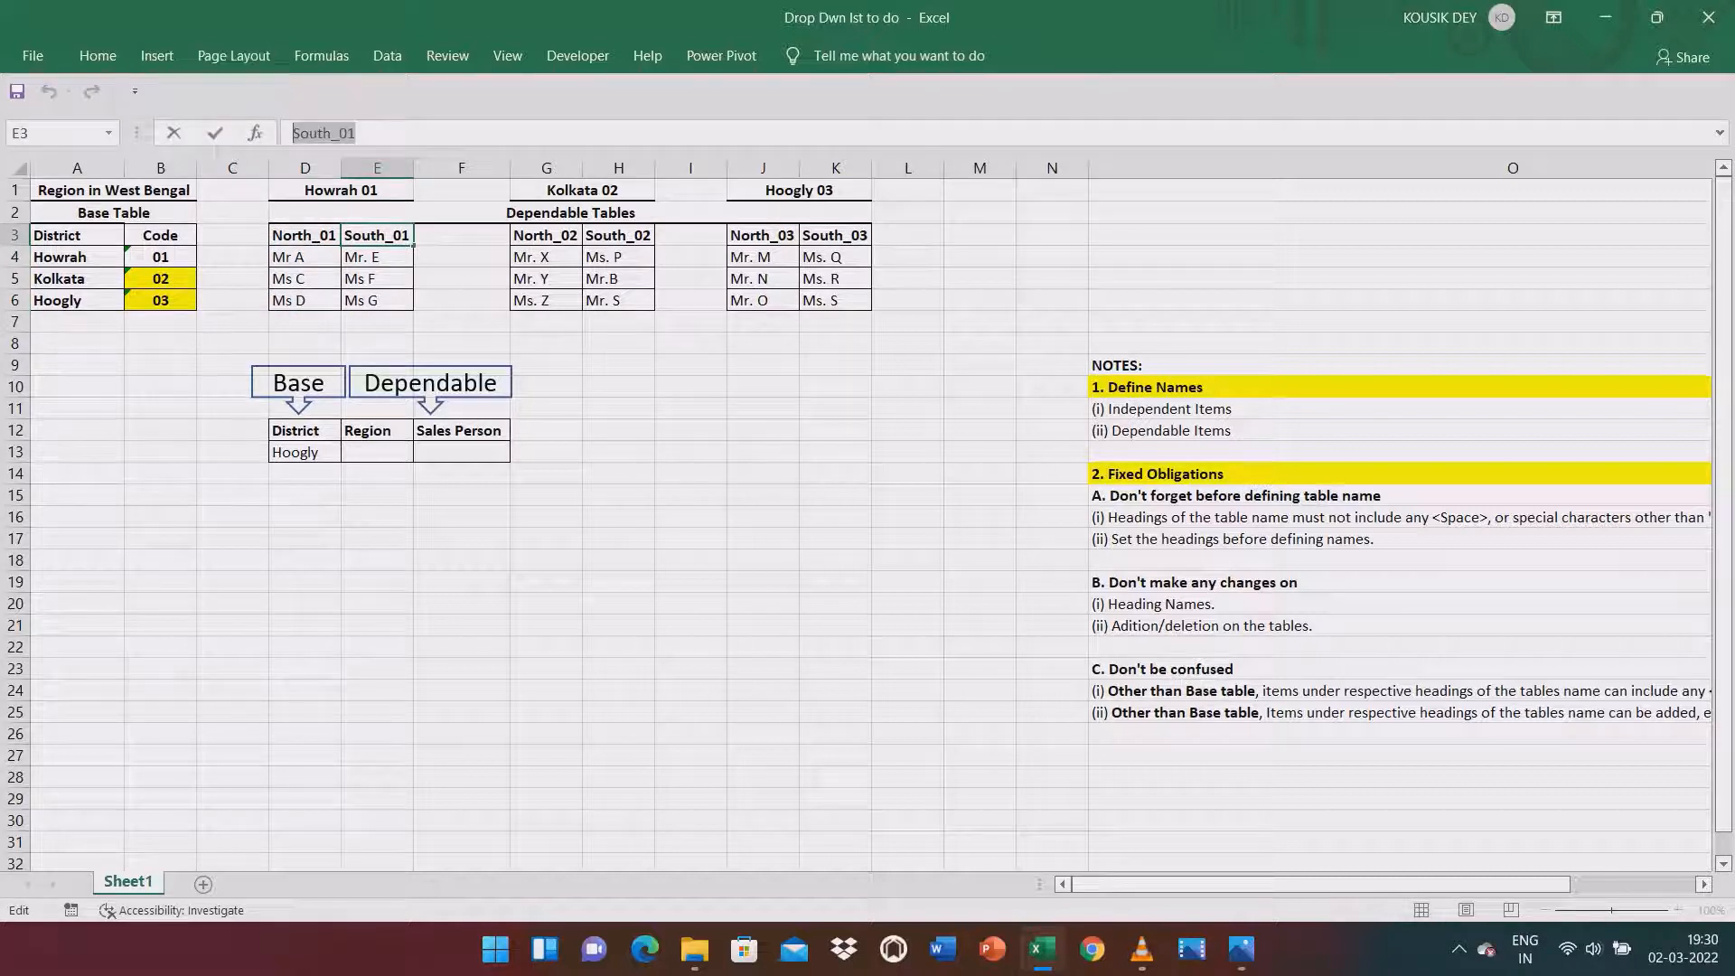
key("Return")
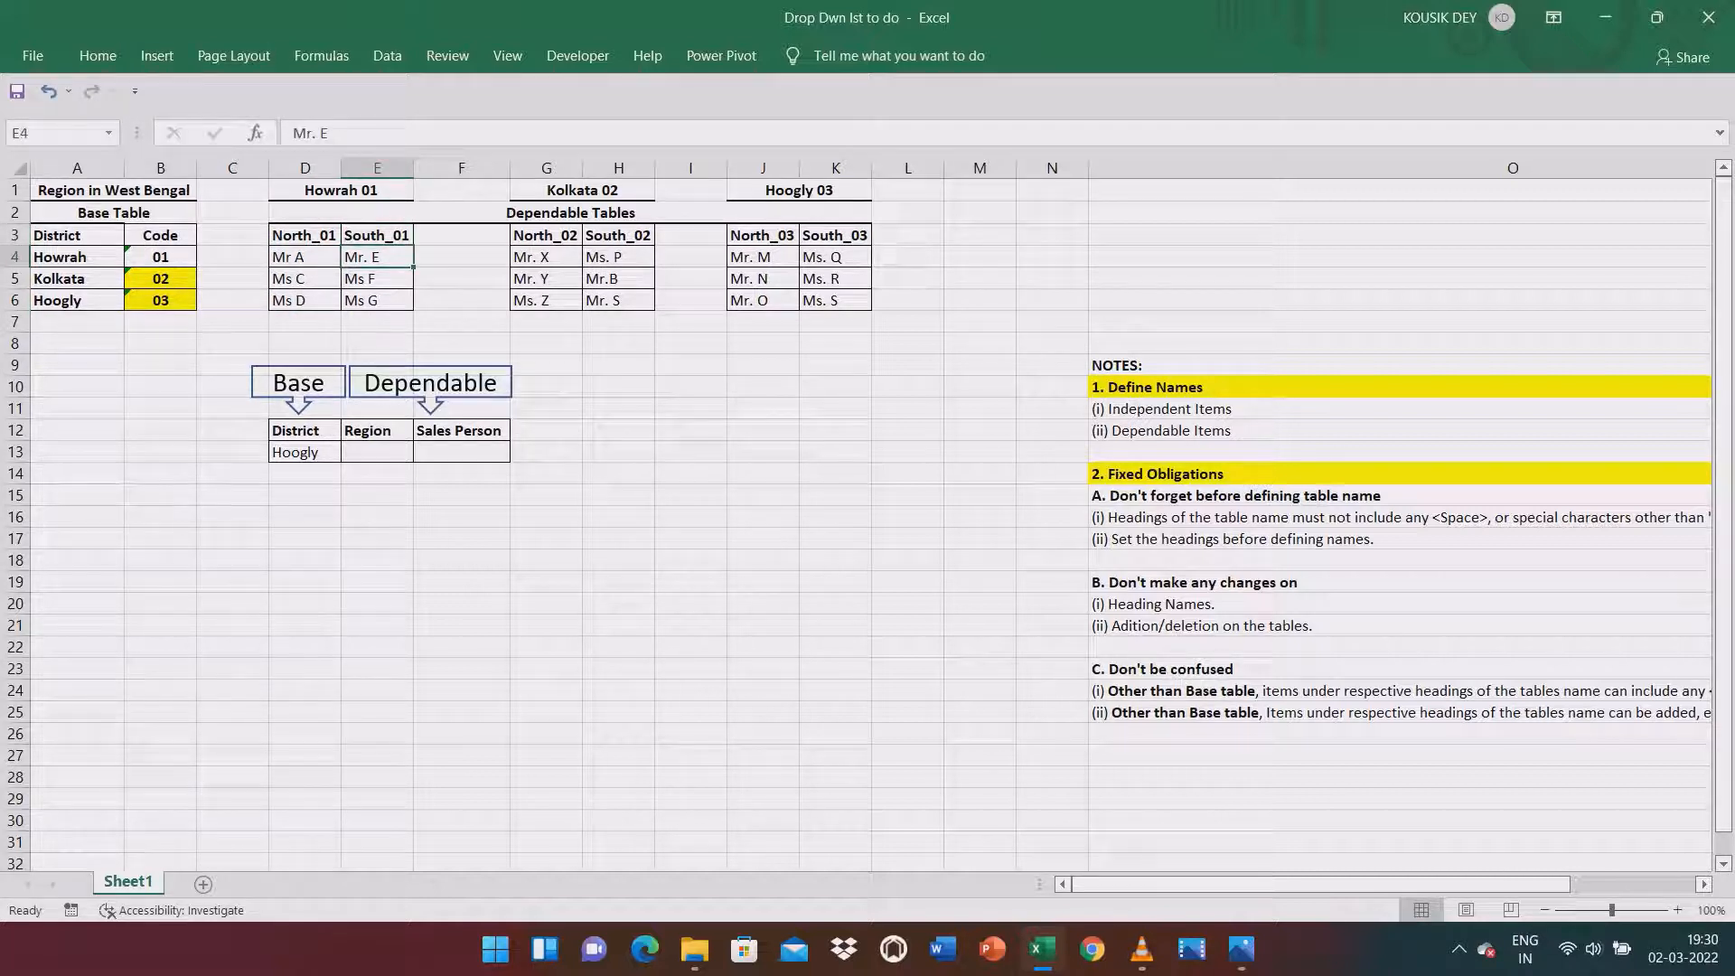
key("shift+Down")
key("shift+Down")
left_click(60, 134)
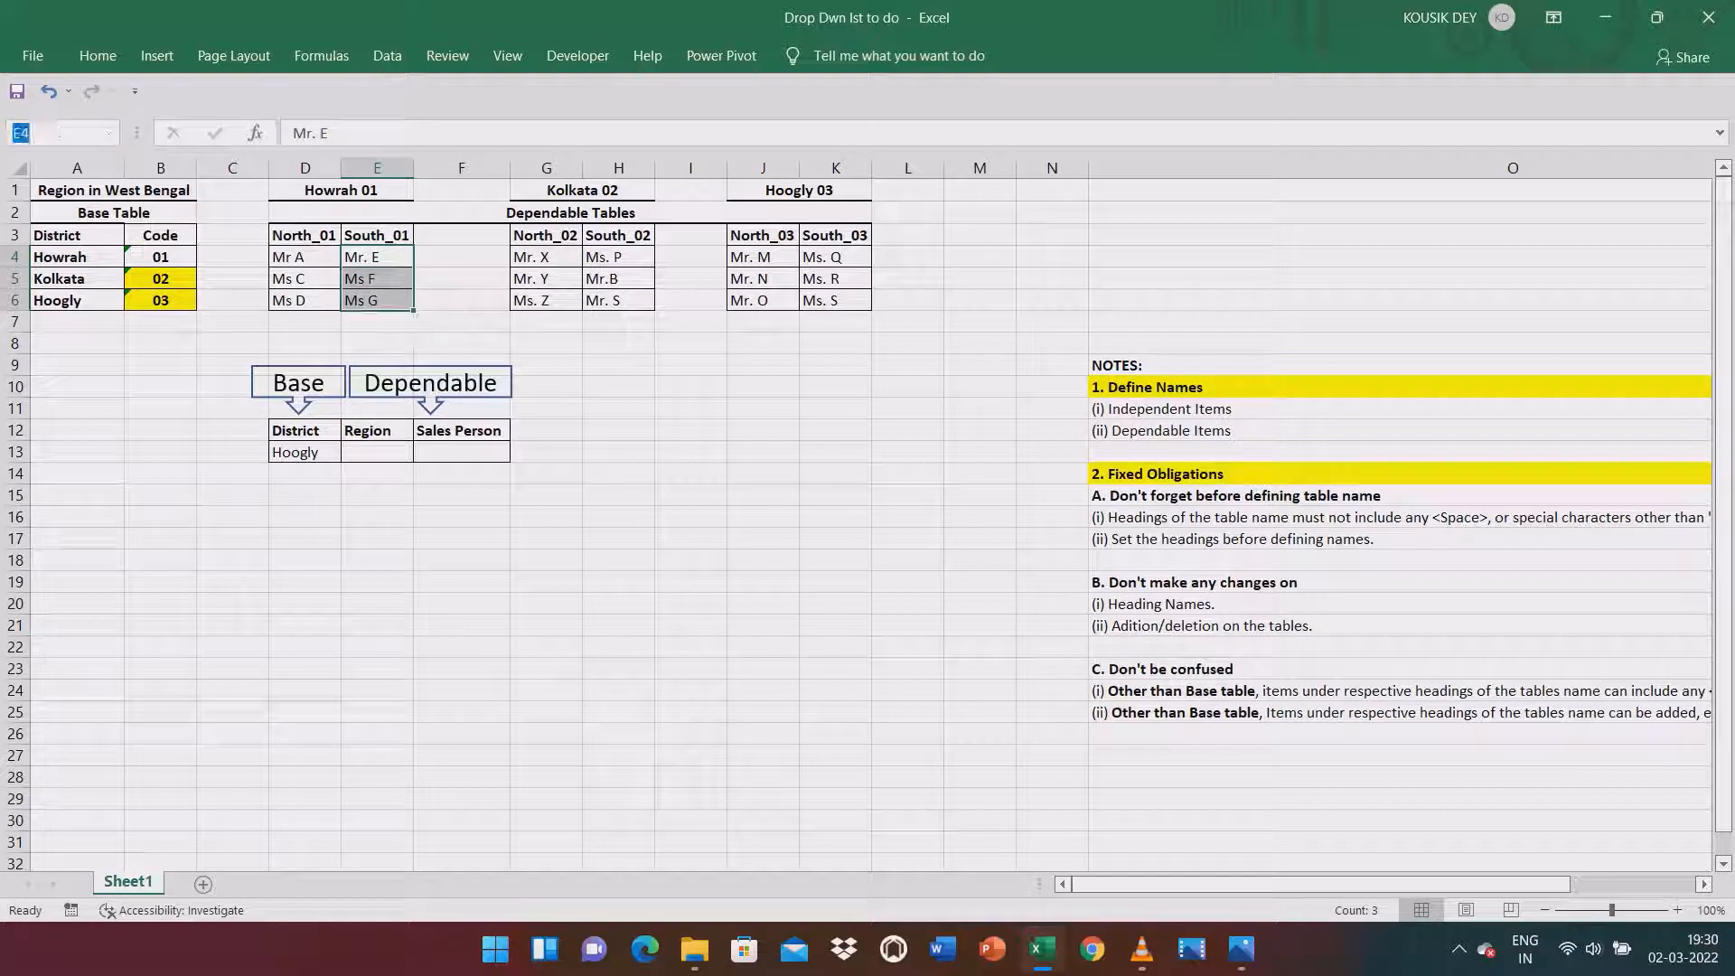
type("South_01")
key("Return")
Define the workbook-scoped name North_02 for Kolkata's range G4:G6, matching heading cell G3.
left_click(546, 236)
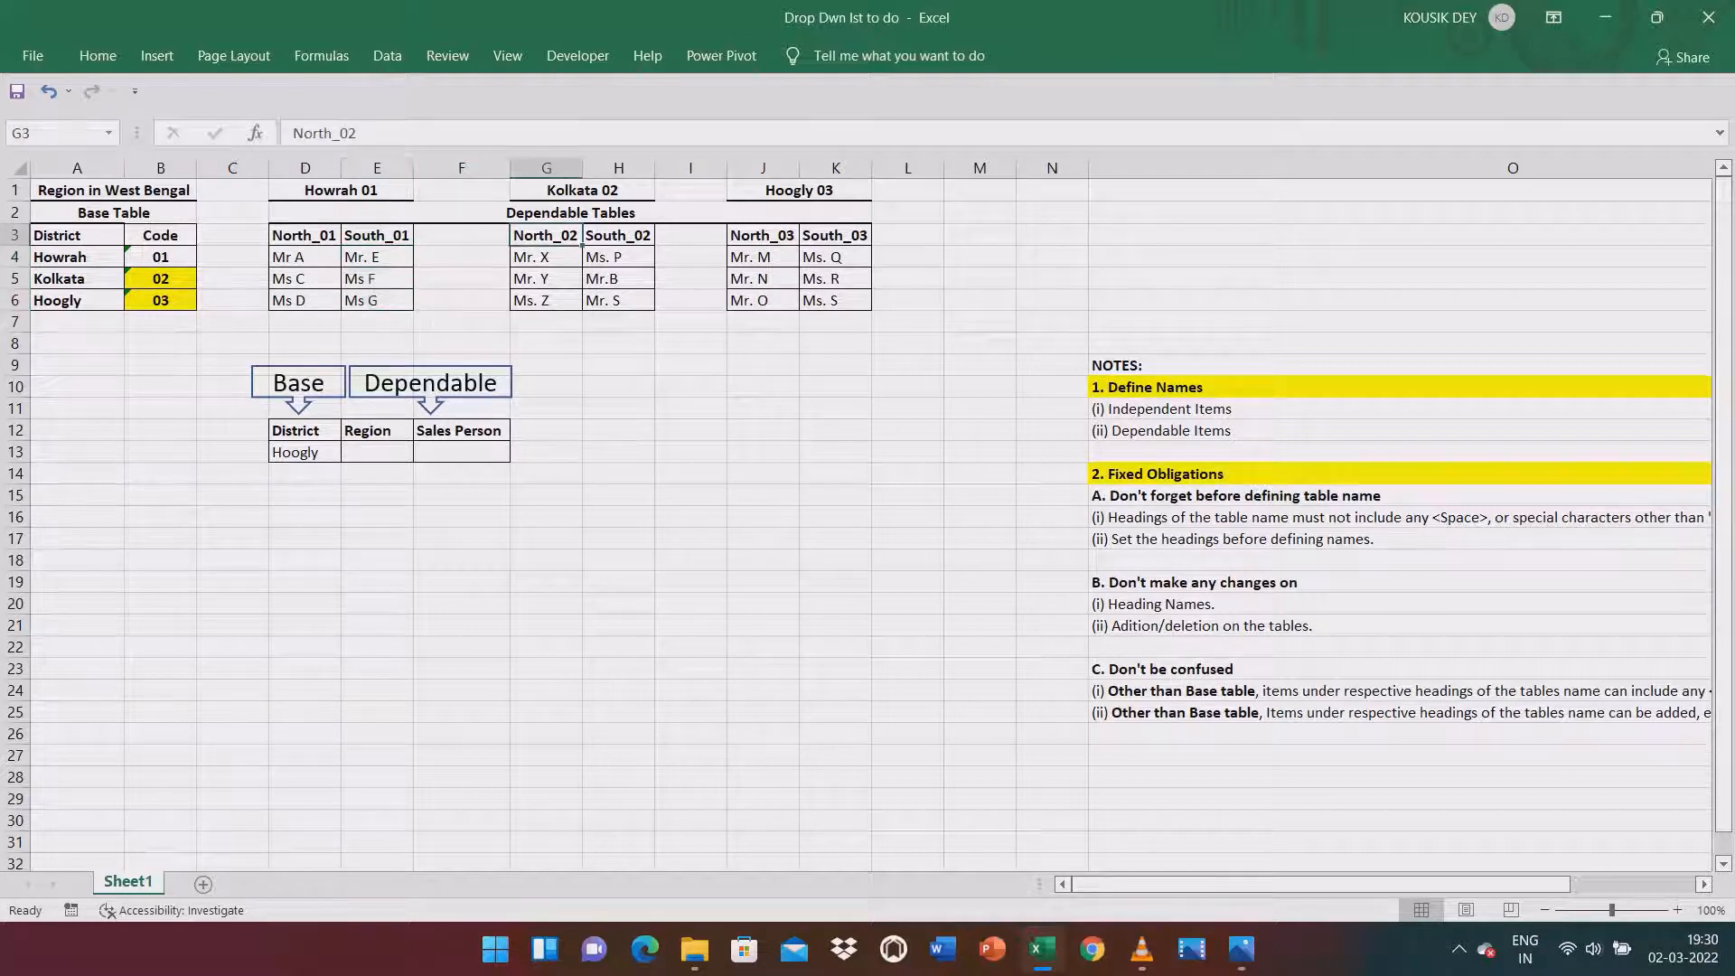
double_click(324, 133)
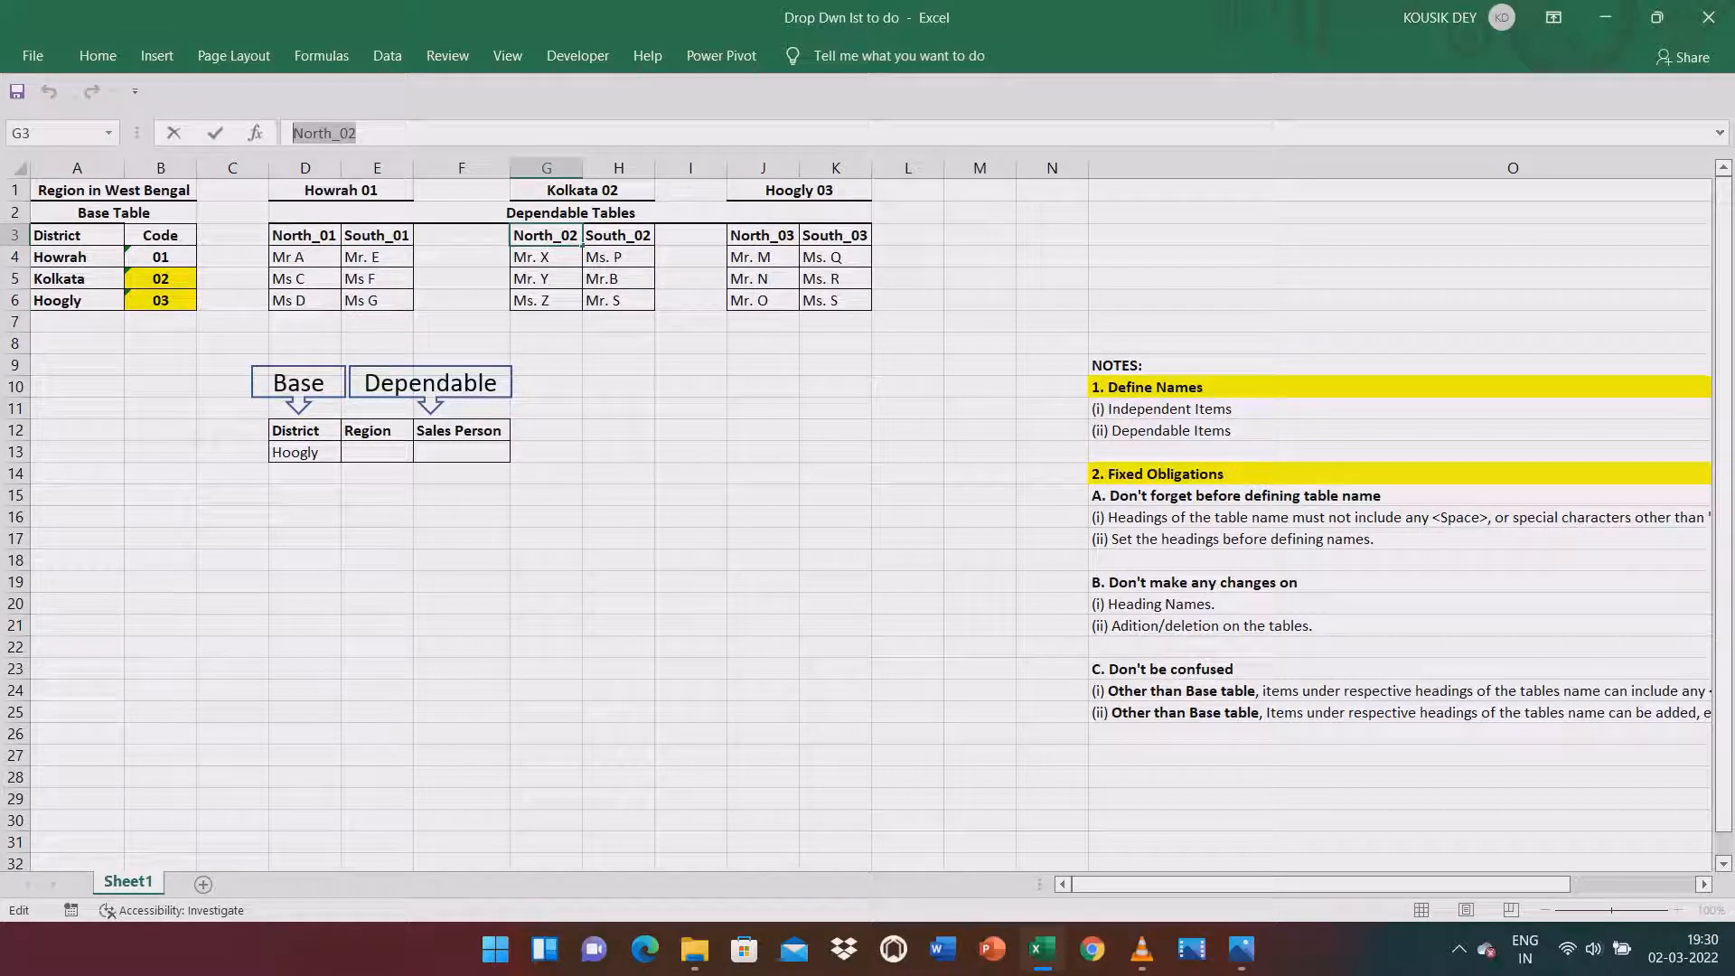
key("Return")
left_click_drag(546, 258, 546, 301)
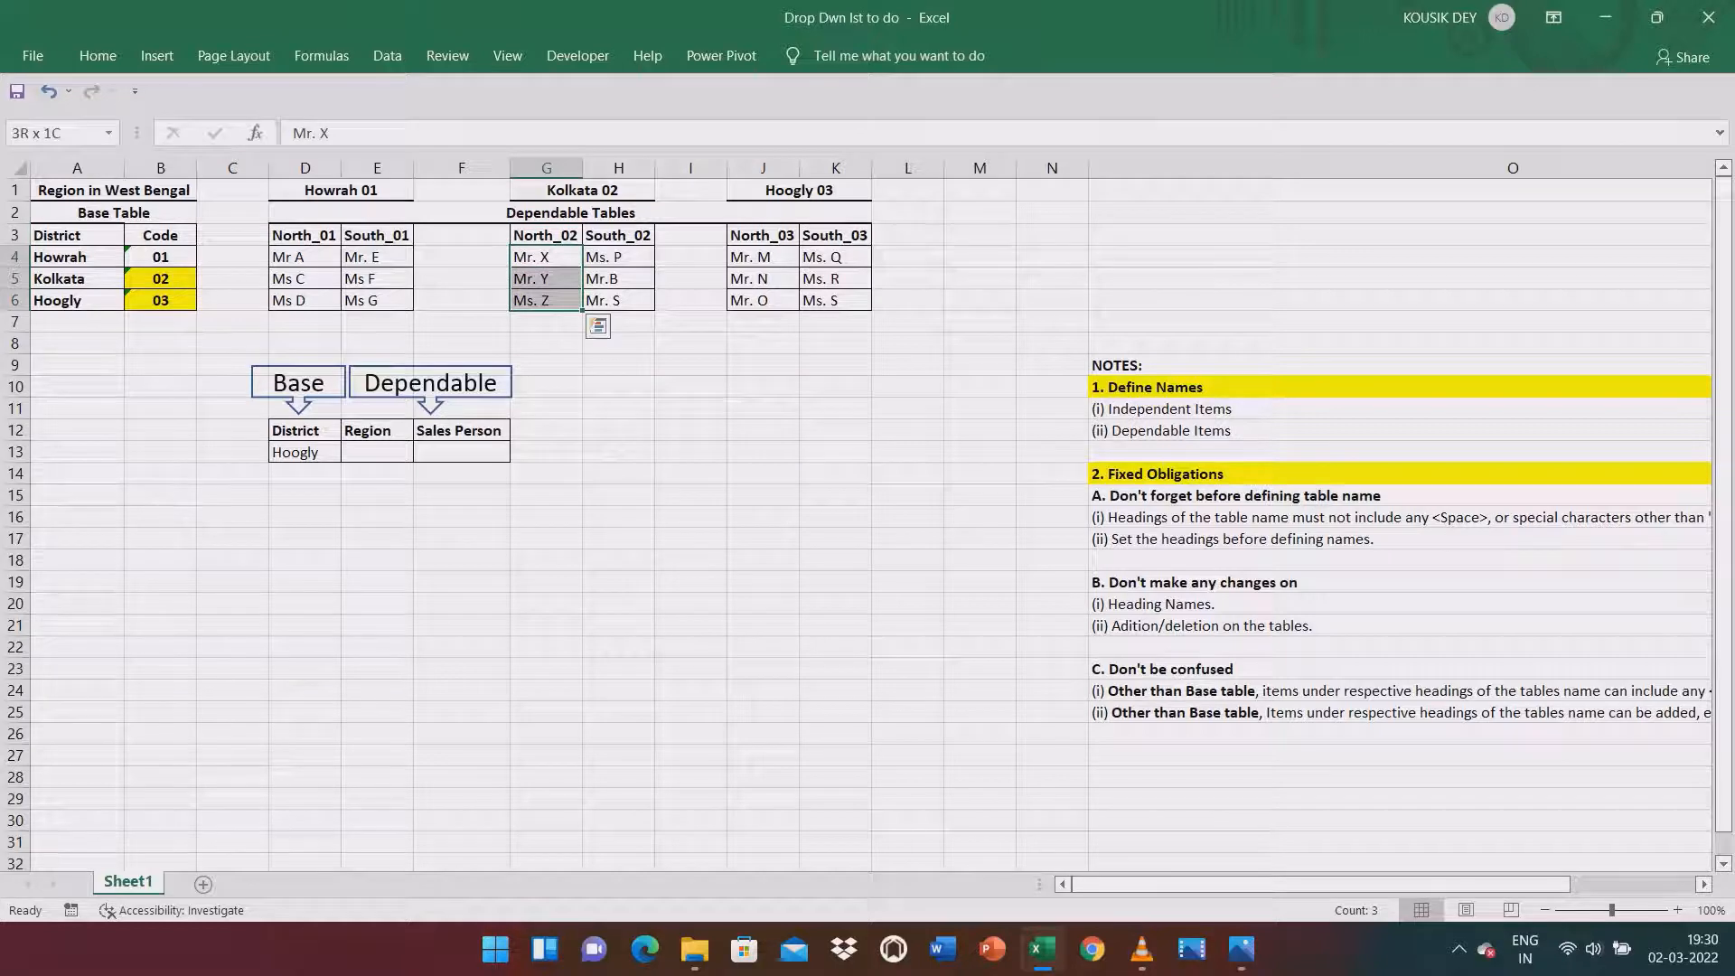
left_click(321, 55)
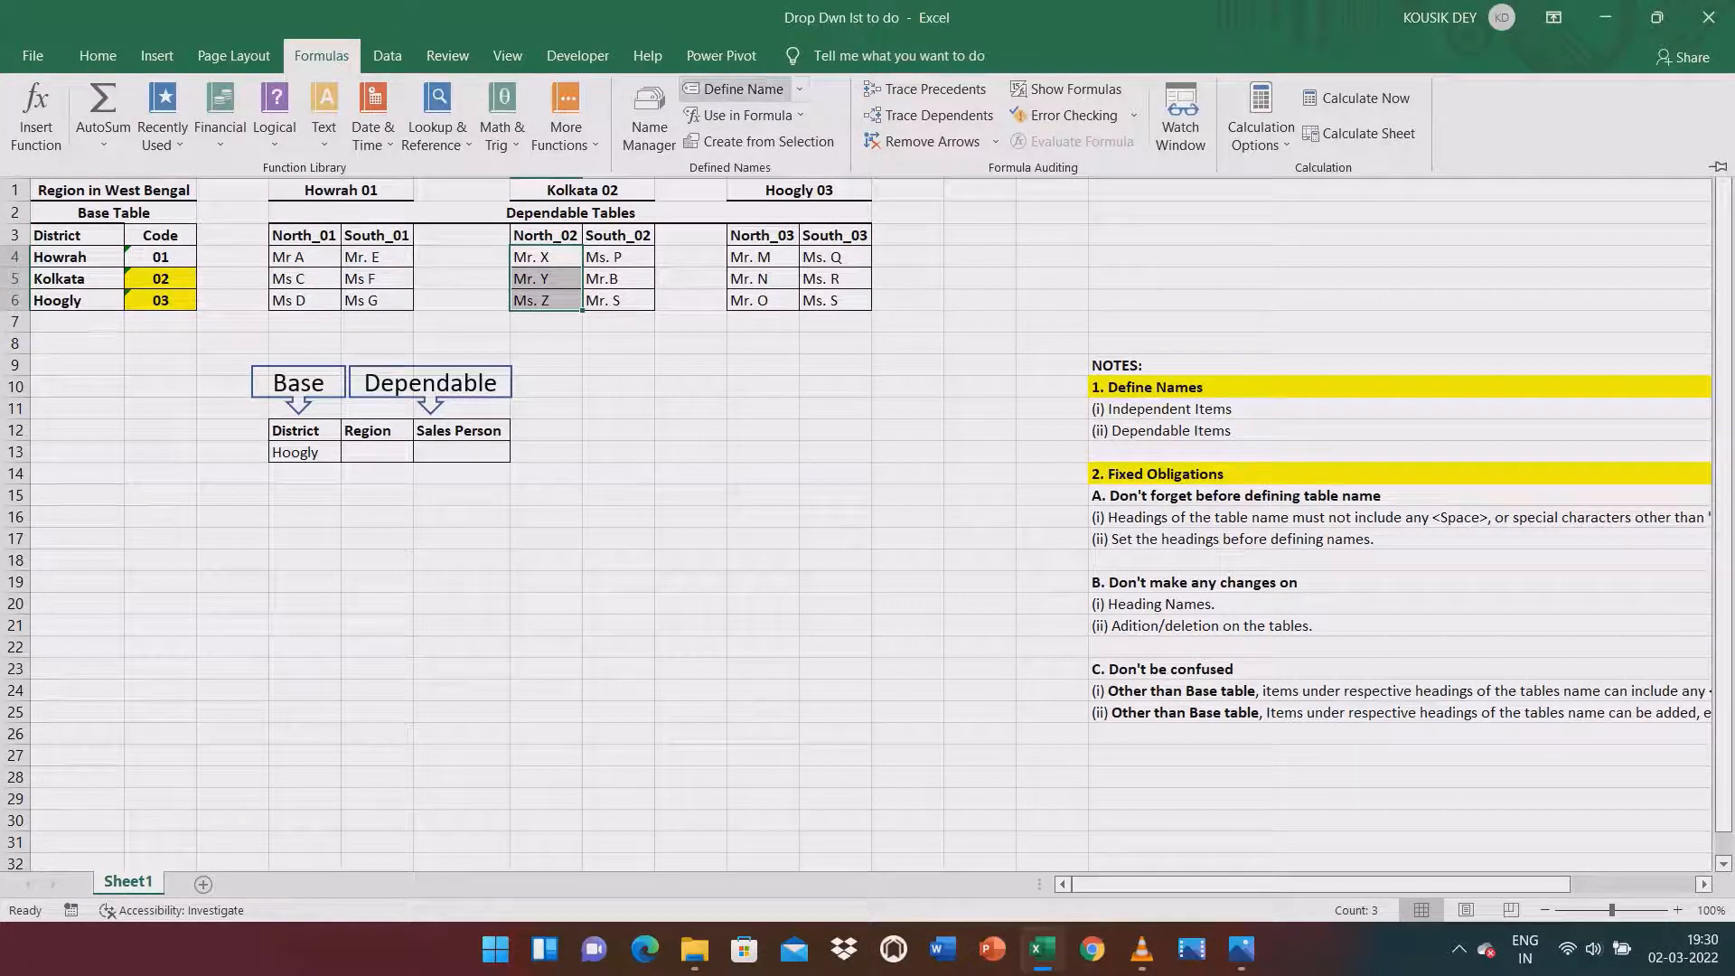
left_click(743, 89)
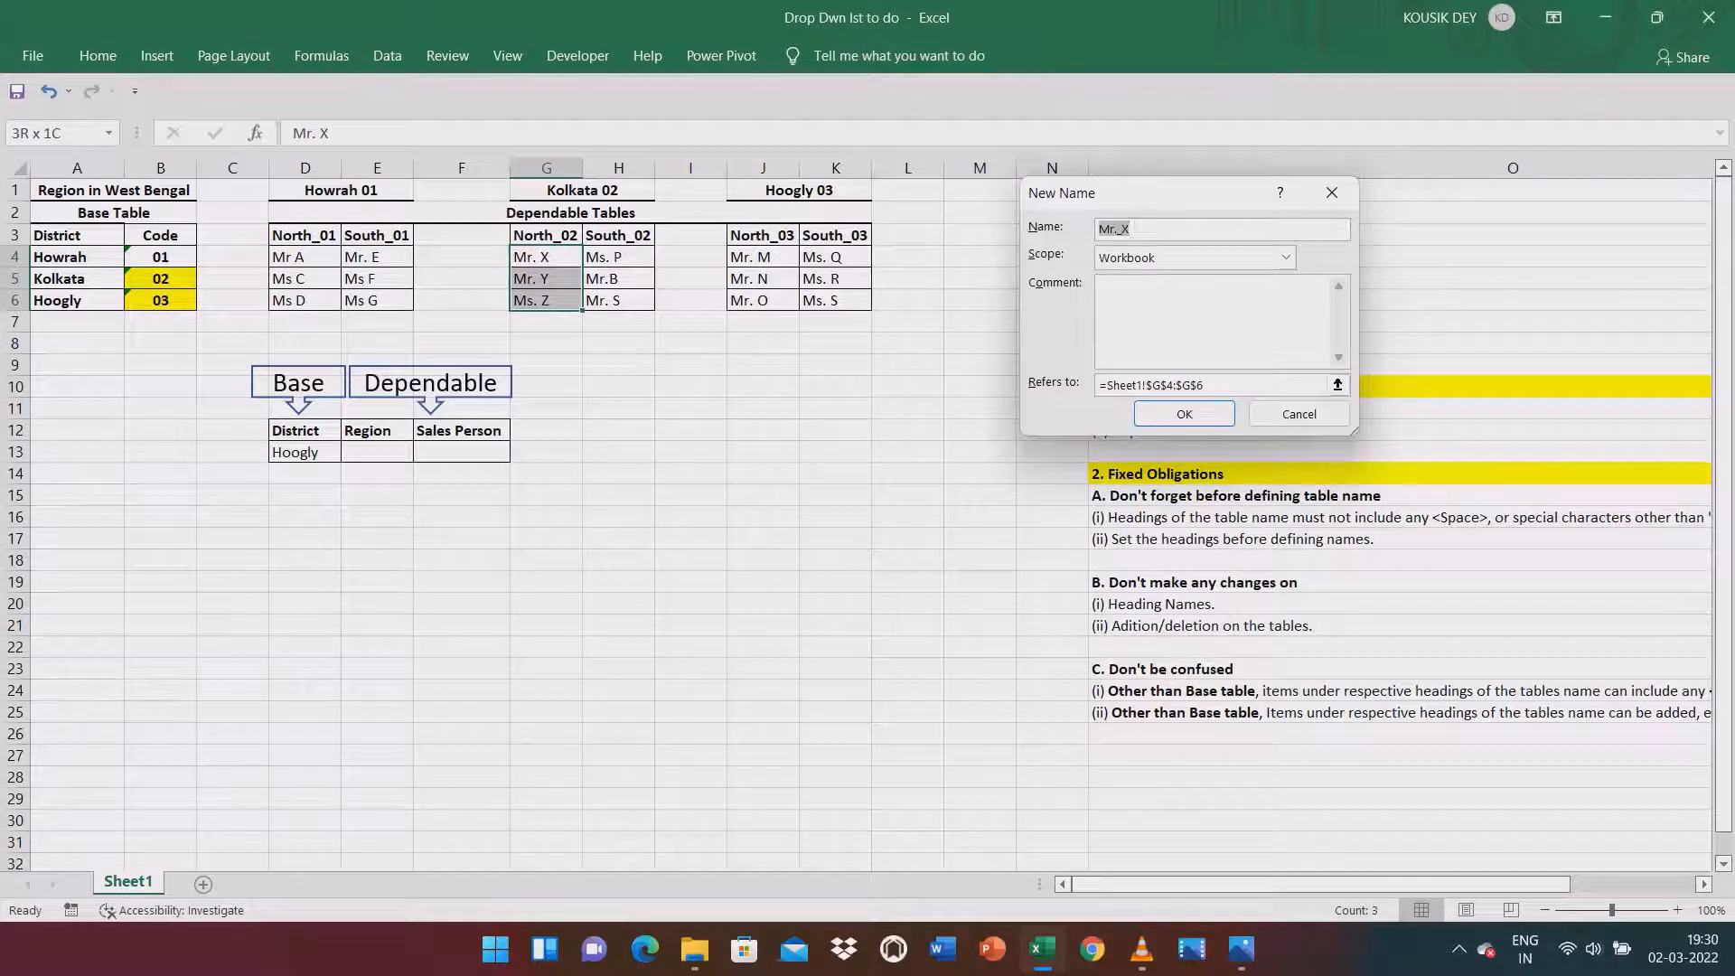
type("North_02")
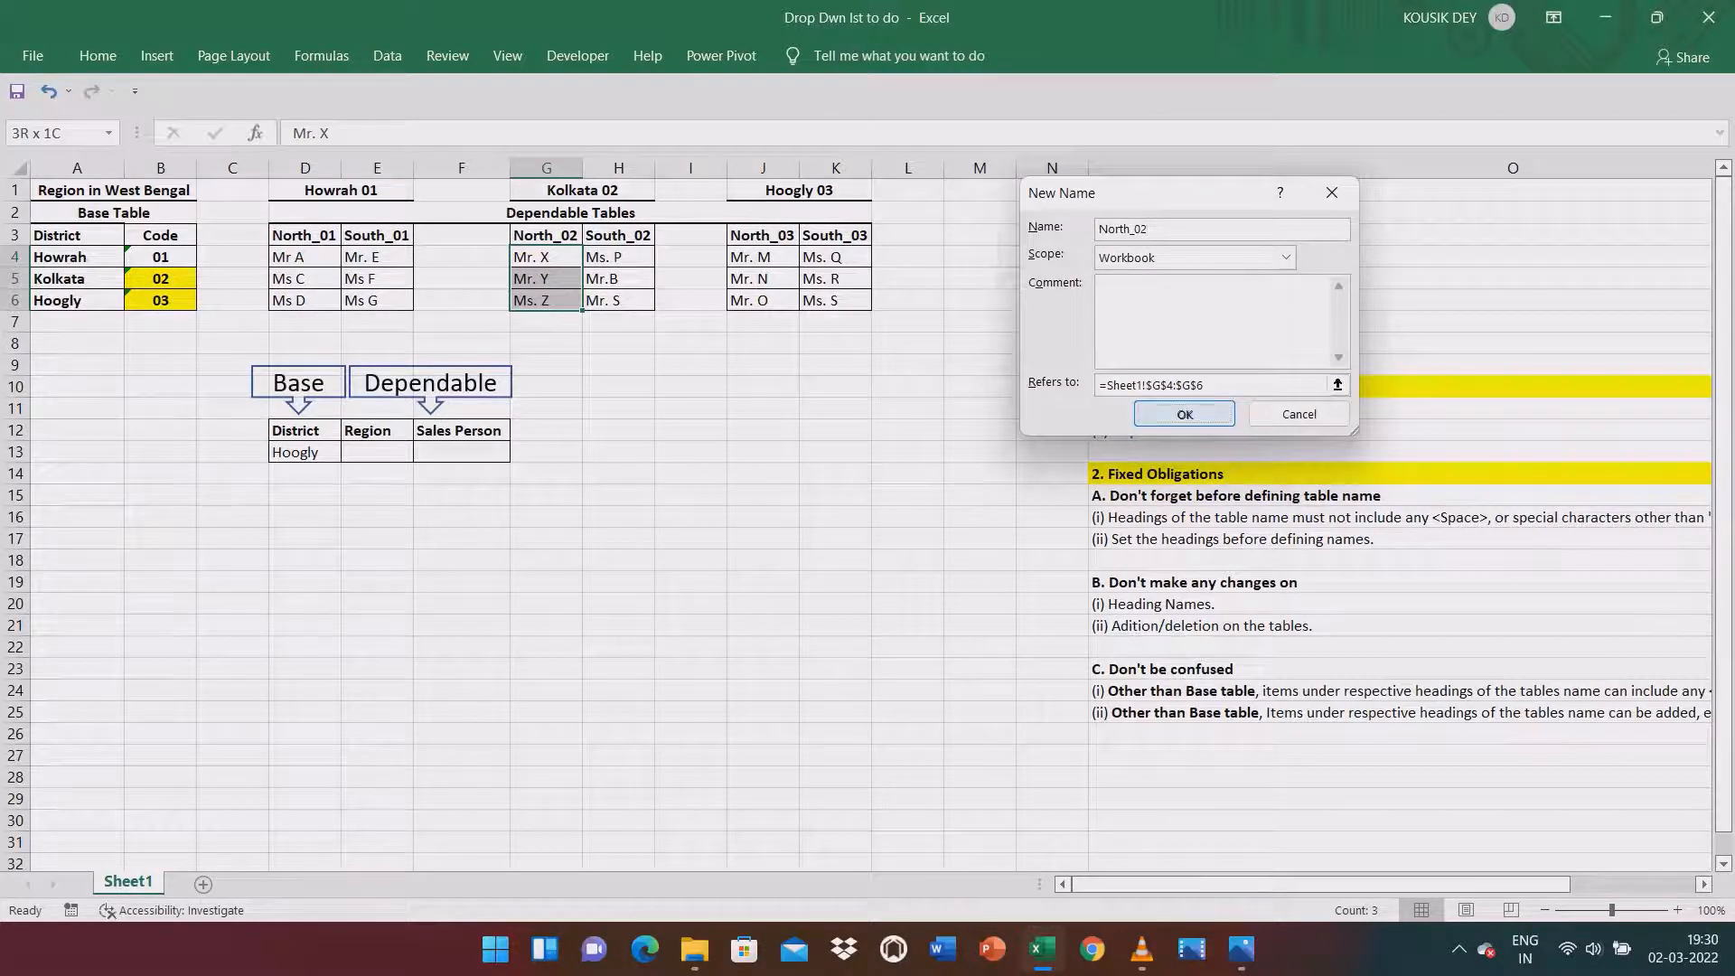
left_click(1183, 413)
Name the range H4:H6 under Kolkata's south heading South_02, copying the name from heading cell H3.
left_click(618, 258)
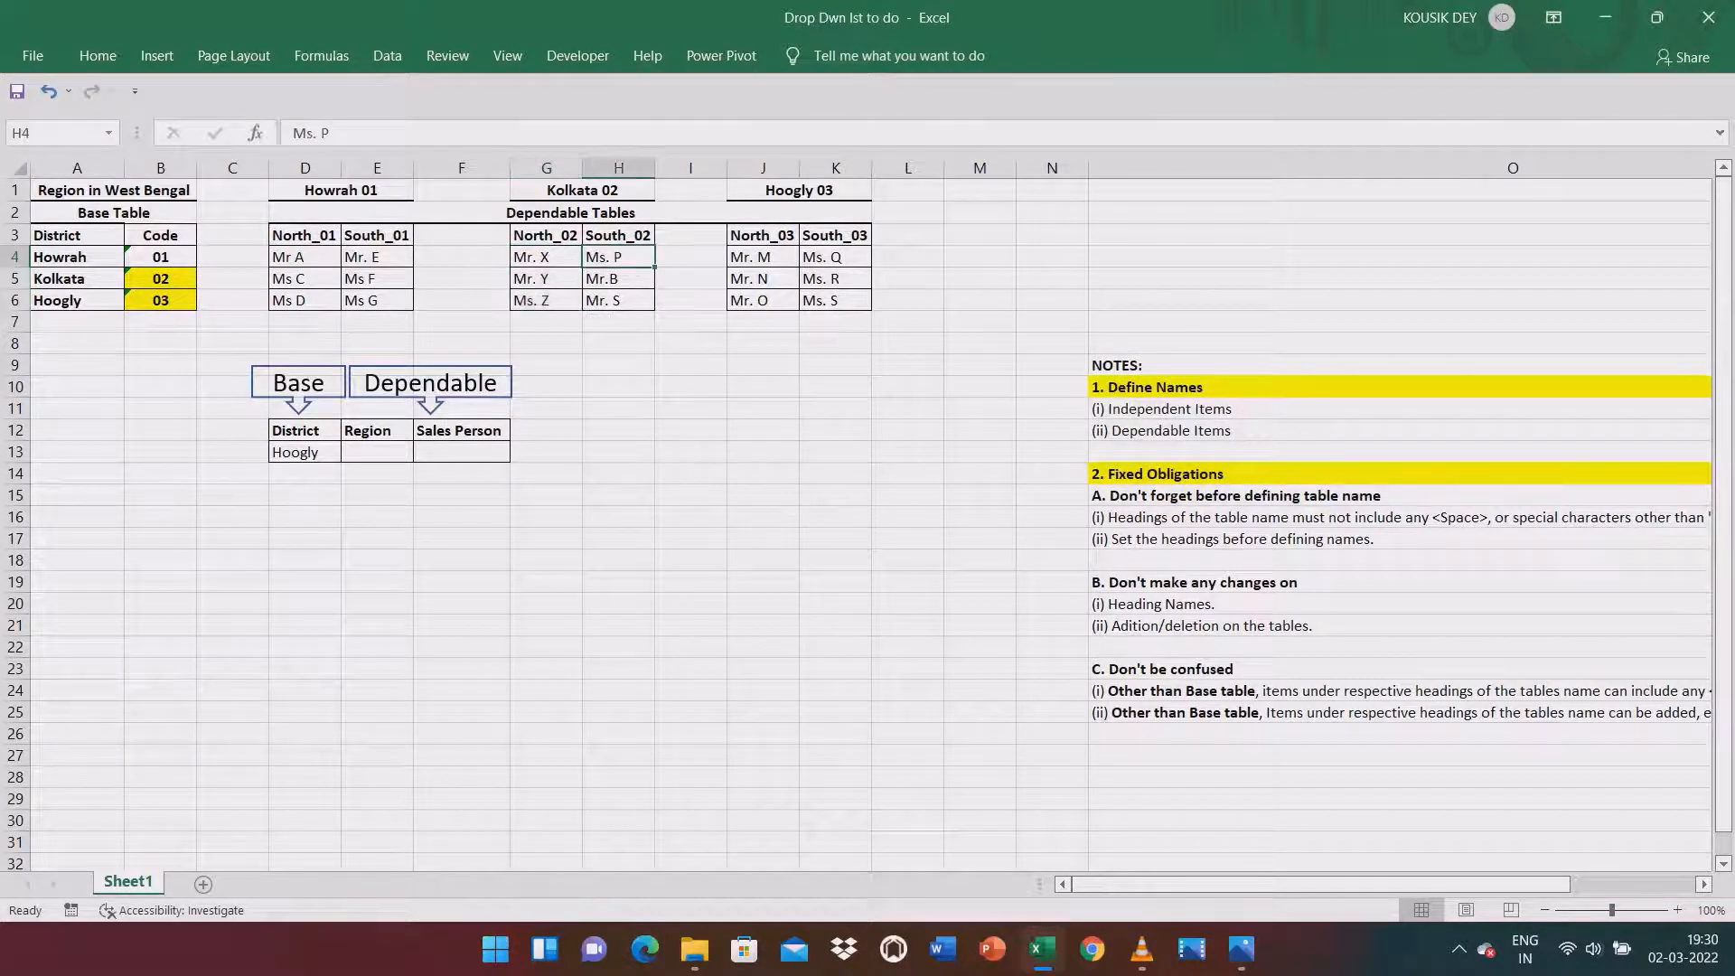
left_click(618, 235)
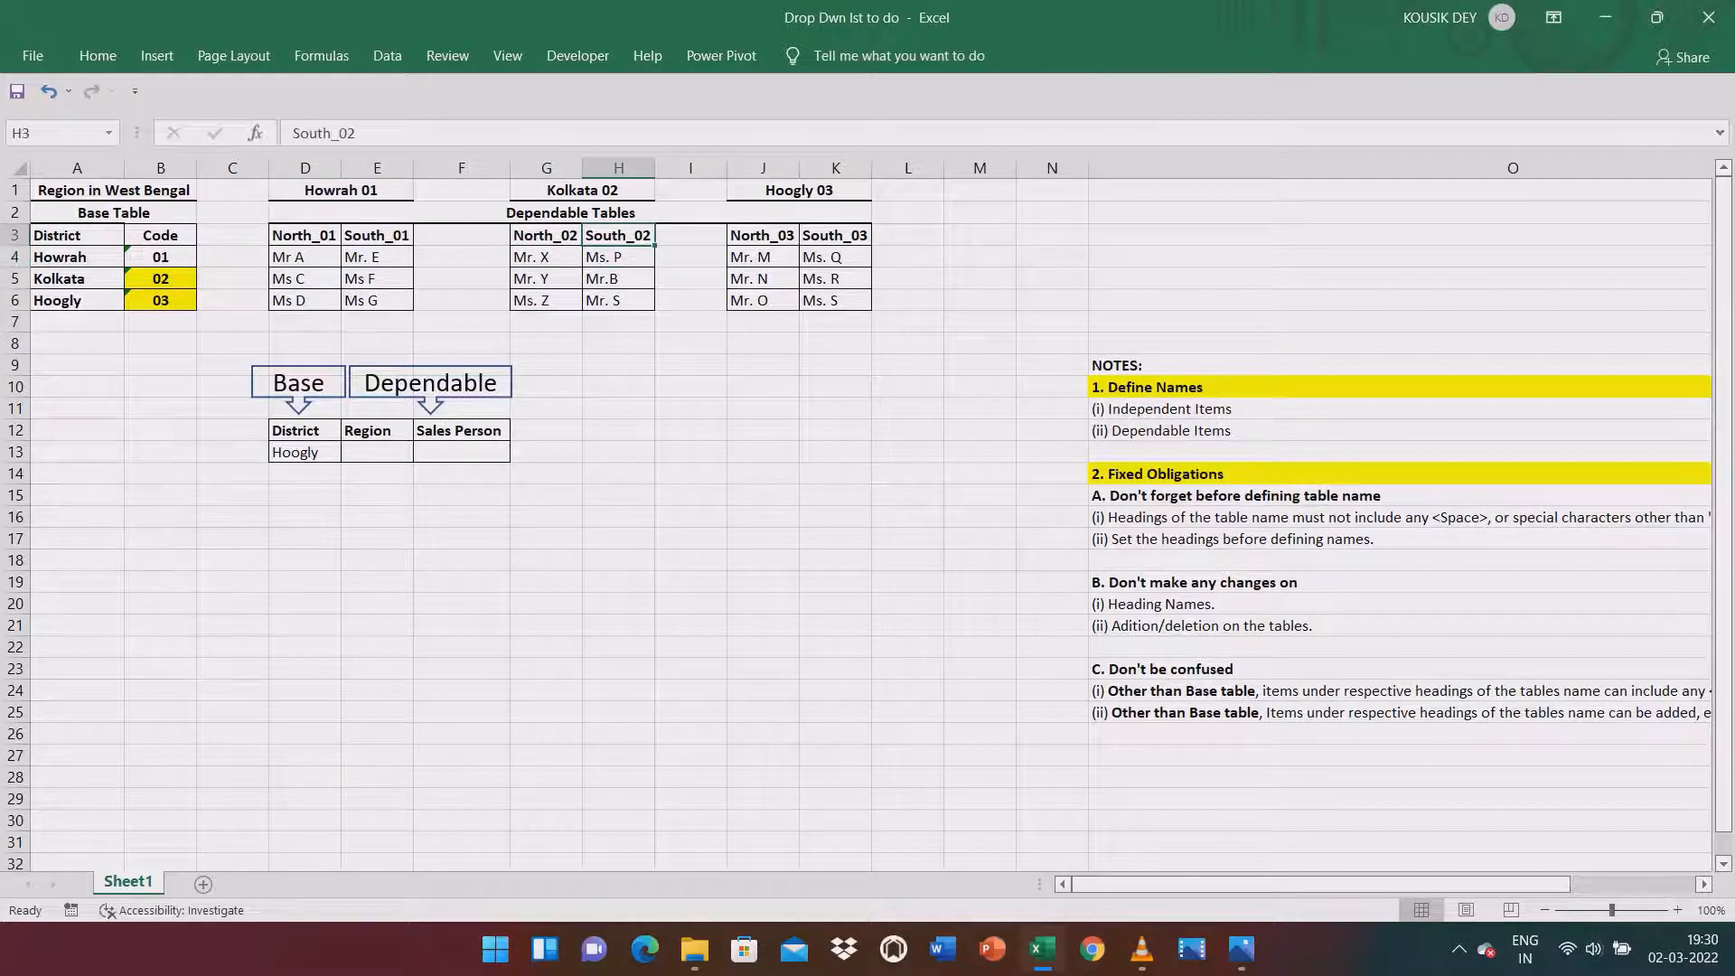
left_click(416, 133)
left_click_drag(416, 134, 217, 134)
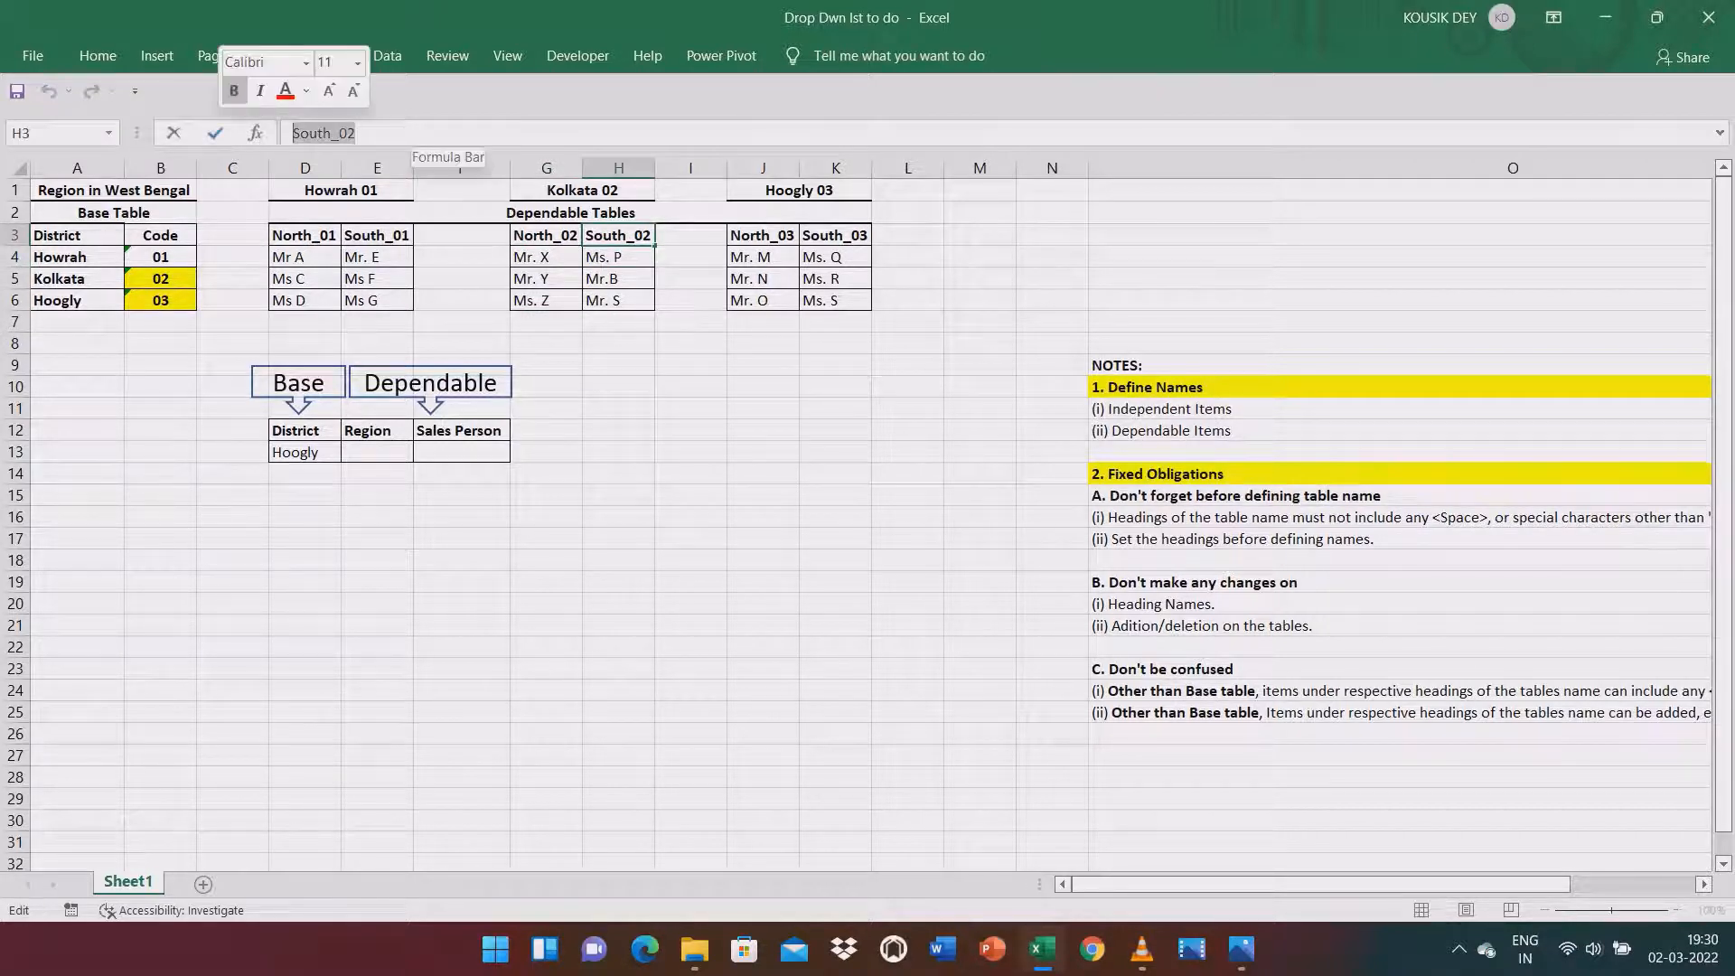
key("ctrl+c")
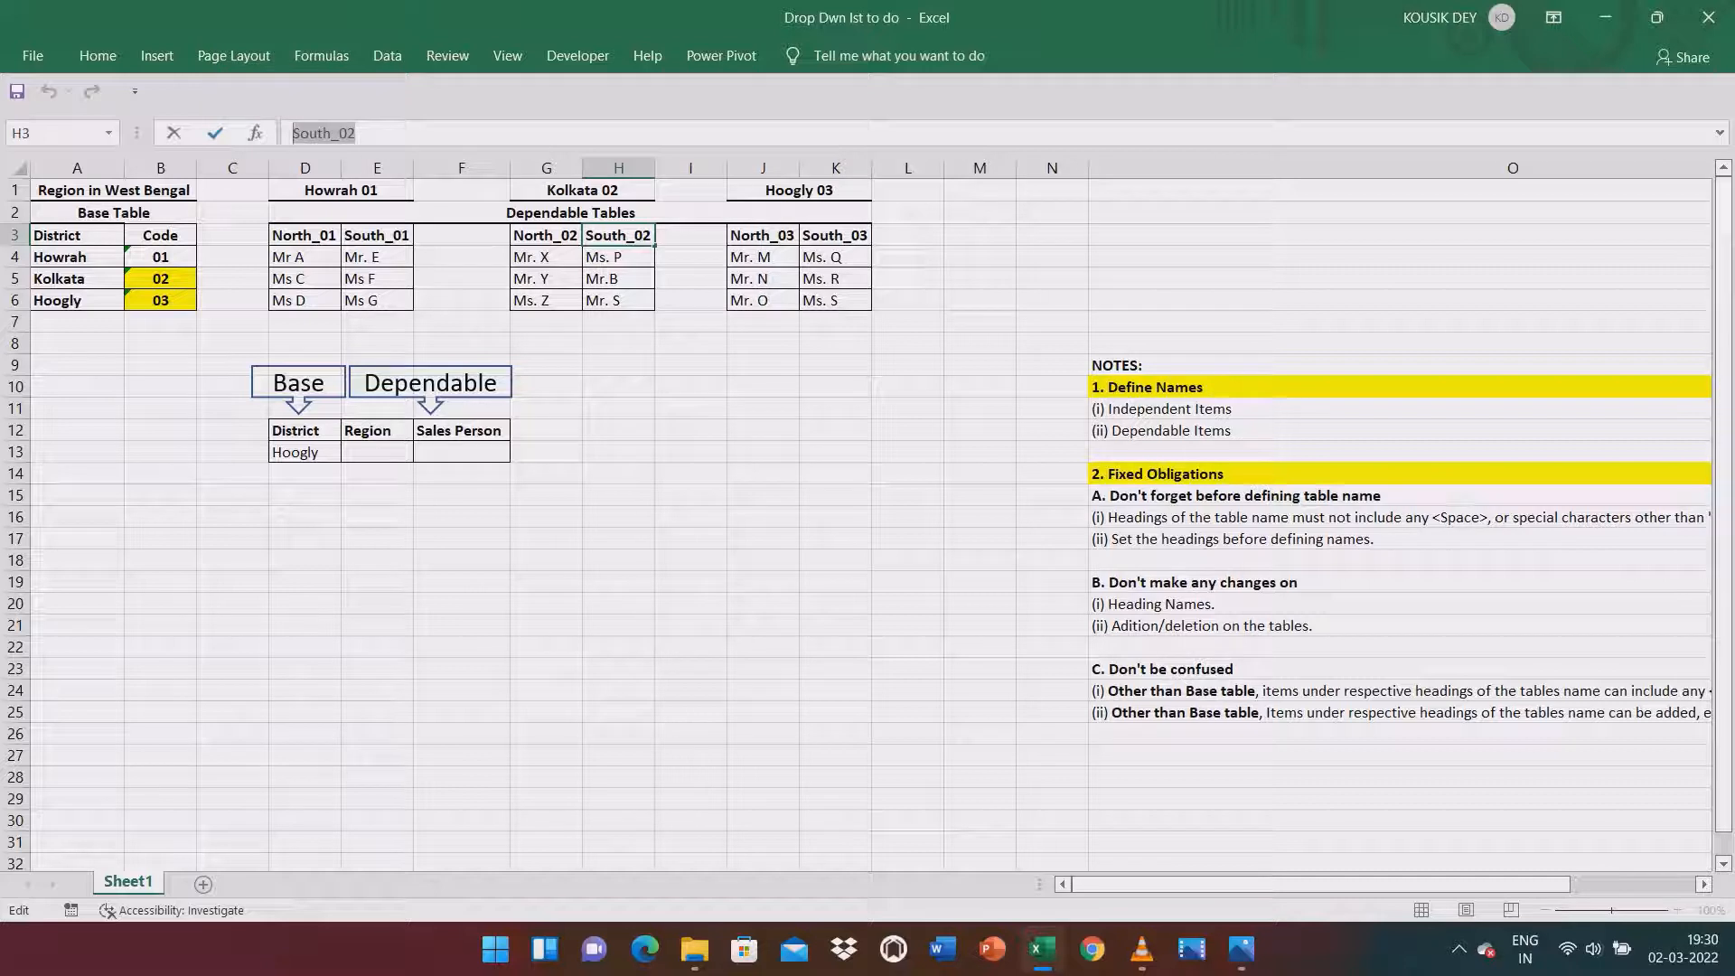
key("Return")
key("shift+Down")
key("shift+Down")
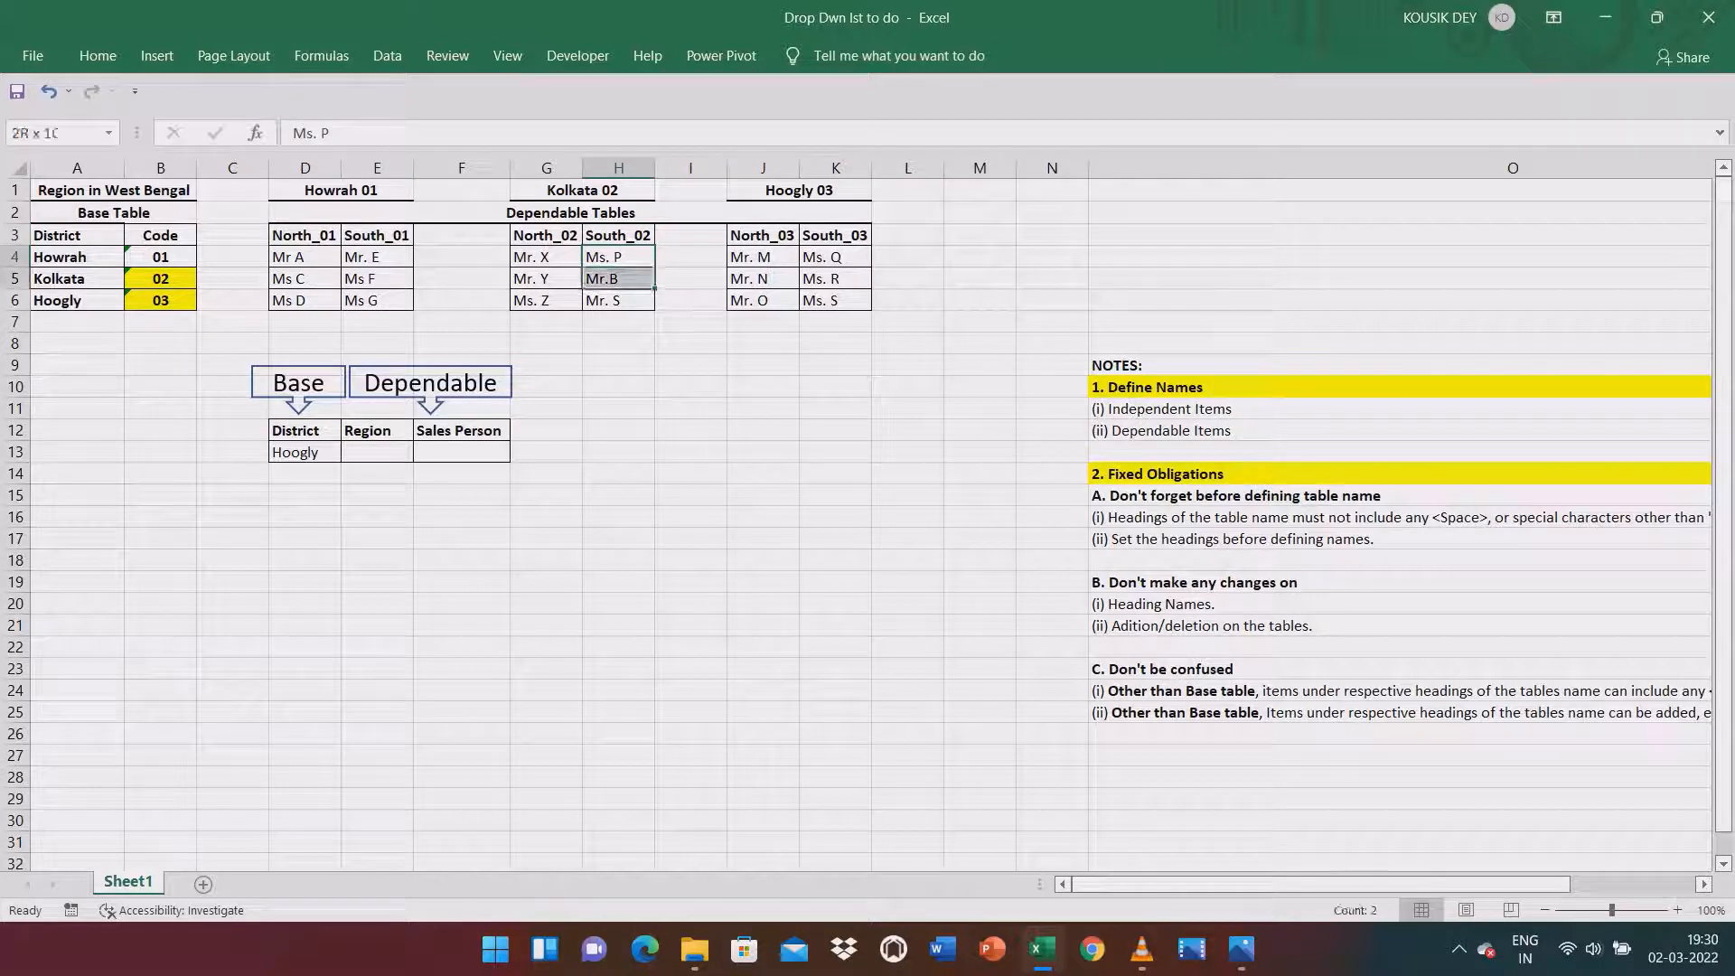
left_click(59, 134)
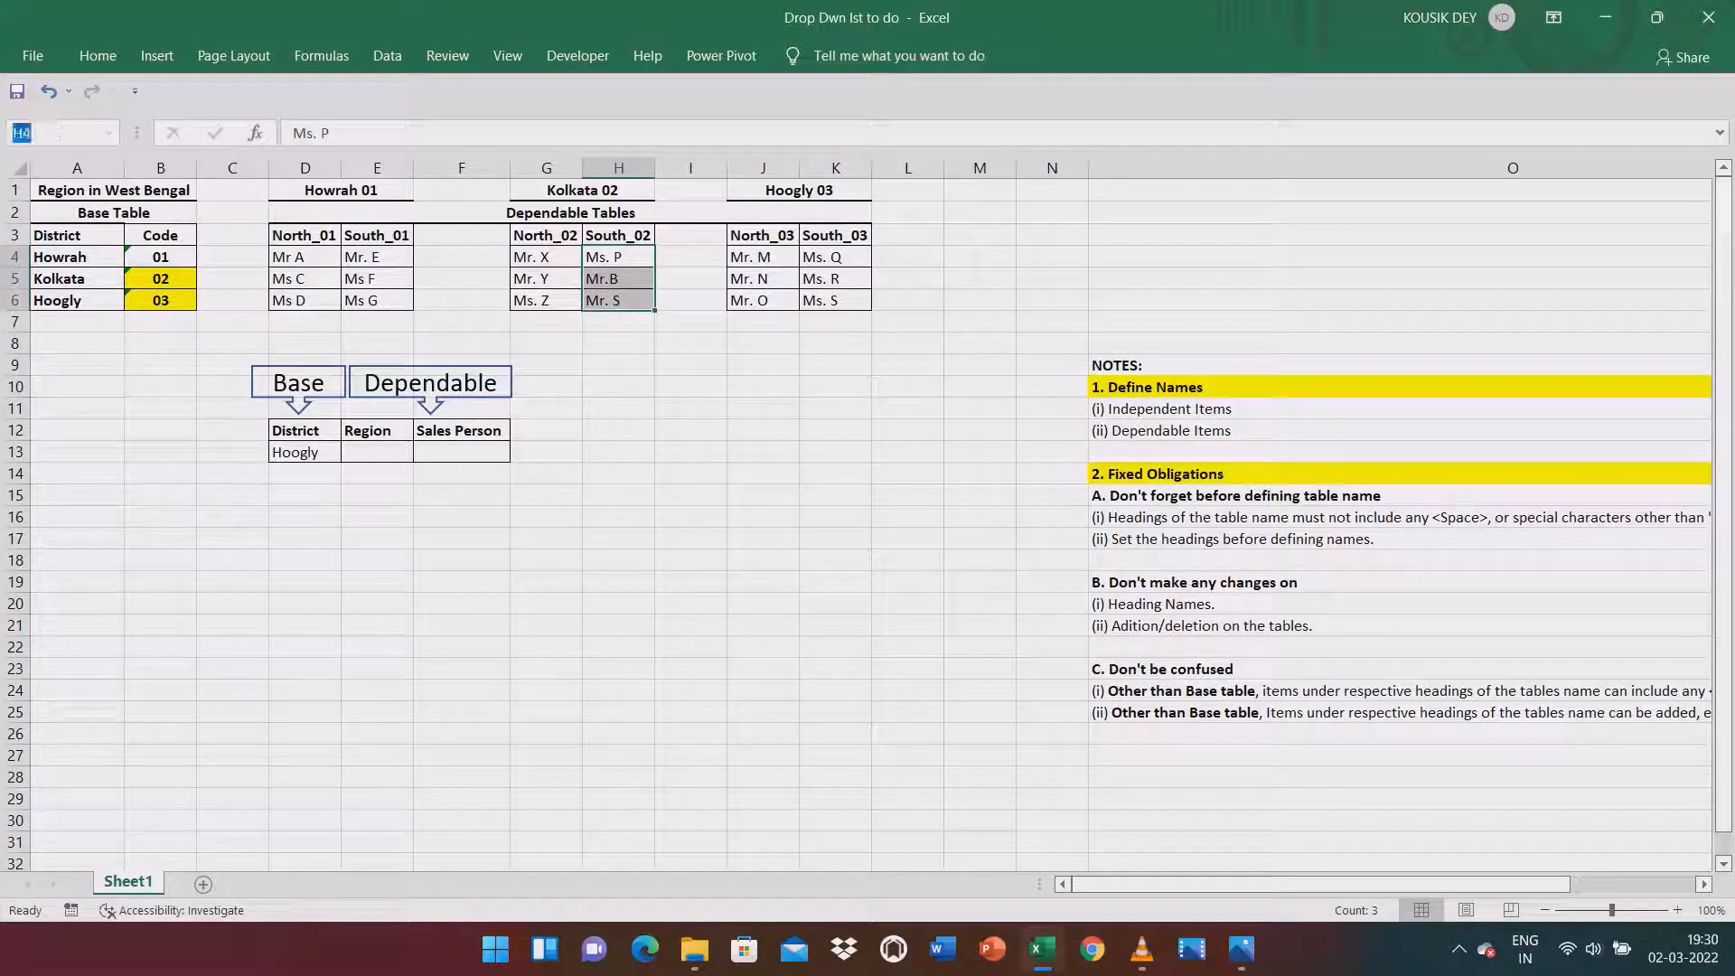
type("South_02")
key("Return")
Name the range J4:J6 under Hoogly's north heading North_03, copying the name from heading cell J3.
left_click(762, 236)
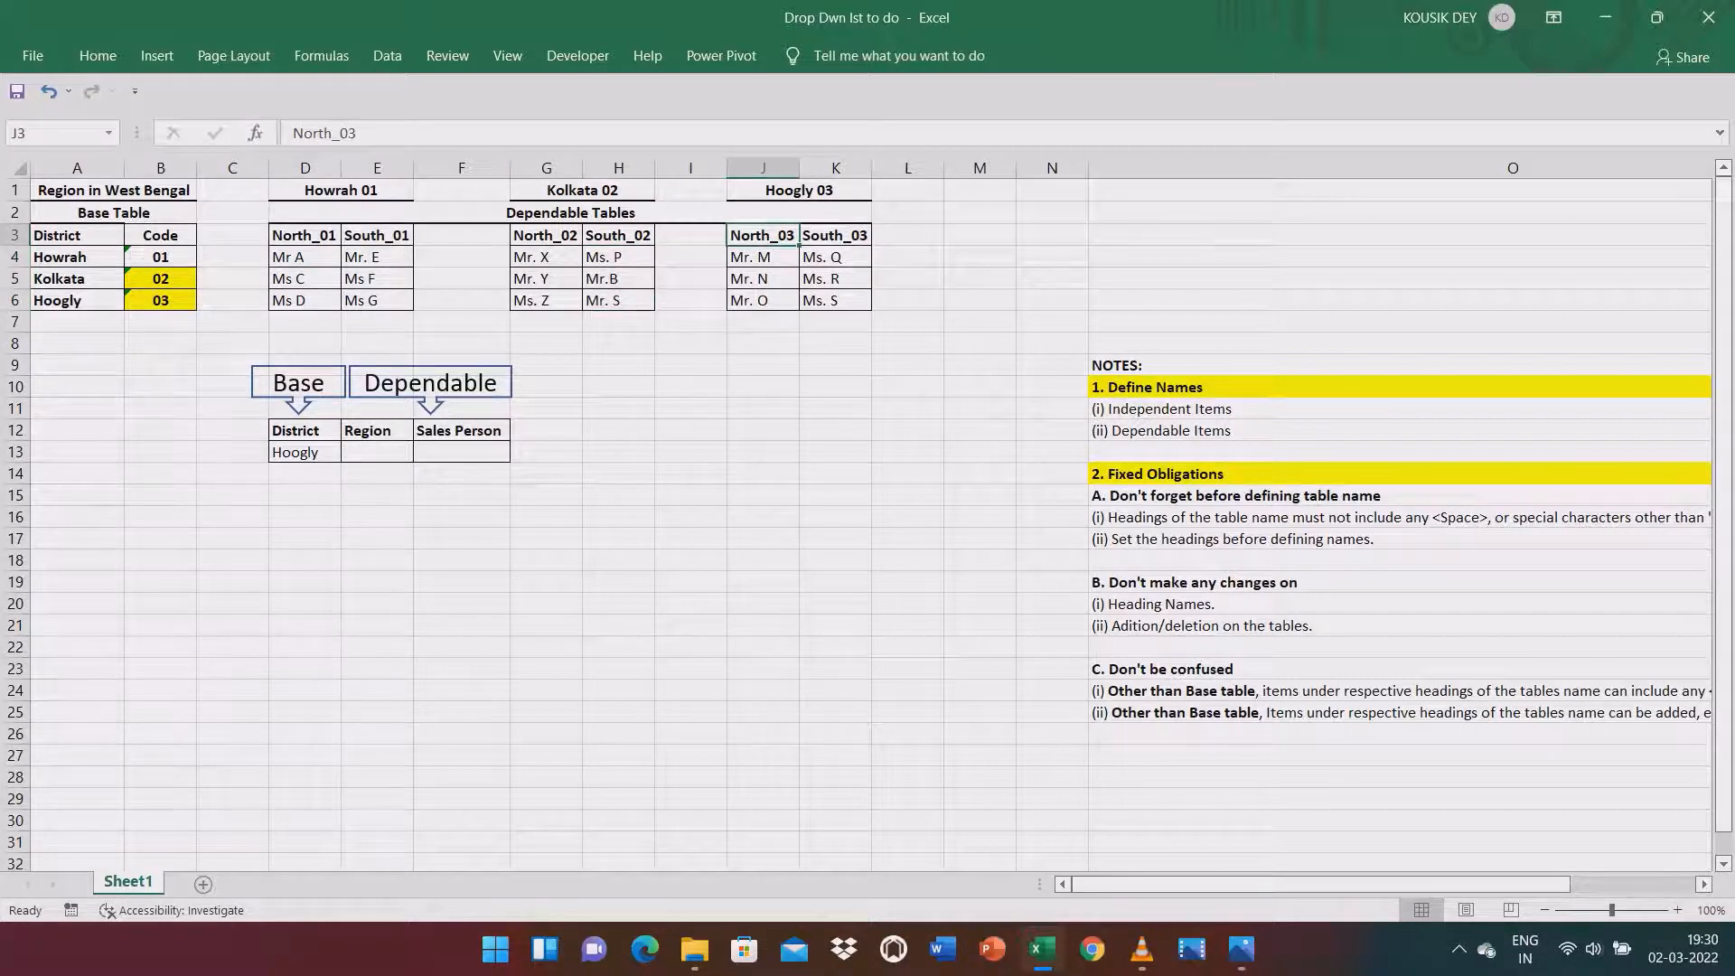
left_click_drag(360, 133, 159, 161)
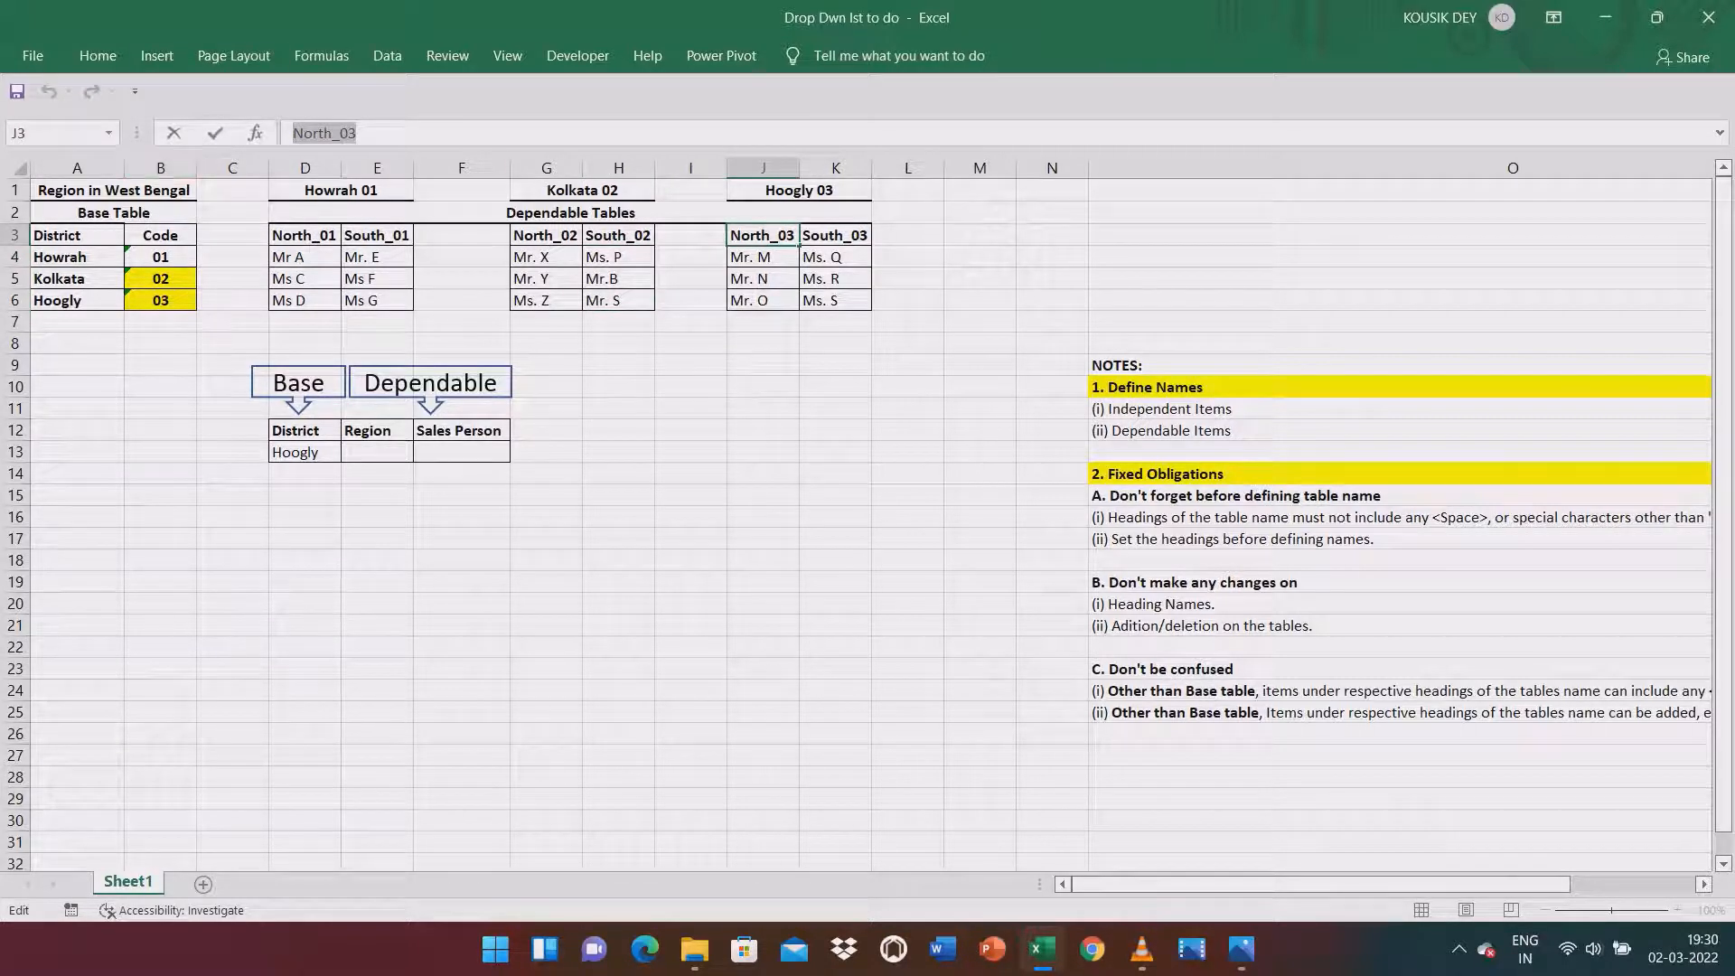
key("Return")
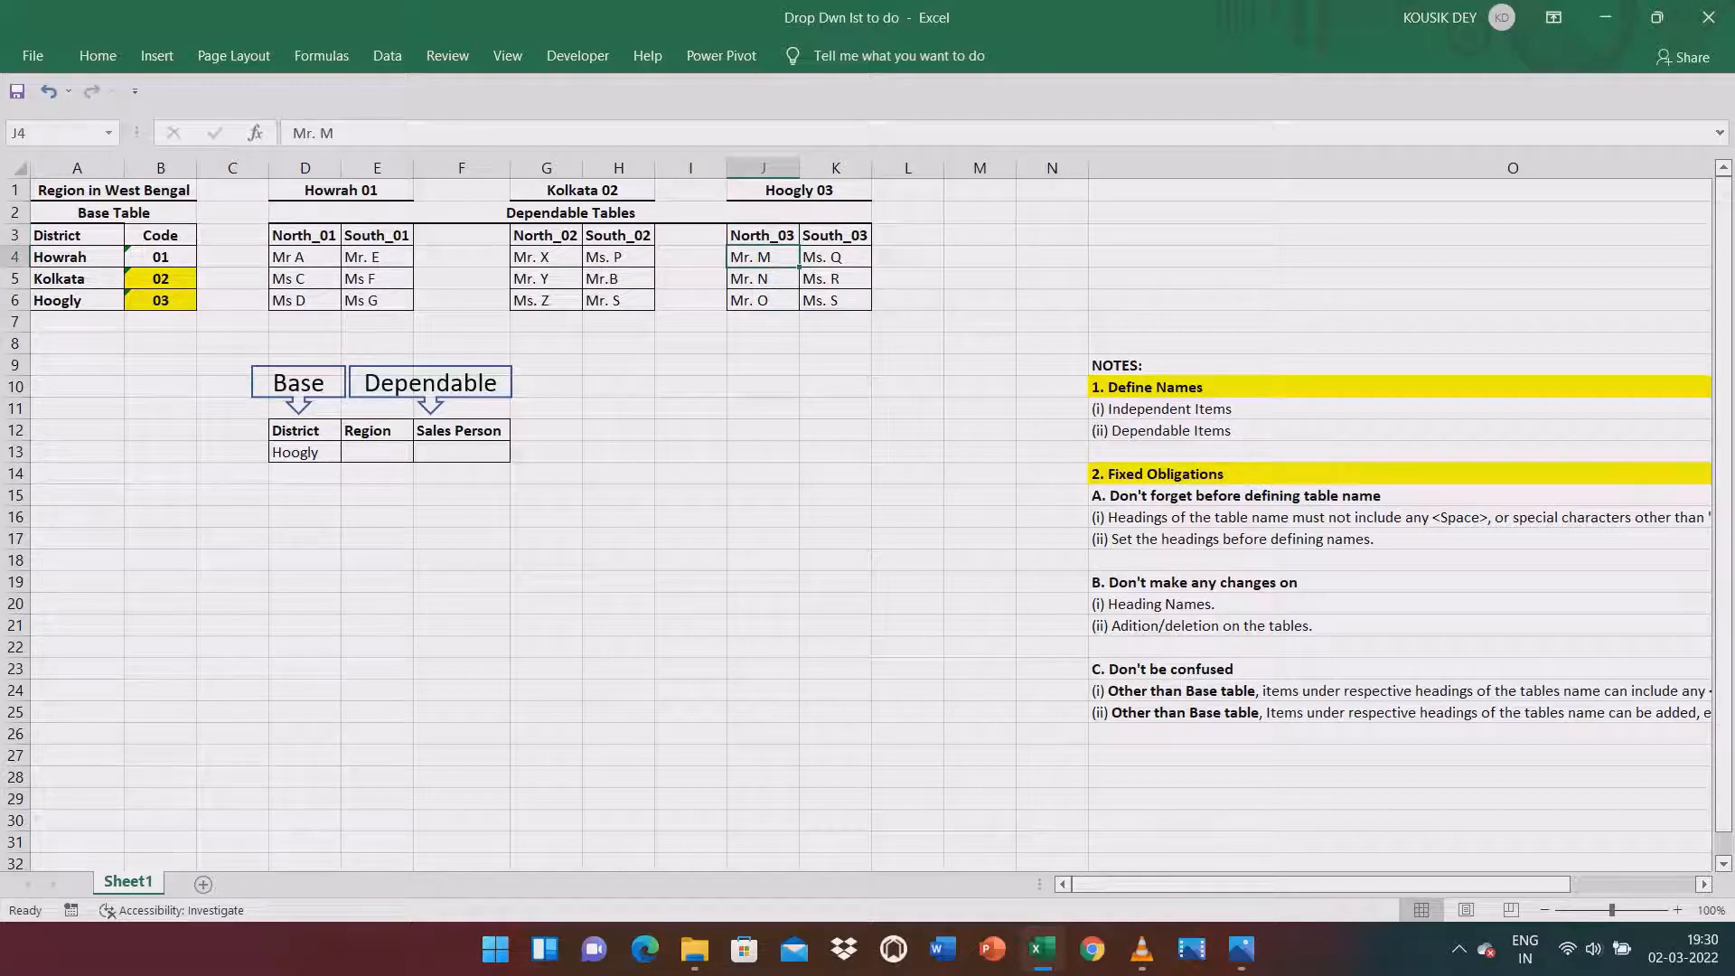
key("shift+Down")
key("shift+Down")
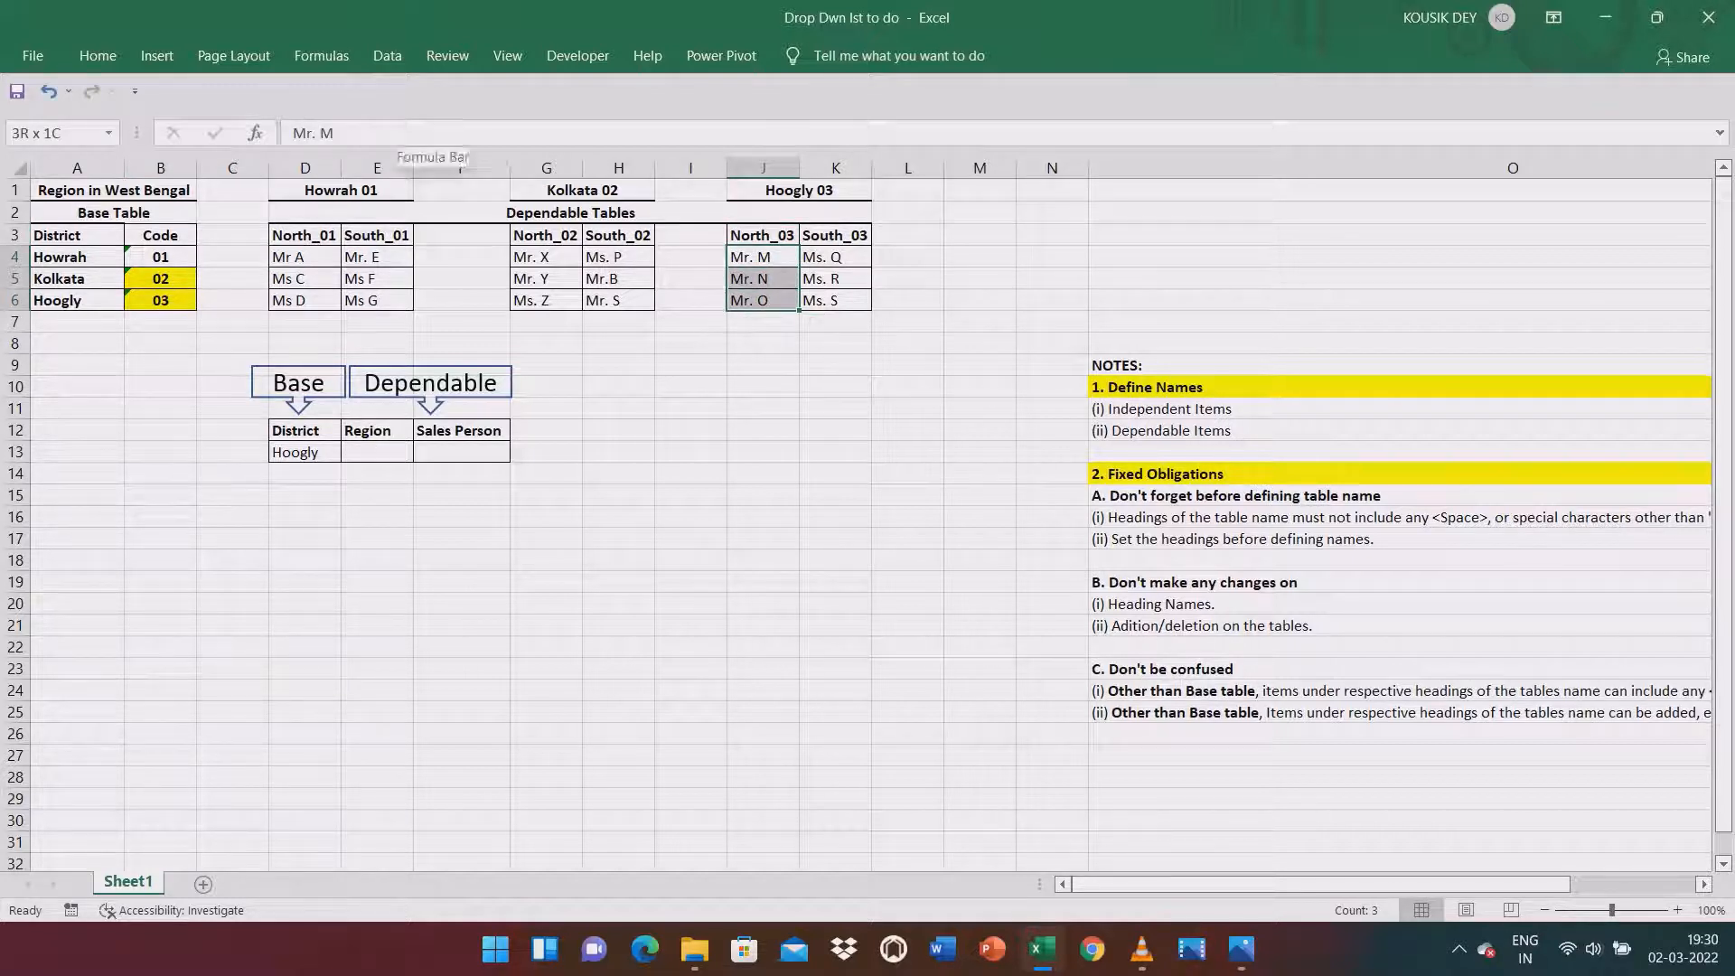
left_click(434, 135)
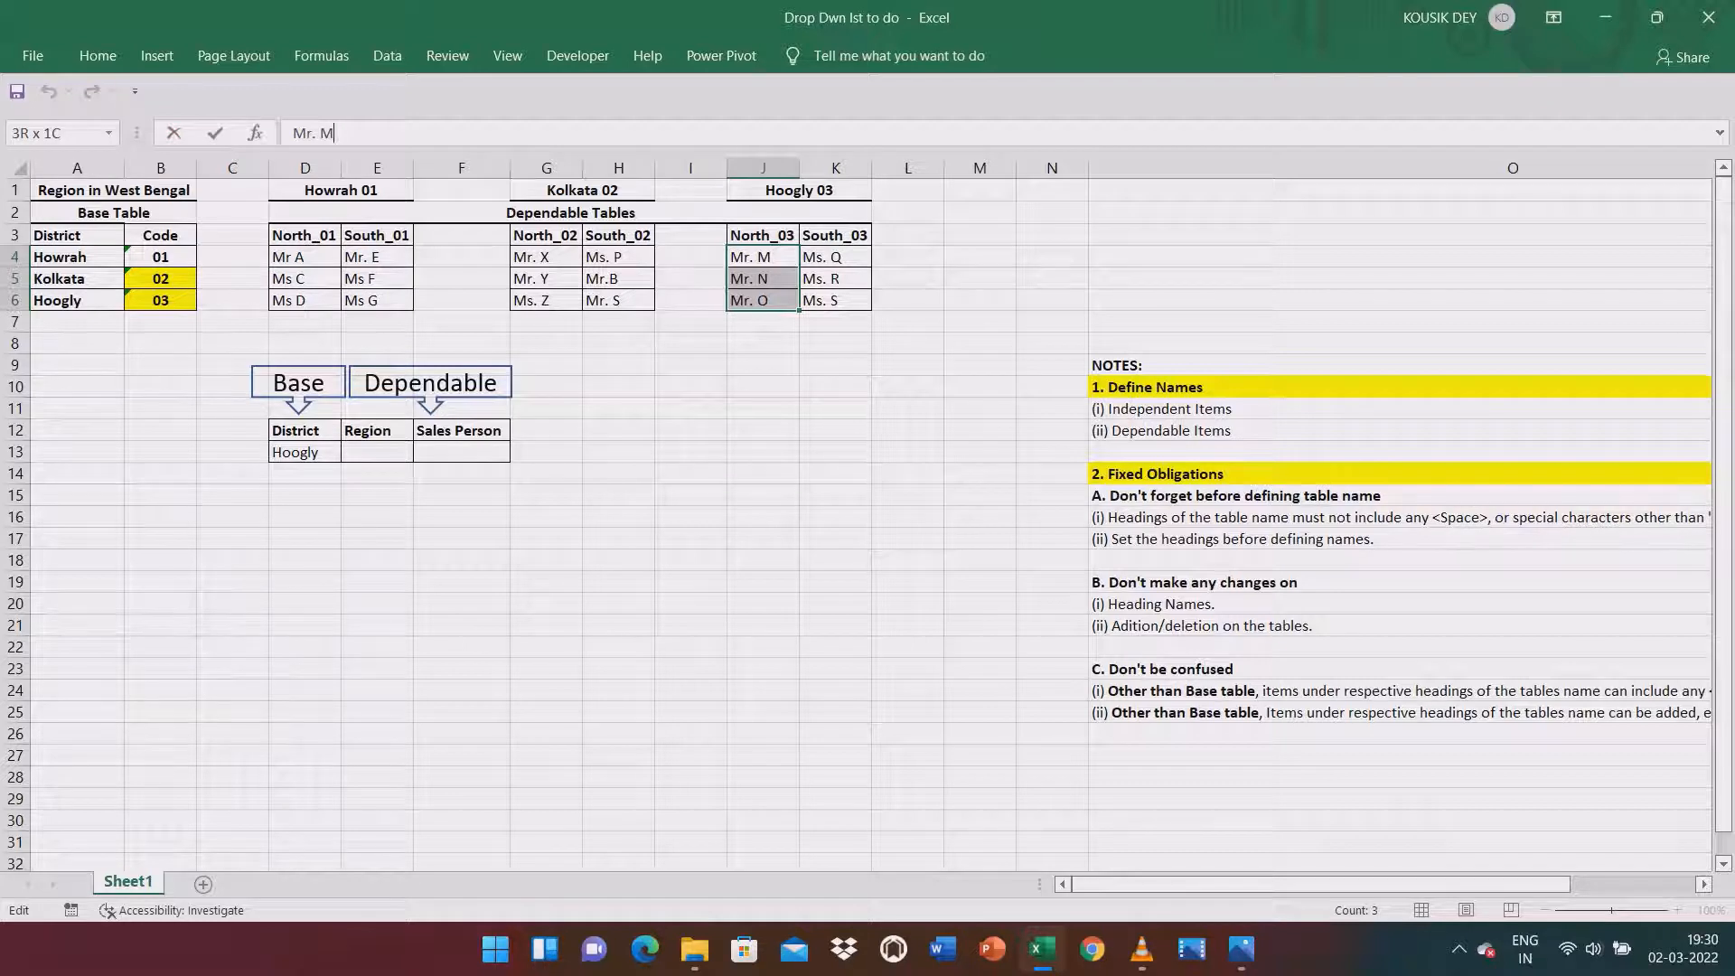
left_click(545, 258)
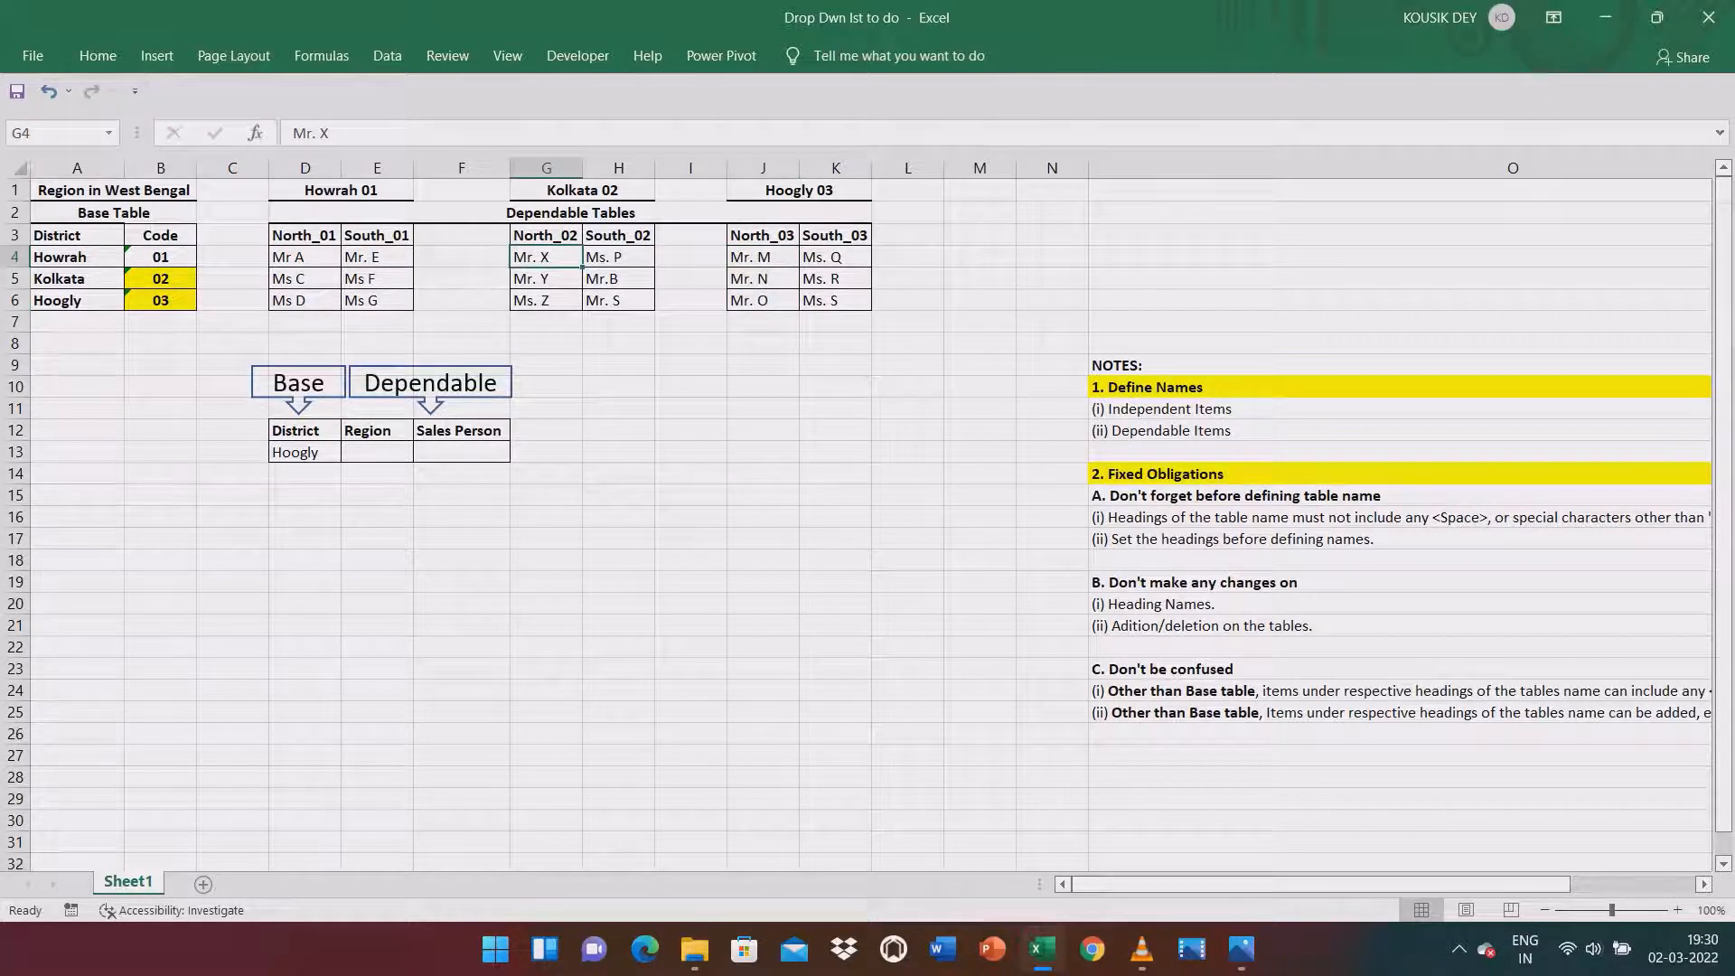
left_click_drag(763, 257, 762, 301)
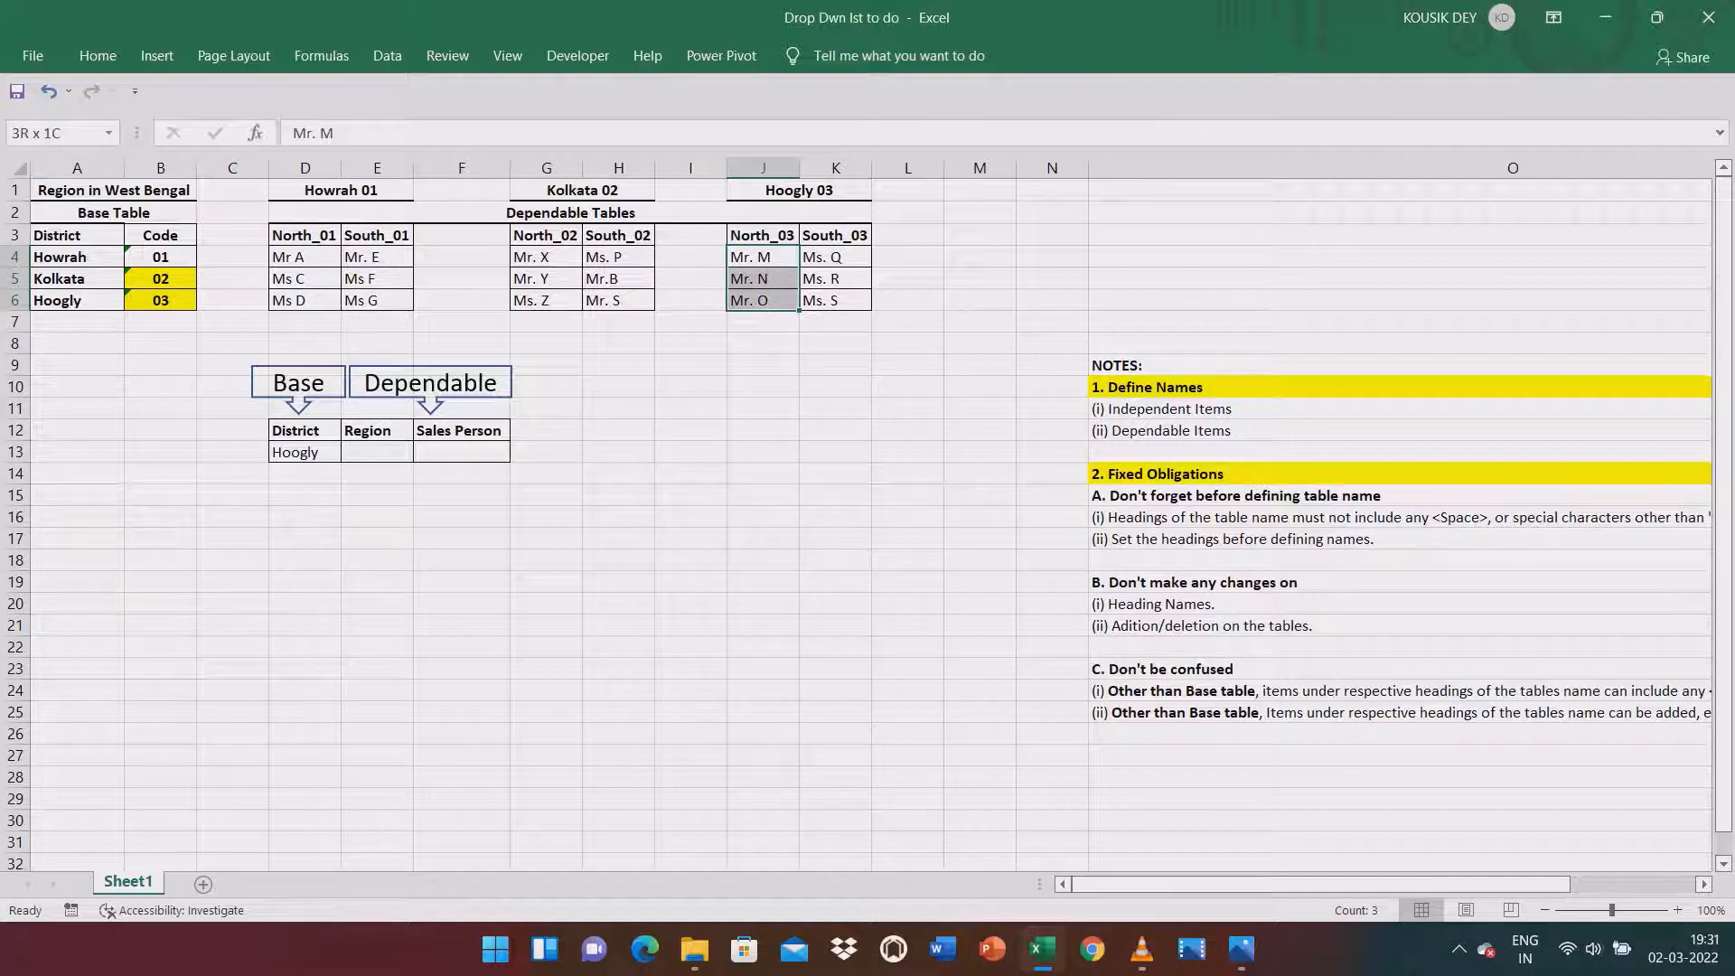
left_click(56, 132)
key("ctrl+v")
key("Return")
Name the range K4:K6 under Hoogly's south heading South_03, matching heading cell K3, and check the list of defined names.
left_click(835, 235)
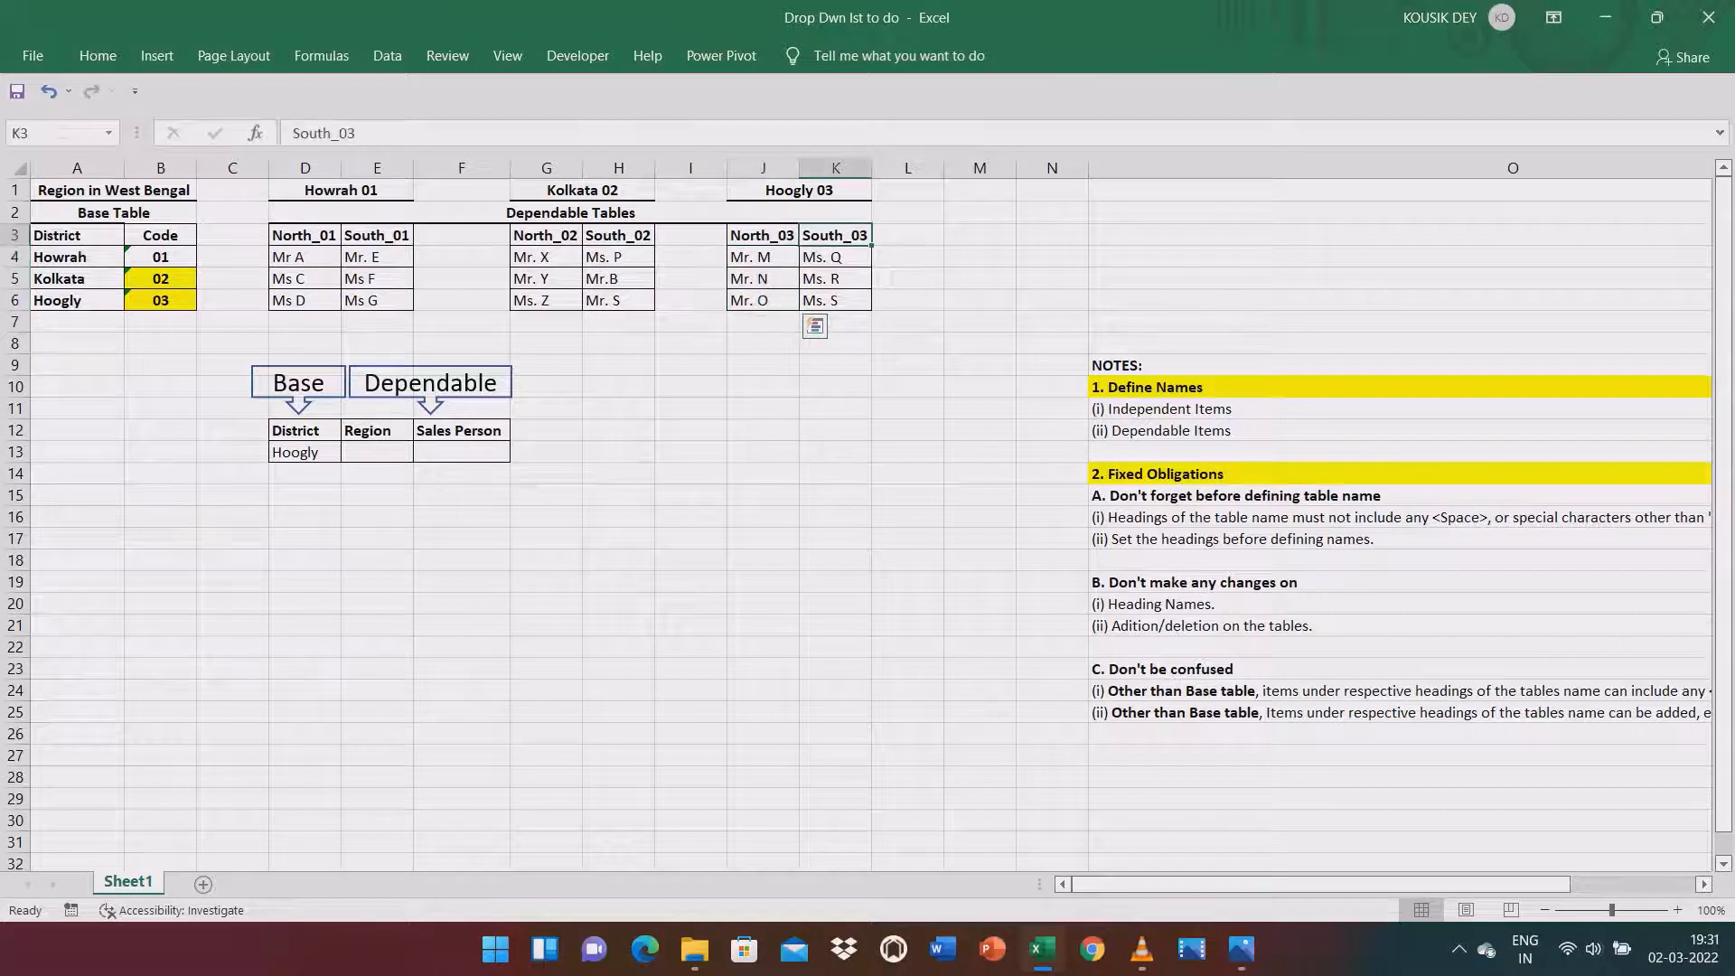
left_click_drag(434, 134, 291, 133)
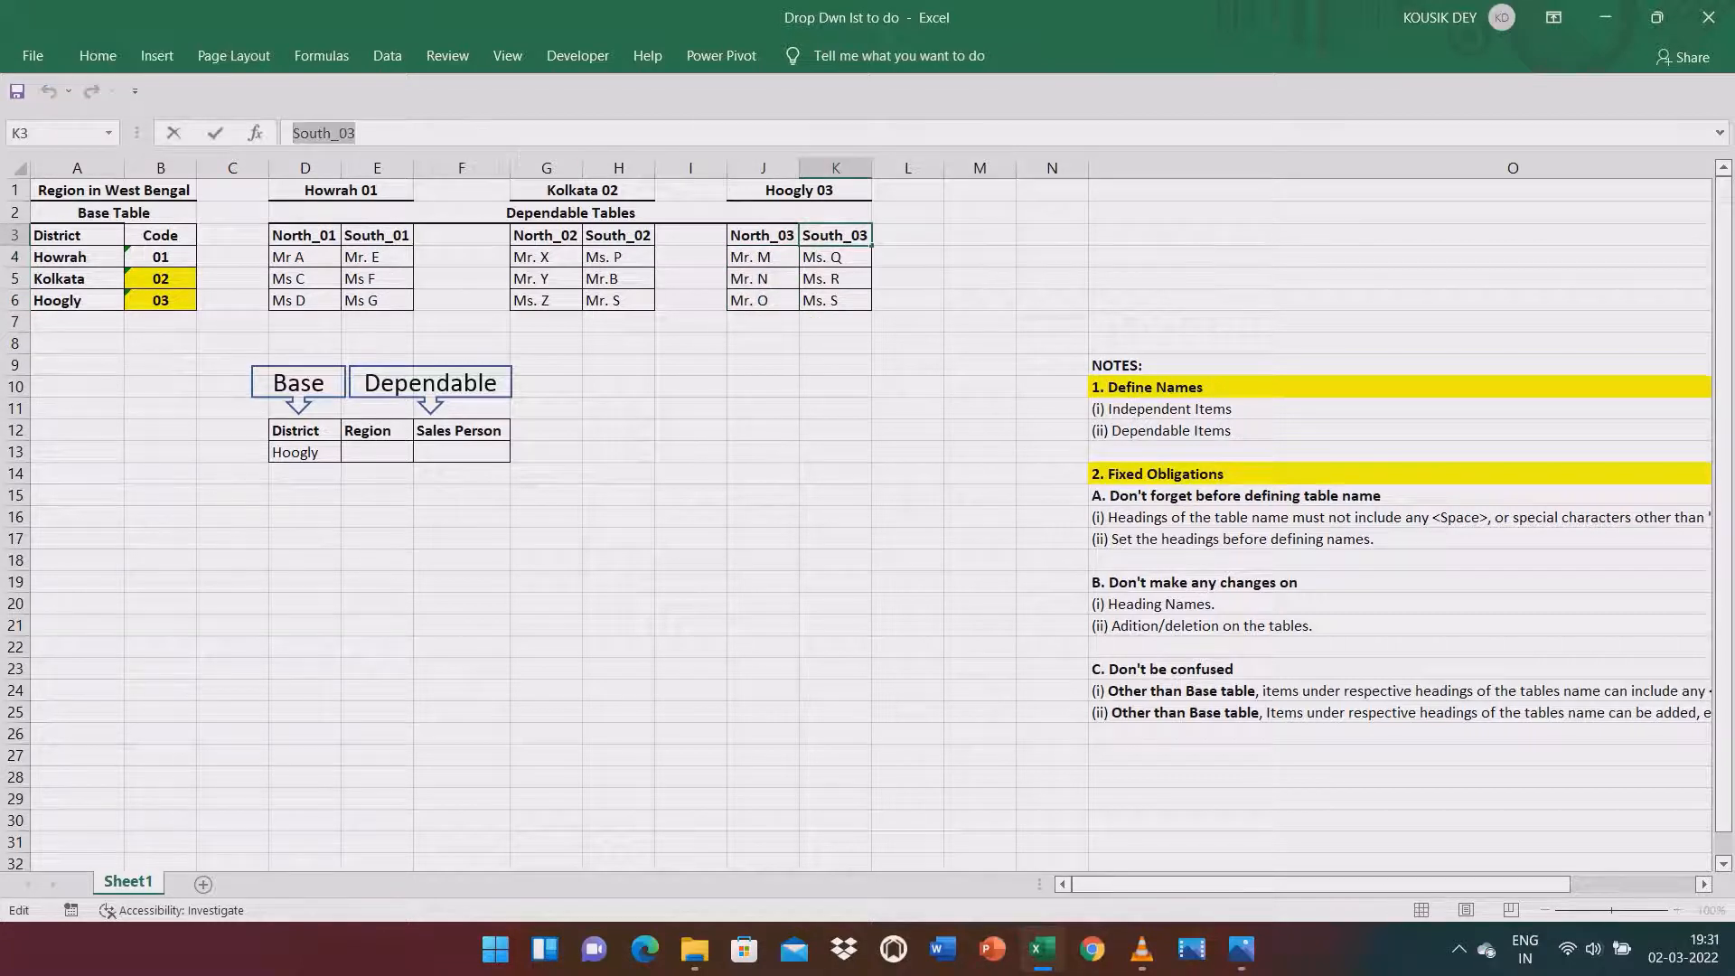
key("Escape")
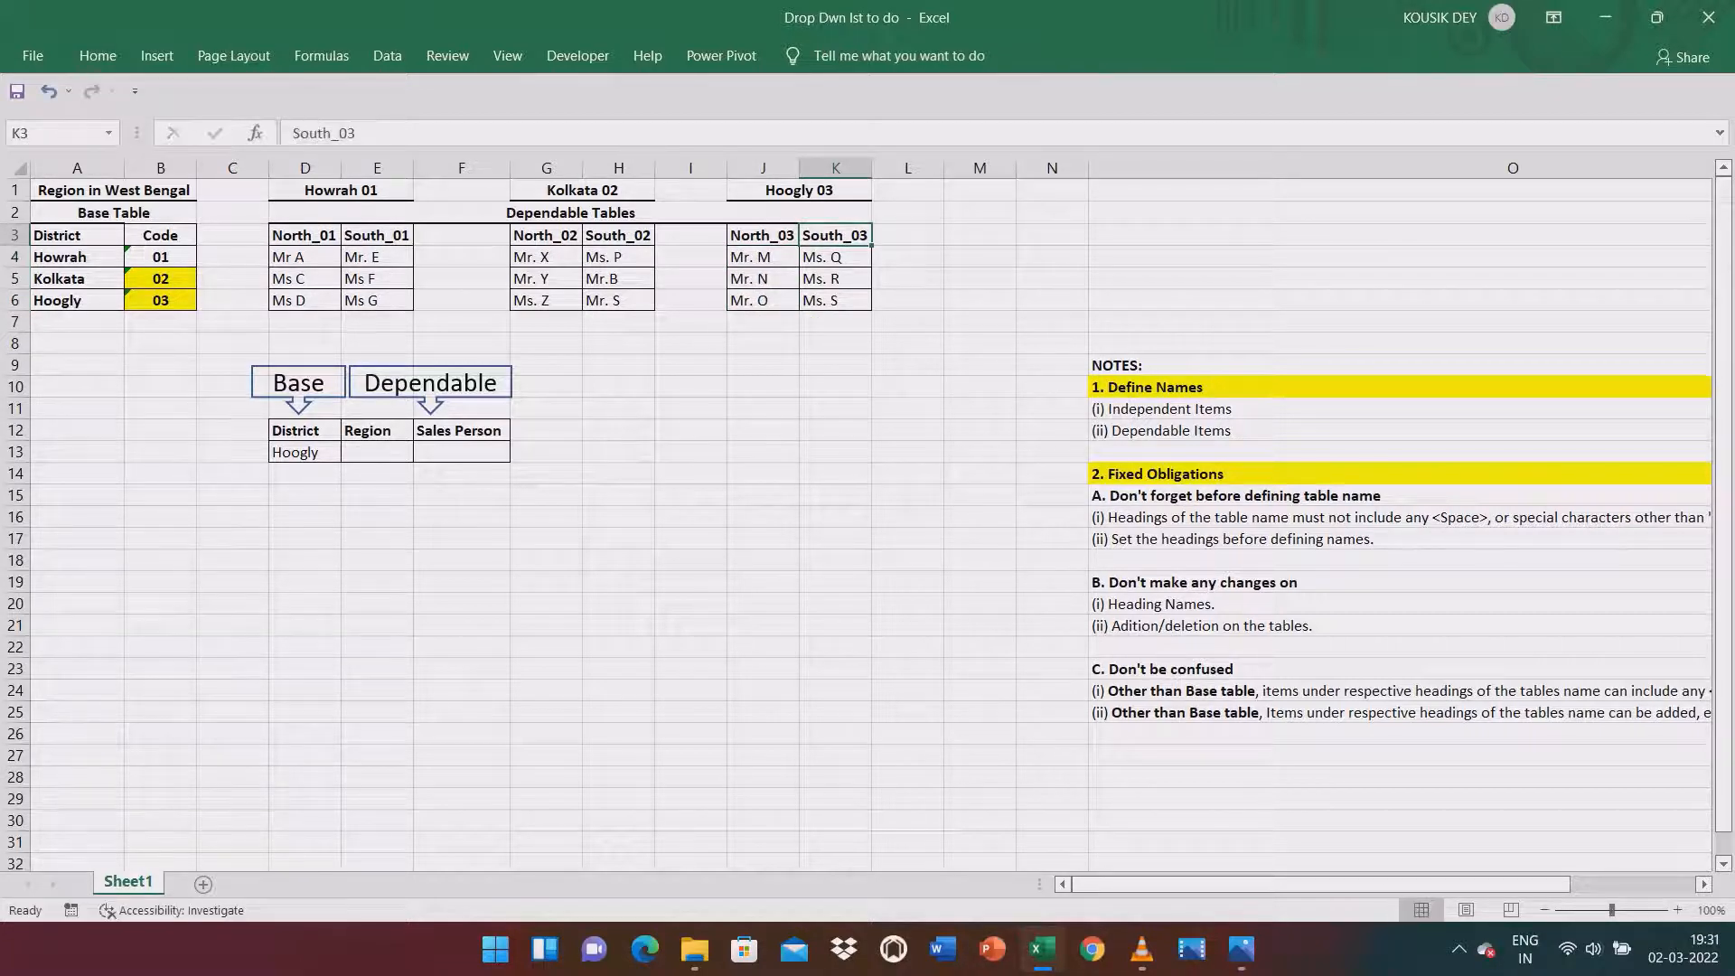
left_click(834, 257)
left_click_drag(834, 257, 834, 300)
key("alt+F3")
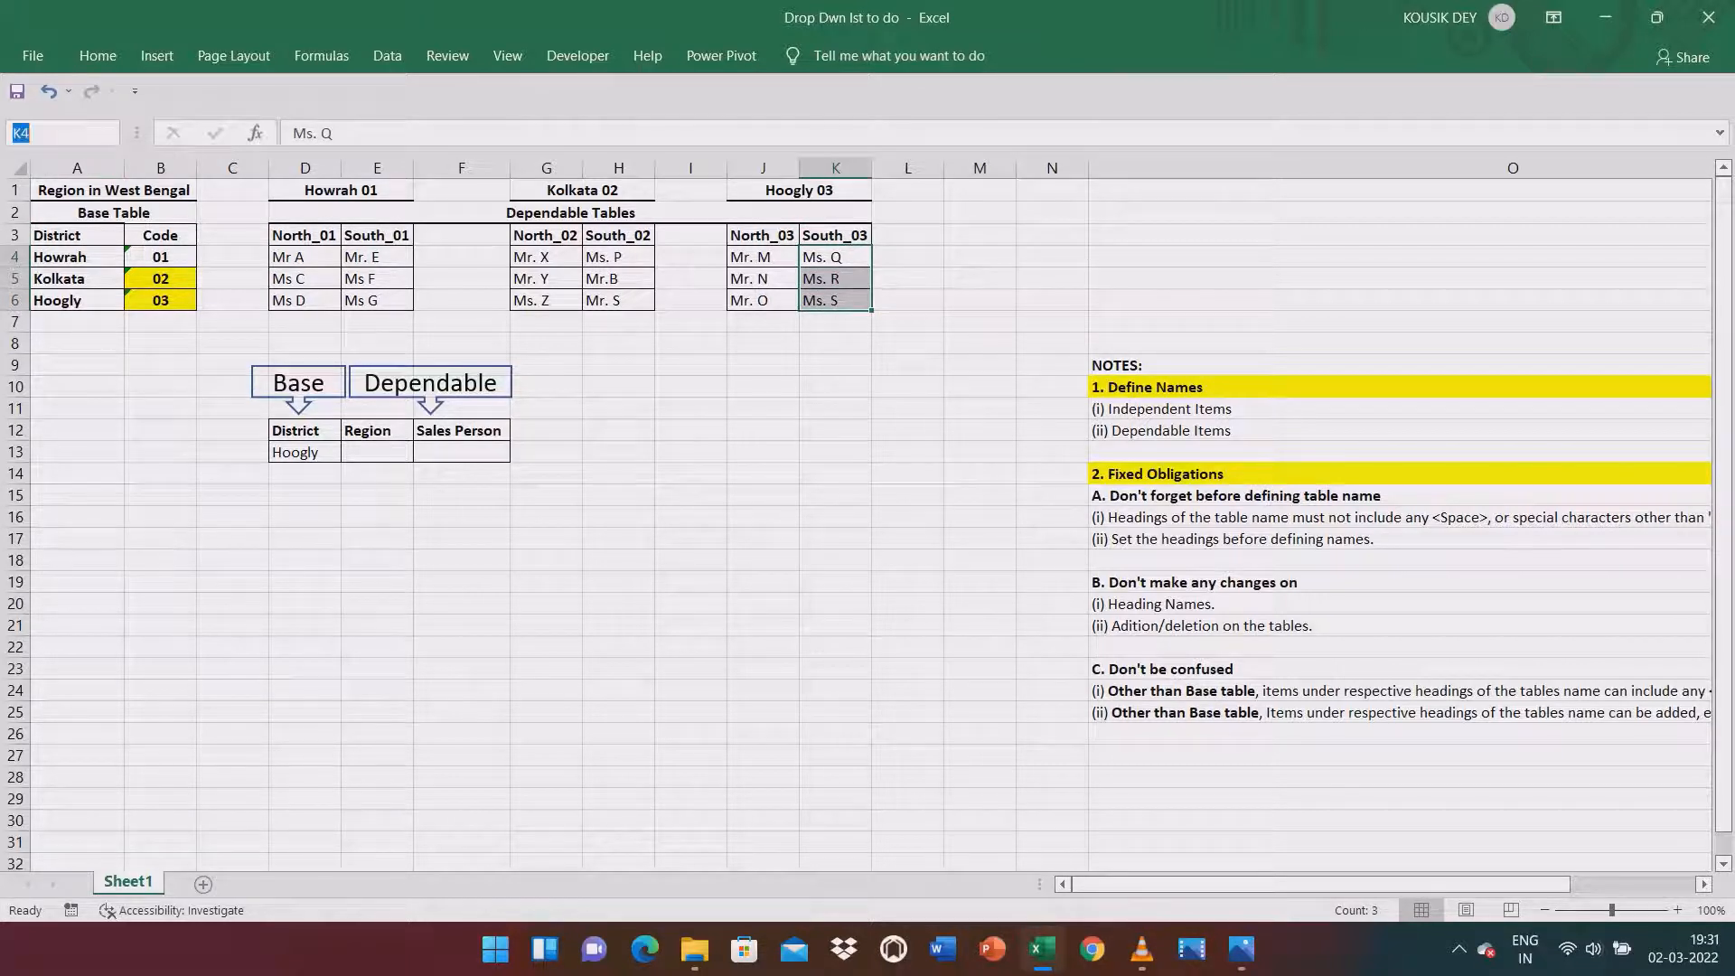
type("South_03")
key("Return")
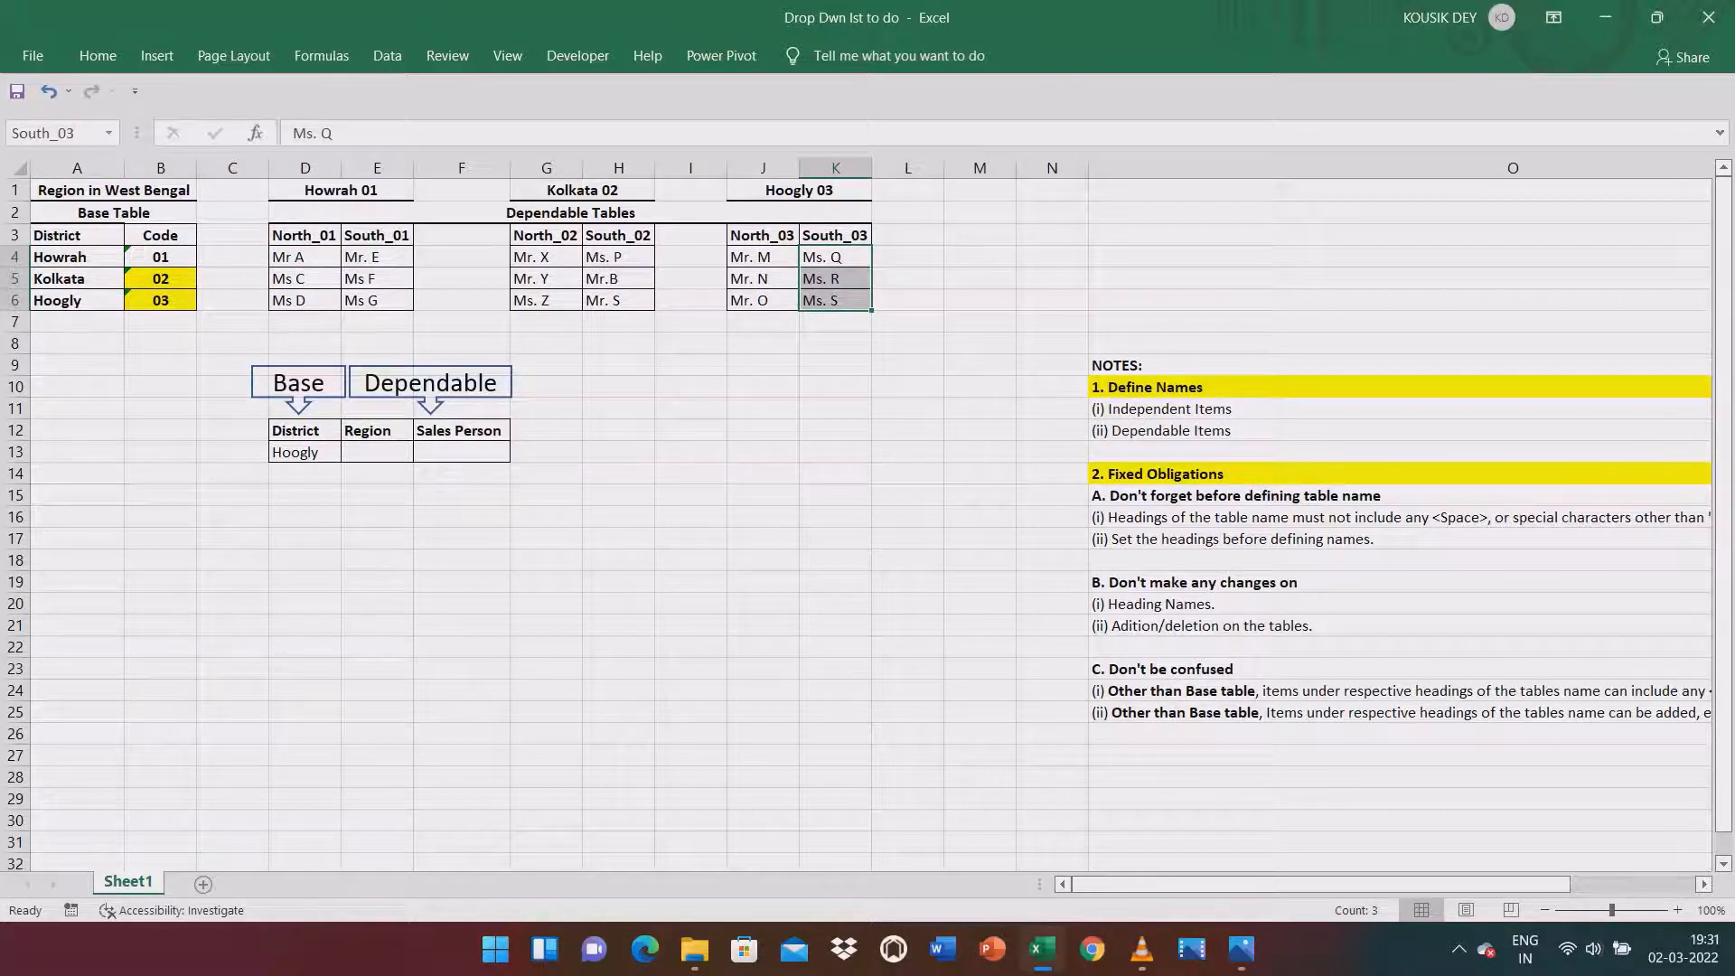
left_click(108, 133)
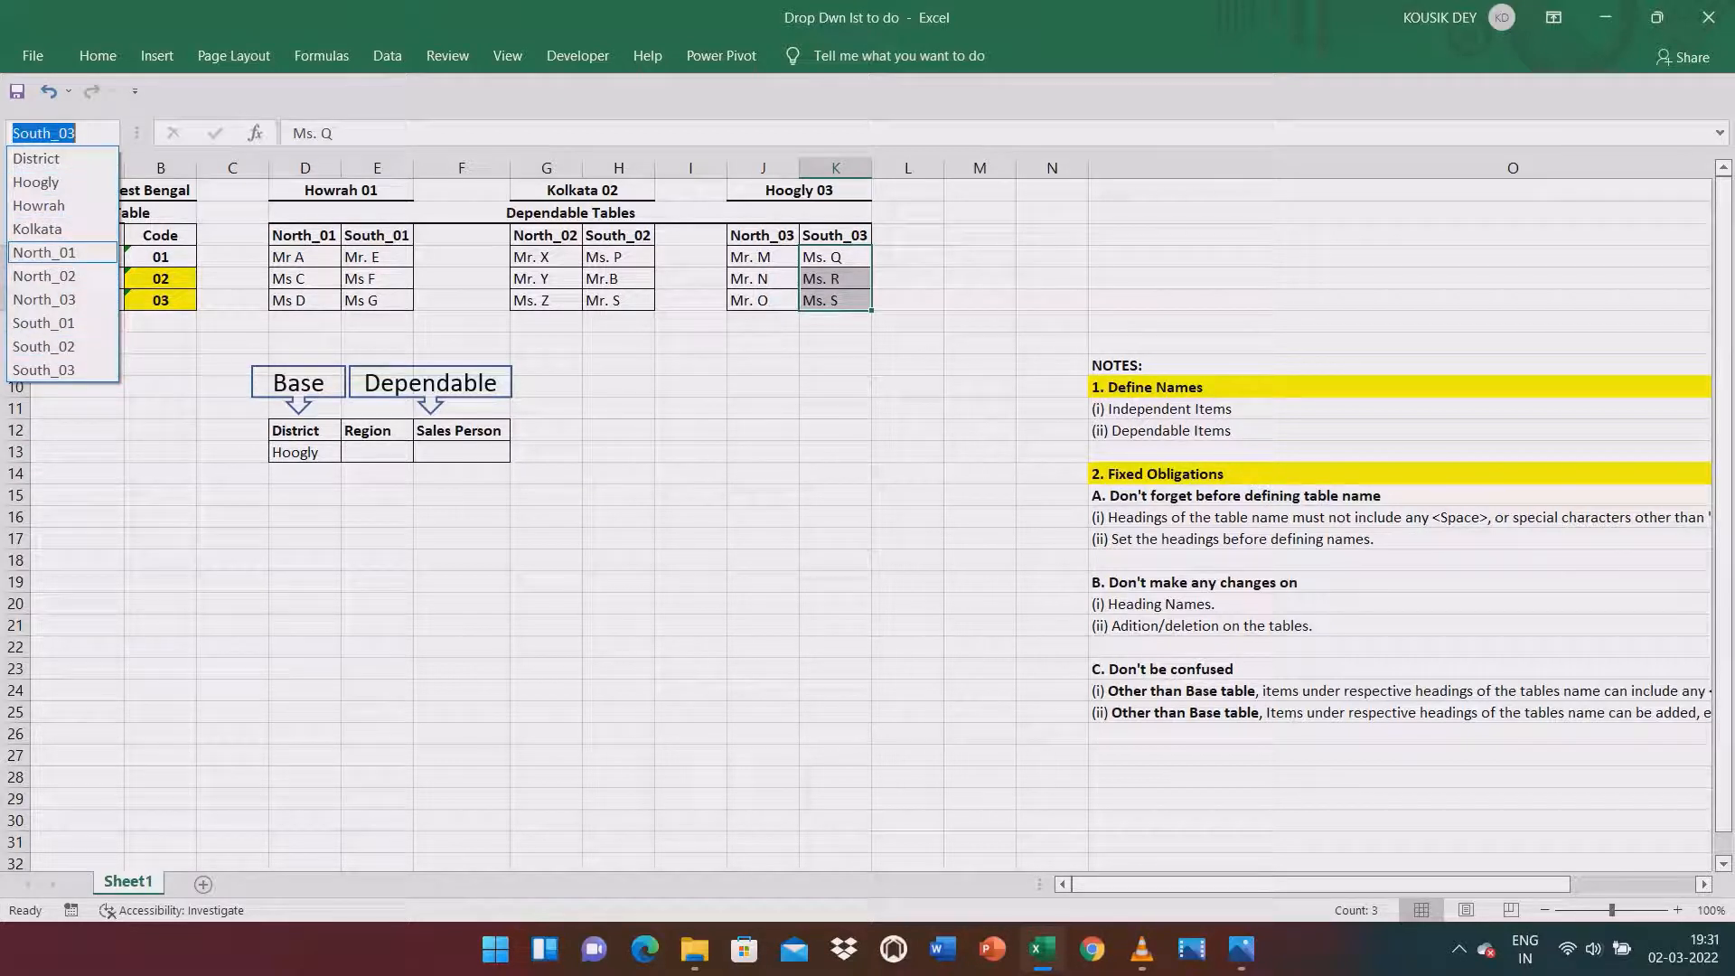
key("Escape")
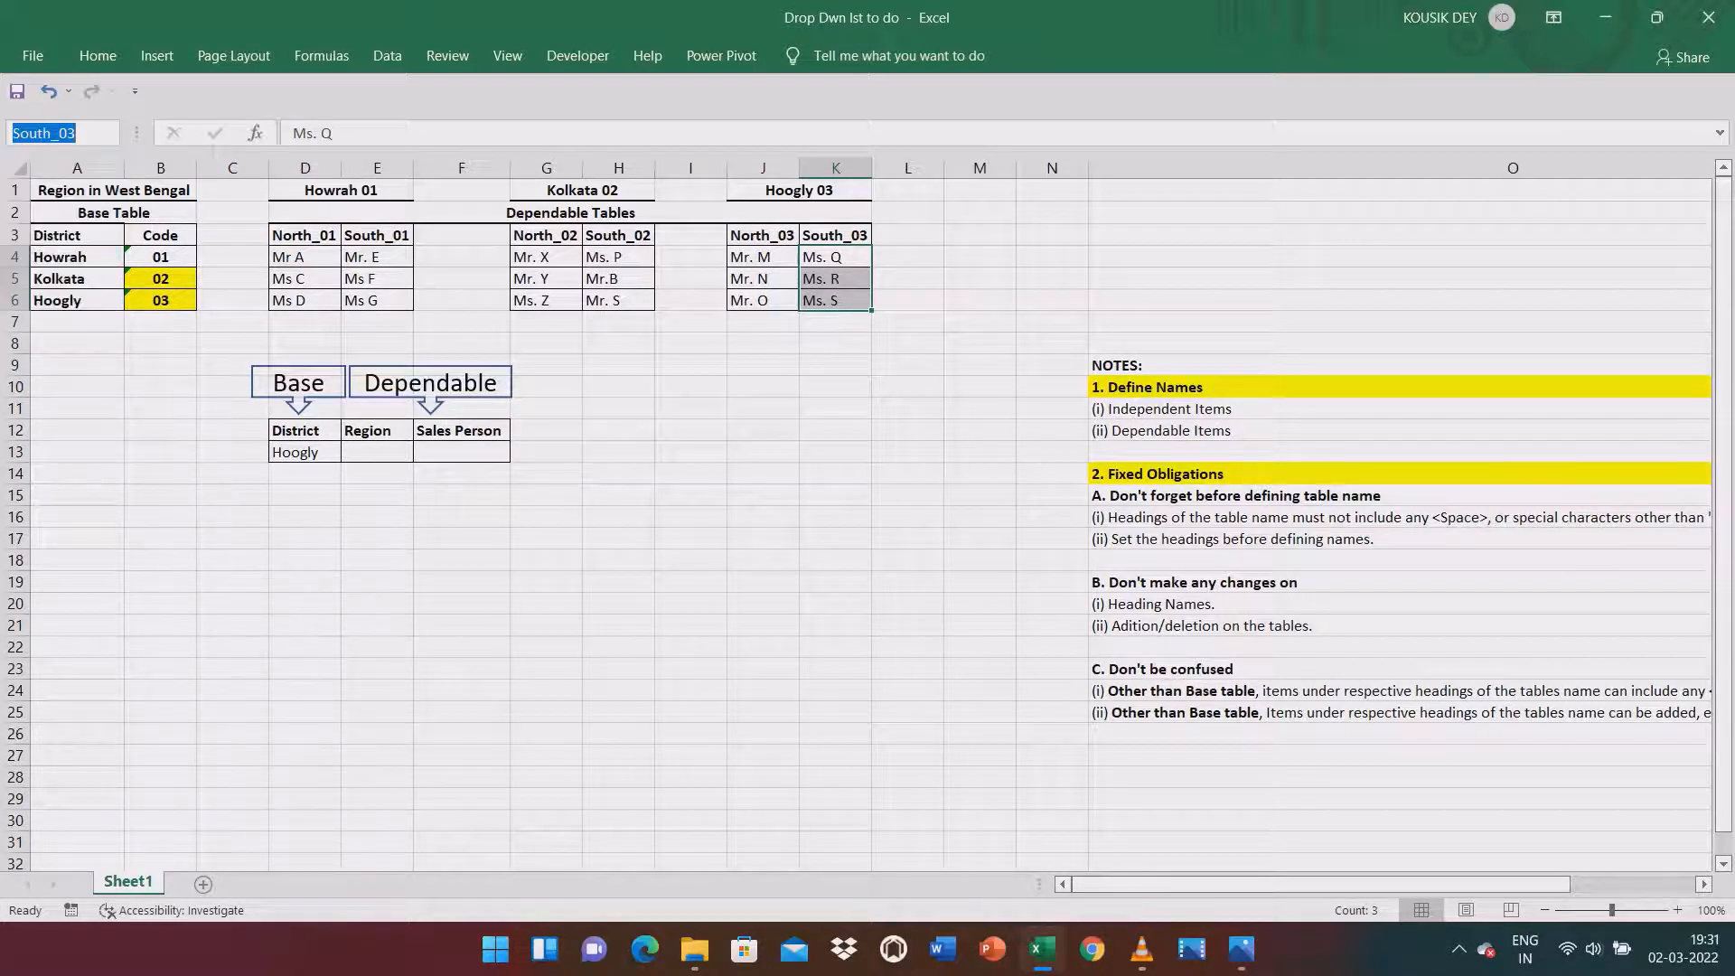
Set up data validation of type List for the Sales Person cell F13.
left_click(377, 452)
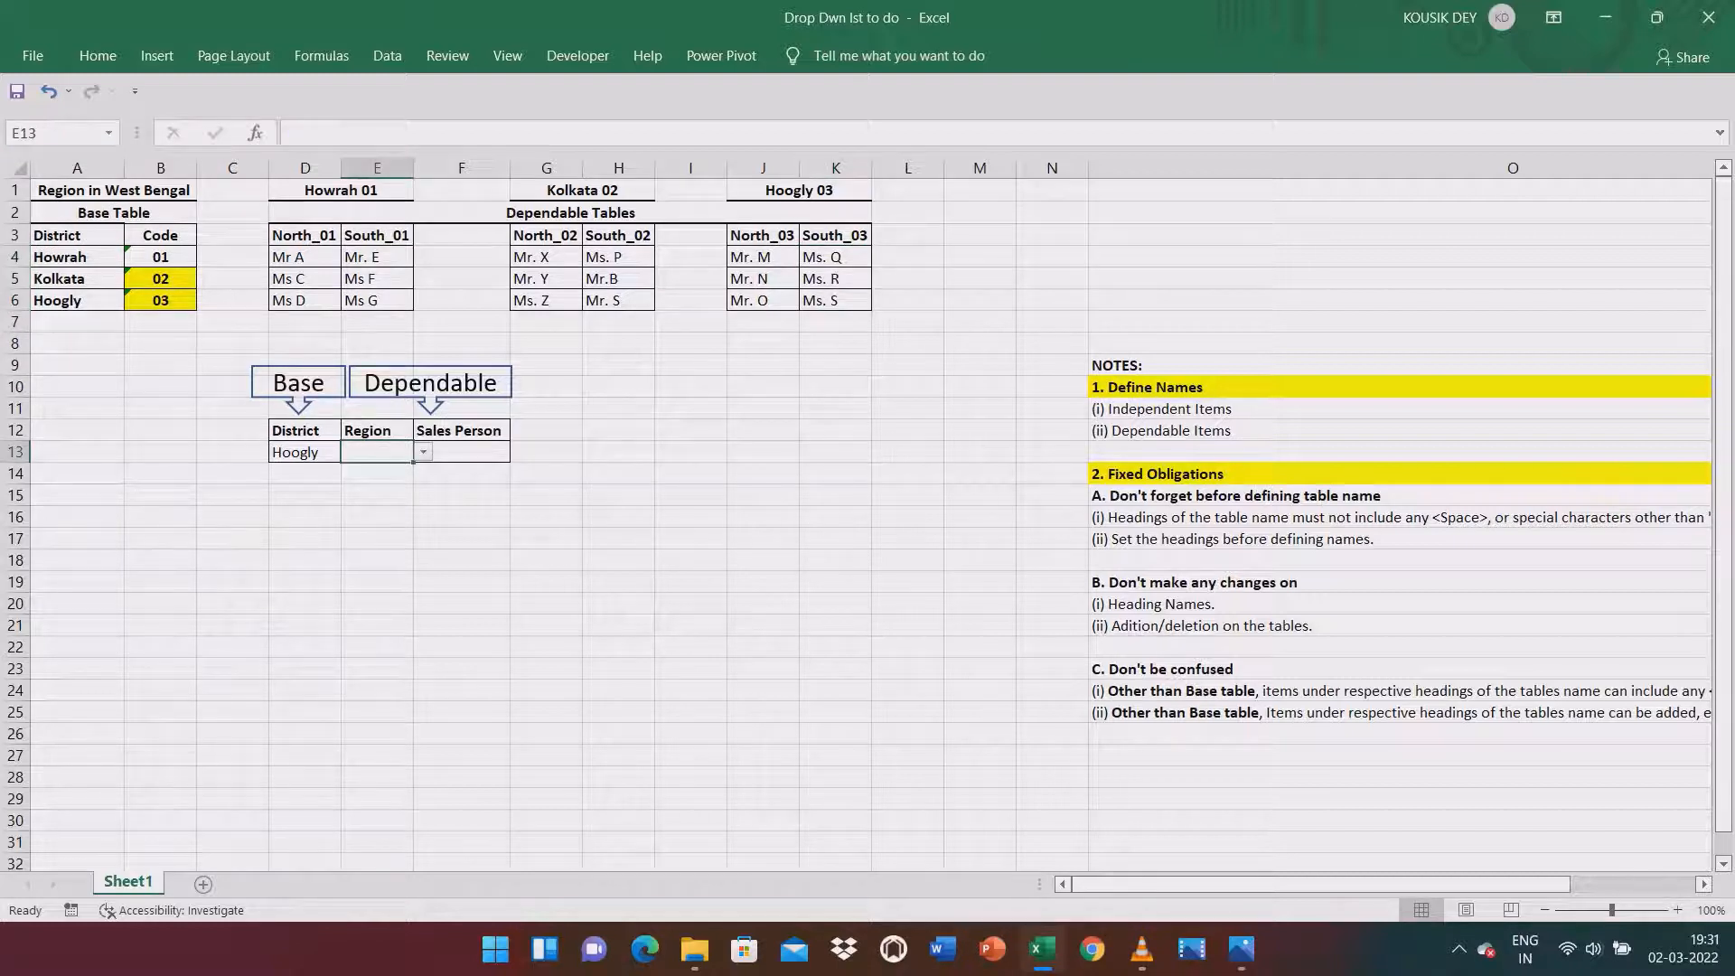
left_click(462, 452)
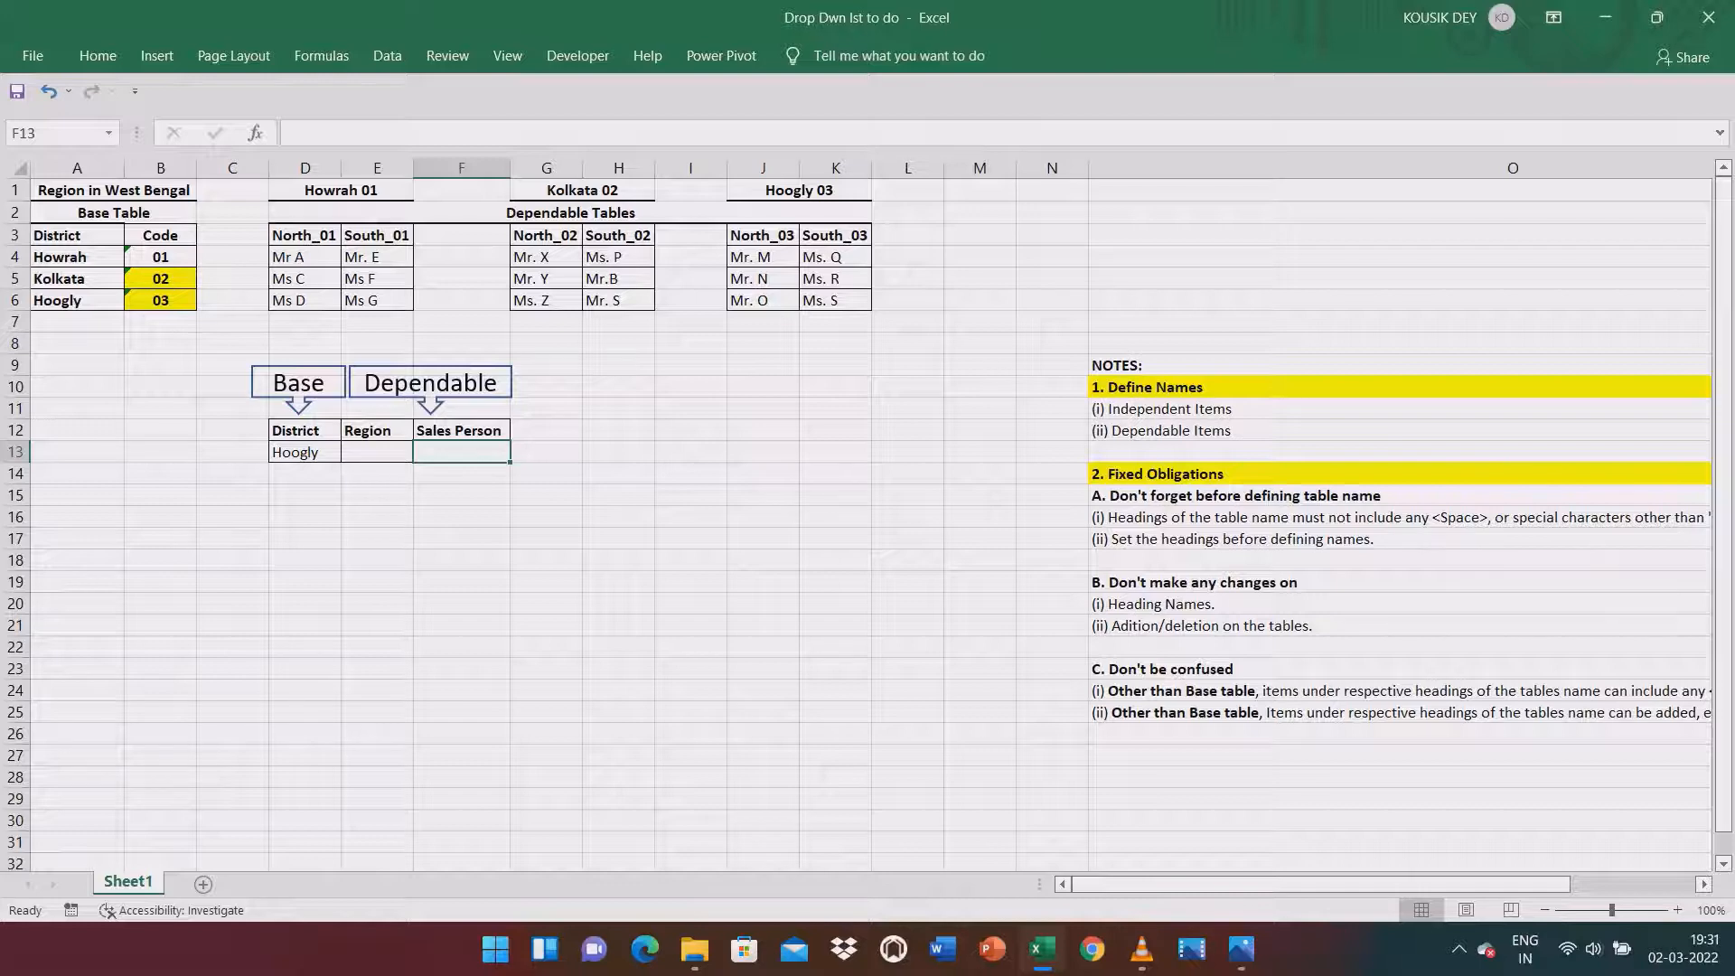
left_click(386, 55)
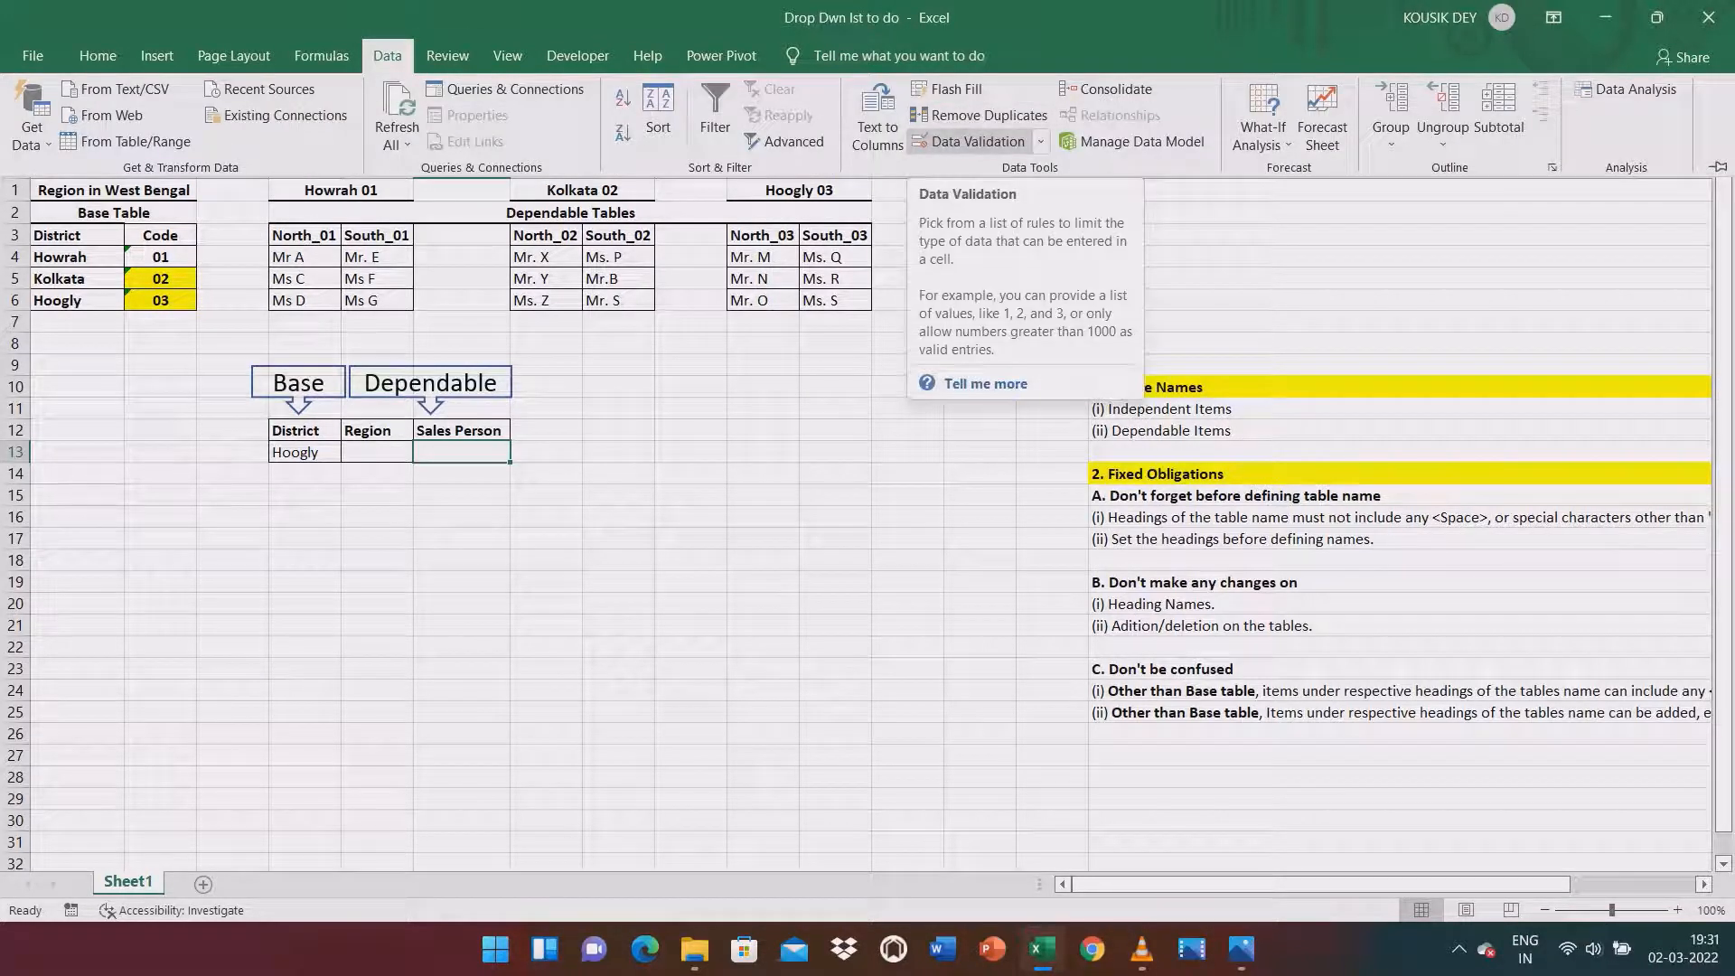
left_click(976, 141)
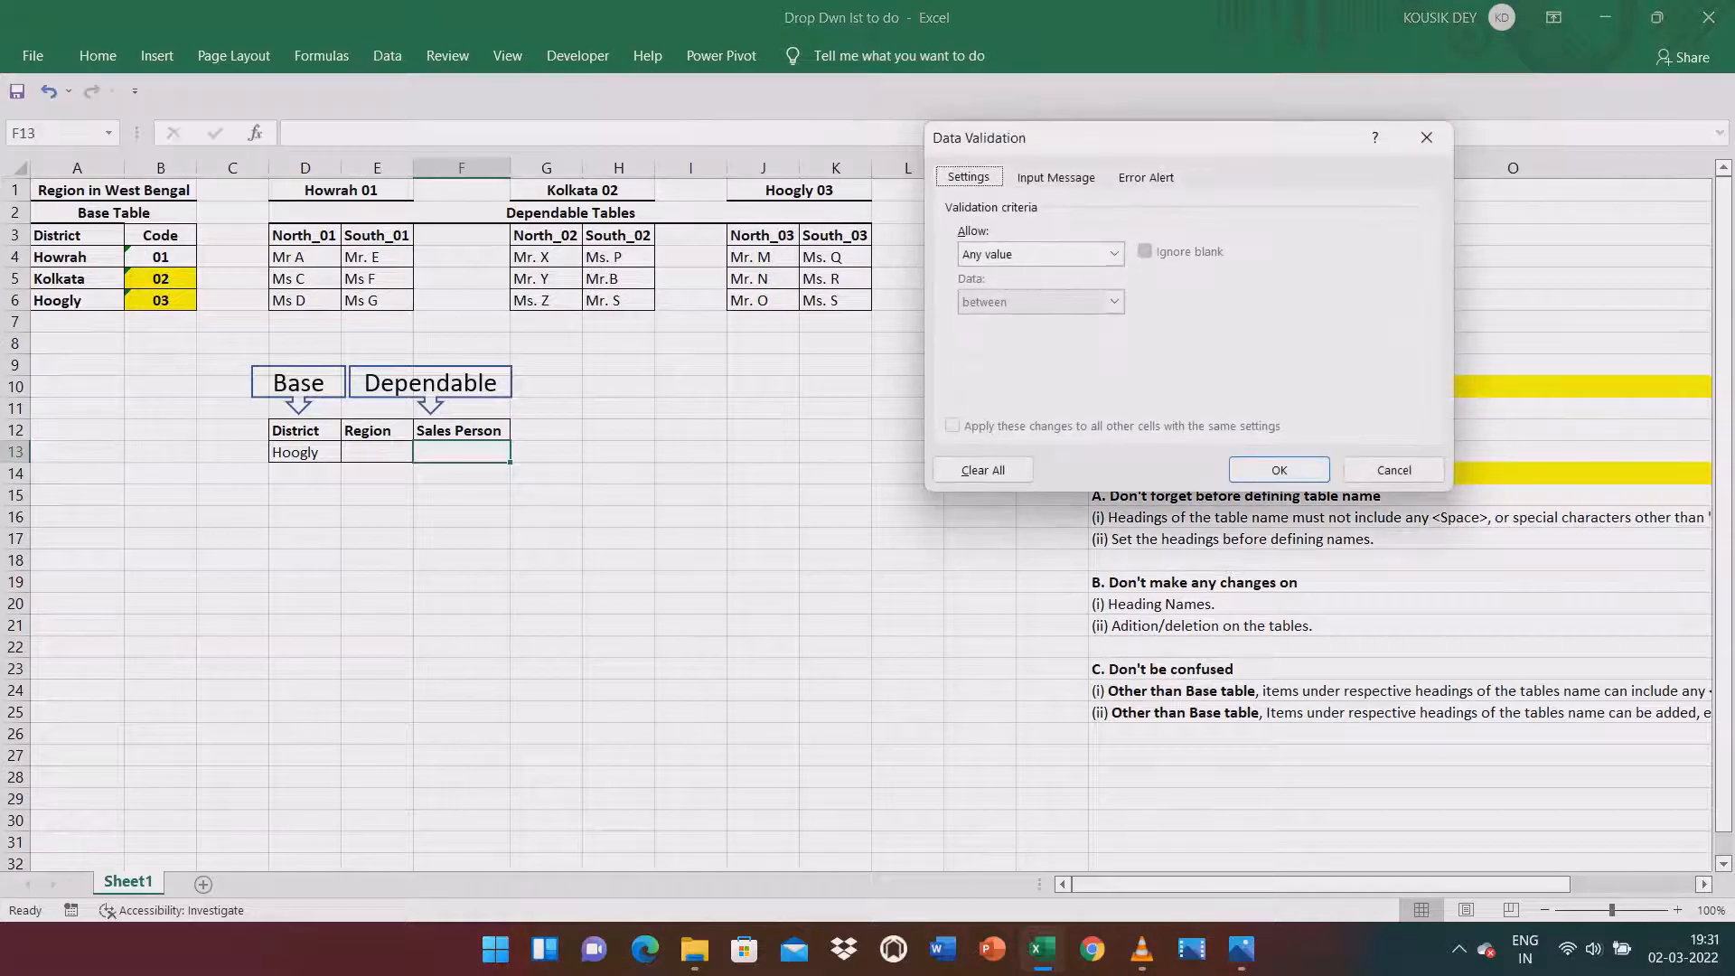
left_click(1114, 254)
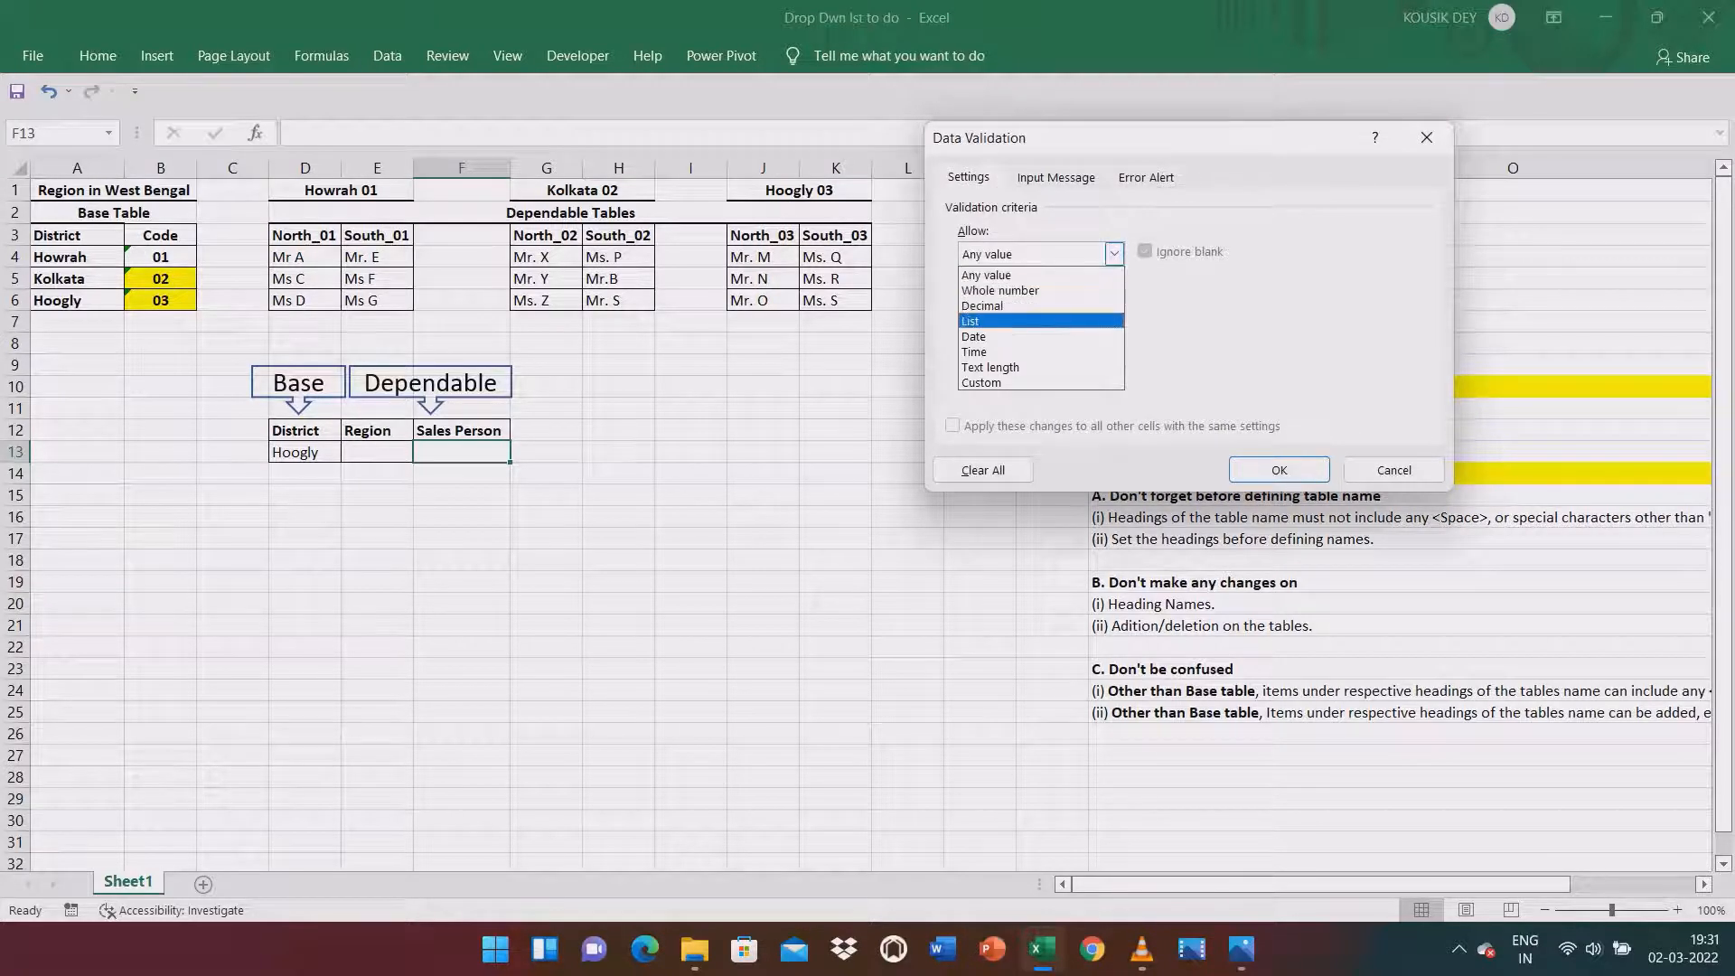
left_click(993, 321)
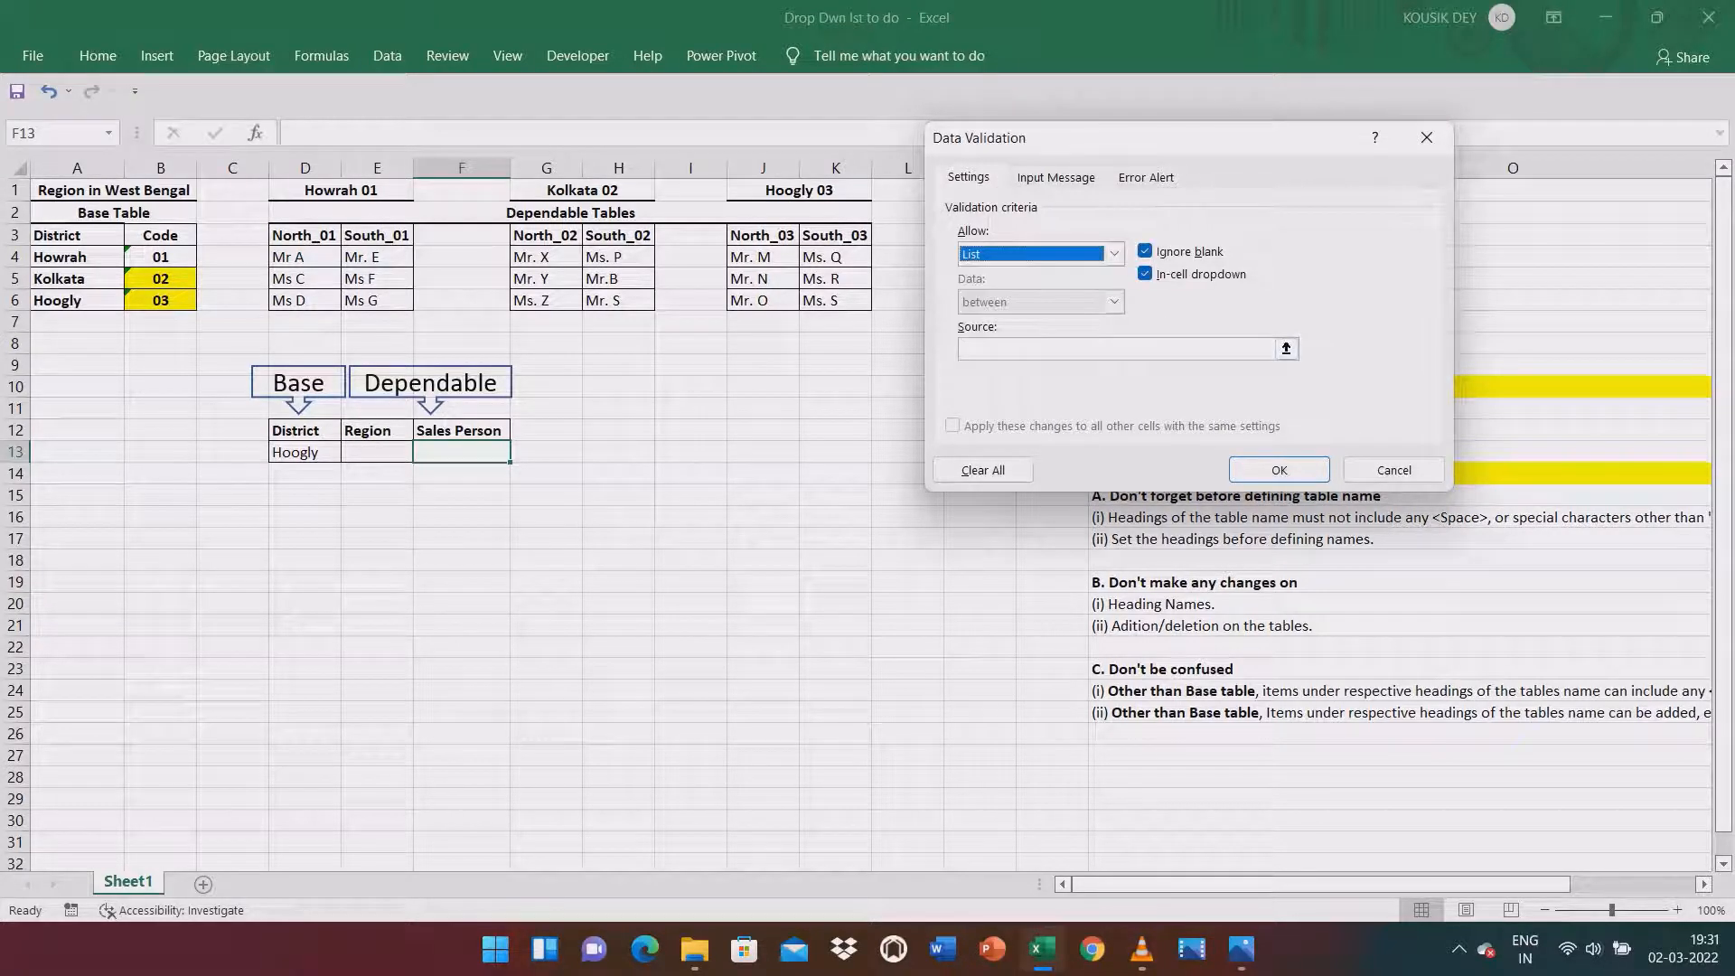
Set the validation list source to =indirect($E13) and apply it, continuing although the Region cell is still empty.
left_click(1116, 349)
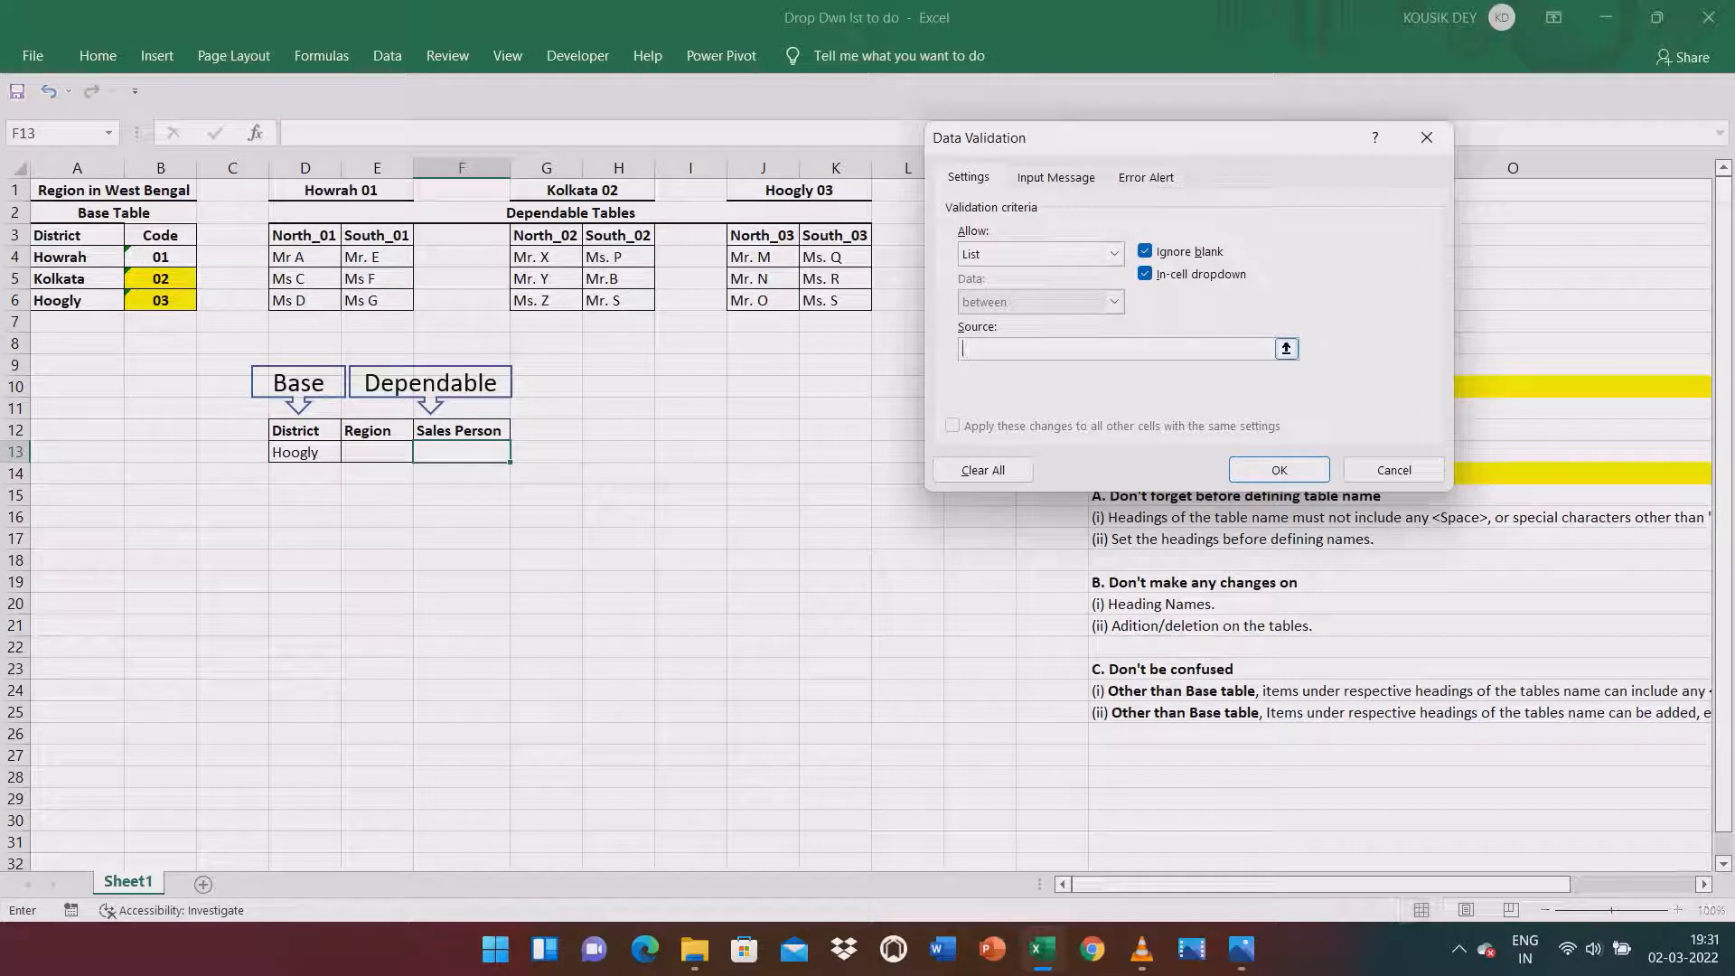
type("=indide")
key("BackSpace")
key("BackSpace")
type("rect(")
left_click(377, 452)
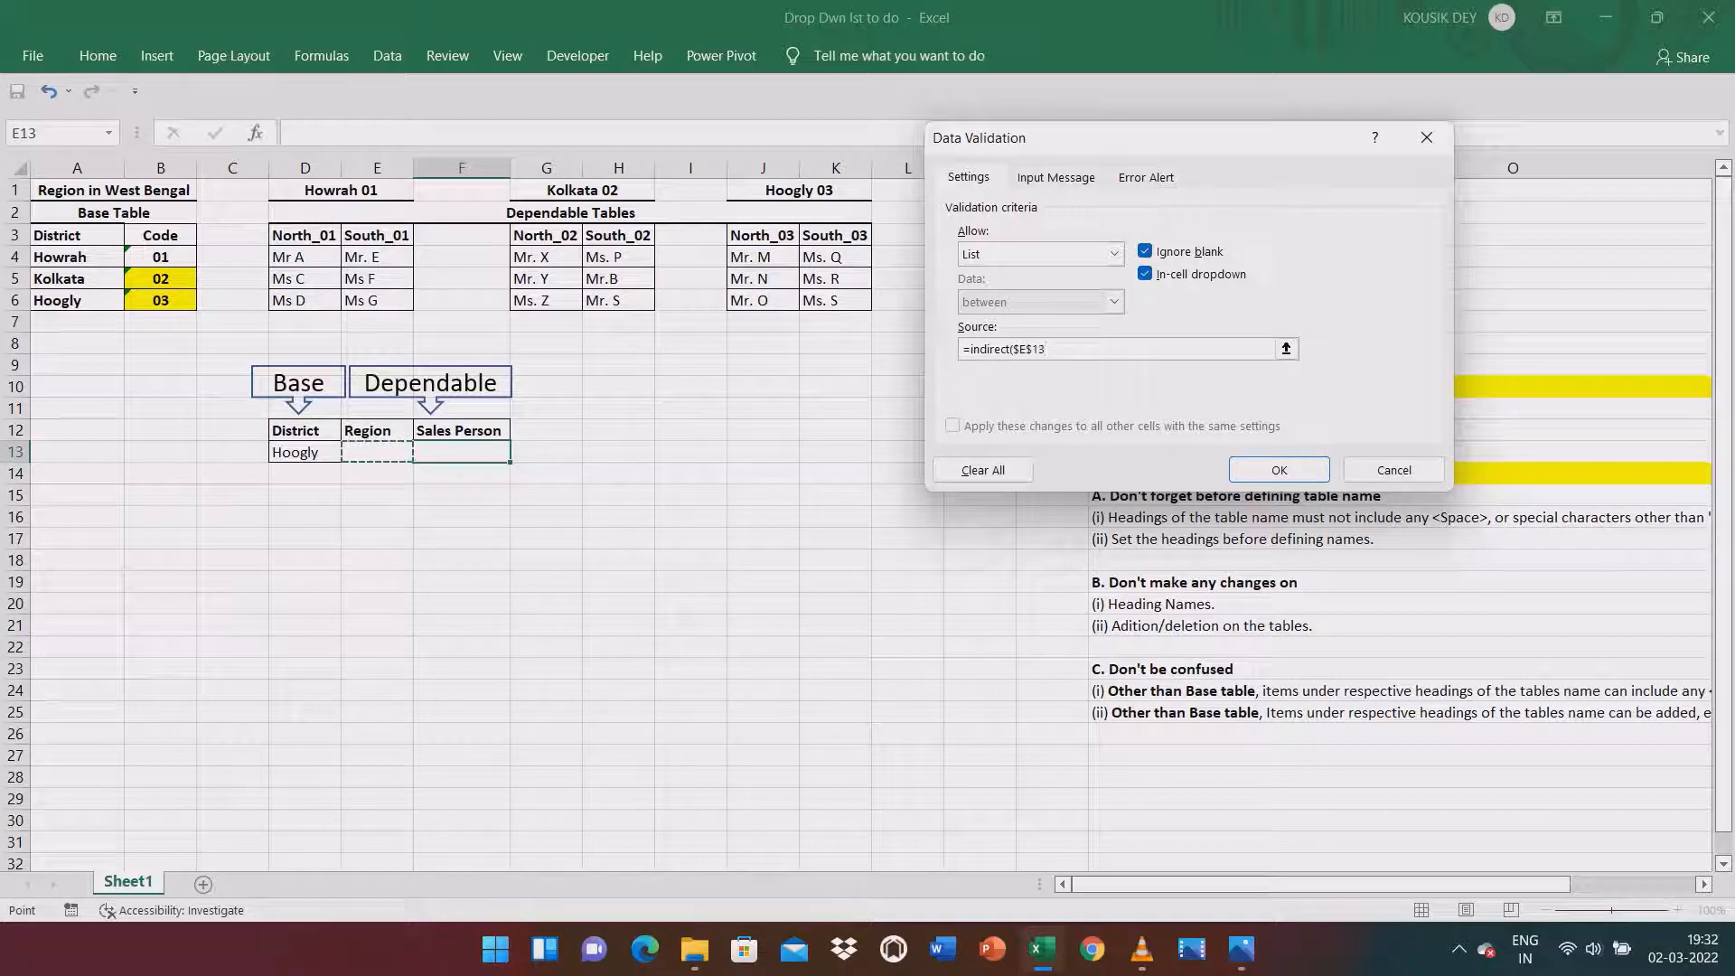
type(")")
left_click(1279, 470)
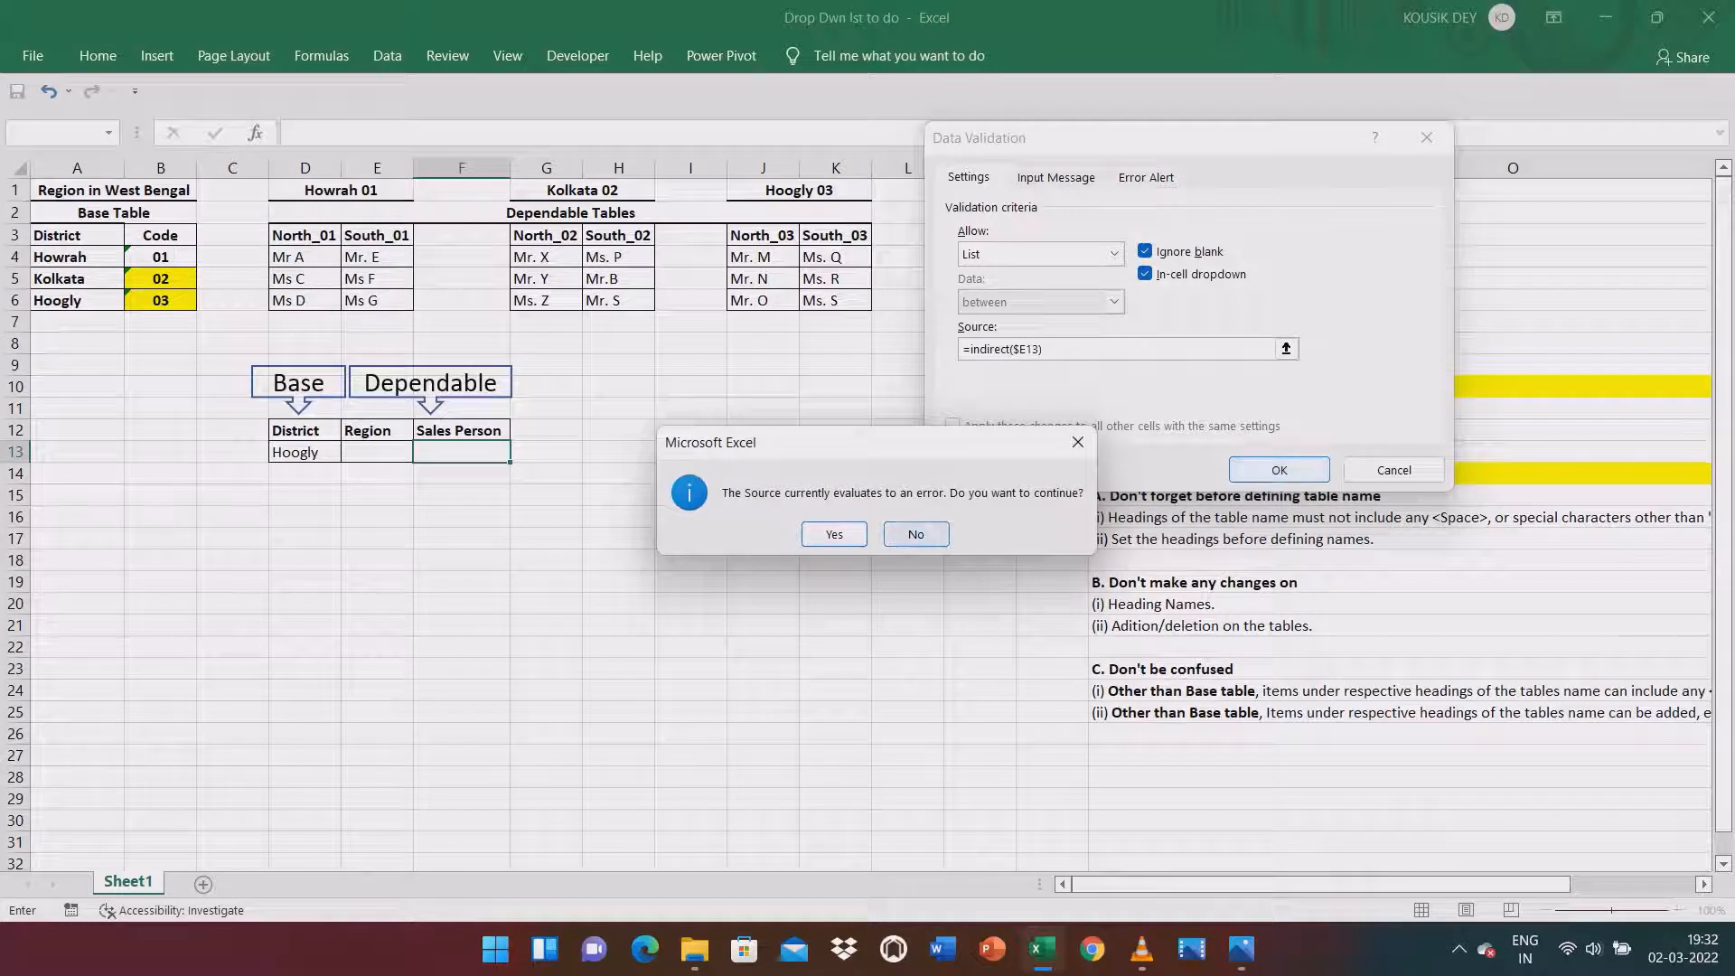
left_click(1078, 442)
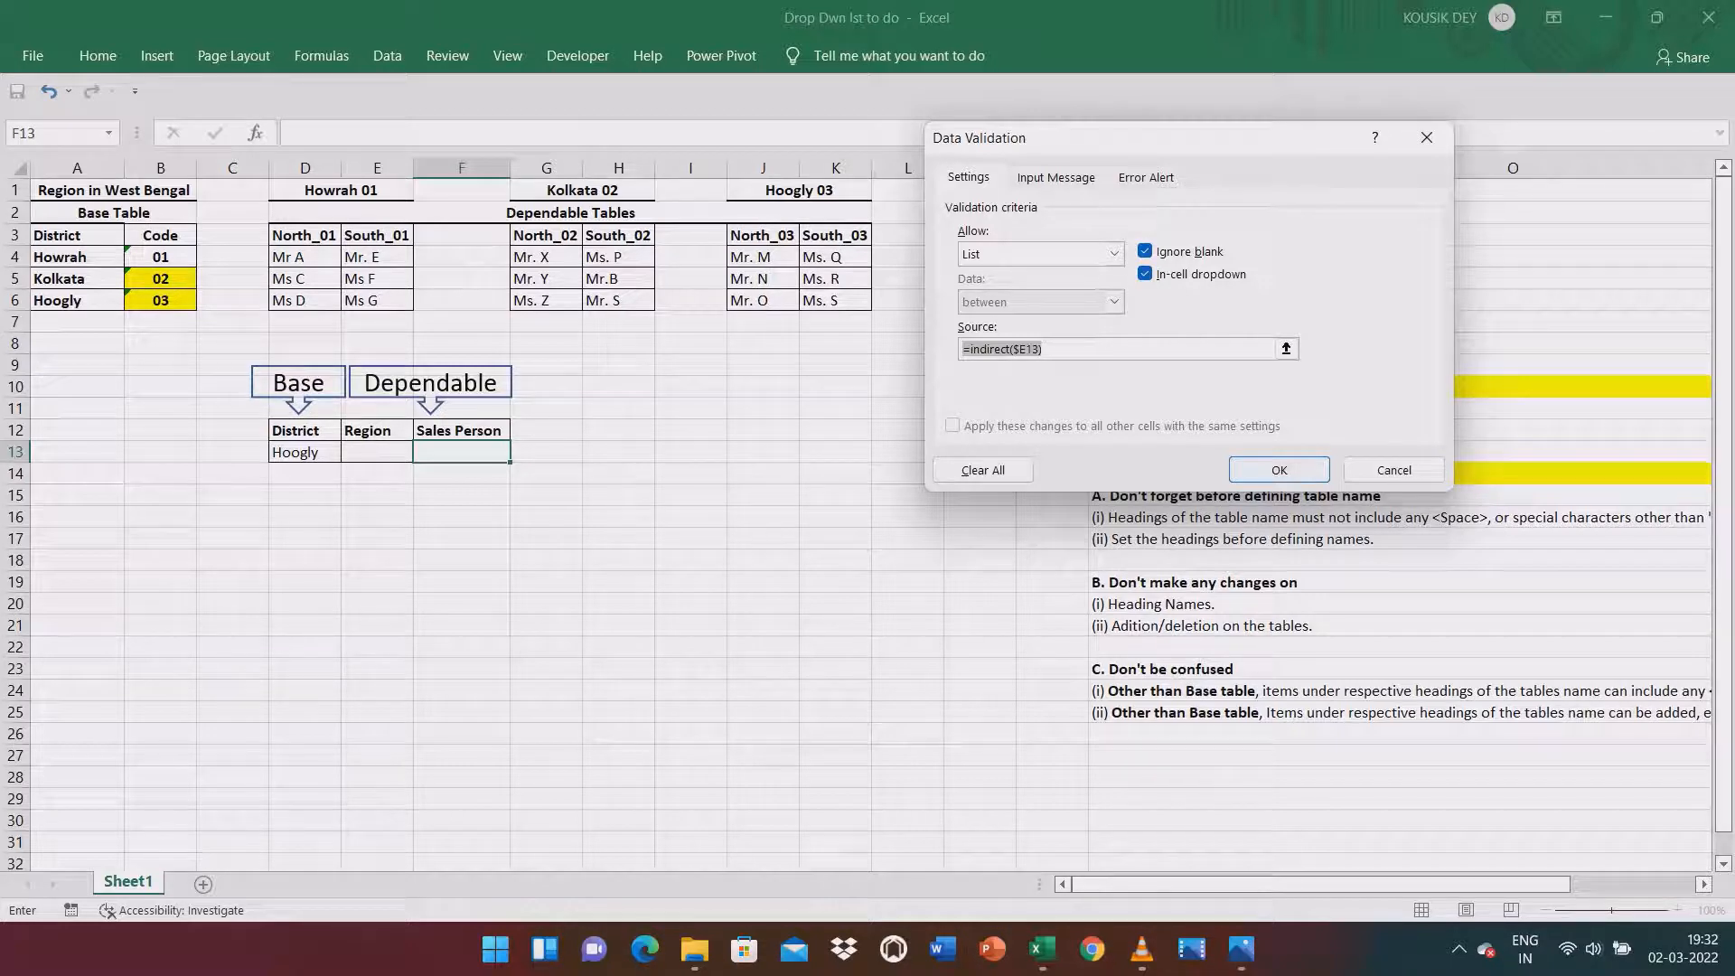
left_click(1044, 349)
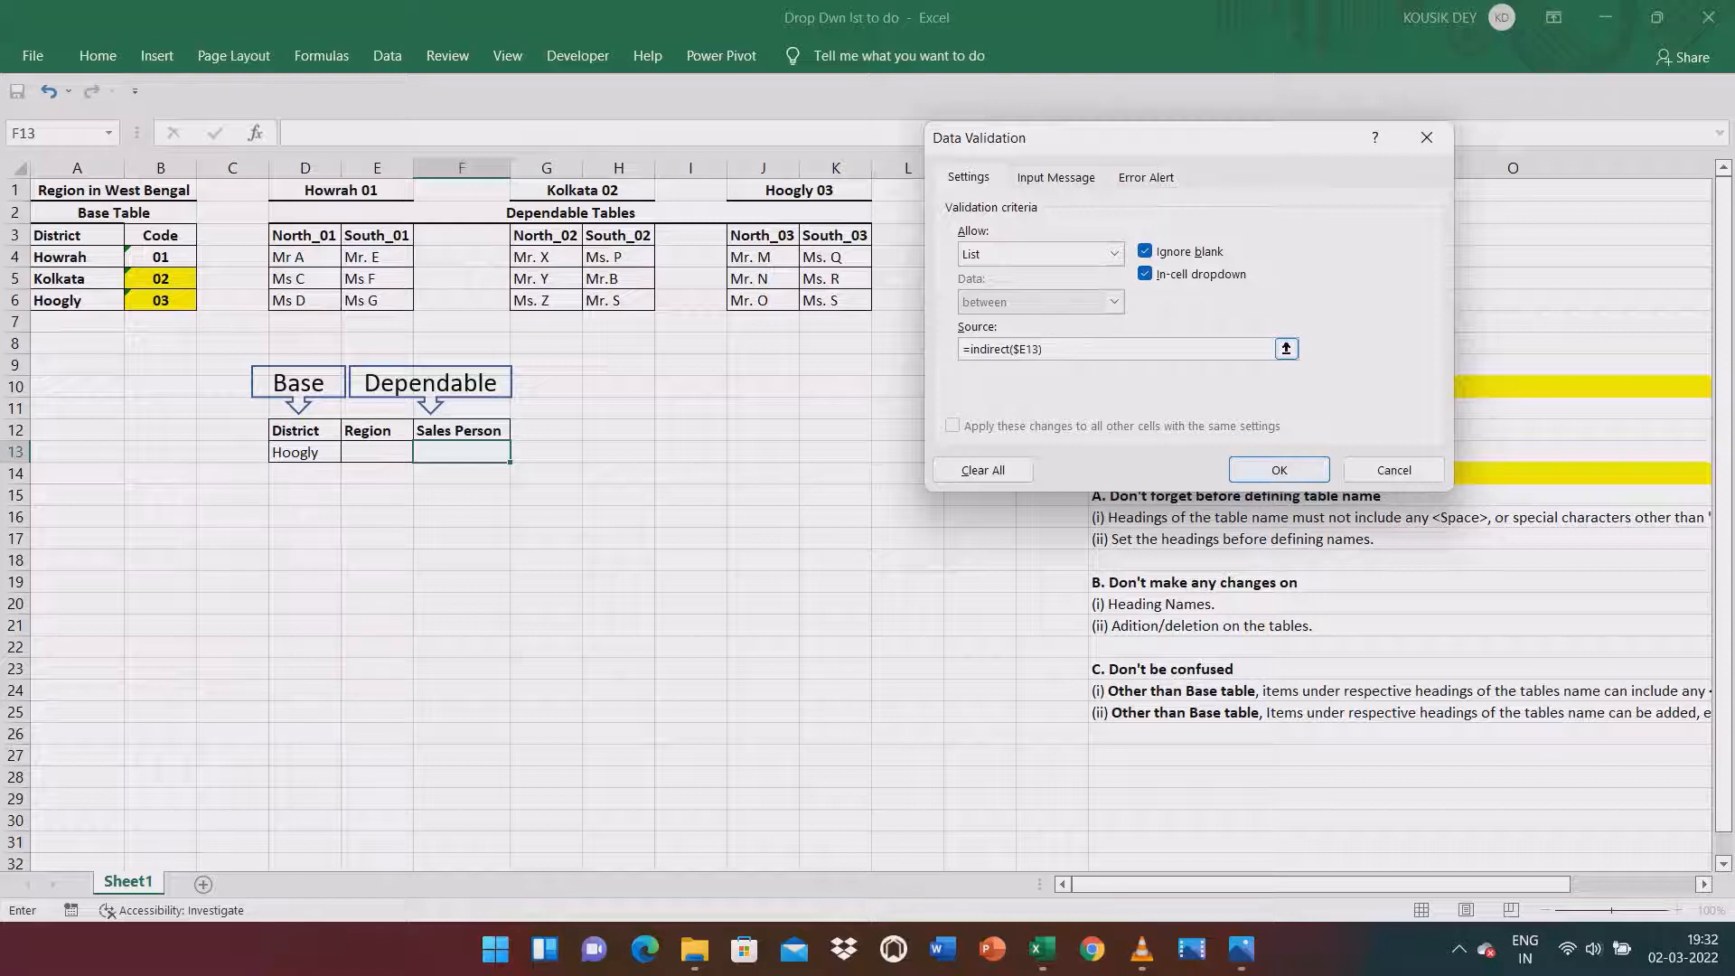
left_click_drag(1039, 349, 1019, 349)
left_click(1279, 470)
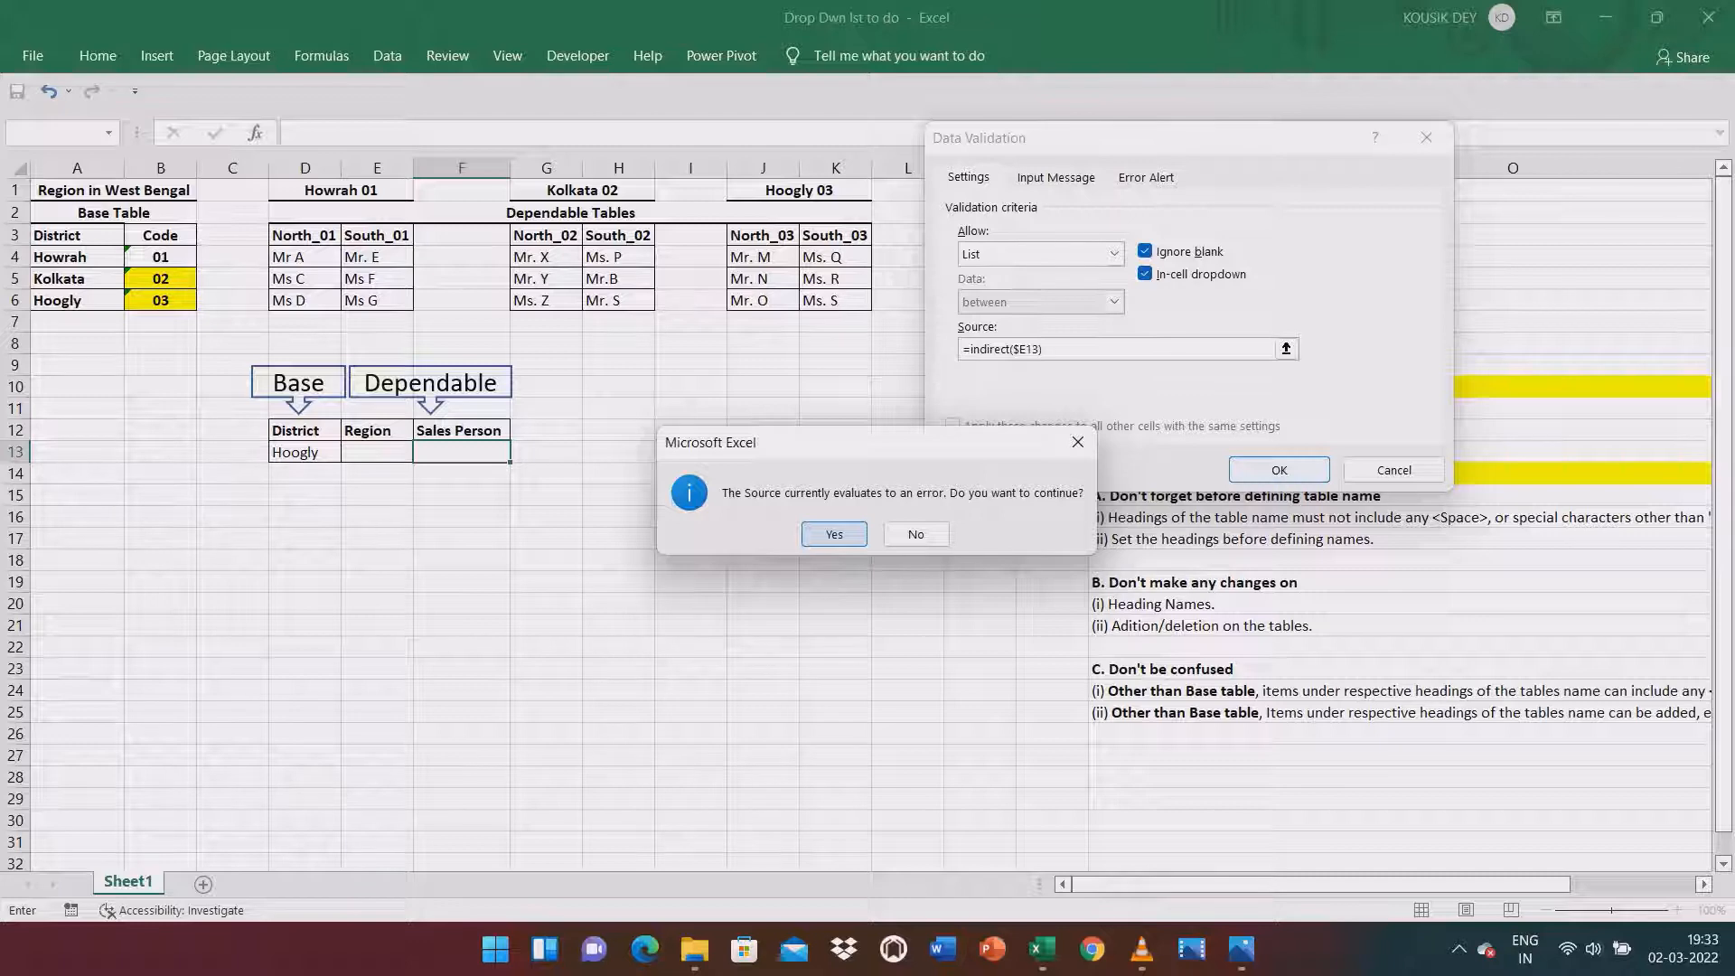
key("Return")
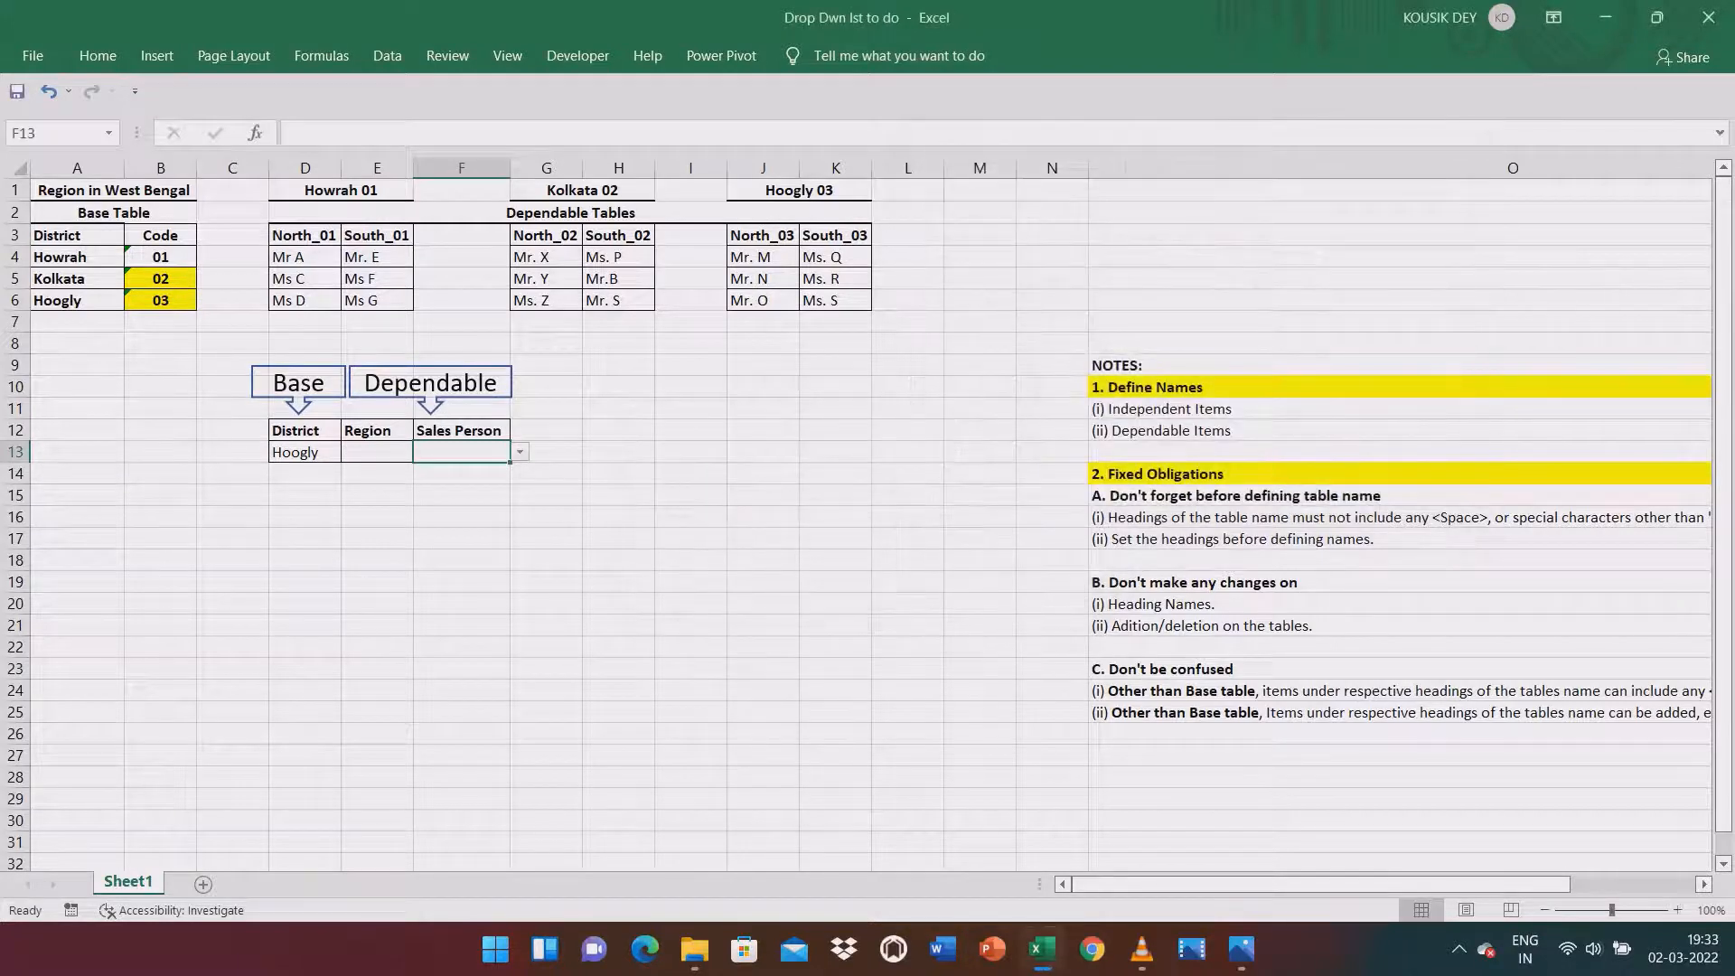
Choose South_03 from the Region drop-down in cell E13.
left_click(377, 452)
key("alt+Down")
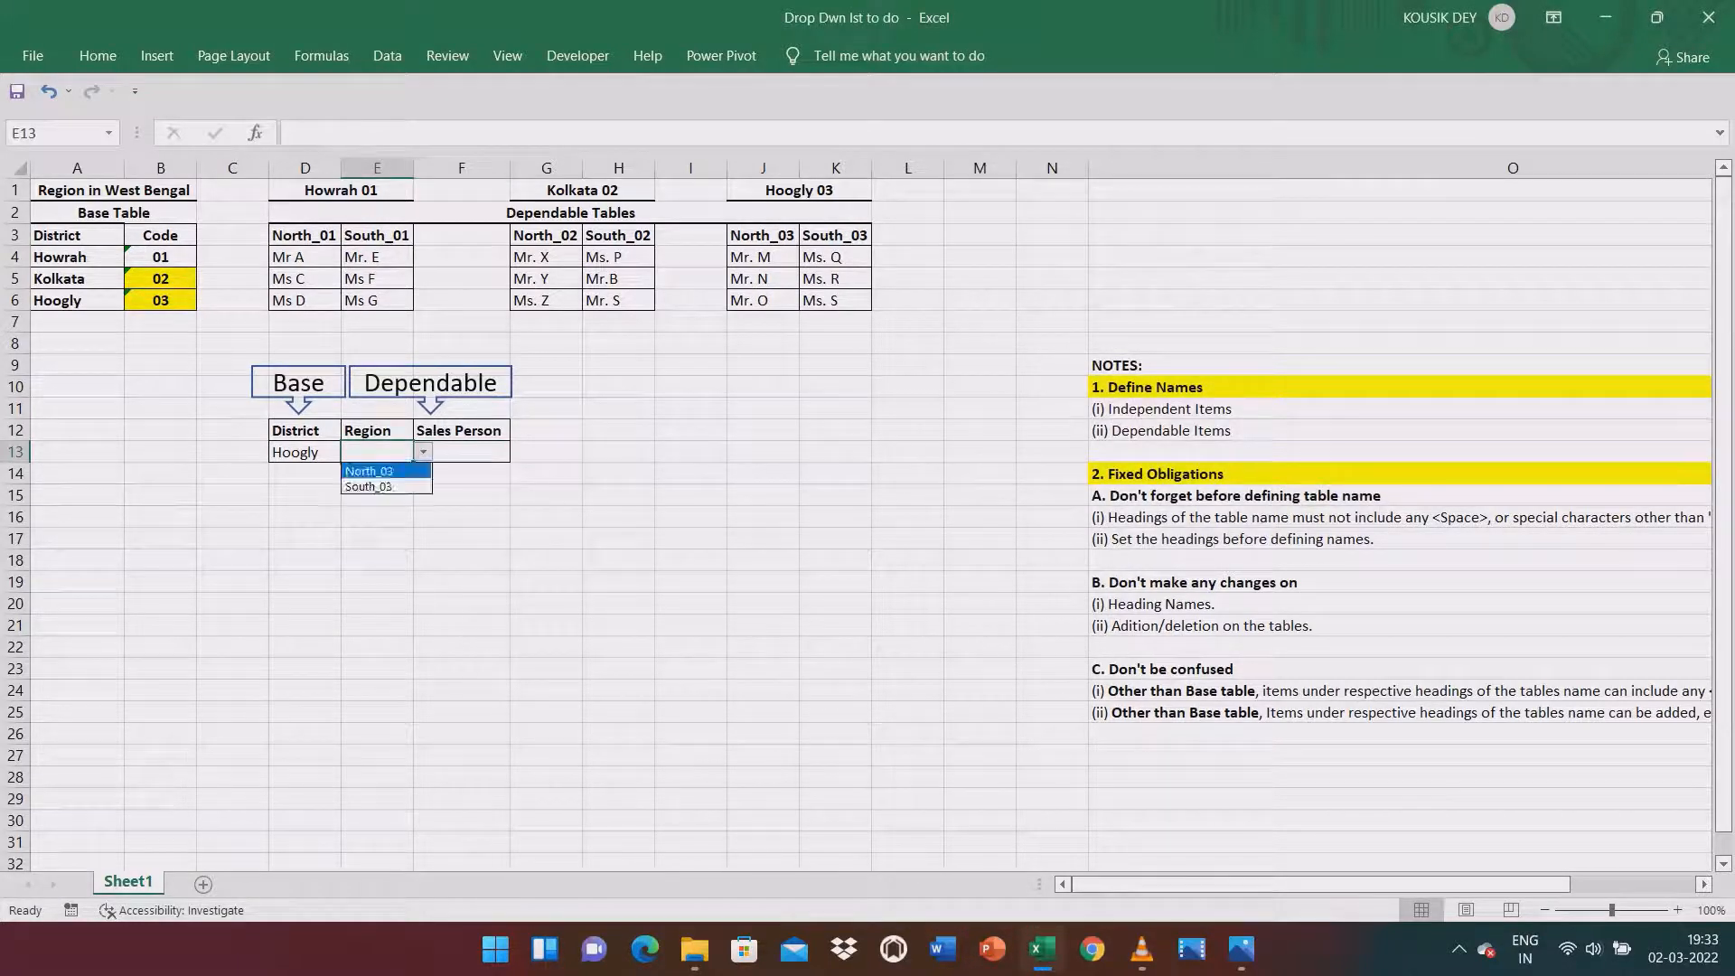
key("Down")
key("Return")
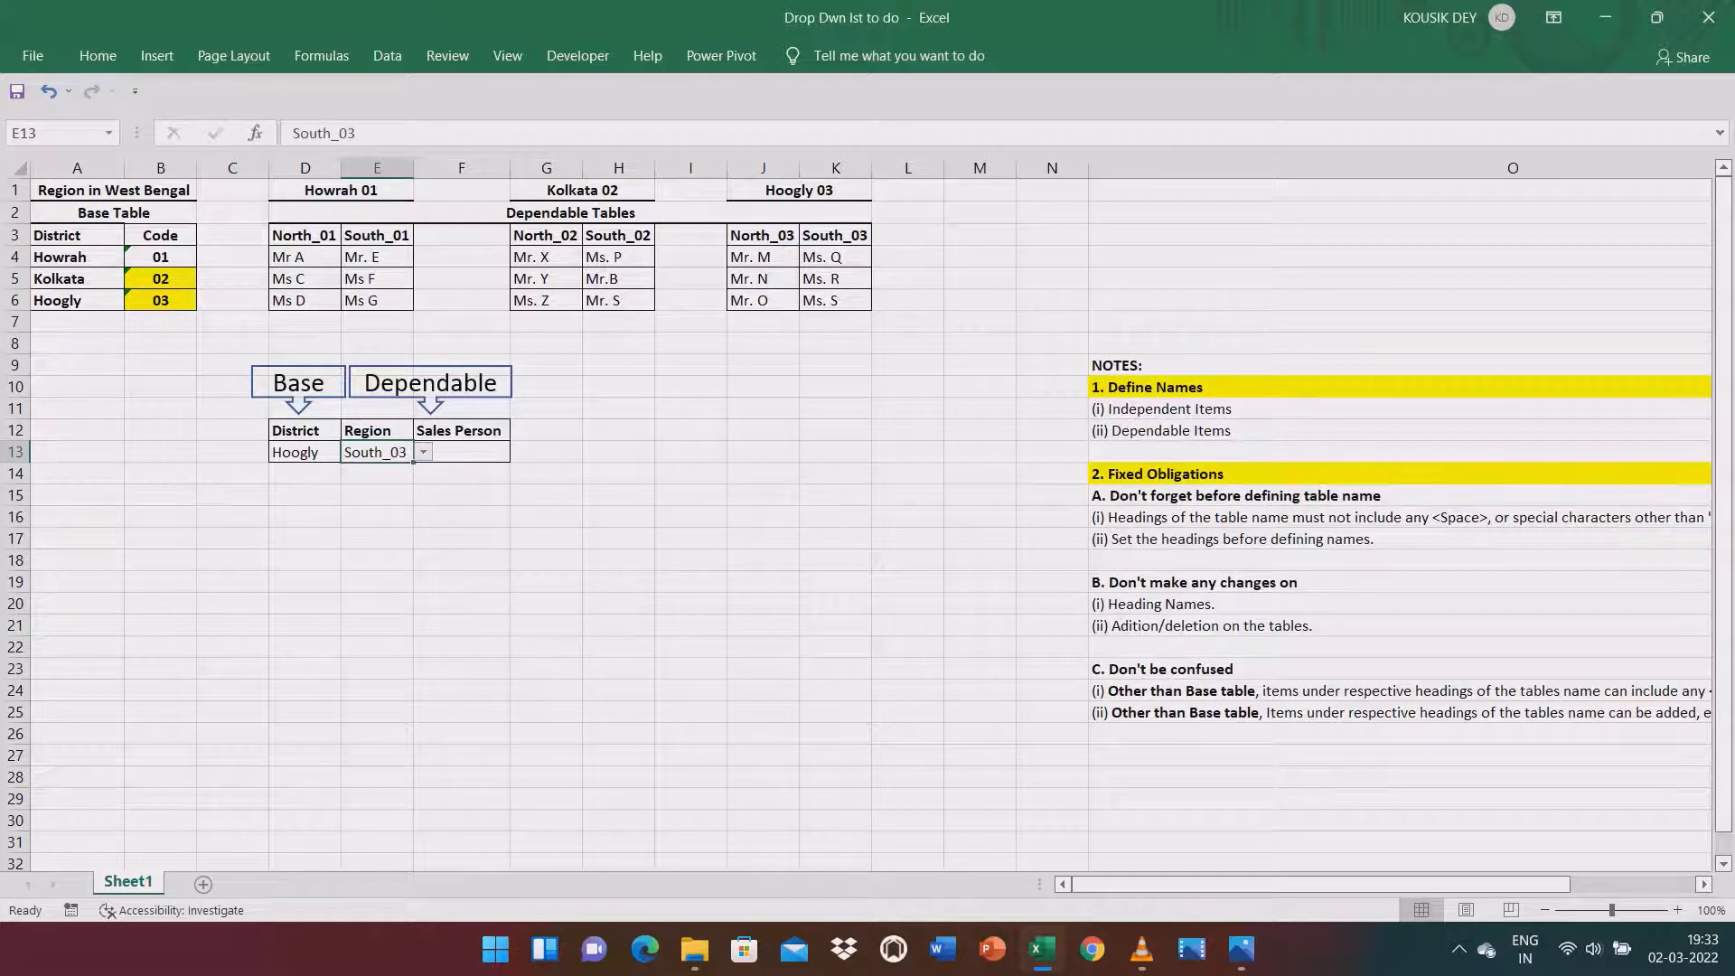
Examine the choices in the Sales Person drop-down in F13 for the selected region.
left_click(547, 452)
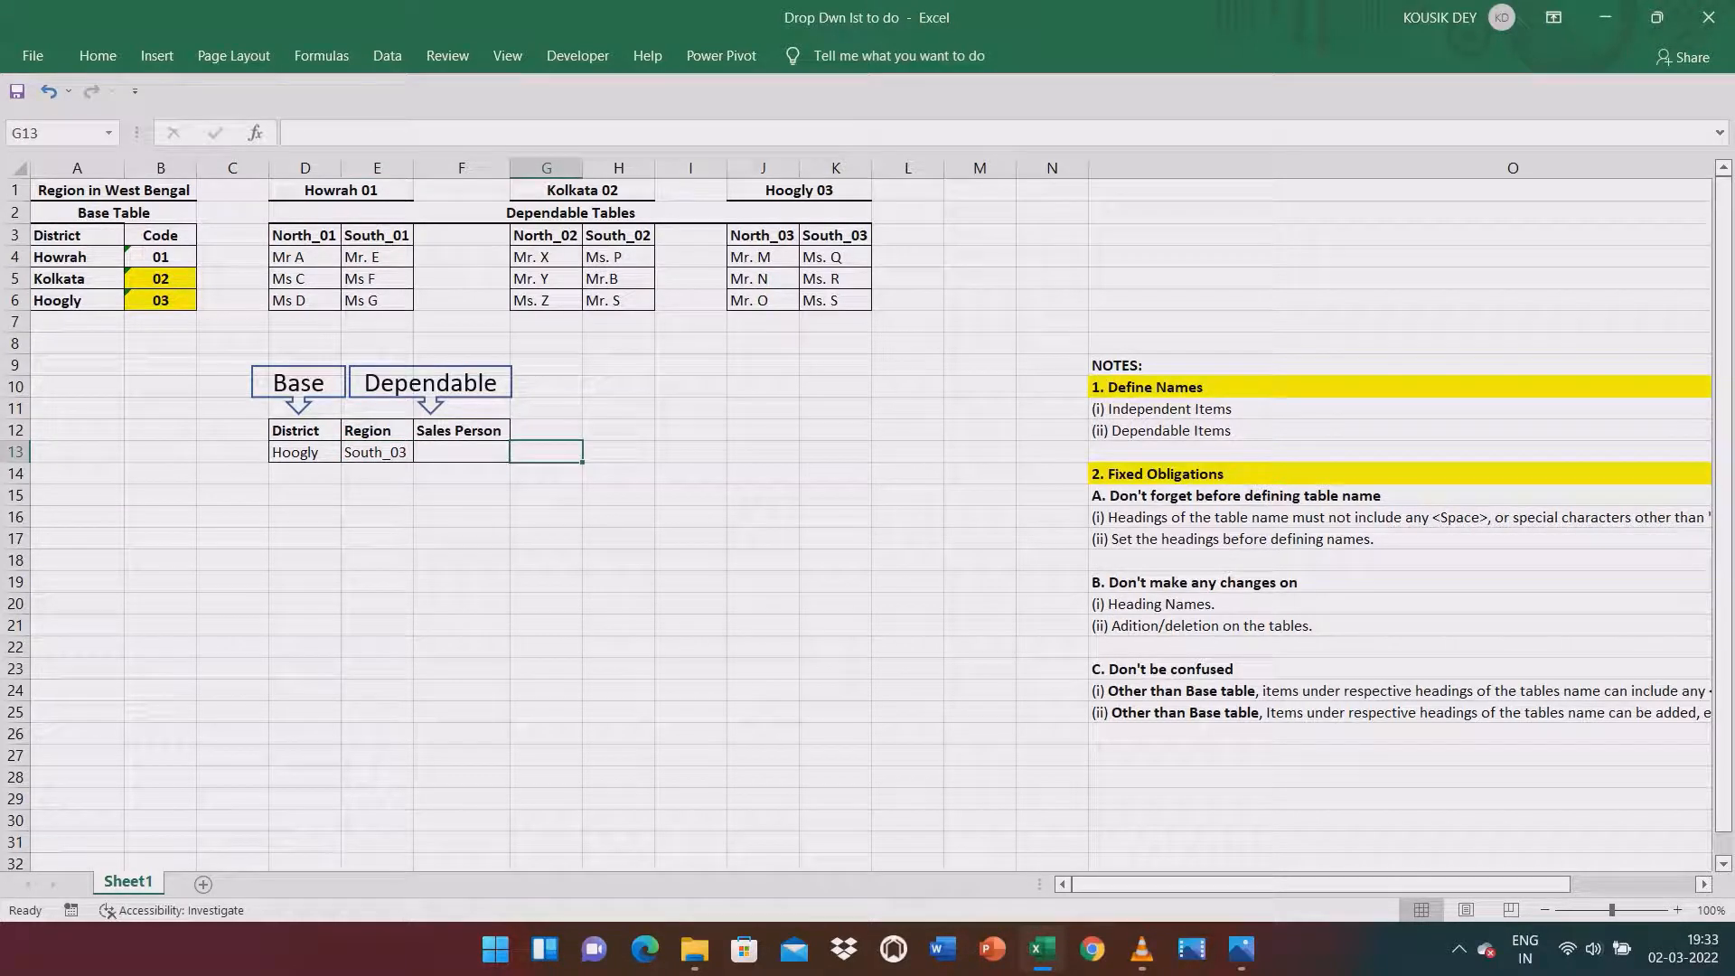
left_click(461, 452)
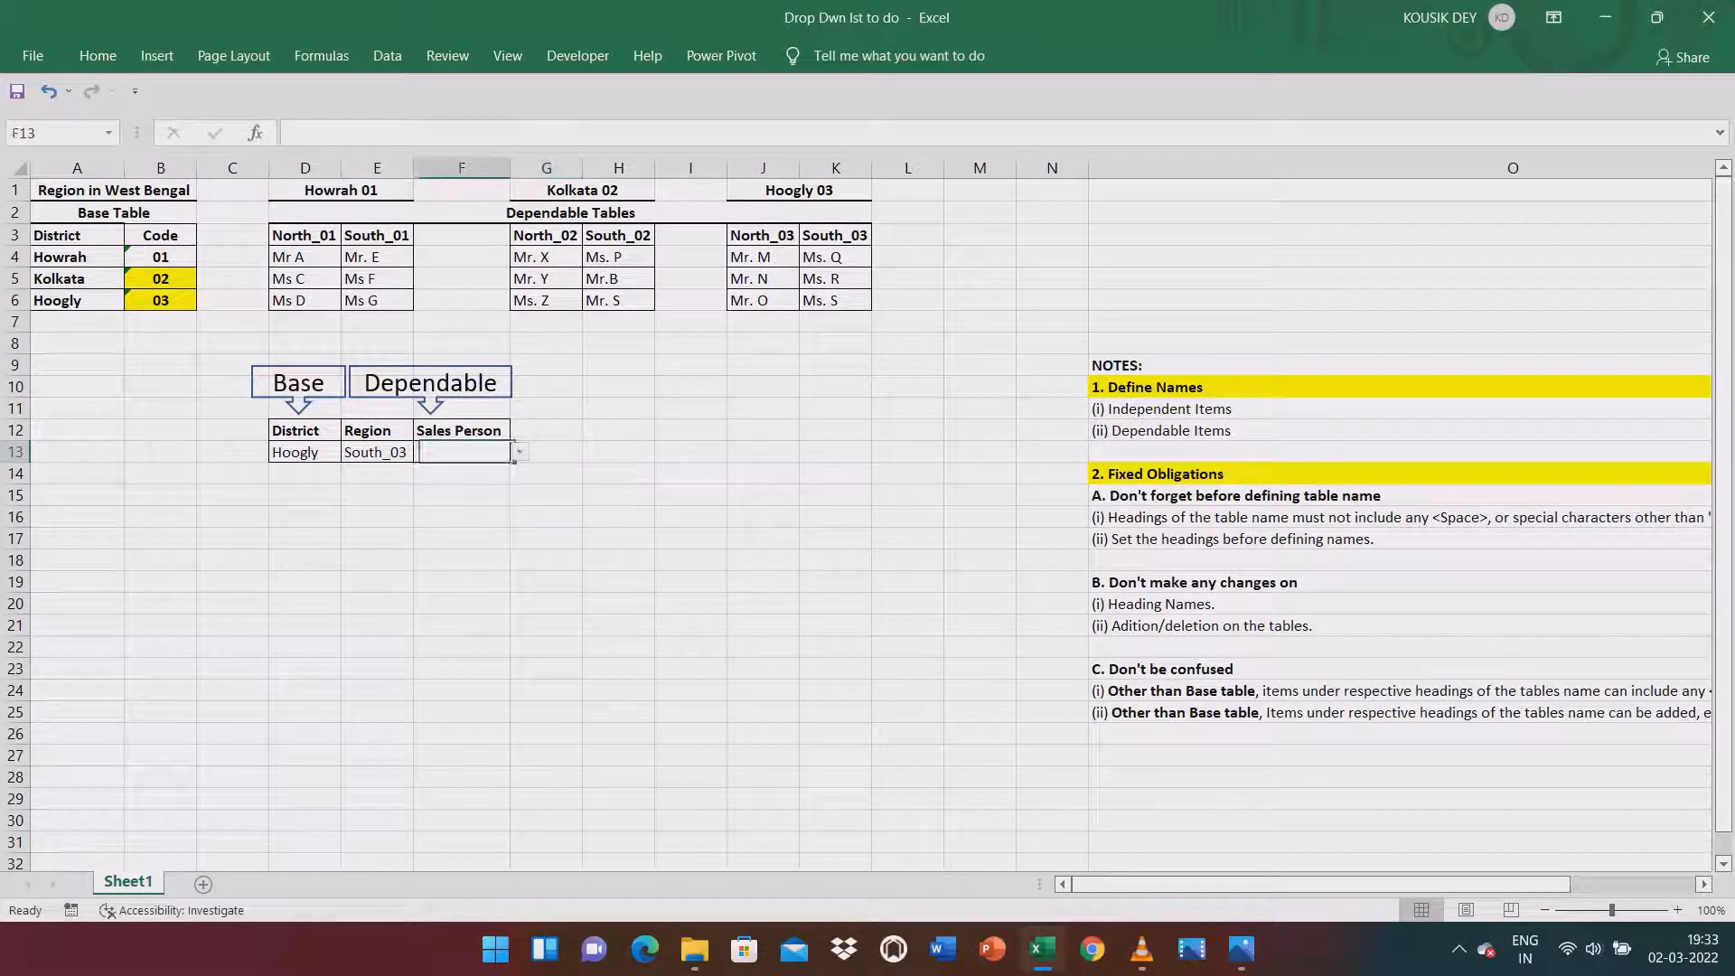
left_click(520, 452)
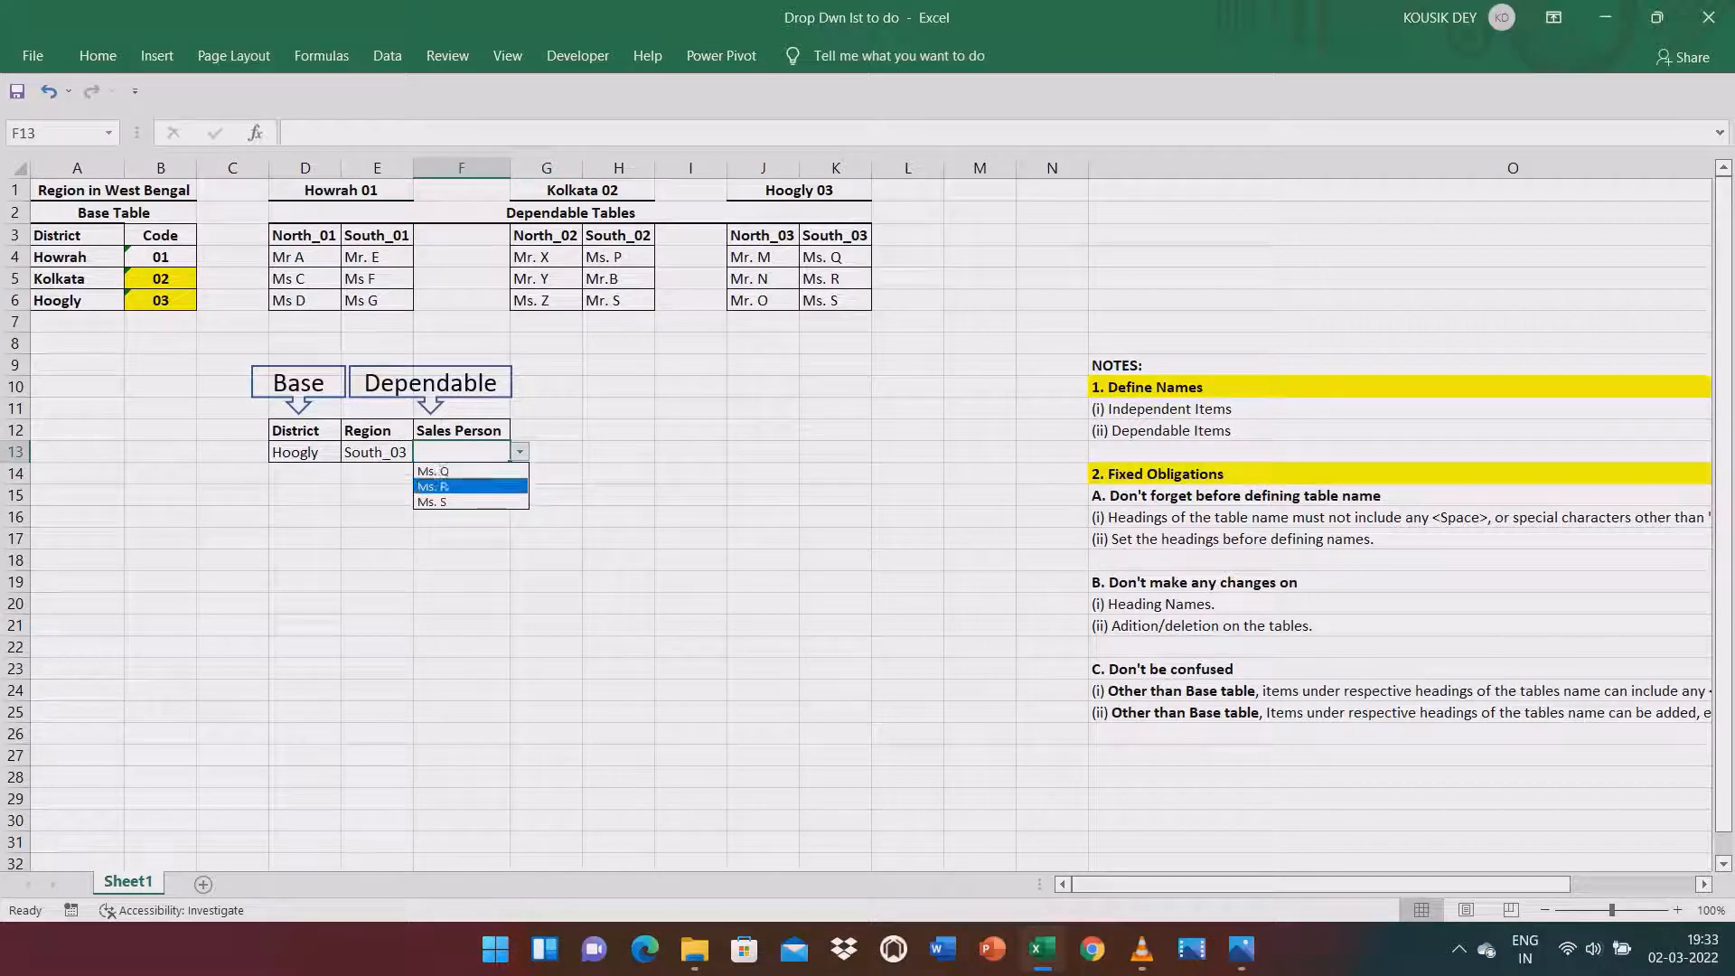
left_click(835, 258)
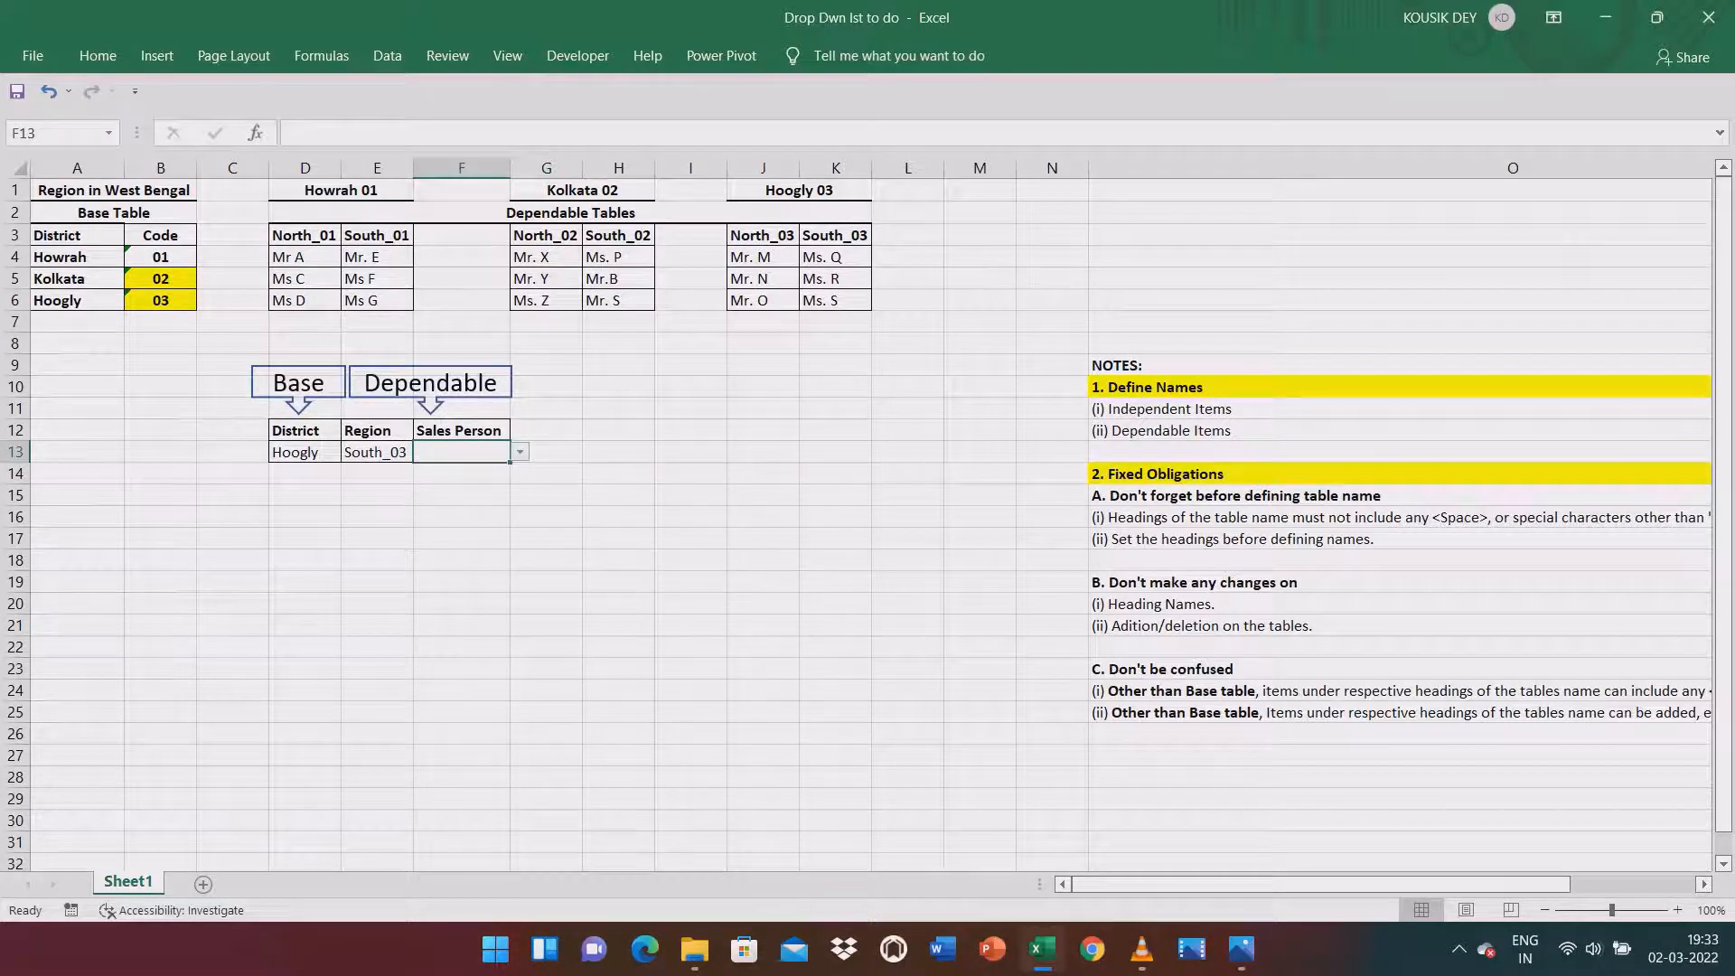
Fill the South_03 names in K4:K6 and the North_02 names in G4:G6 with yellow.
left_click(835, 258)
left_click_drag(835, 257, 835, 300)
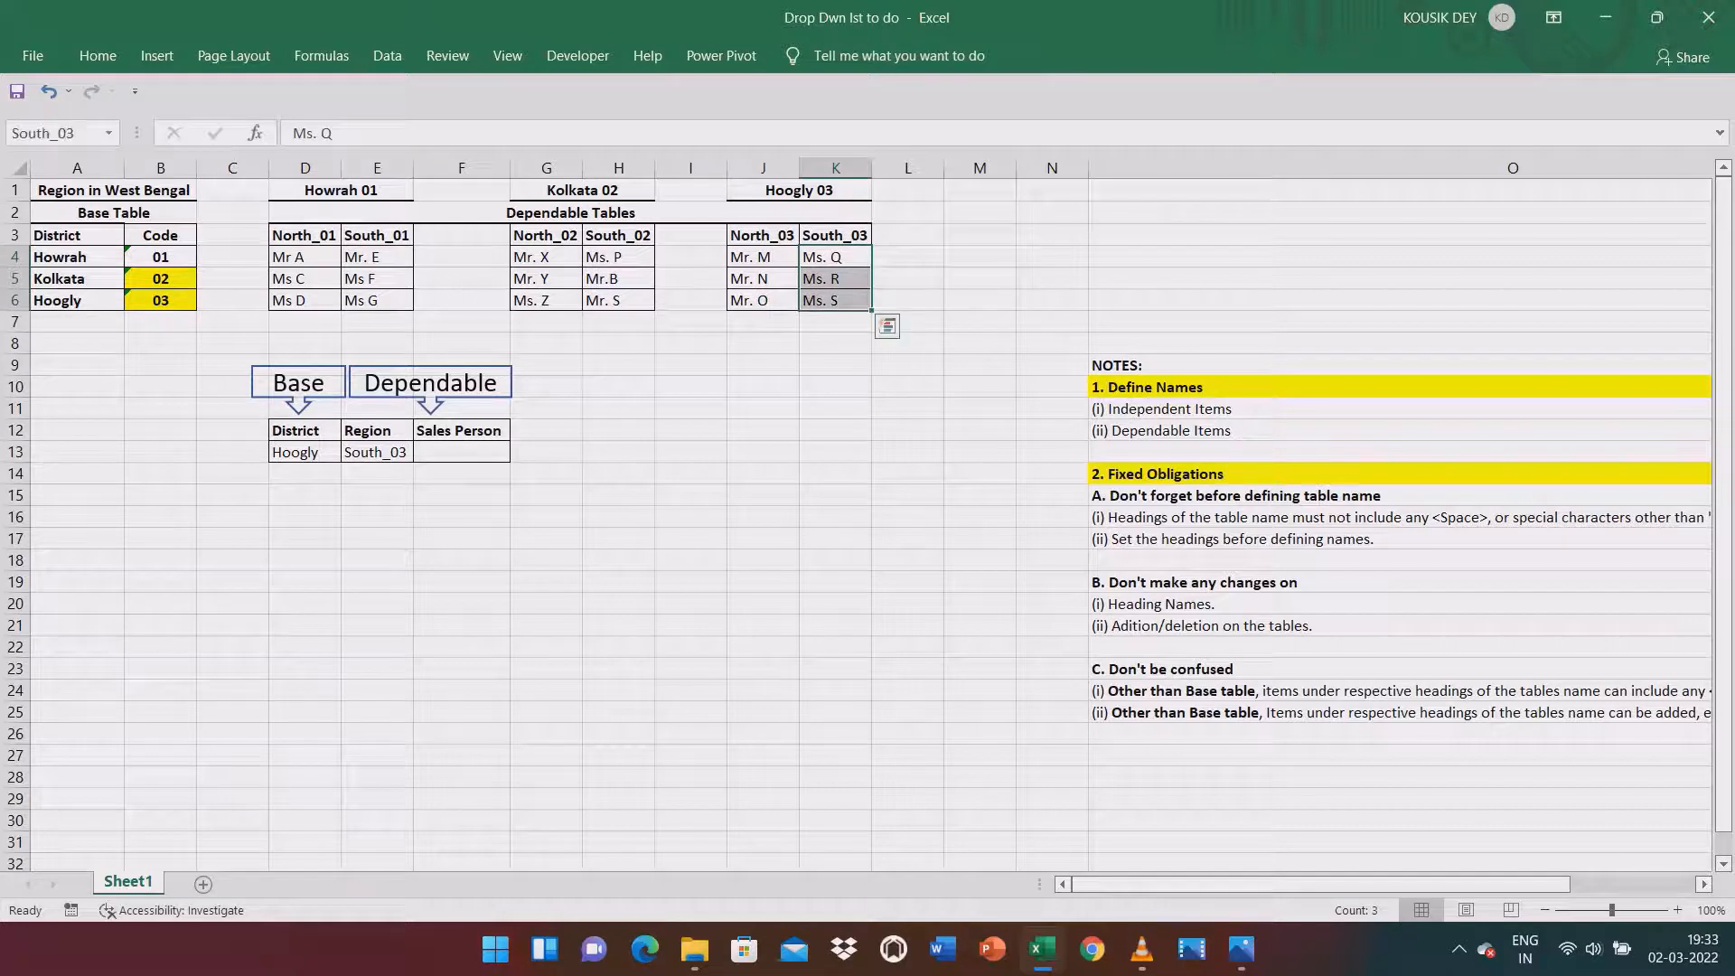
left_click(97, 55)
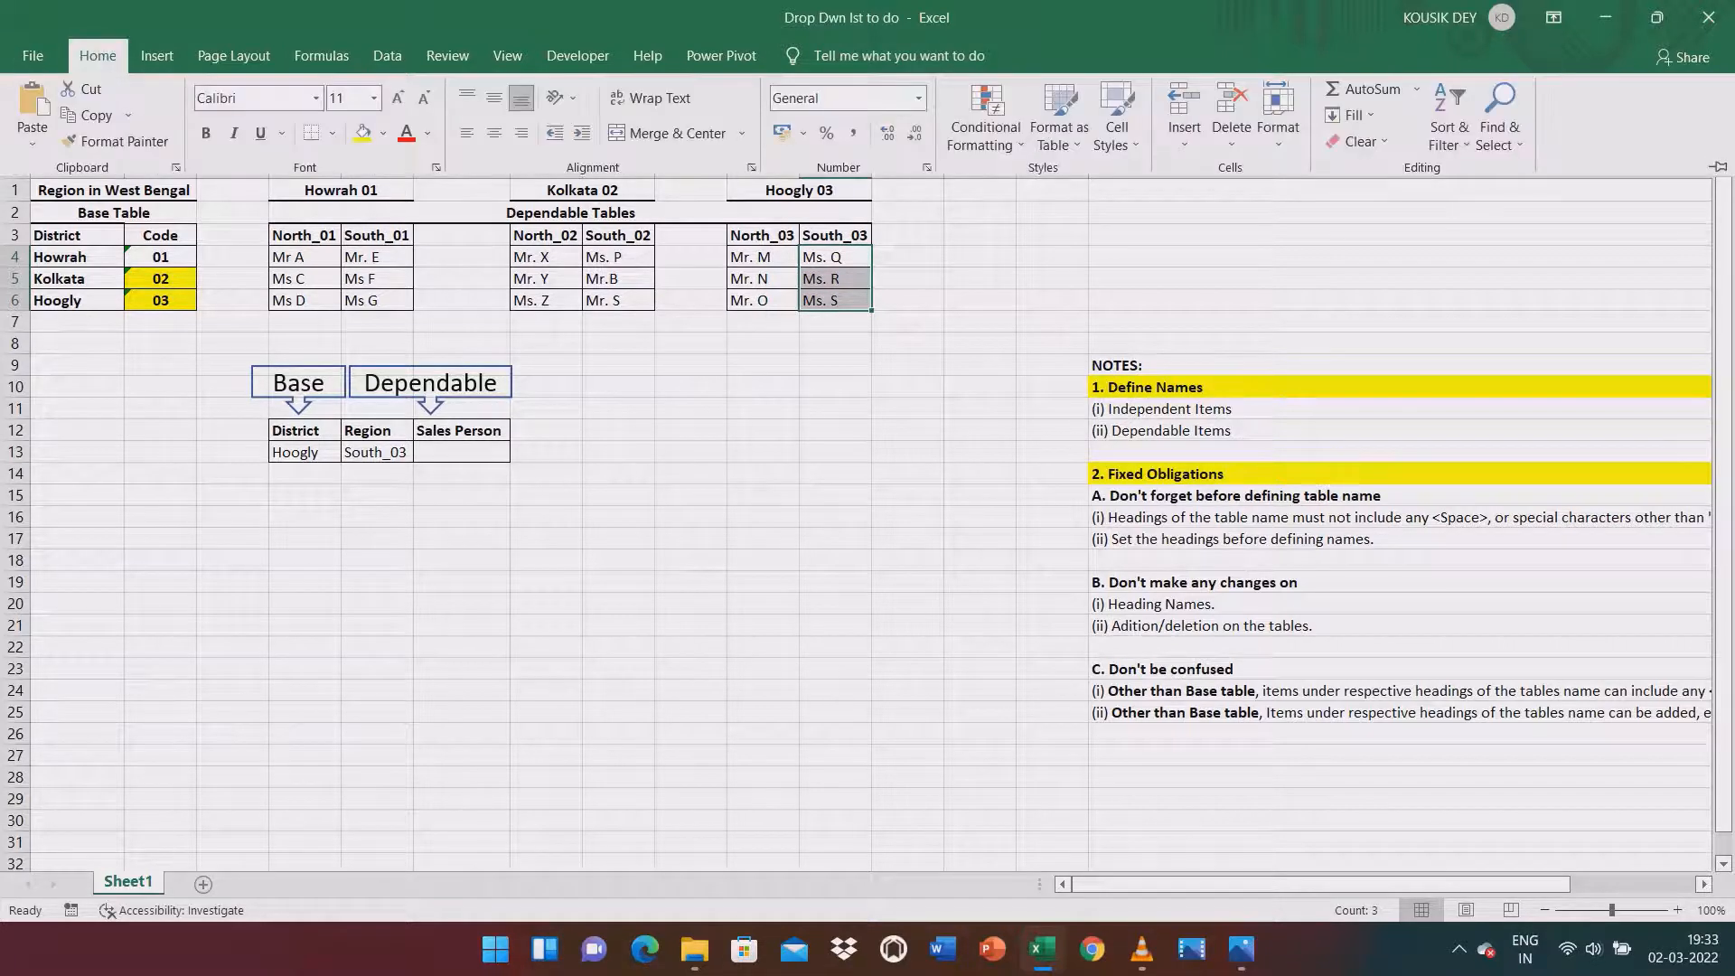
left_click(362, 133)
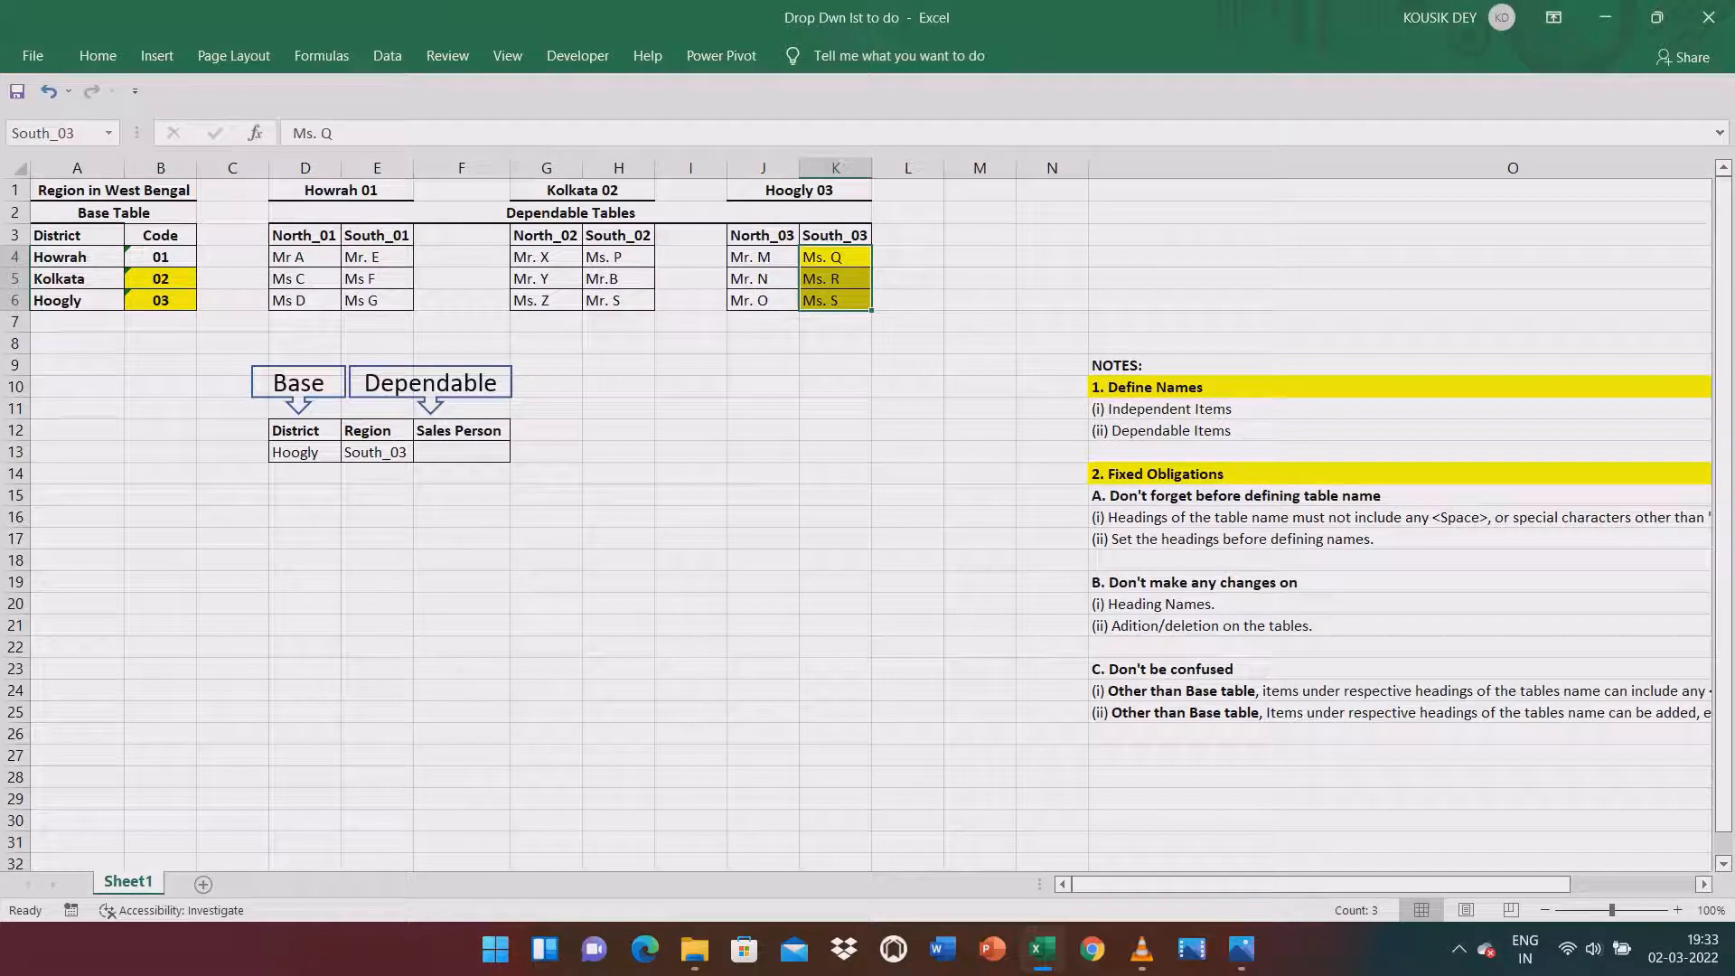
left_click_drag(545, 257, 546, 300)
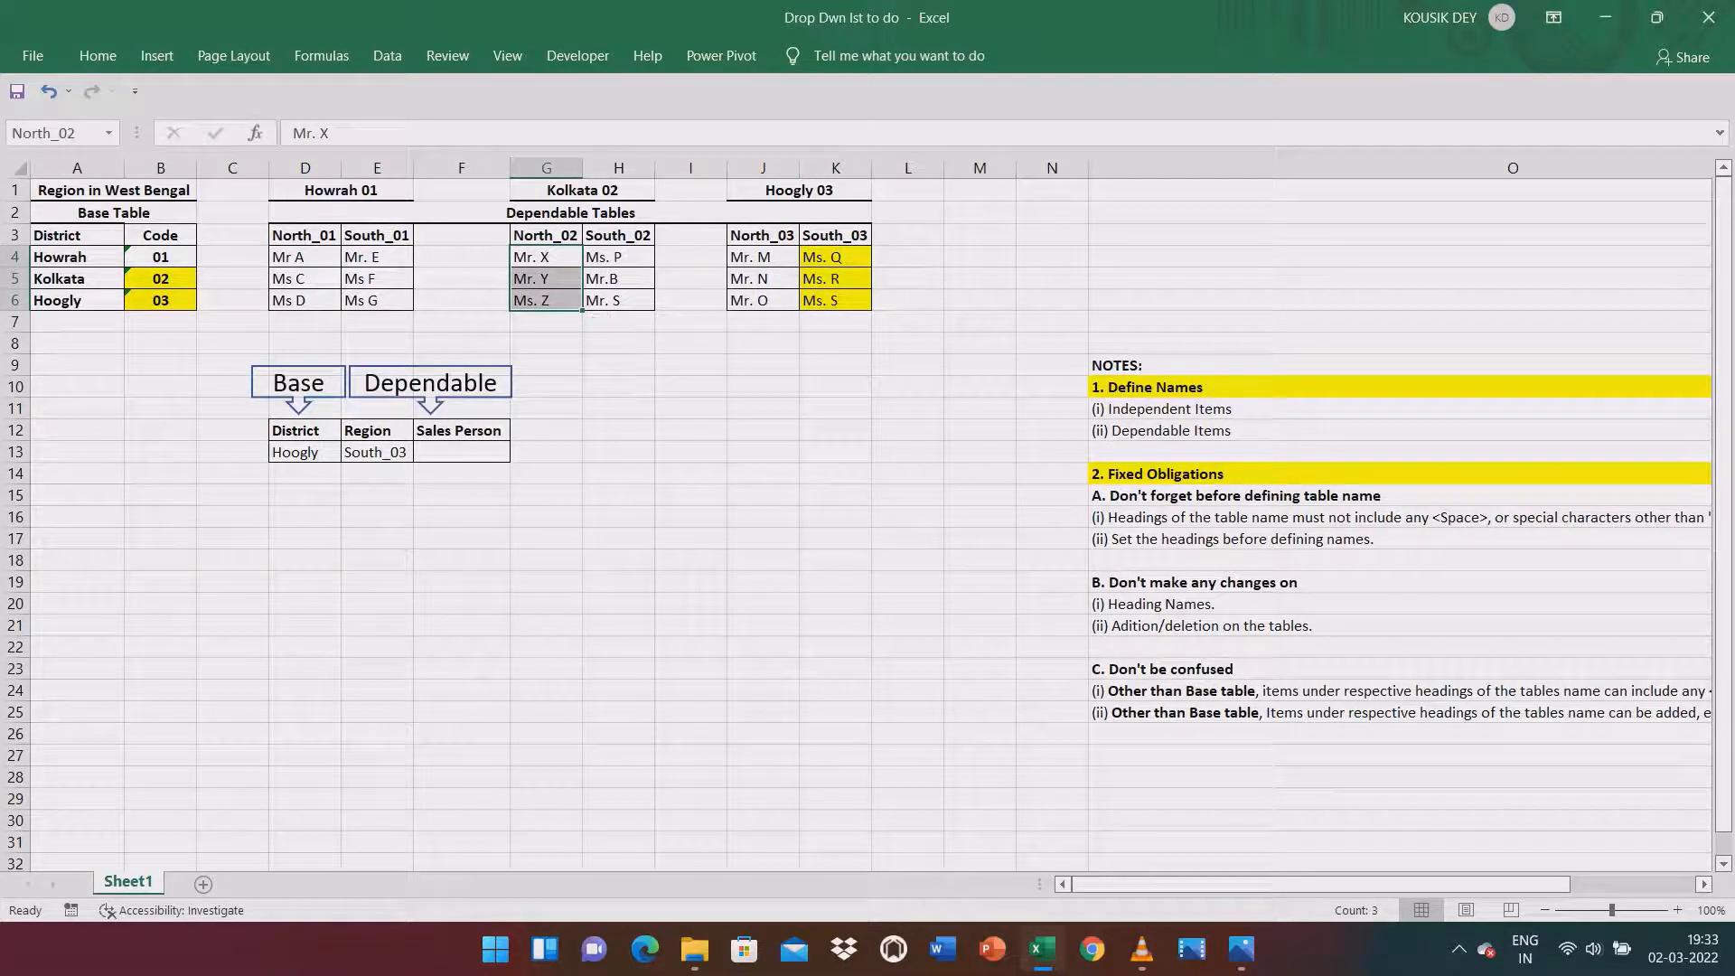
left_click(98, 55)
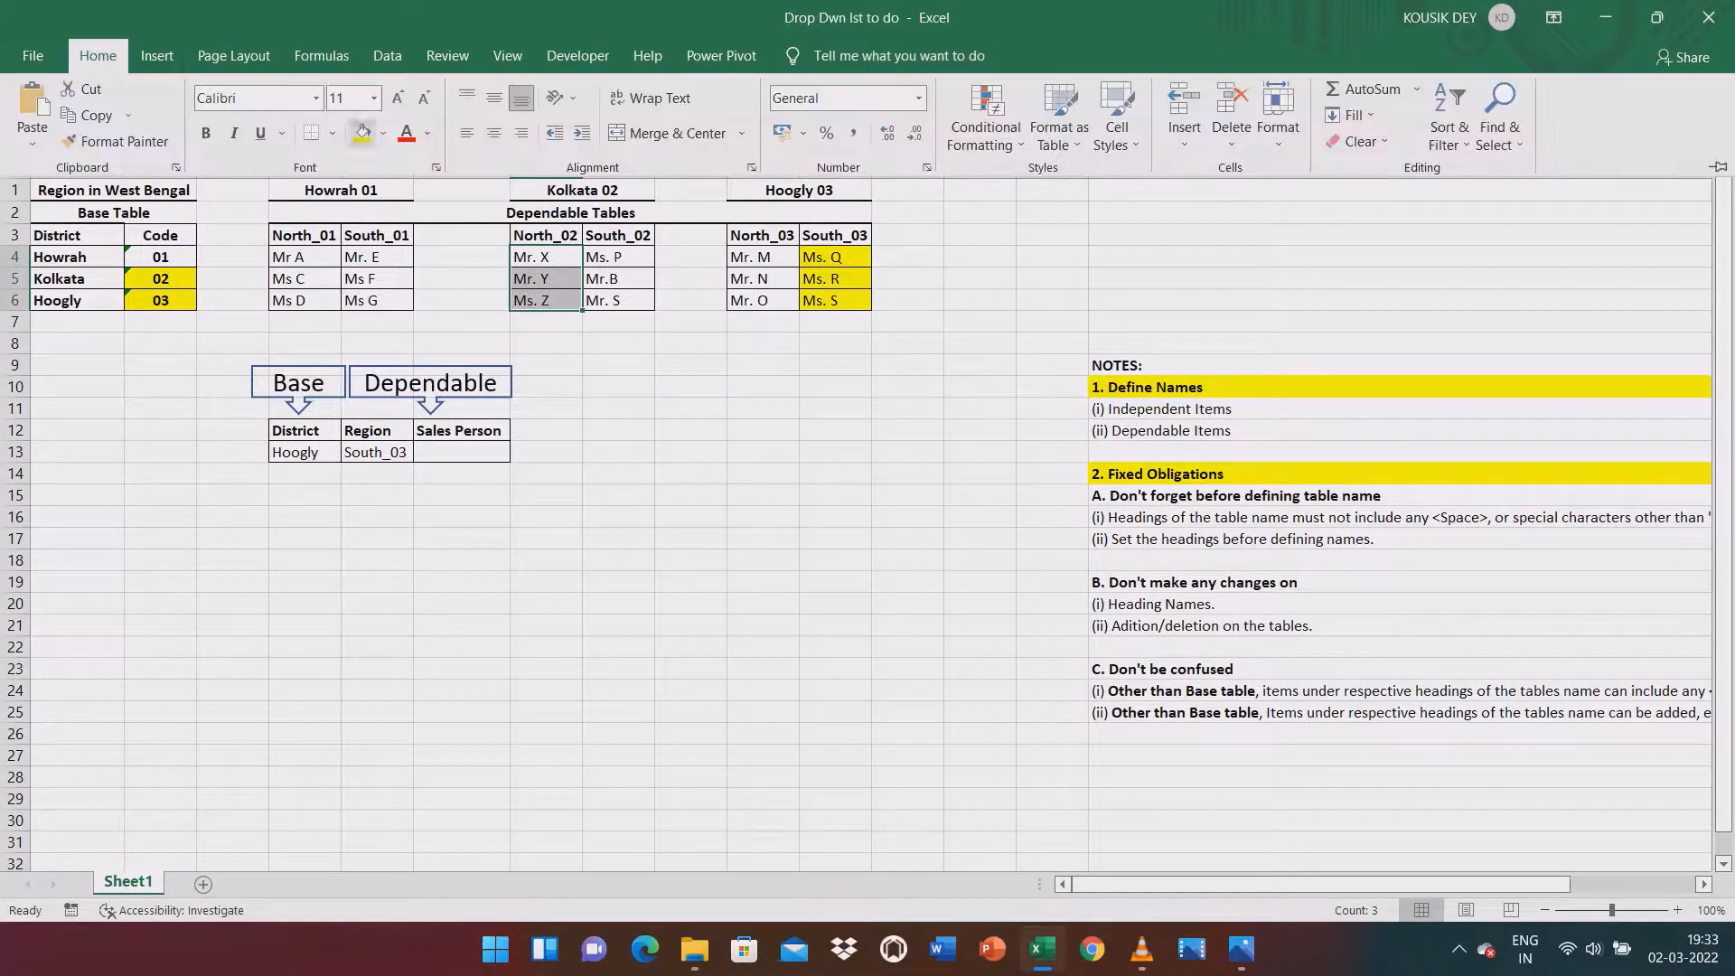
left_click(362, 133)
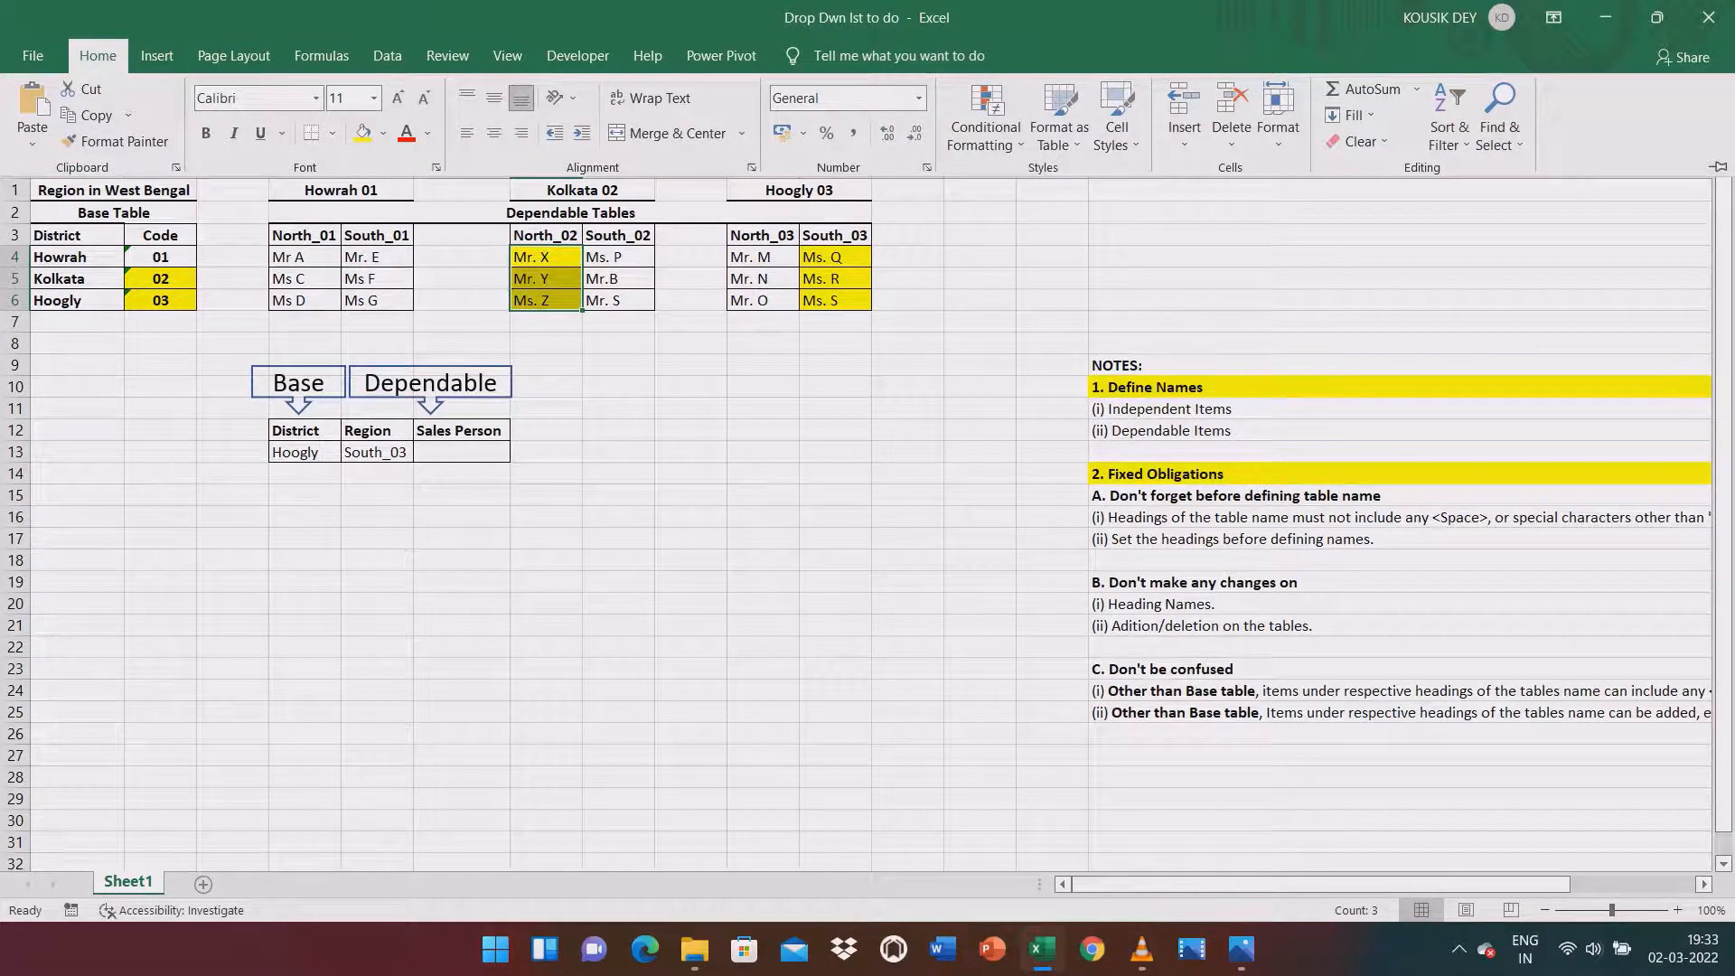
Examine the choices in the District drop-down in D13 and the Region drop-down in E13 while Hoogly is selected.
left_click(305, 451)
left_click(304, 452)
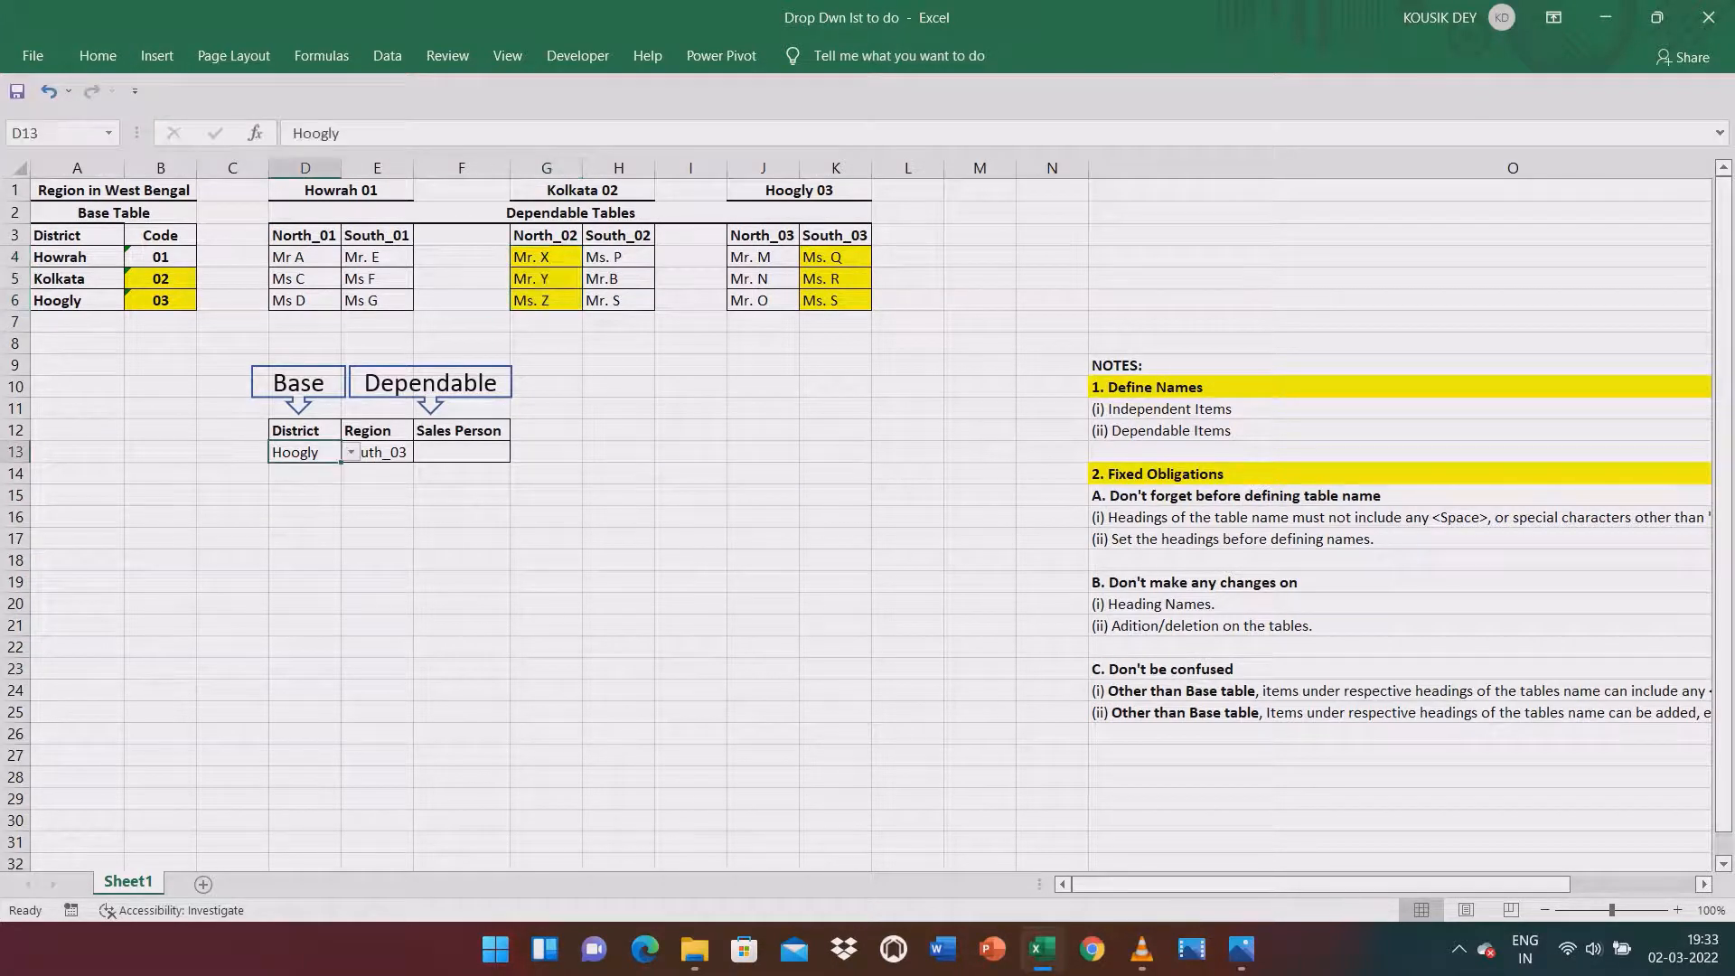
left_click(349, 451)
key("Up")
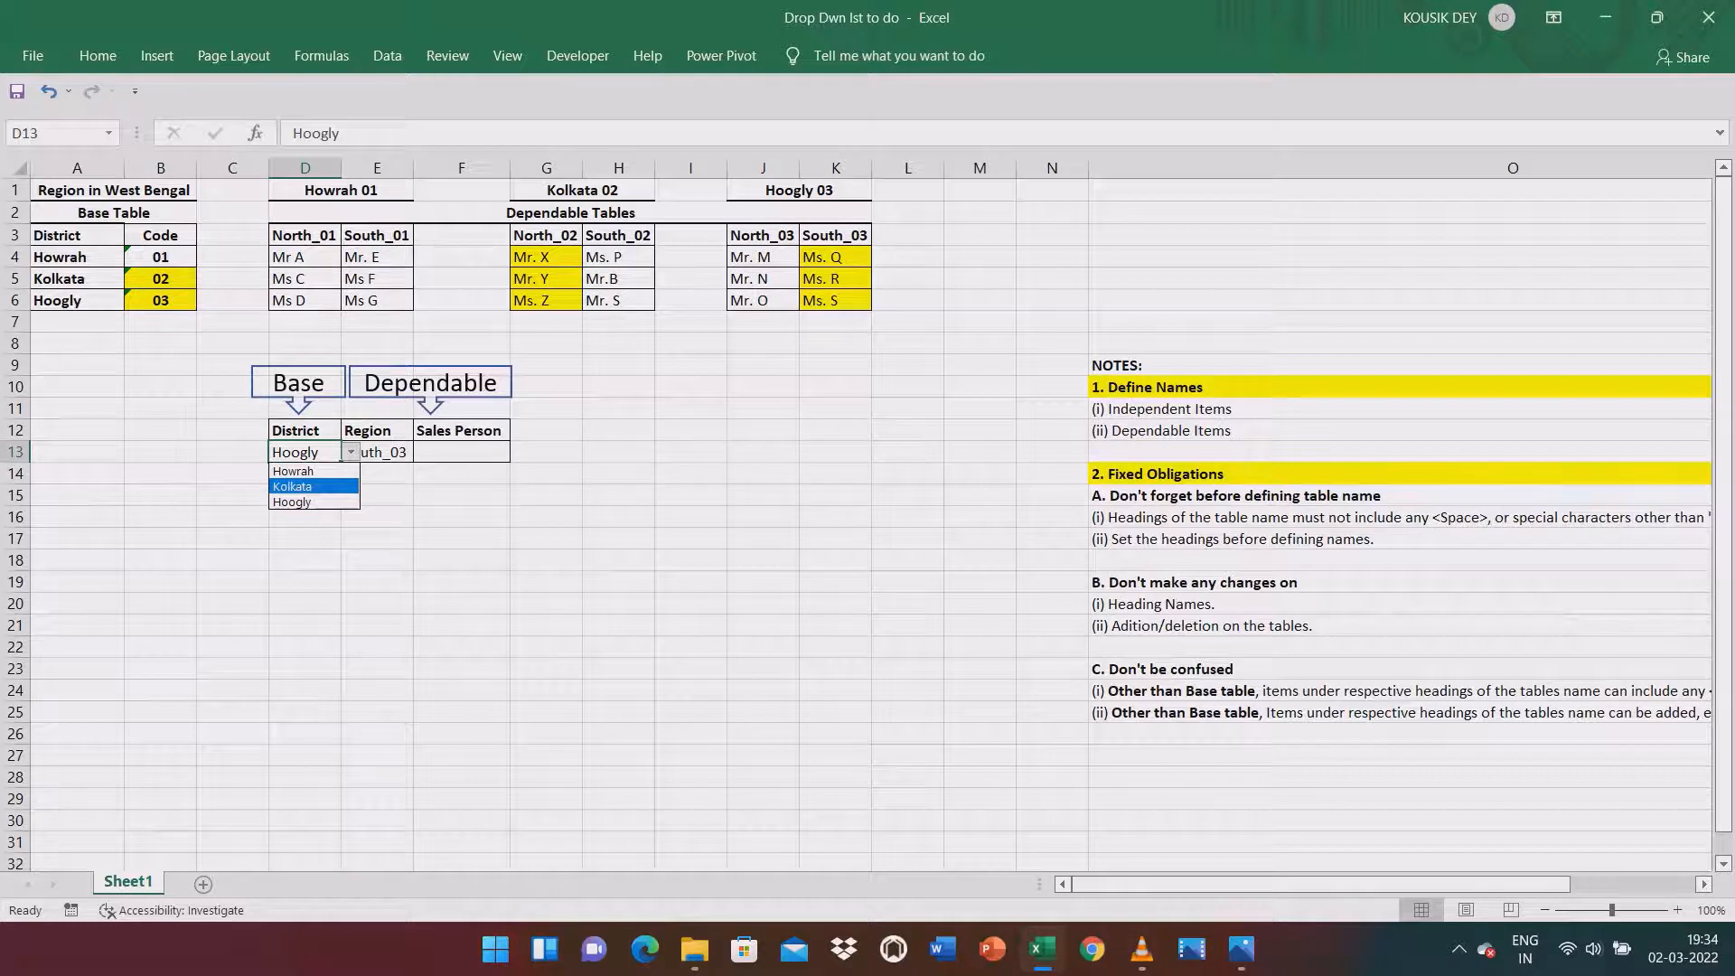
key("Escape")
left_click(376, 451)
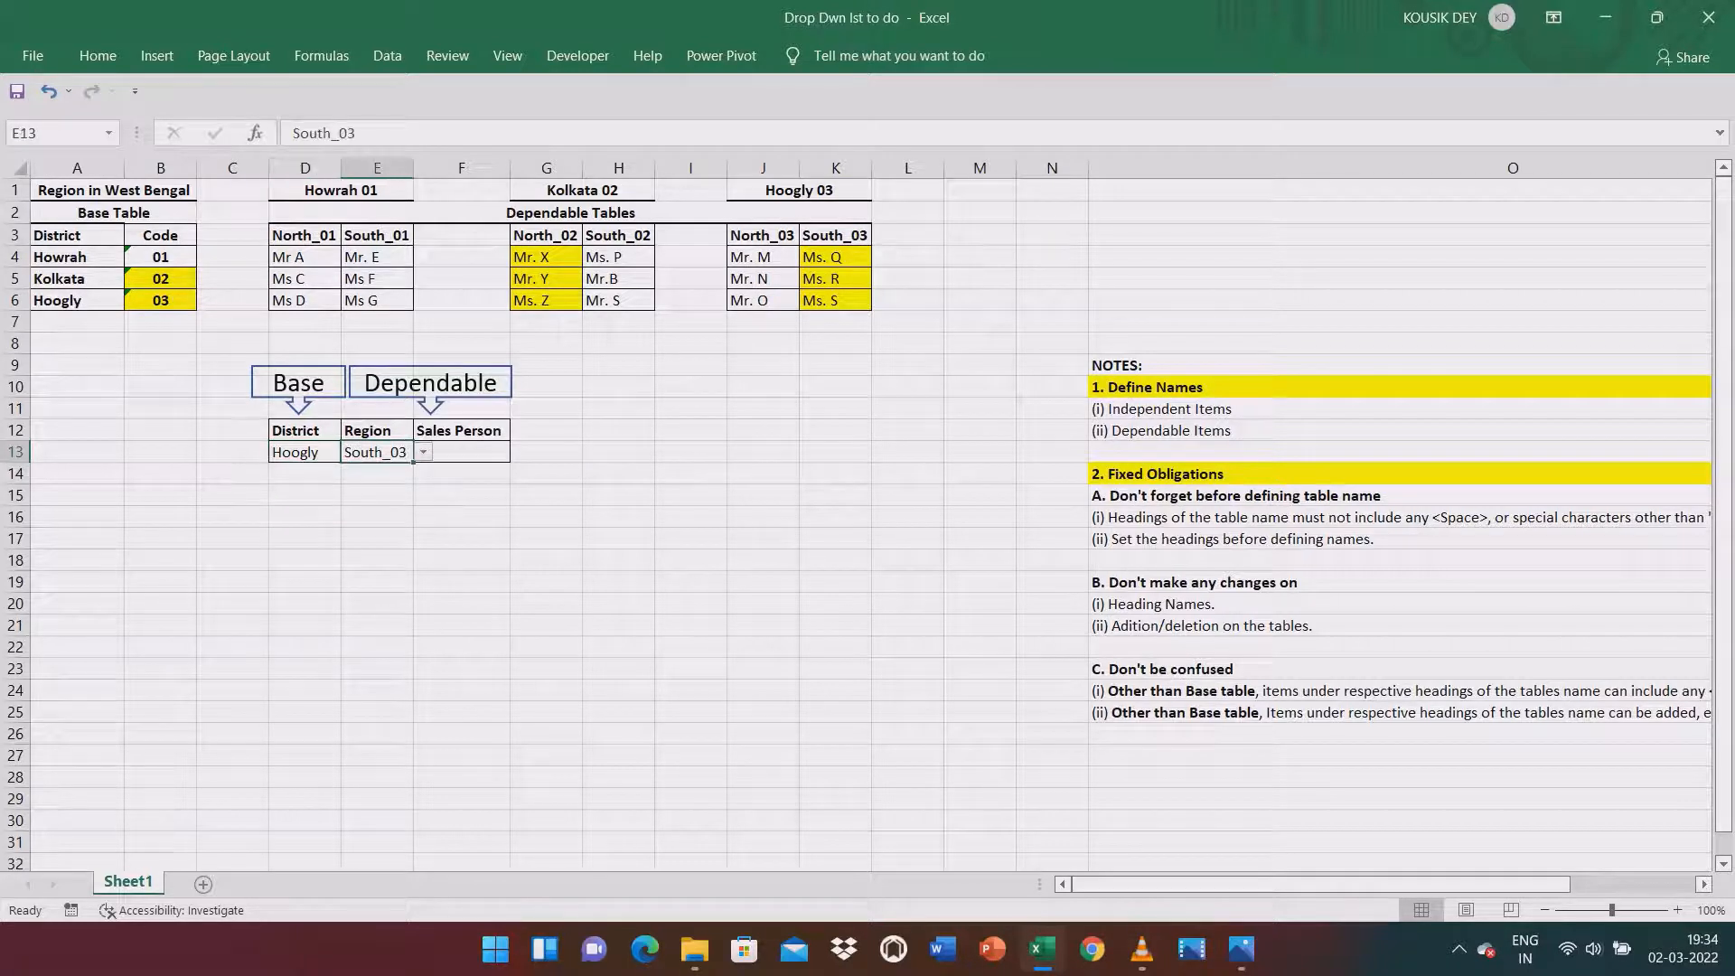
left_click(423, 452)
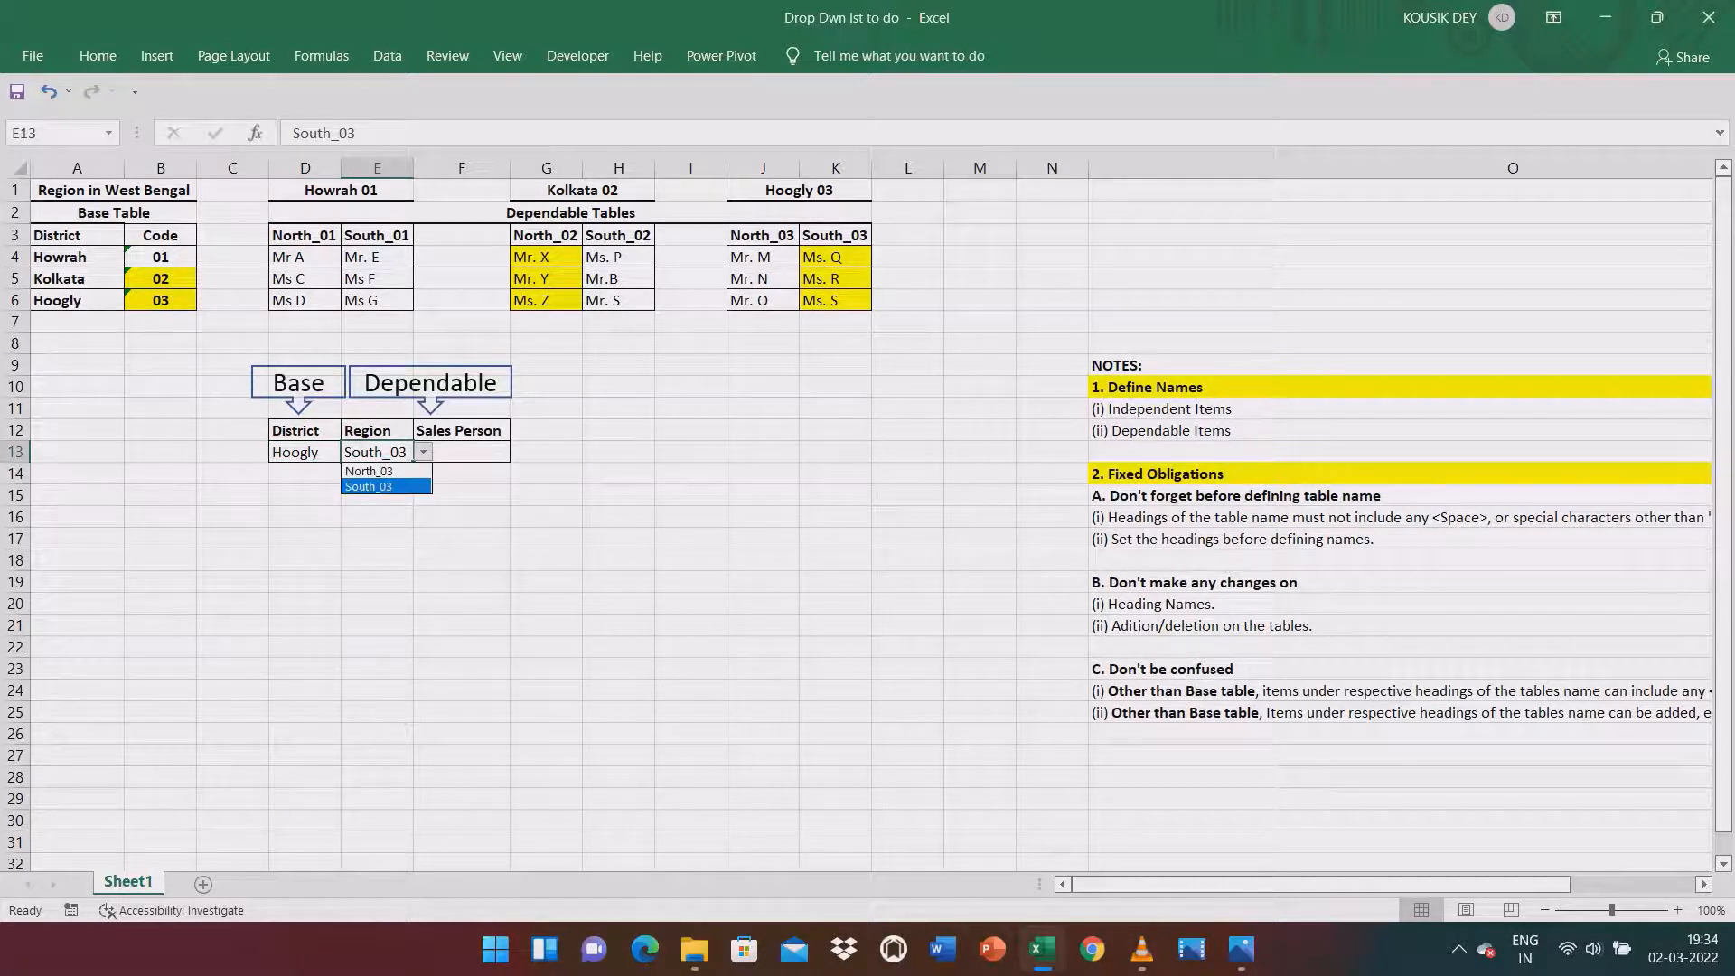
key("Up")
key("Down")
key("Return")
Choose Kolkata as the District in D13 and North_02 as its Region in E13.
left_click_drag(312, 453, 351, 453)
left_click(352, 453)
key("Up")
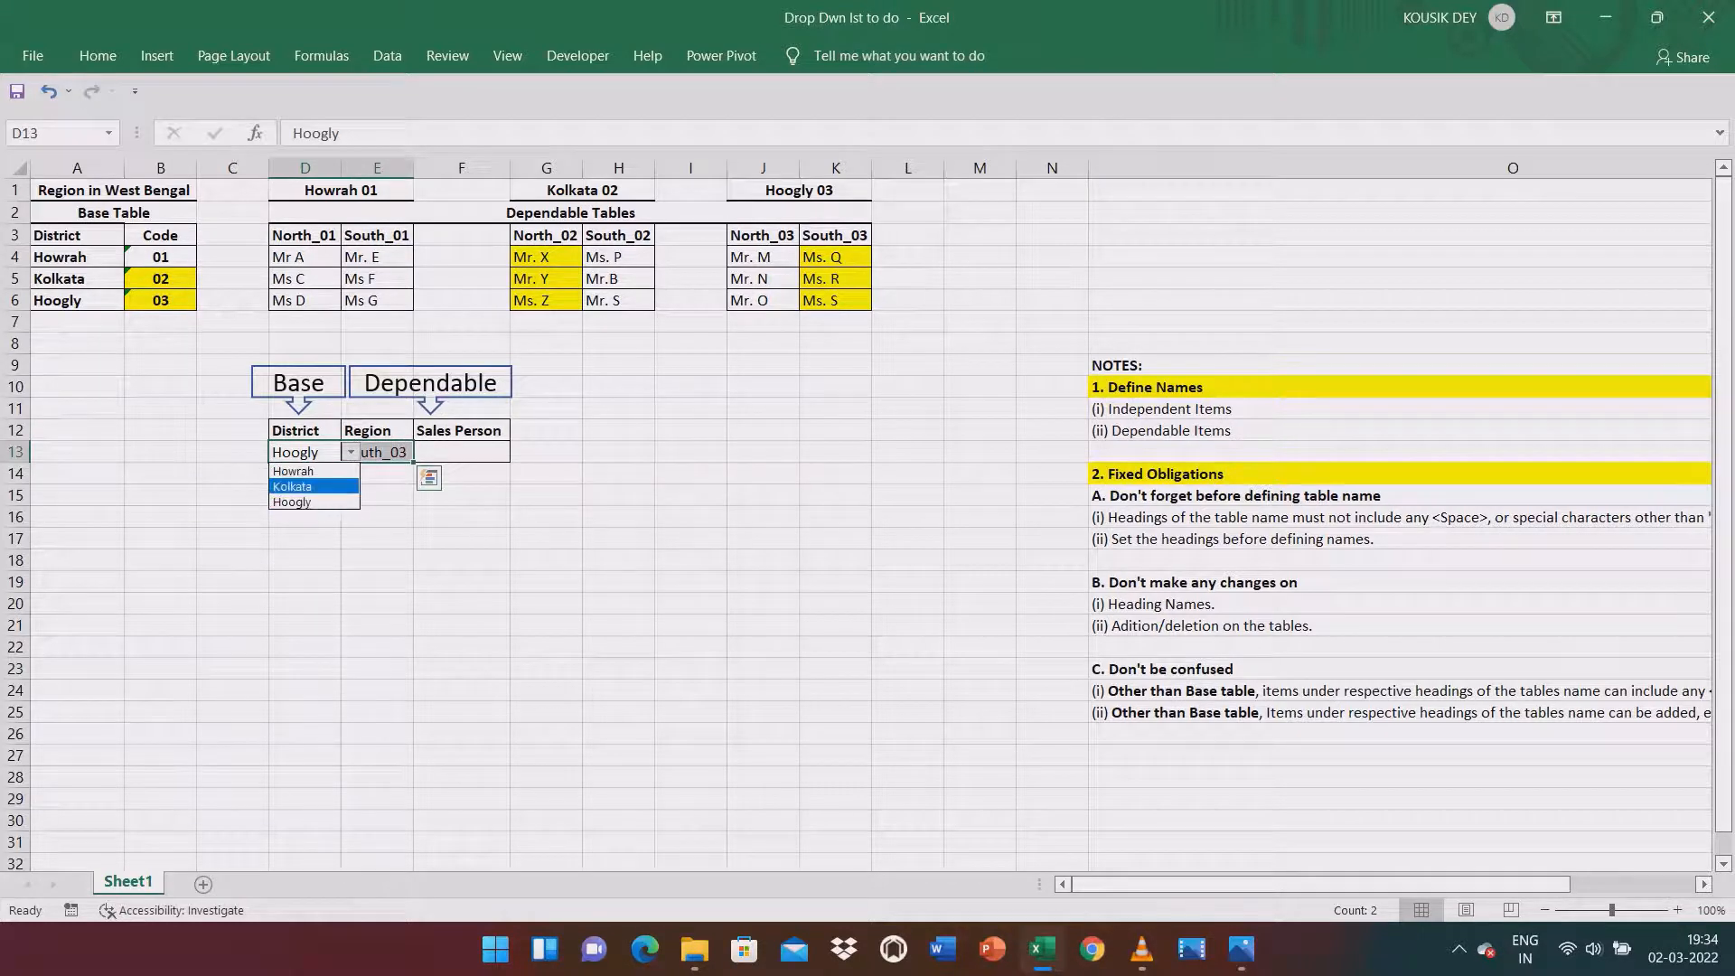
key("Return")
left_click(377, 453)
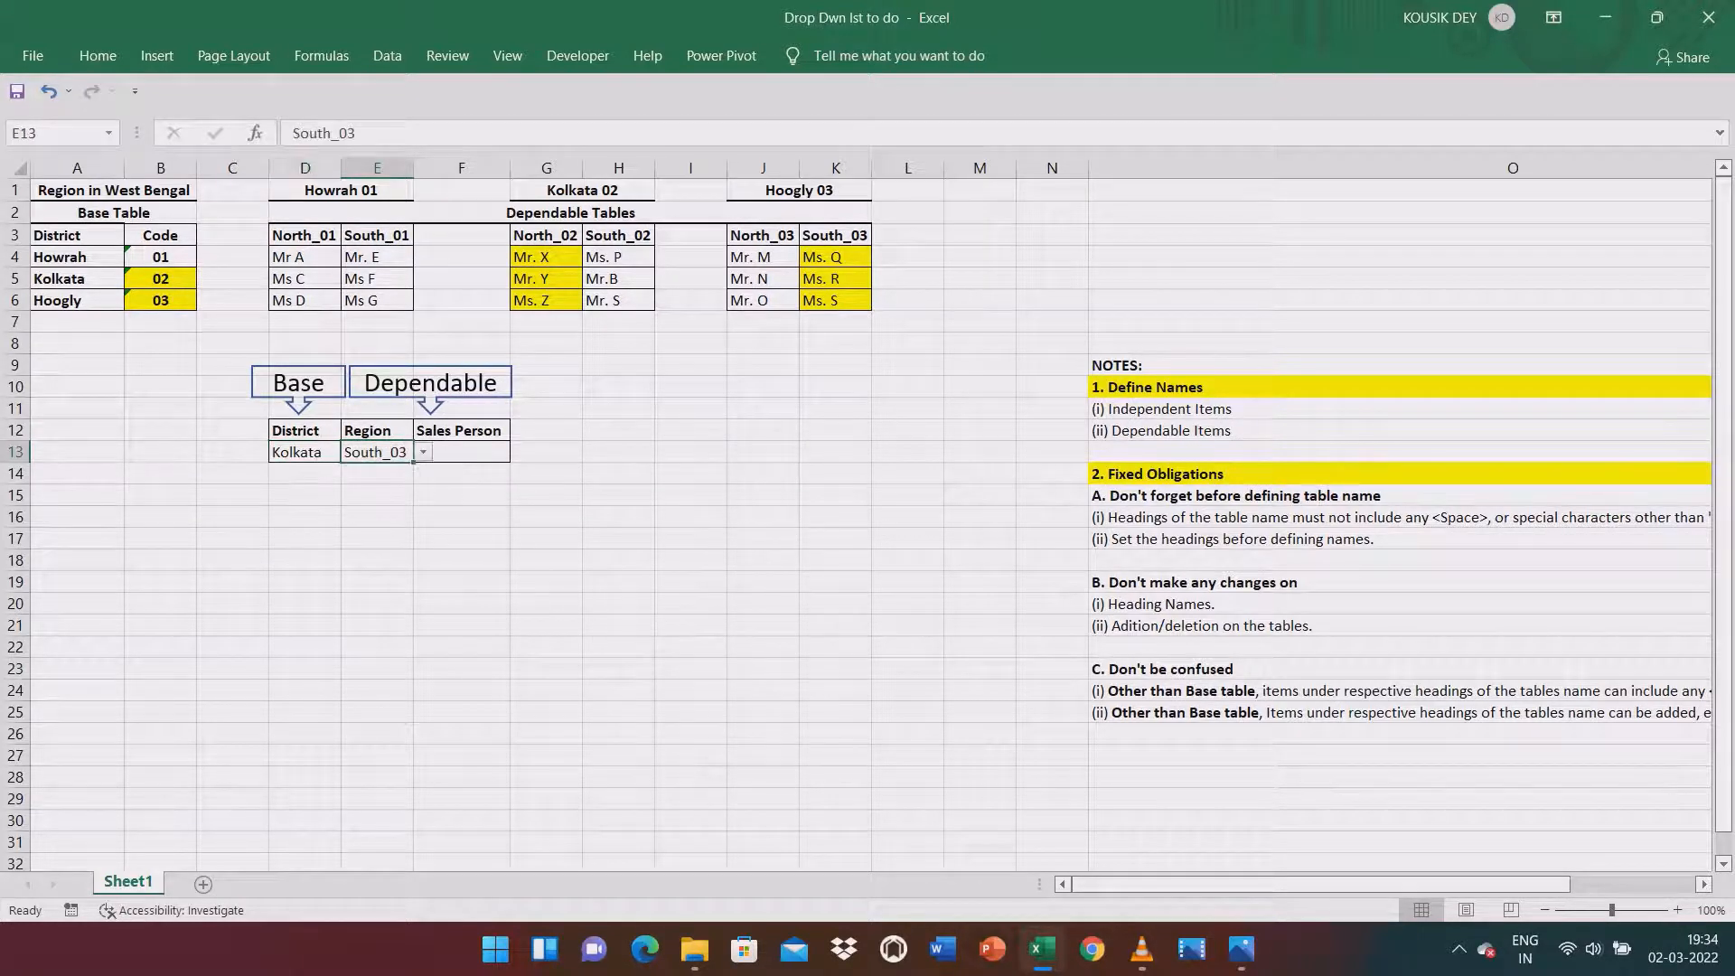
left_click(423, 453)
key("Down")
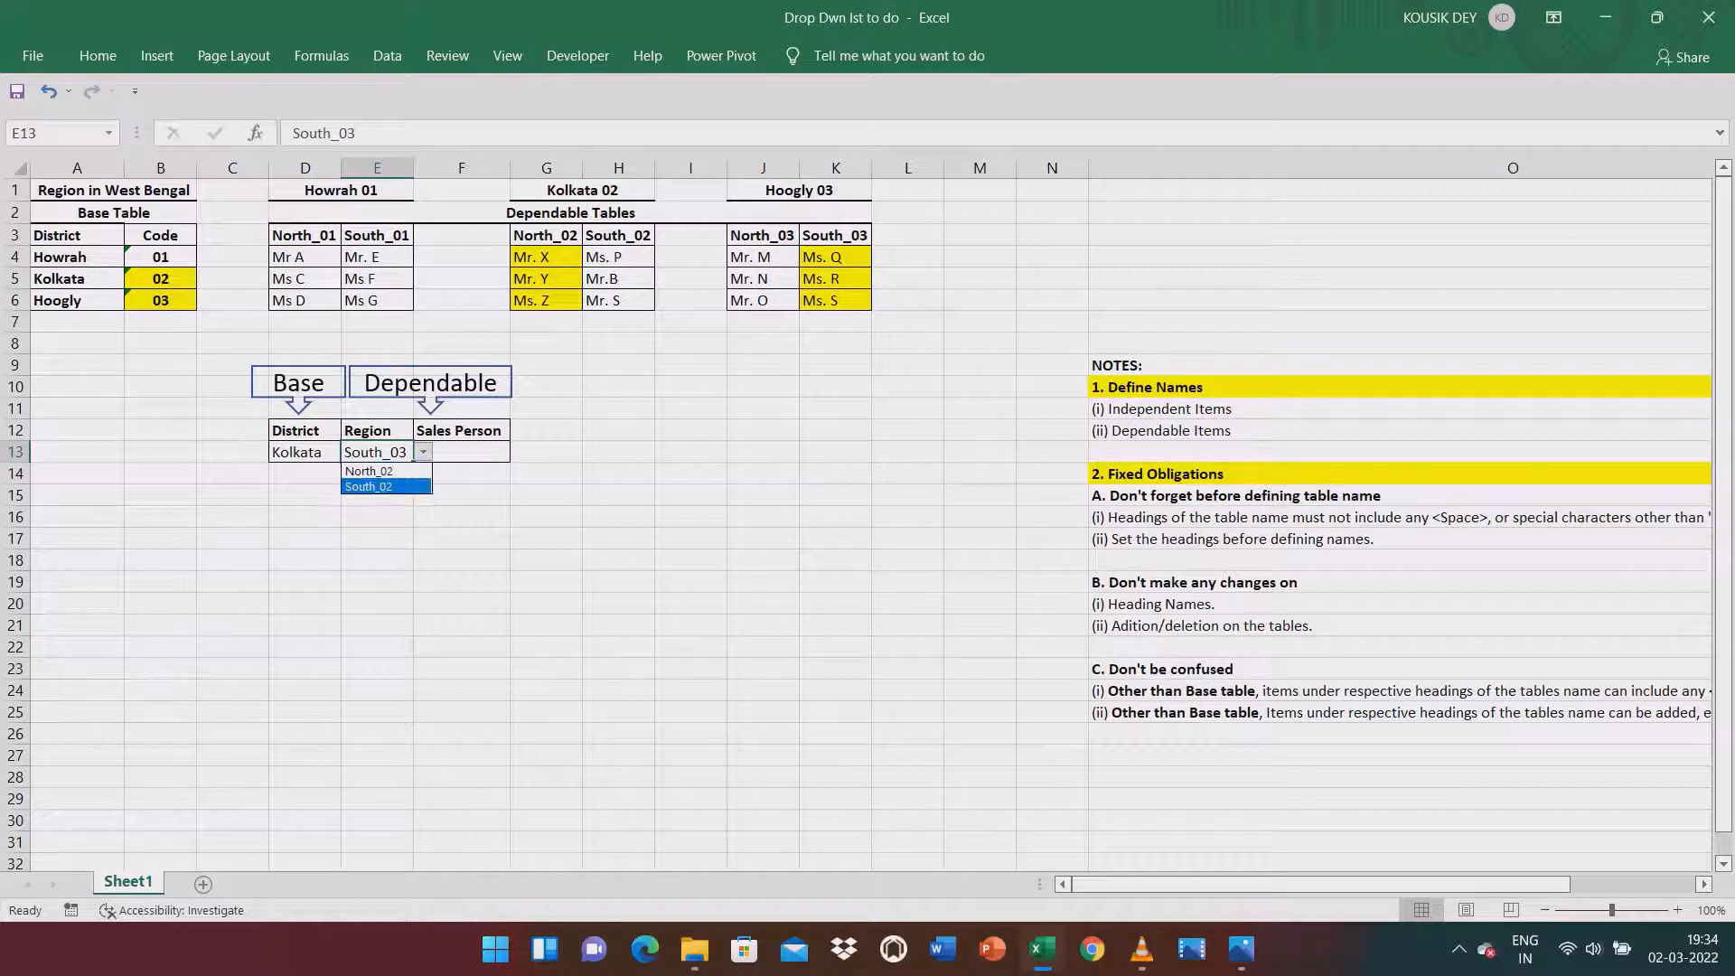
key("Return")
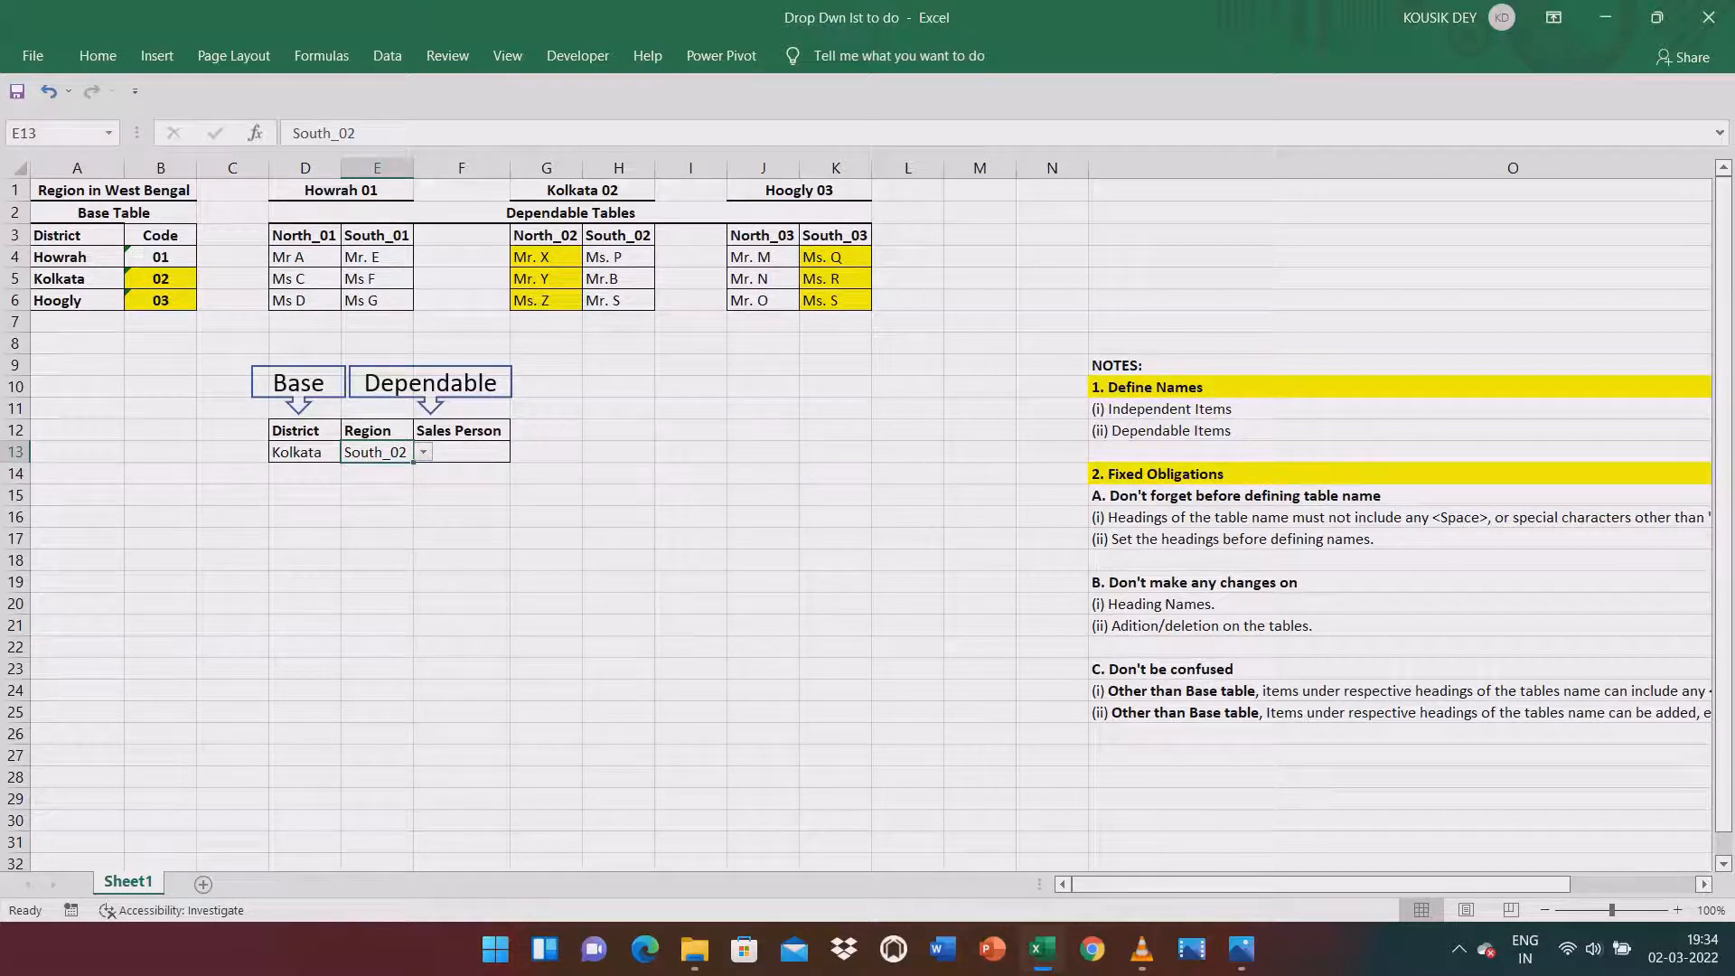
key("alt+Down")
key("Up")
key("Return")
Compare the Sales Person drop-down choices in F13 with the names listed under North_02.
key("Right")
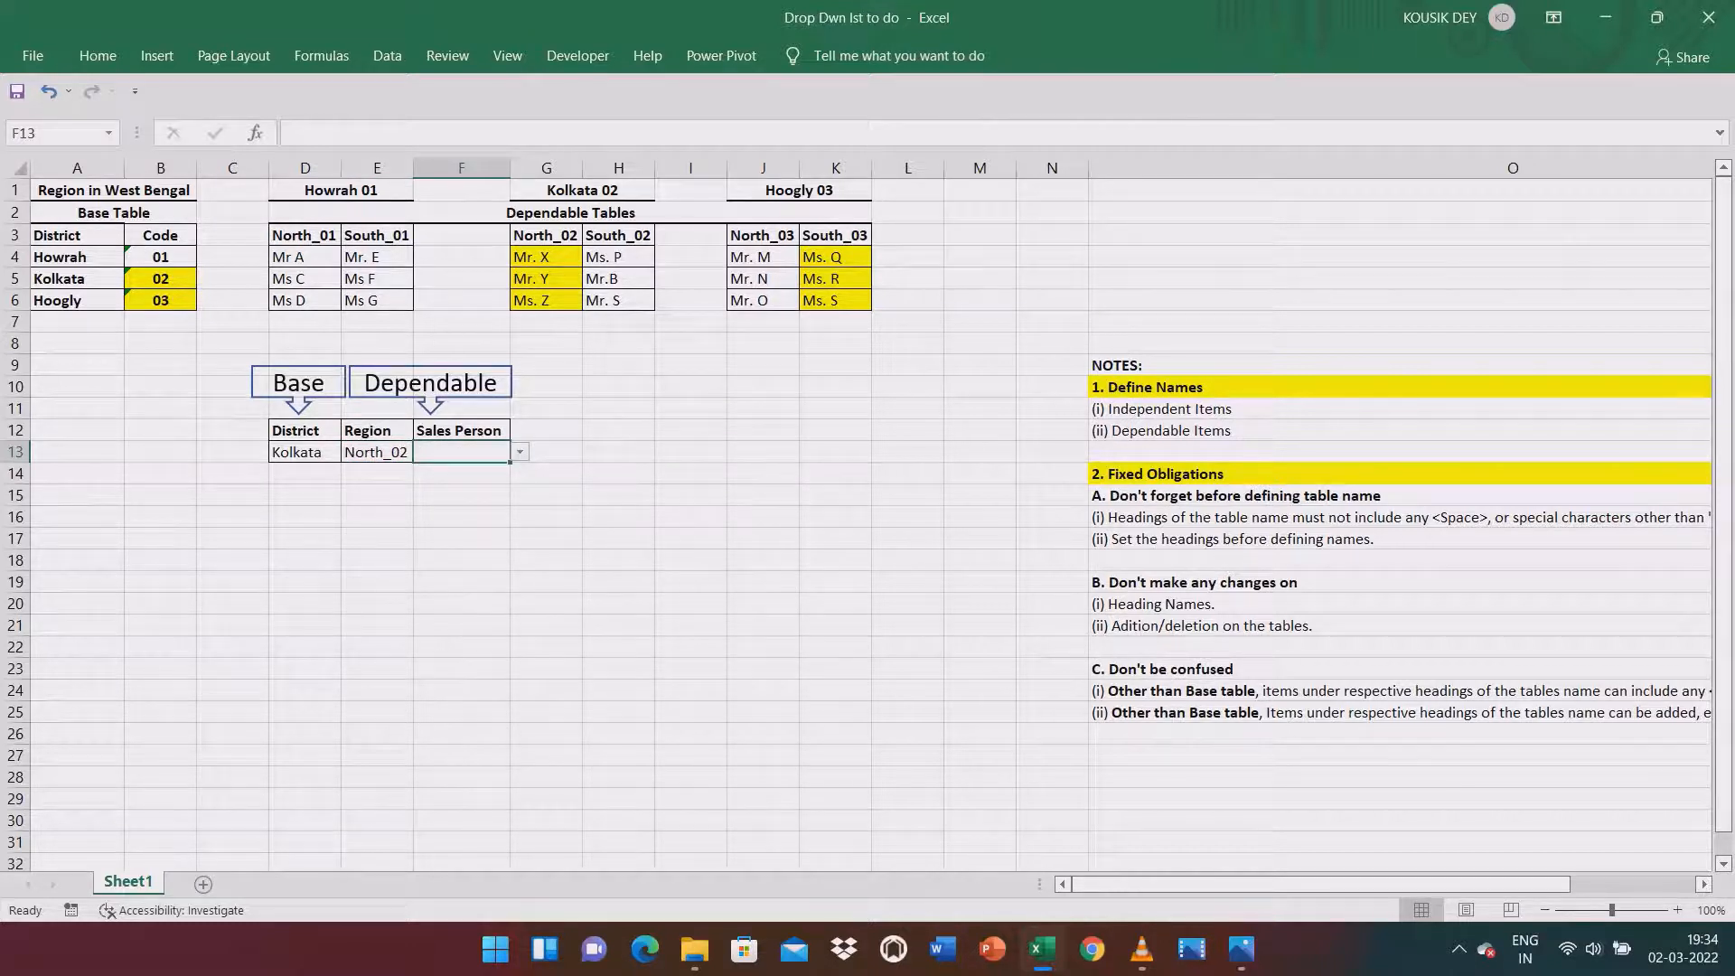
key("alt+Down")
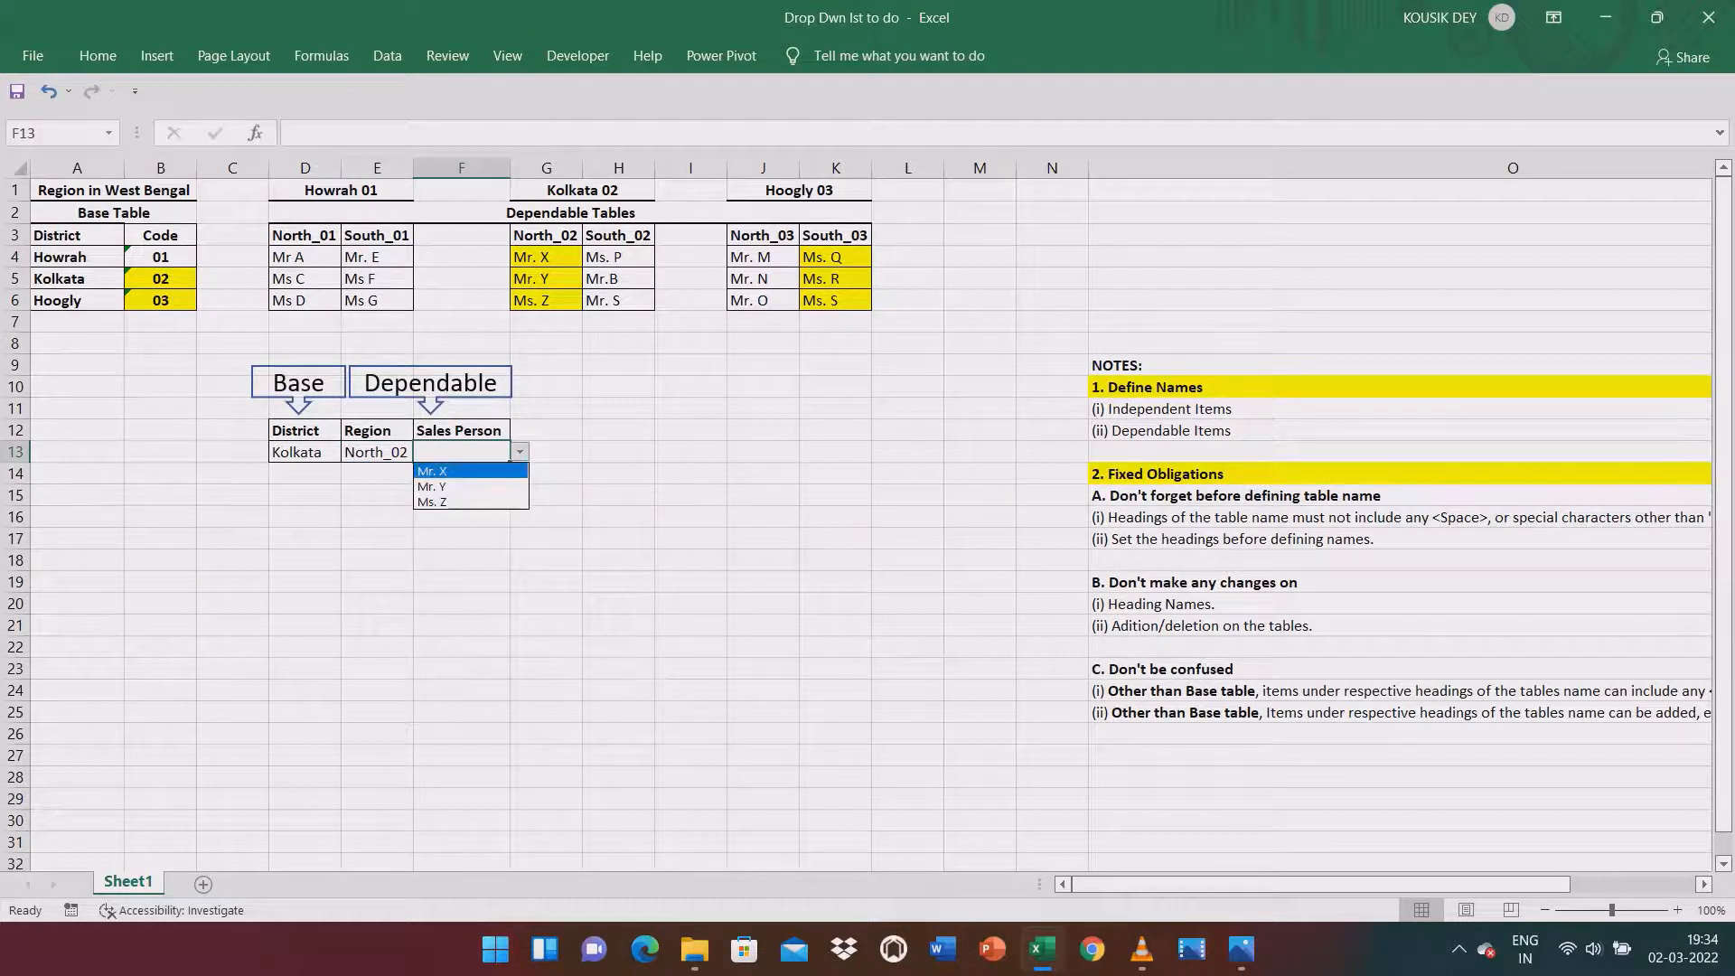
key("Escape")
left_click(546, 258)
key("F2")
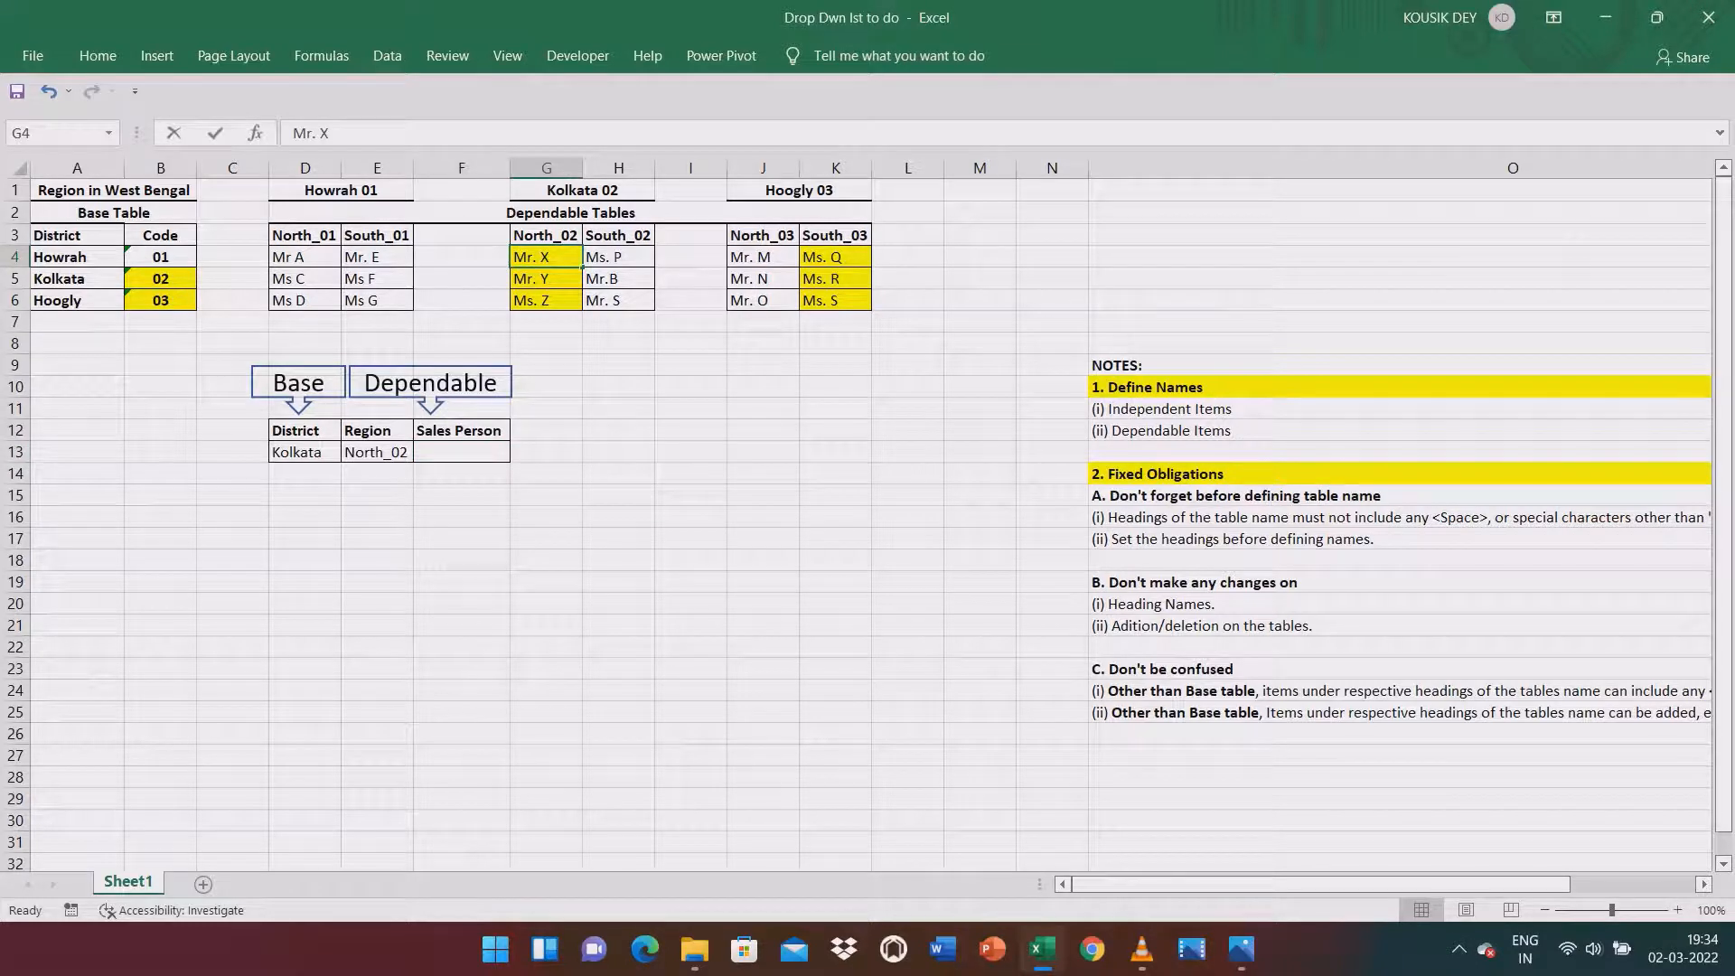
key("F2")
left_click(545, 387)
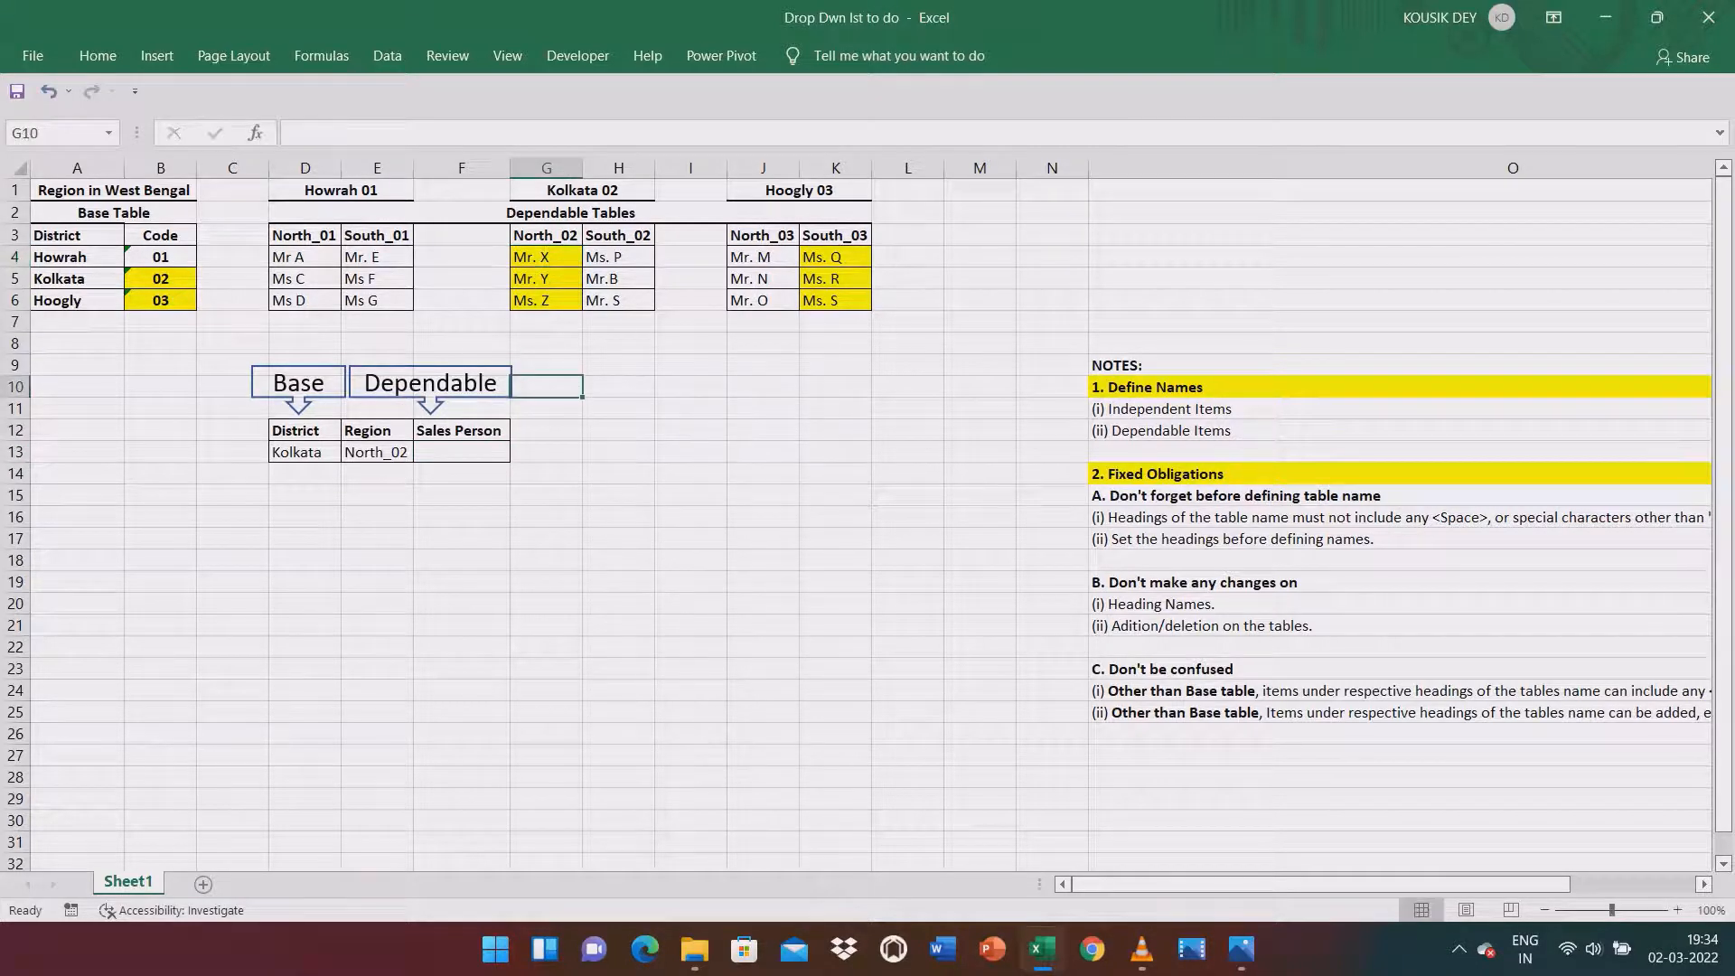
Choose Howrah as the District in D13 and North_01 as its Region in E13.
left_click(305, 452)
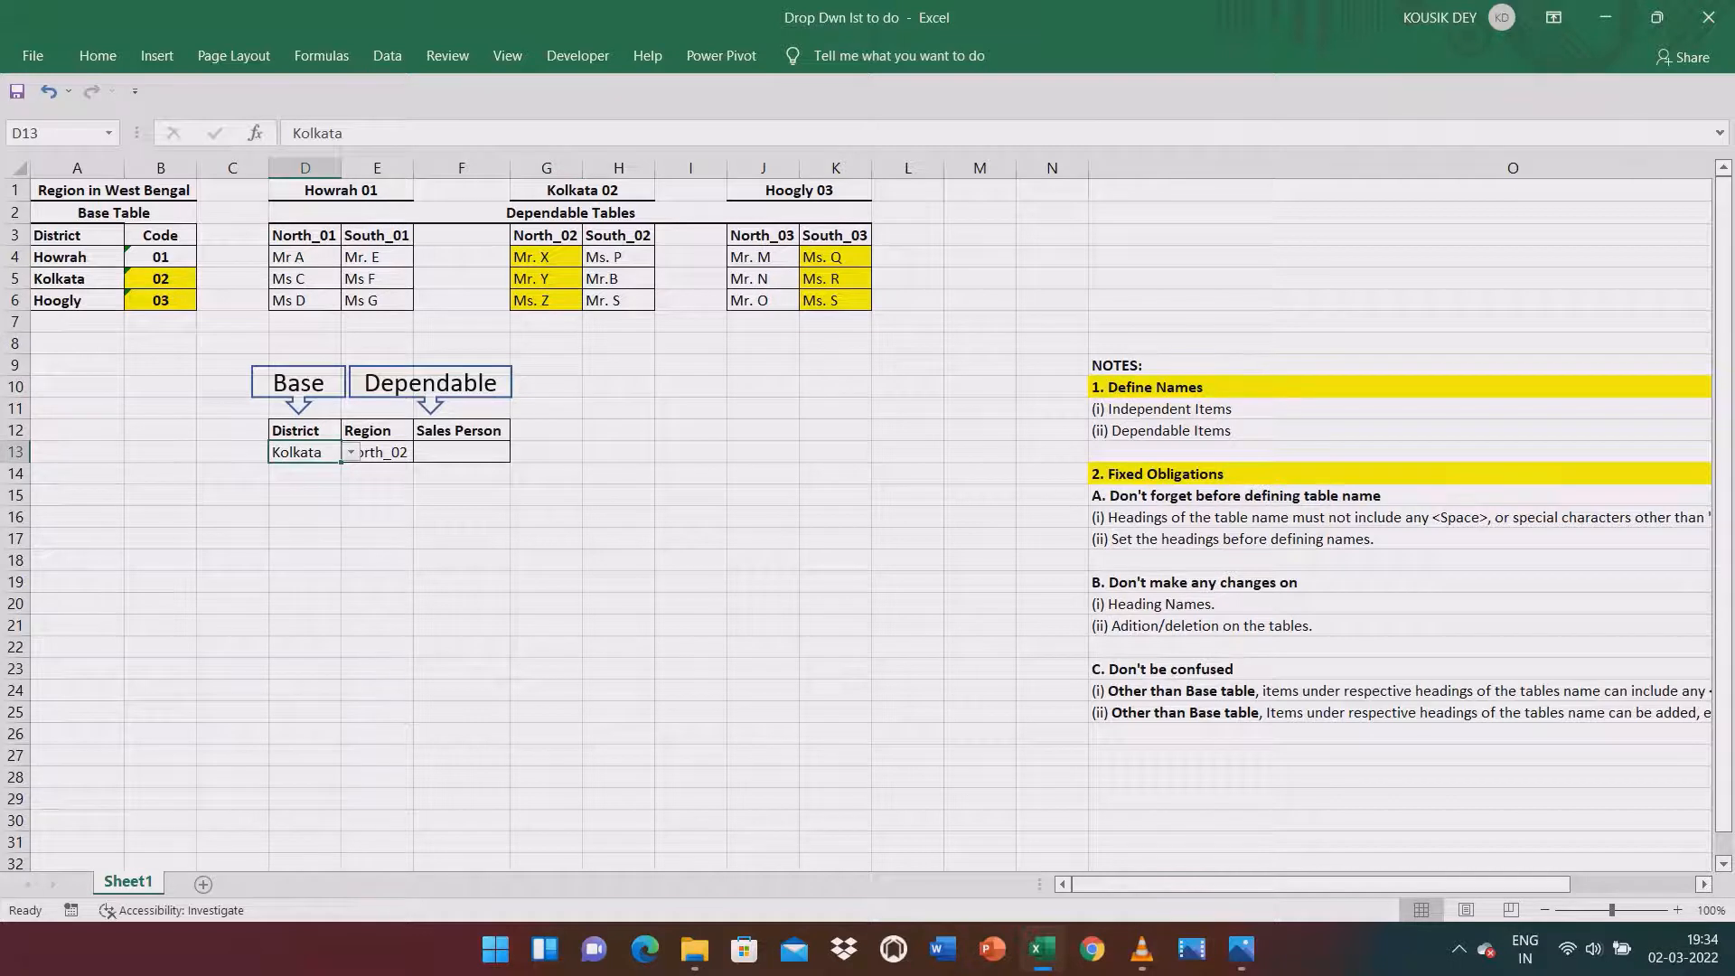
left_click(350, 452)
key("Return")
left_click(377, 452)
left_click(423, 452)
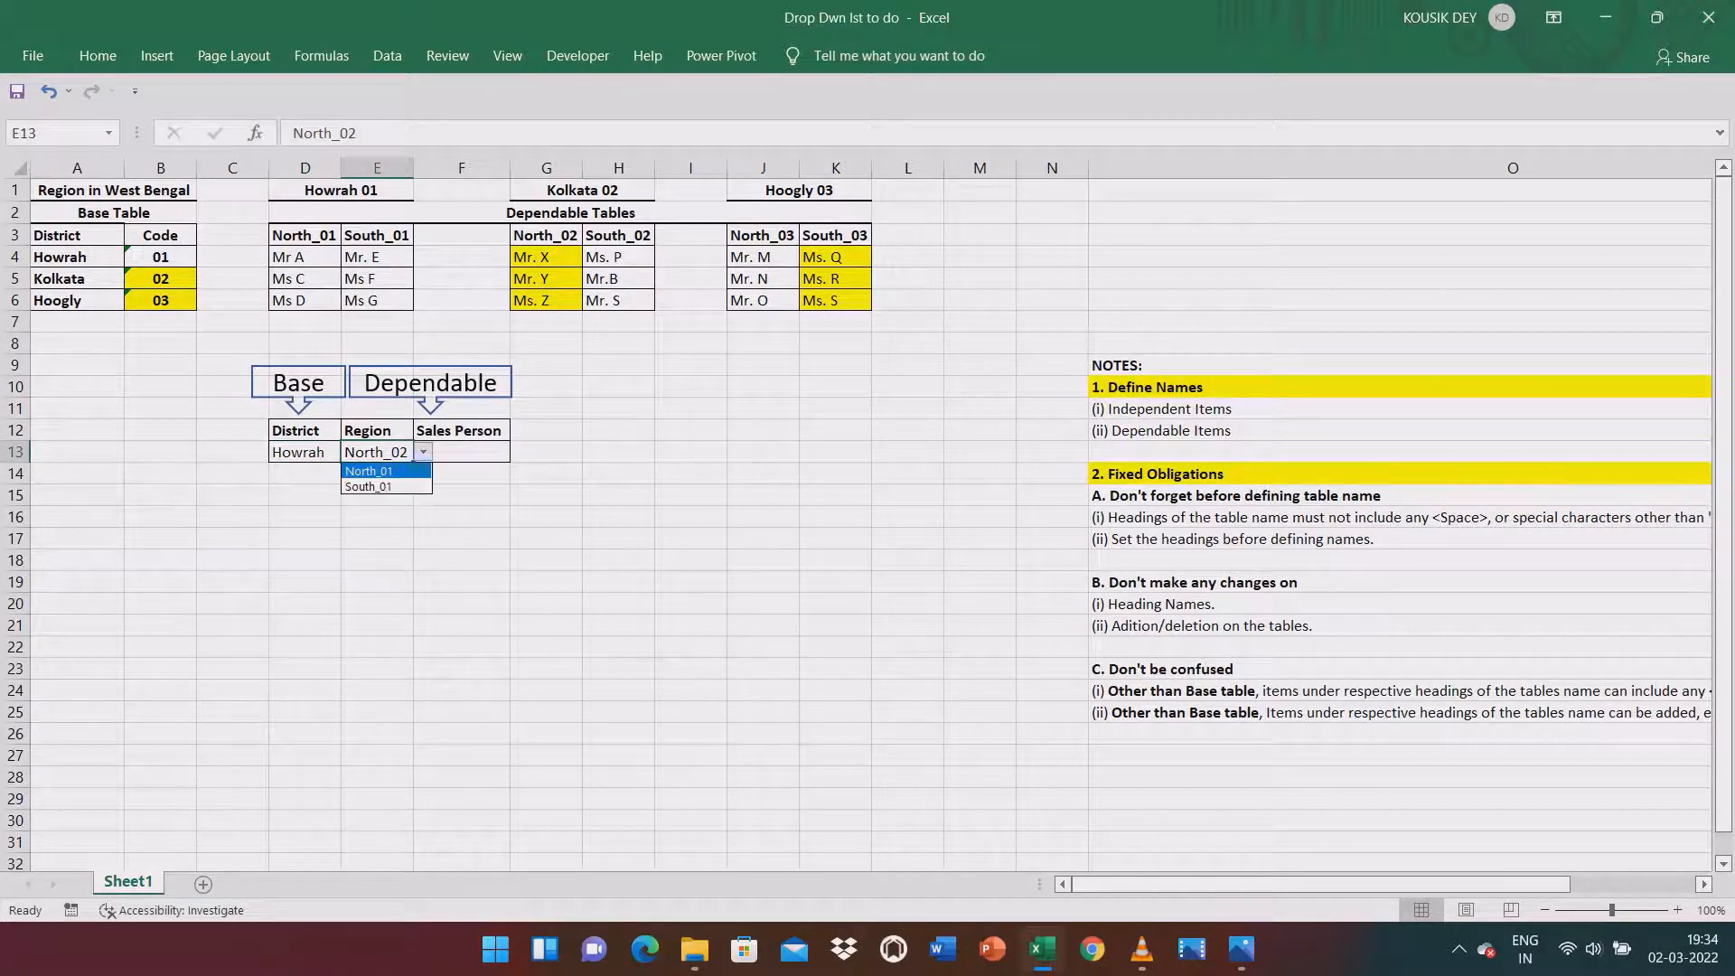
key("Down")
key("Up")
key("Return")
Examine the choices in the Sales Person drop-down in F13 for the North_01 region.
left_click(462, 452)
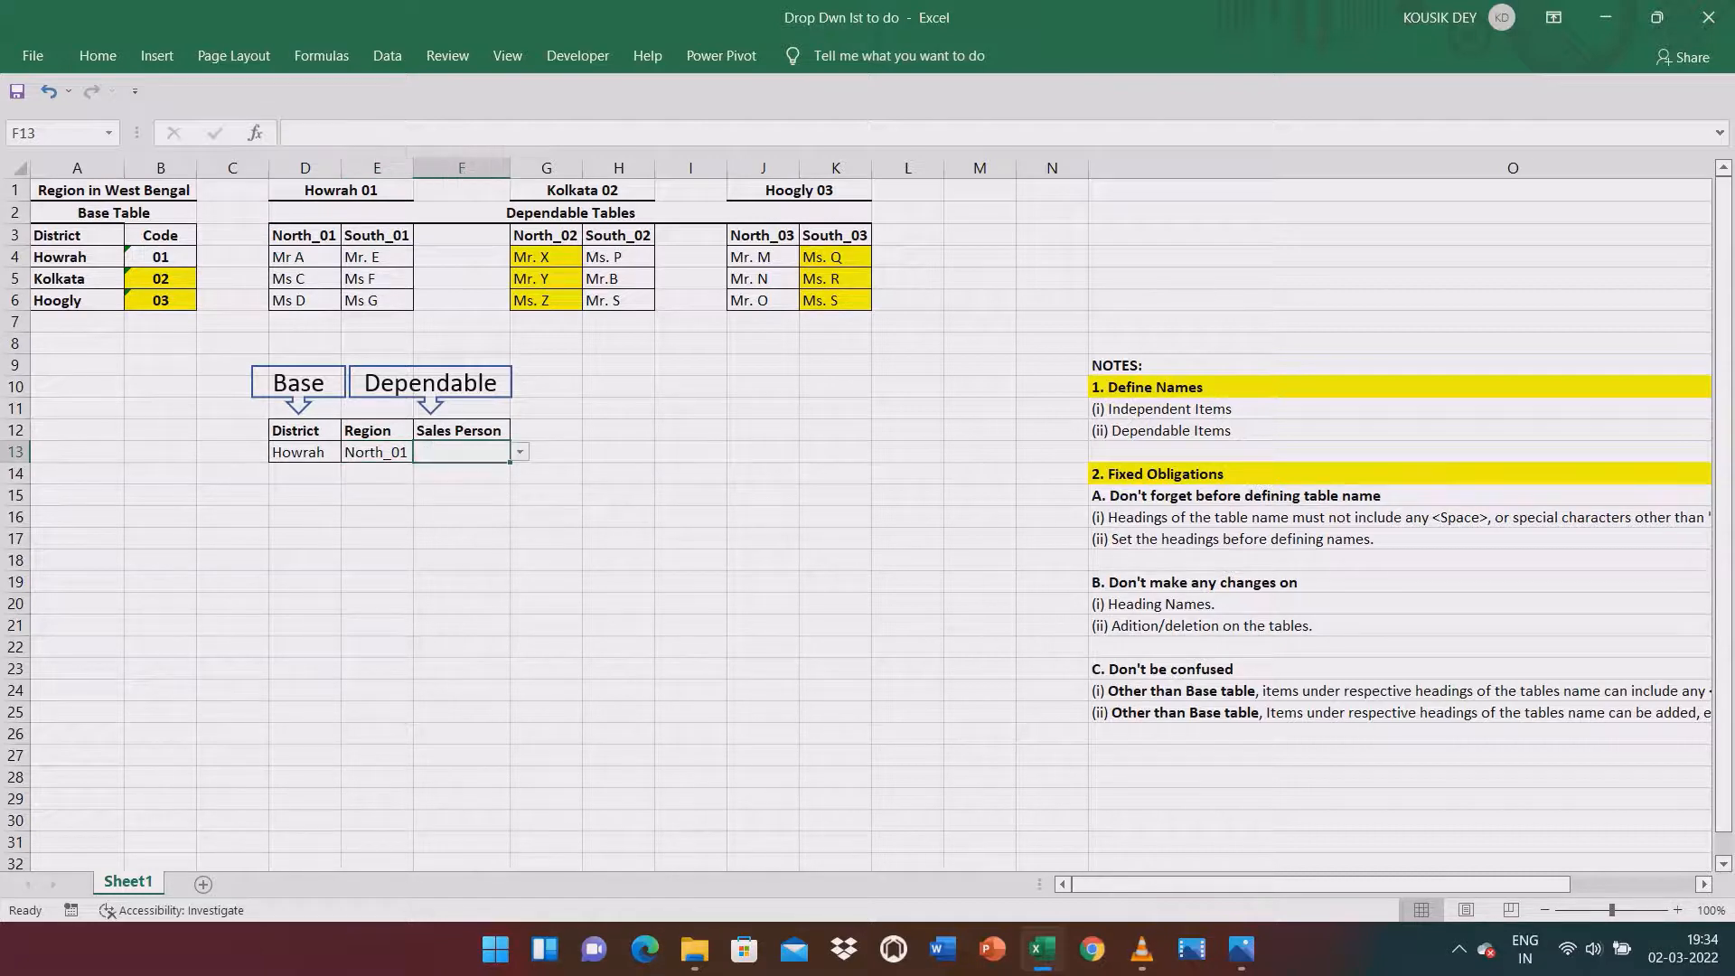
key("alt+Down")
key("Down")
key("Down")
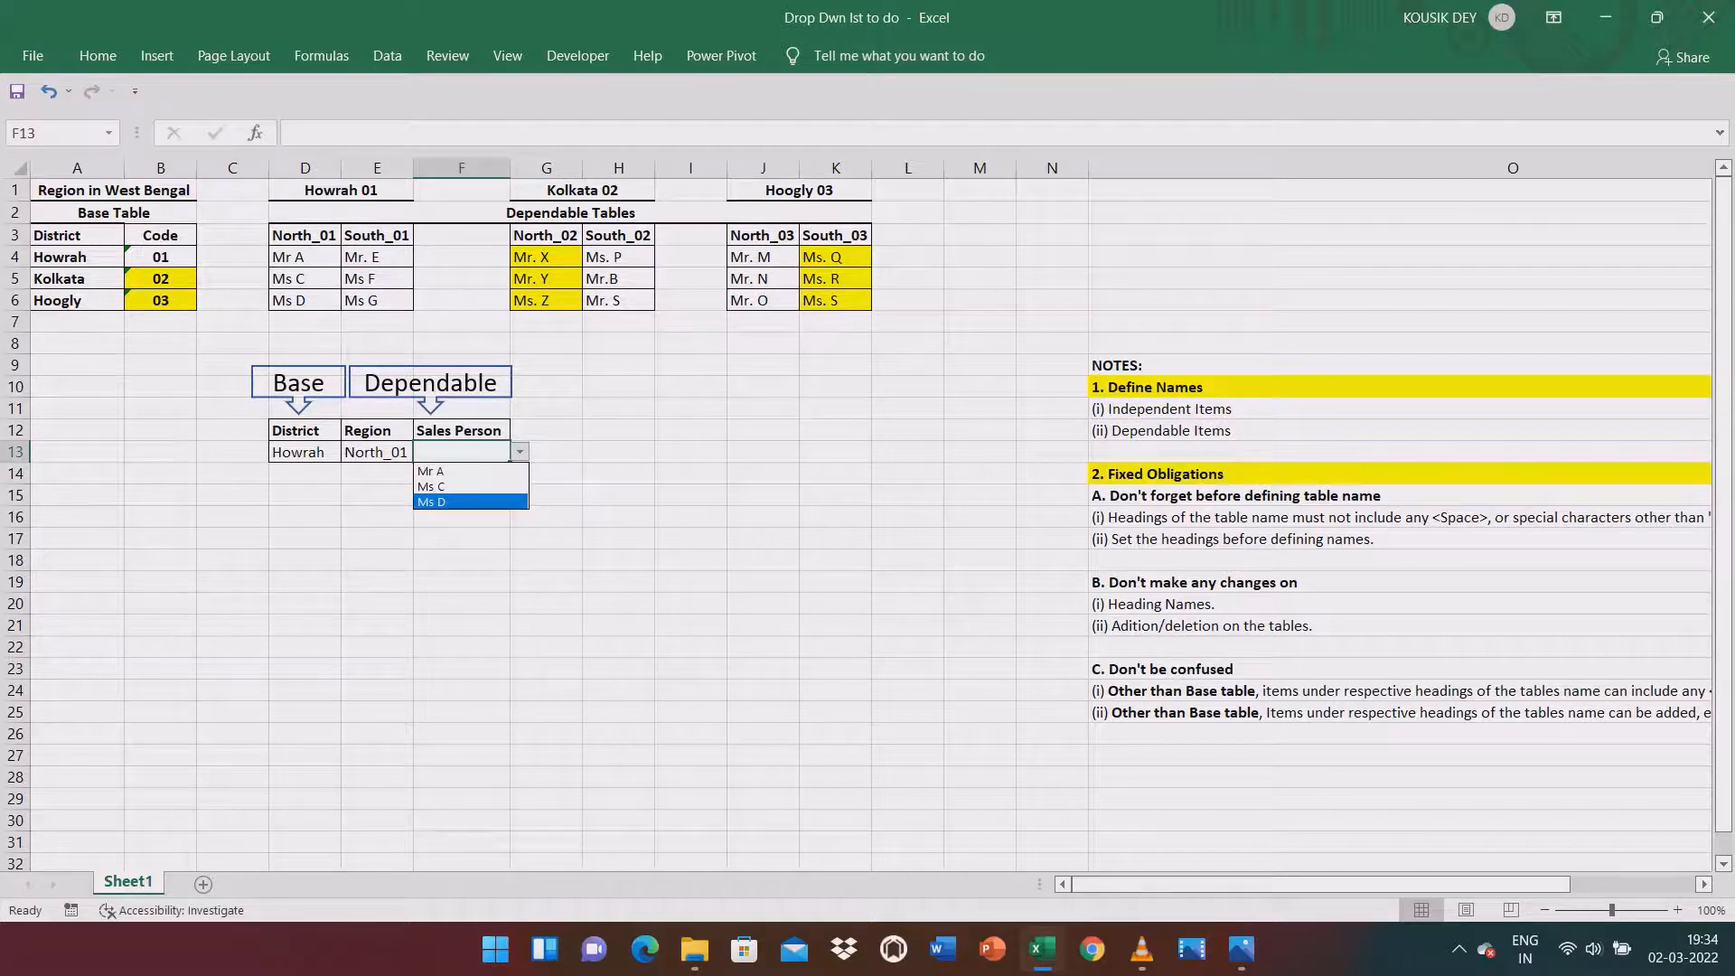
key("Escape")
Fill the North_01 names in D4:D6 with yellow.
left_click_drag(306, 258, 306, 301)
left_click(97, 56)
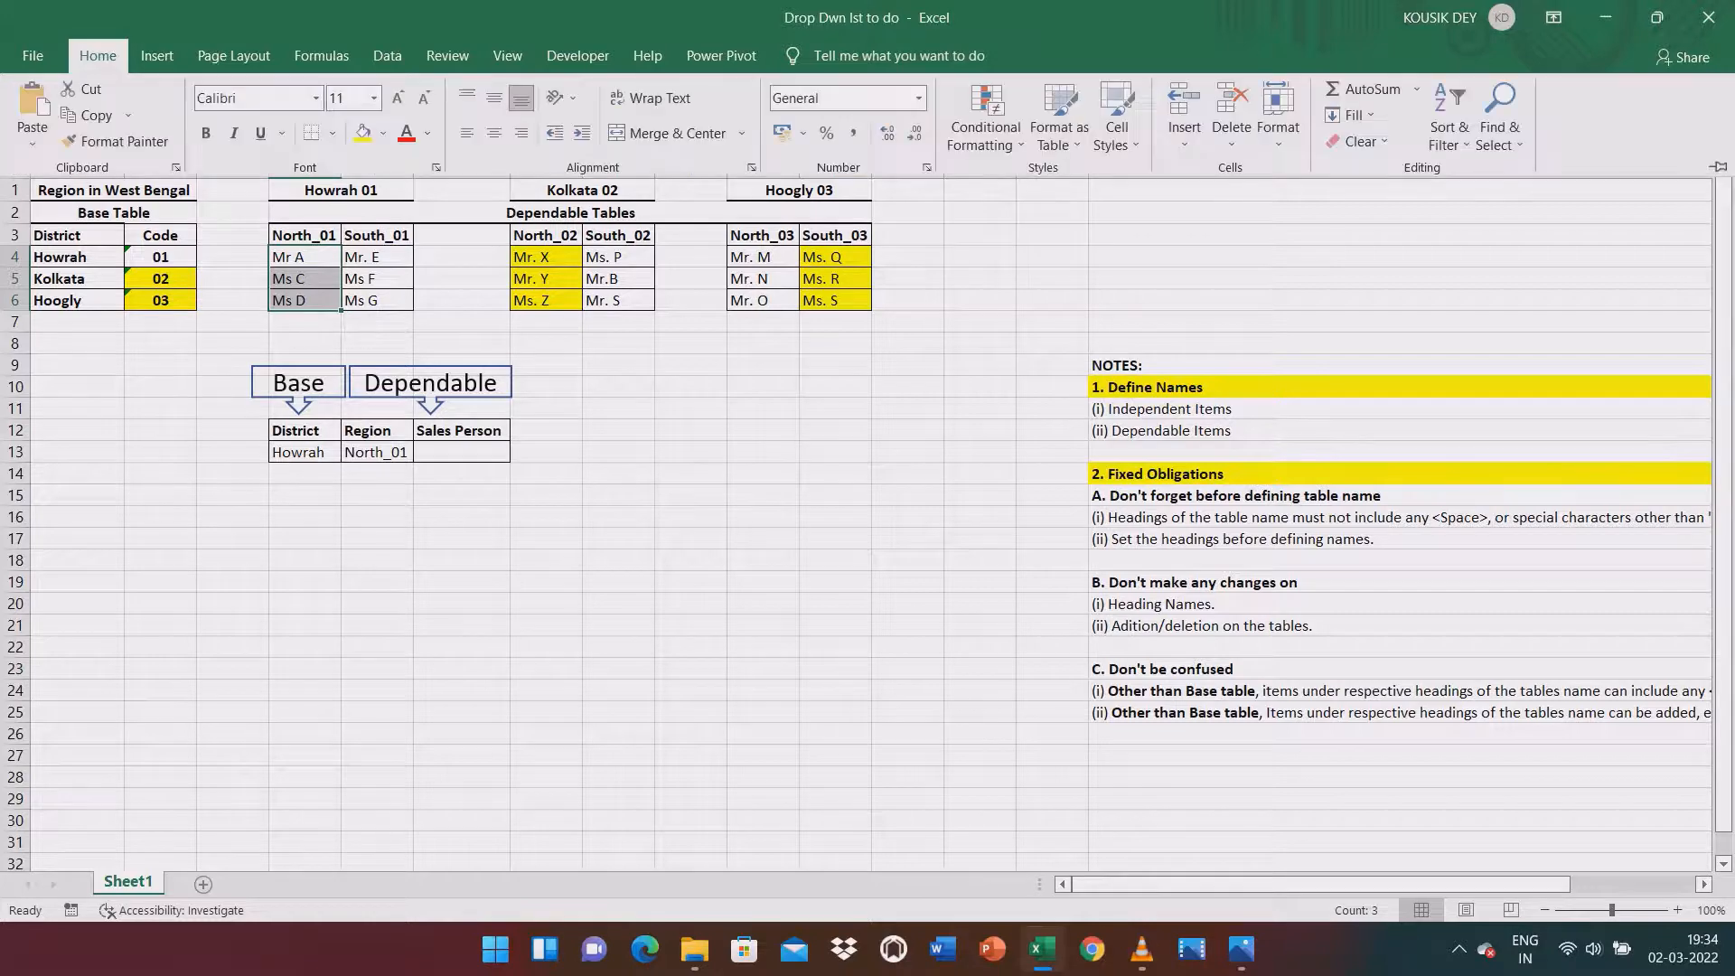
left_click(362, 133)
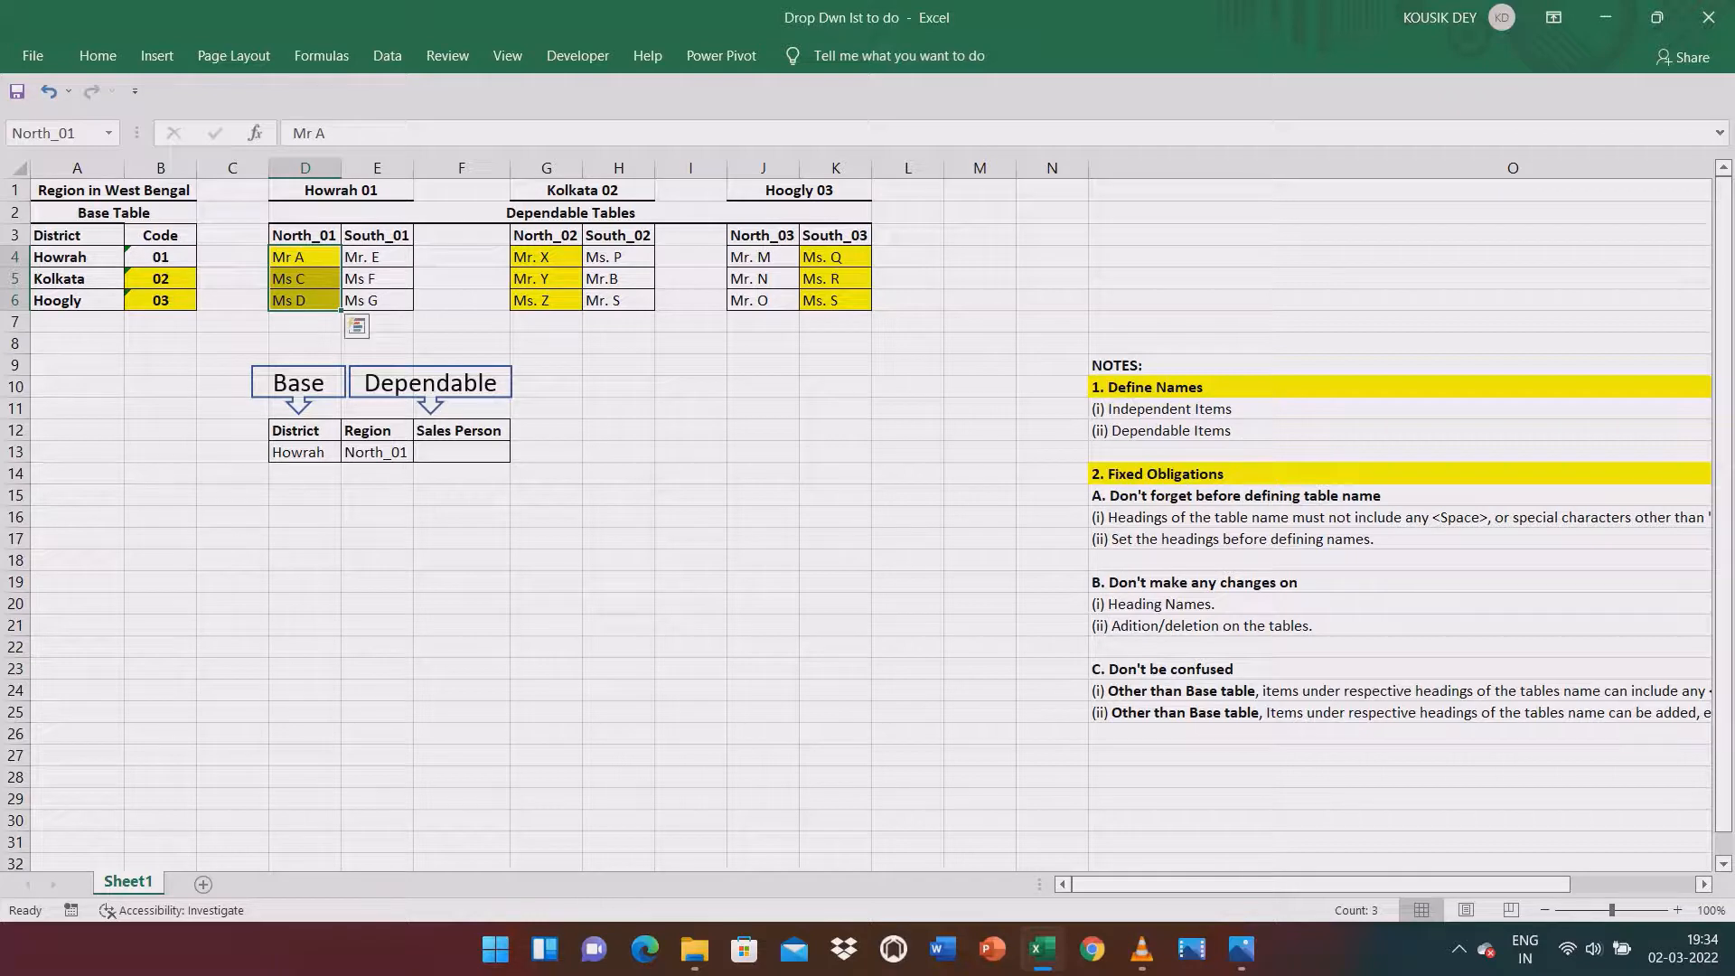
Review the District, Region and Sales Person selection table, including the Region choices offered for Howrah.
left_click_drag(232, 344, 578, 496)
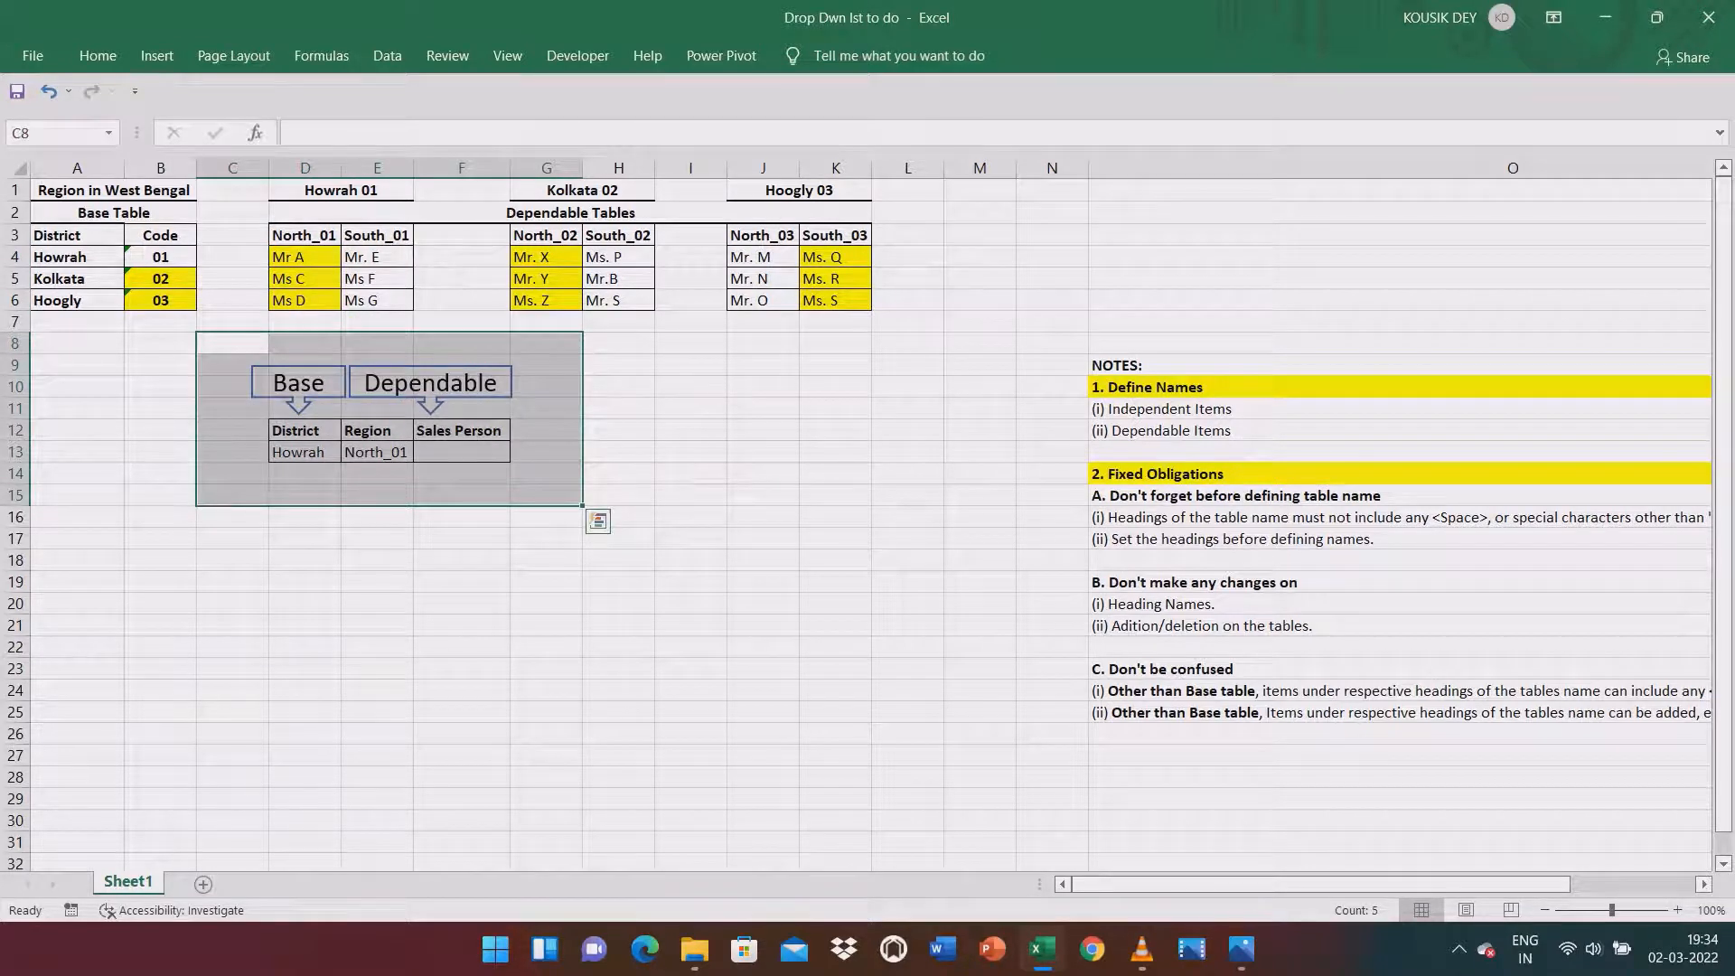
left_click(546, 451)
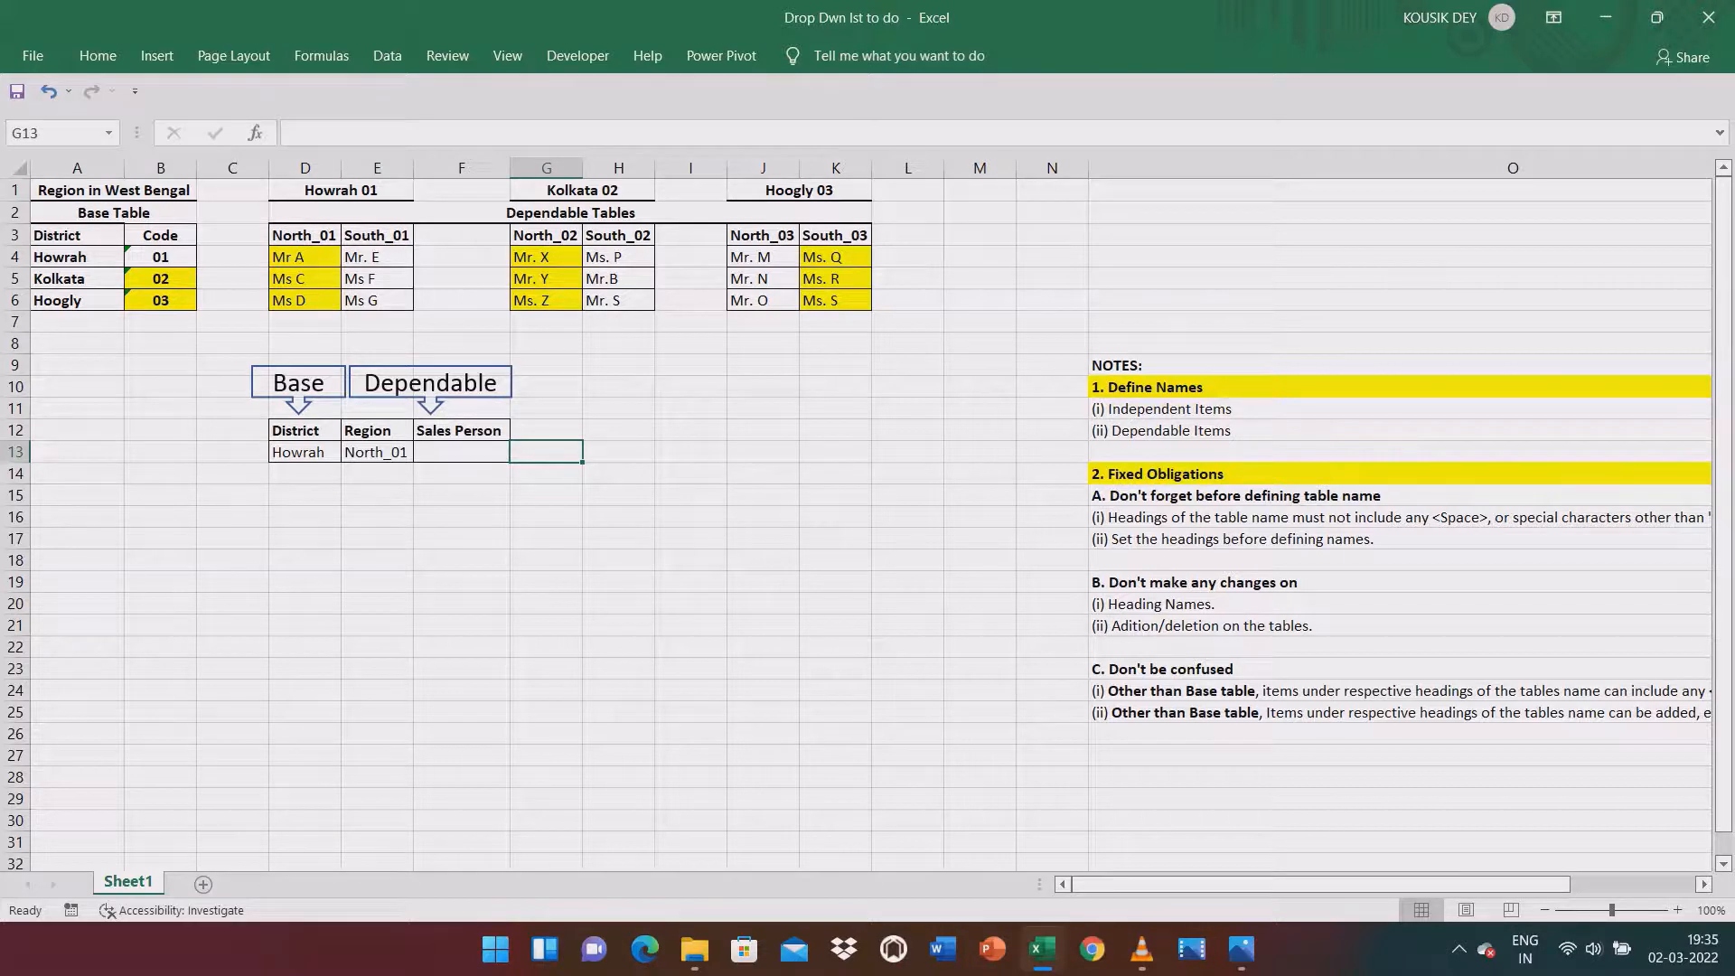
left_click(305, 431)
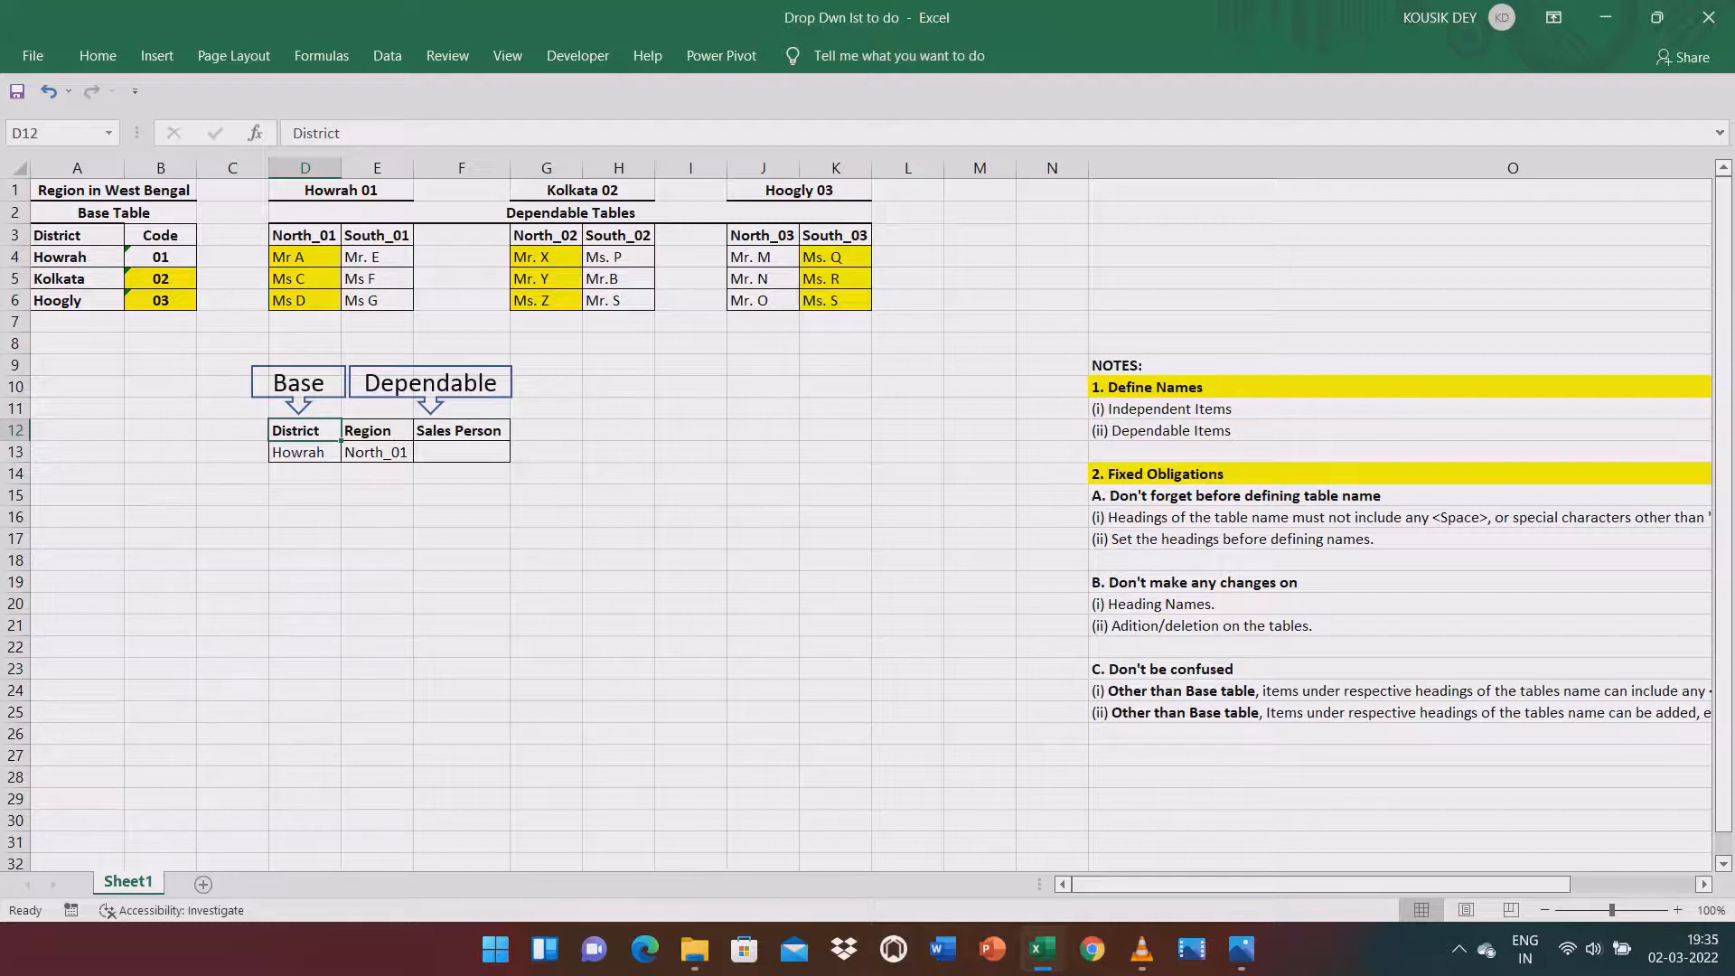
left_click(304, 453)
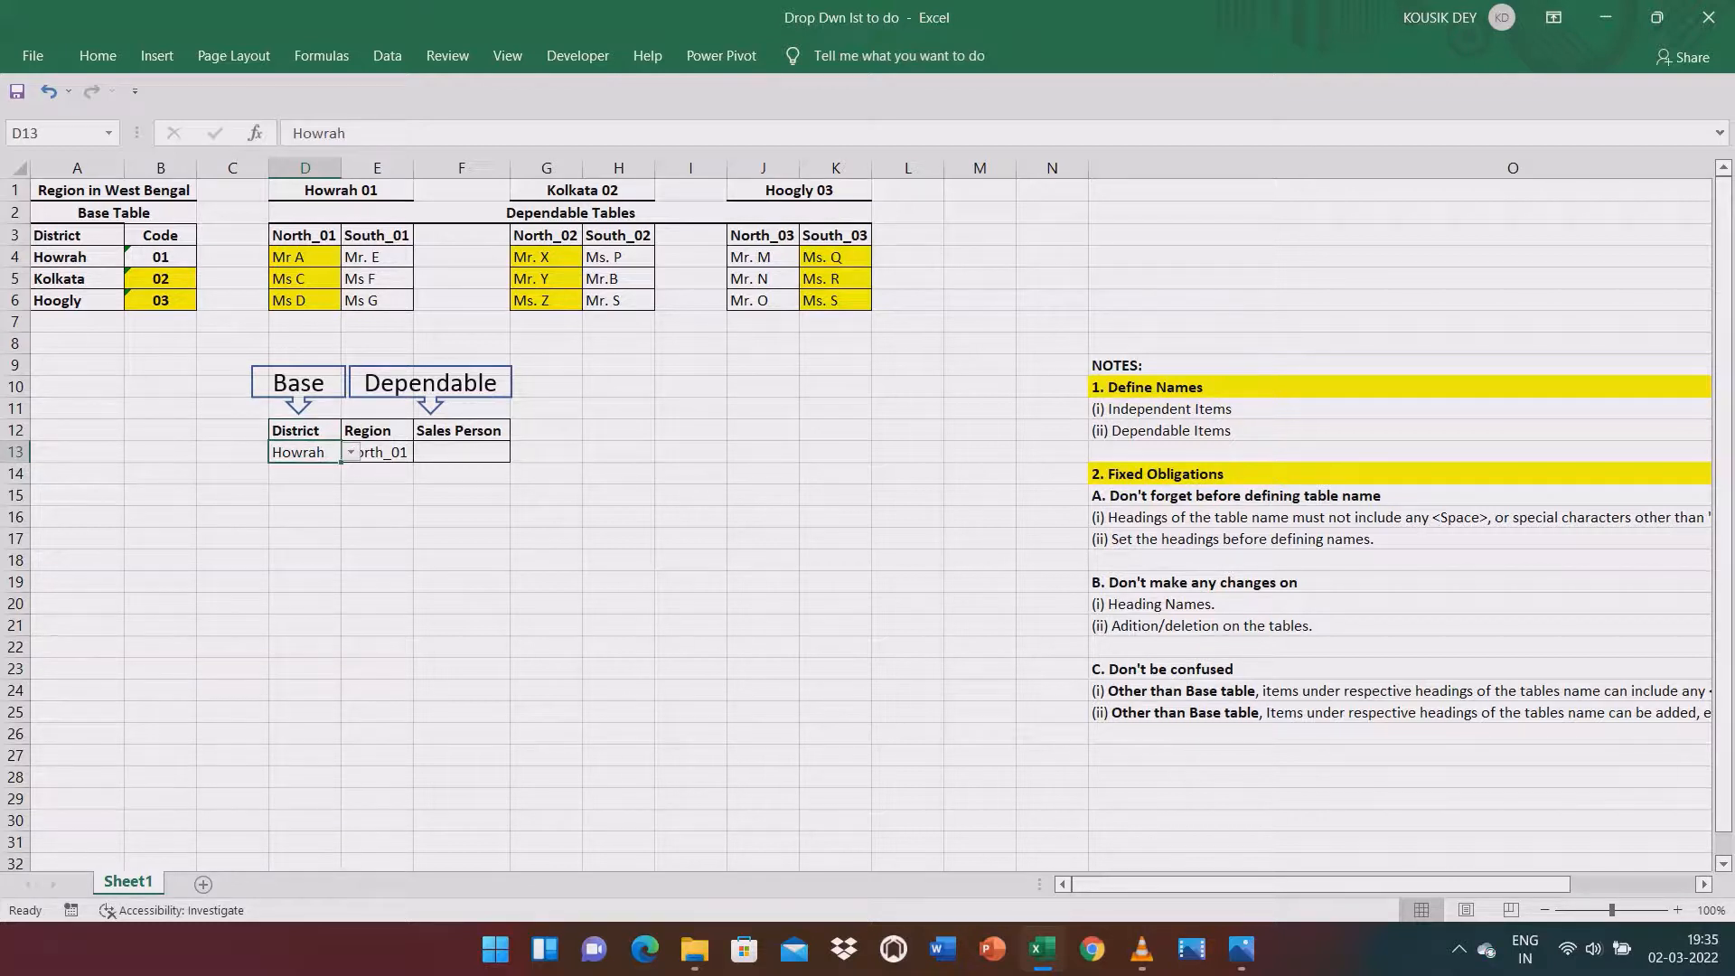
left_click(377, 453)
left_click(423, 452)
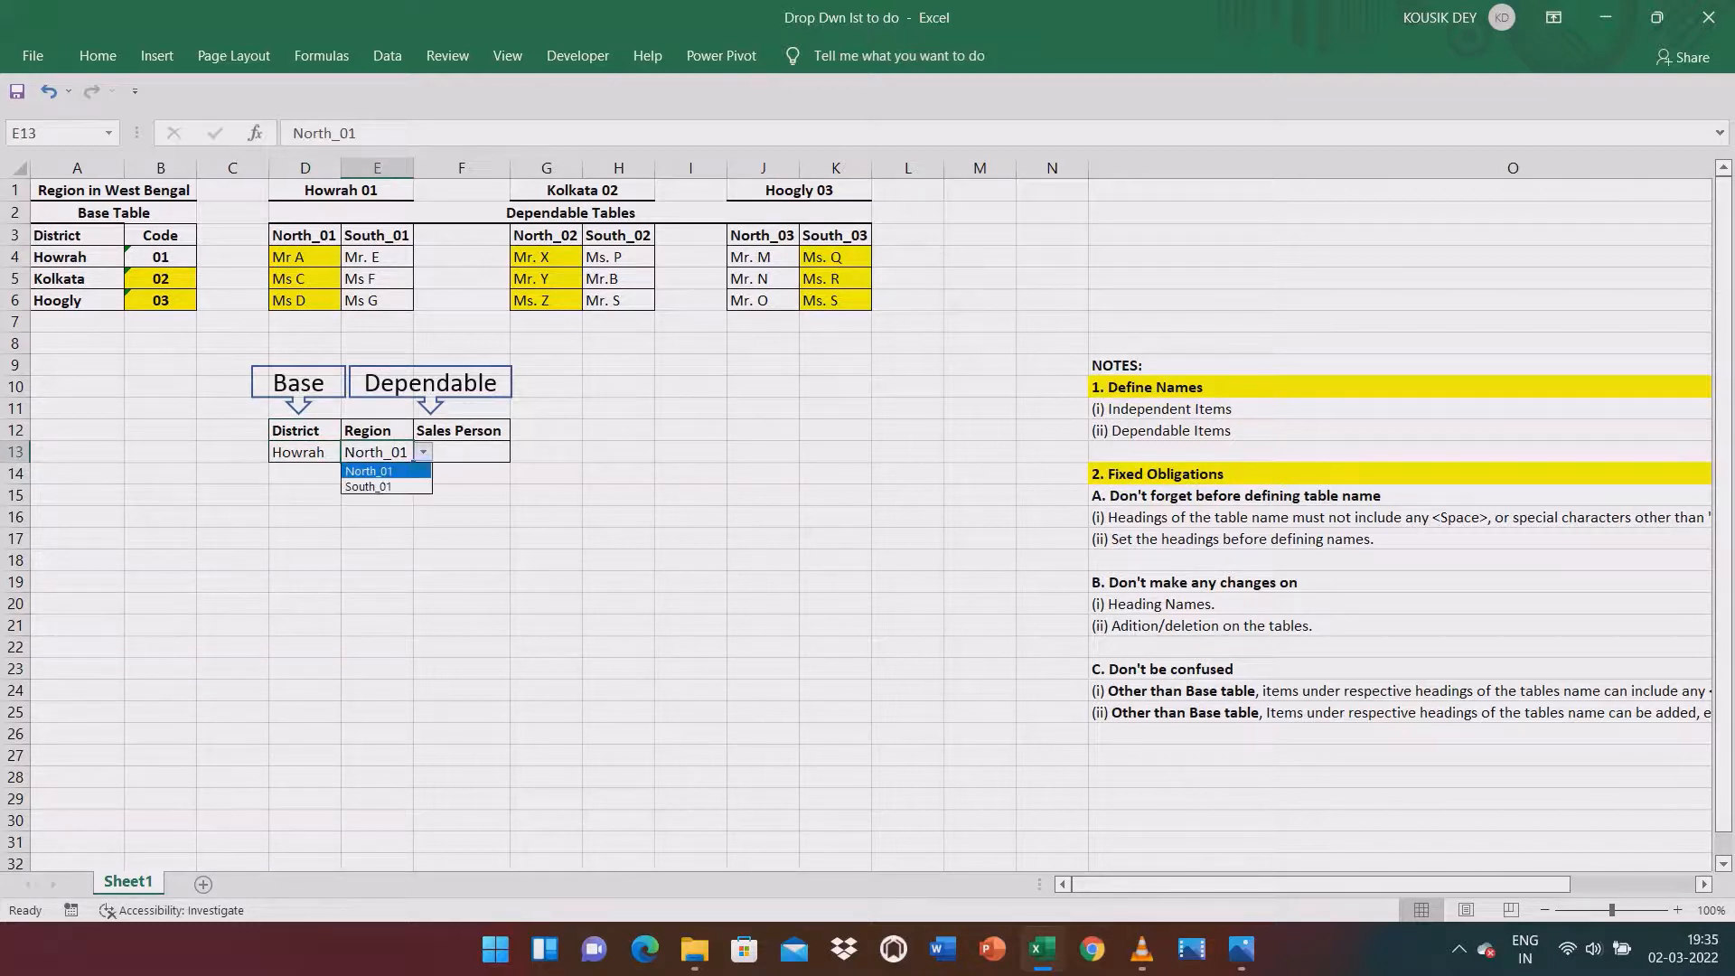
left_click(423, 451)
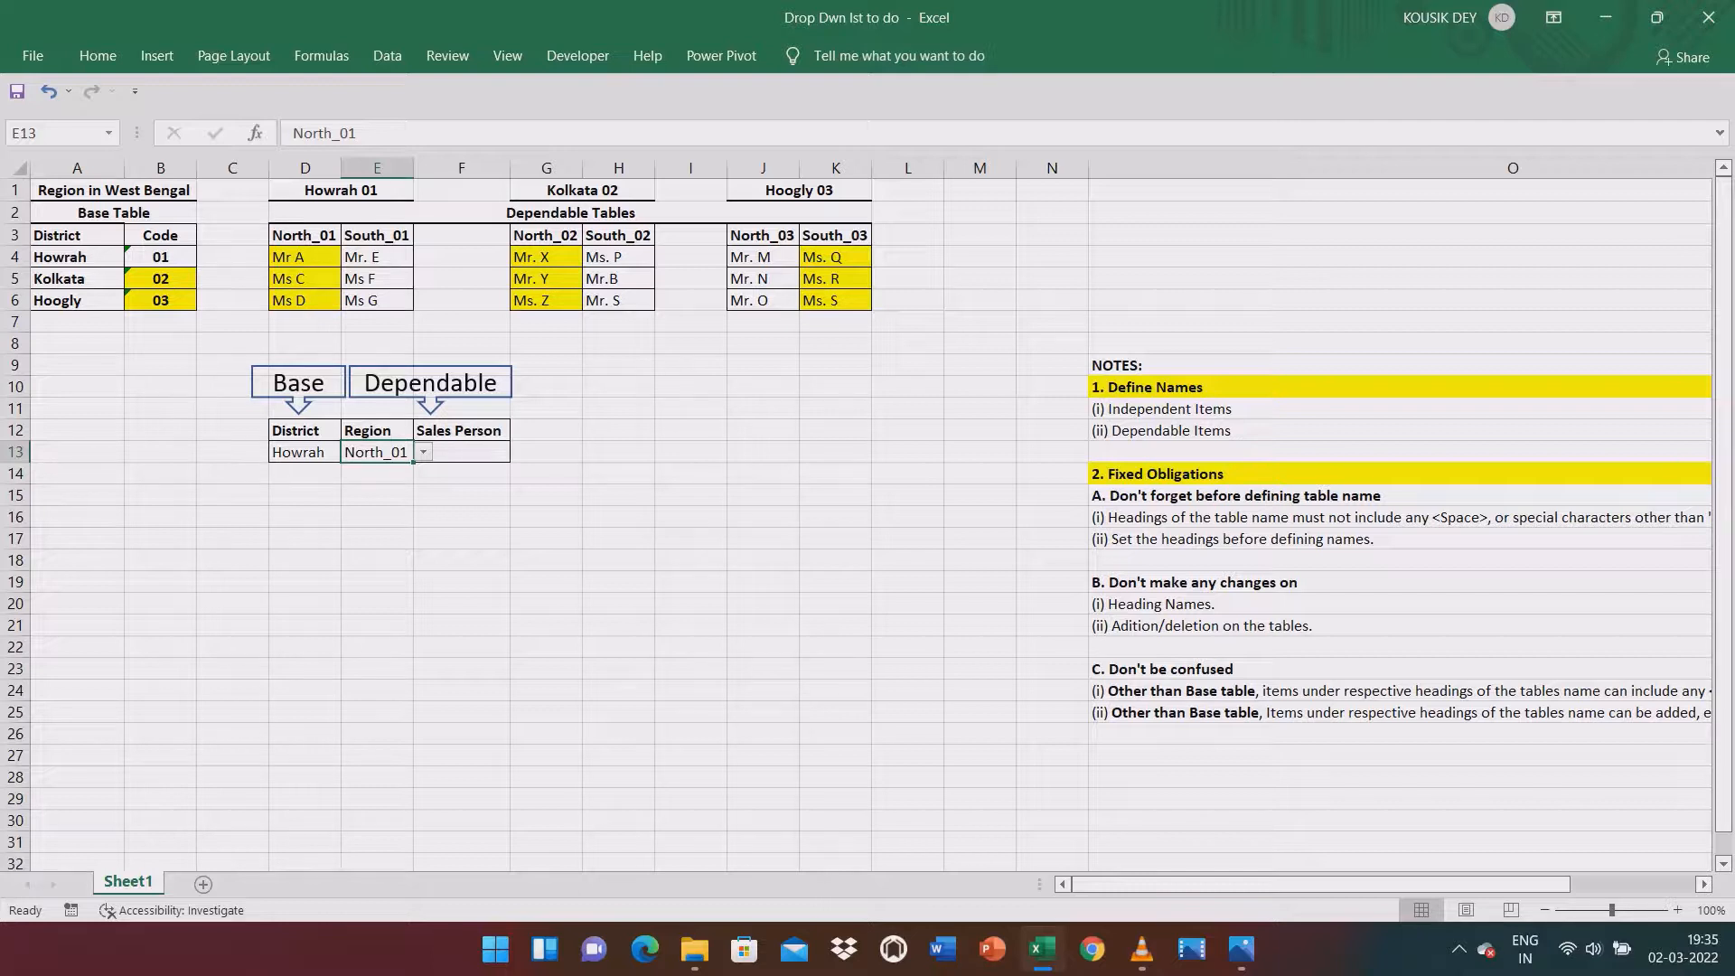
left_click(160, 408)
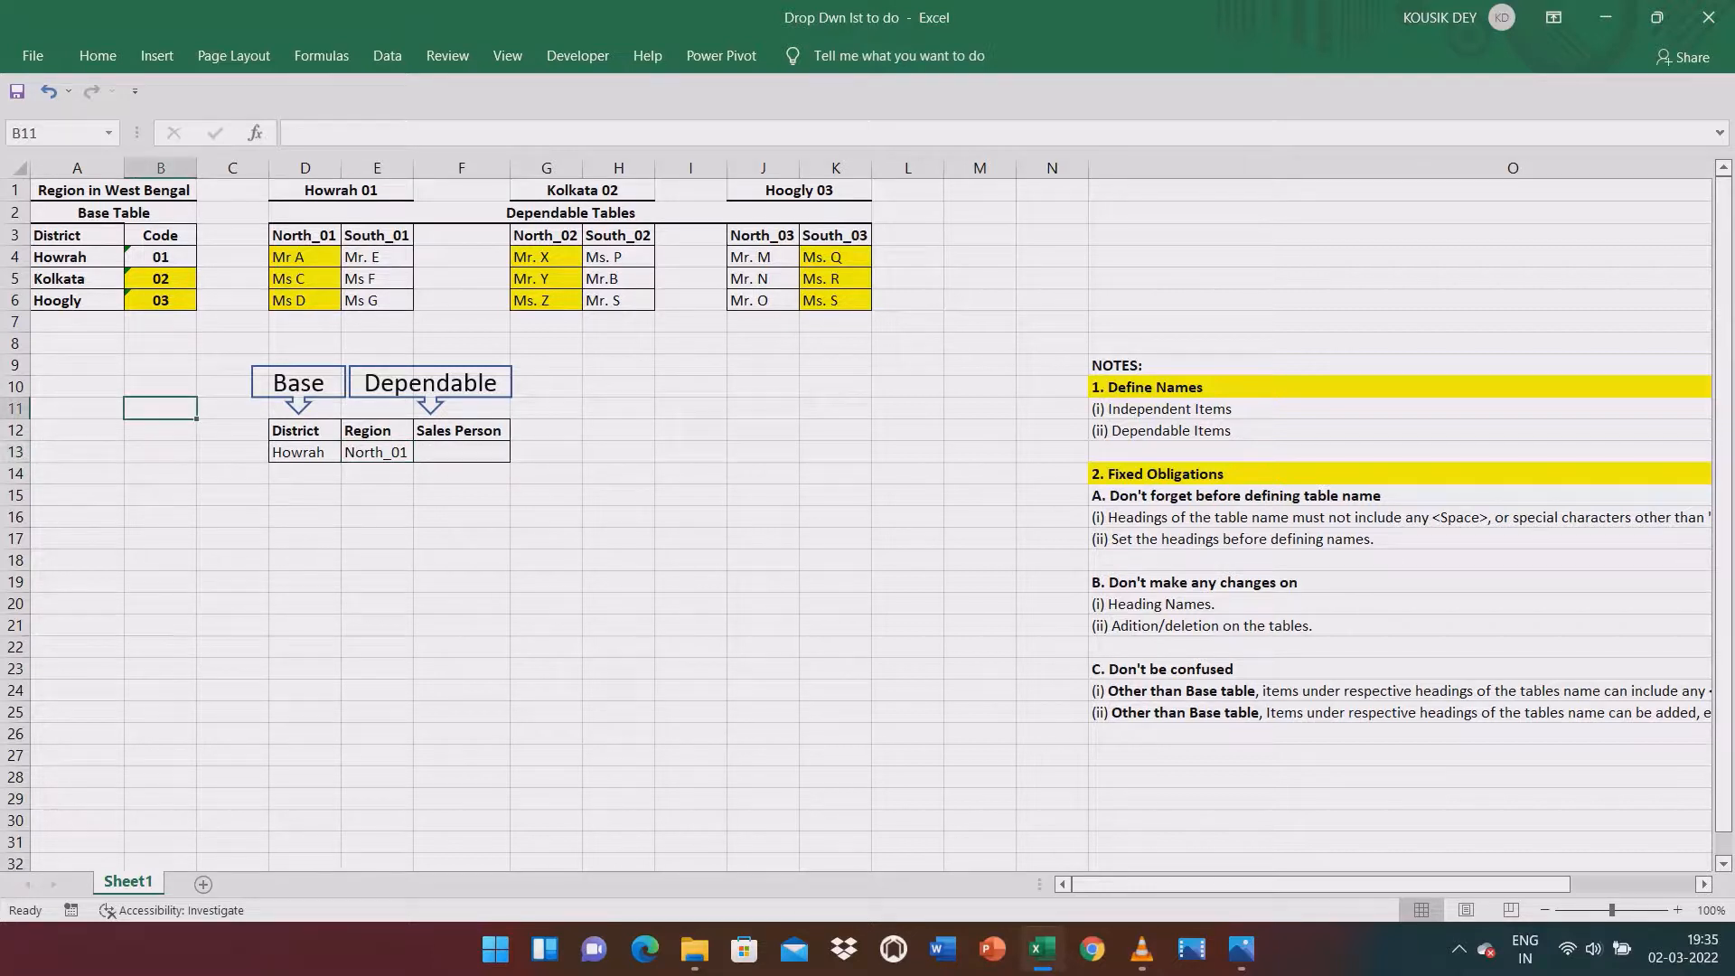
mouse_move(232, 364)
left_mouse_down()
mouse_move(232, 474)
mouse_move(547, 478)
mouse_move(551, 497)
left_mouse_up()
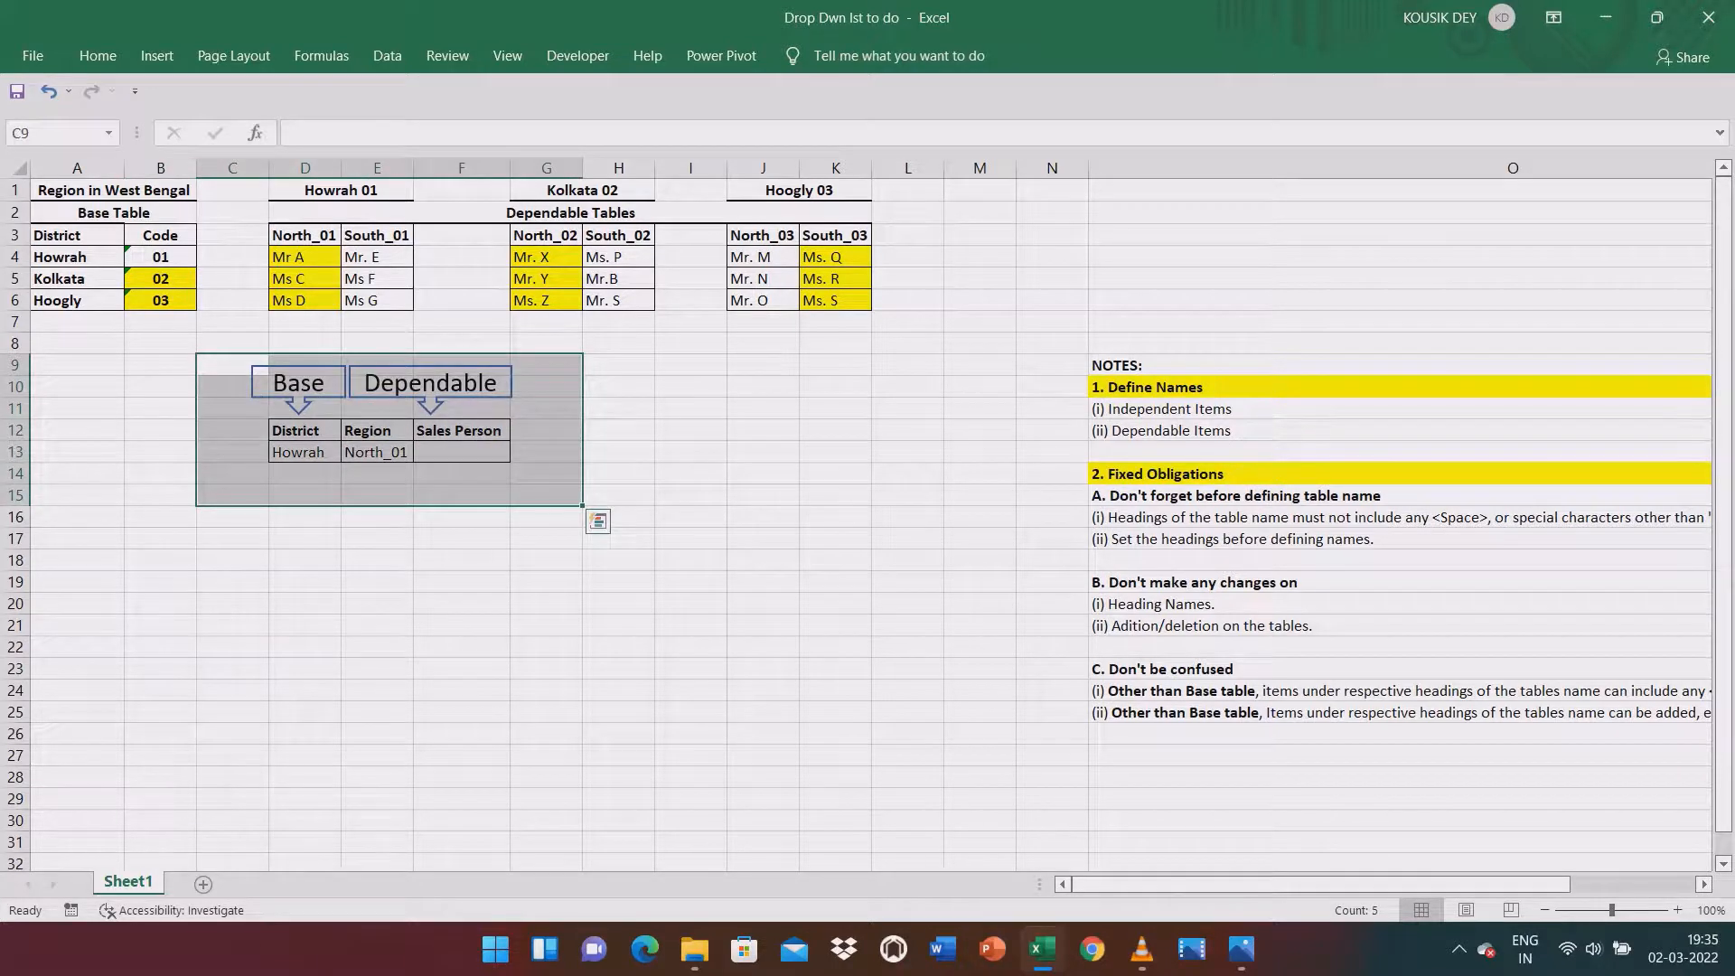